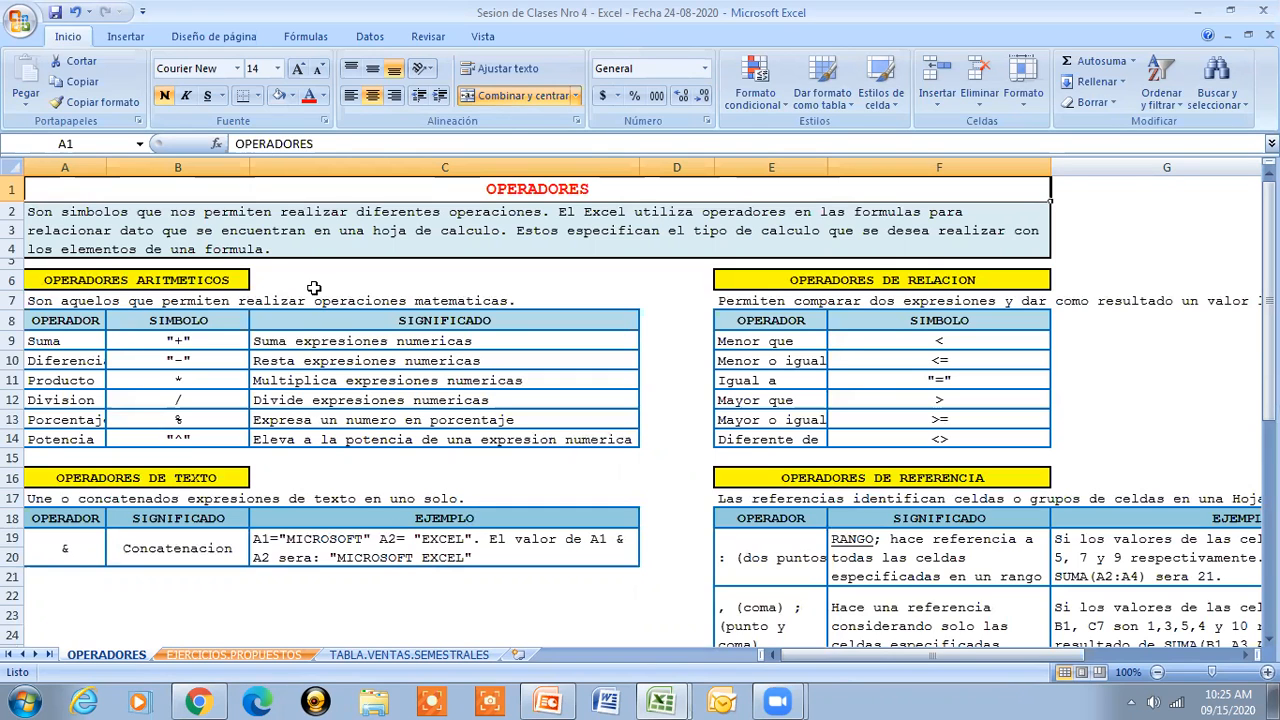
- Correct "dato" to "datos" in the operators definition in the merged cell A2
click(128, 230)
double_click(155, 231)
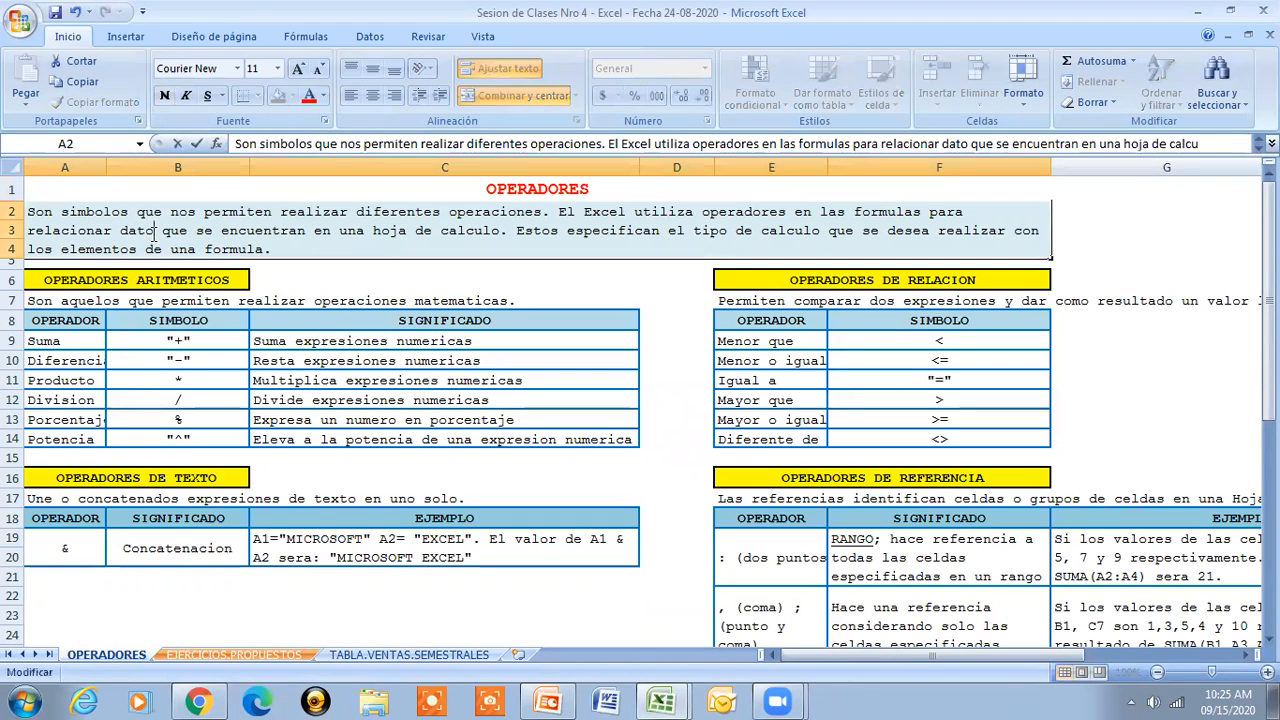
text(s)
click(155, 286)
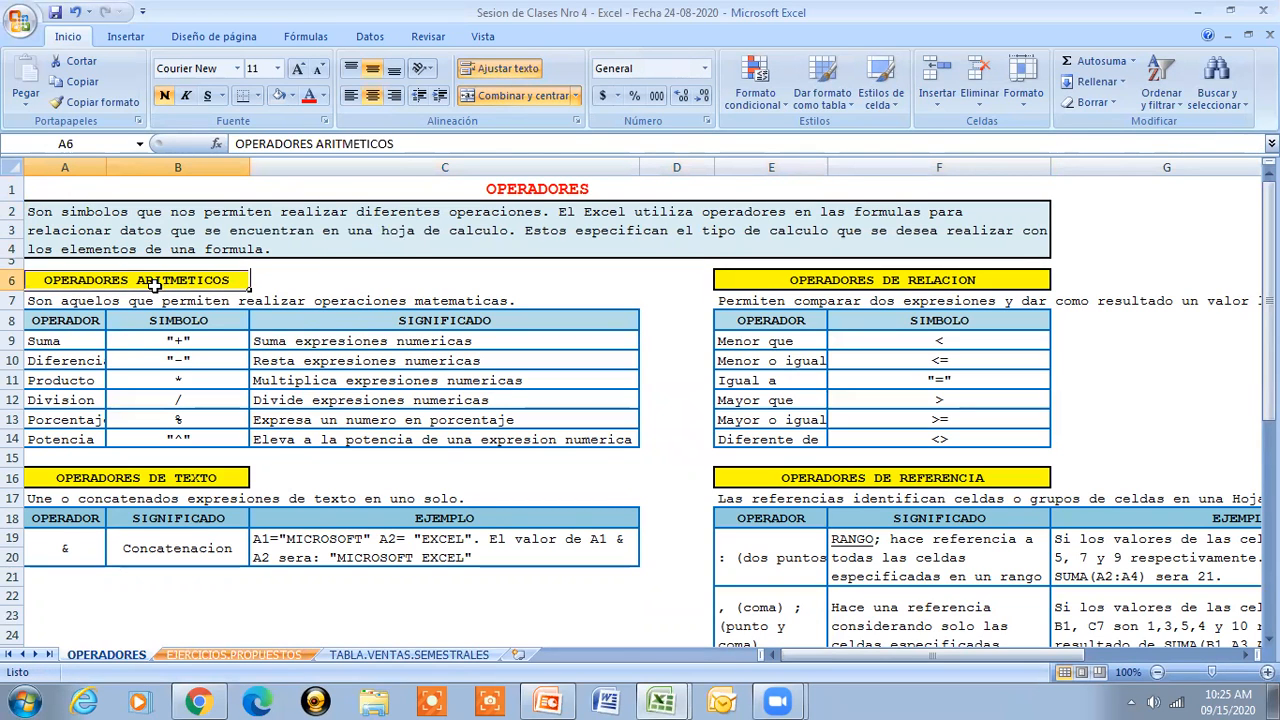
- Look over the section headings for the relation, text, reference and arithmetic operators
click(730, 281)
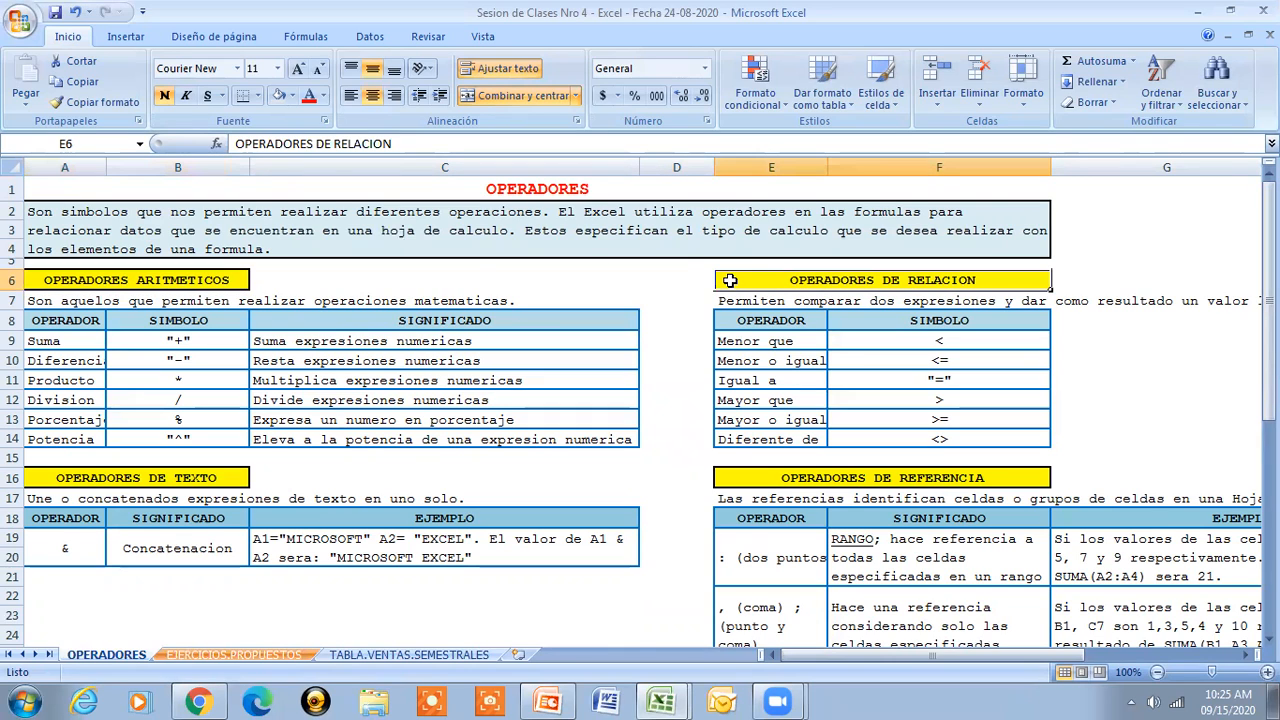
click(206, 481)
click(826, 478)
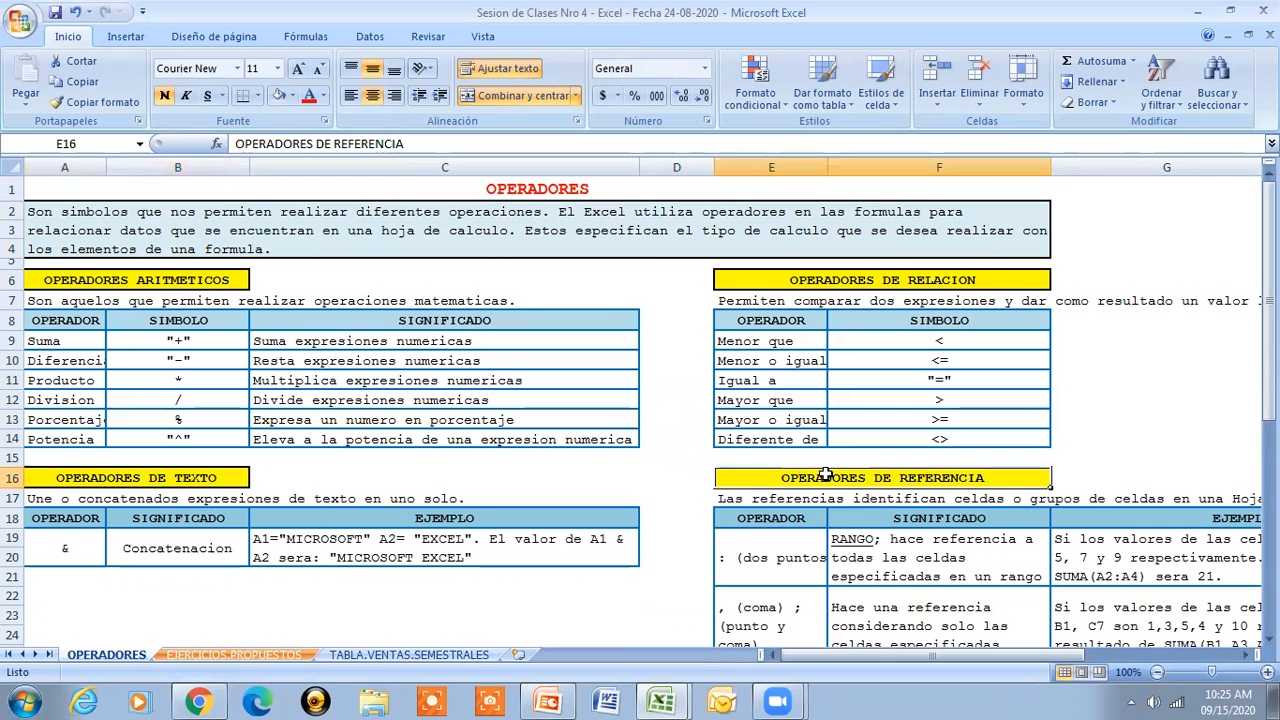
mouse_move(1269, 381)
mouse_down()
mouse_move(1269, 471)
mouse_move(1269, 378)
mouse_up()
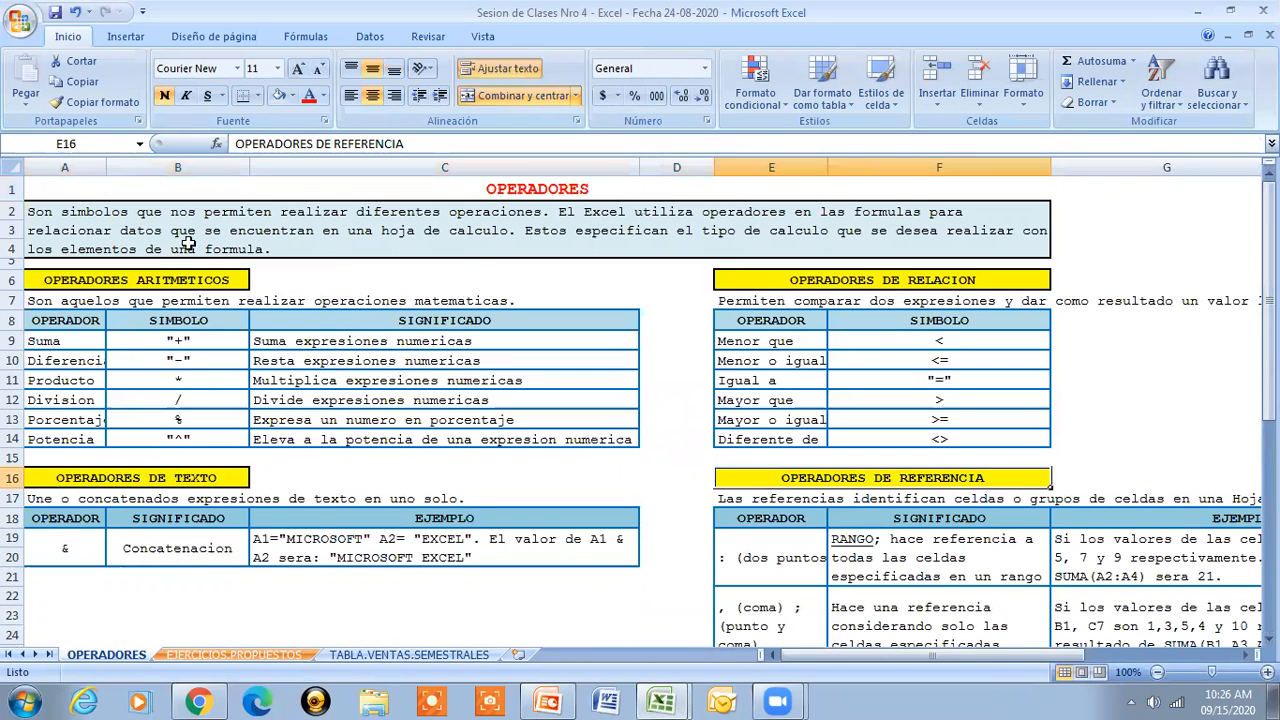
click(157, 281)
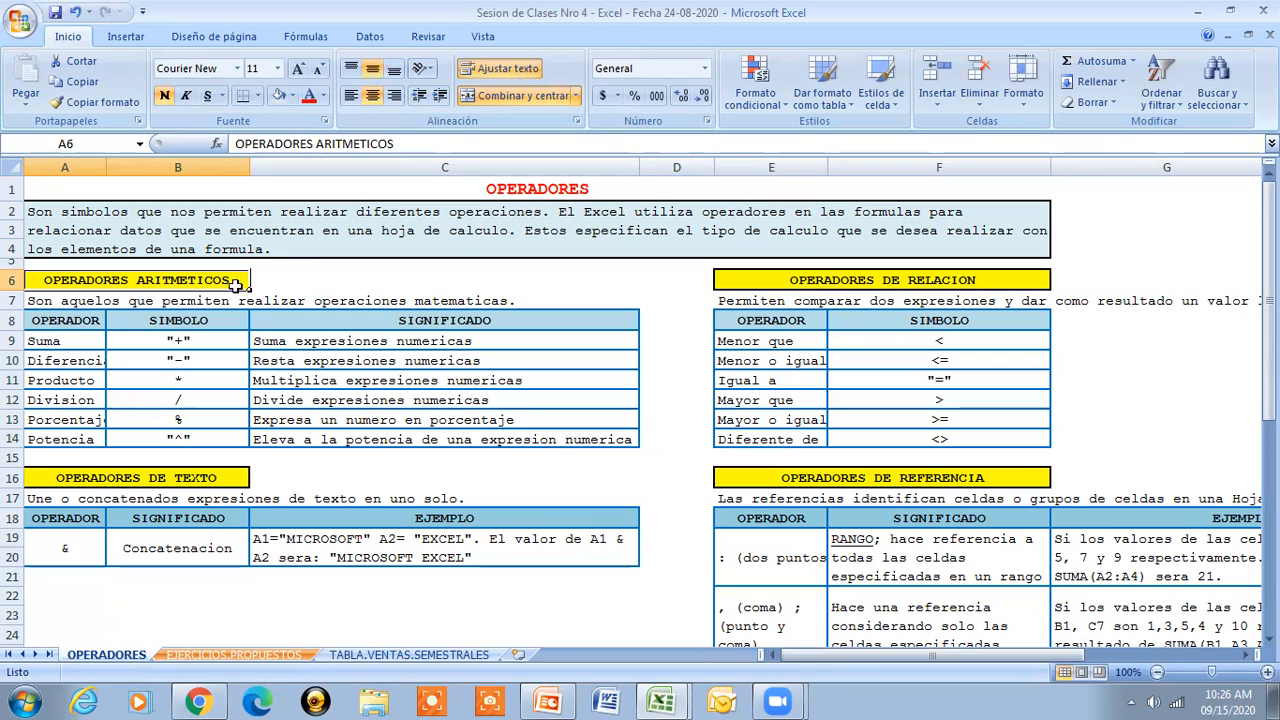
- Auto-fit the width of column A to the arithmetic operator names
click(40, 339)
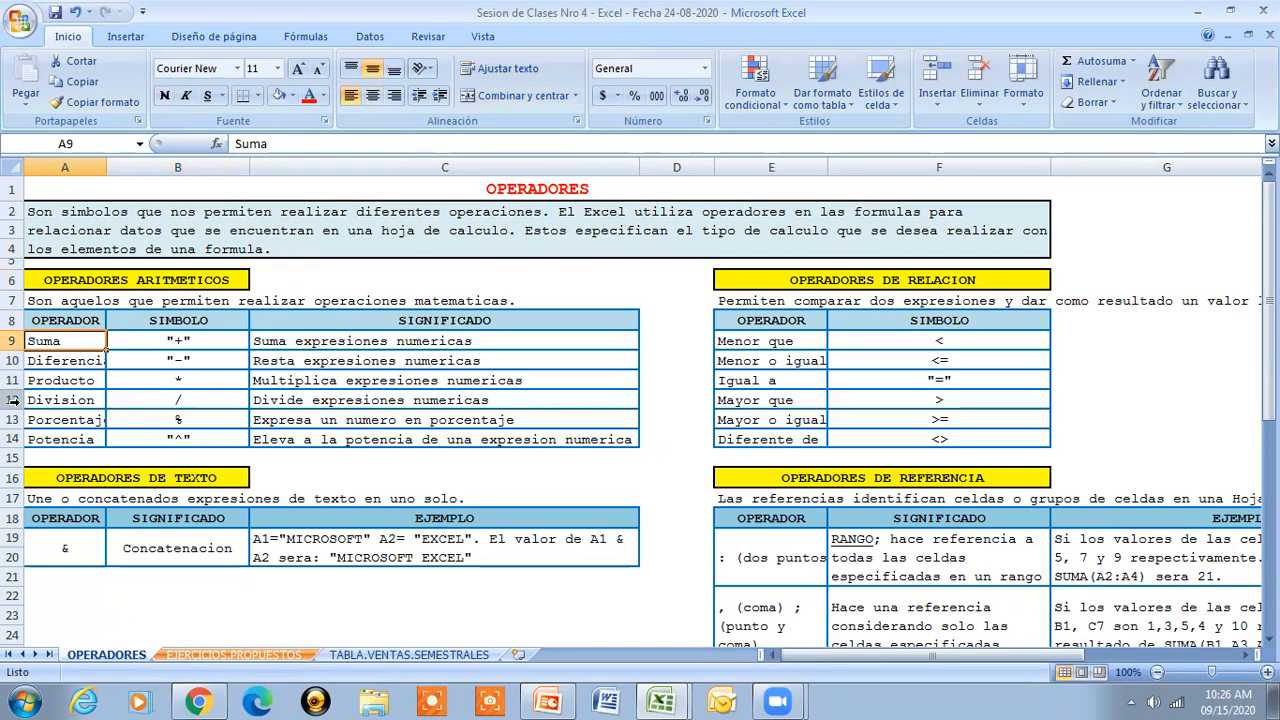
key(Down)
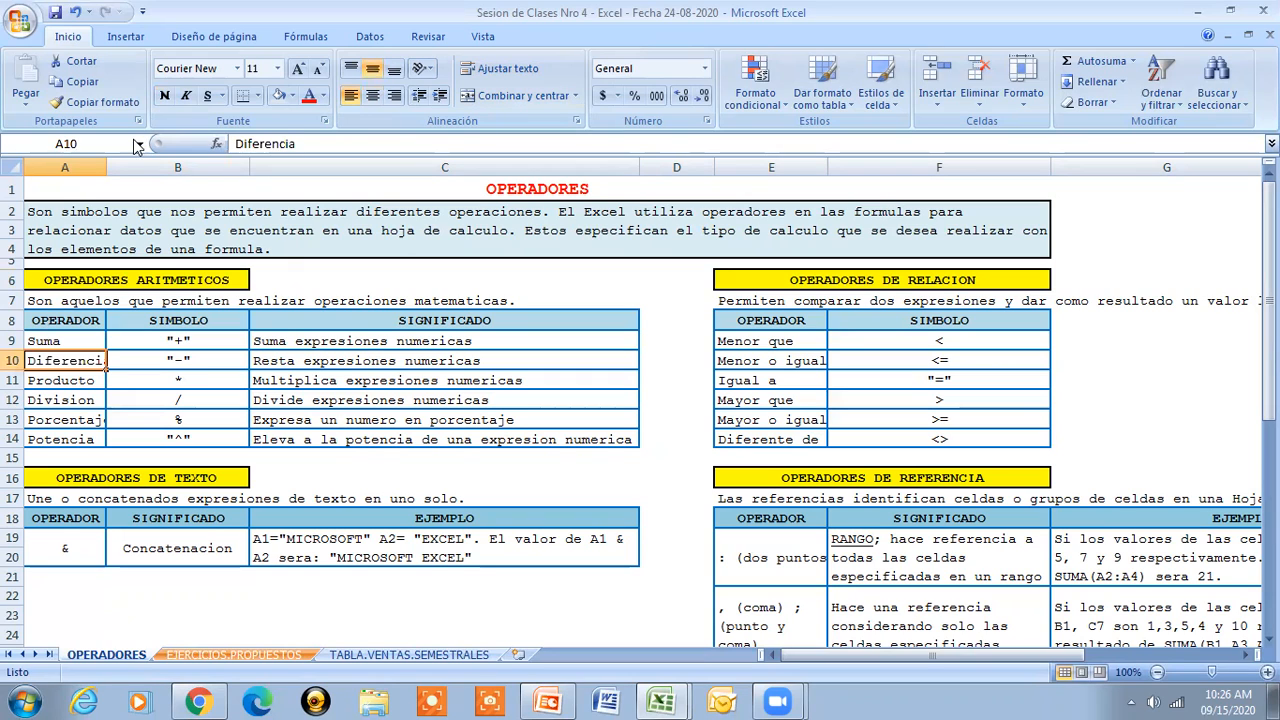
double_click(109, 160)
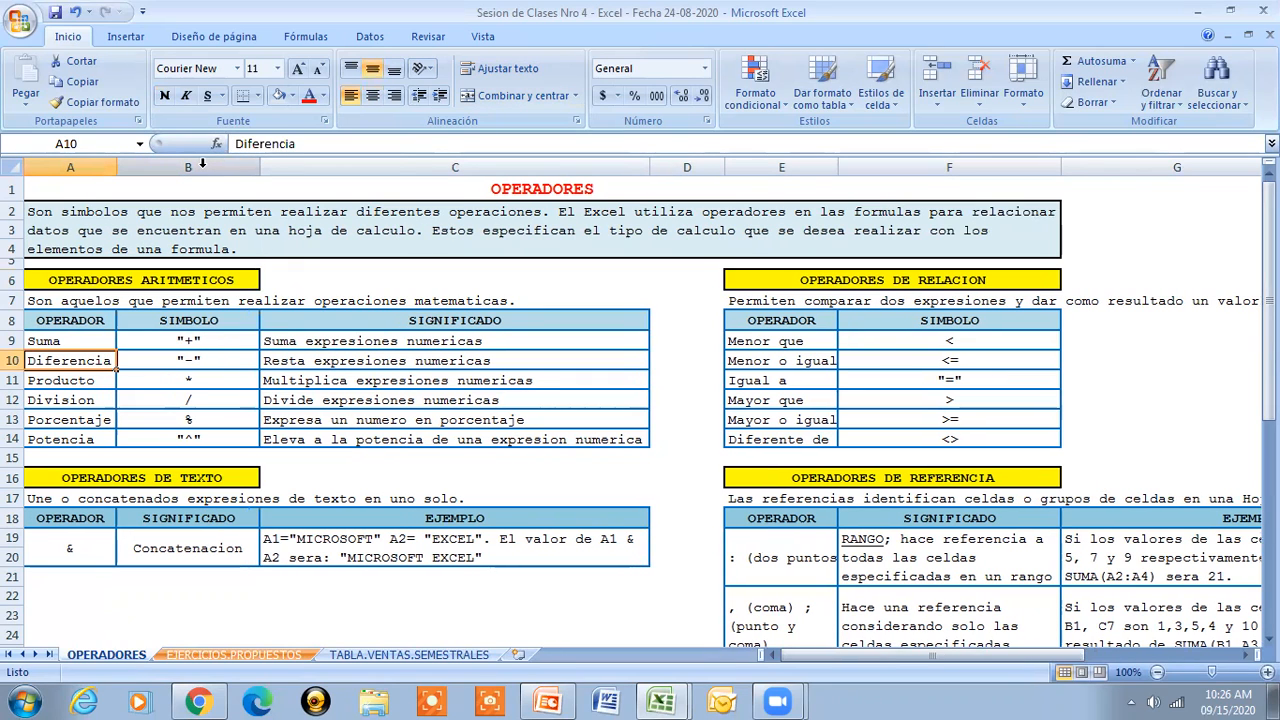
- Examine the arithmetic operators' remaining names in column A and all their symbols in column B, down to Potencia
key(Down)
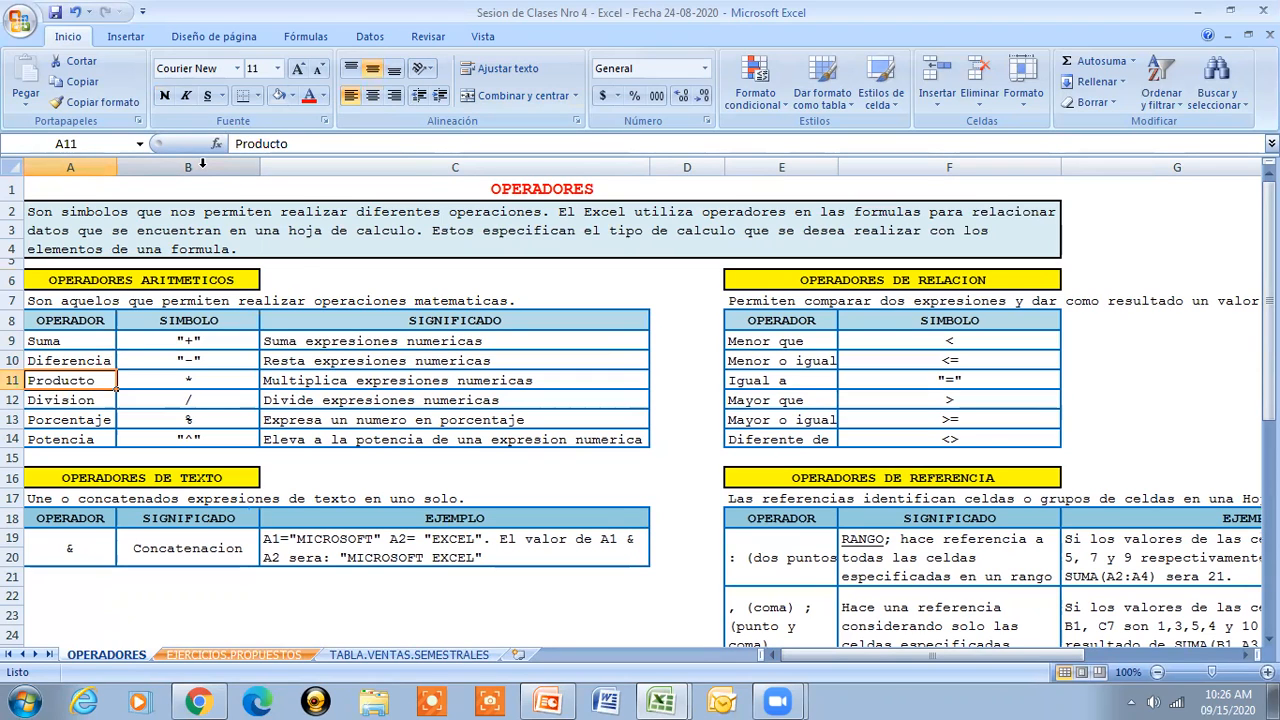
key(Down)
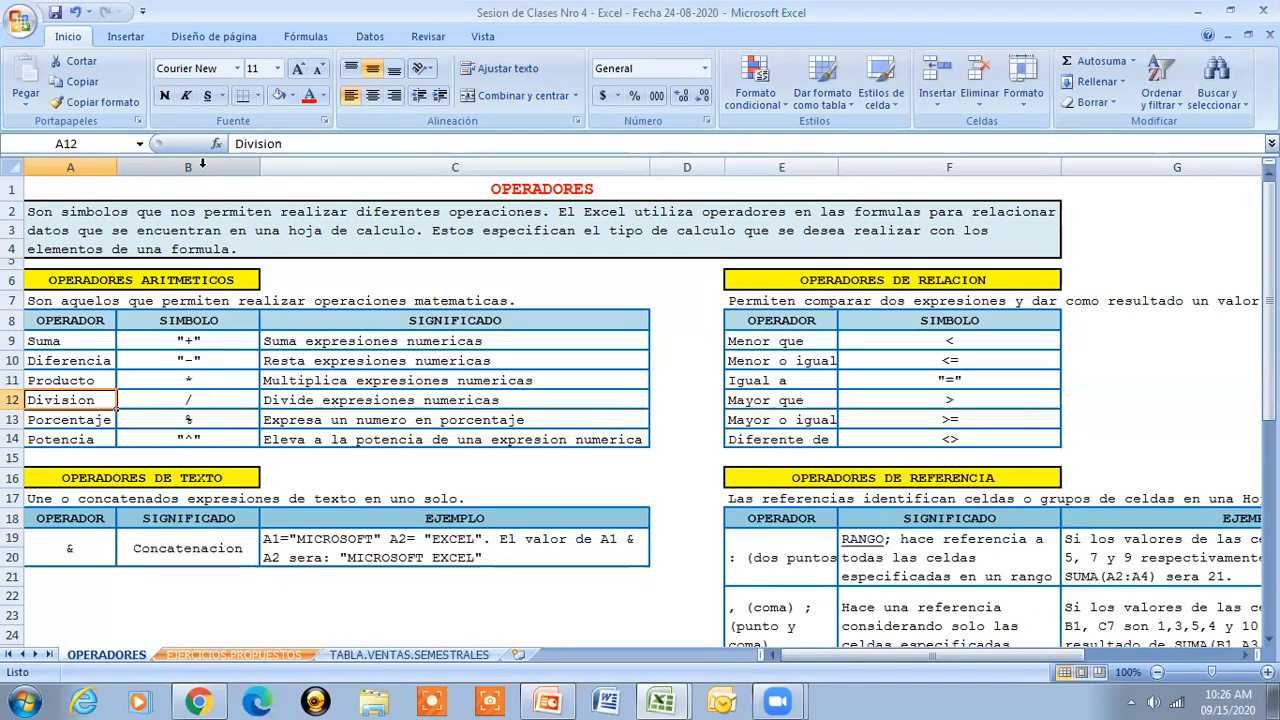
key(Down)
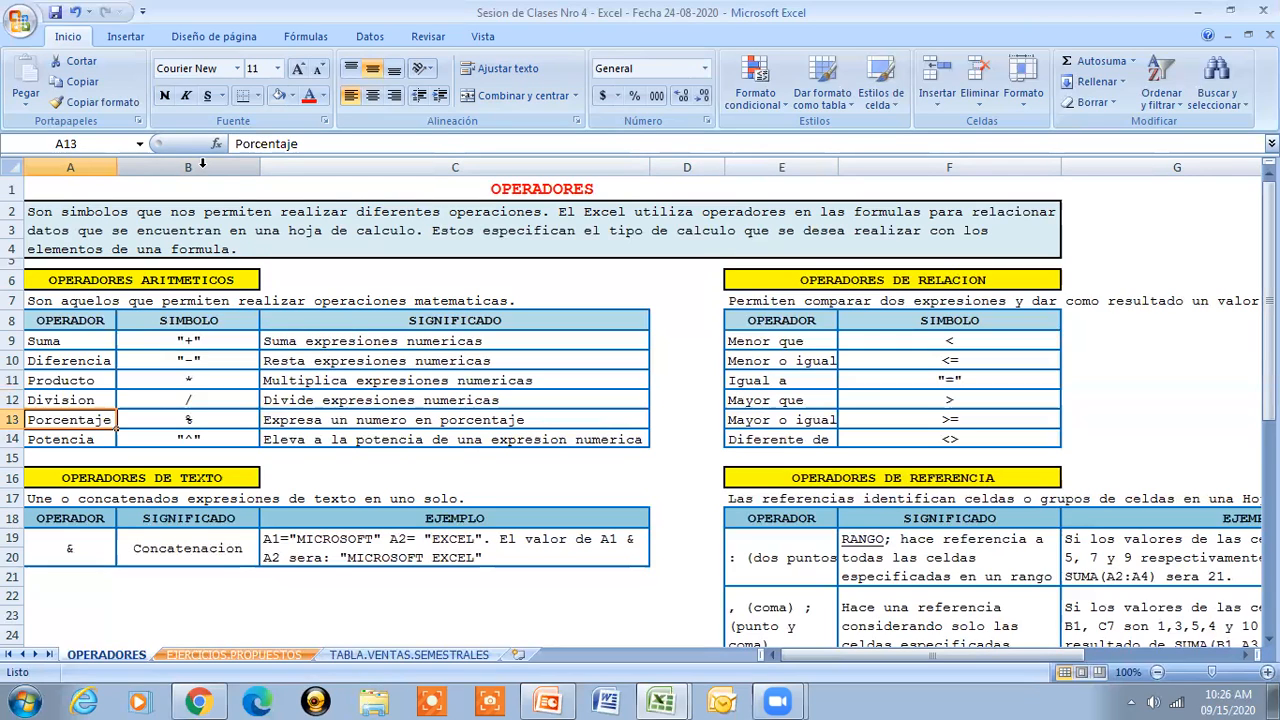
key(Down)
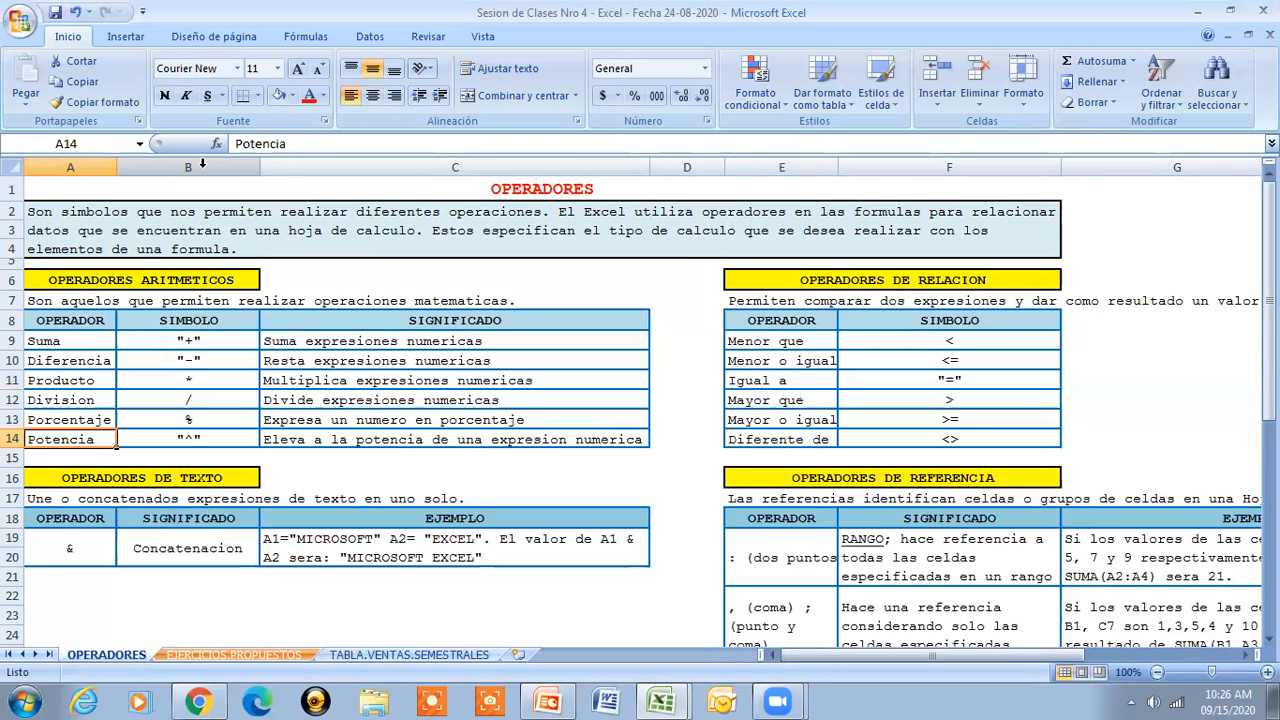
key(Right)
key(Up)
key(Up)
key(Up)
key(Up)
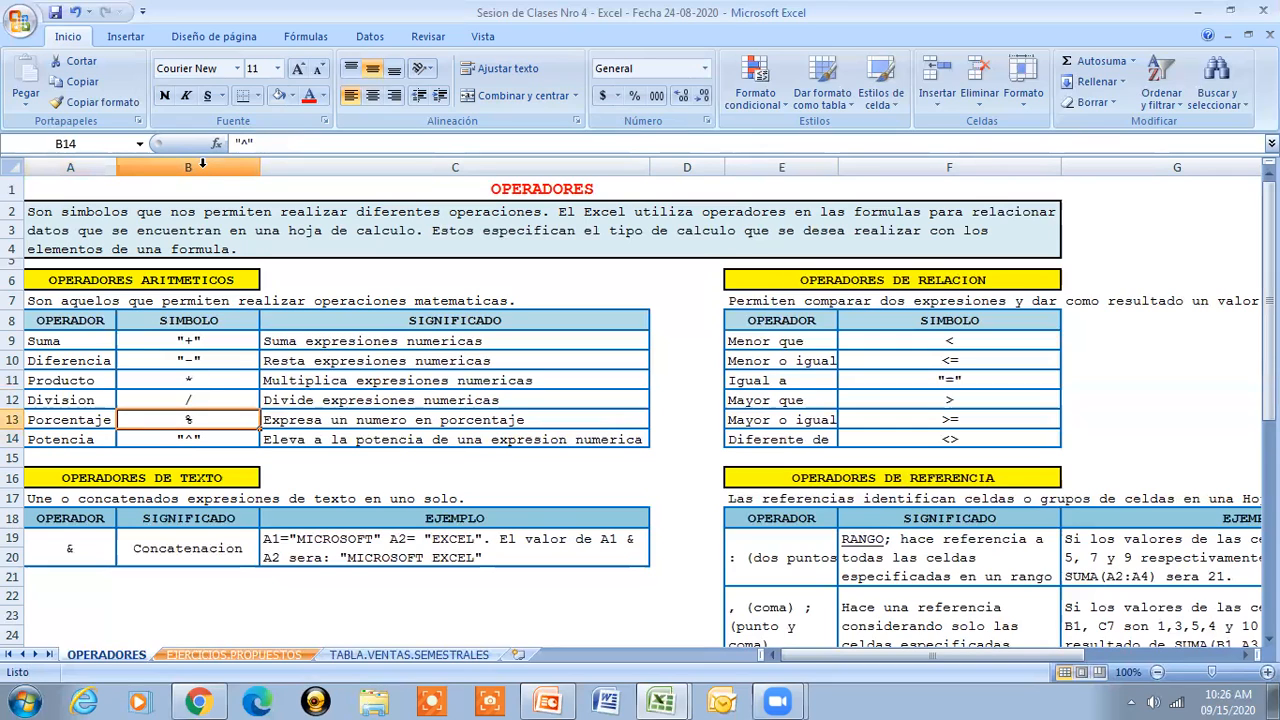
key(Up)
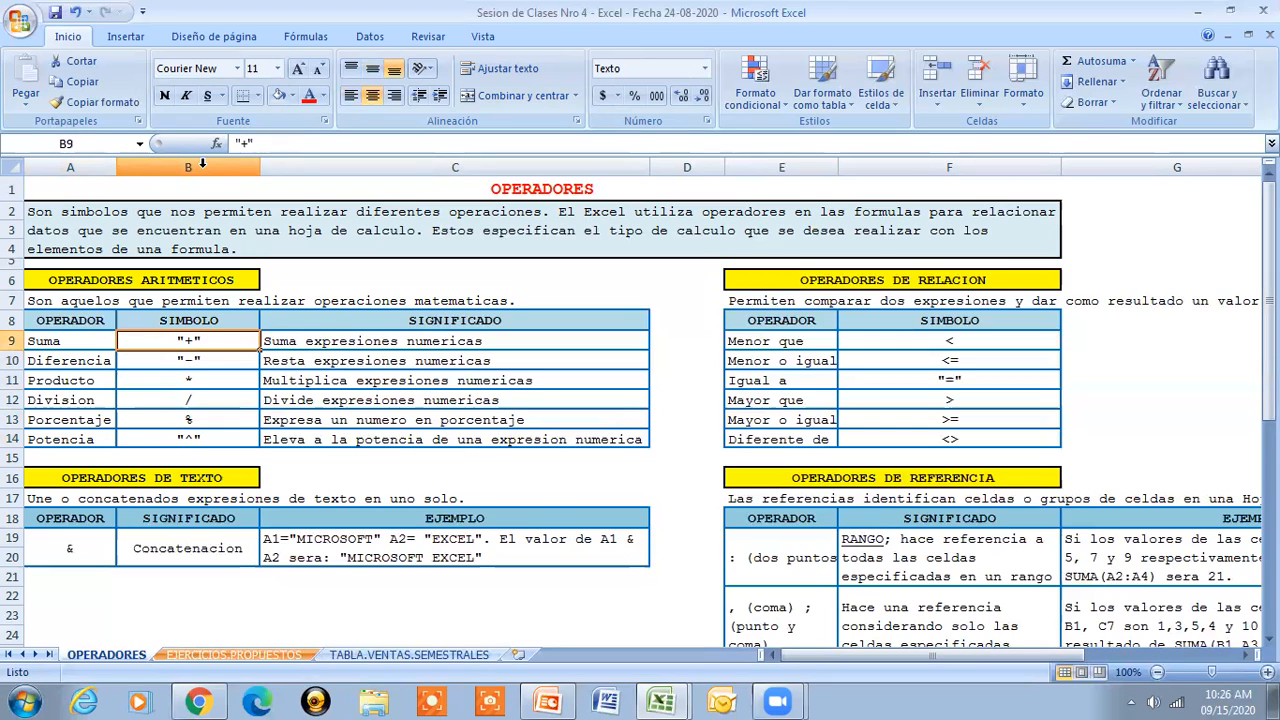
key(Down)
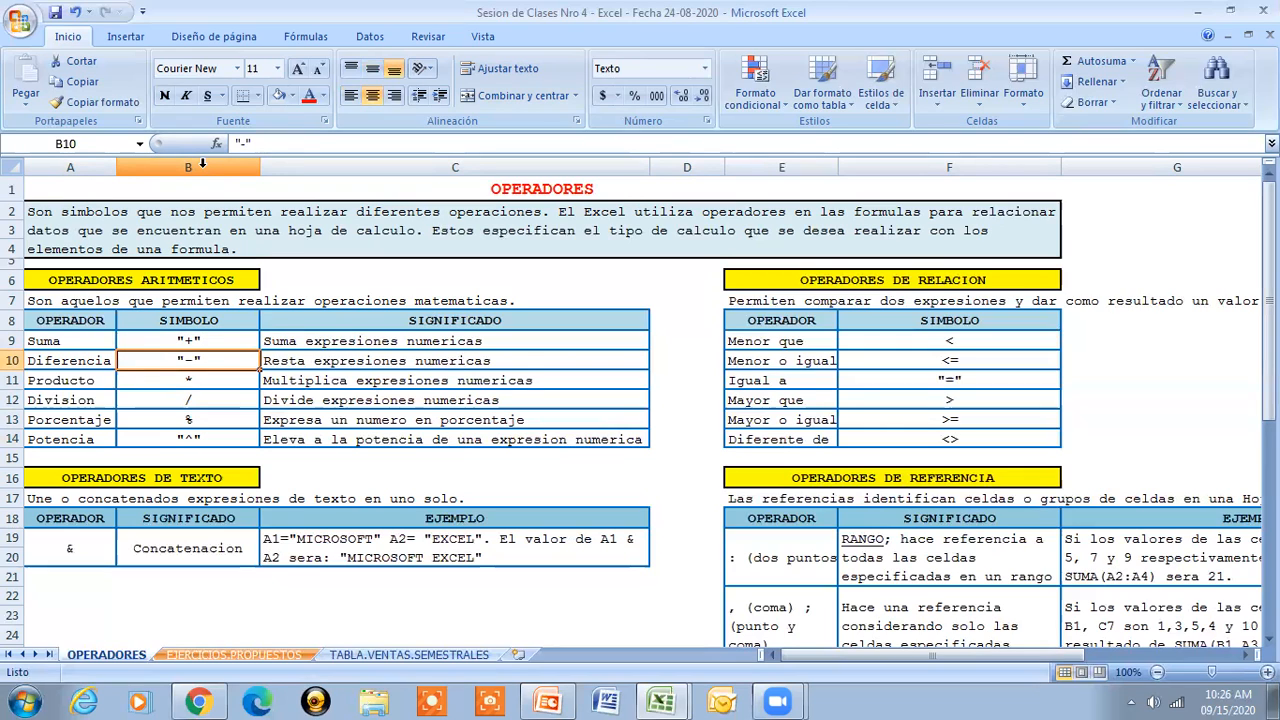
key(Down)
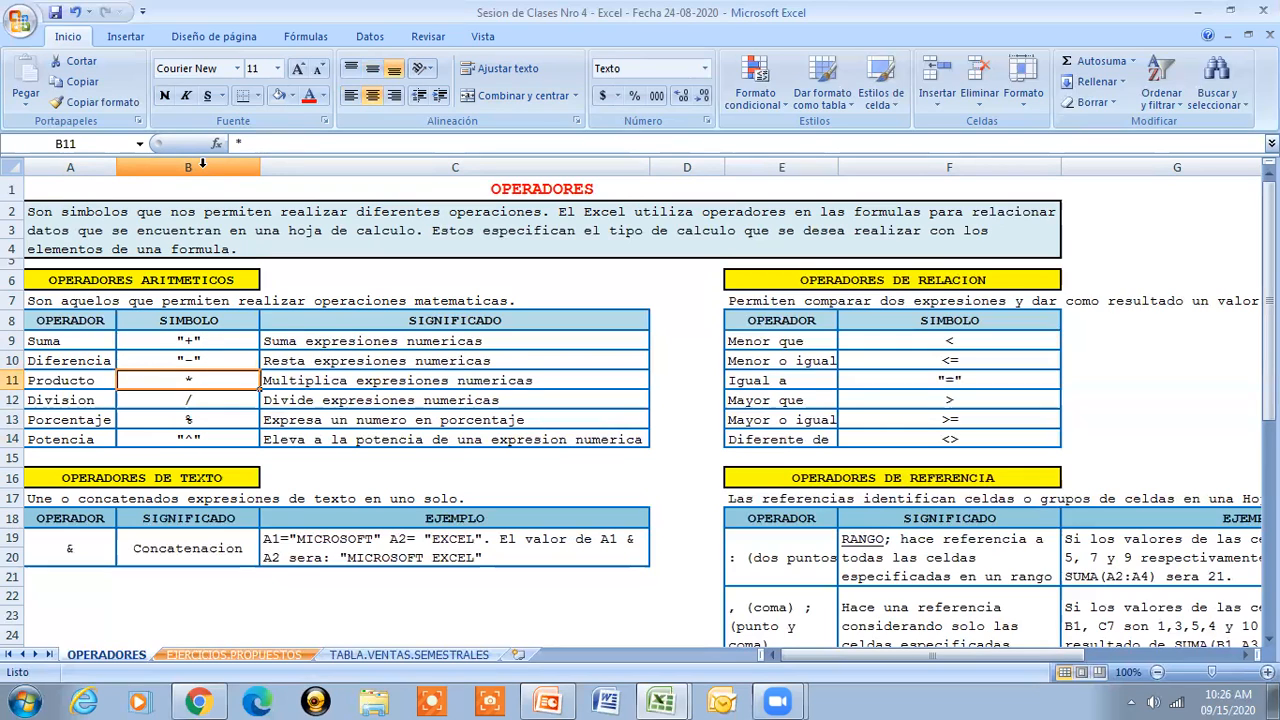
key(Down)
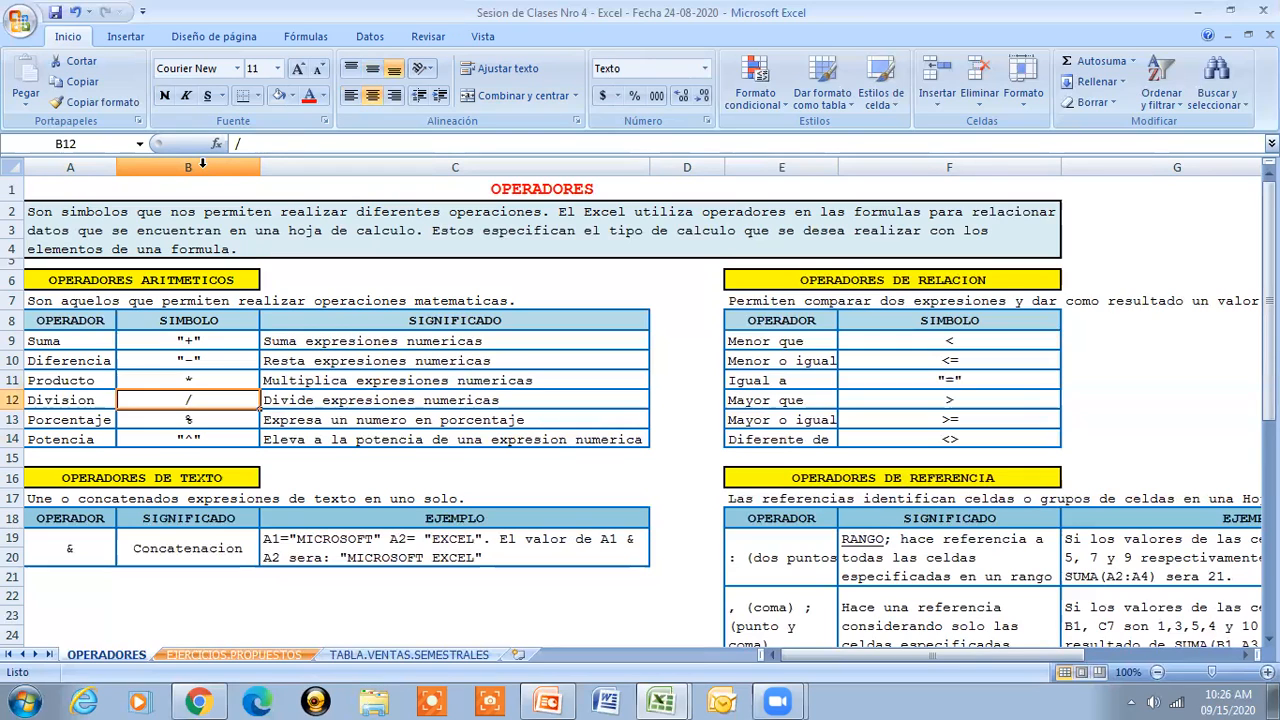
key(Down)
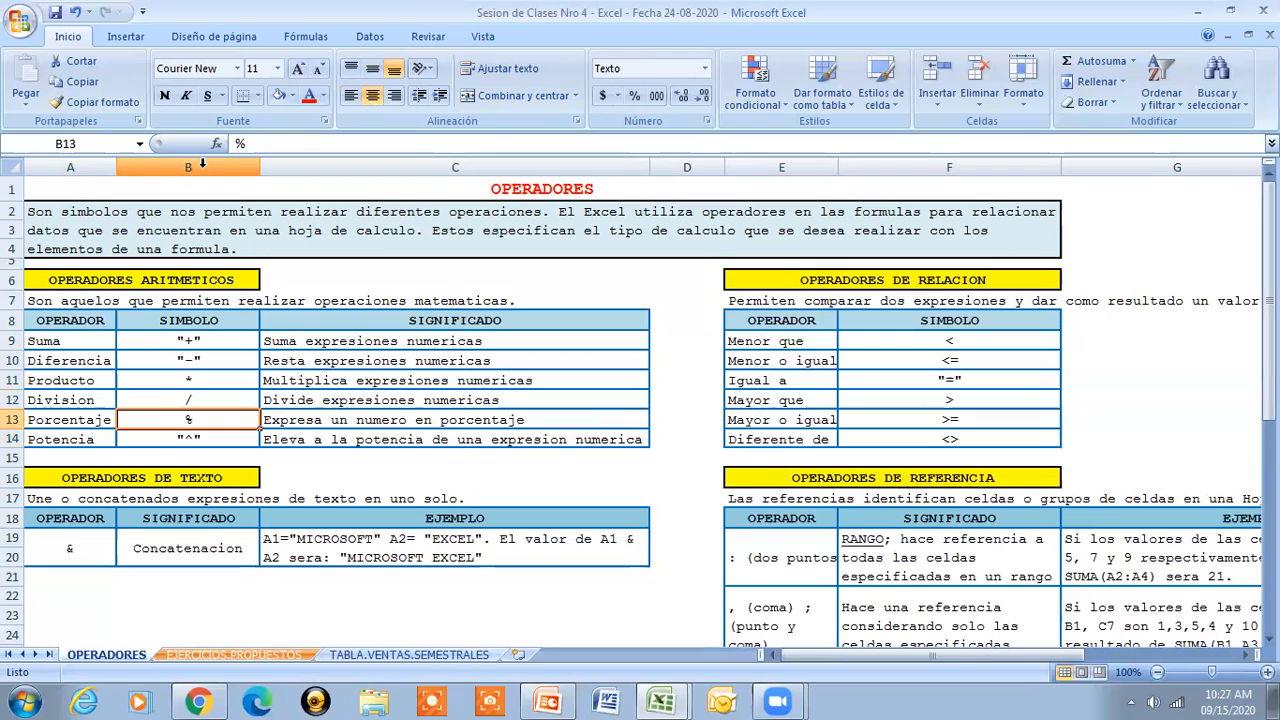
key(Down)
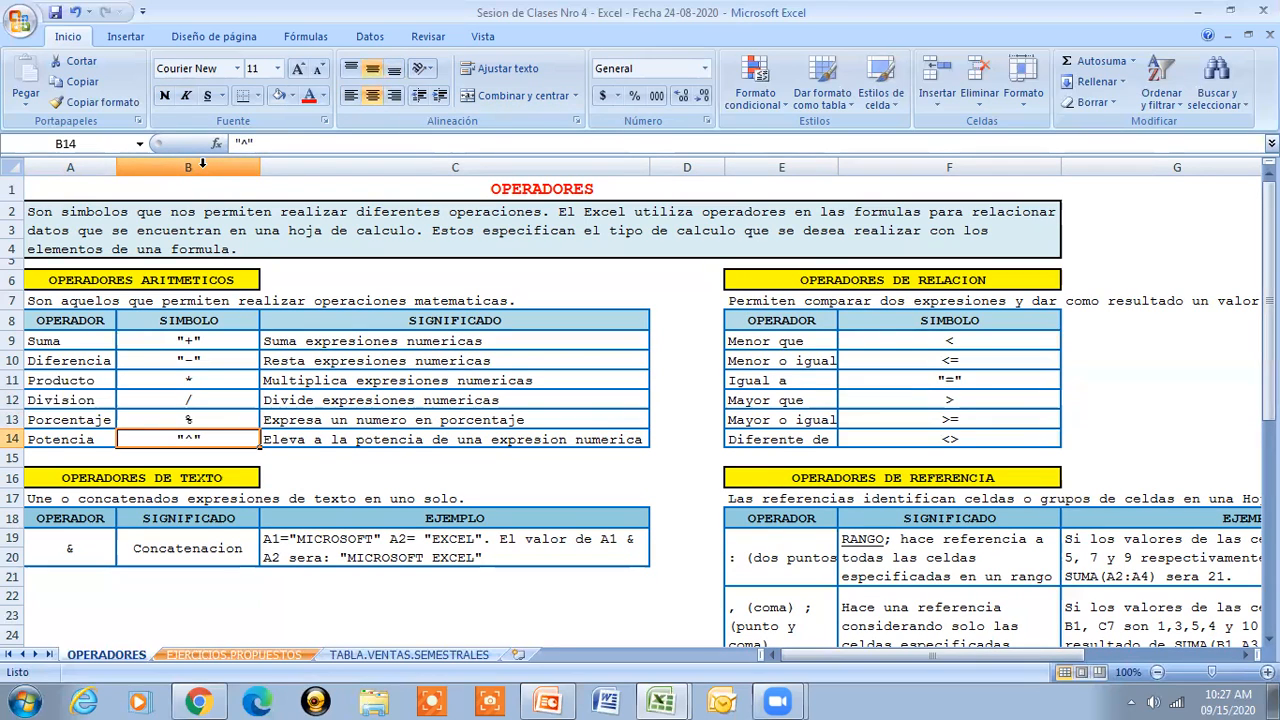
- Examine the relation operators table, going from its heading in E6 through the operators from Menor que to Diferente de
key(Up)
key(Up)
key(Up)
key(Up)
key(Up)
key(Up)
key(Up)
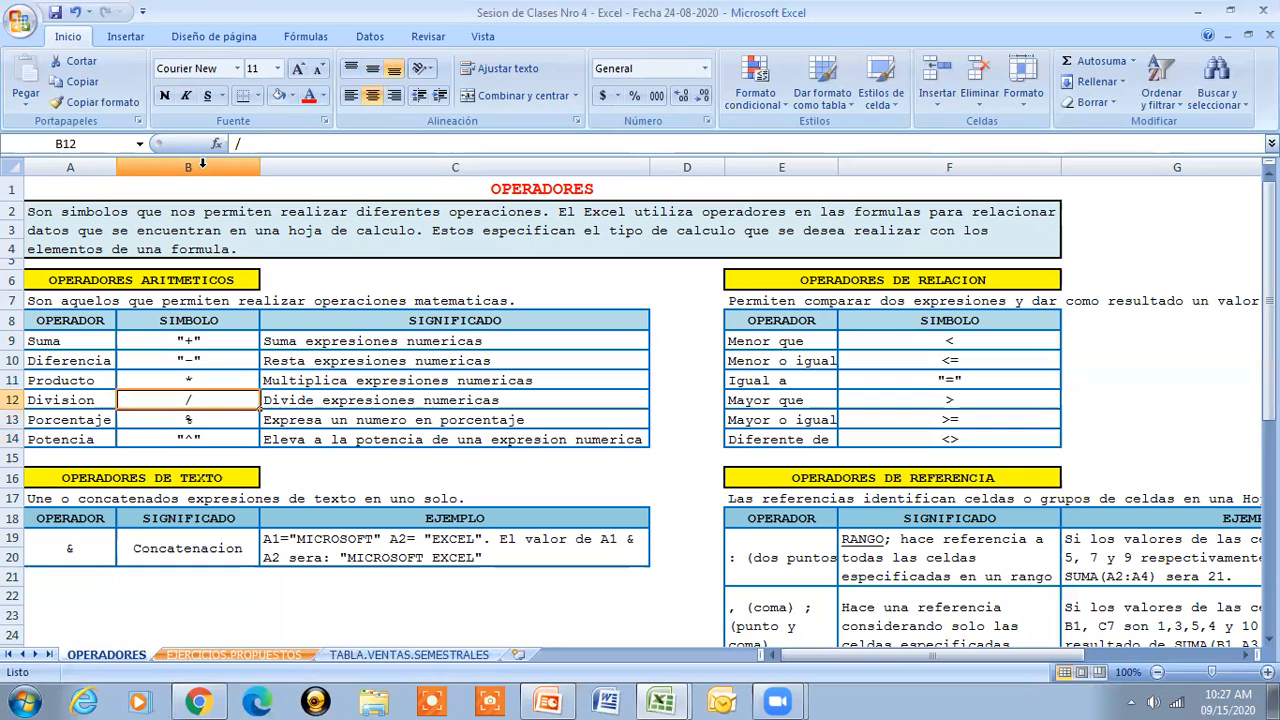
key(Right)
key(Right)
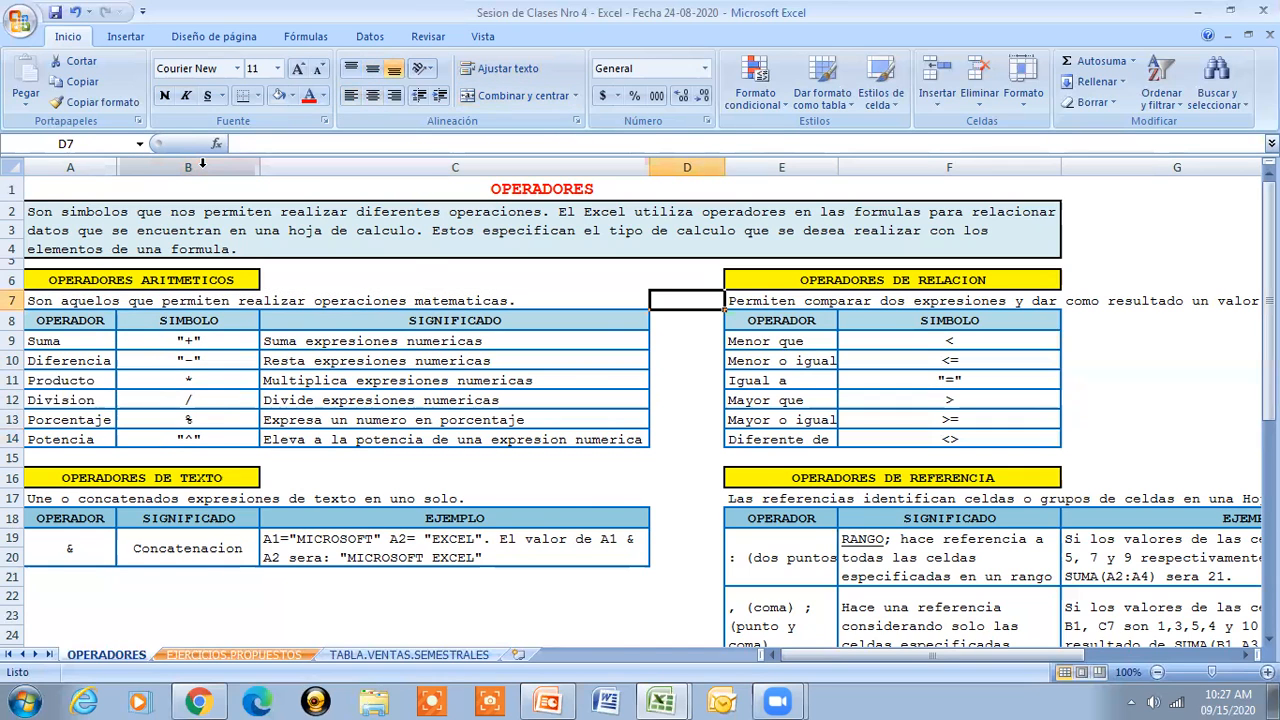
key(Left)
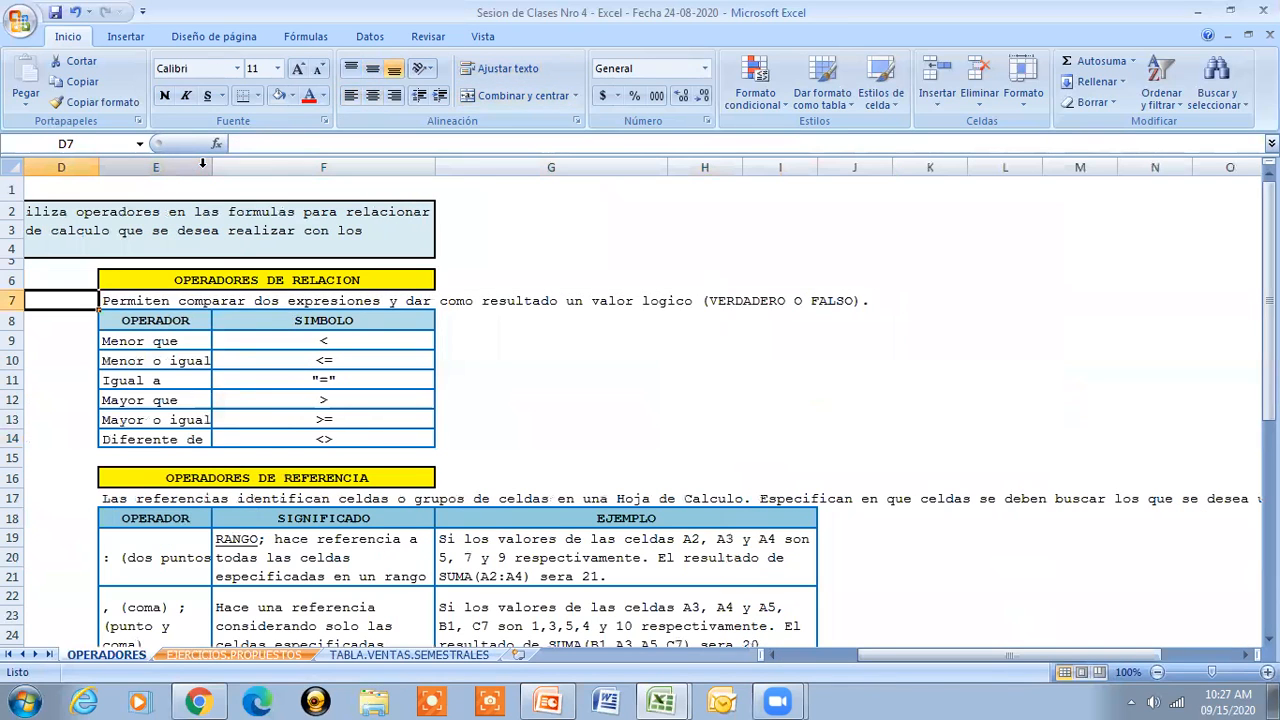
key(Up)
key(Right)
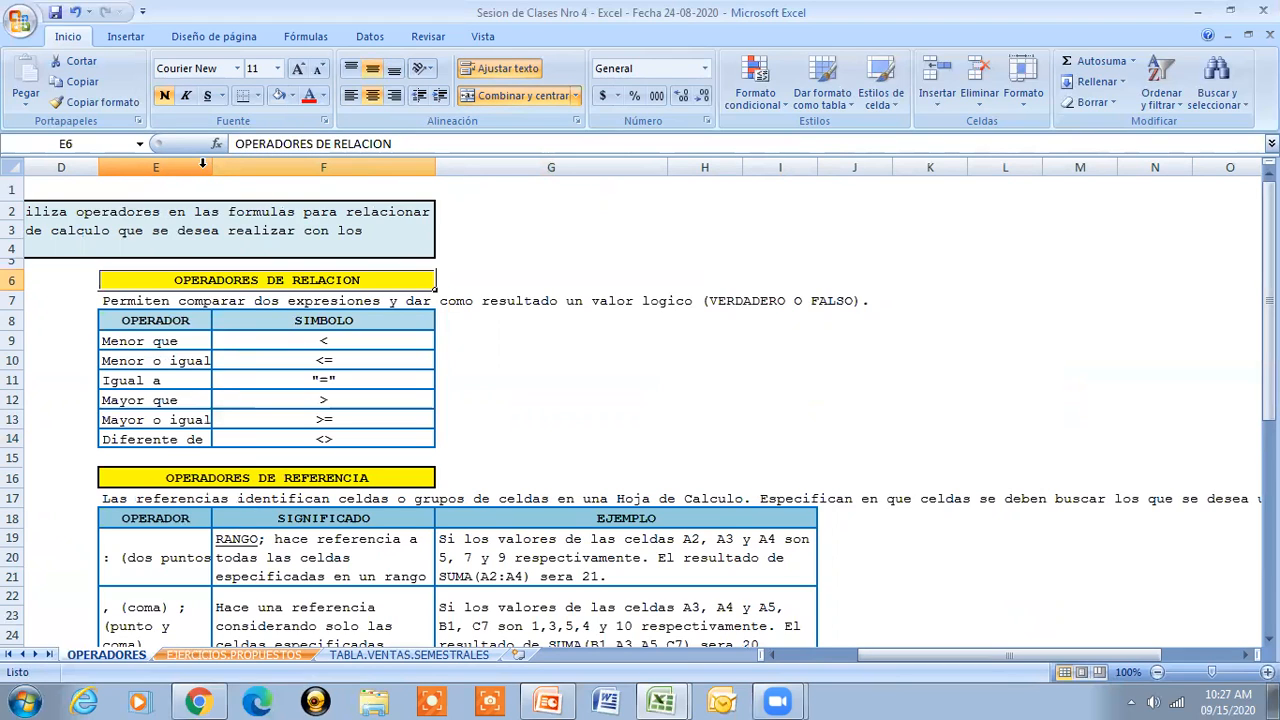
key(Down)
key(Down)
key(Down)
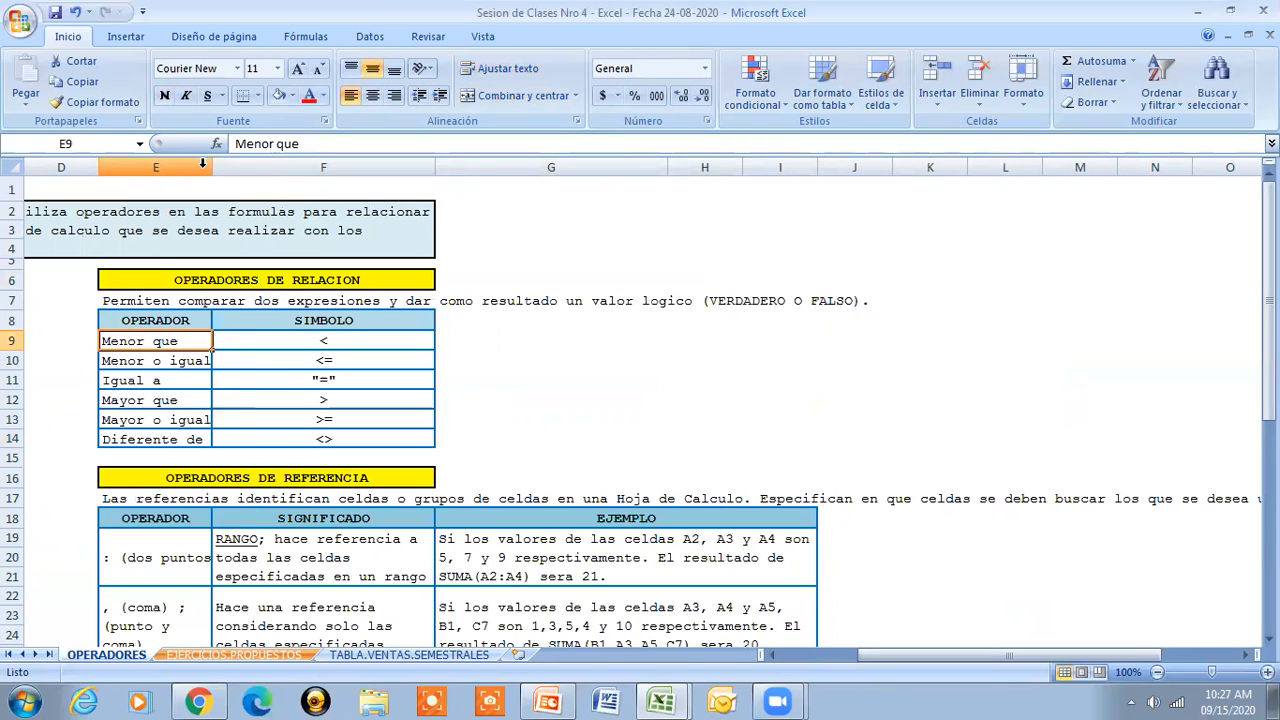
key(Down)
key(Down)
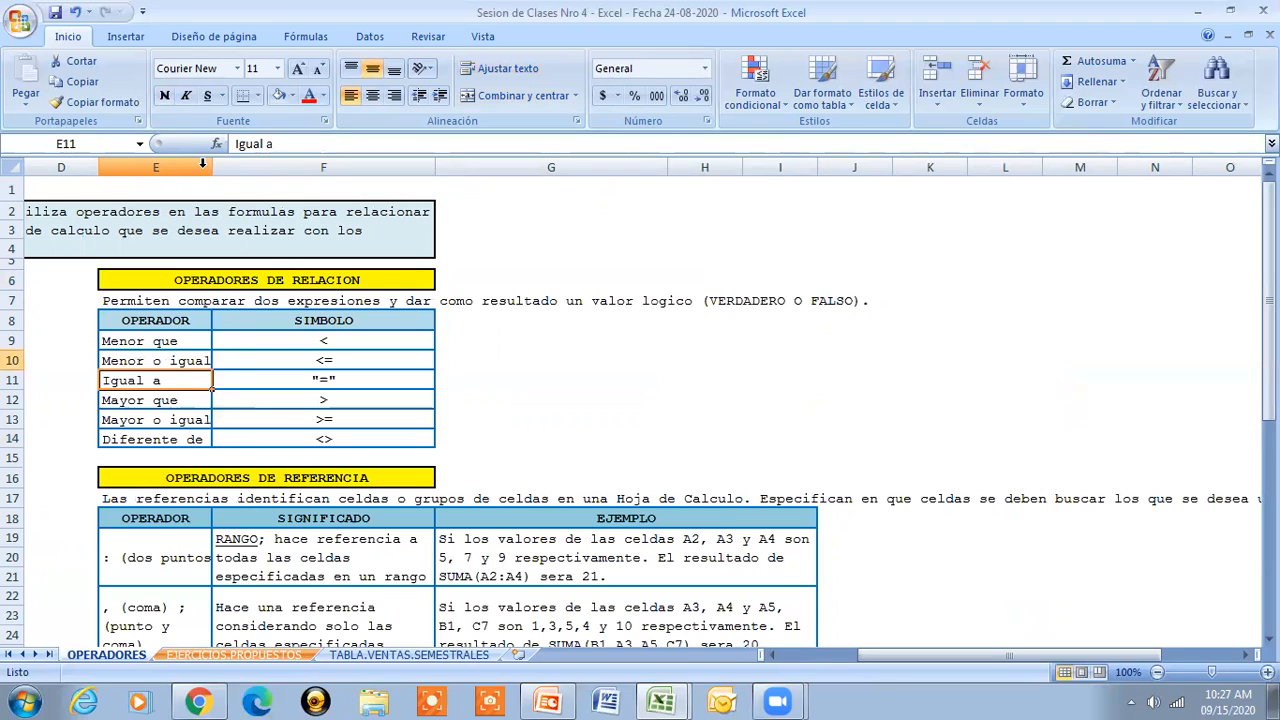
key(Down)
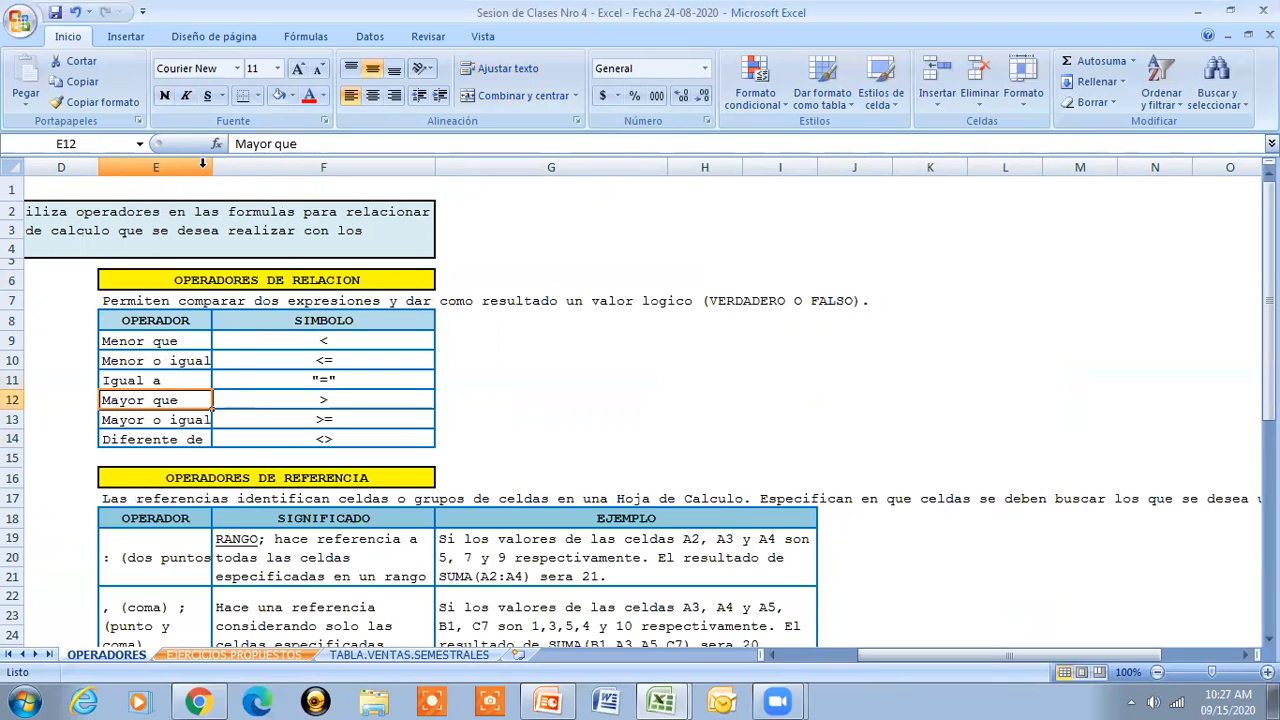
key(Down)
key(Down)
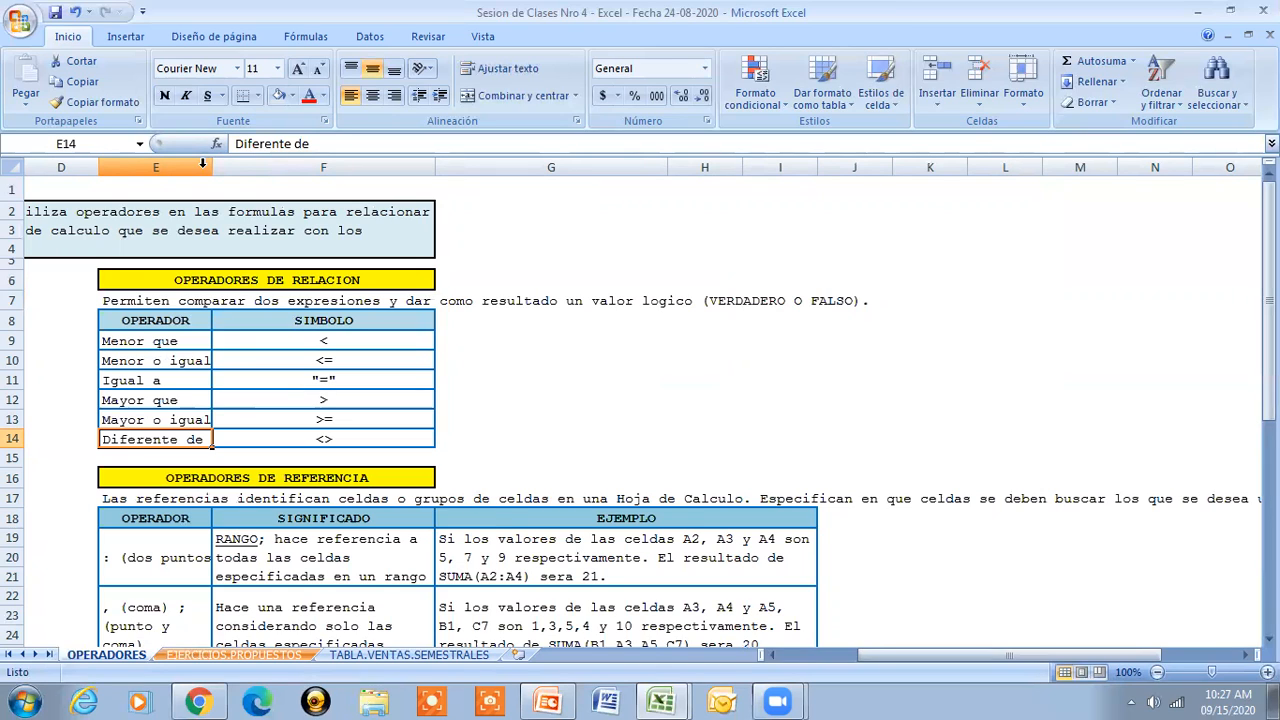
- Examine the text operators section, including its description and the & operator's meaning and example
key(Down)
key(Down)
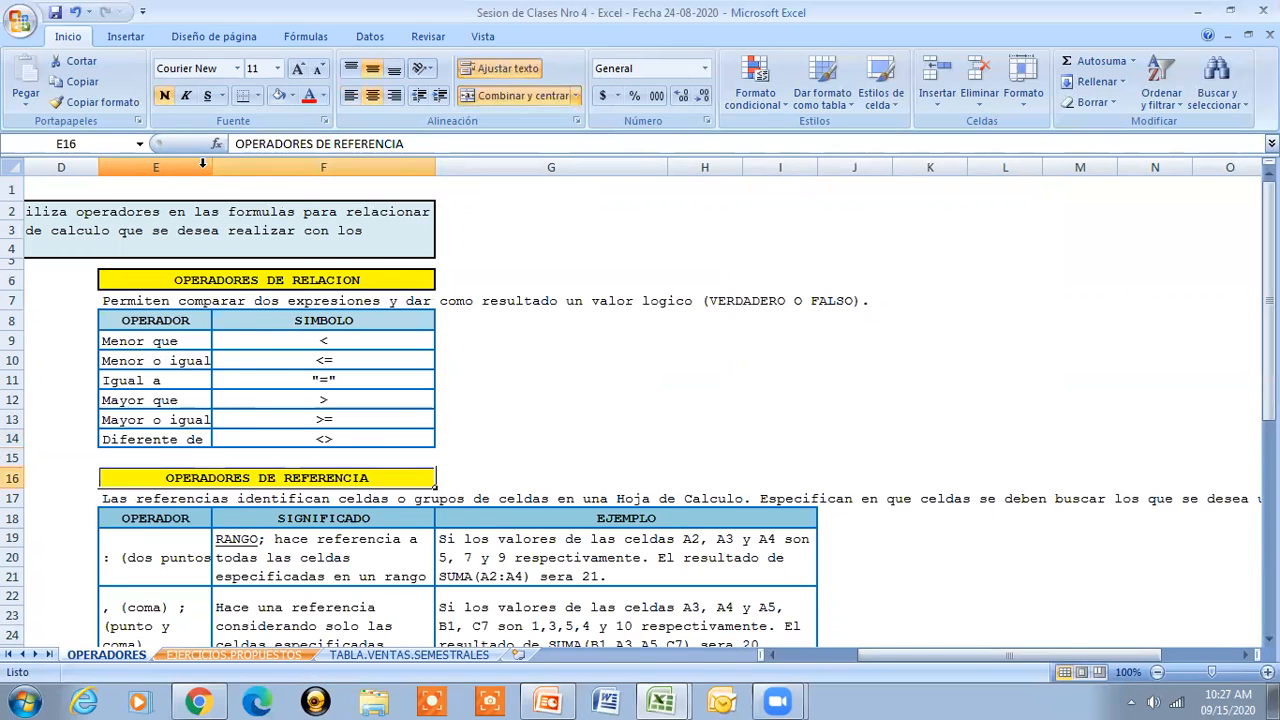
key(Left)
key(Left)
key(Left)
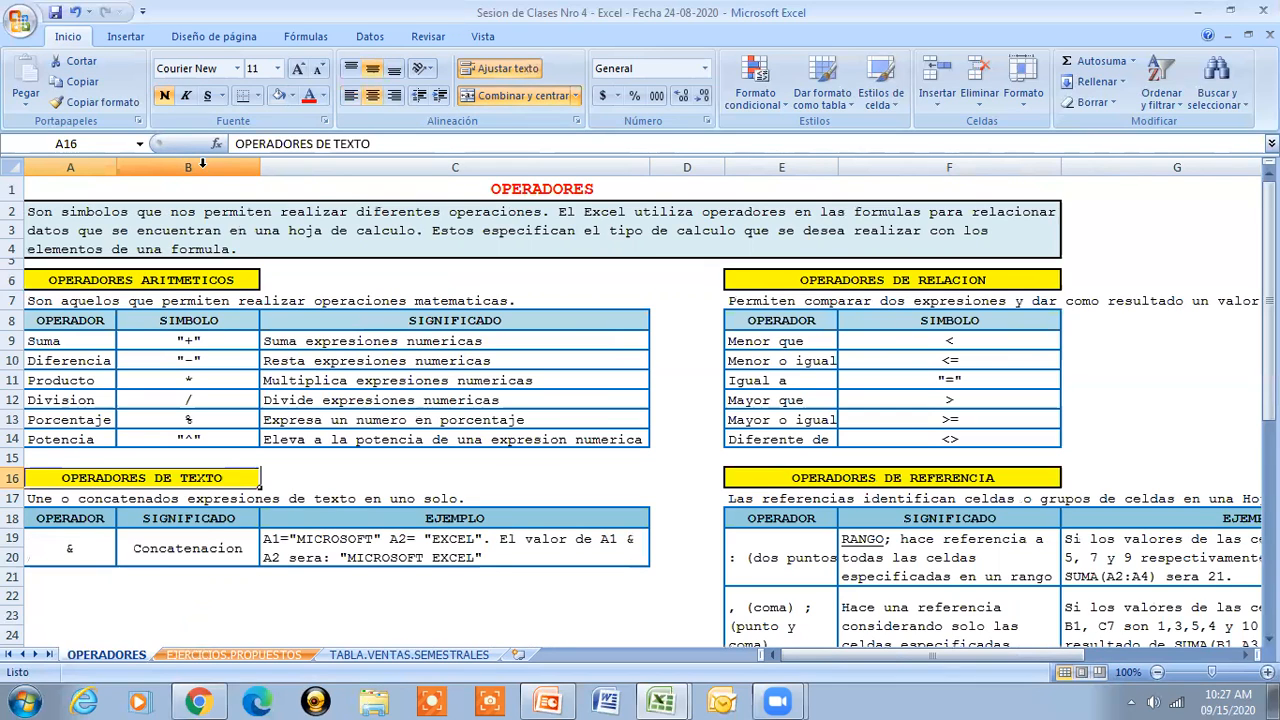
key(Down)
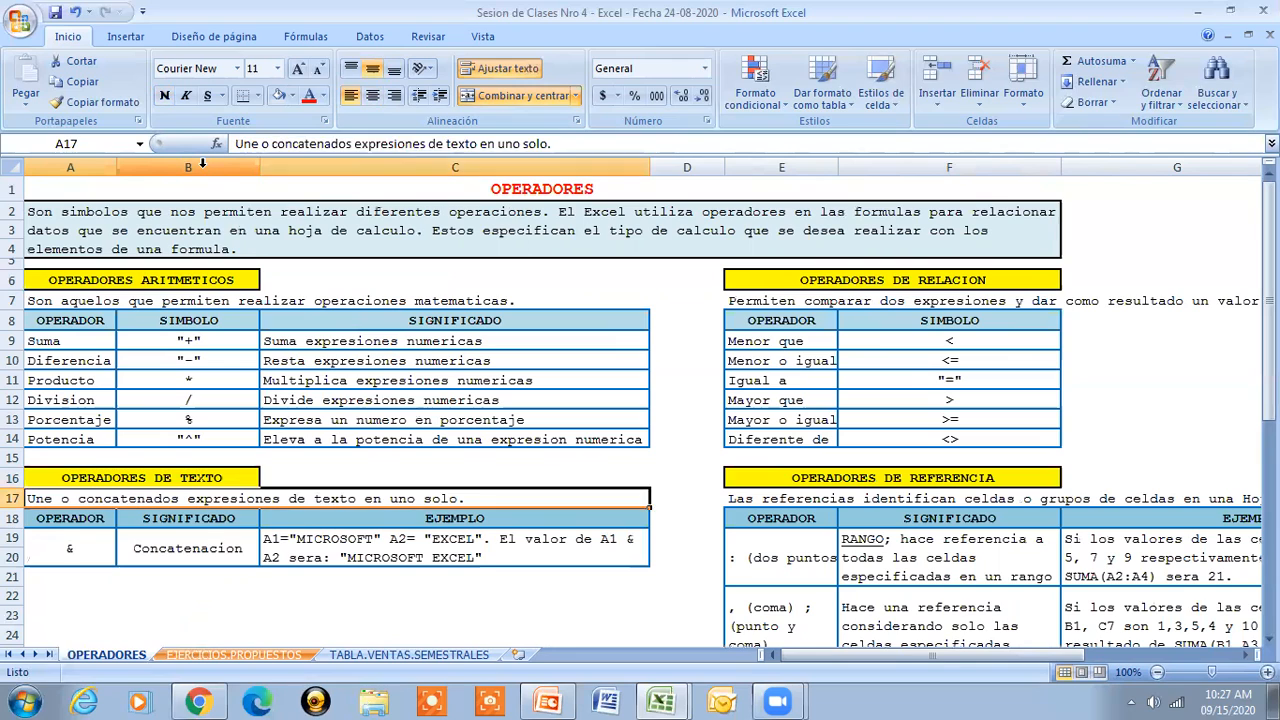
key(Down)
key(Right)
key(Down)
key(Left)
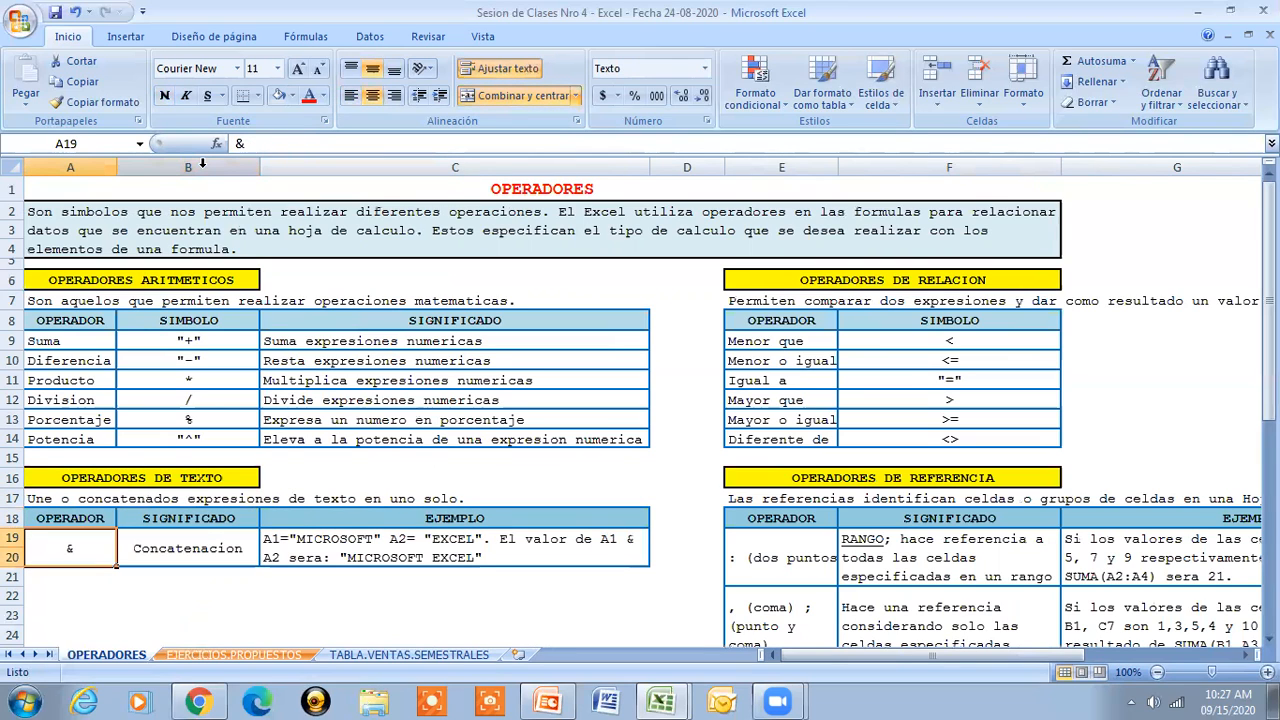
key(Right)
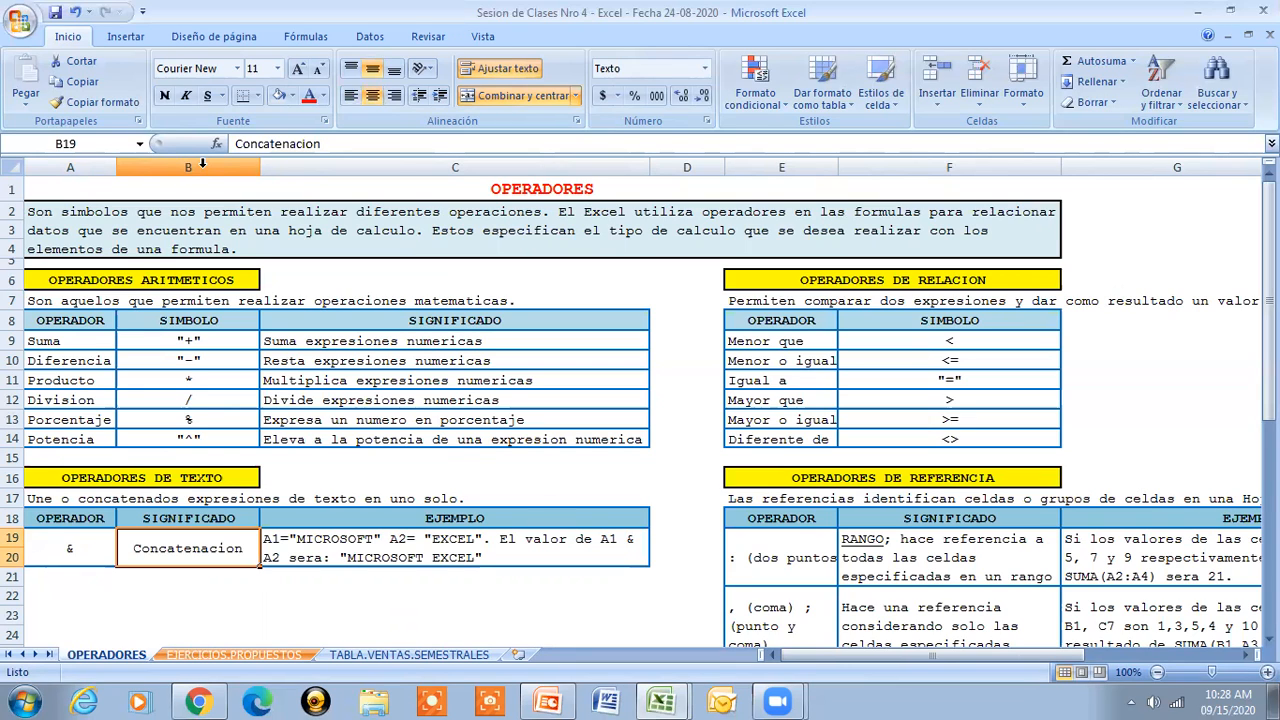
key(Right)
key(Right)
key(Right)
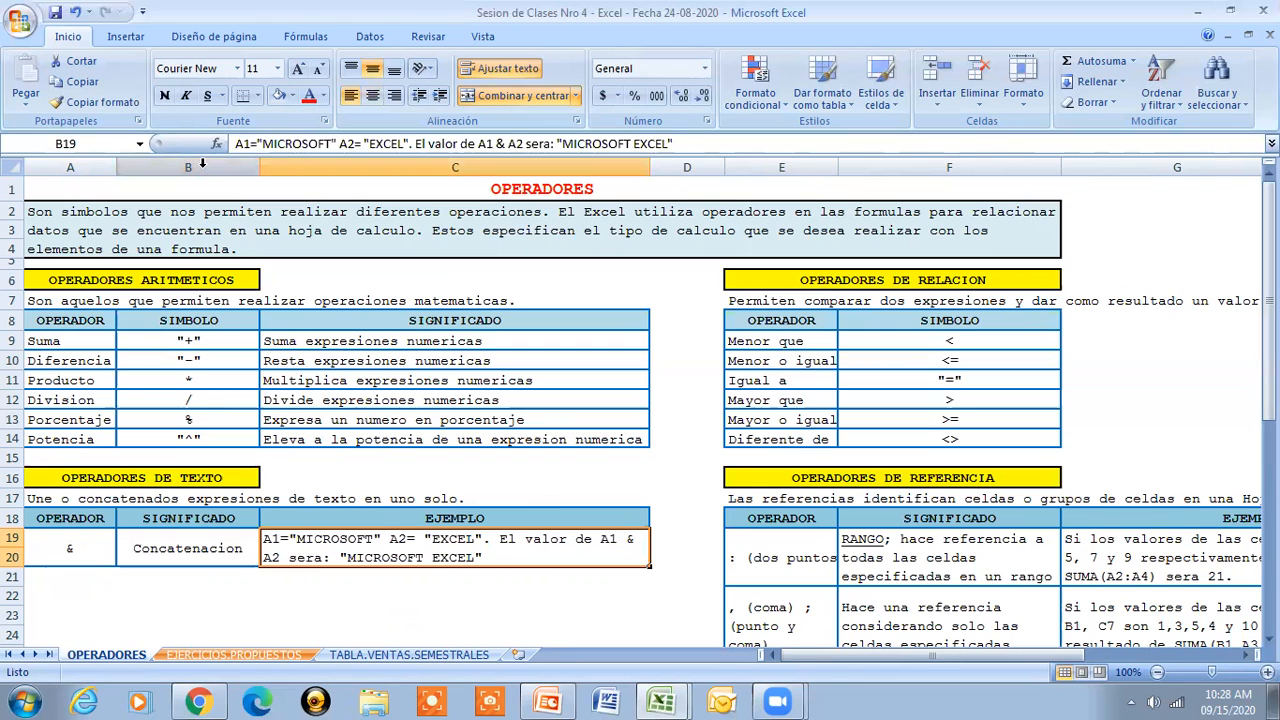
- Examine the OPERADORES DE REFERENCIA heading in E16 and its full description in row 17
key(Up)
key(Up)
scroll(202, 163, right, 2)
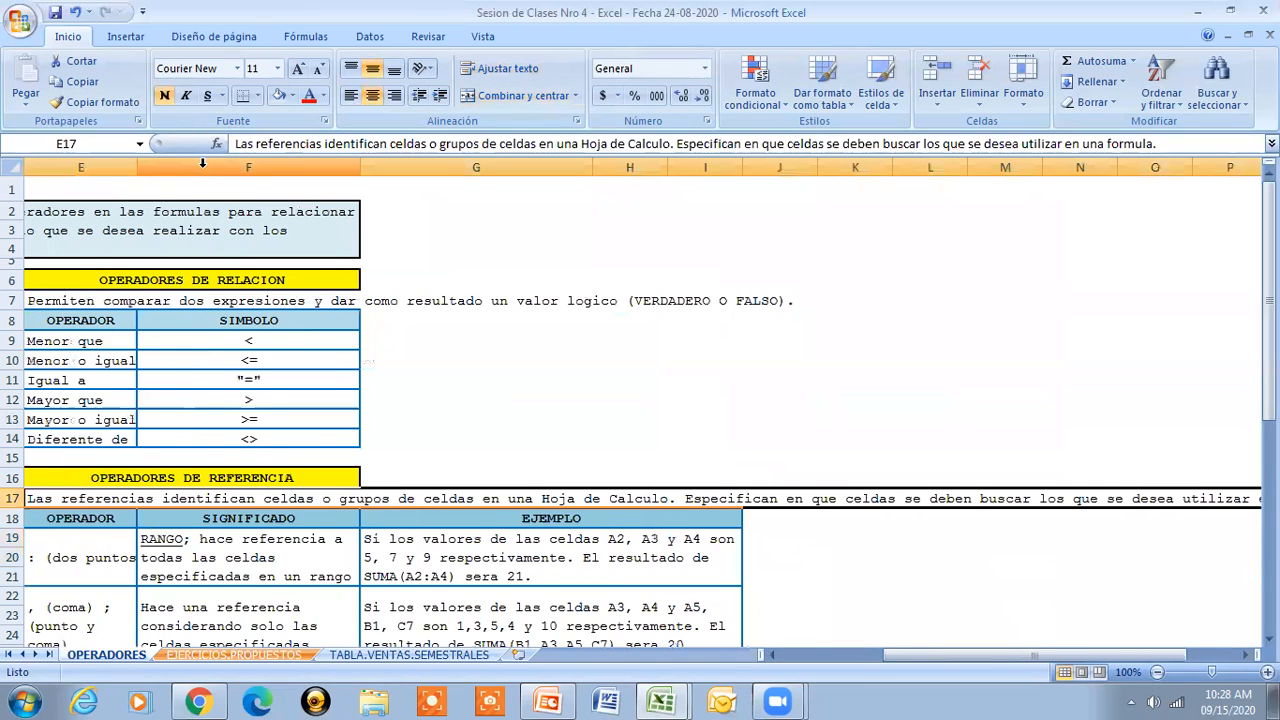
scroll(202, 163, left, 1)
key(Up)
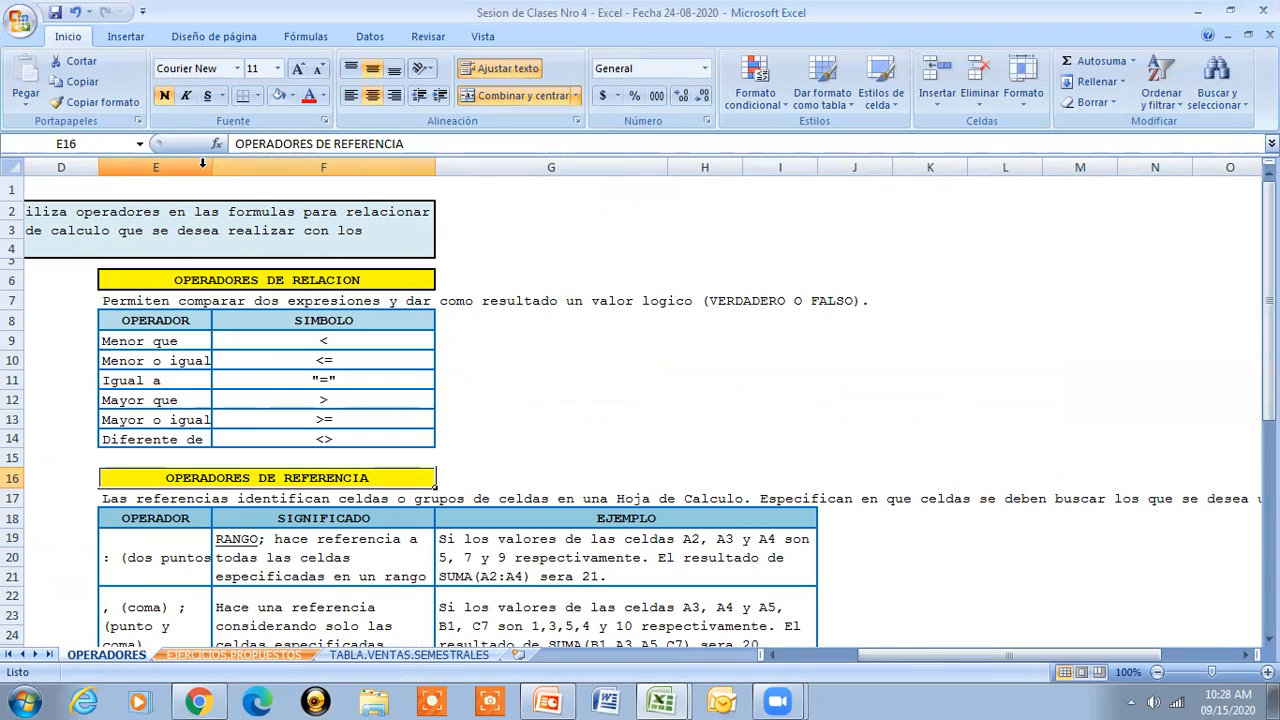
key(Right)
key(Right)
key(Right)
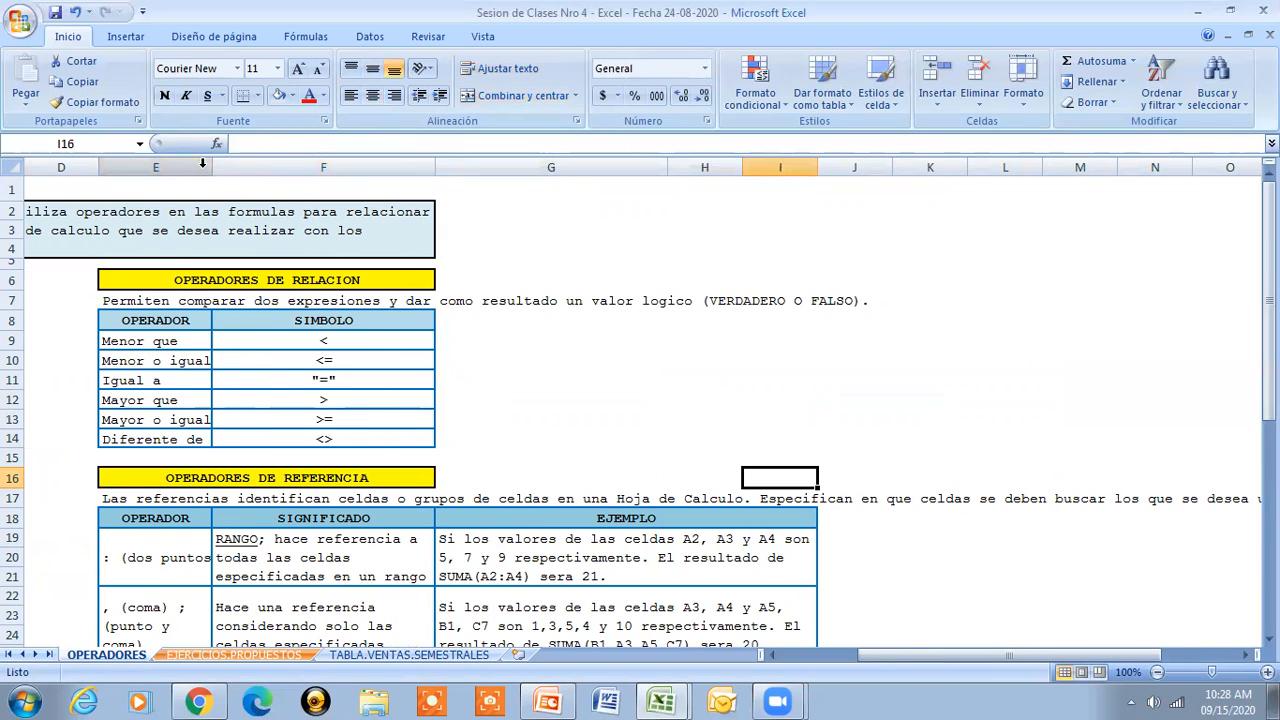
key(Down)
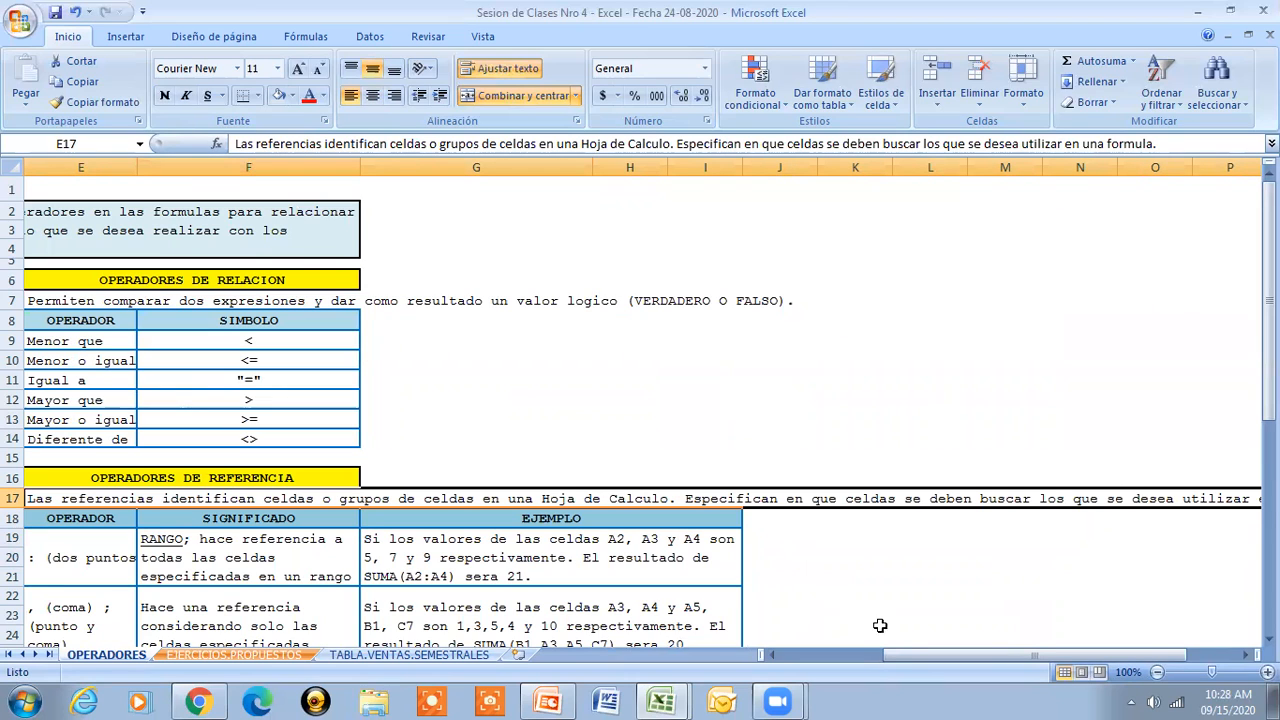
drag(920, 656, 982, 654)
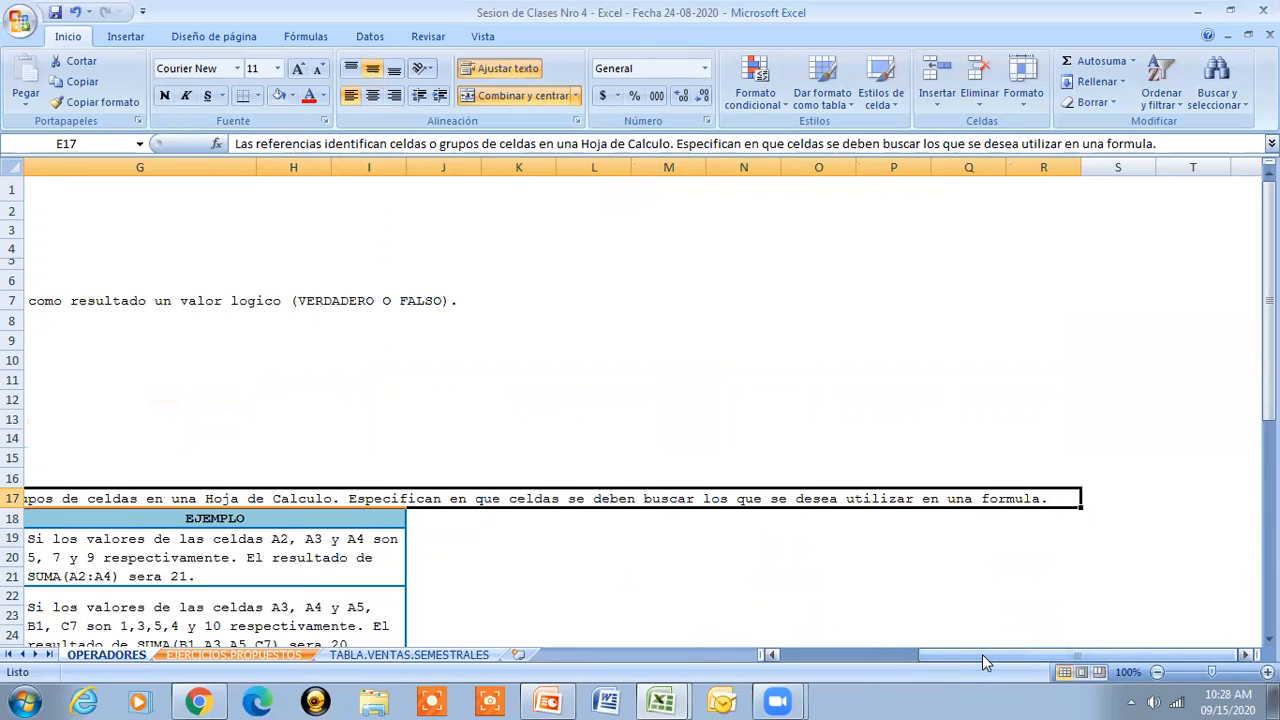
drag(982, 654, 860, 650)
- Widen column E just enough to show the full relation operator names and the ": (dos puntos)" entry
click(712, 557)
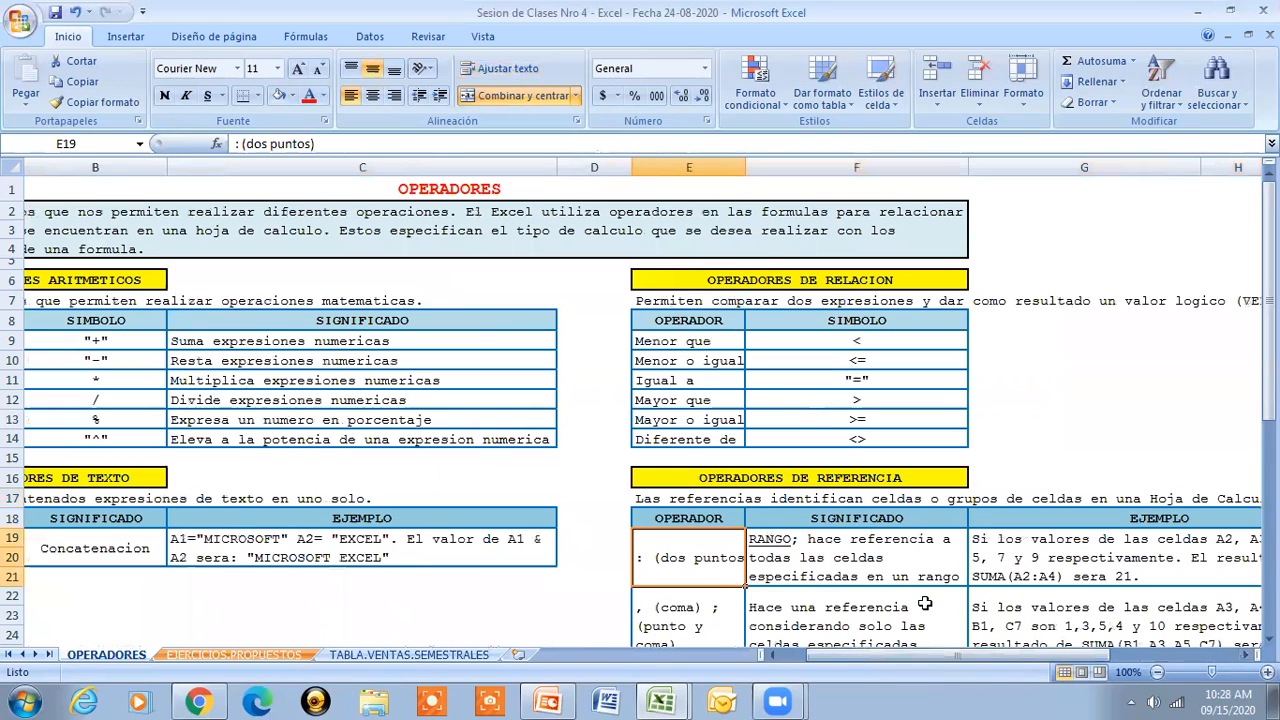
double_click(745, 167)
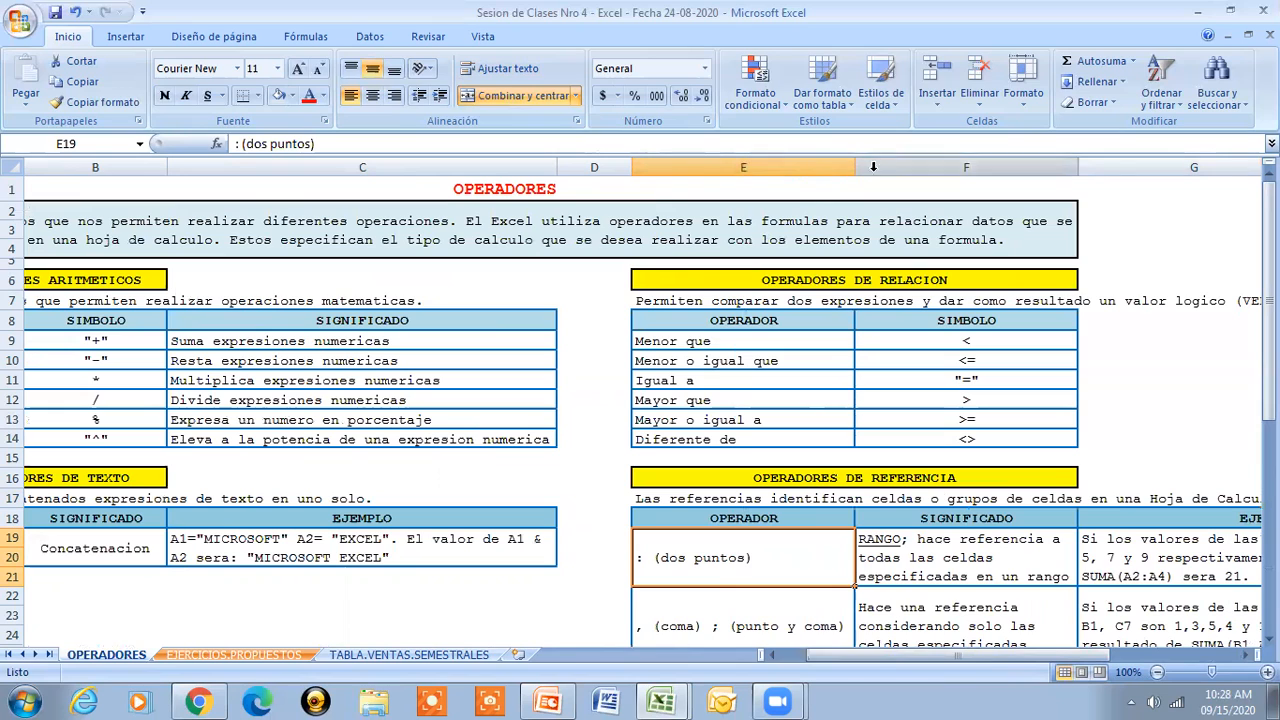
drag(855, 171, 817, 170)
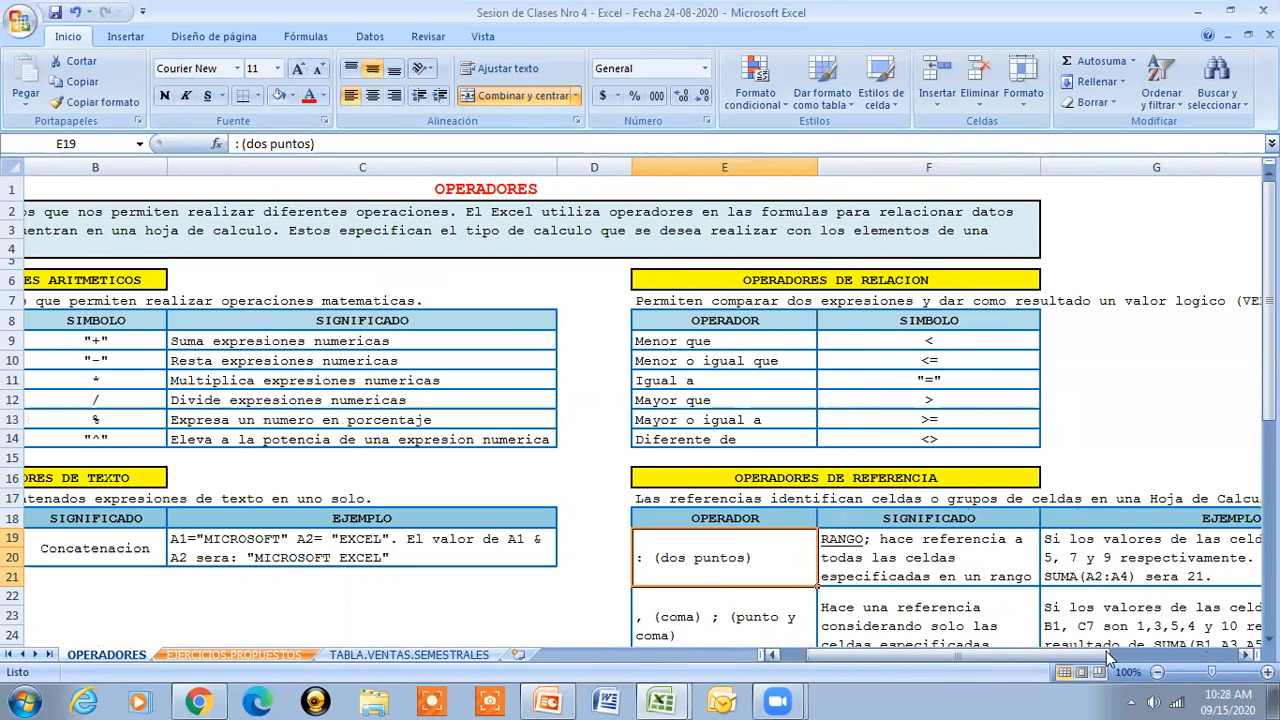
- Examine the meanings of the colon and the comma/semicolon reference operators in F19 and F22
key(Right)
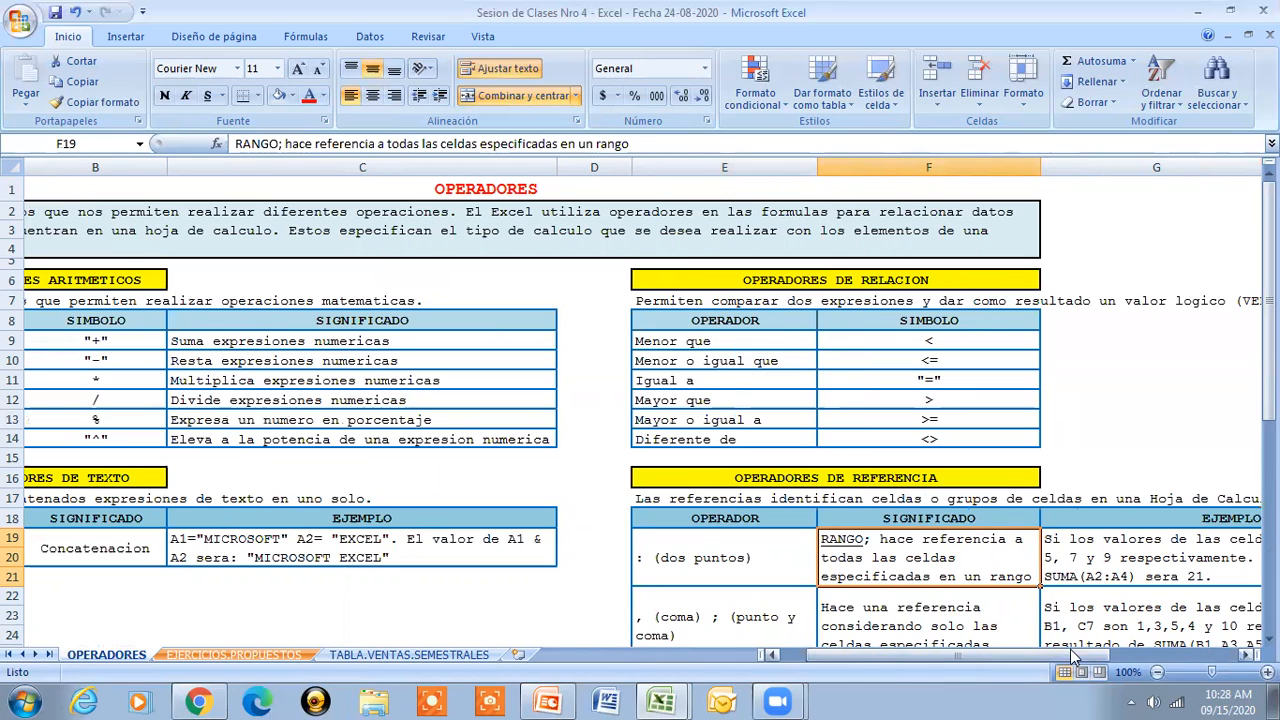
drag(1096, 657, 965, 656)
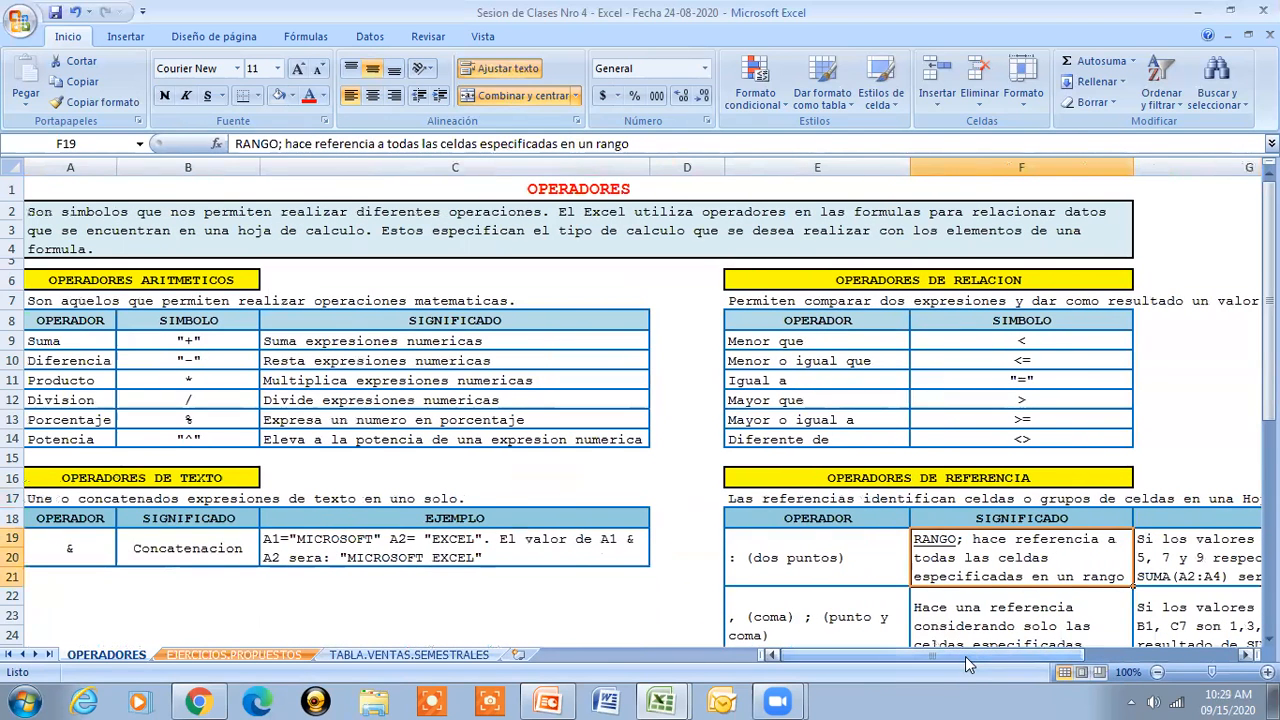
click(805, 609)
drag(1270, 272, 1270, 305)
click(1050, 548)
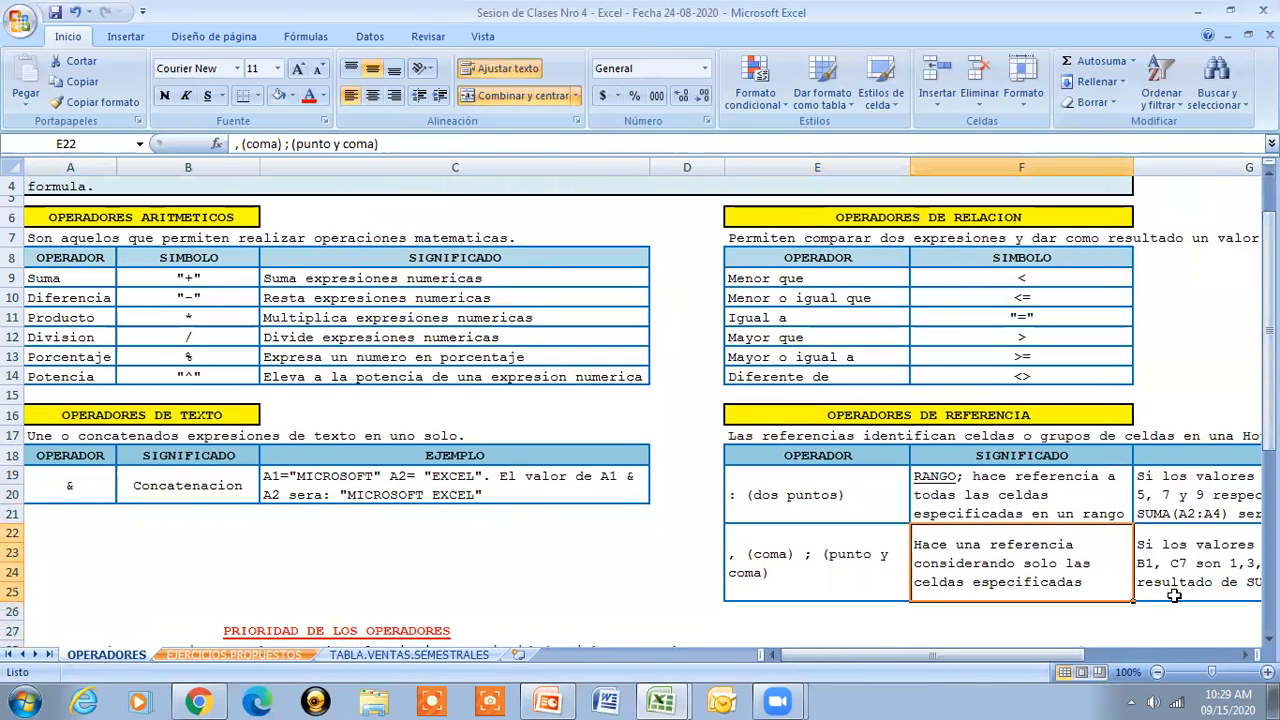
drag(1035, 662, 954, 648)
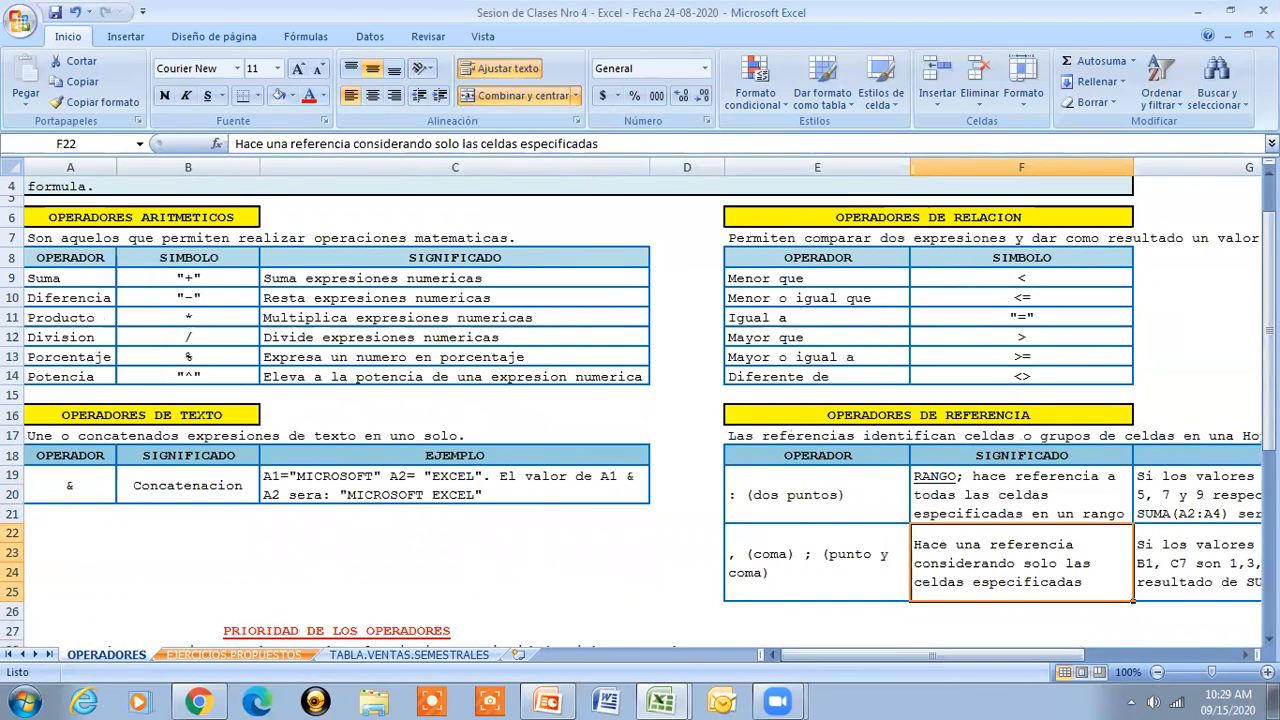
drag(1269, 418, 1269, 382)
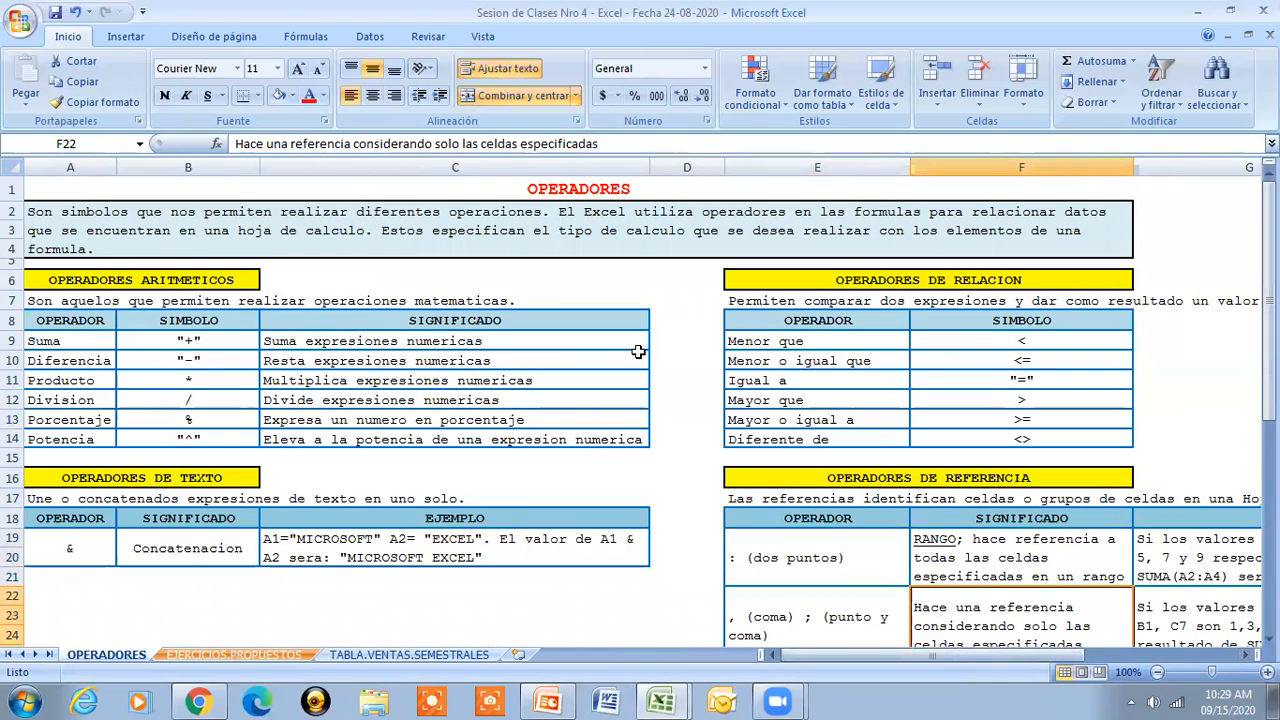
- Examine the PRIORIDAD DE LOS OPERADORES heading in A27 and the explanation of the evaluation order in A28
click(198, 280)
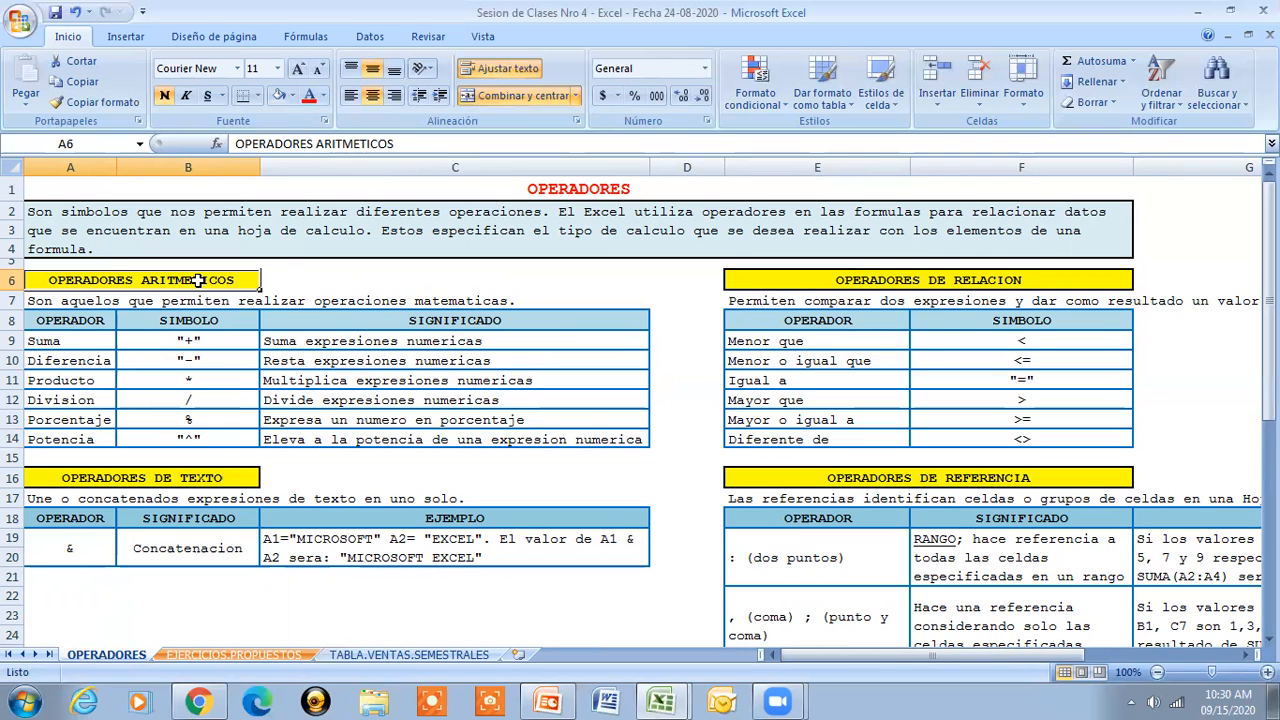
drag(1268, 335, 1268, 467)
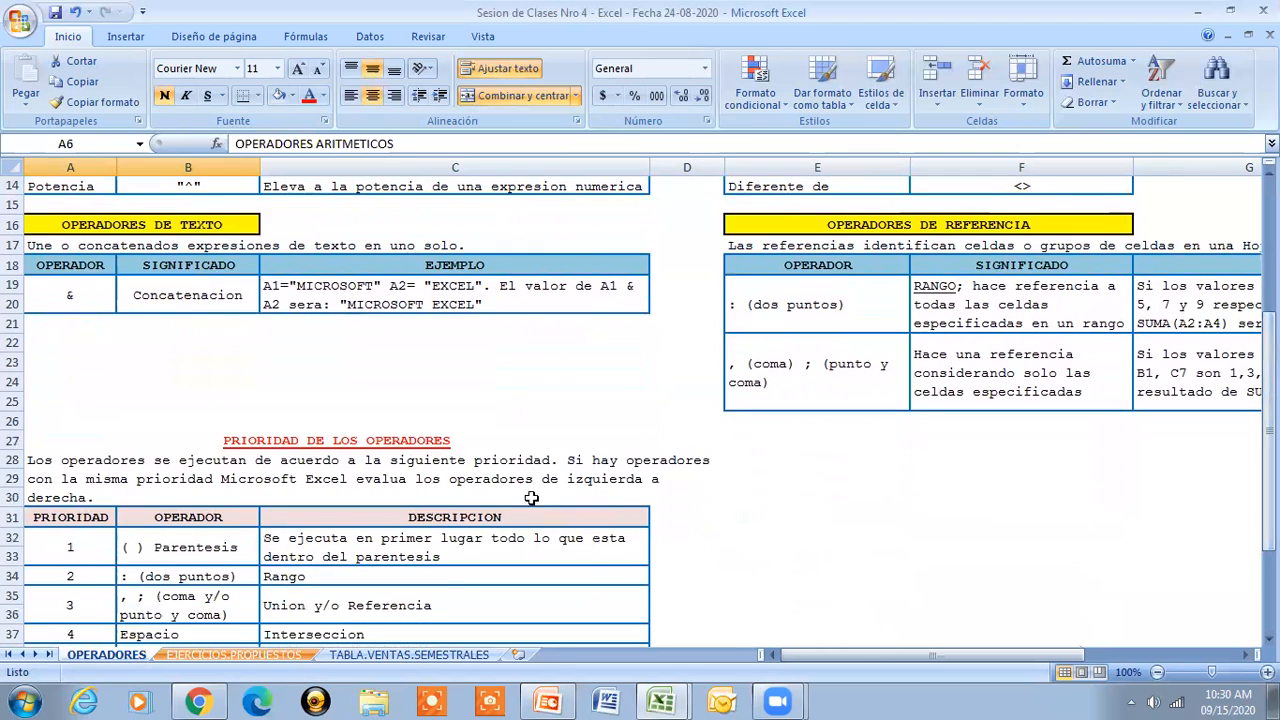
click(407, 430)
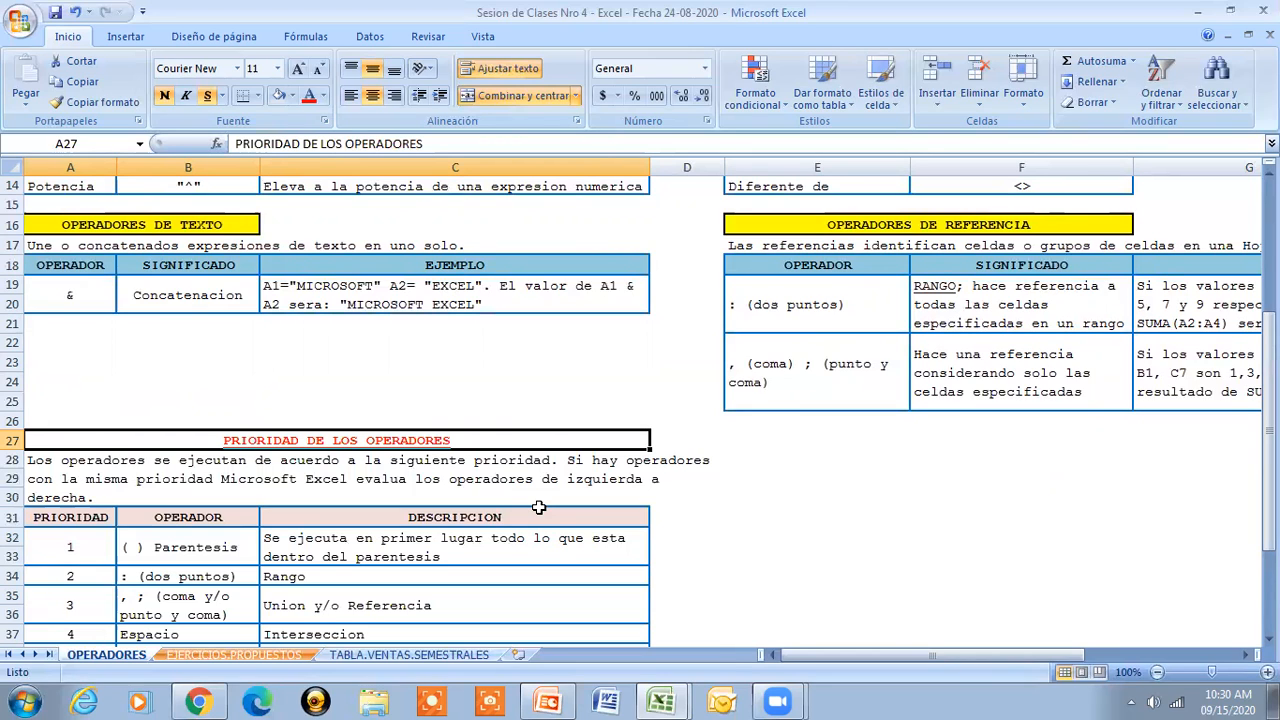
click(538, 505)
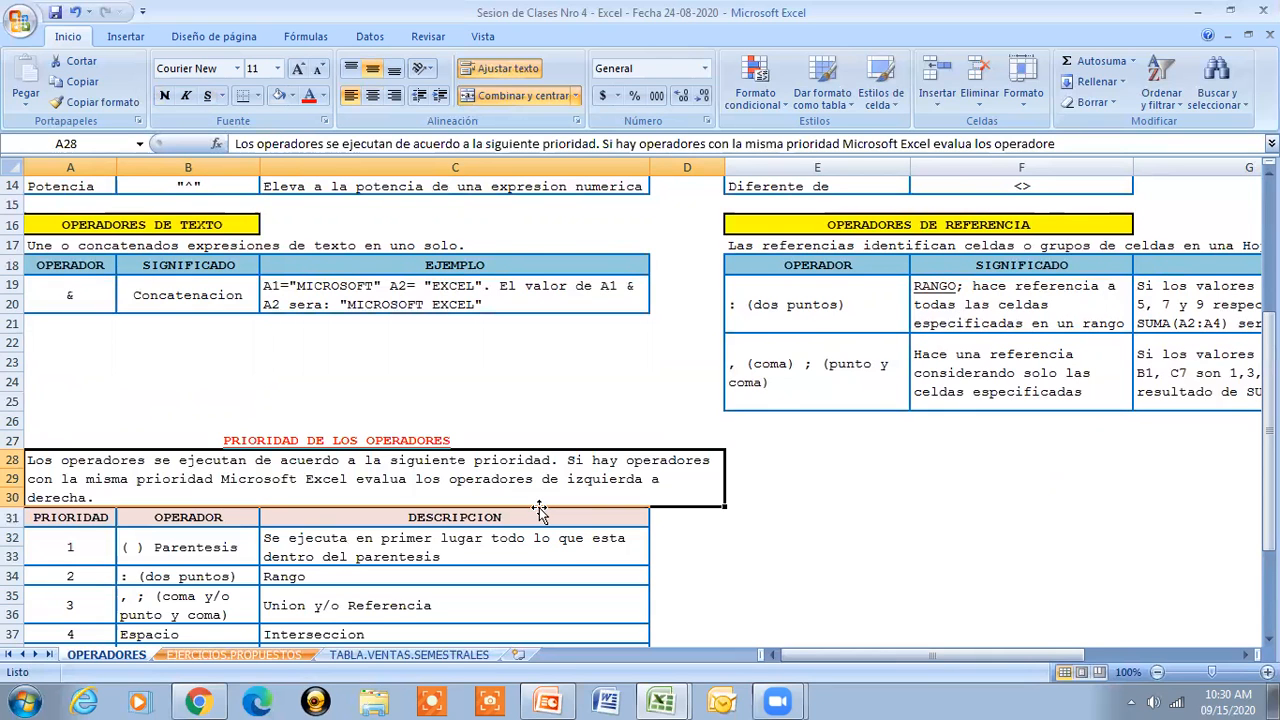
- Look over the whole priority table along column A, down past priority 10 and back up to priority 1
key(Down)
key(Down)
key(Down)
key(Down)
key(Down)
key(Down)
key(Down)
key(Down)
key(Down)
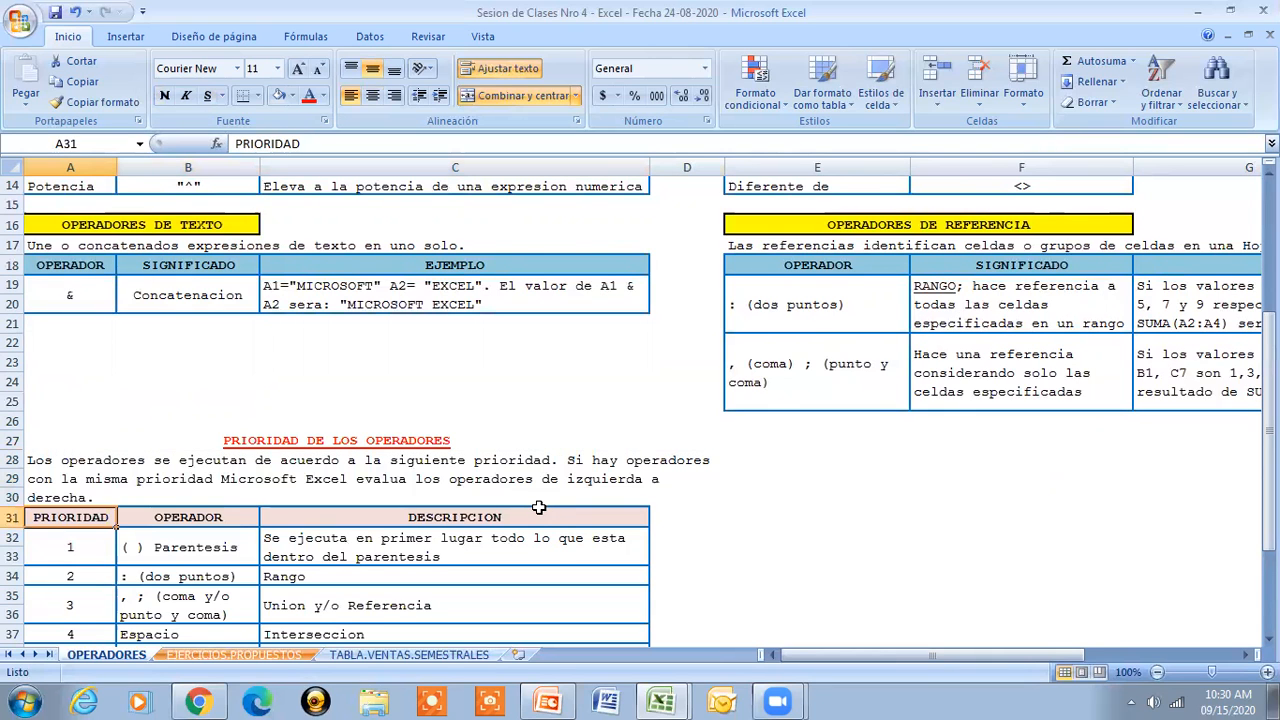
key(Down)
key(Down)
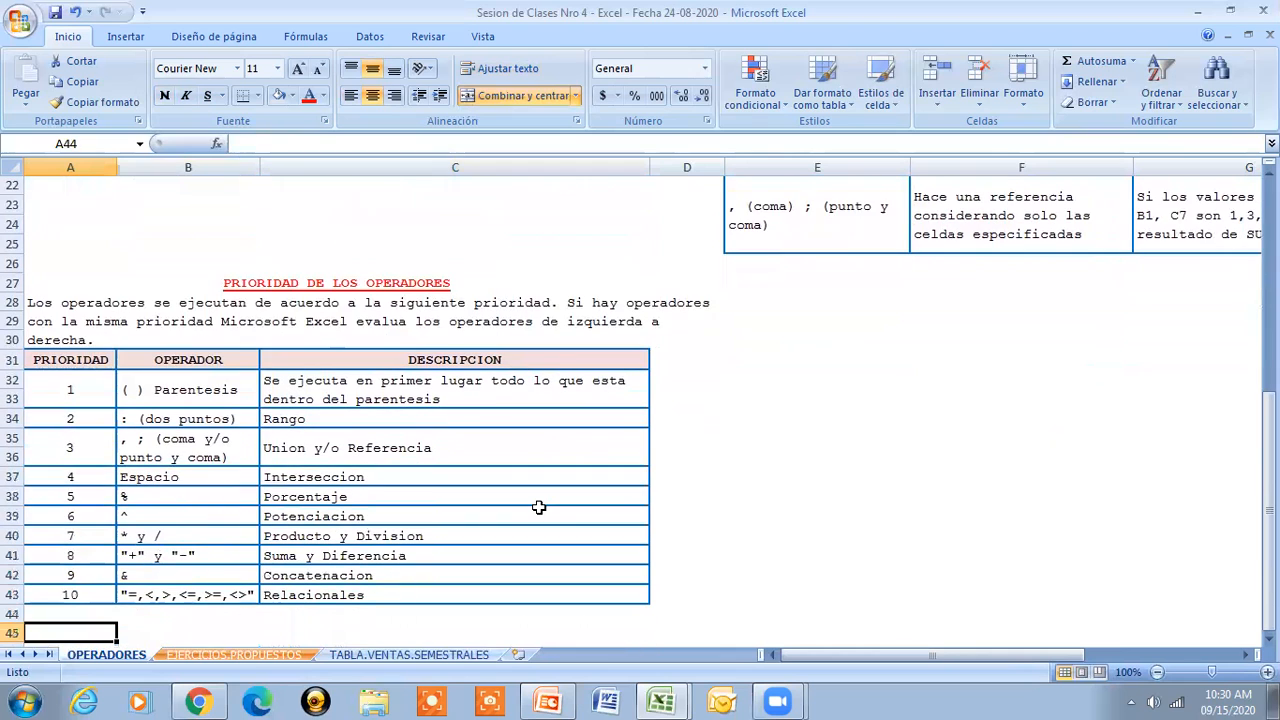
key(Up)
key(Up)
key(Up)
key(Up)
key(Up)
key(Up)
key(Up)
key(Up)
key(Up)
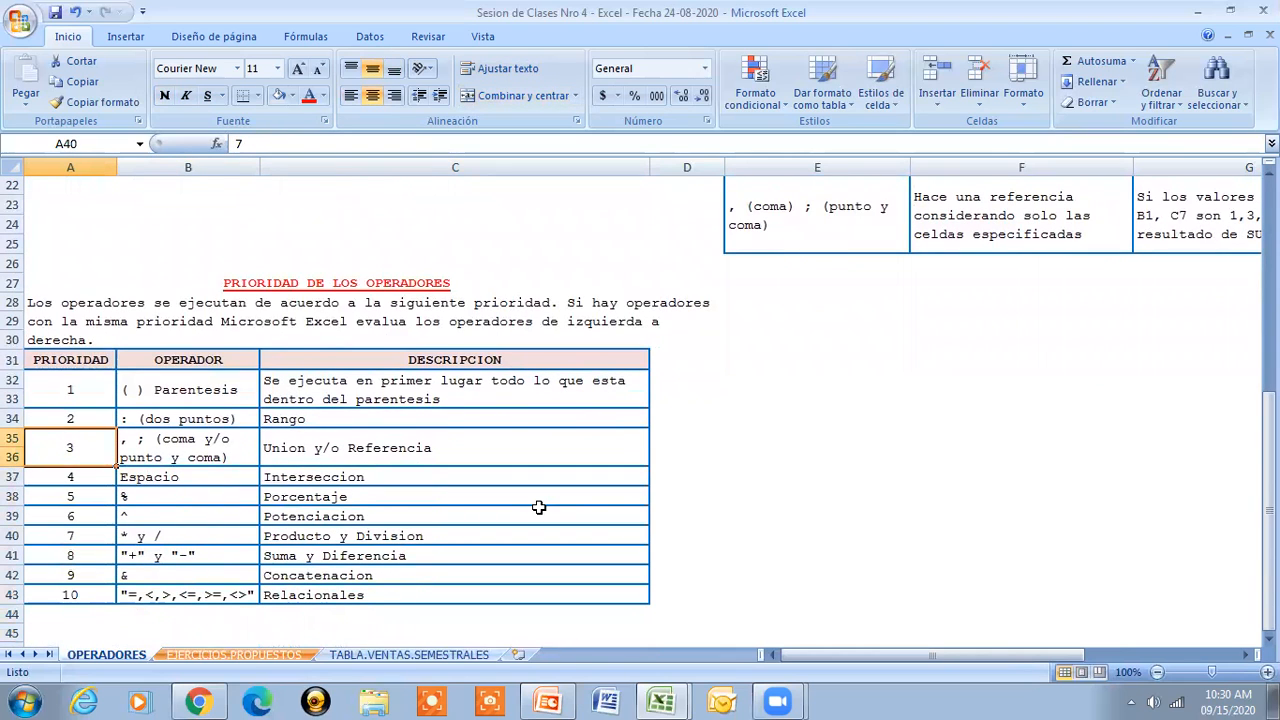
key(Up)
- Examine priorities 1 to 3 with their operators and descriptions, from Parentesis to Union y/o Referencia
key(Right)
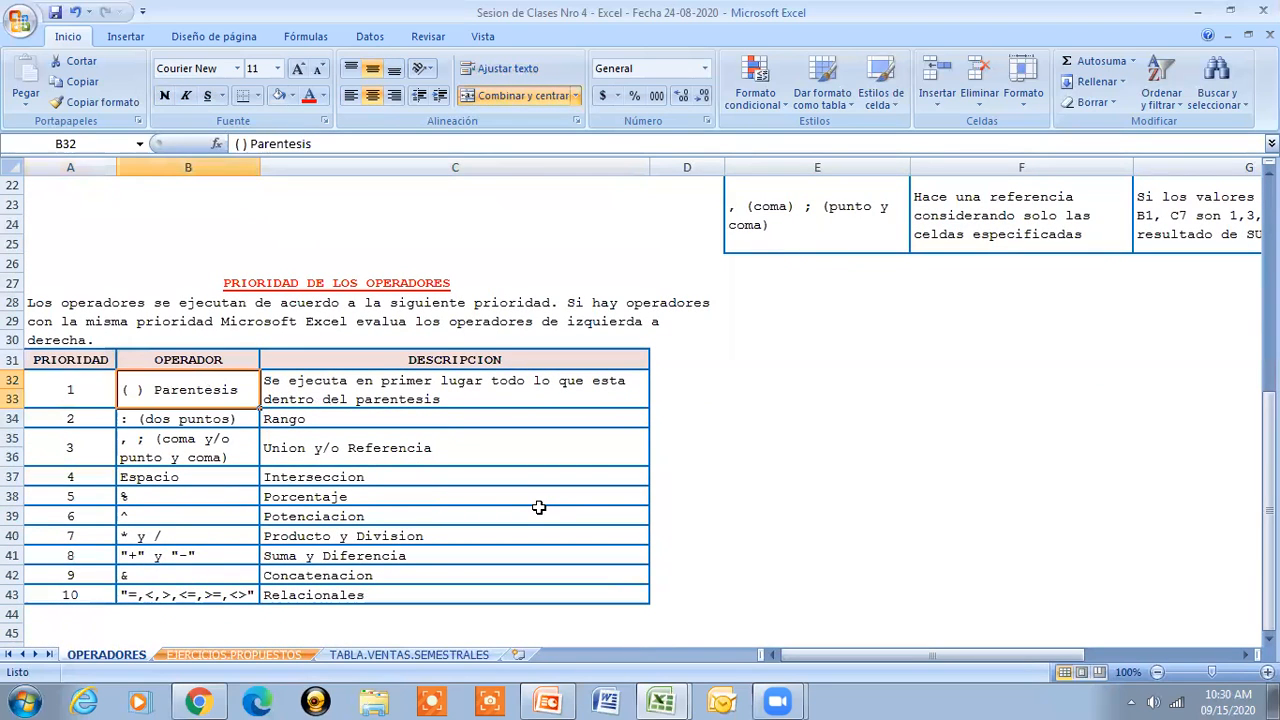
key(Right)
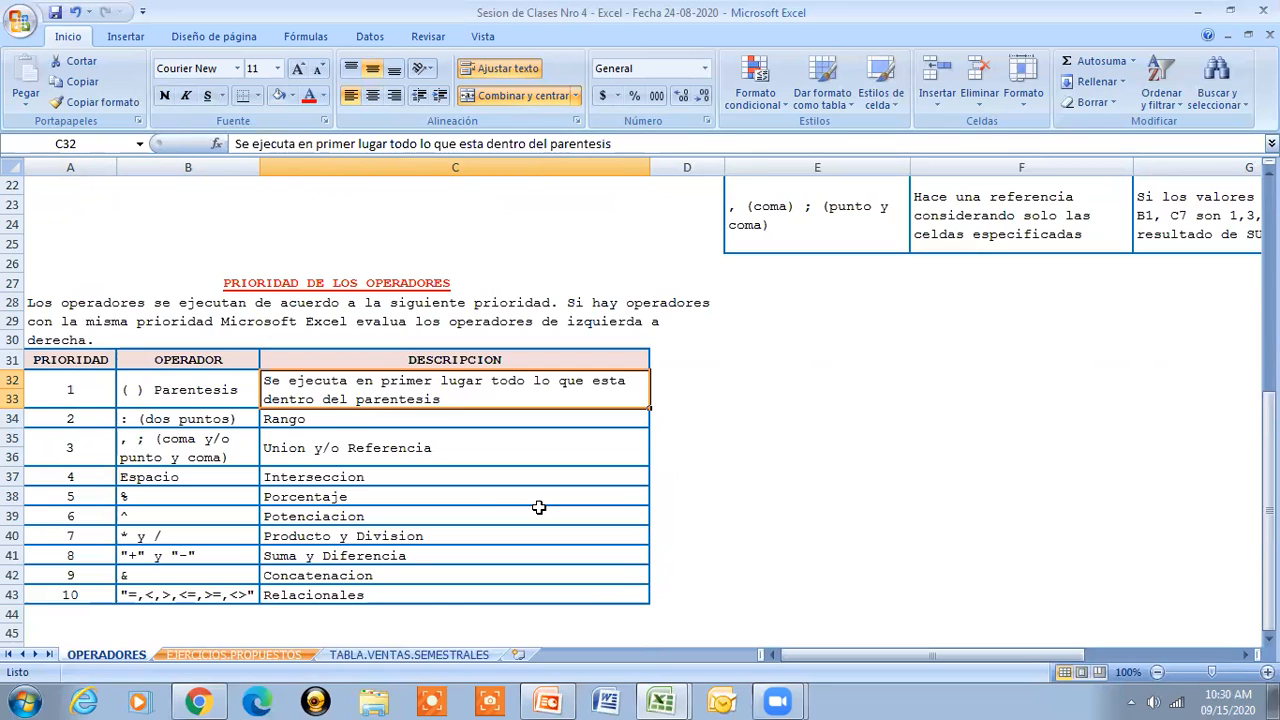
key(Down)
key(Left)
key(Left)
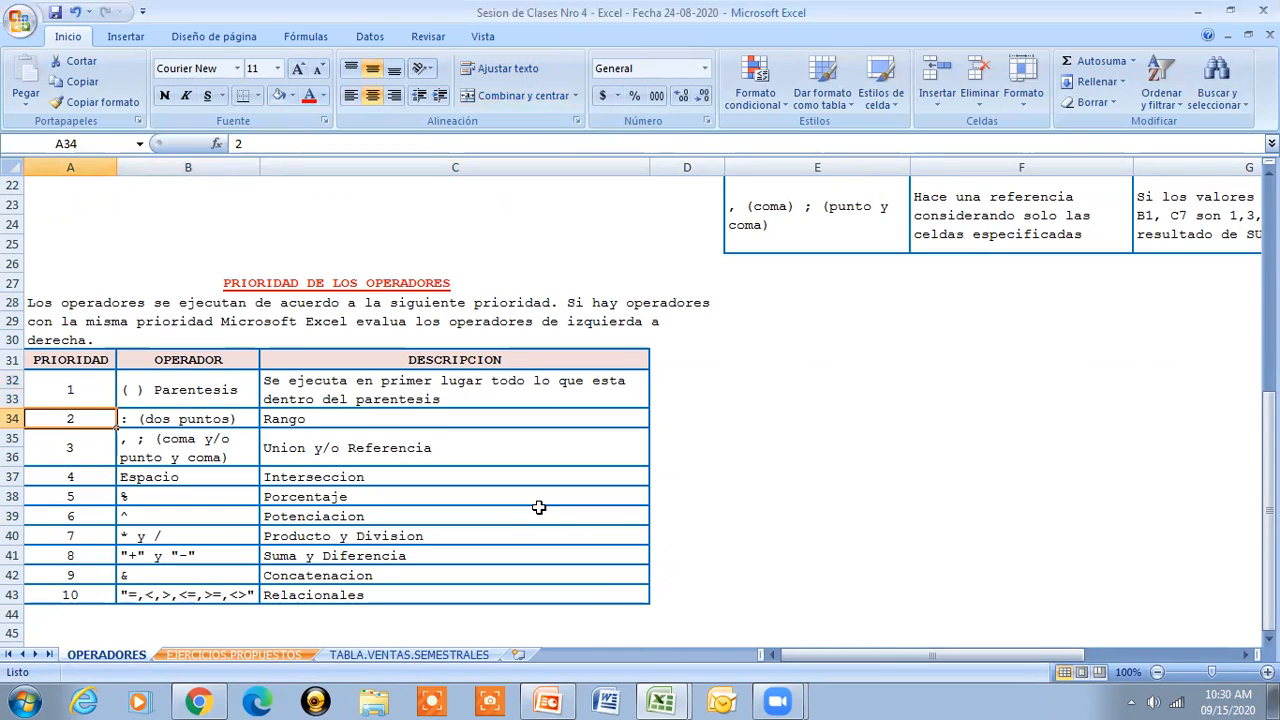
key(Right)
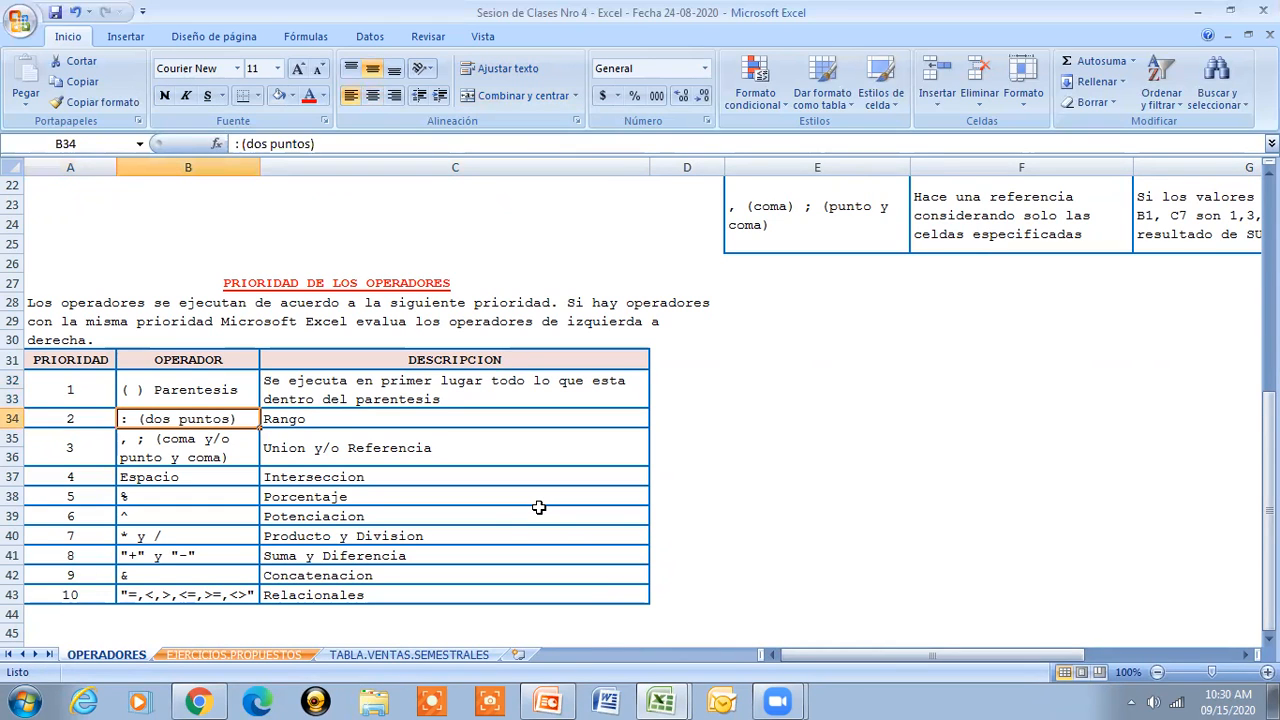
key(Down)
key(Left)
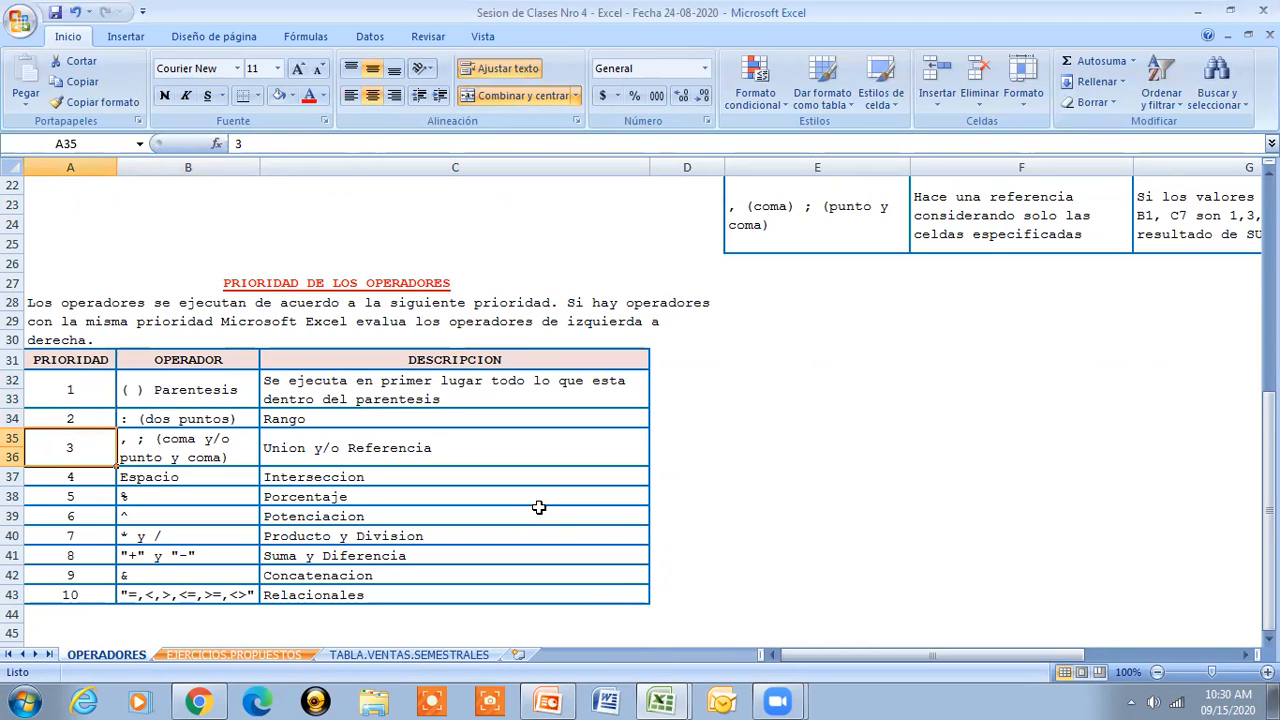
key(Right)
key(Right)
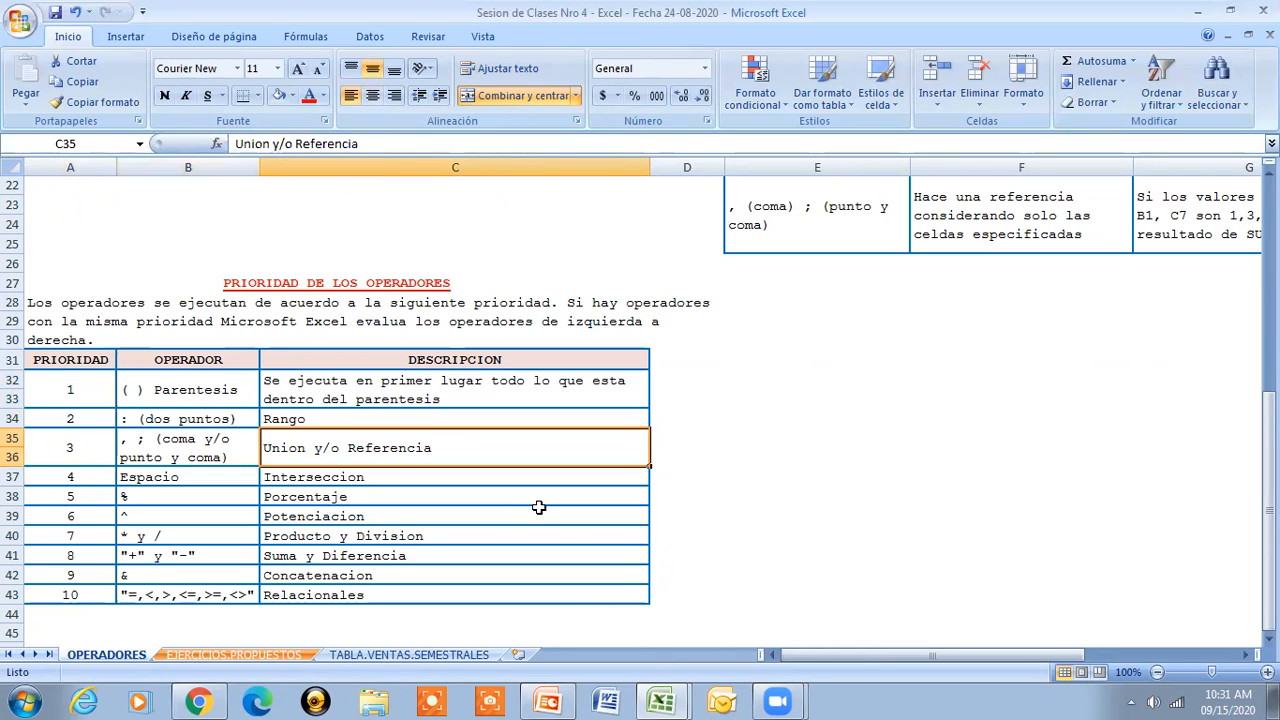
- Examine priorities 4 to 6 row by row, covering Interseccion, Porcentaje and Potenciacion
key(Down)
key(Left)
key(Left)
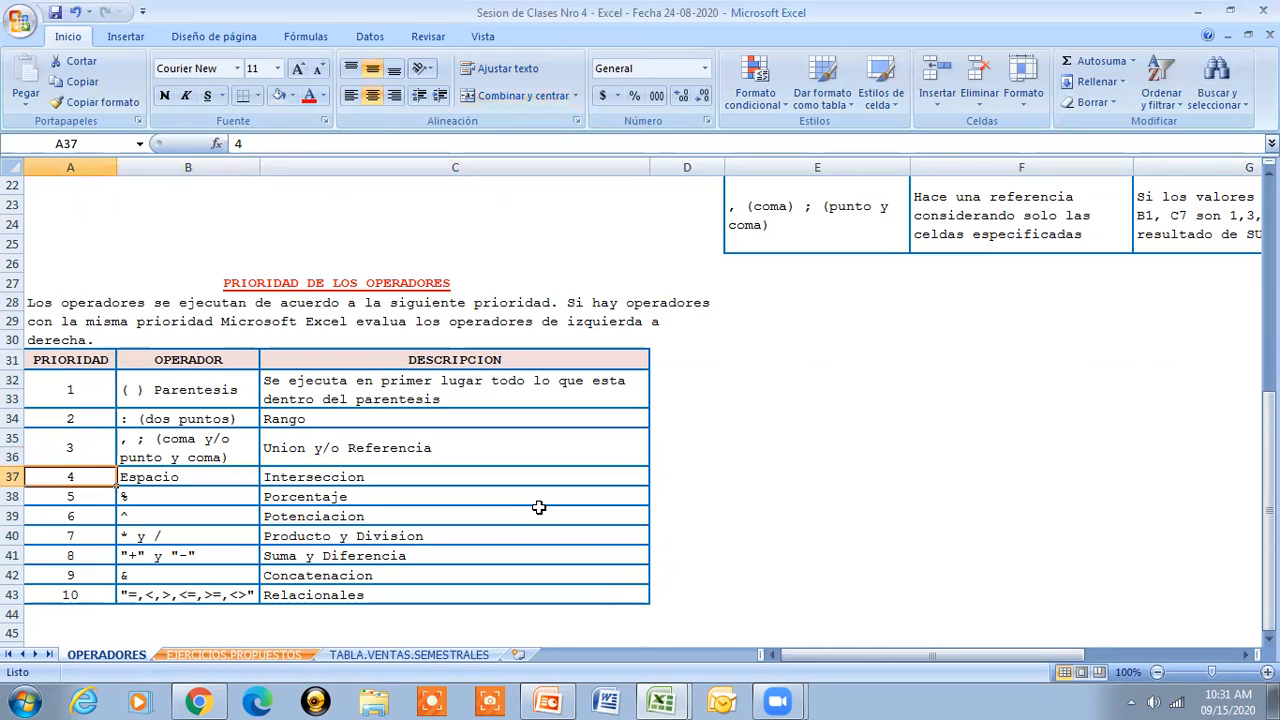
key(Right)
key(Right)
key(Down)
key(Left)
key(Left)
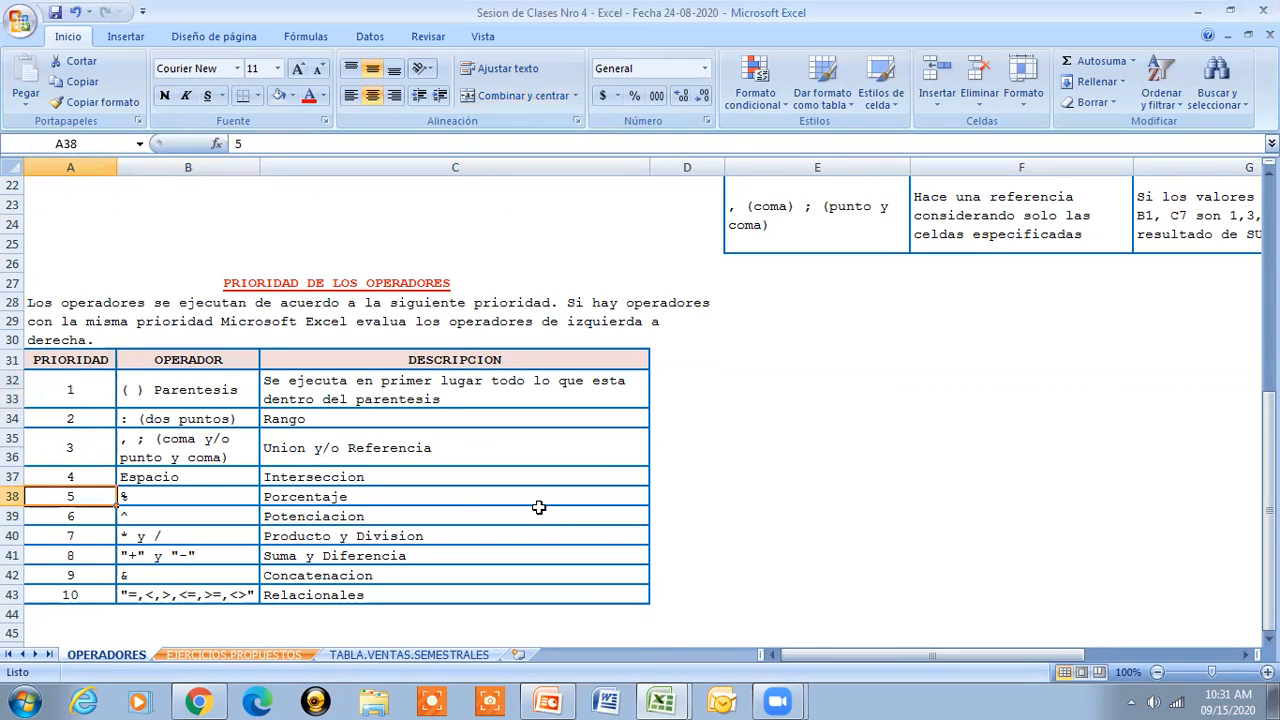
key(Right)
key(Right)
key(Down)
key(Left)
key(Left)
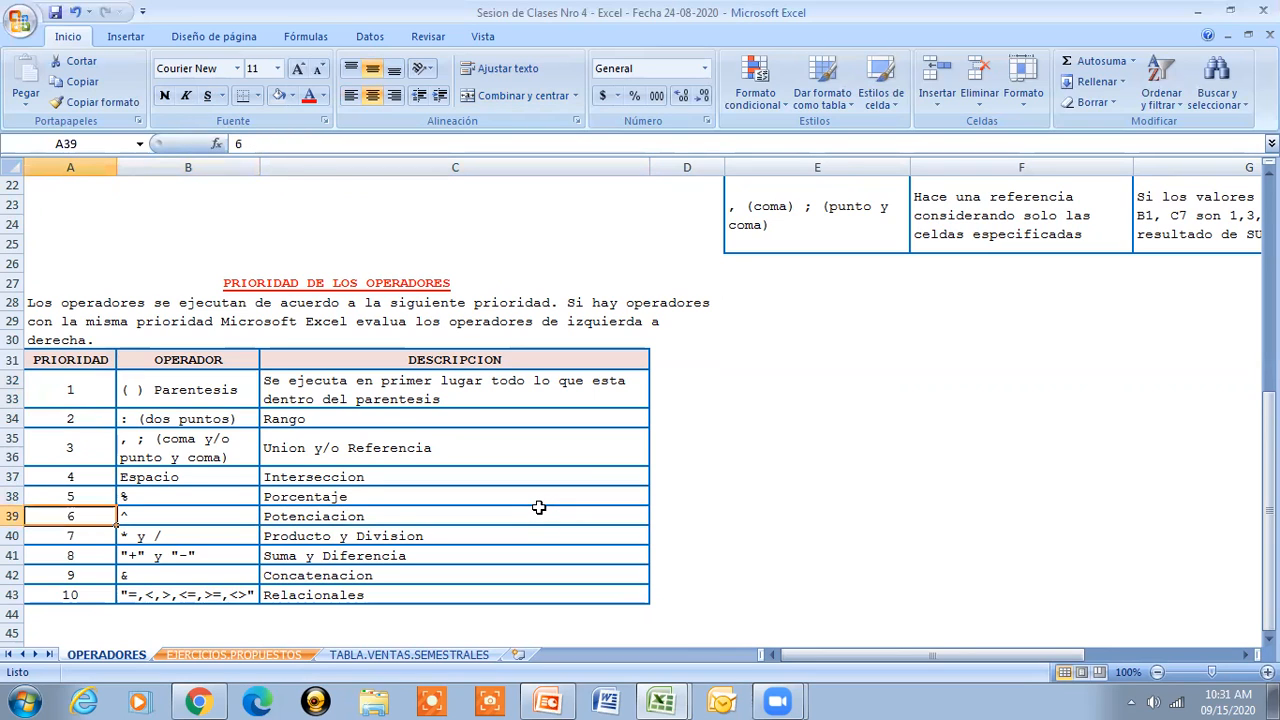
key(Right)
key(Right)
- Examine priorities 7 to 10 row by row, from Producto y Division through Suma y Diferencia and Concatenacion to Relacionales
key(Down)
key(Left)
key(Left)
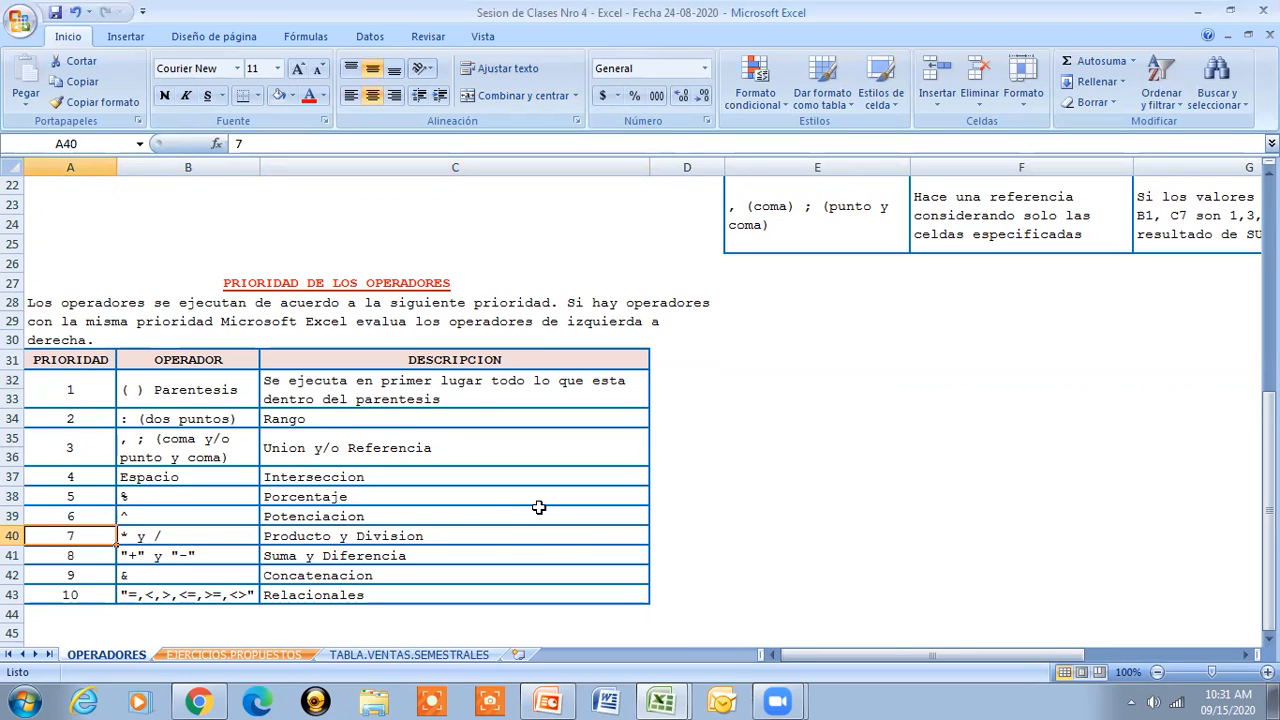
key(Right)
key(Right)
key(Down)
key(Left)
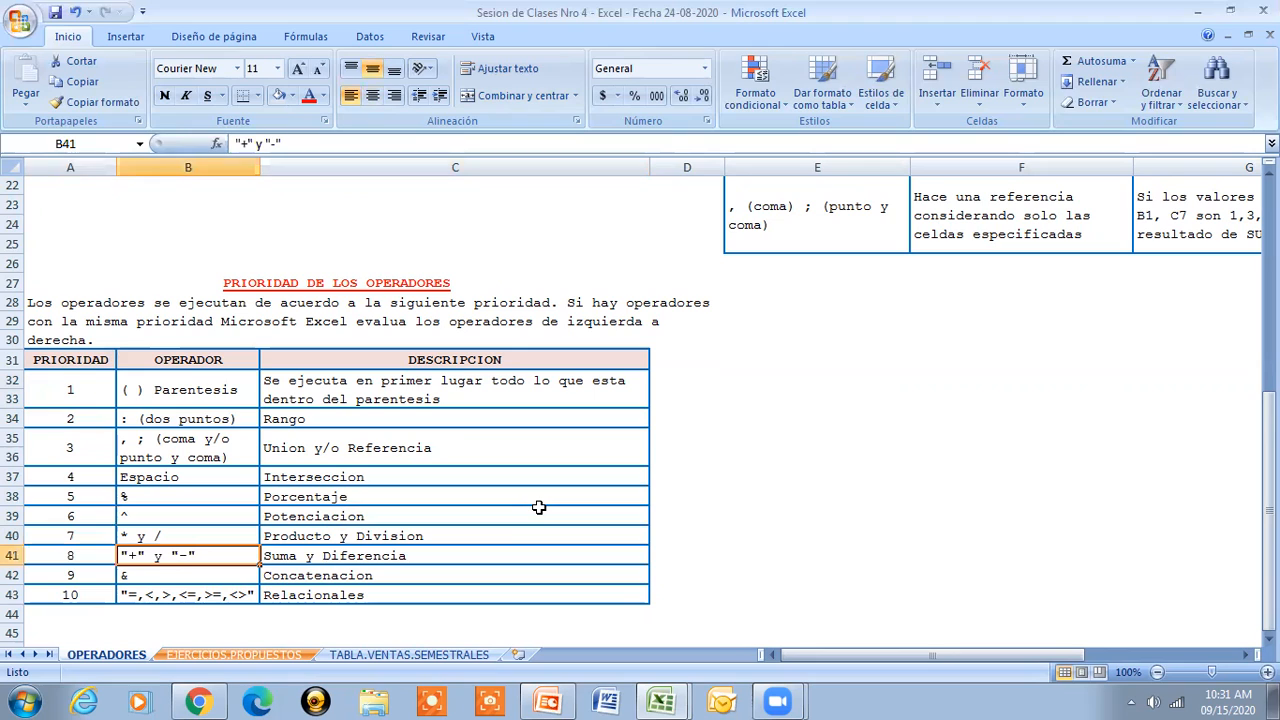
key(Left)
key(Right)
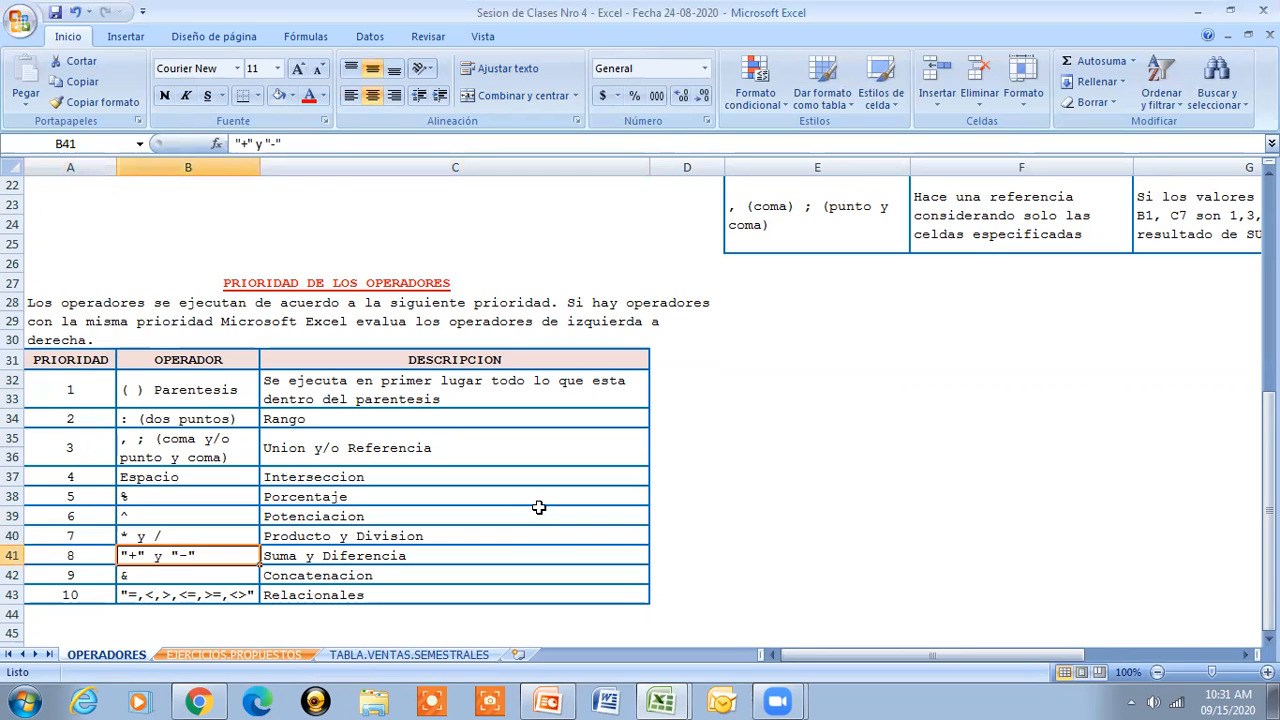
key(Right)
key(Down)
key(Left)
key(Left)
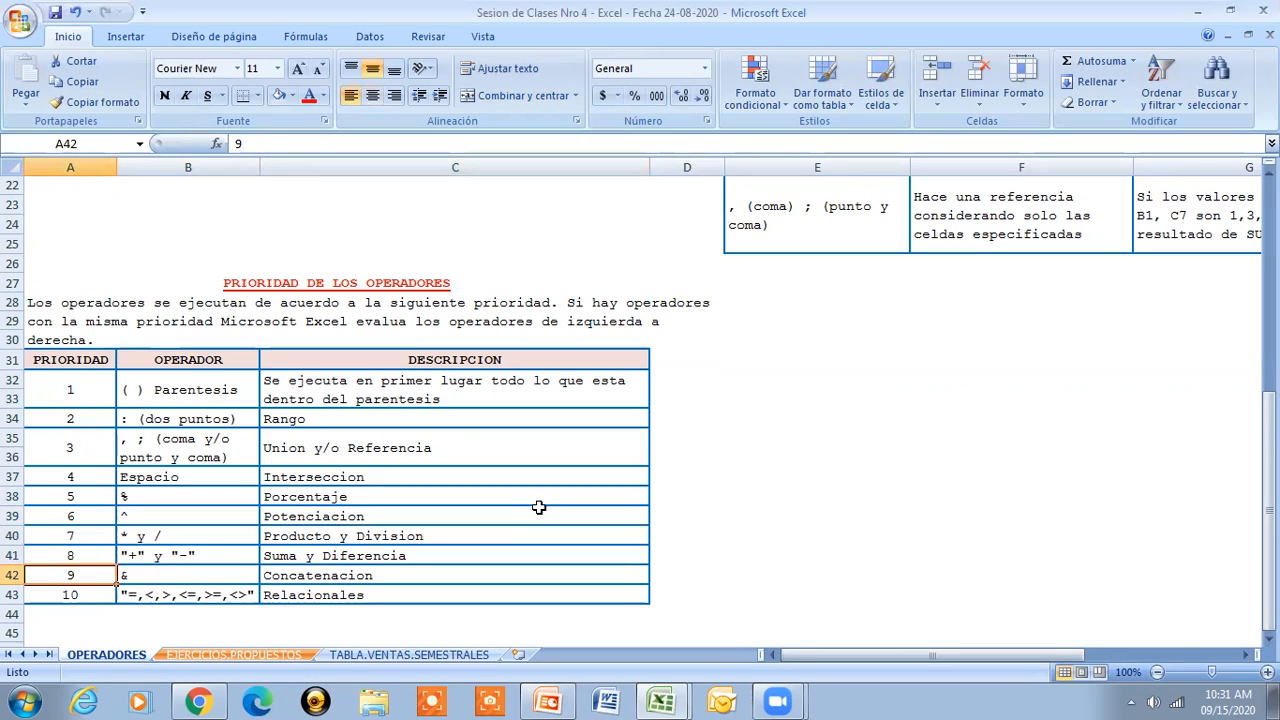
key(Right)
key(Right)
key(Down)
key(Left)
key(Left)
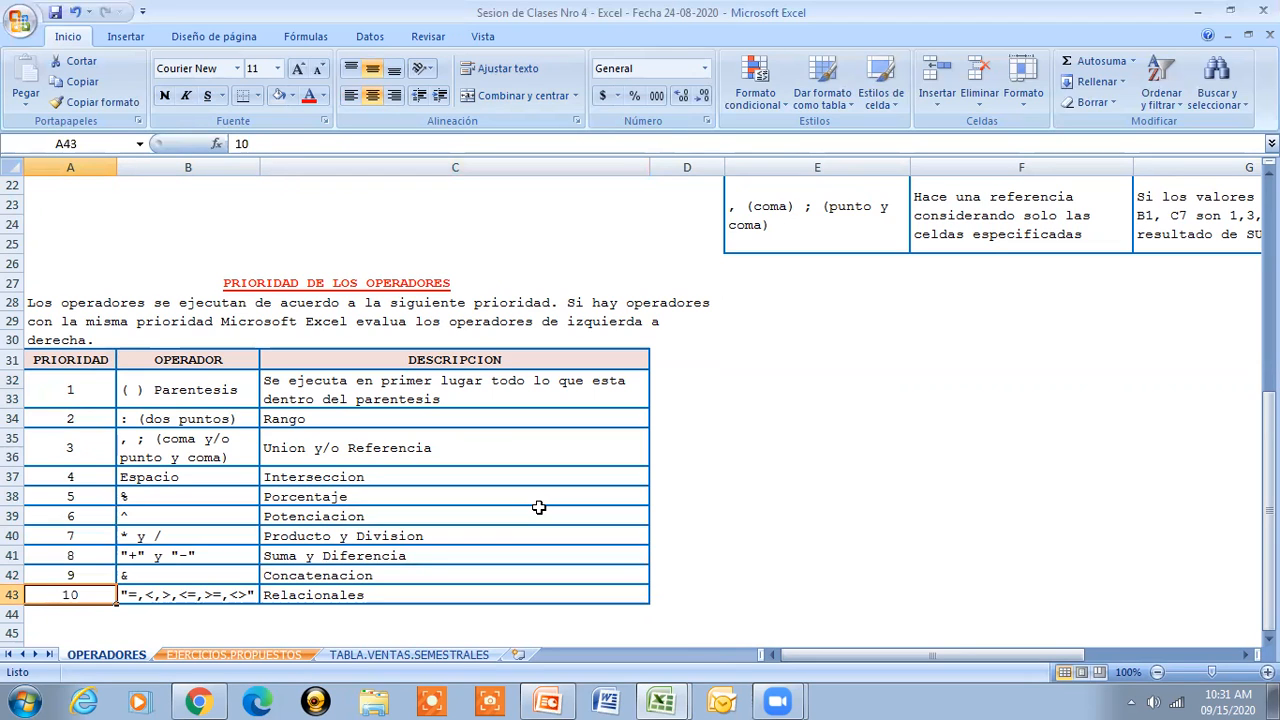
- Go back up the priority numbers in column A, starting from priority 10
key(Up)
key(Up)
key(Up)
key(Up)
key(Up)
key(Up)
key(Up)
key(Up)
key(Up)
key(Up)
key(Up)
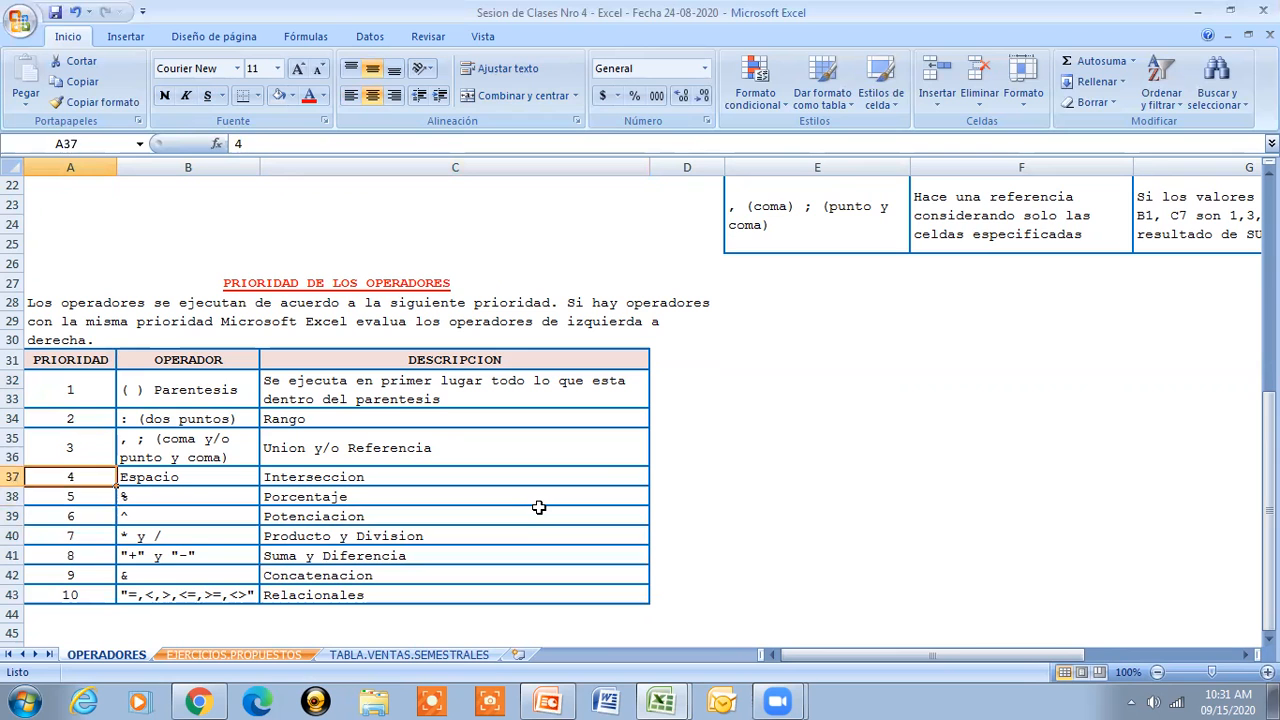
- Return from the priority table to the OPERADORES title in cell A1
key(Up)
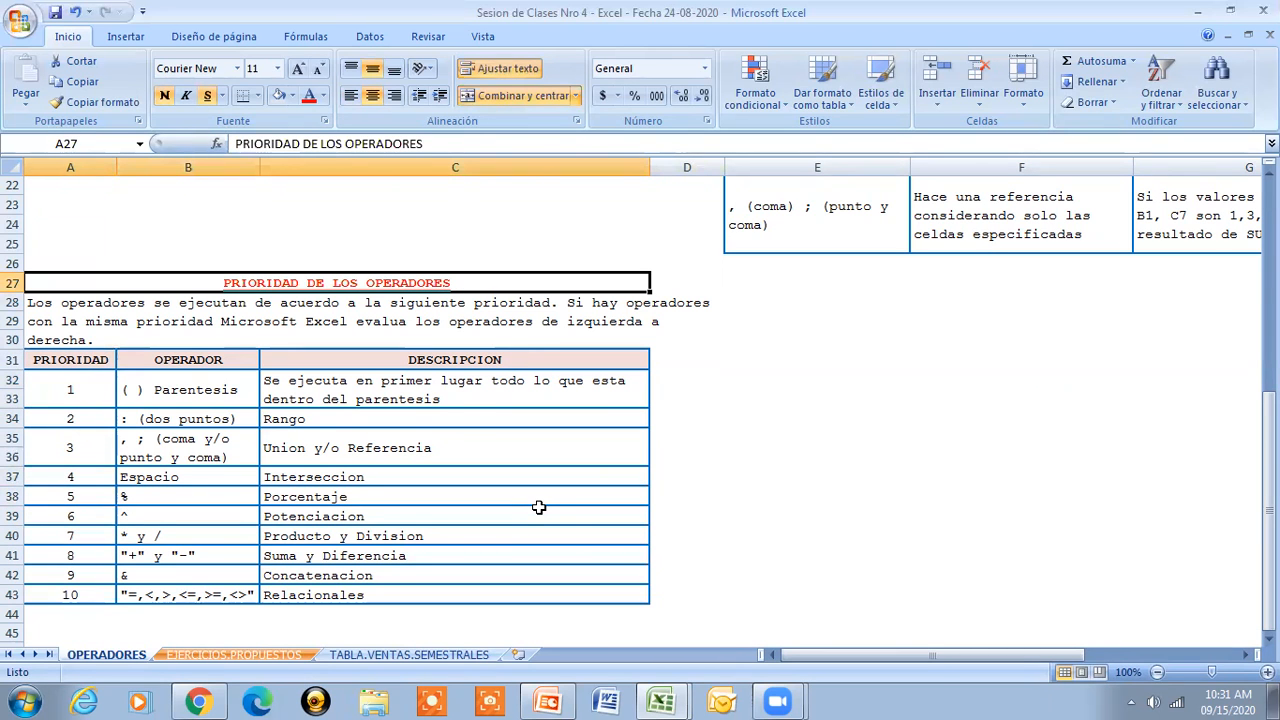
key(Up)
key(Up)
key(Up)
key(Up)
key(Up)
key(Up)
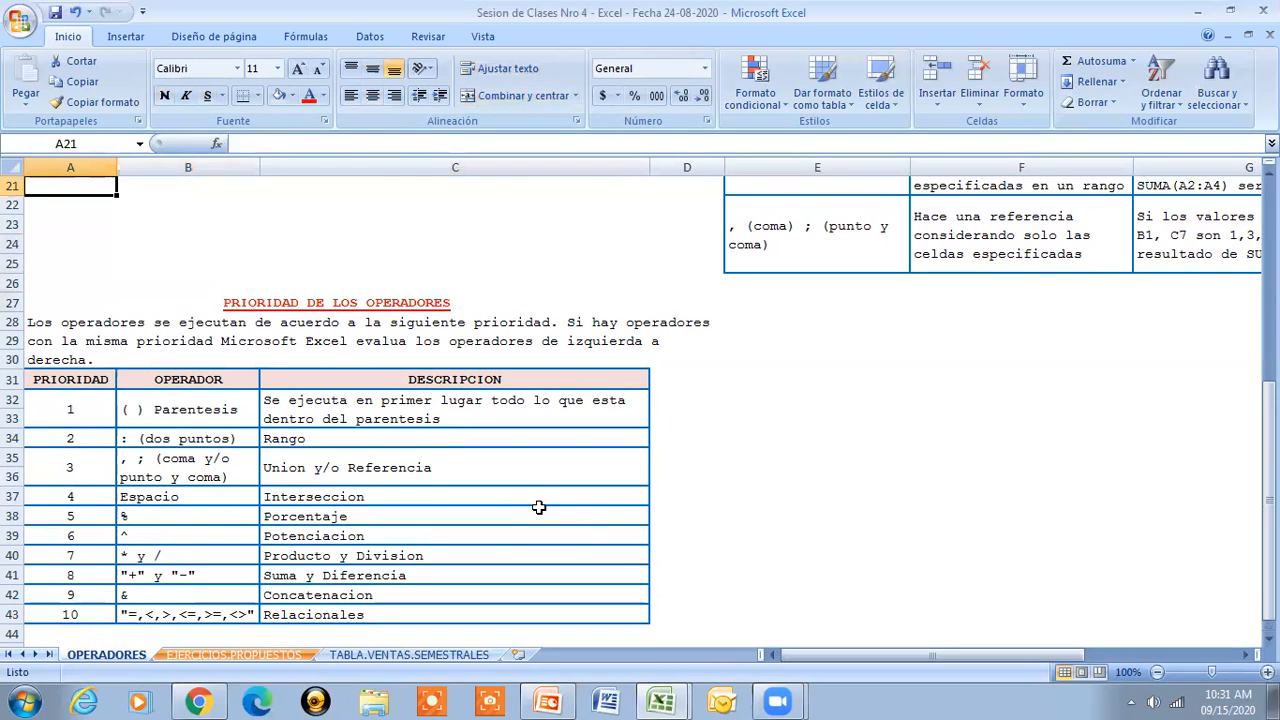
key(Up)
key(Up)
key(Up)
key(Up)
key(Up)
key(Up)
key(Up)
key(Up)
key(Up)
key(Up)
key(Up)
key(Up)
key(Up)
key(Up)
key(Up)
key(Up)
key(Up)
key(Up)
key(Up)
key(Up)
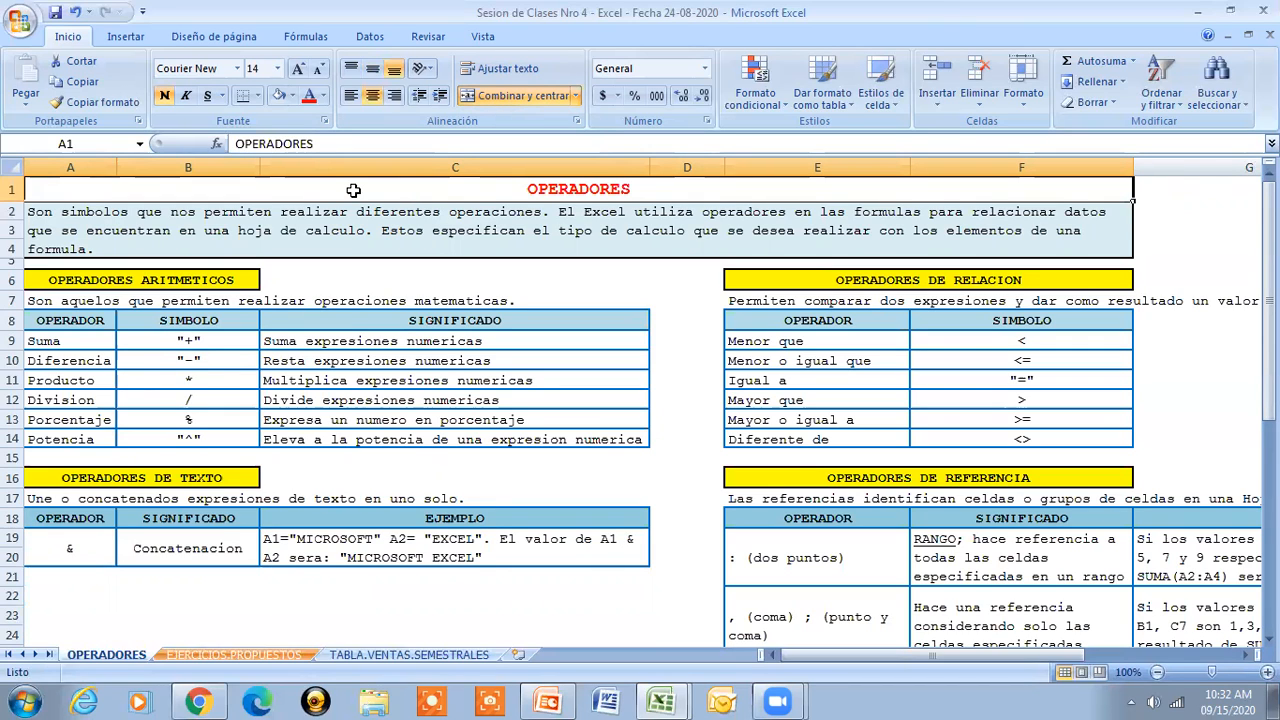
- Review the PRIORIDAD DE LOS OPERADORES table once more, then return to the OPERADORES title
drag(1268, 300, 1268, 512)
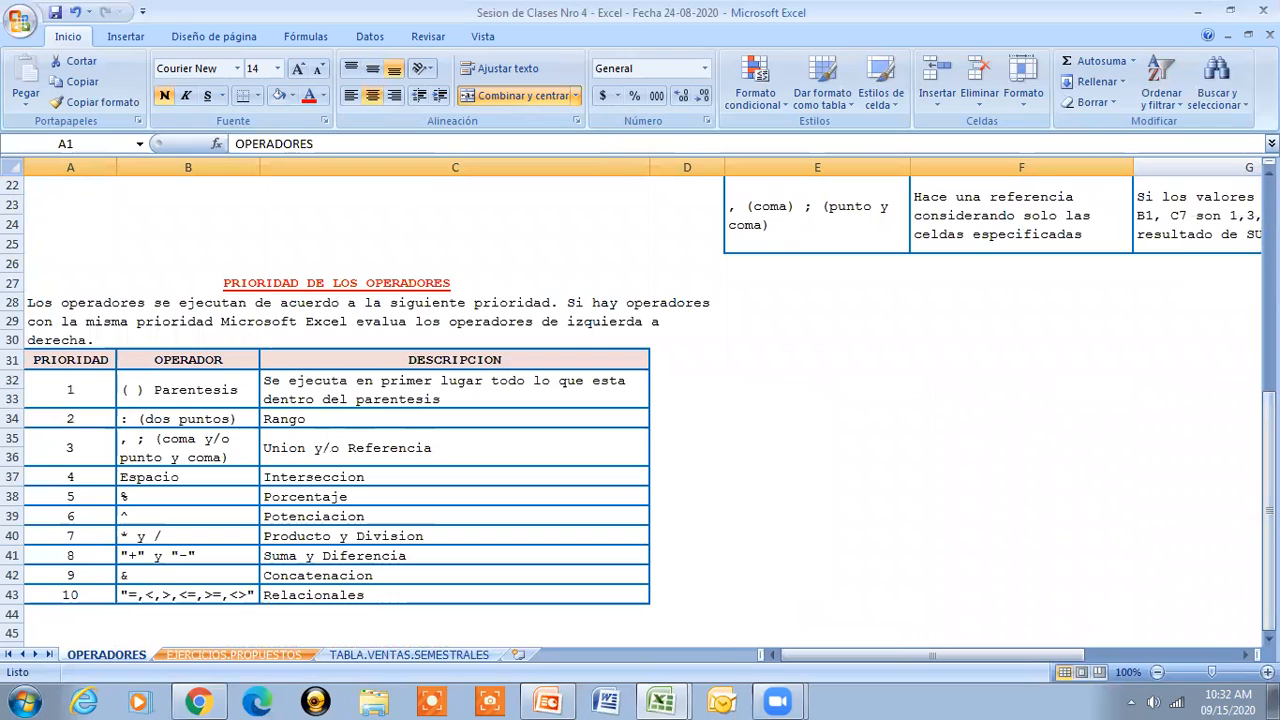
click(44, 360)
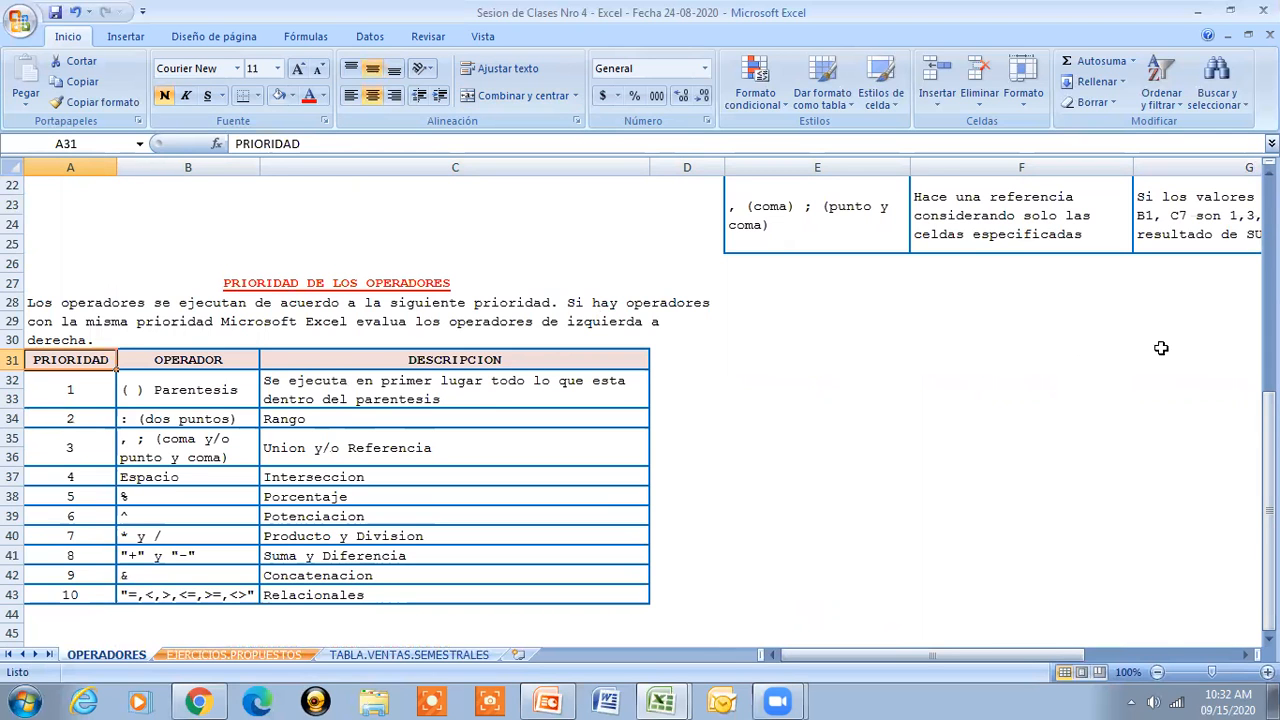
drag(1268, 430, 1268, 218)
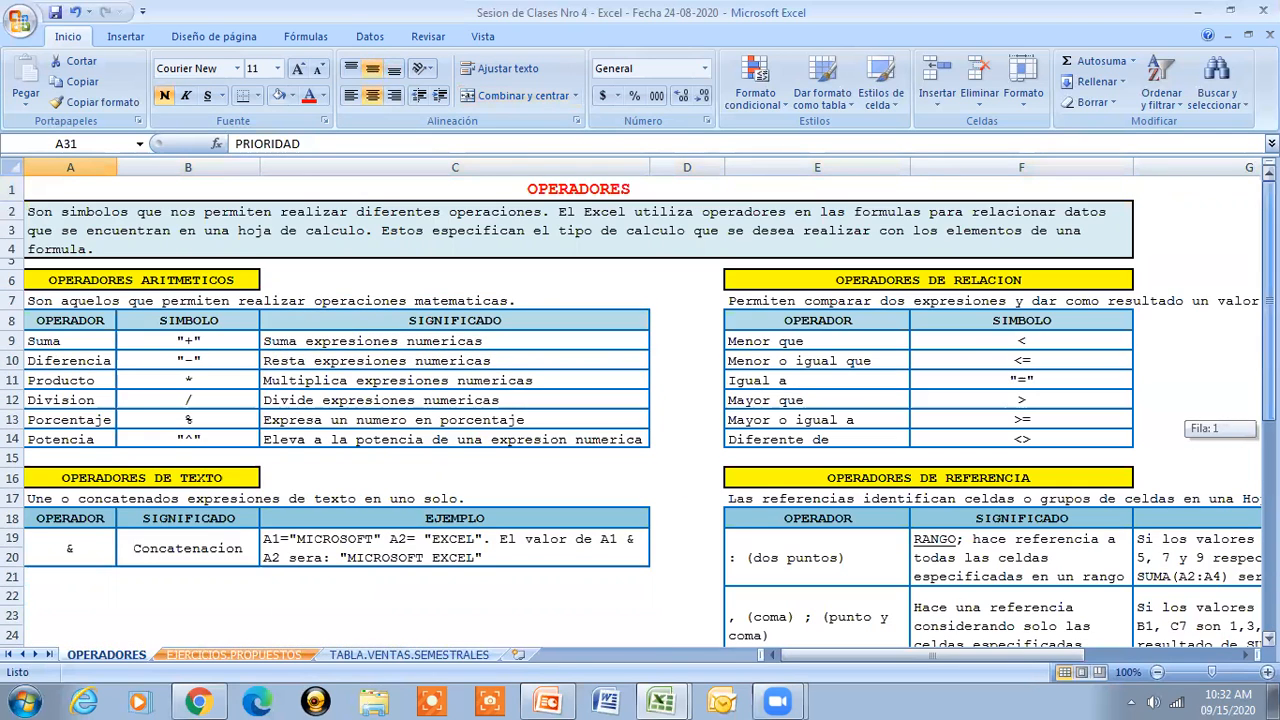
click(664, 188)
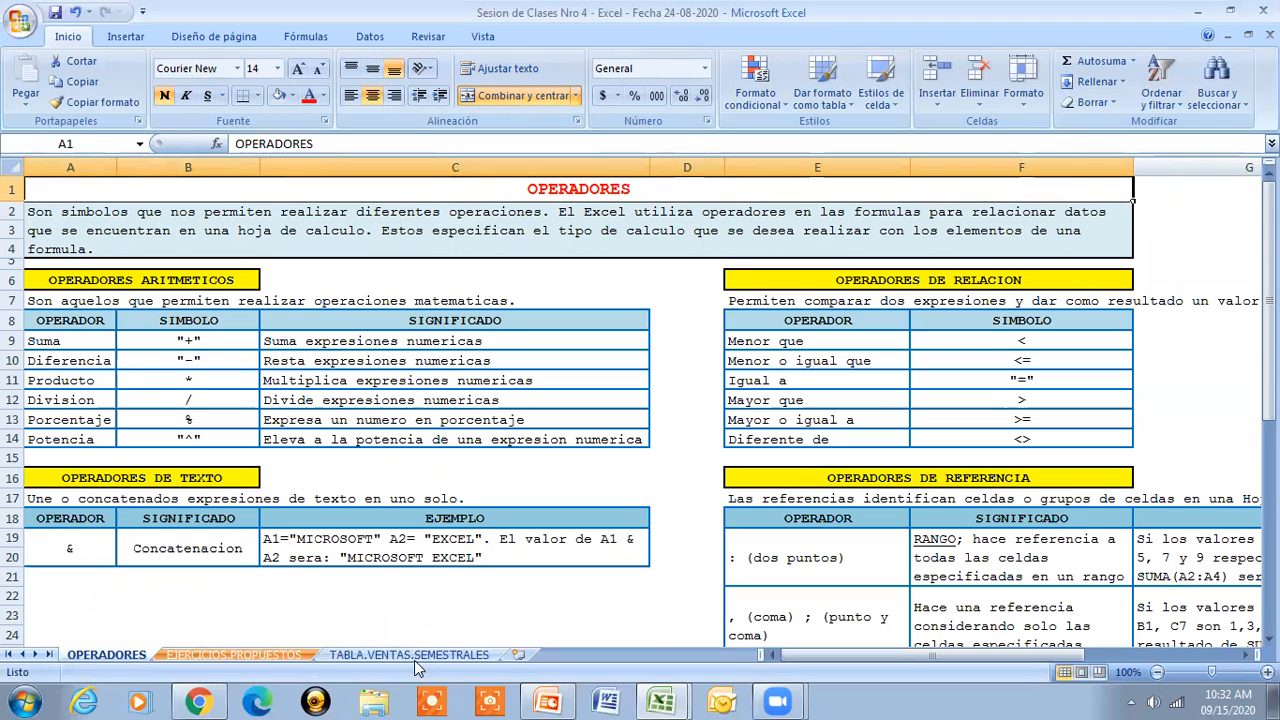
- Switch to the Libro1 workbook and enlarge the sheet view to 120%
mouse_move(640, 695)
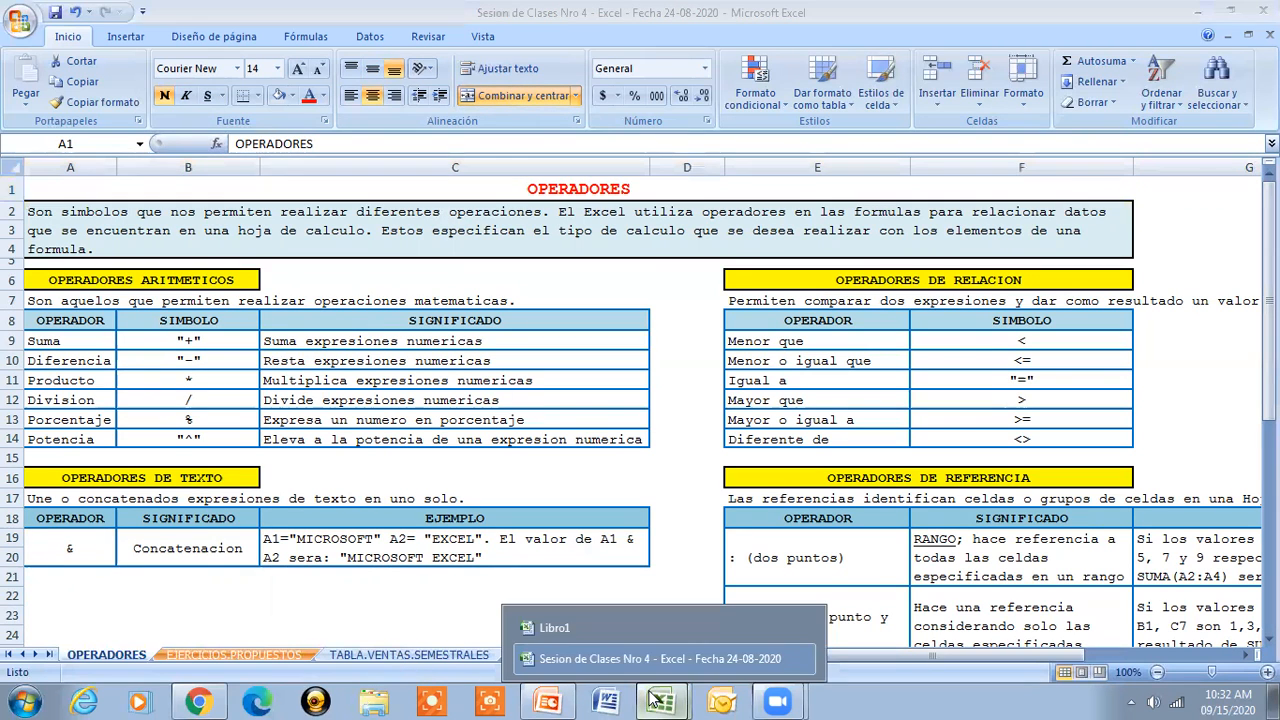
click(590, 628)
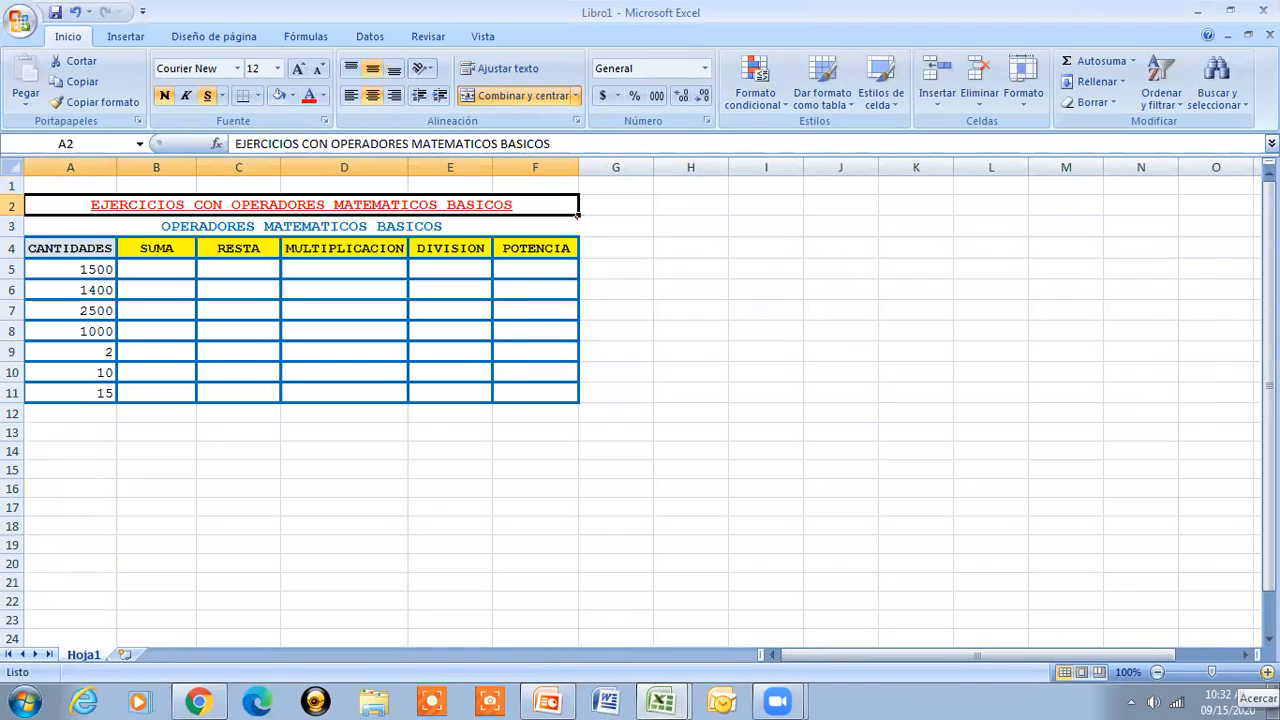
click(1267, 673)
click(1267, 673)
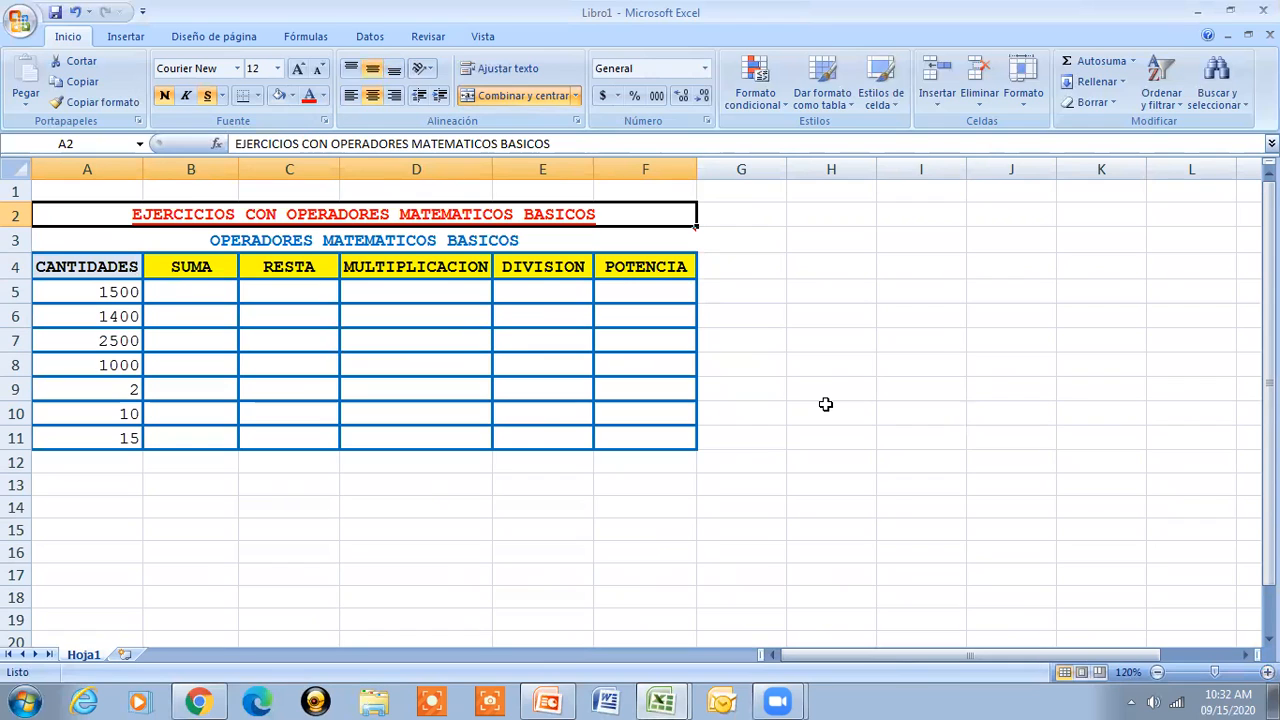
- Examine the OPERADORES MATEMATICOS BASICOS table, covering its heading, the quantities in A5:A11 and the first SUMA cell
click(427, 245)
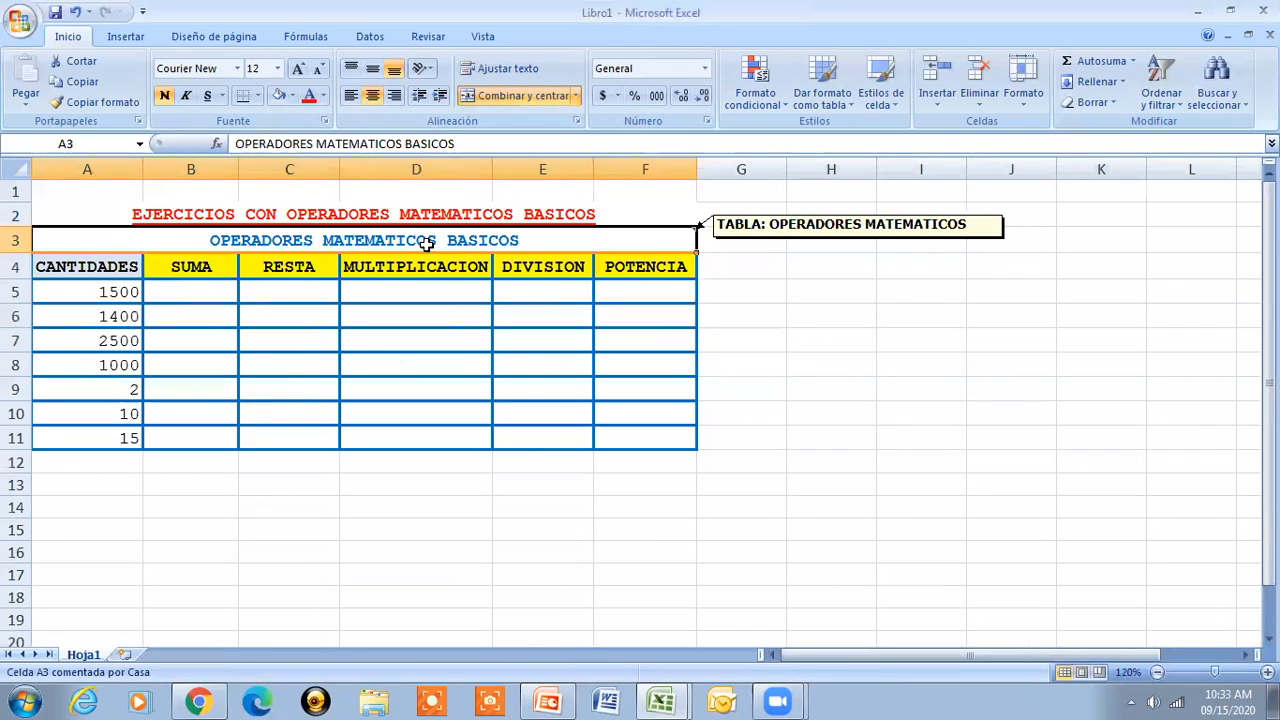
click(51, 291)
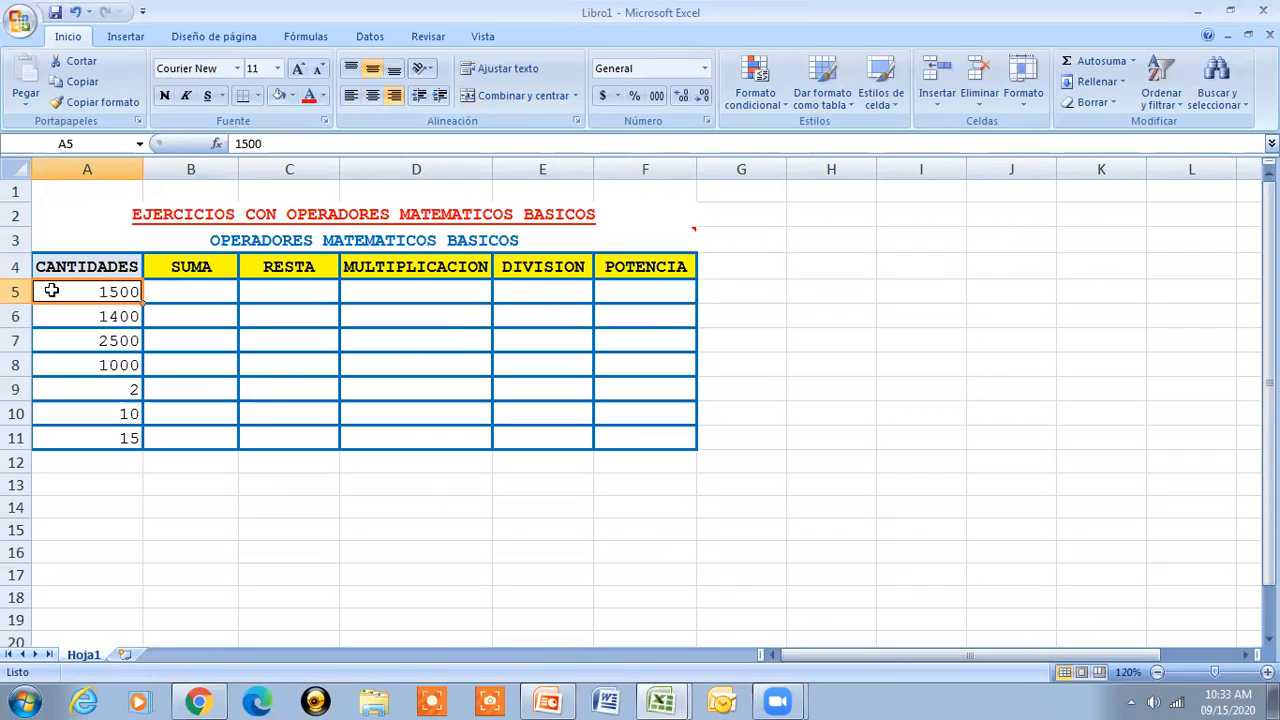
drag(100, 290, 88, 437)
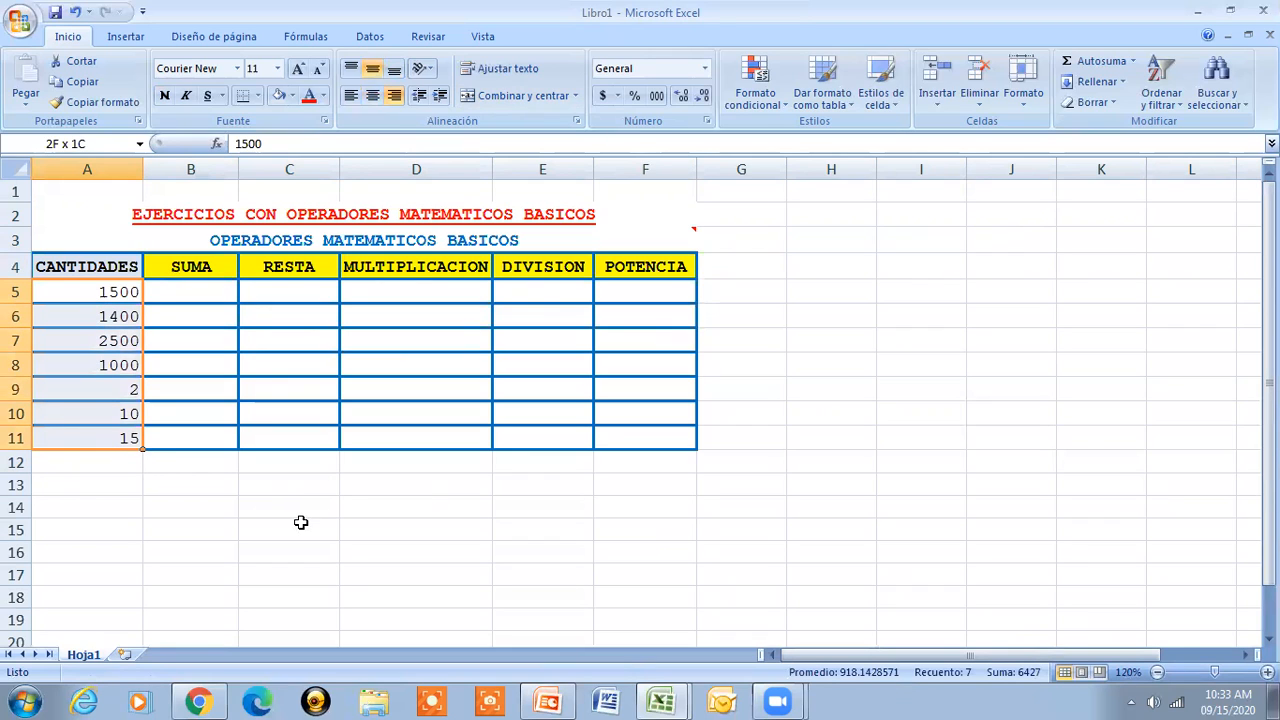
click(190, 297)
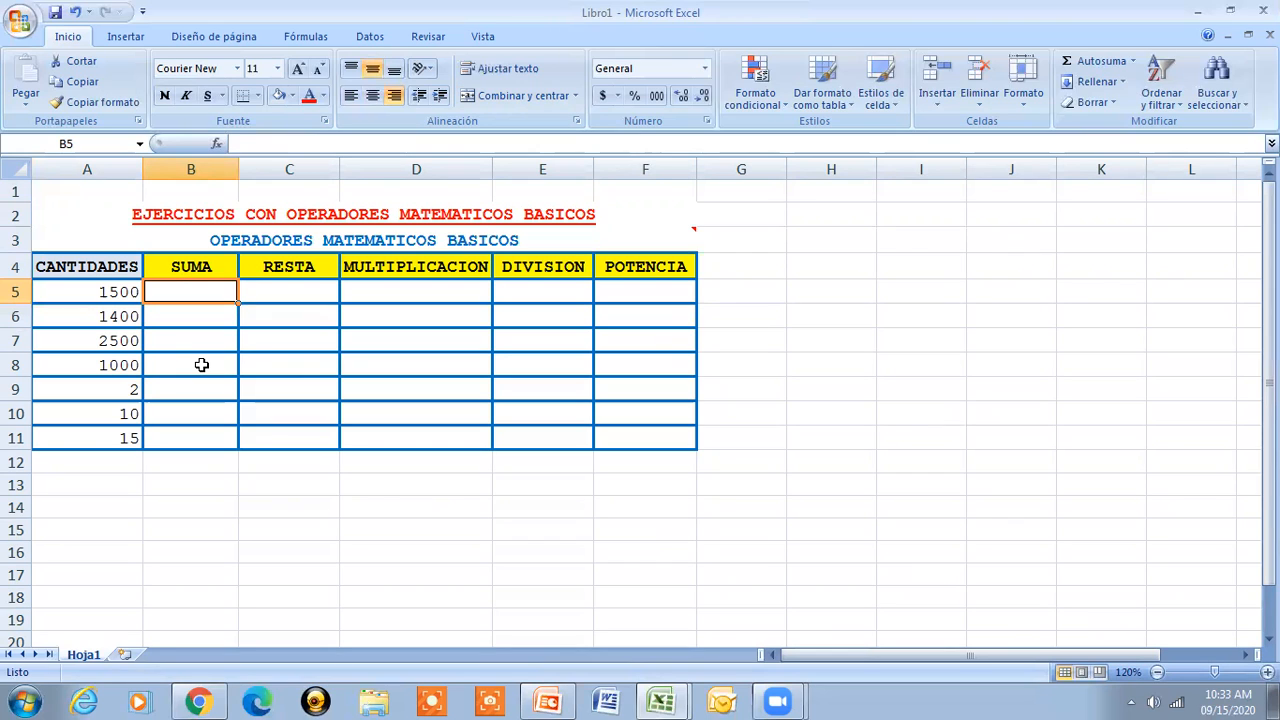
drag(80, 290, 88, 440)
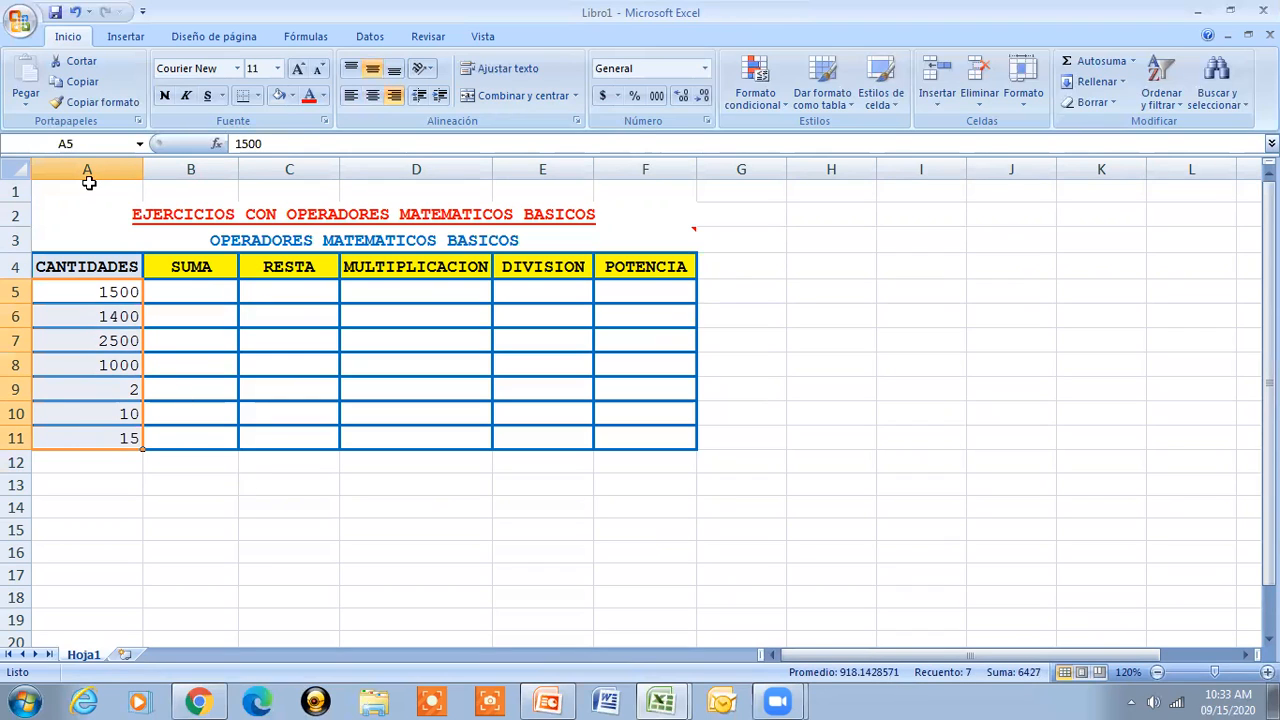
- Add the quantities cell by cell in B5 with the formula =A5+A6+A7+A8+A9+A10+A11
click(211, 298)
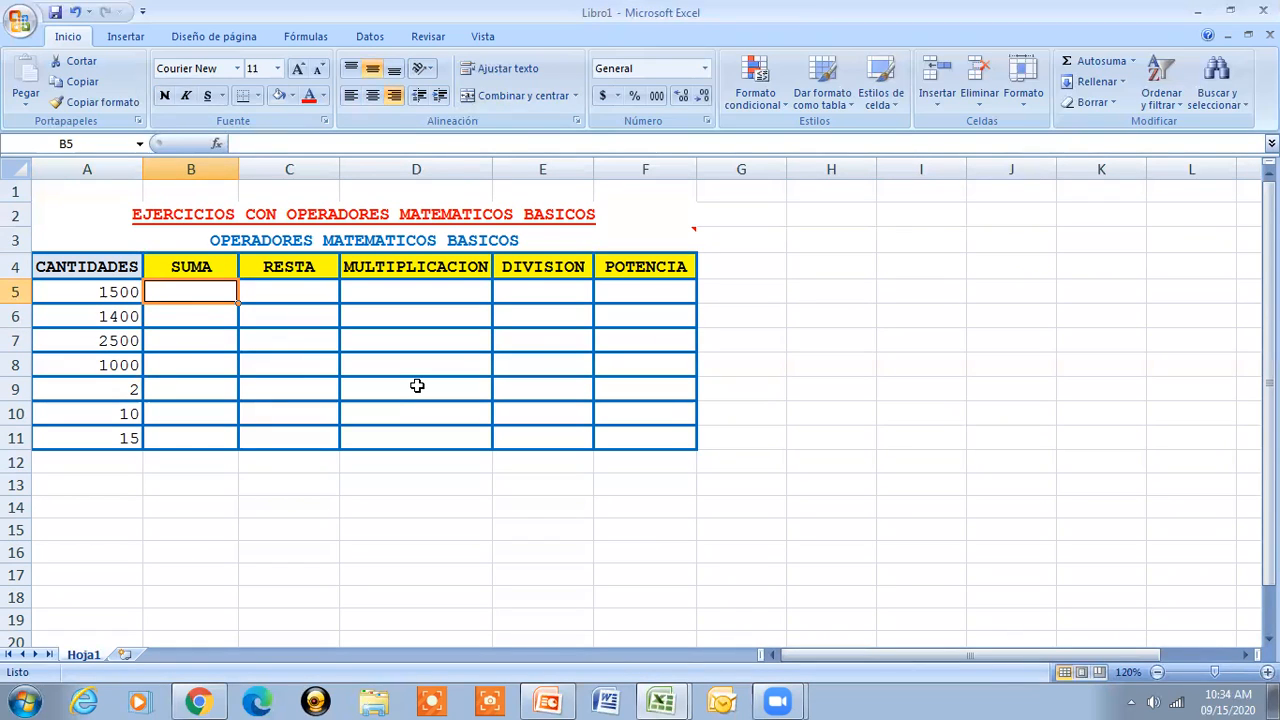
text(=)
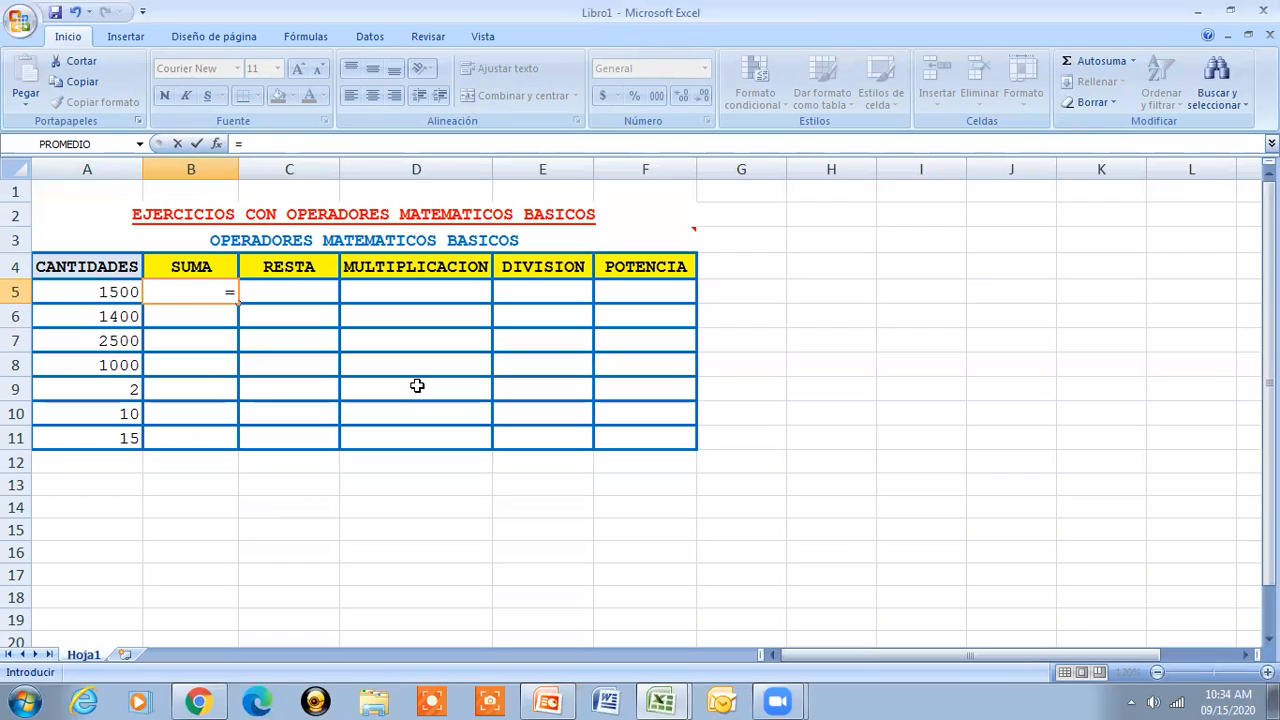
text(a5)
key(BackSpace)
key(BackSpace)
text(A5)
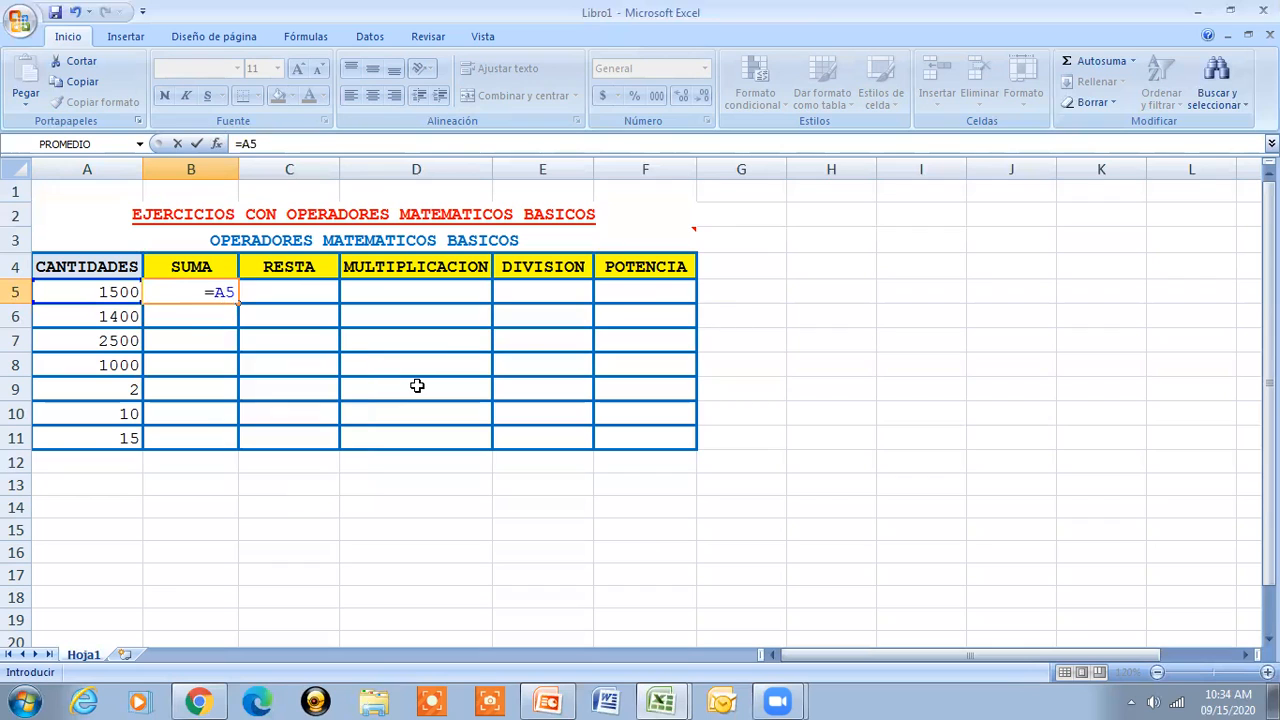
text(+A5)
key(BackSpace)
text(6+A)
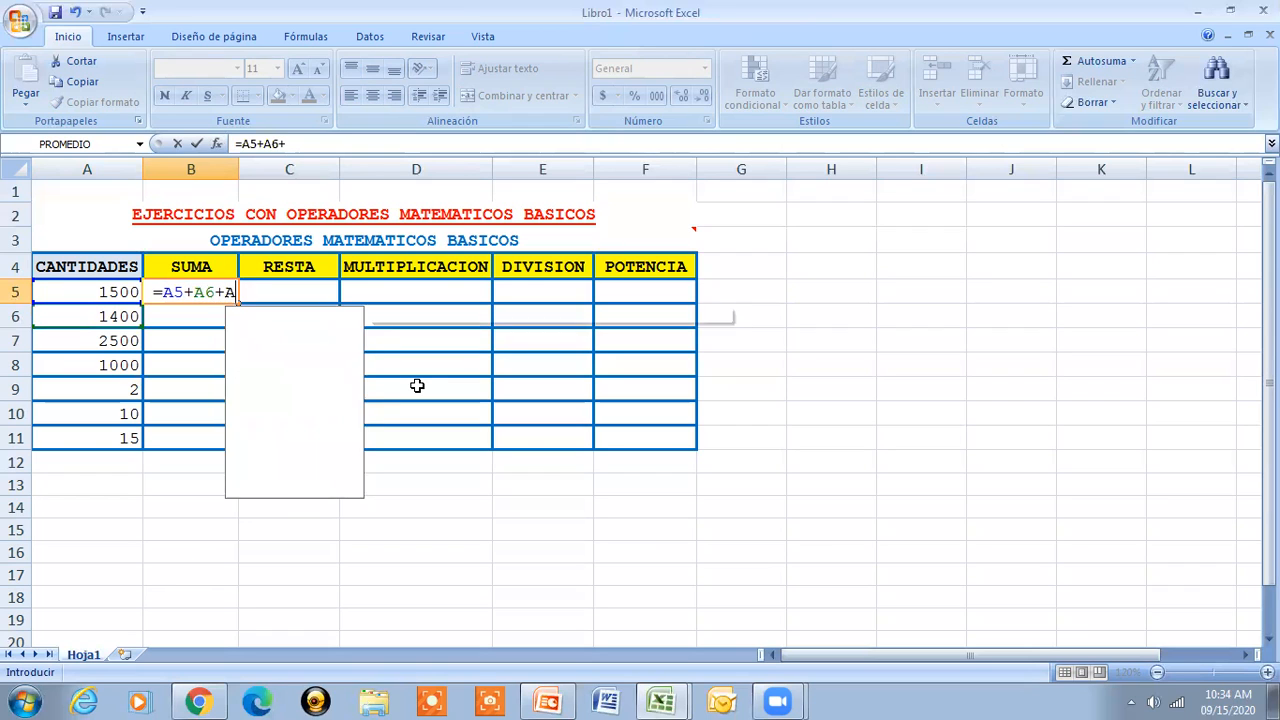
text(7+)
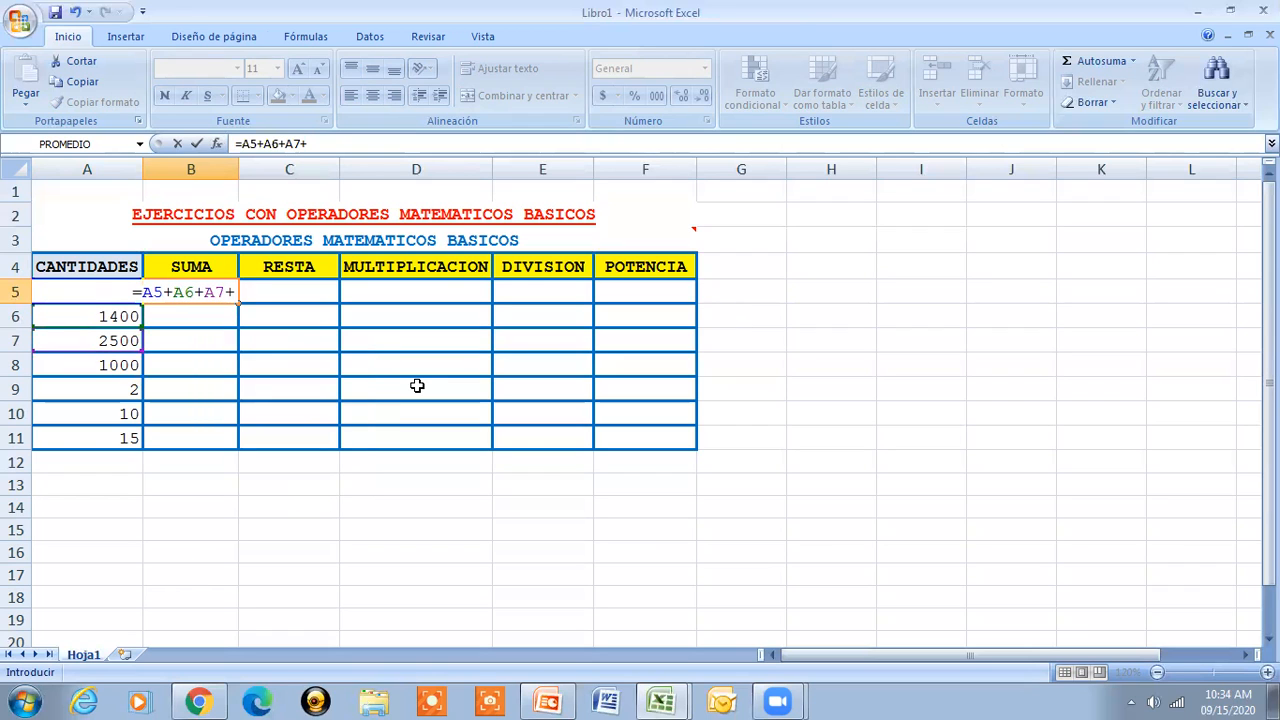
text(A8+A9)
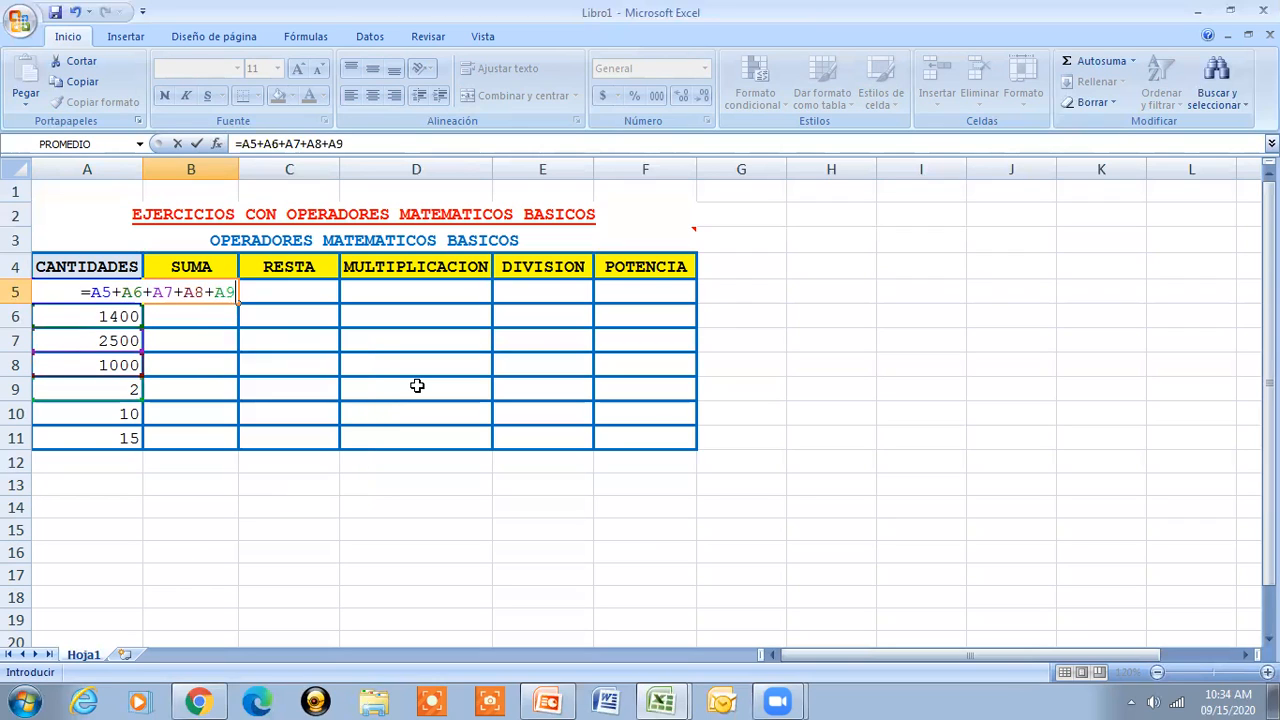
text(+)
text(A10)
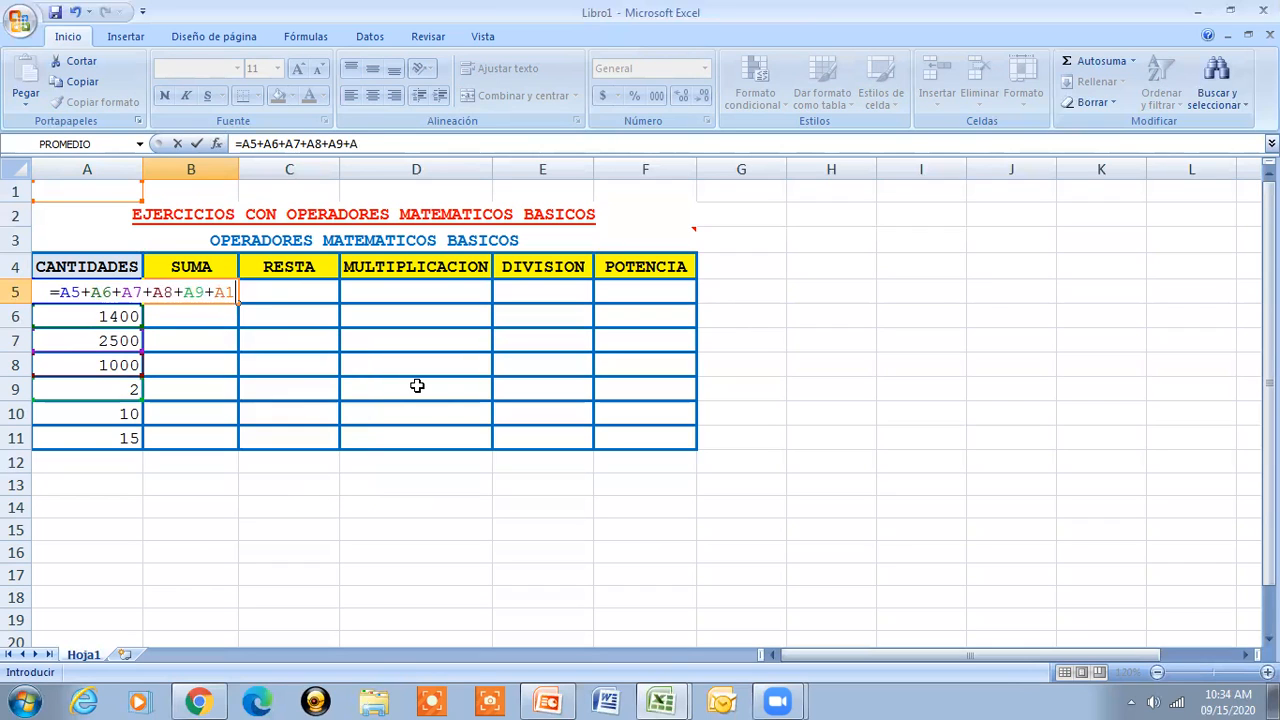
text(+A)
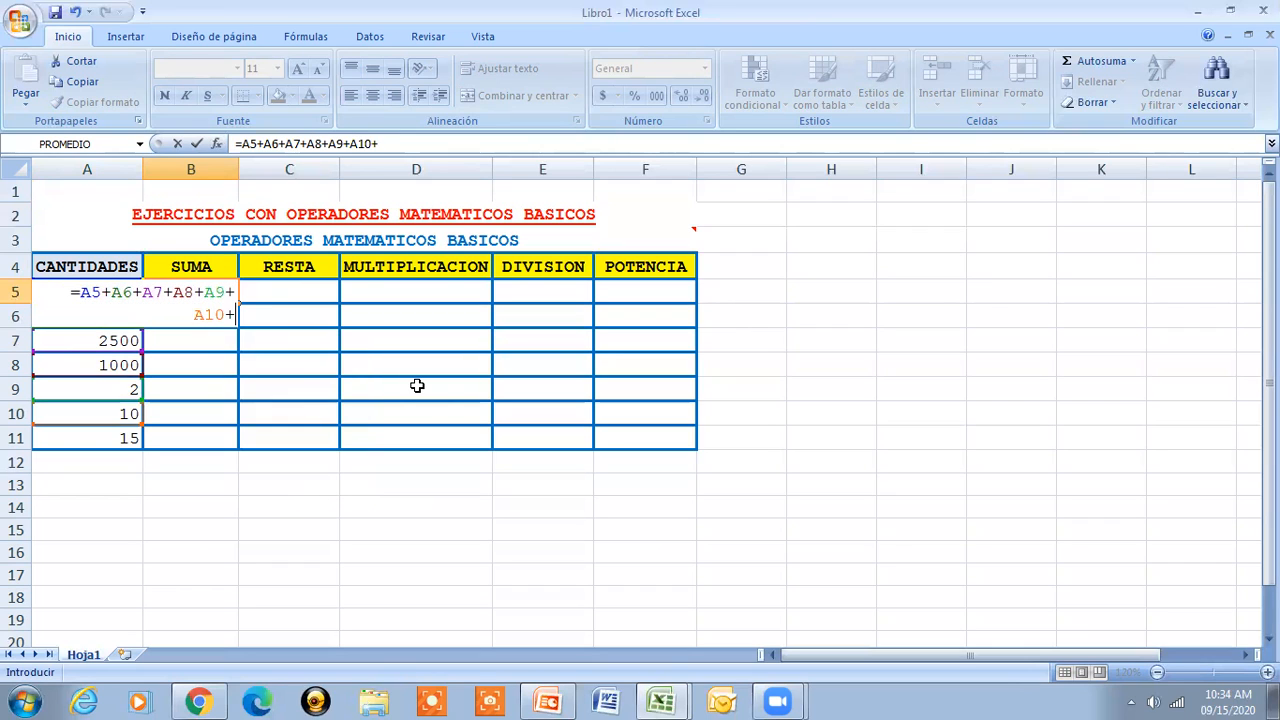
text(11)
key(Return)
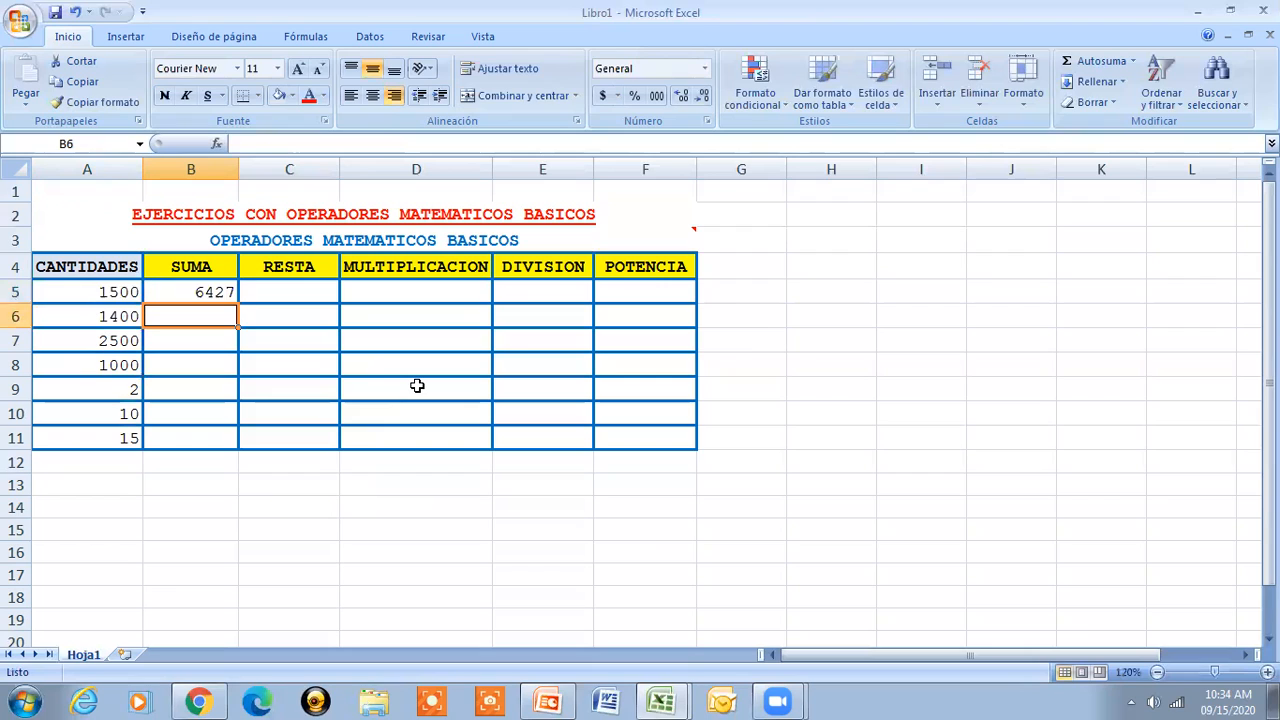
- Inspect the color-coded cell references of the formula in B5 and leave the formula as it is
key(Up)
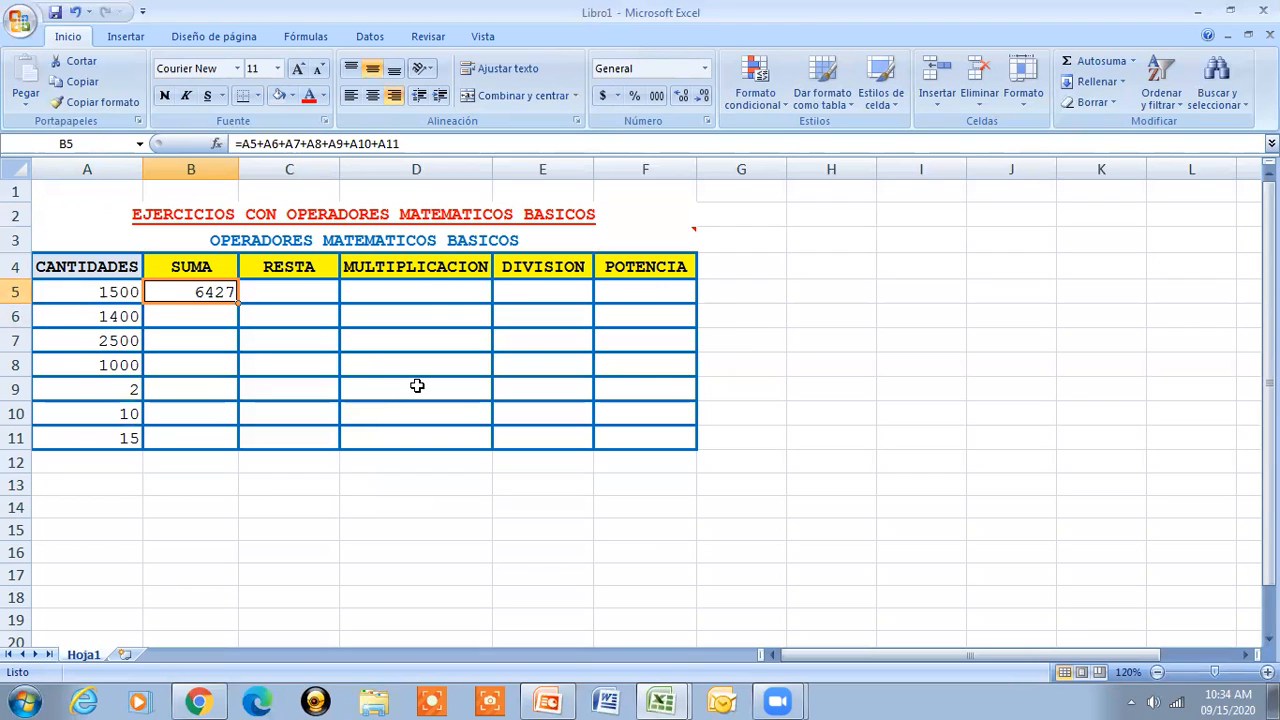
click(450, 143)
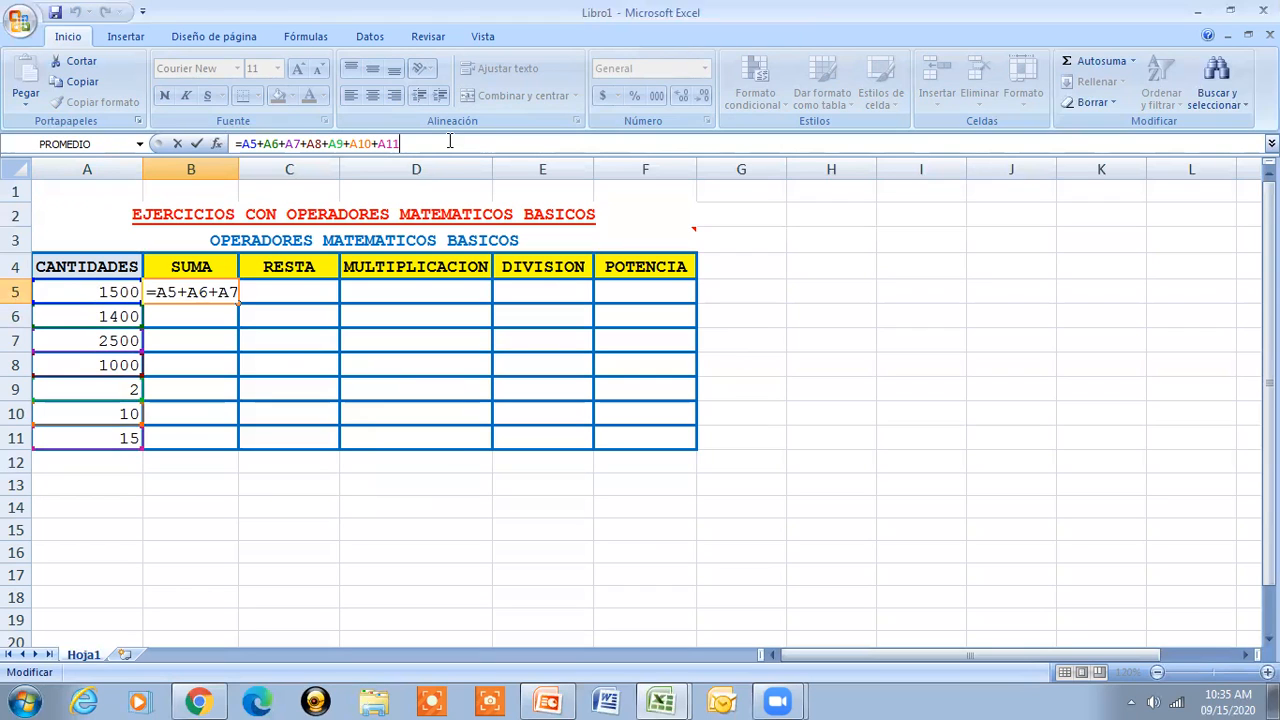
key(ctrl+Return)
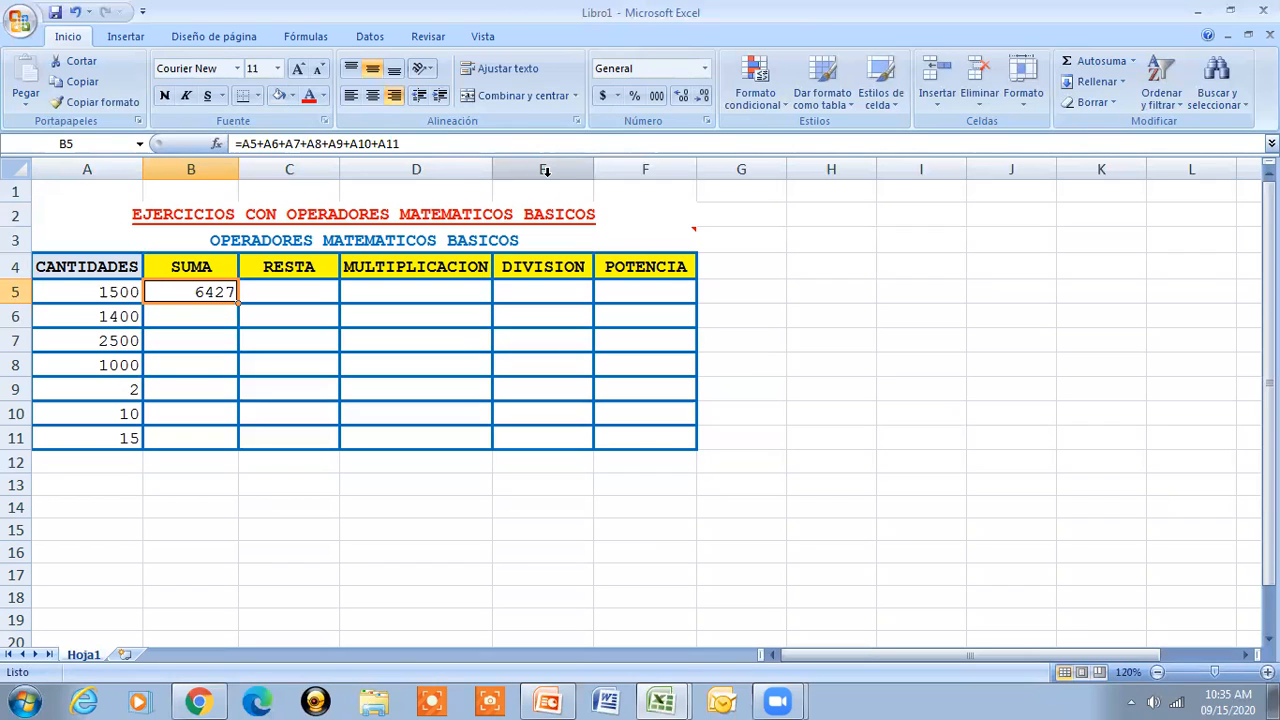
- Sum the quantities as a range in B6 with the formula =SUMA(A5:A11)
key(Down)
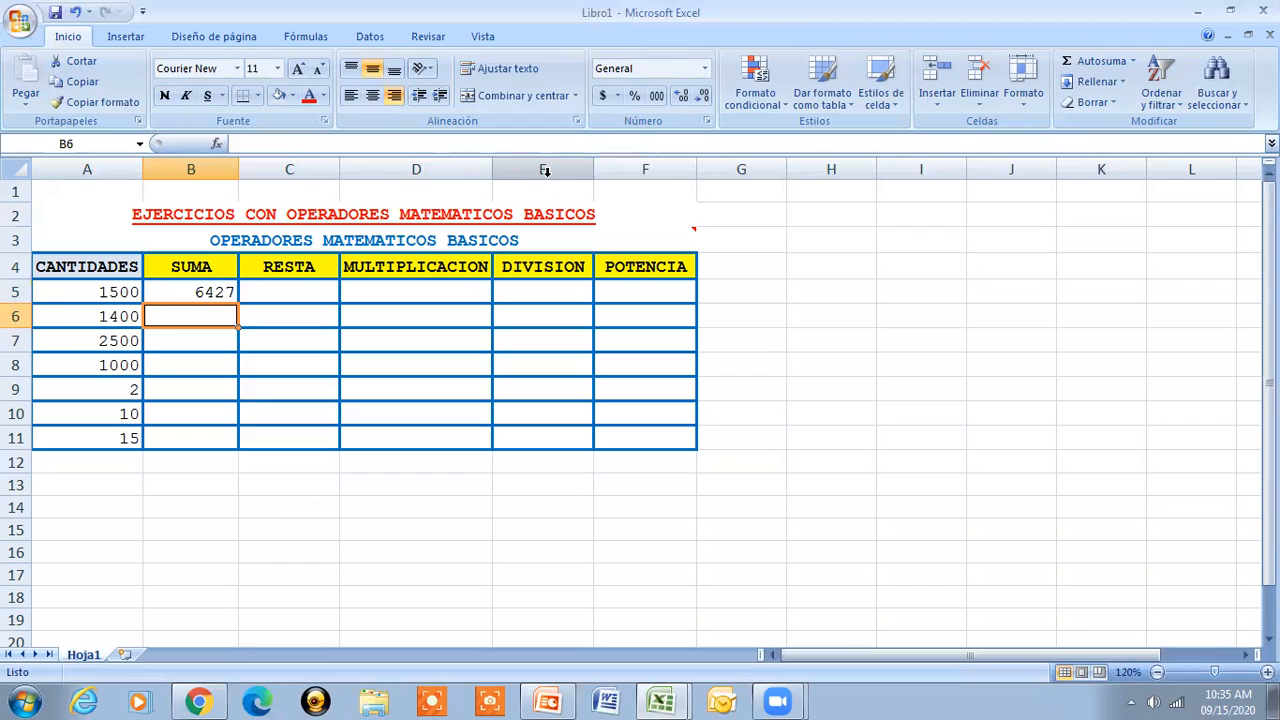
text(=SUMA)
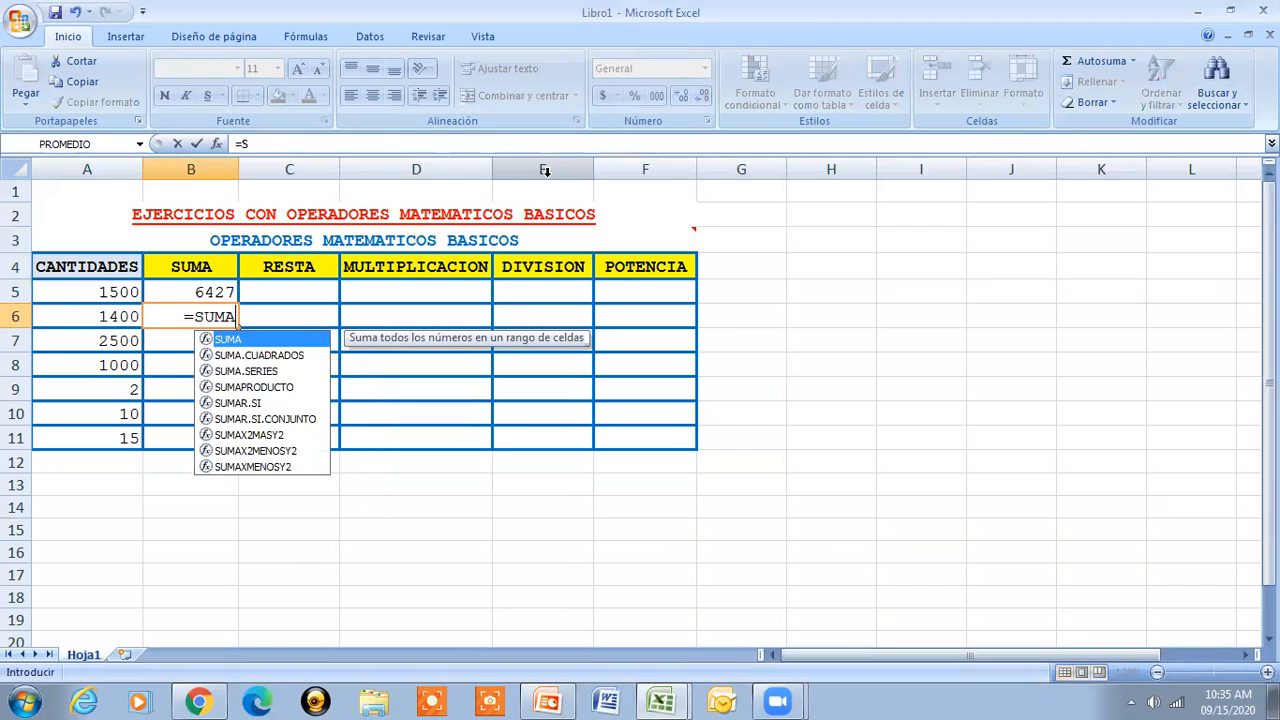
text(()
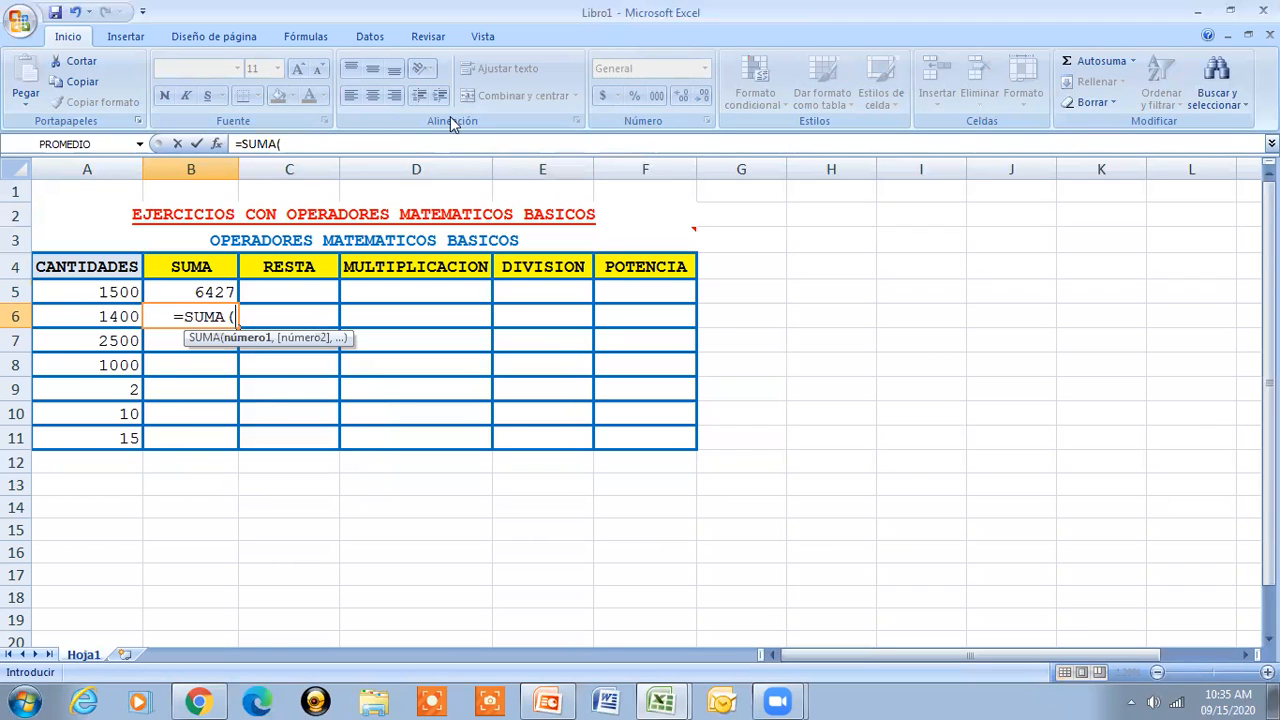
drag(103, 291, 82, 438)
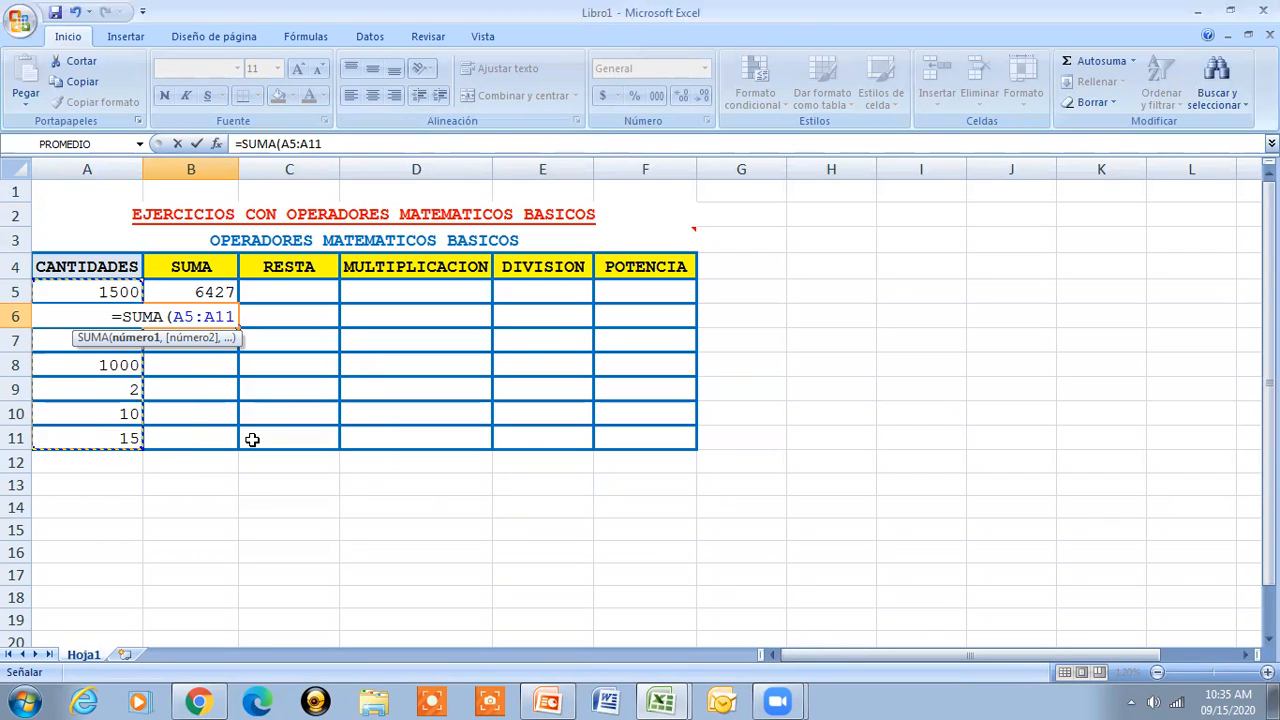
text())
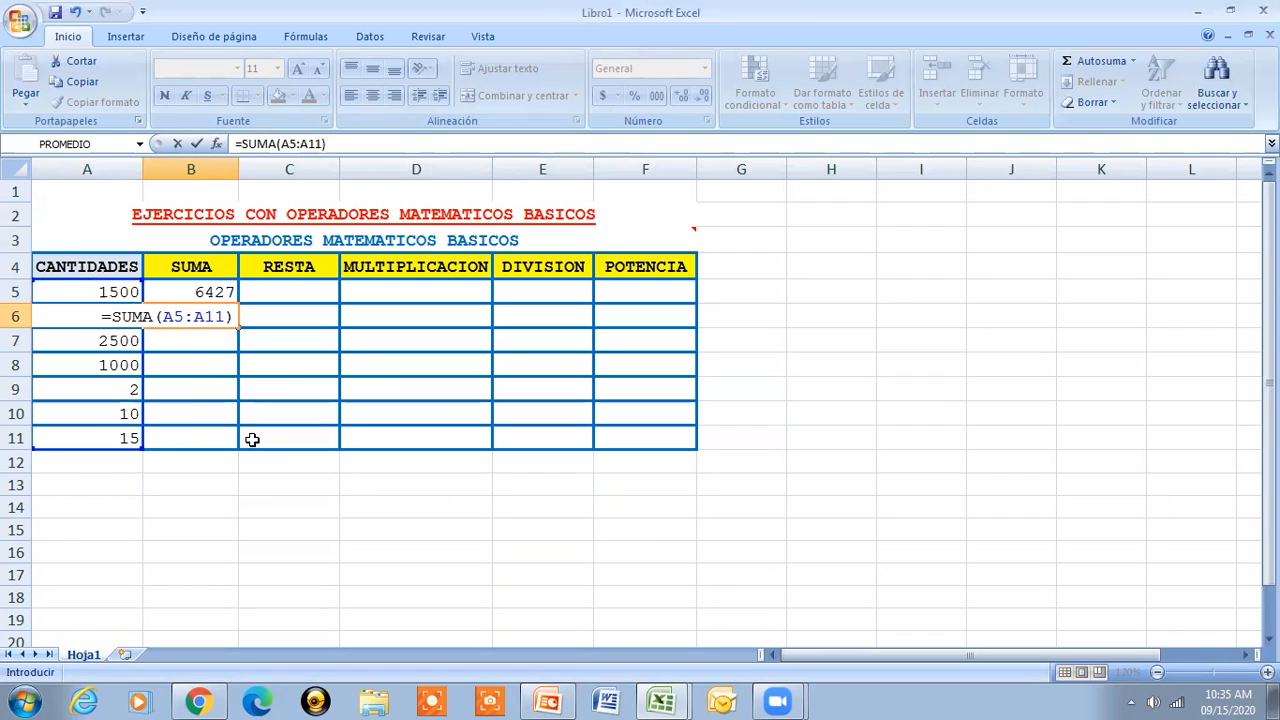
key(Return)
- Compare the cell-by-cell addition formula in B5 with the SUMA function formula in B6
key(Up)
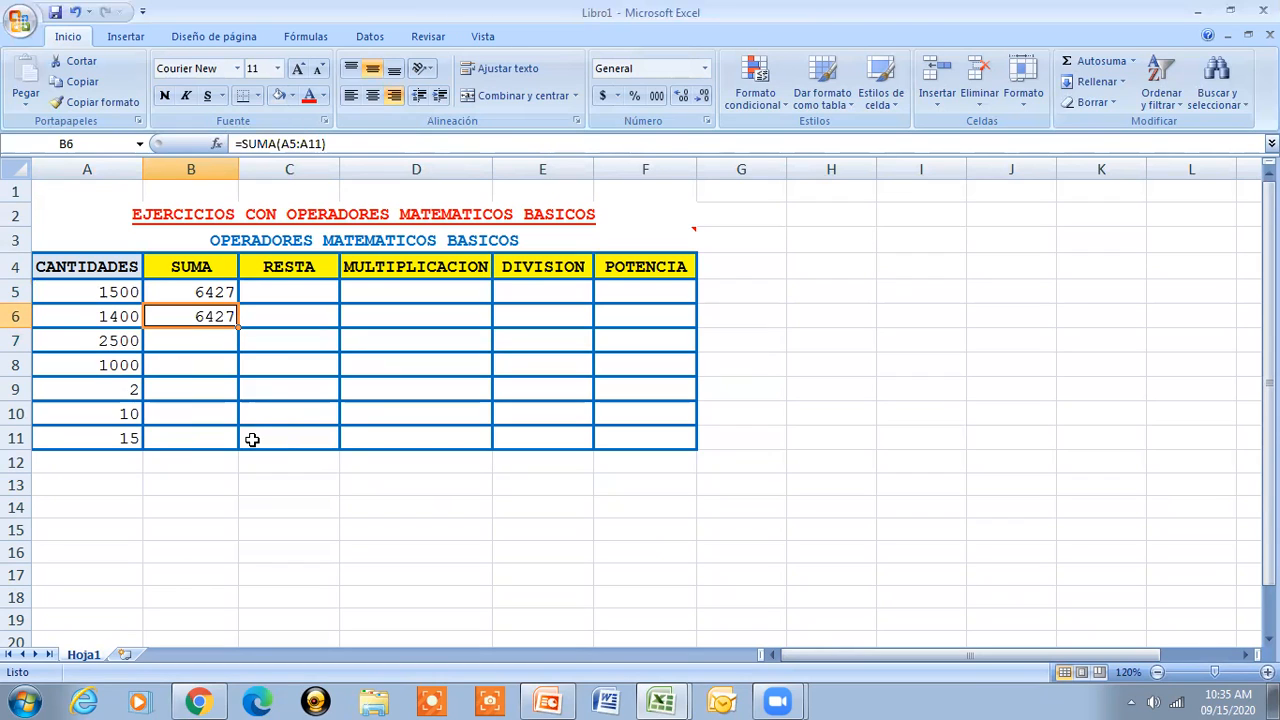
key(Up)
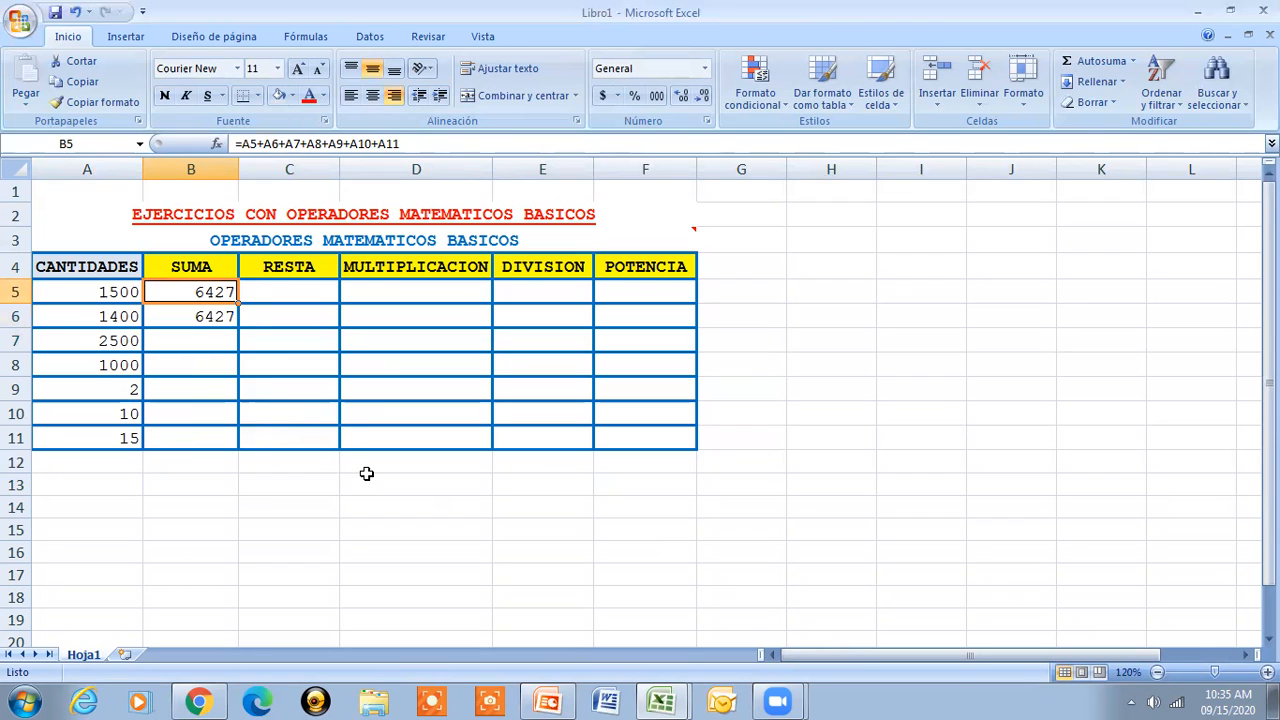
key(Down)
key(Up)
key(Down)
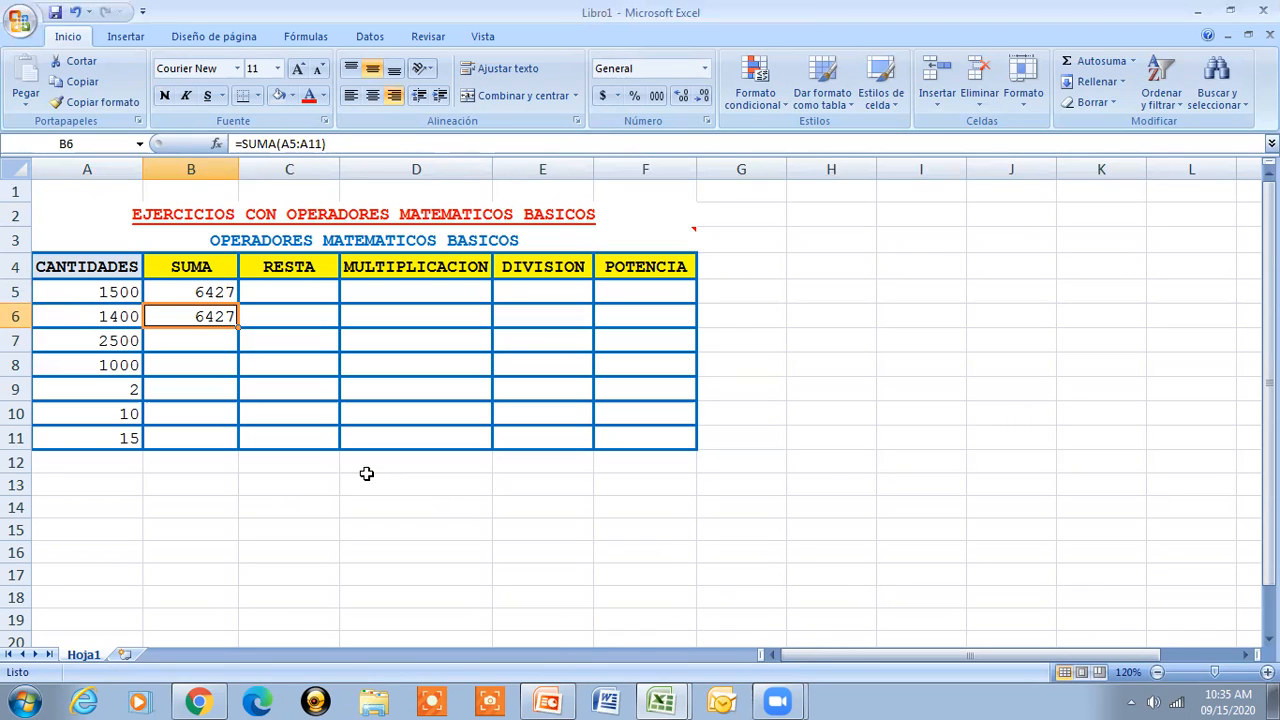
- Subtract the quantity in A8 from A7 in cell C5 of the RESTA column with the formula =A7-A8
key(Right)
key(Up)
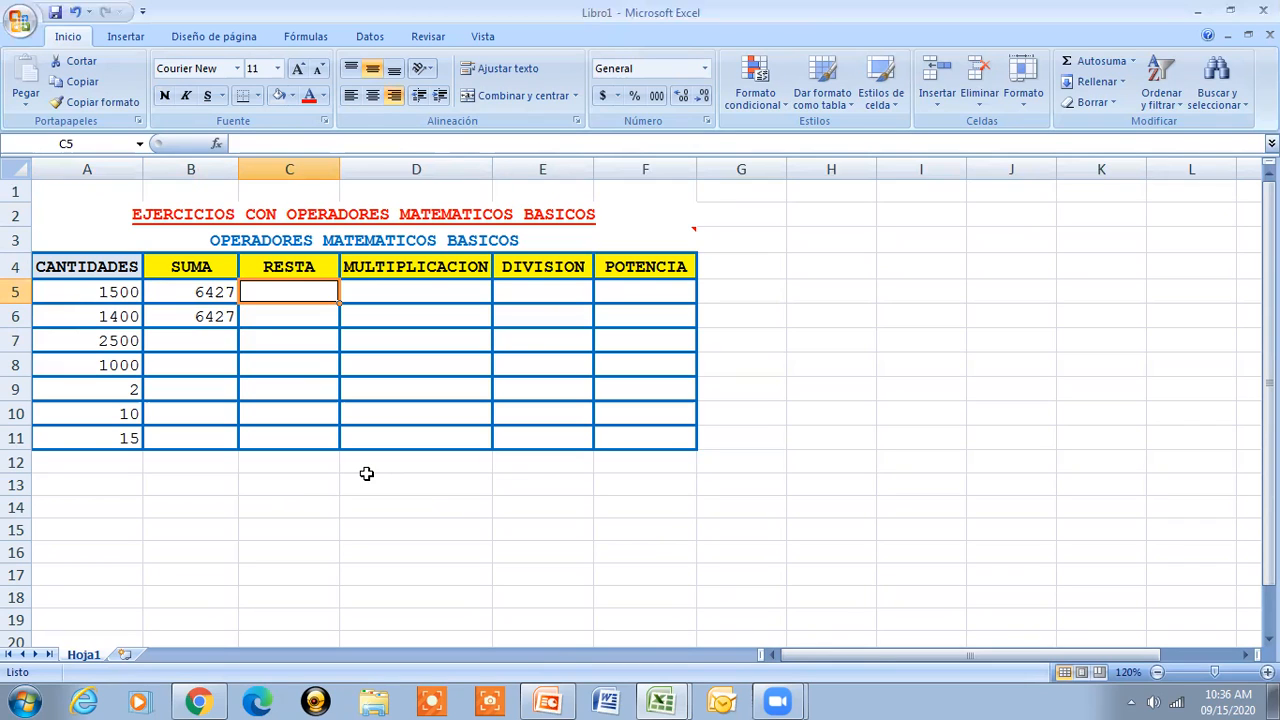
text(+)
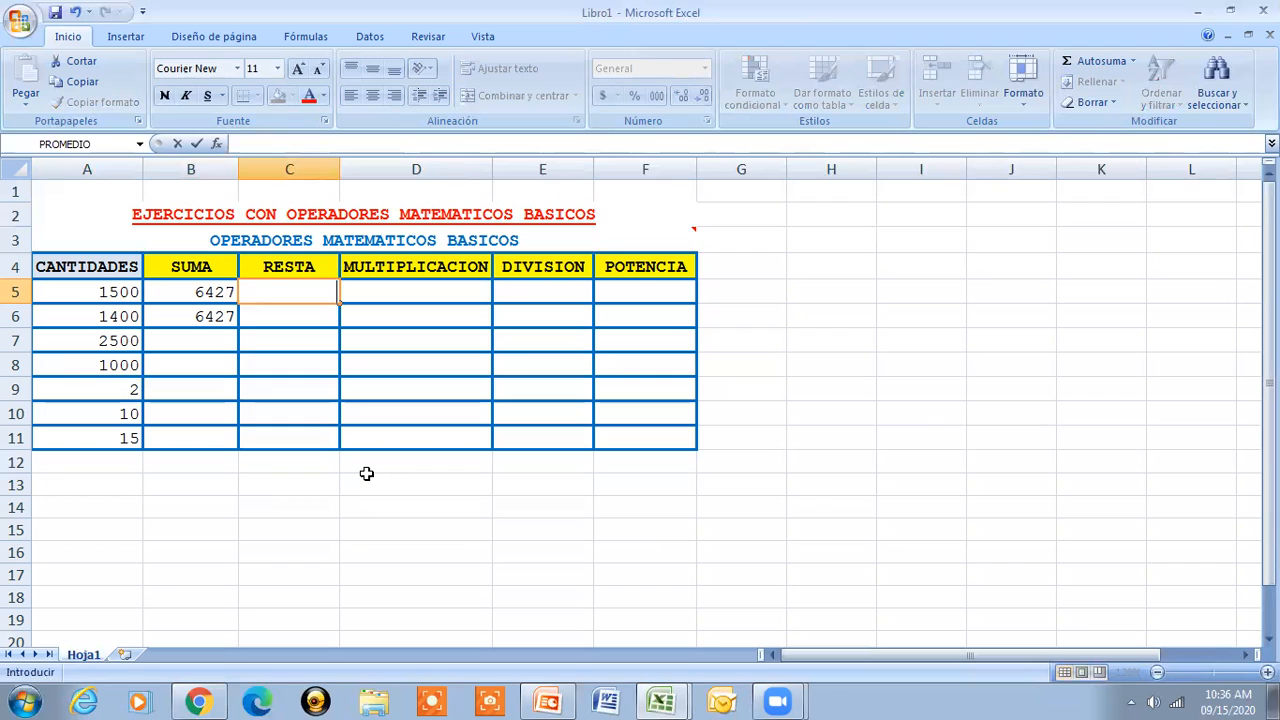
key(BackSpace)
text(=)
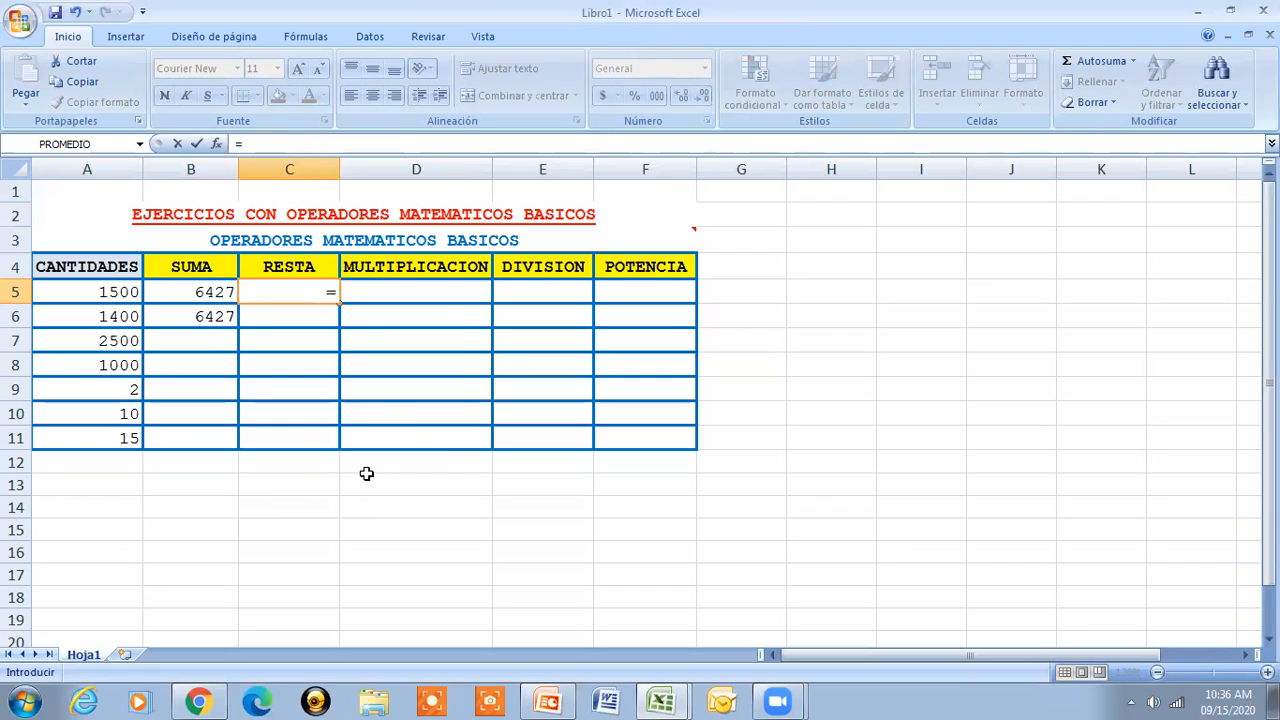
text(A7)
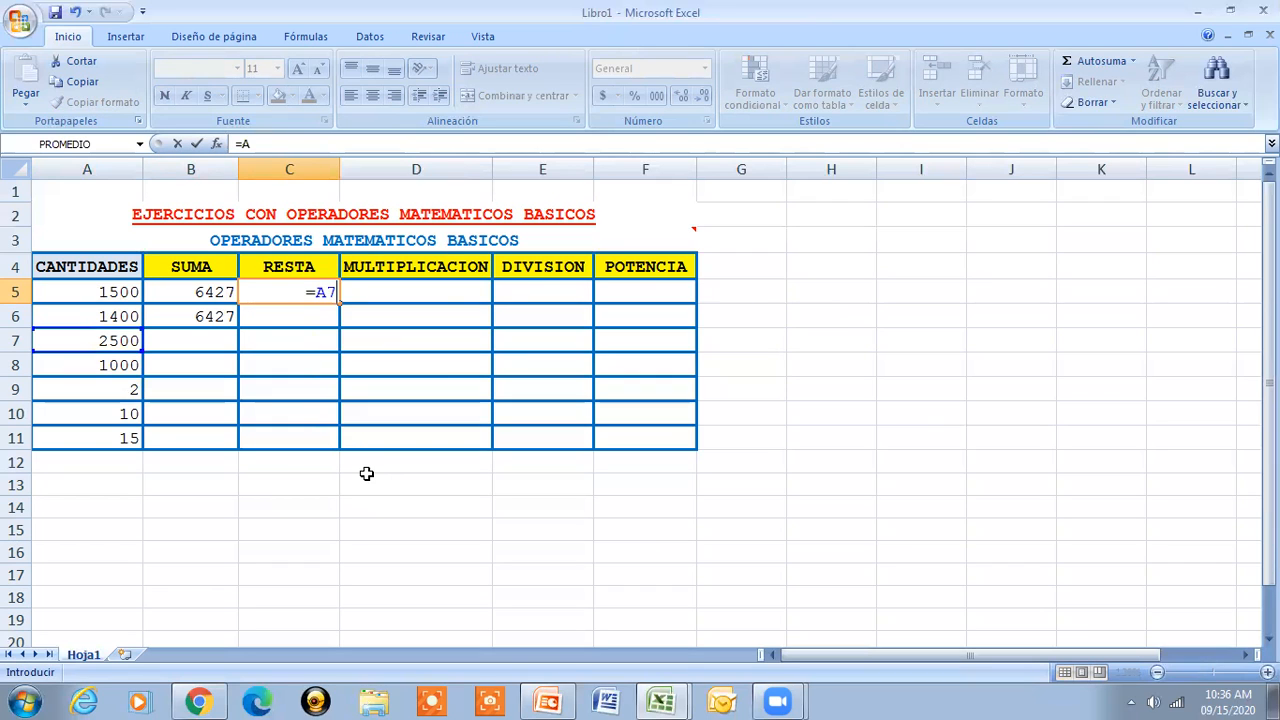
text(-A8)
key(Return)
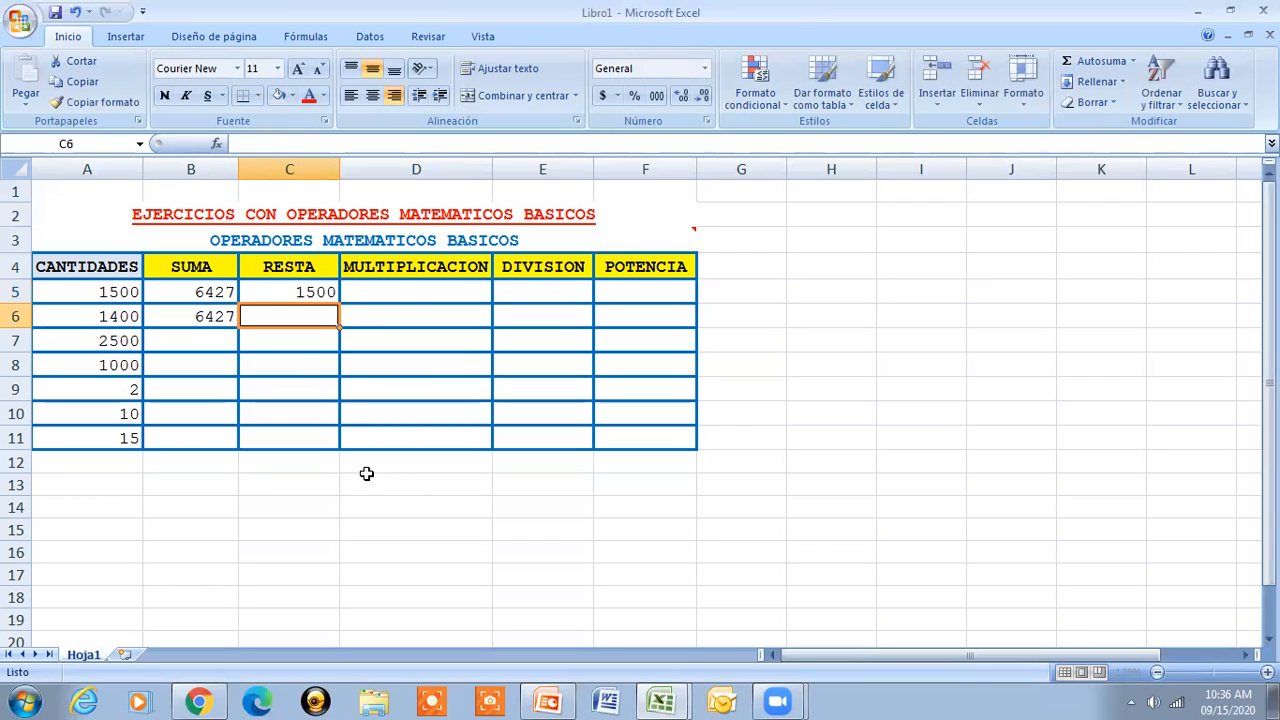
key(Up)
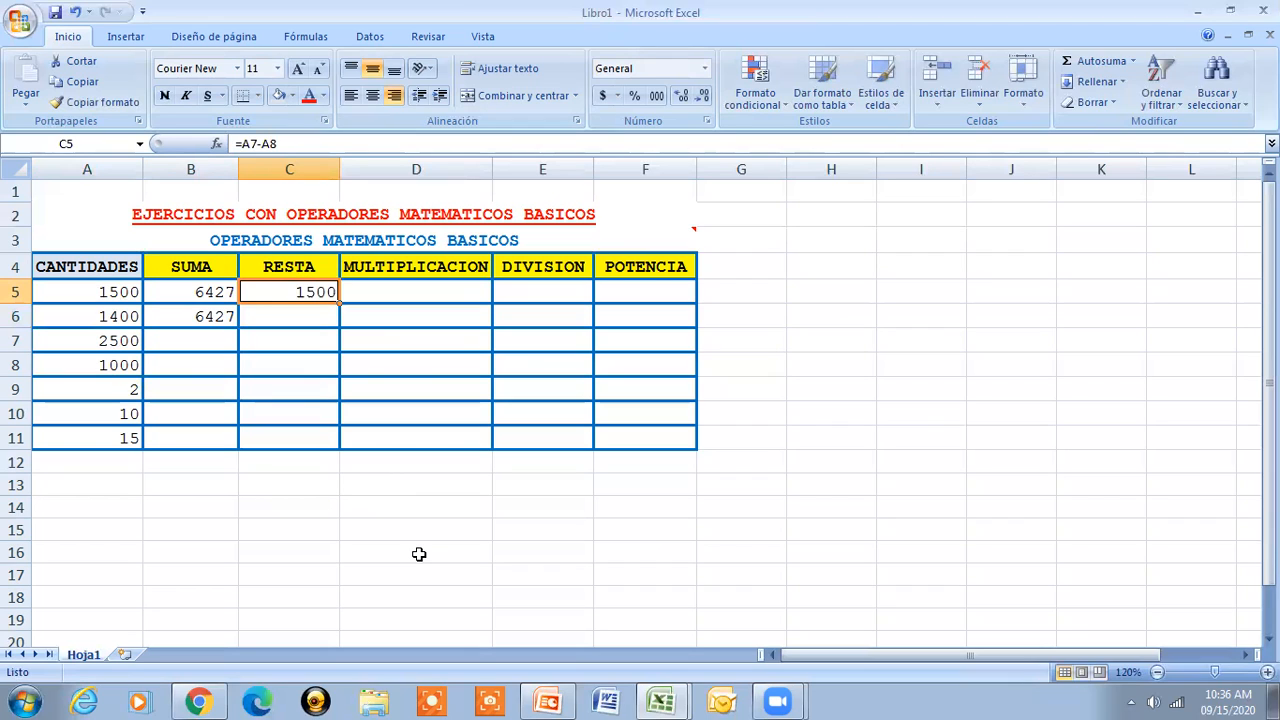
- Try to subtract the same quantities in C6 with a function, using the formula =RESTA(A7,A8)
key(Down)
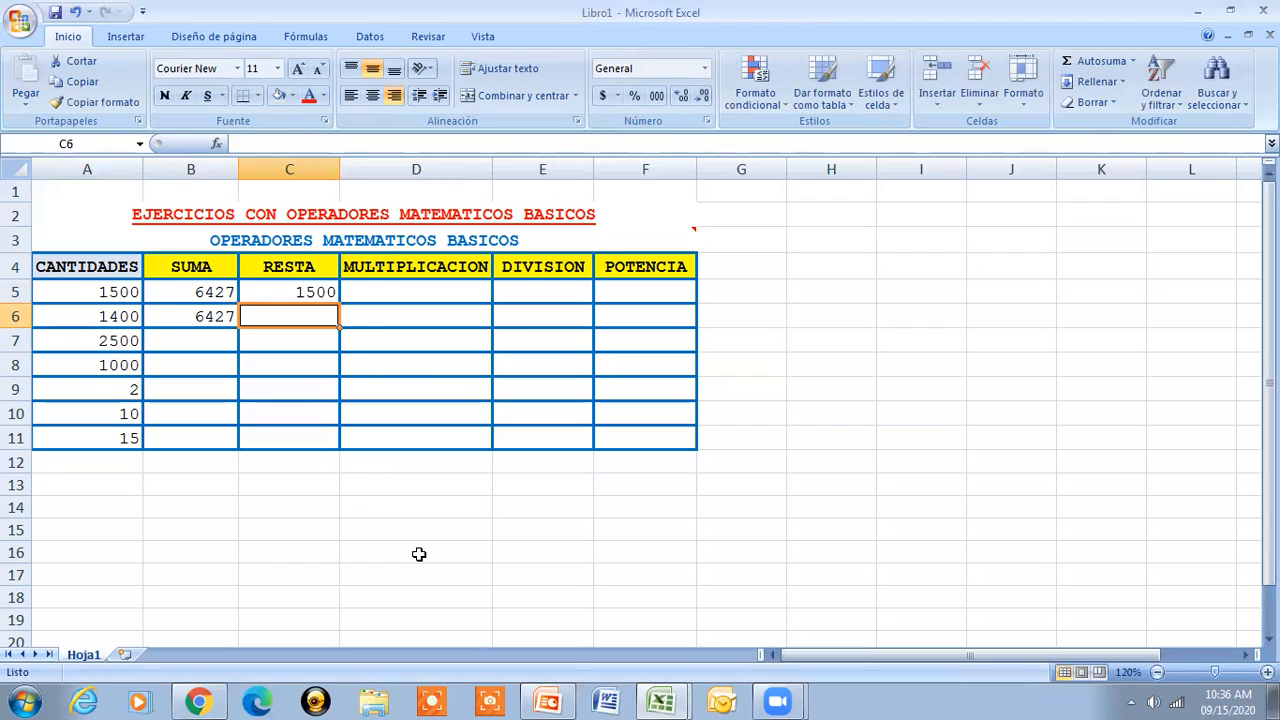
text(=)
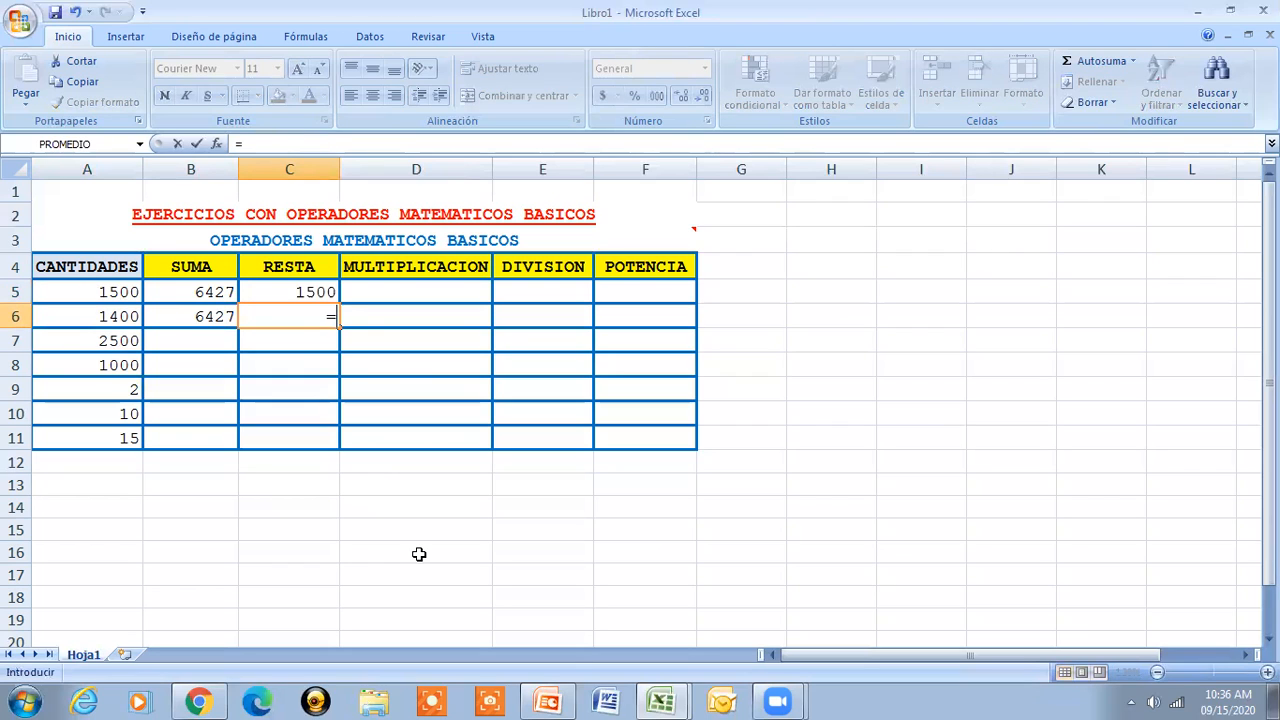
text(RESTA)
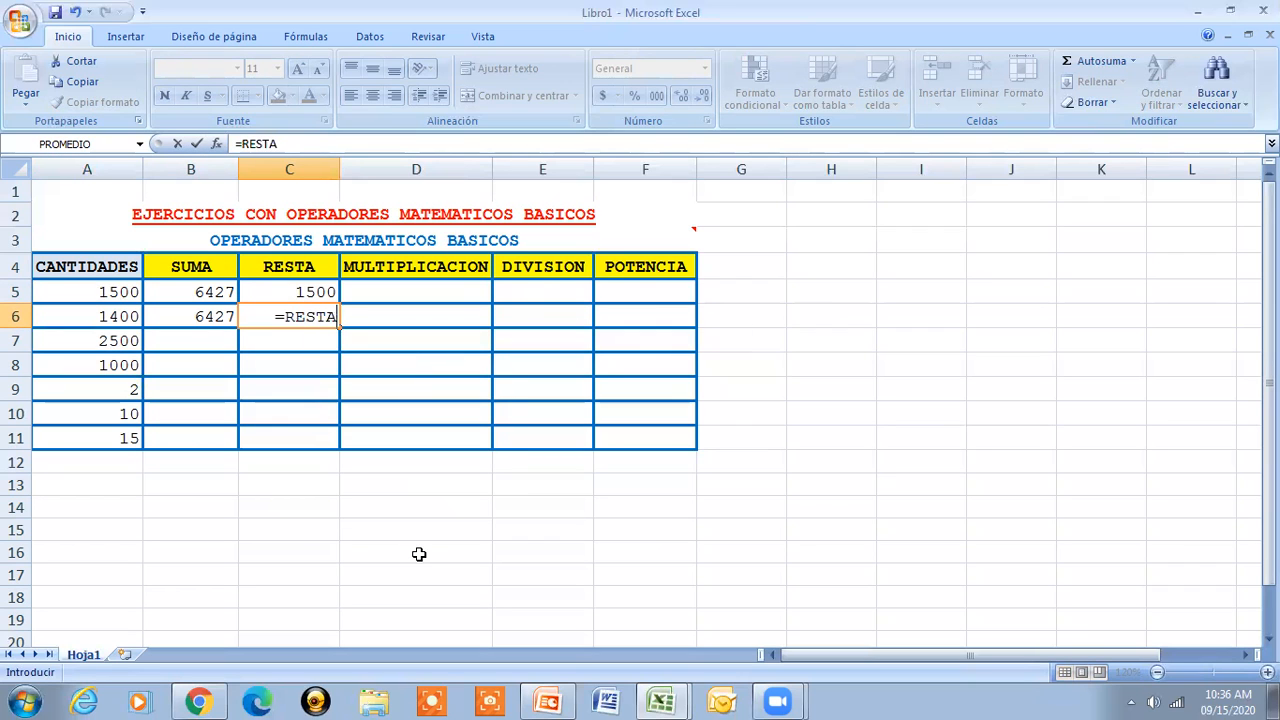
text((A7)
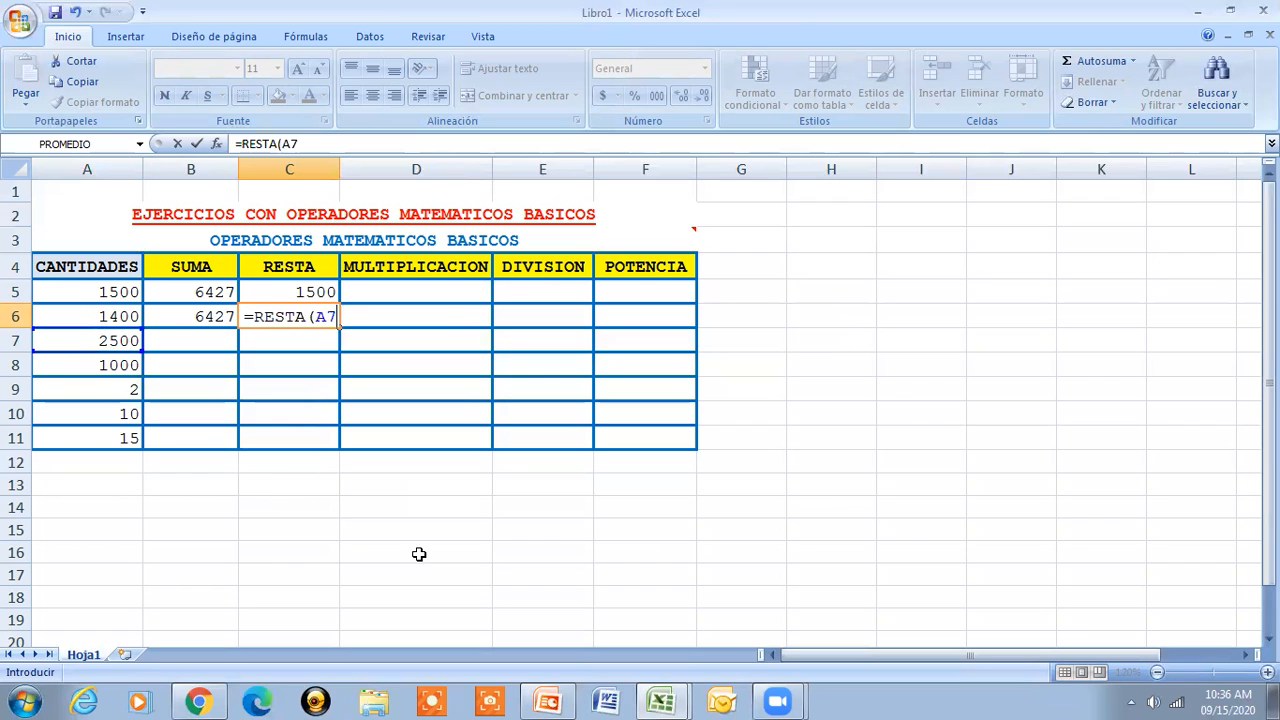
text(,A8)
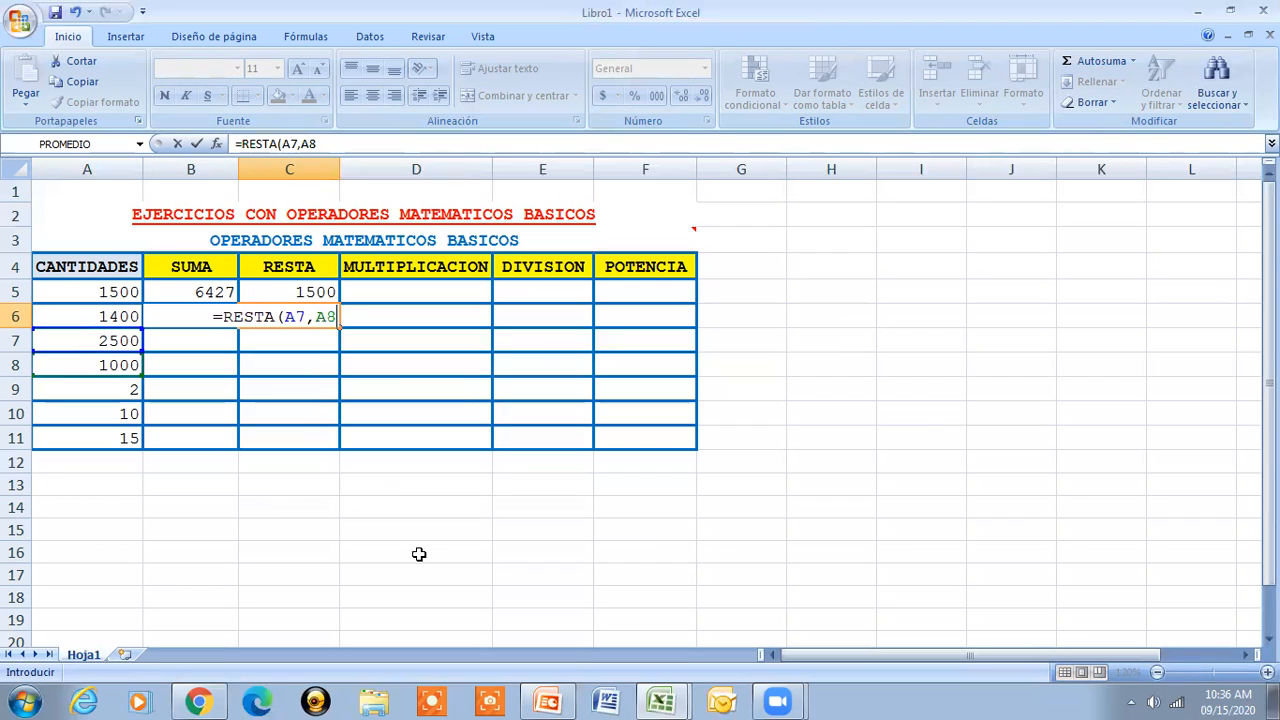
text())
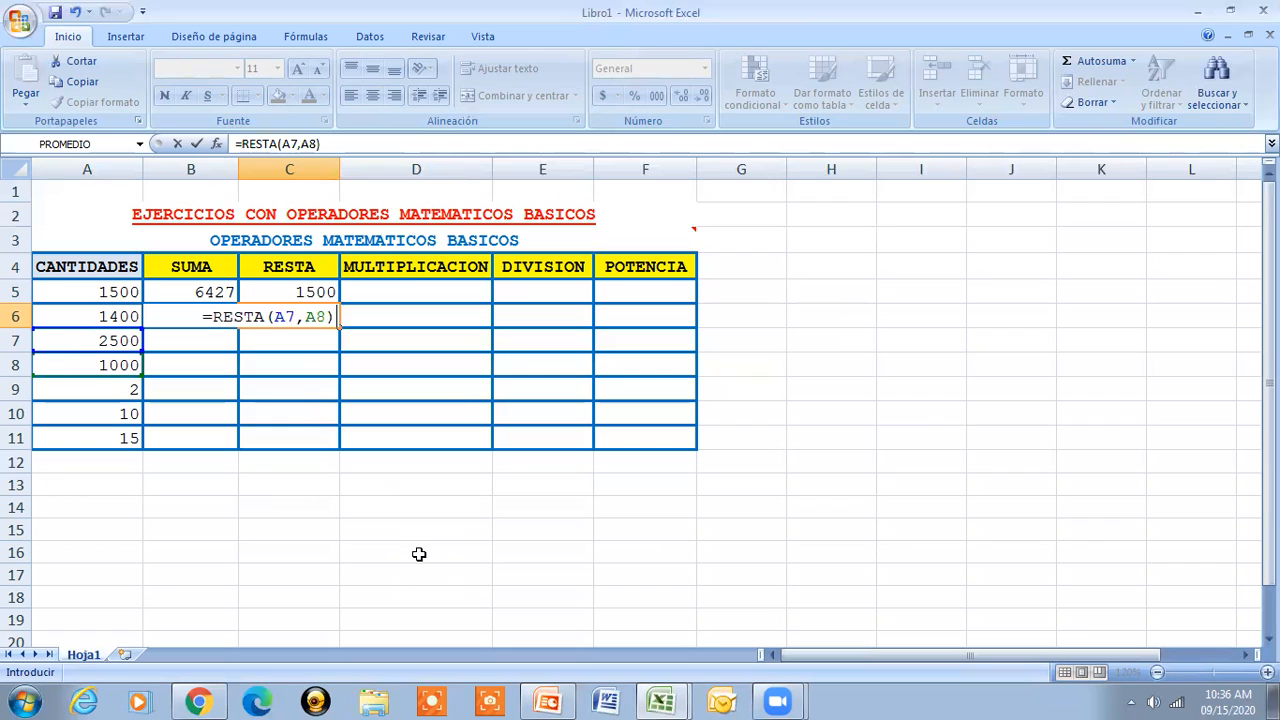
key(Return)
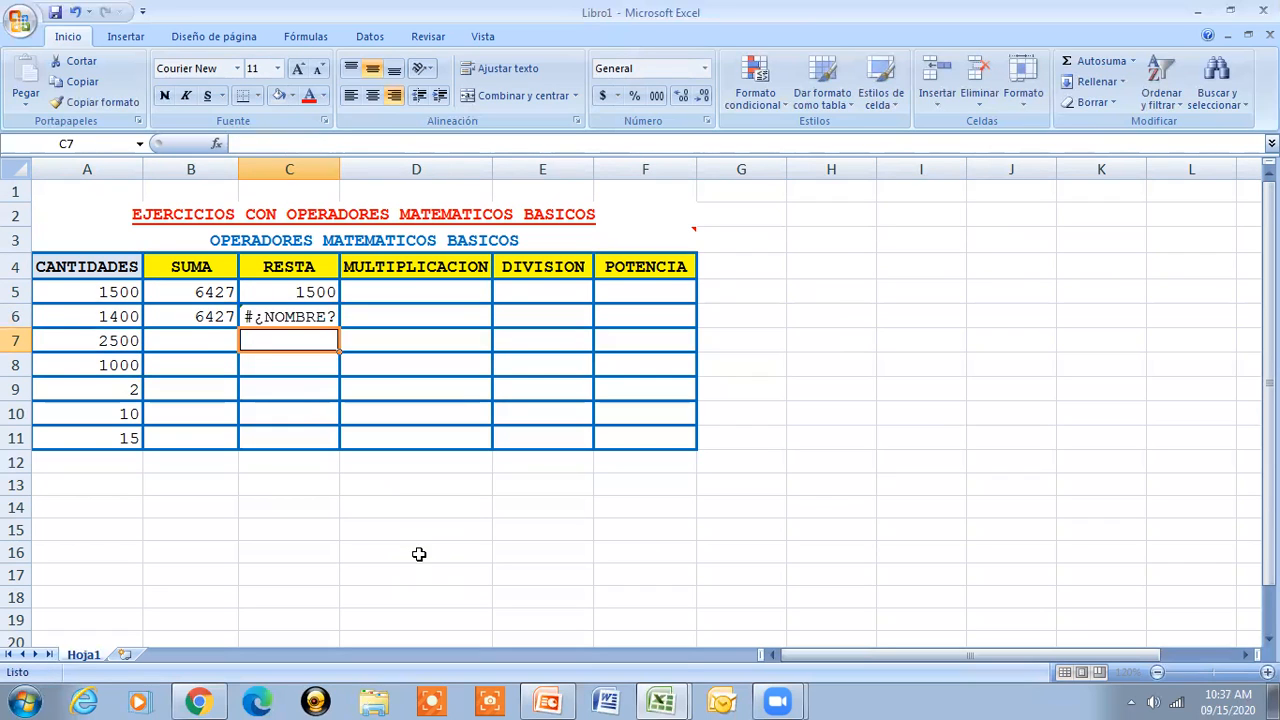
- Discard the edit started on the RESTA formula in C6 and clear the cell
click(313, 310)
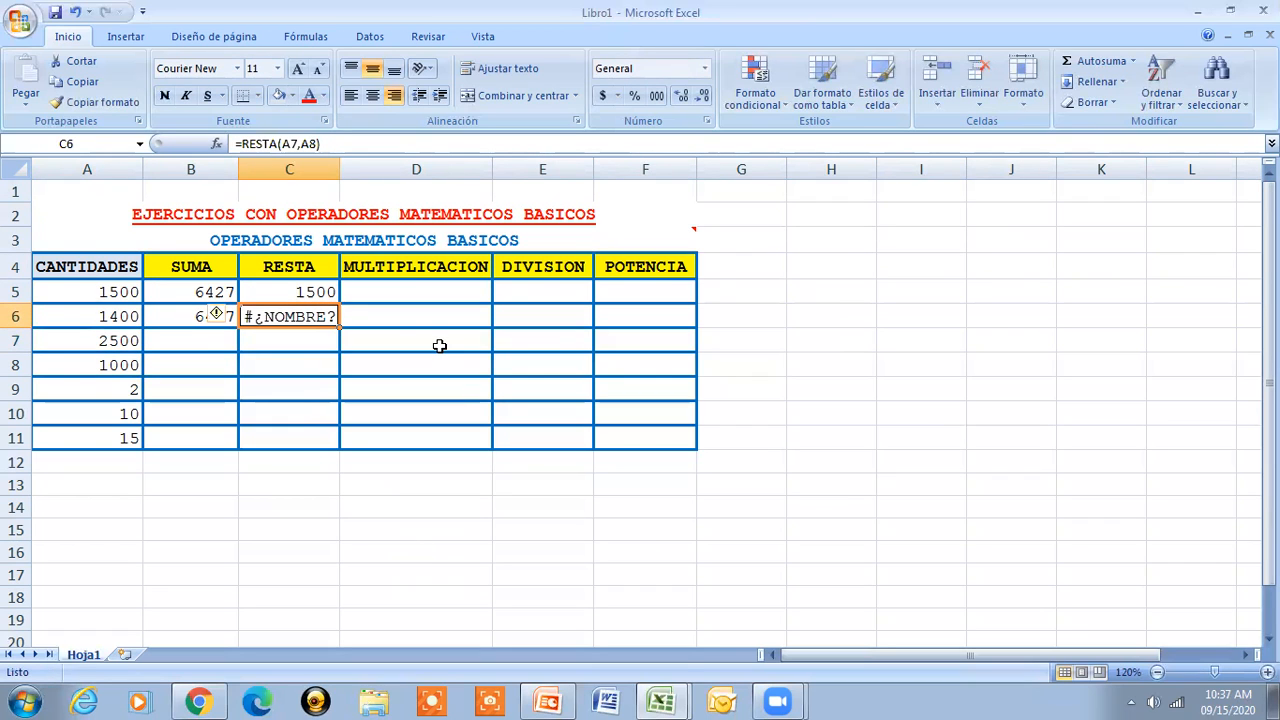
click(325, 144)
key(BackSpace)
key(BackSpace)
key(BackSpace)
key(BackSpace)
key(BackSpace)
key(BackSpace)
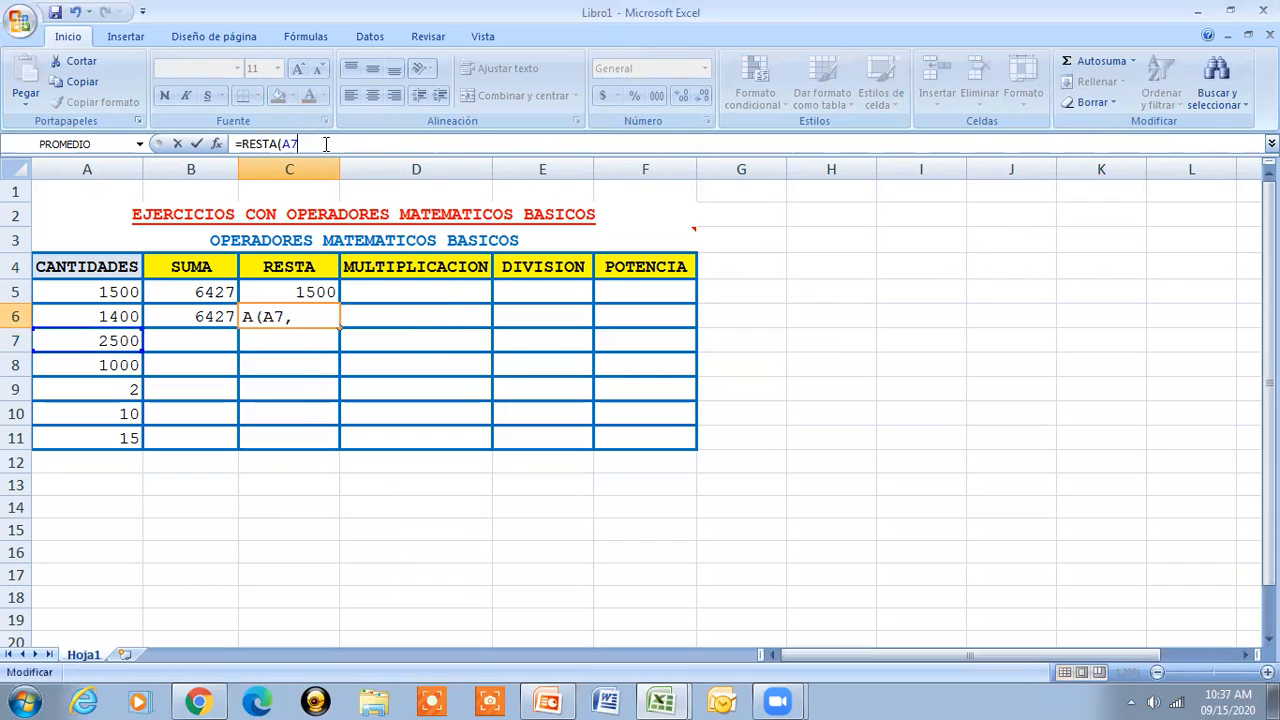
key(BackSpace)
text(()
key(Escape)
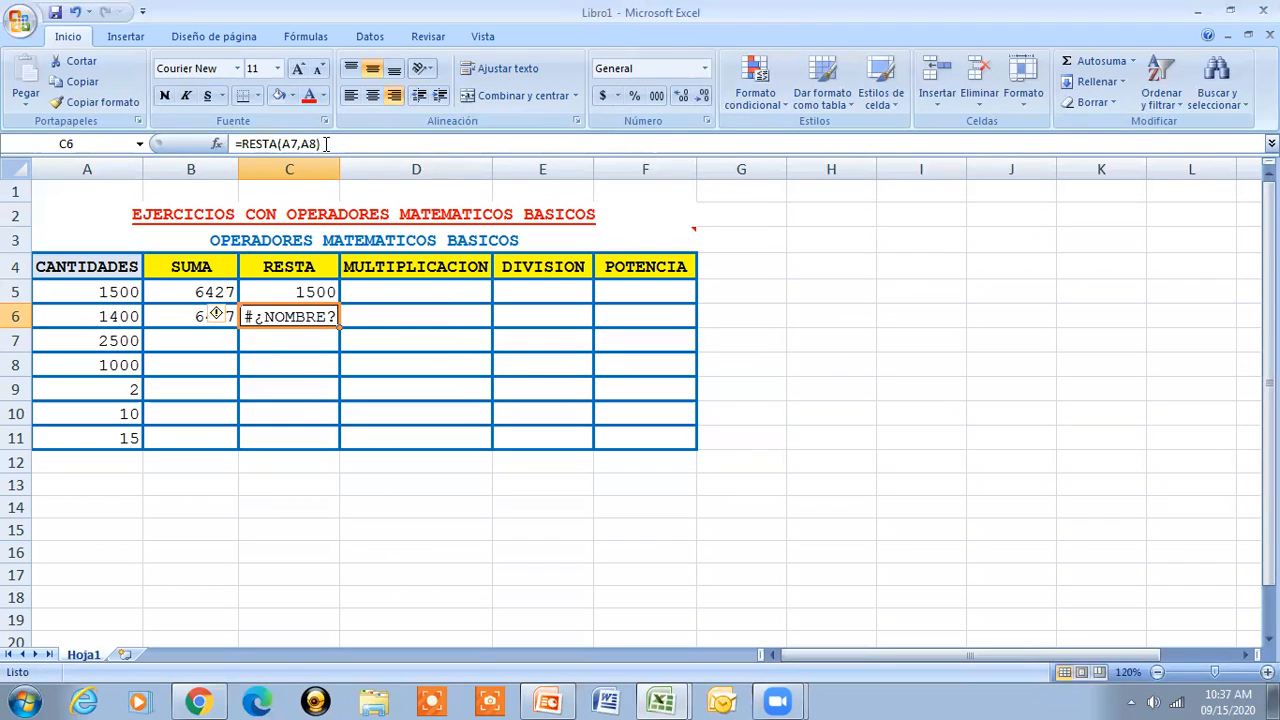
key(Delete)
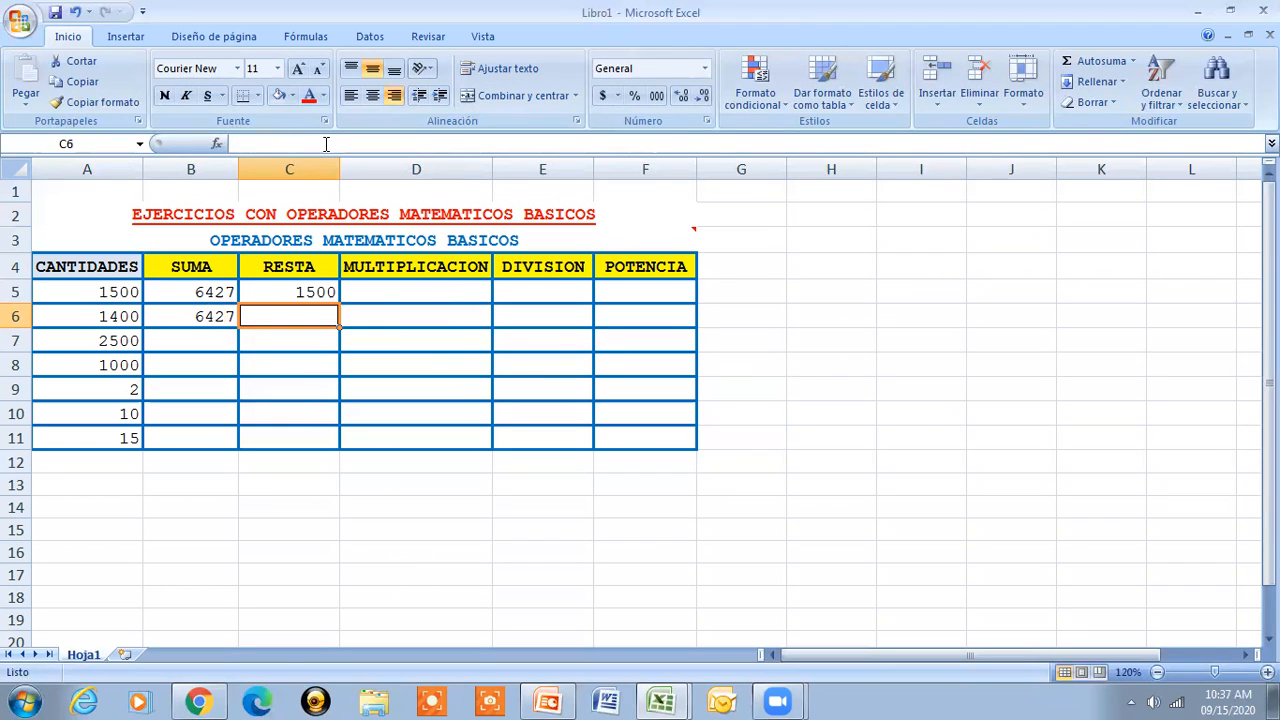
- Multiply the last three quantities cell by cell in D5 with the formula =A9*A10*A11
click(254, 286)
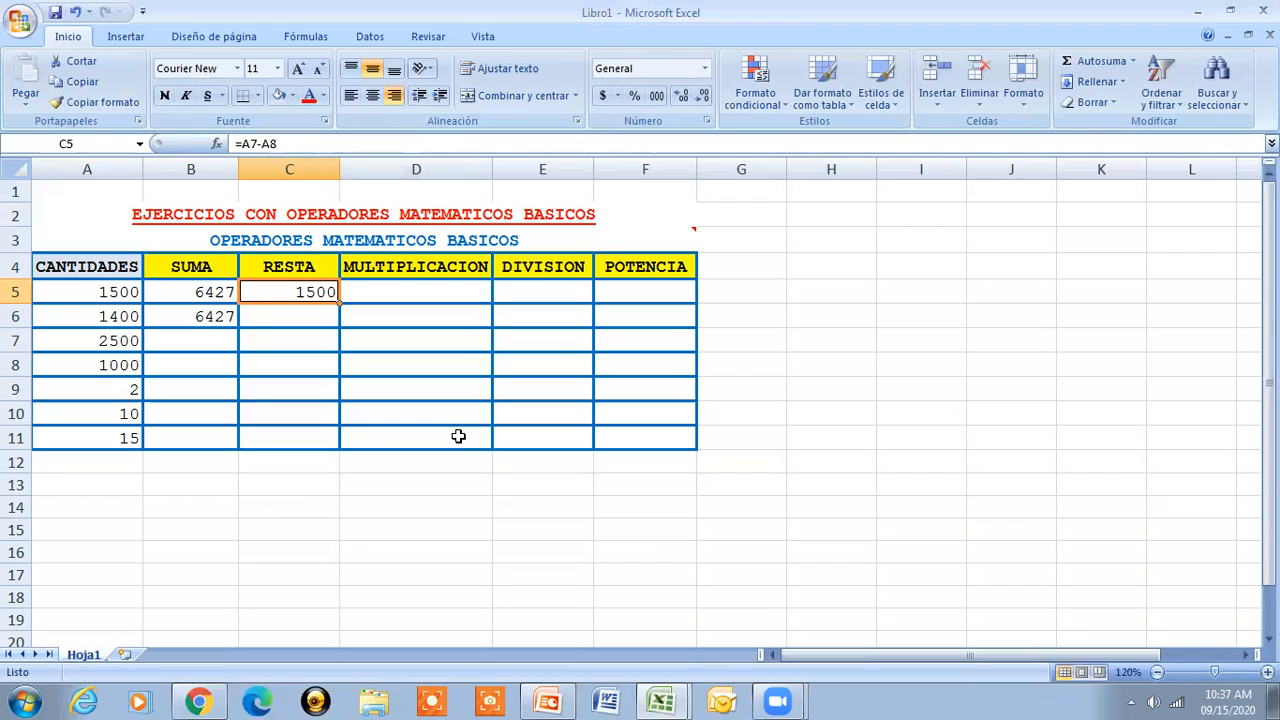
key(Right)
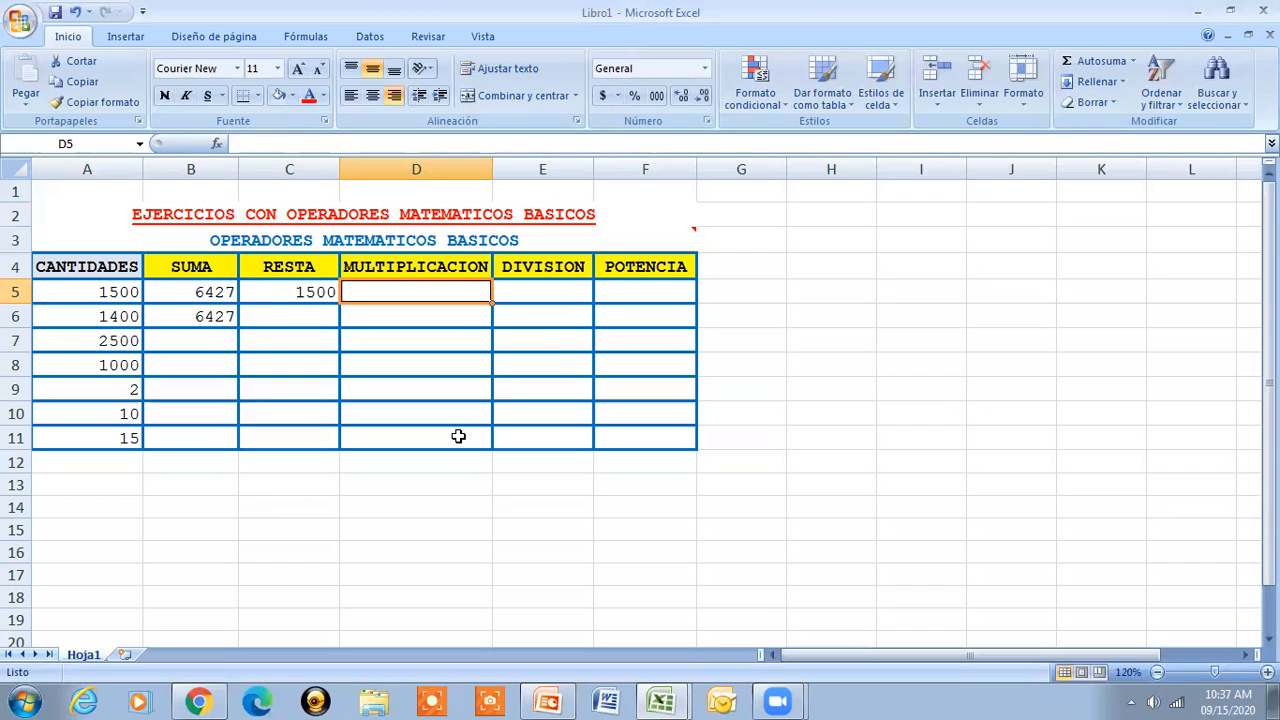
text(=)
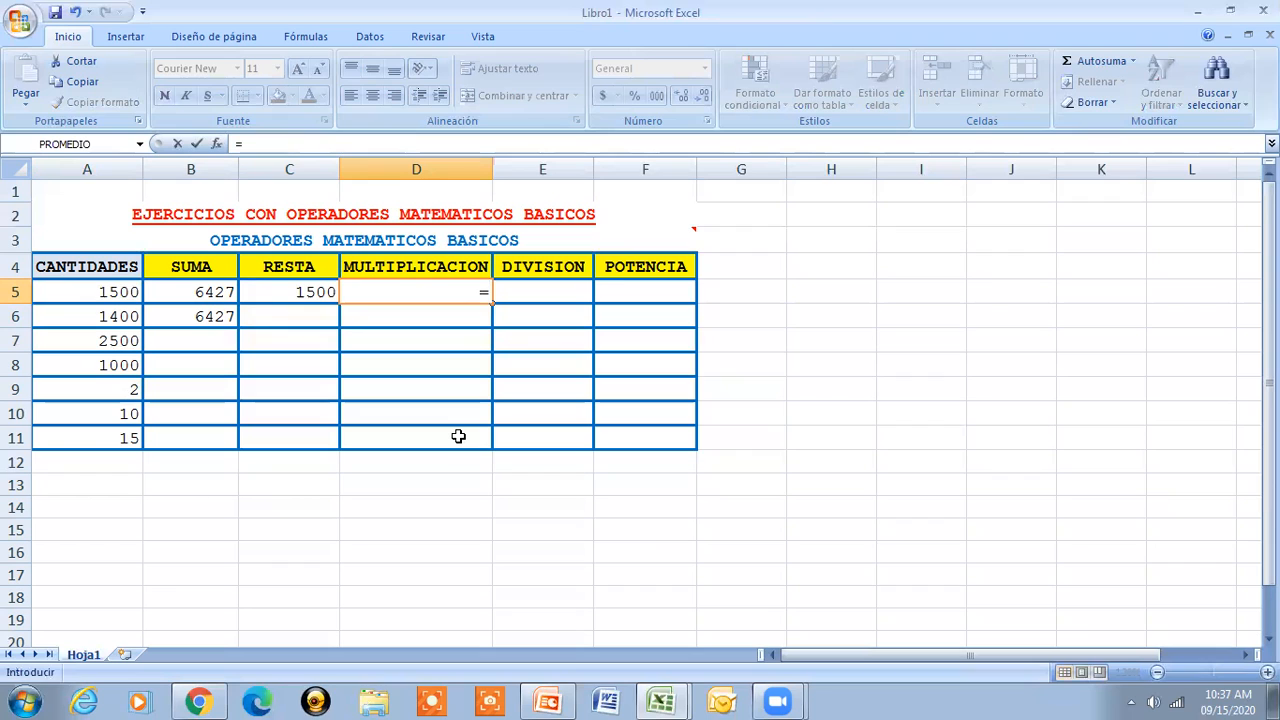
text(A)
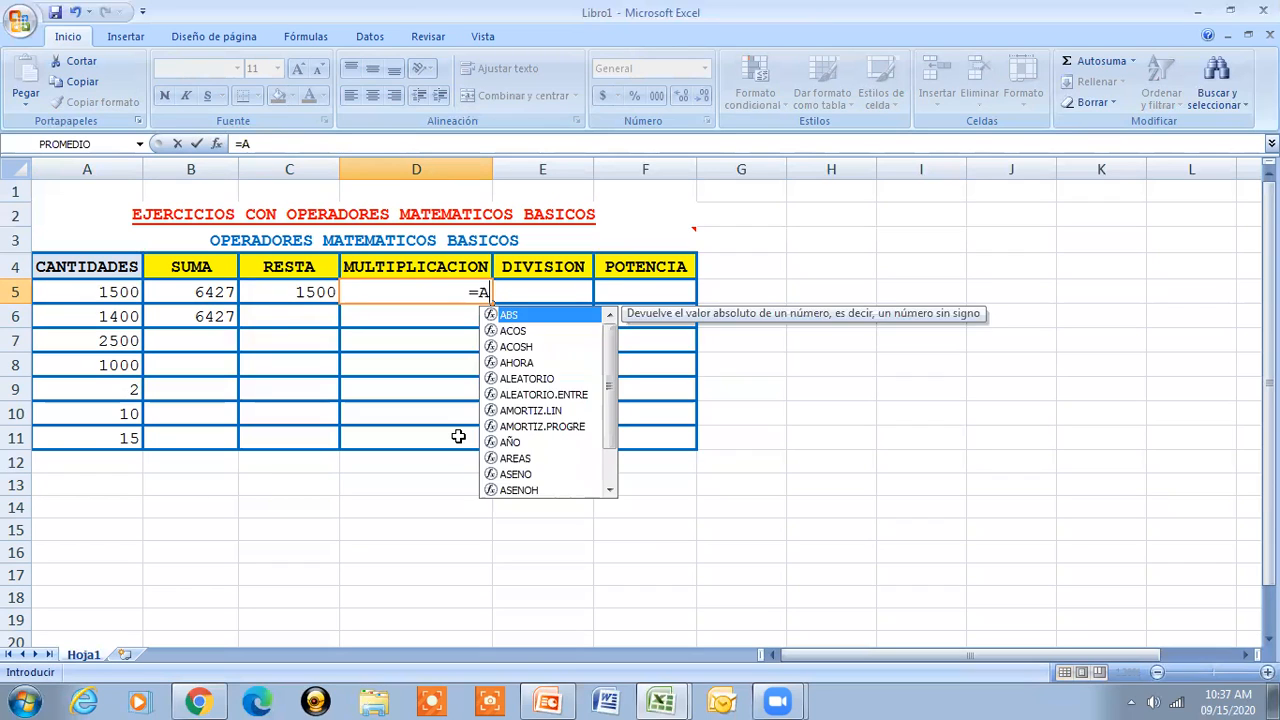
text(9*)
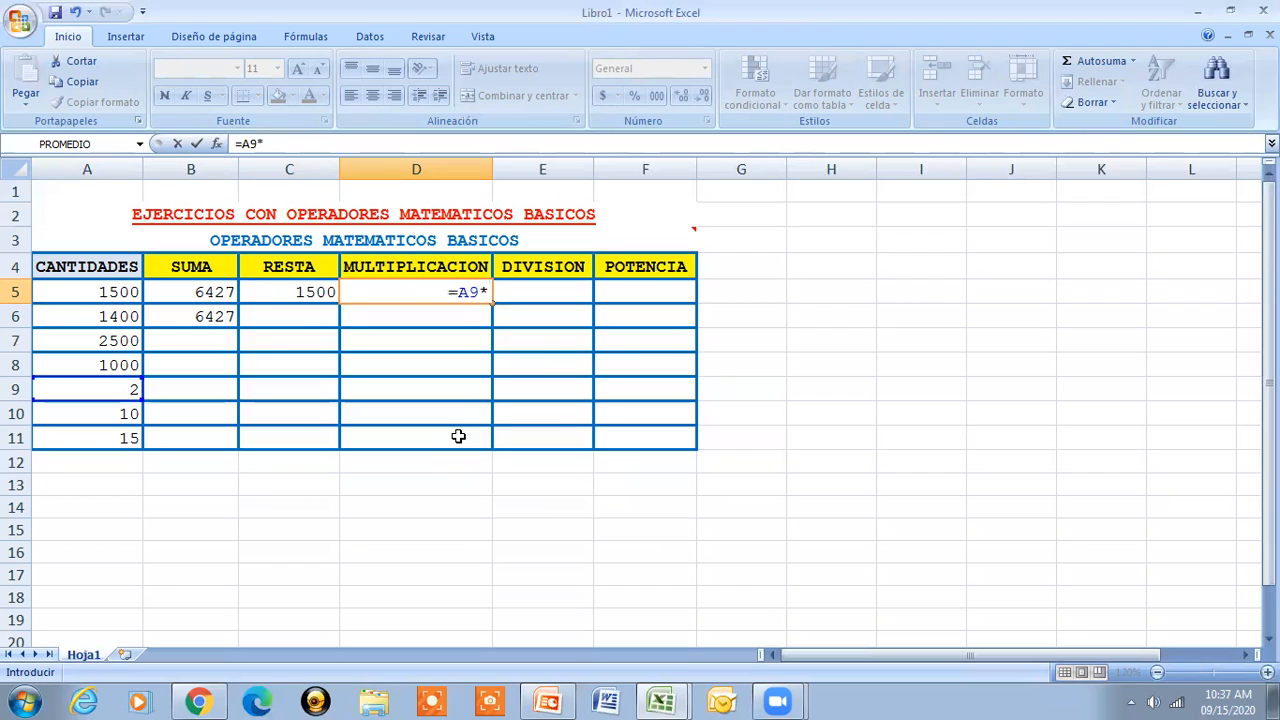
text(A)
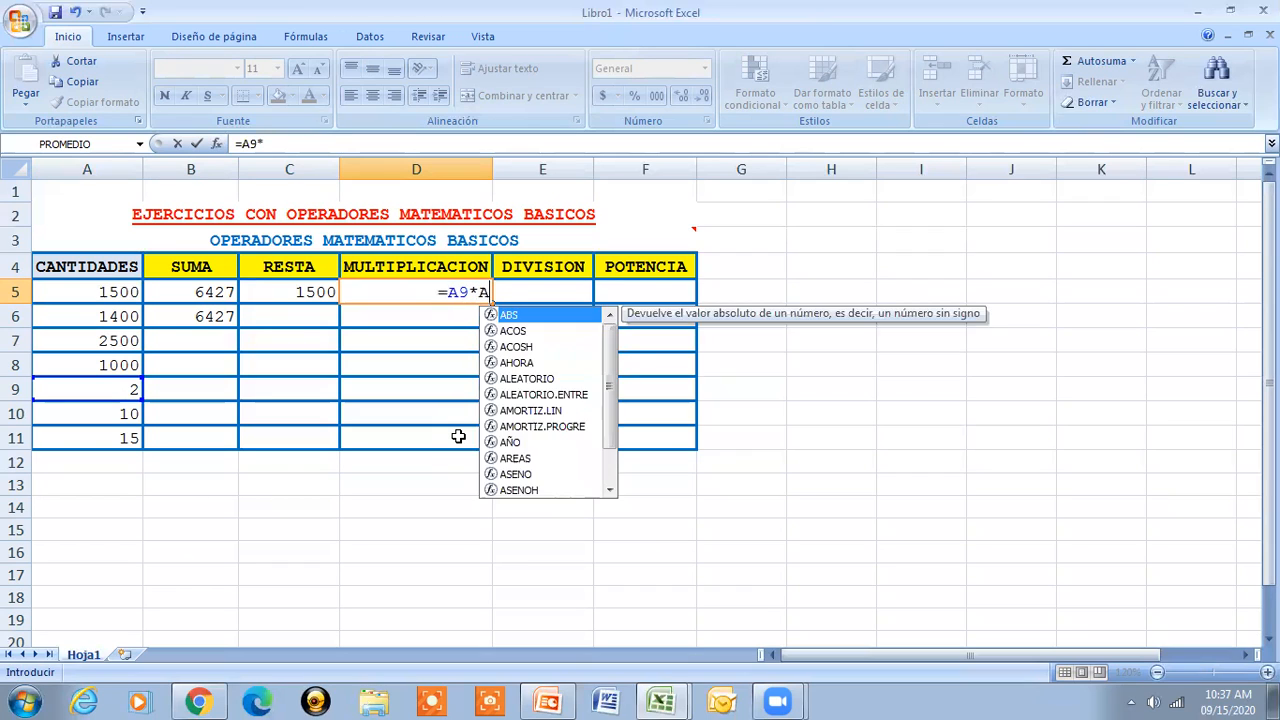
text(10*)
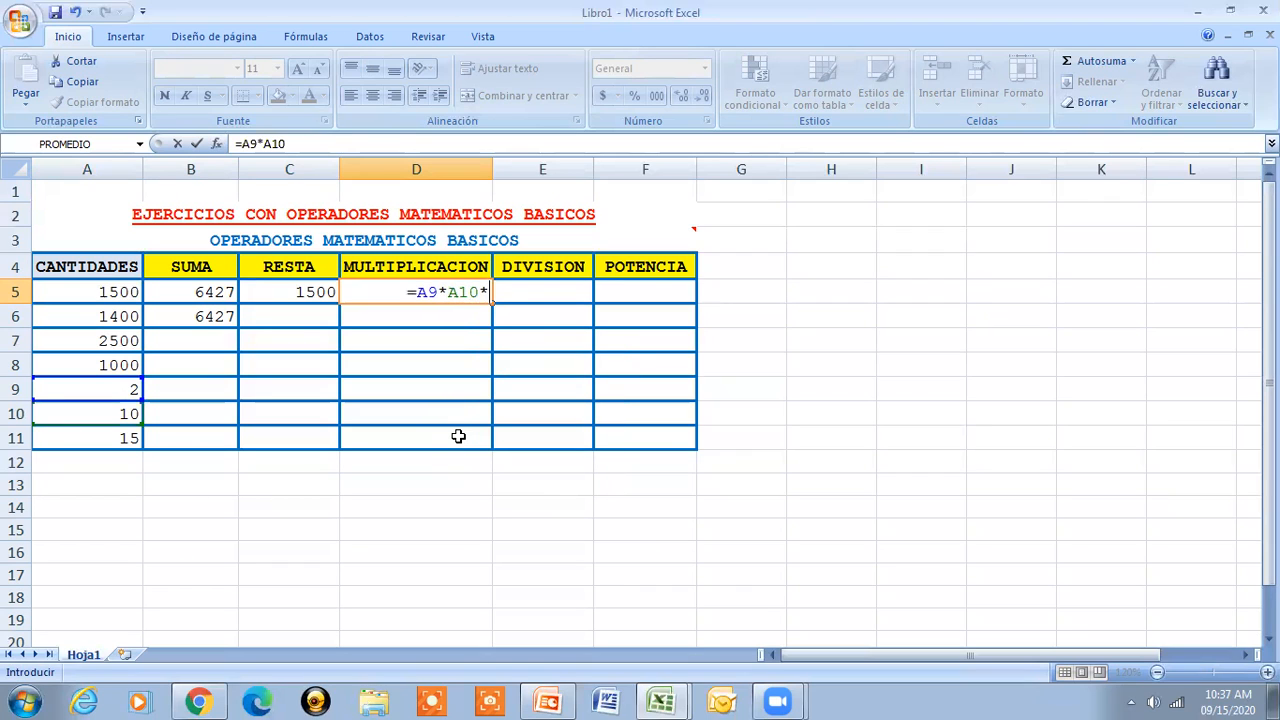
text(A11)
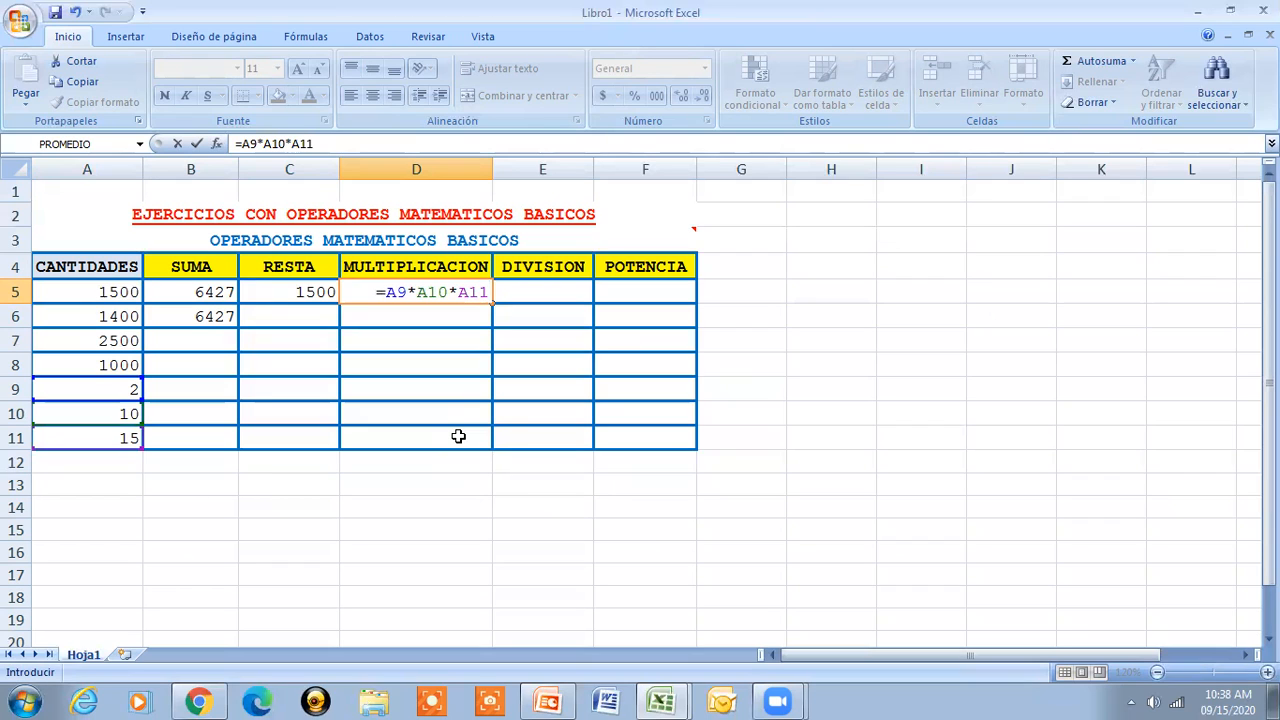
key(Return)
key(Up)
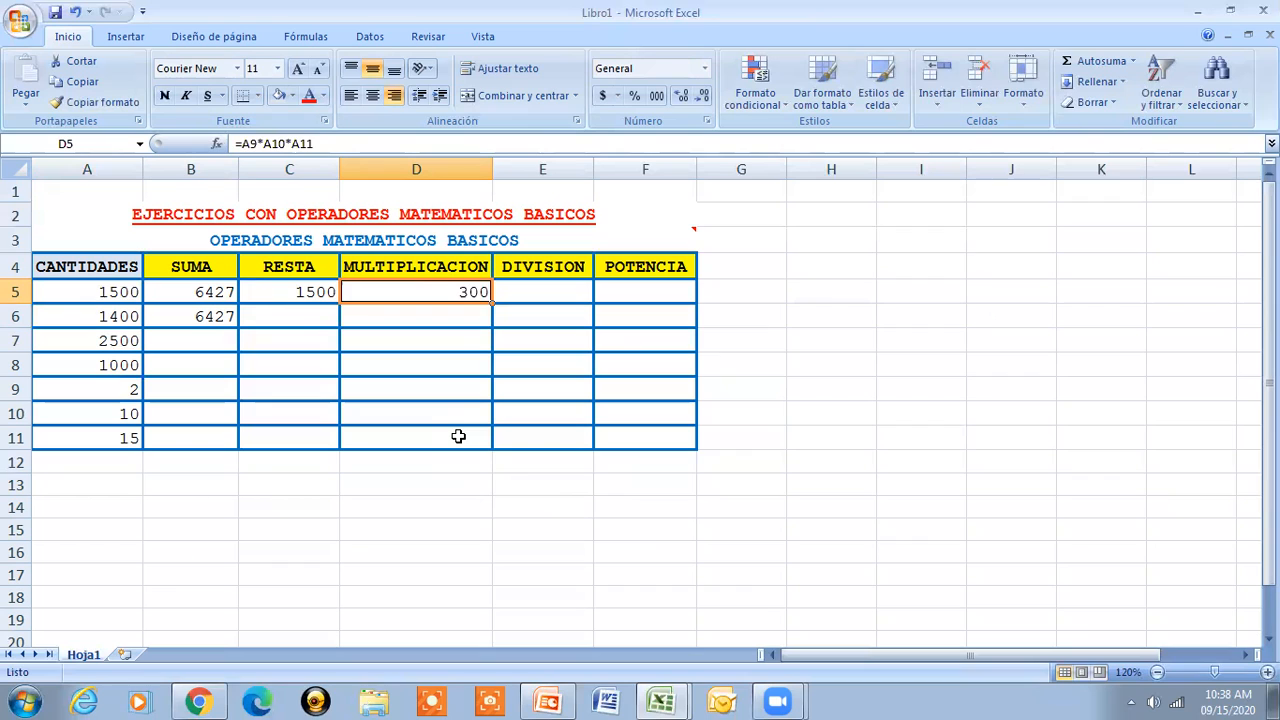
- Multiply the same three quantities as a range in D6 with the formula =PRODUCTO(A9:A11)
key(Down)
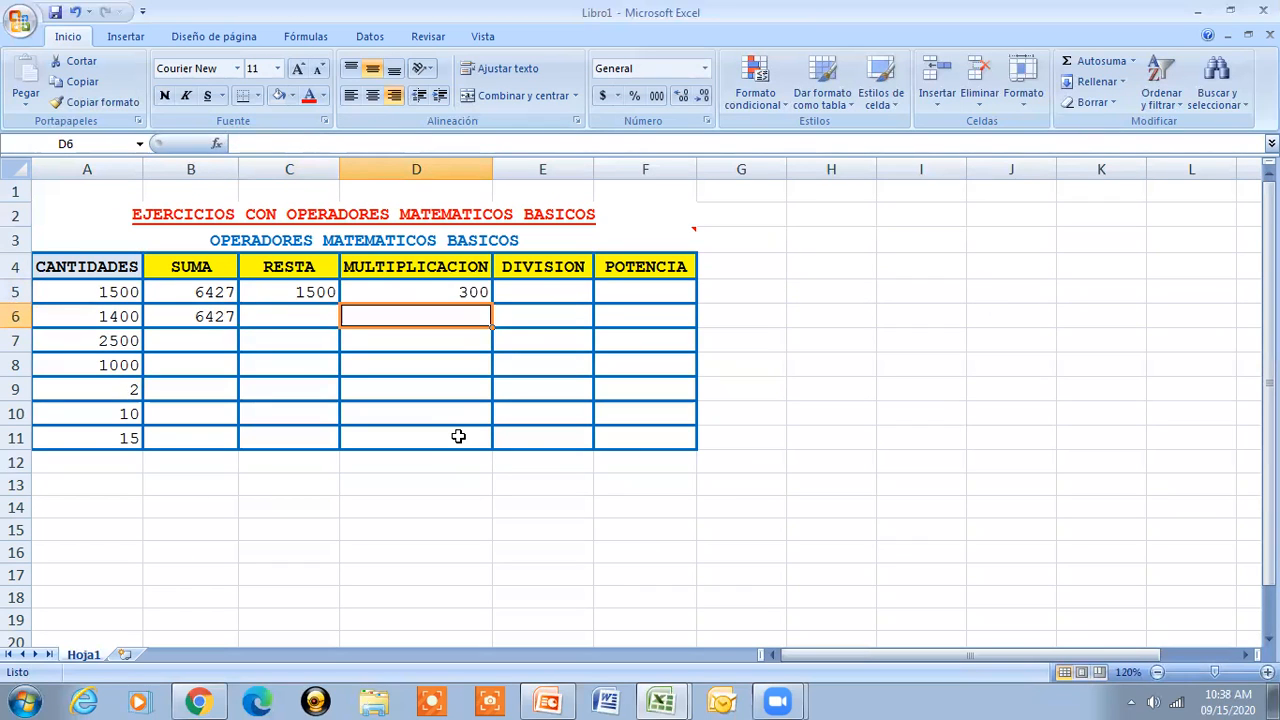
text(=)
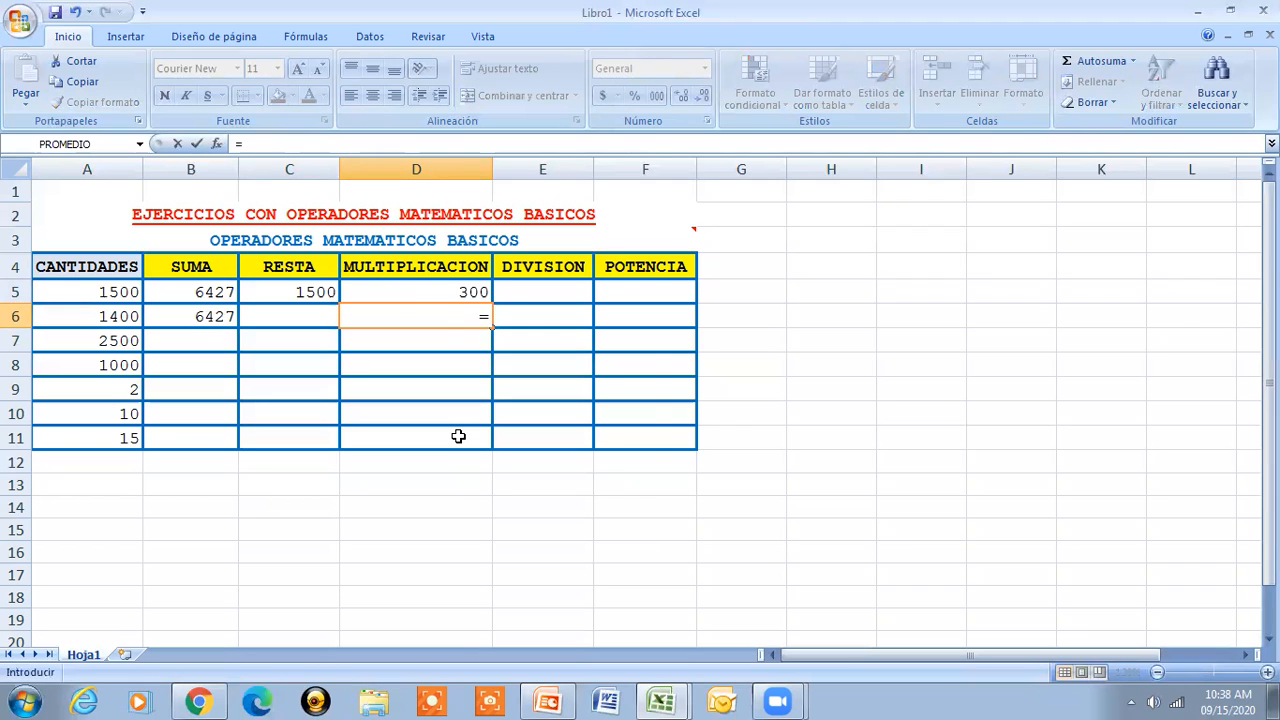
text(PRODUCTO()
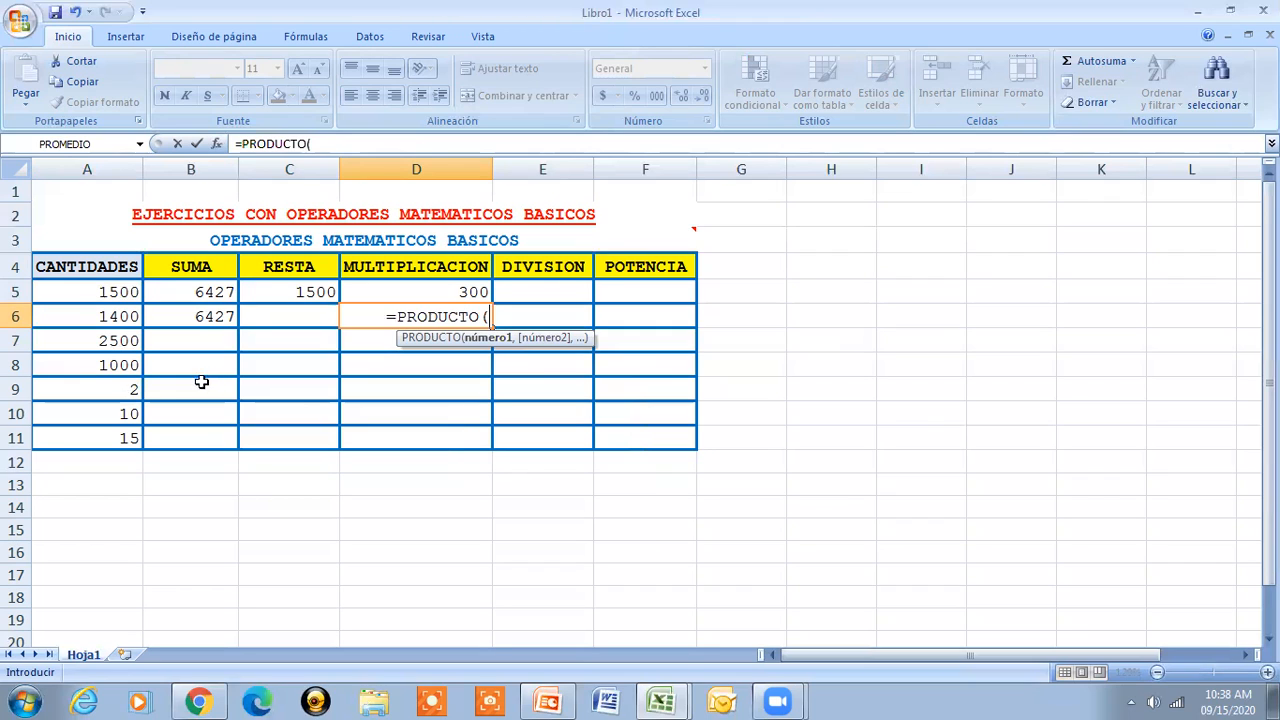
drag(78, 389, 78, 428)
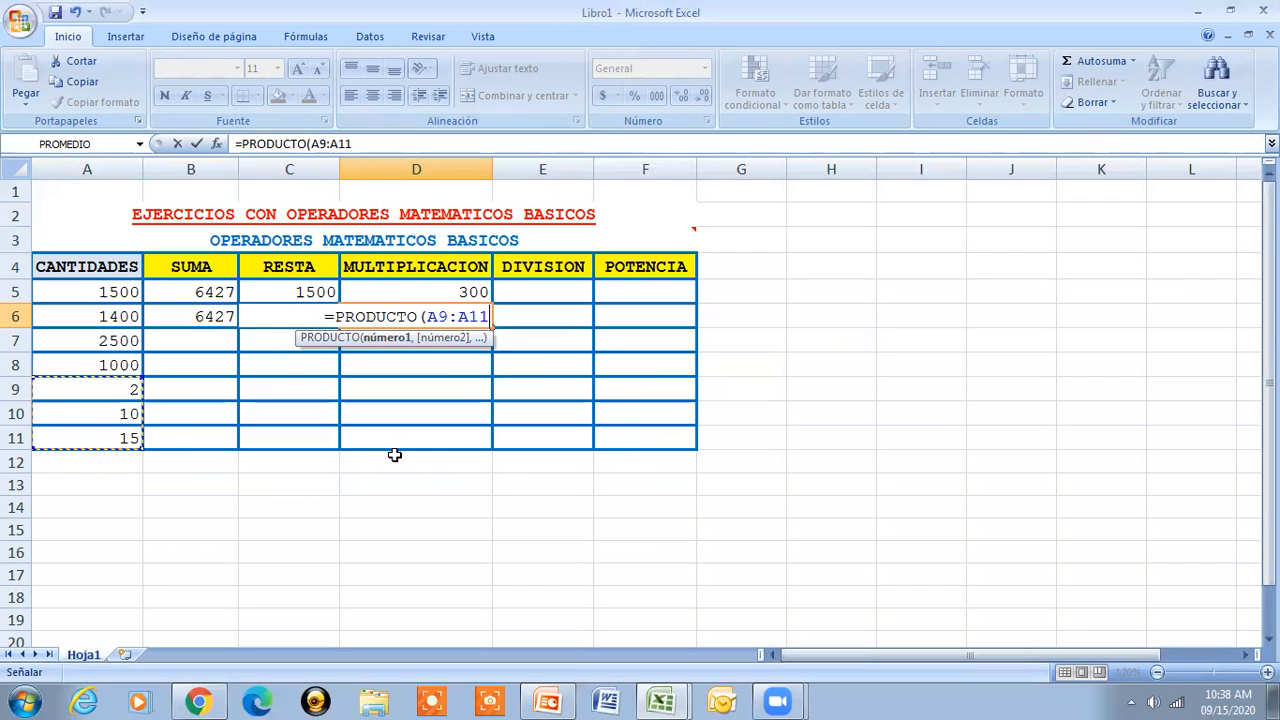
text())
key(Return)
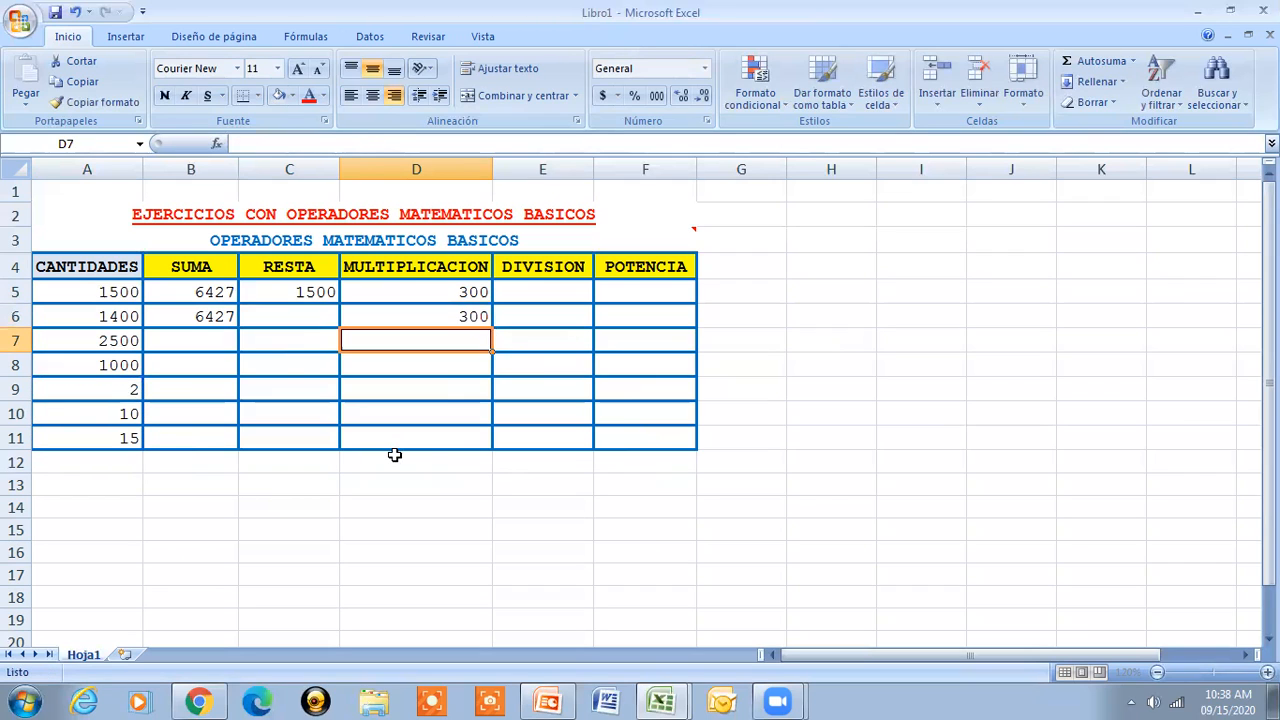
key(Up)
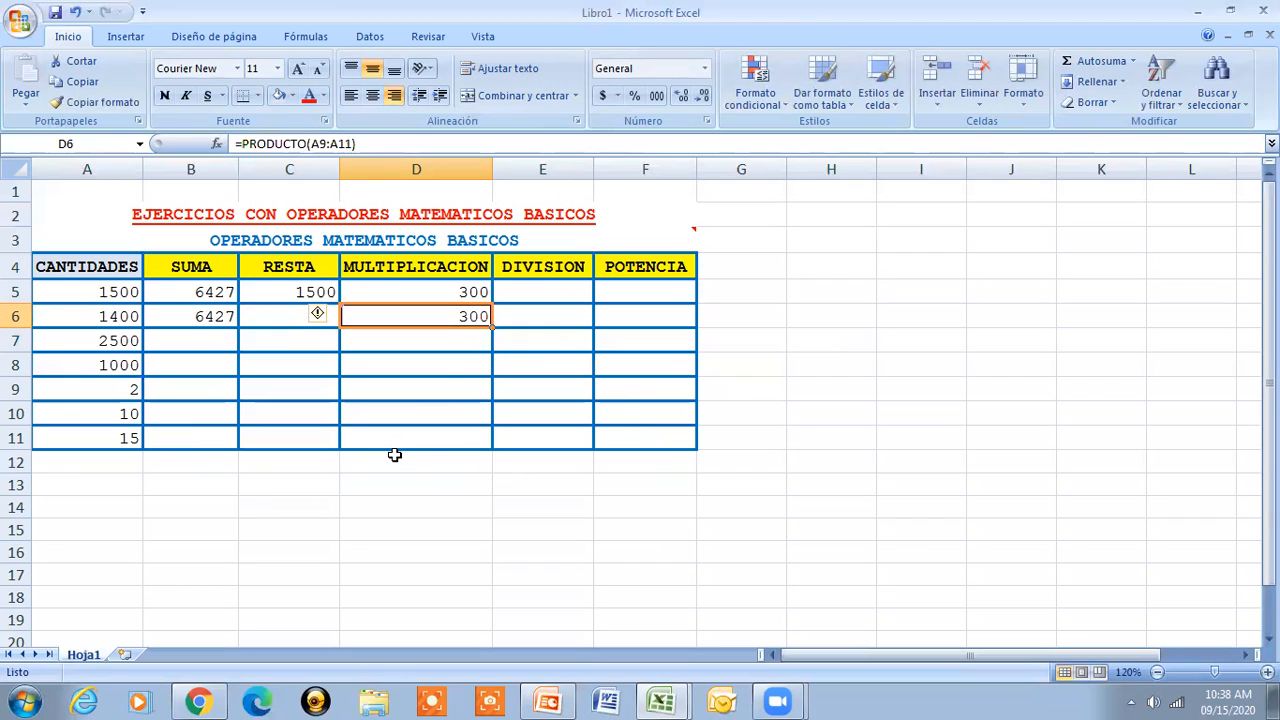
- Write a PRODUCTO formula in D7 that takes the last three quantities, A9, A10 and A11, as separate comma-separated arguments
key(Down)
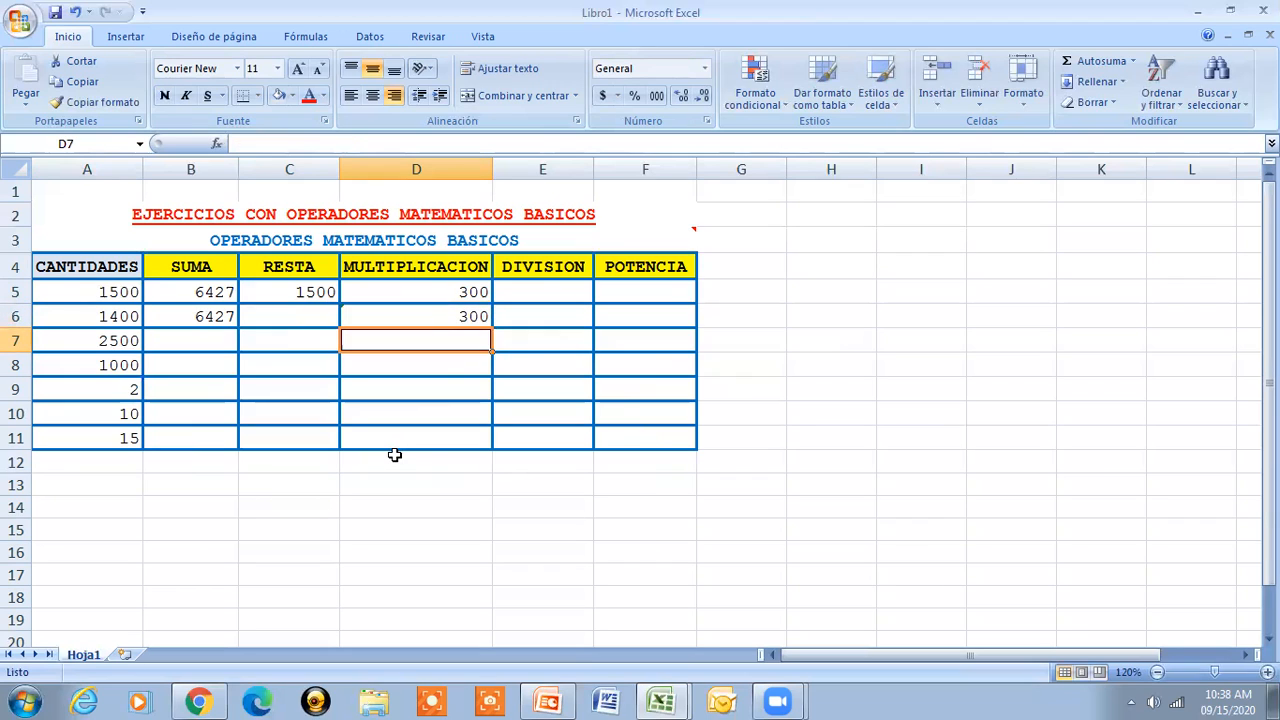
key(BackSpace)
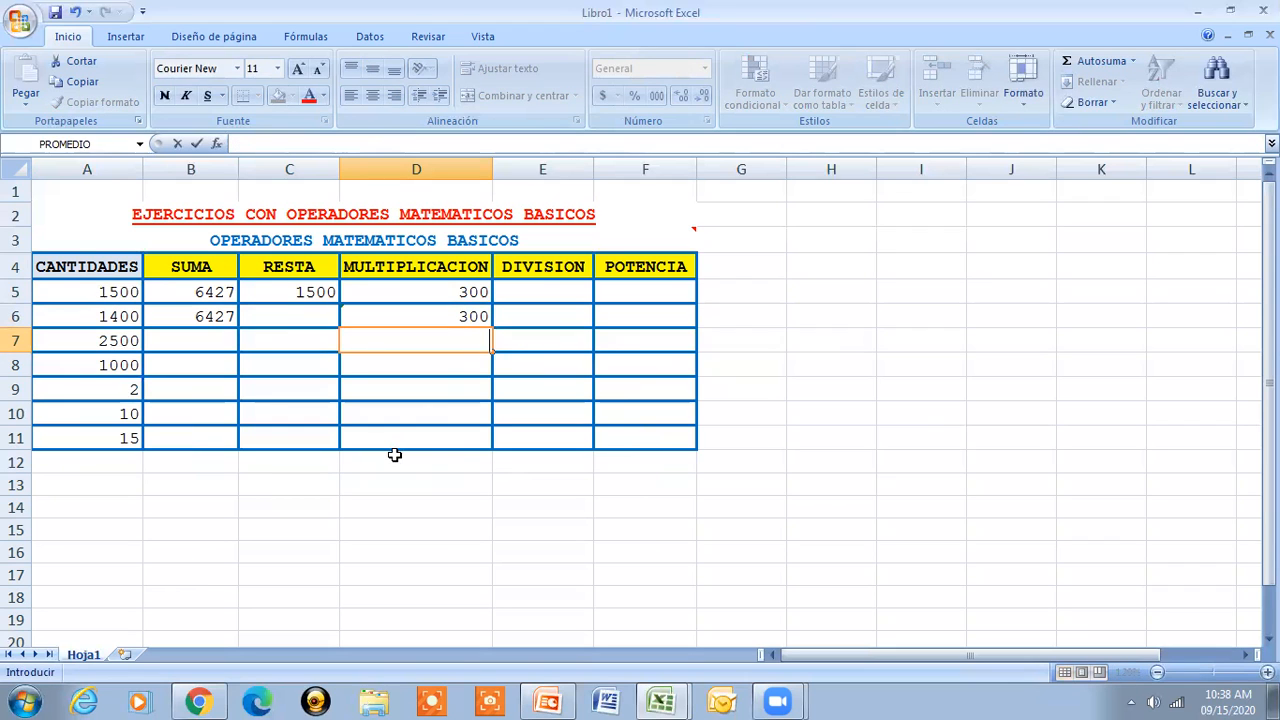
text(=PROUCTO)
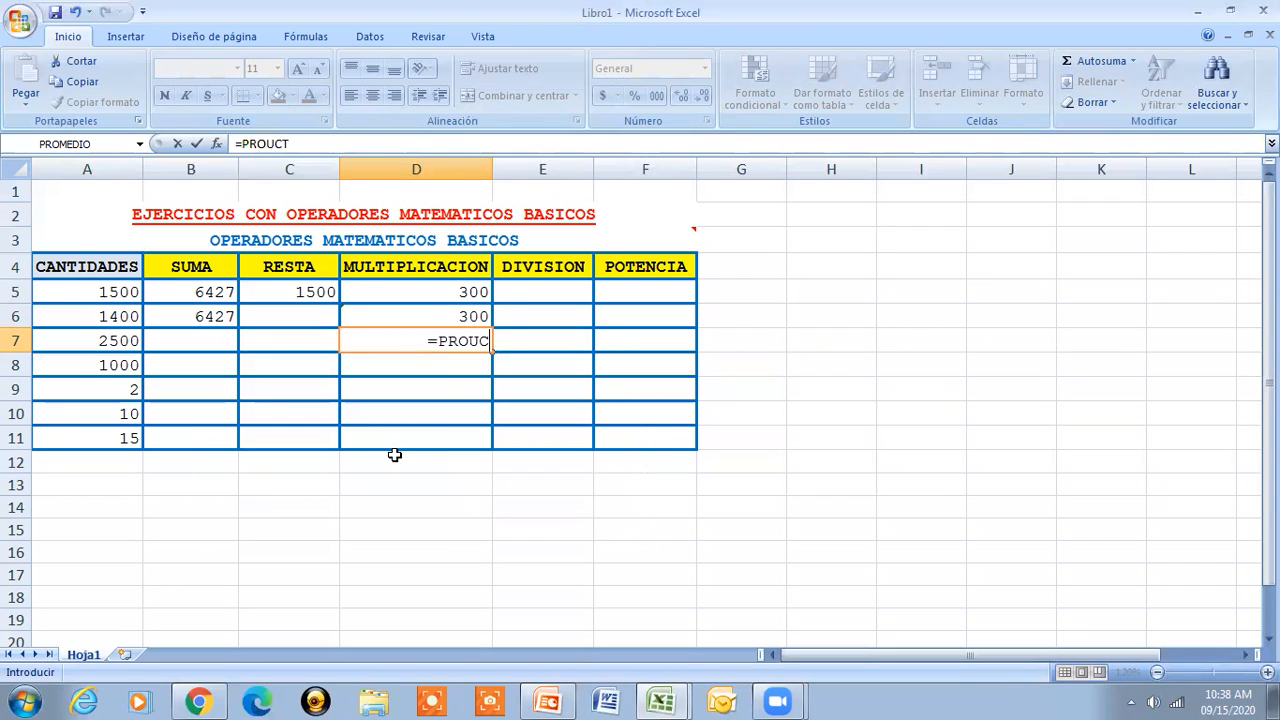
key(BackSpace)
key(BackSpace)
key(BackSpace)
key(BackSpace)
text(DIC)
key(BackSpace)
key(BackSpace)
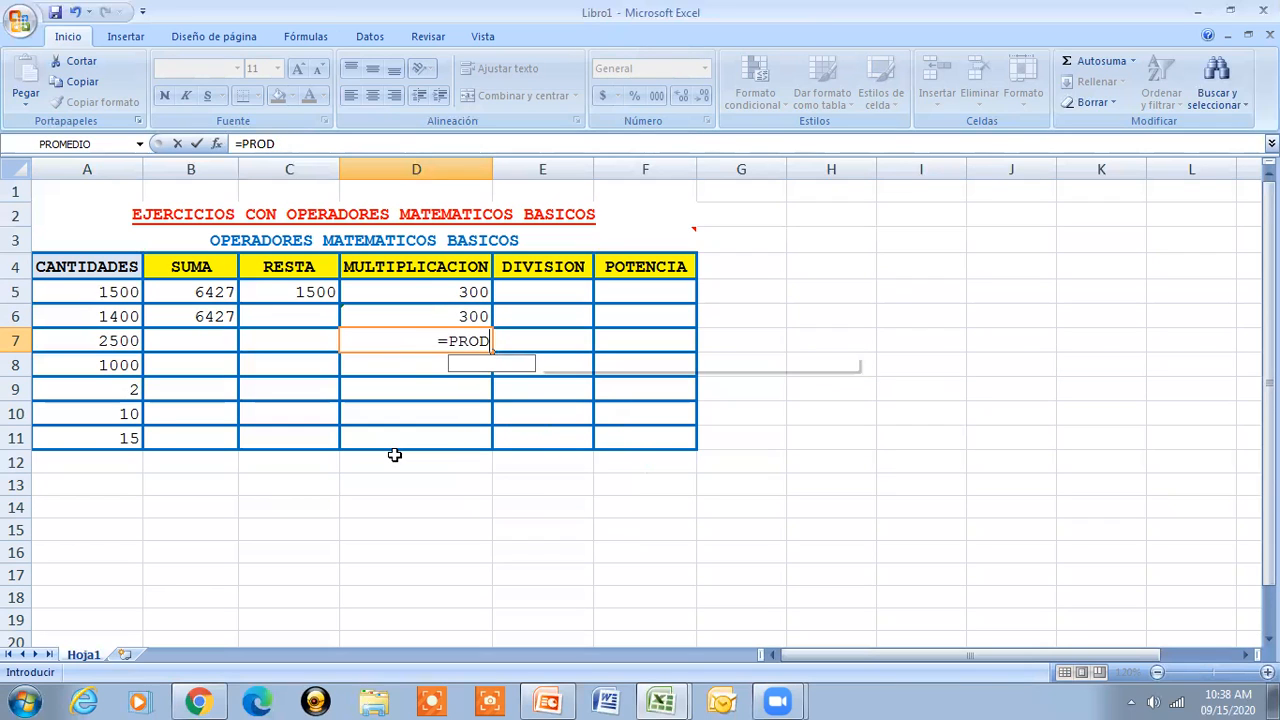
text(UCTO()
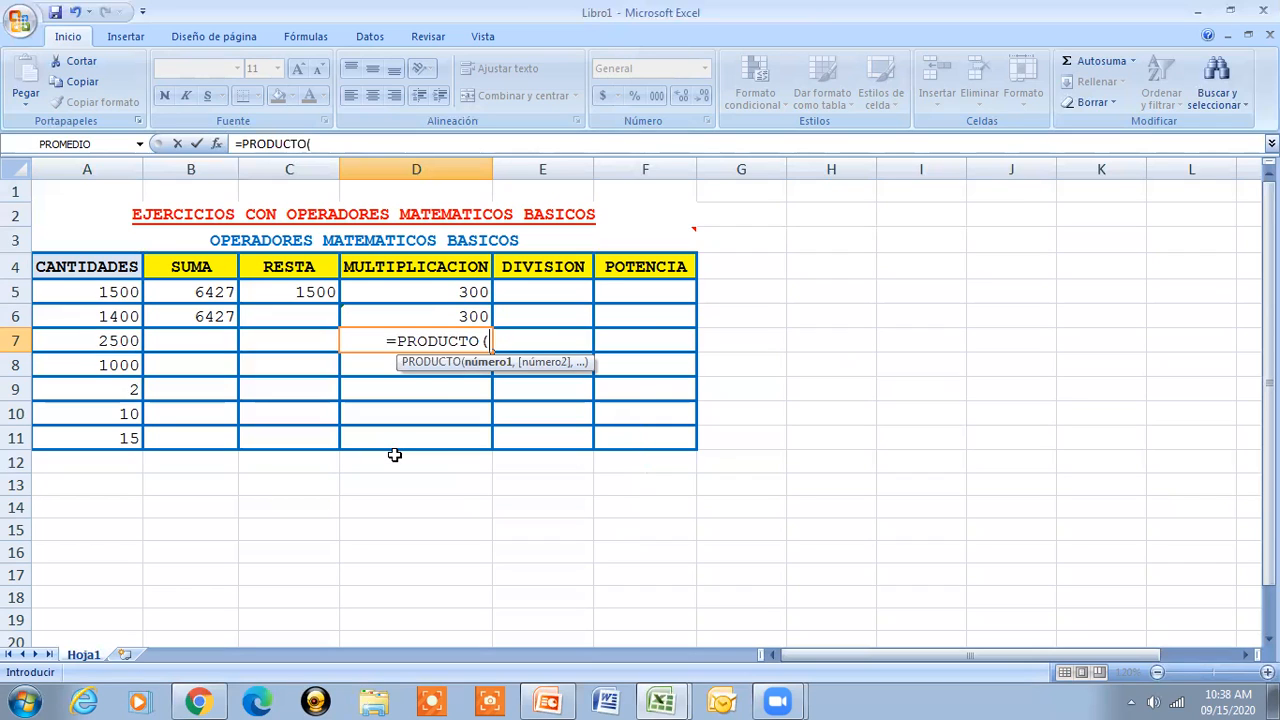
click(395, 455)
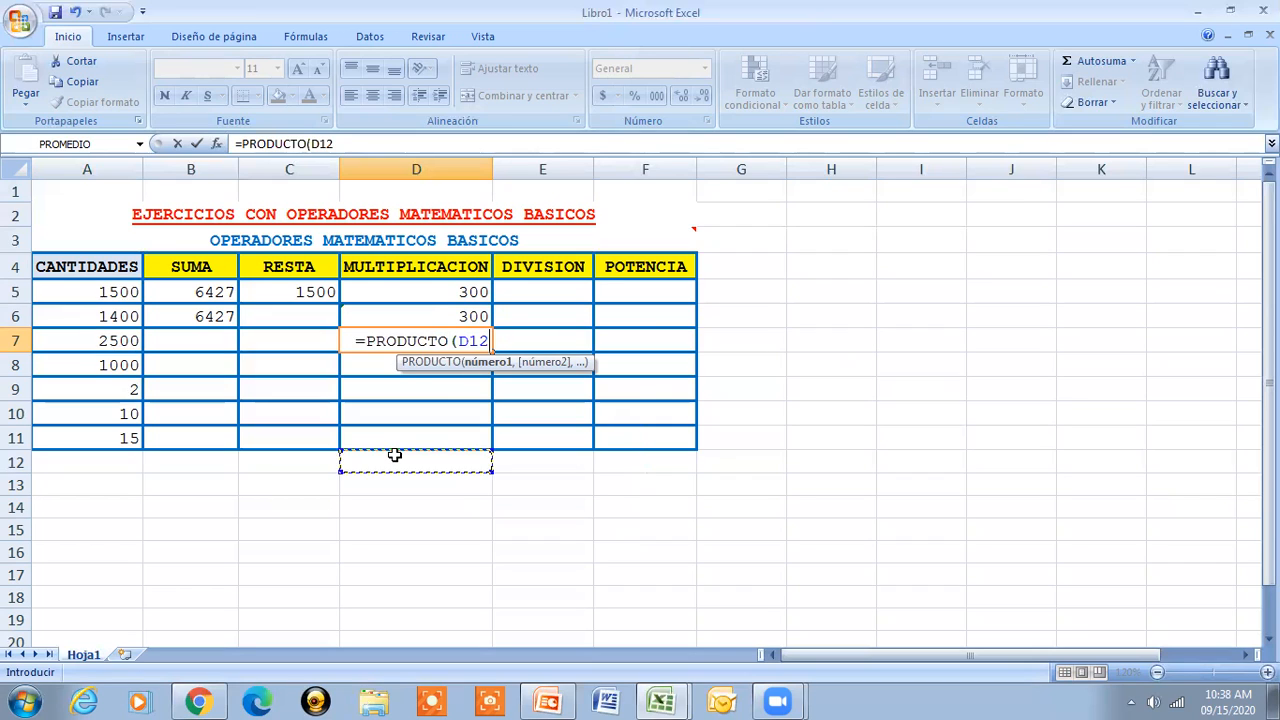
text(A9,)
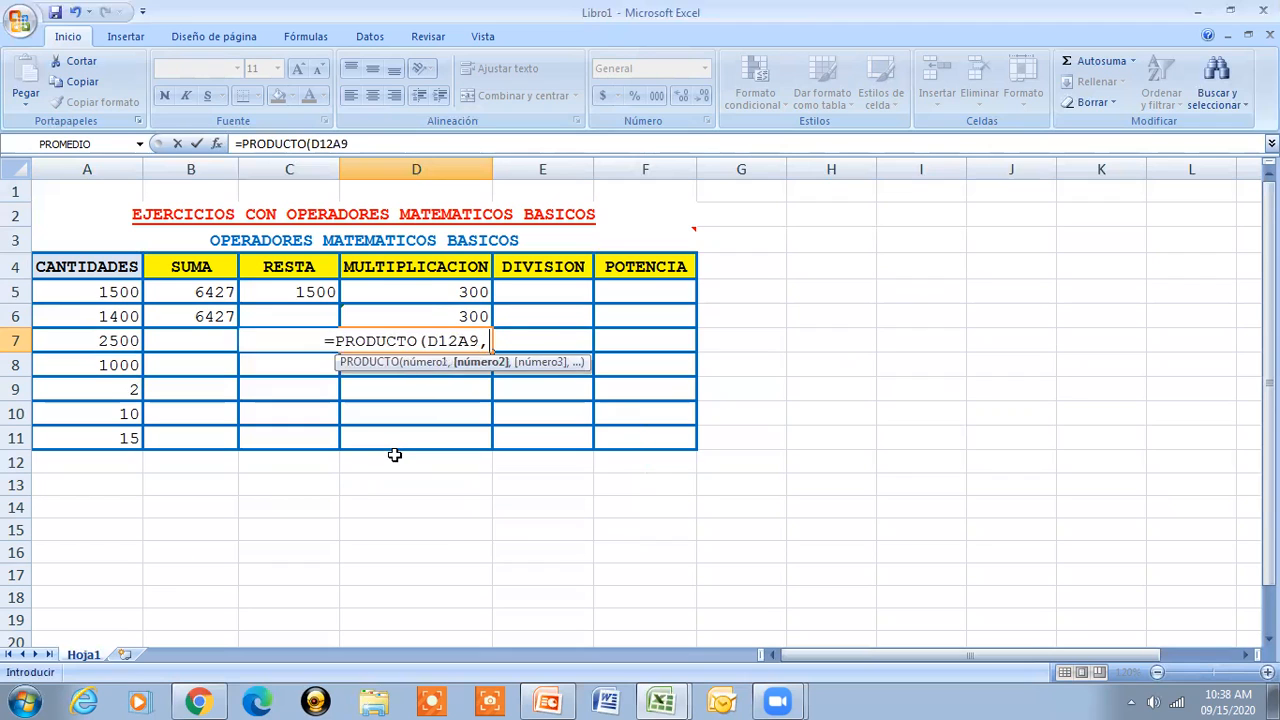
text(A10,A)
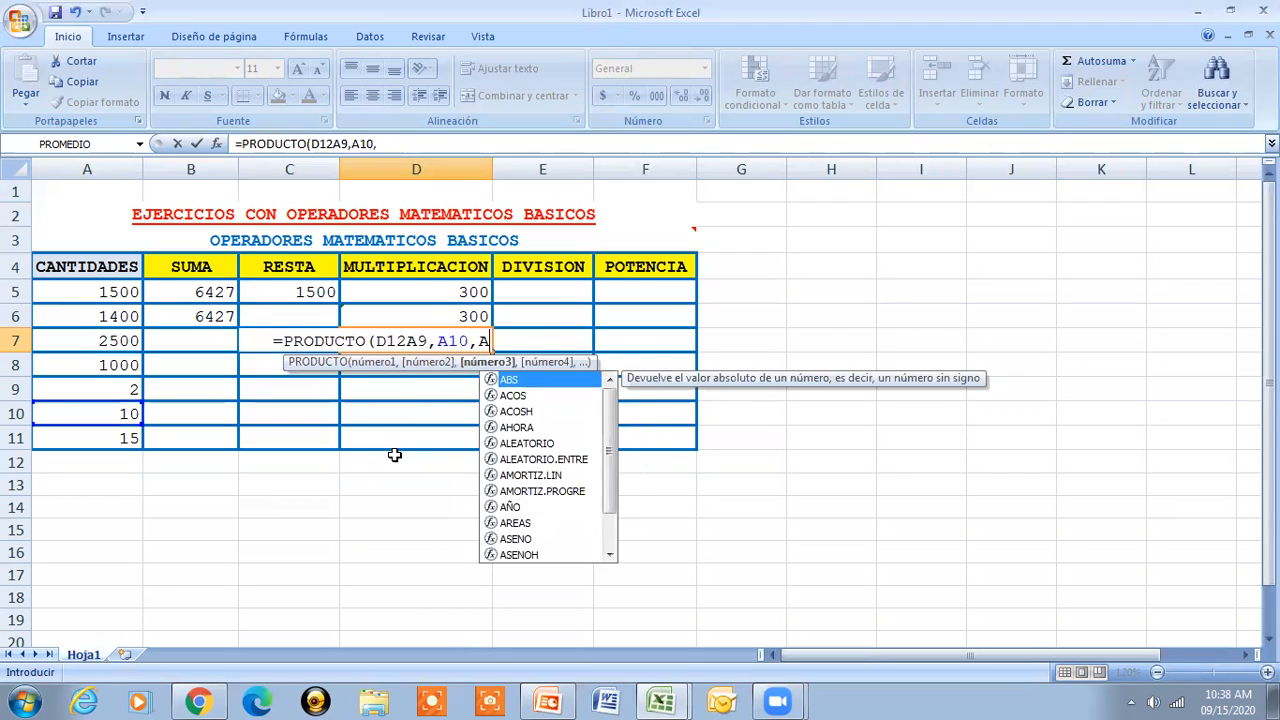
text(11))
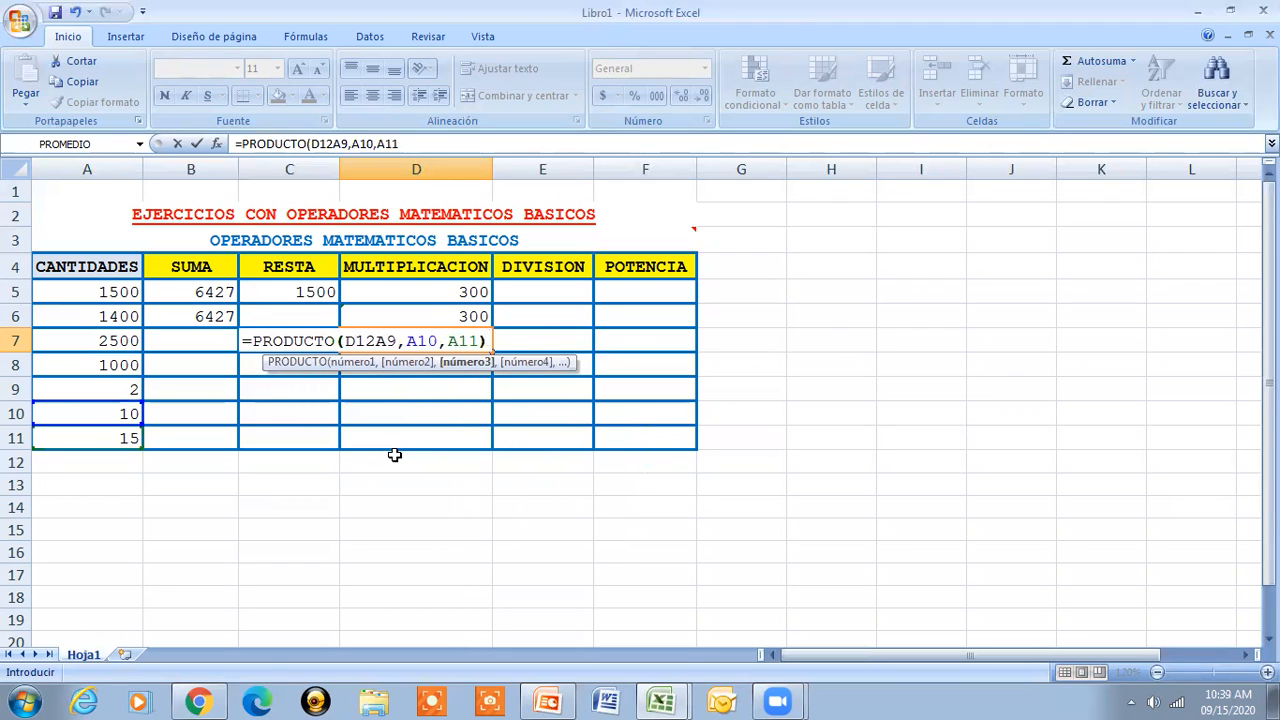
- Remove the stray D12 reference from D7's formula and enter it as =PRODUCTO(A9,A10,A11), then compare the formulas in D5 to D7
click(376, 341)
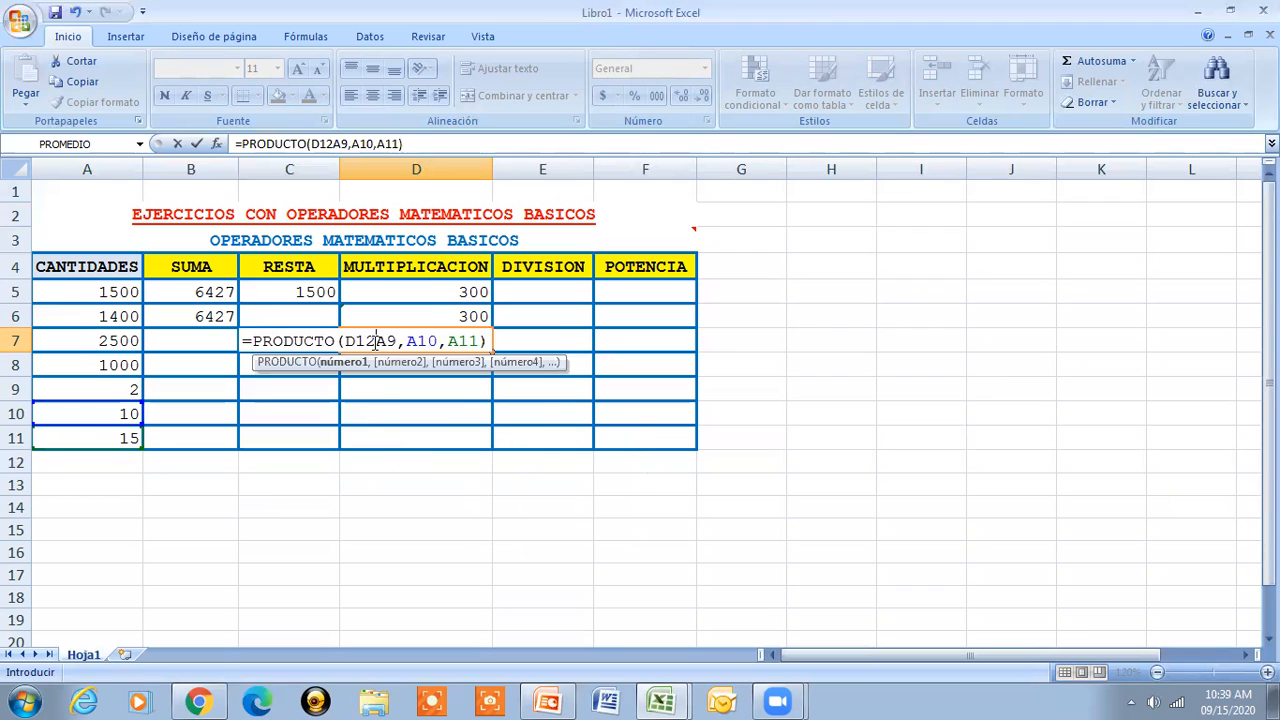
key(BackSpace)
key(BackSpace)
key(BackSpace)
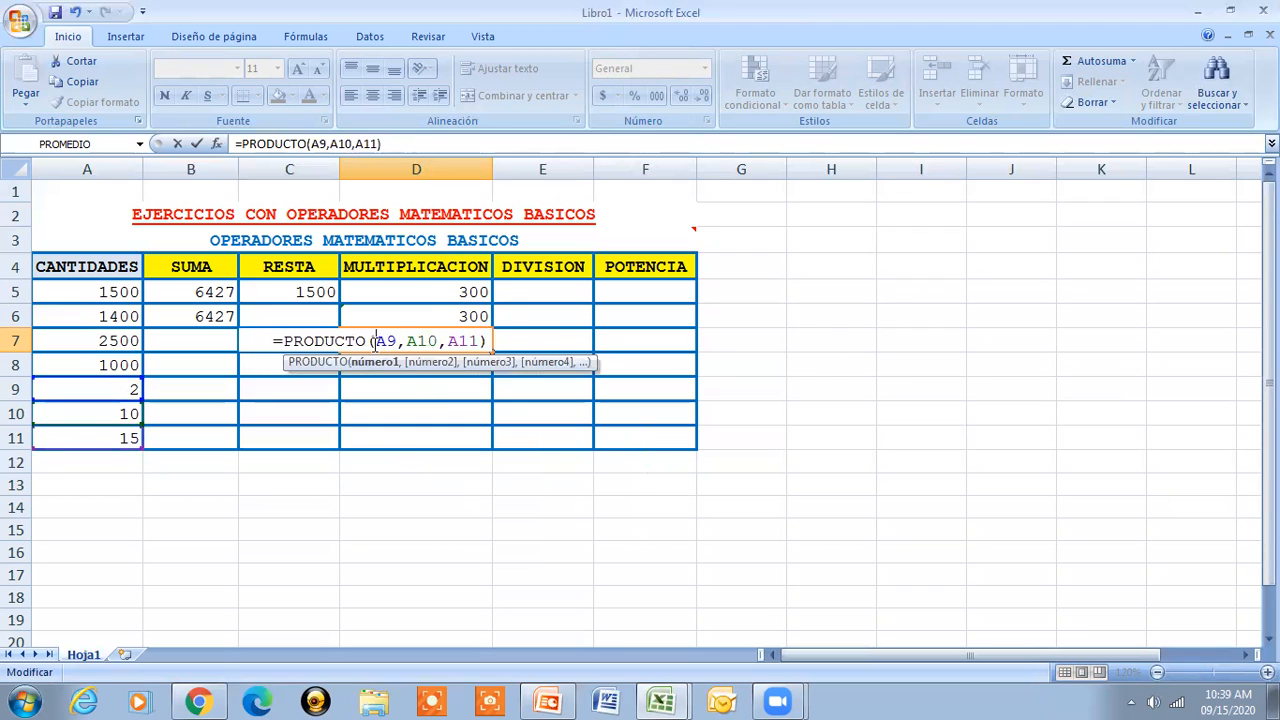
key(Return)
click(391, 342)
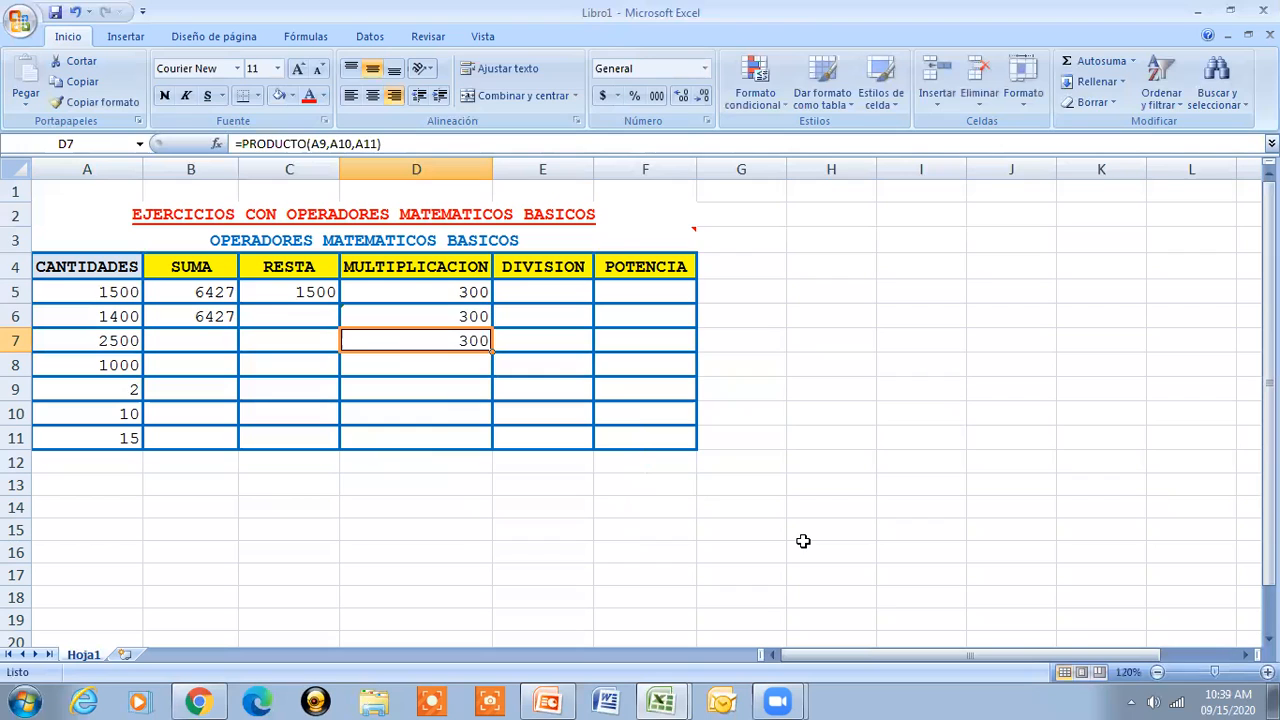
key(Up)
key(Up)
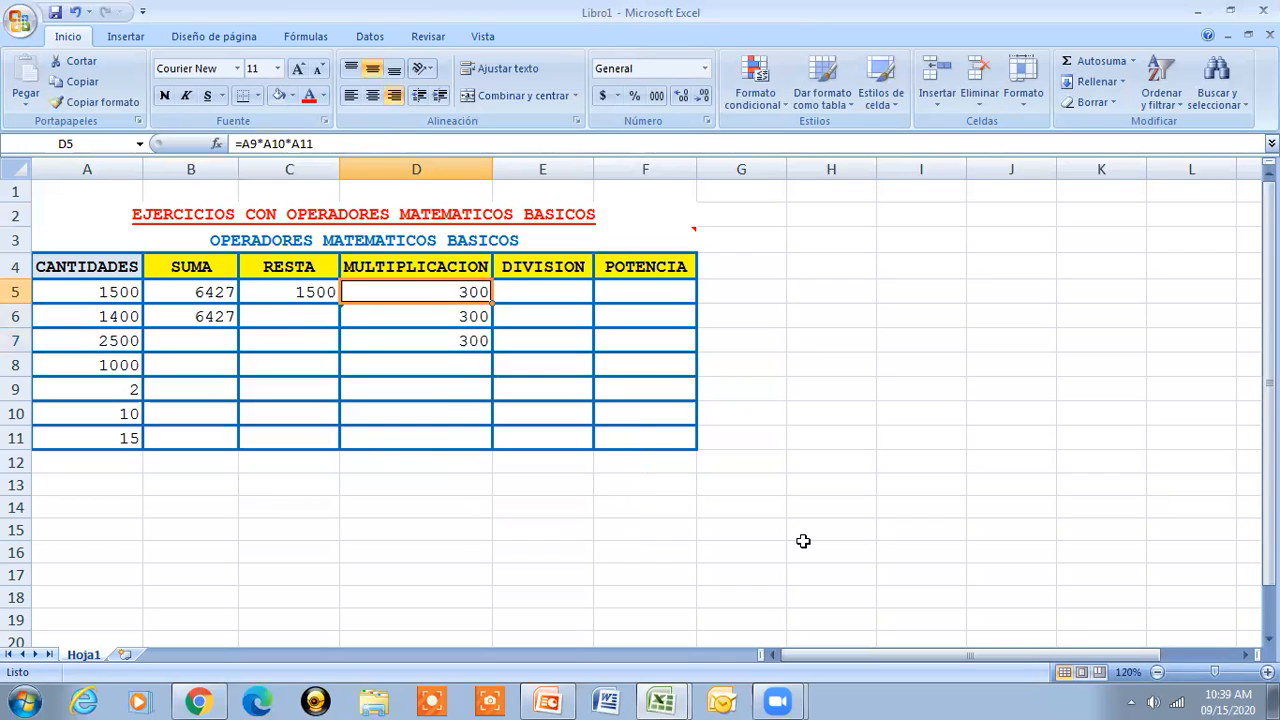
key(Down)
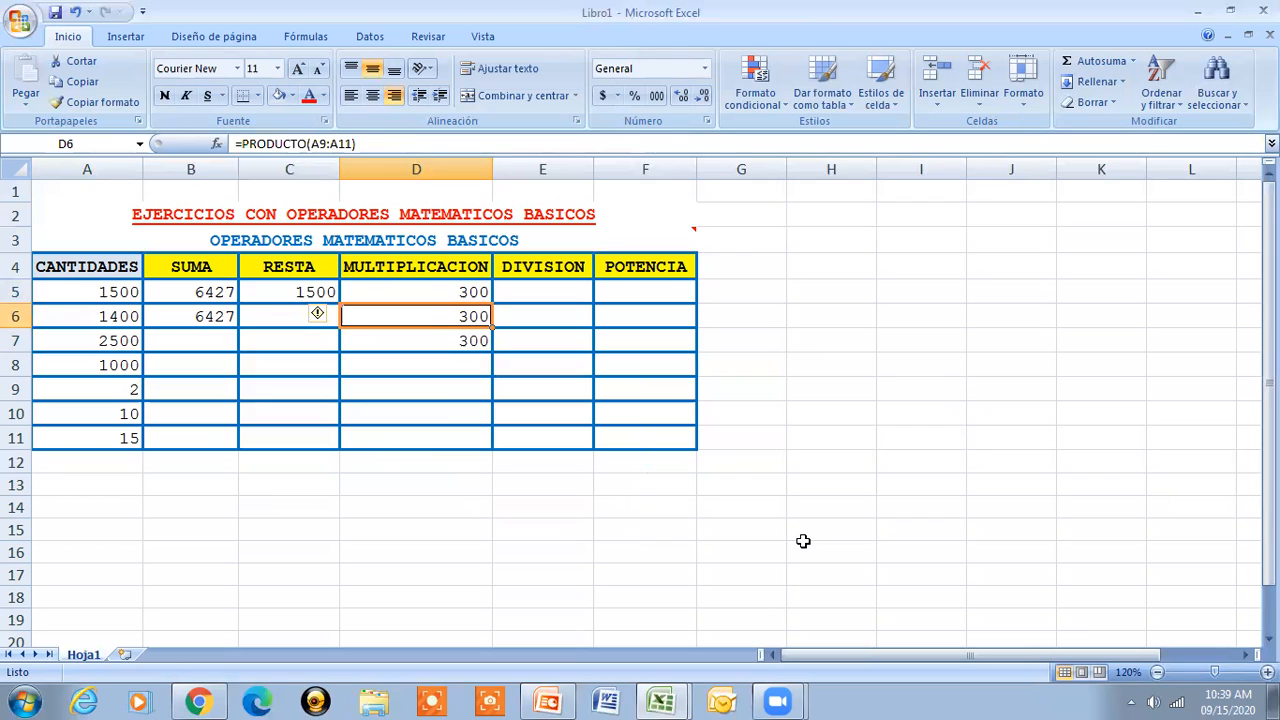
key(Down)
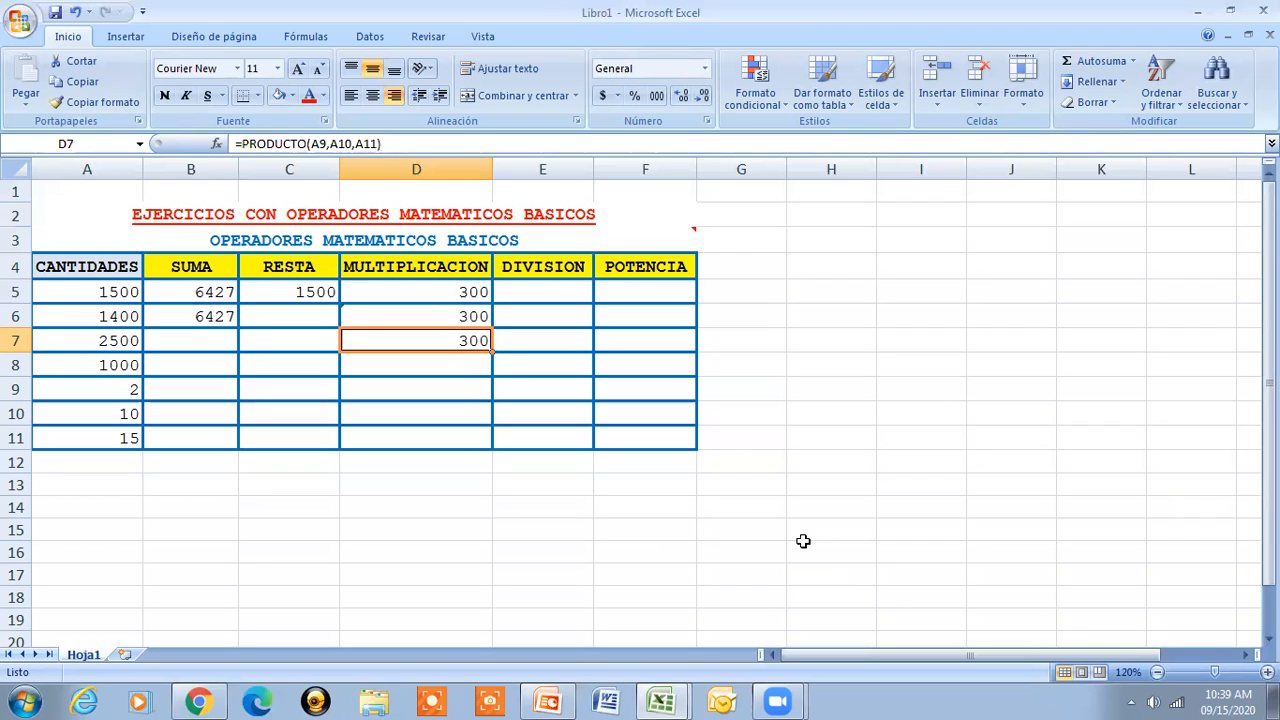
- Divide the first quantity by the one in A10 in cell E5 with the formula =A5/A10
key(Right)
key(Up)
key(Up)
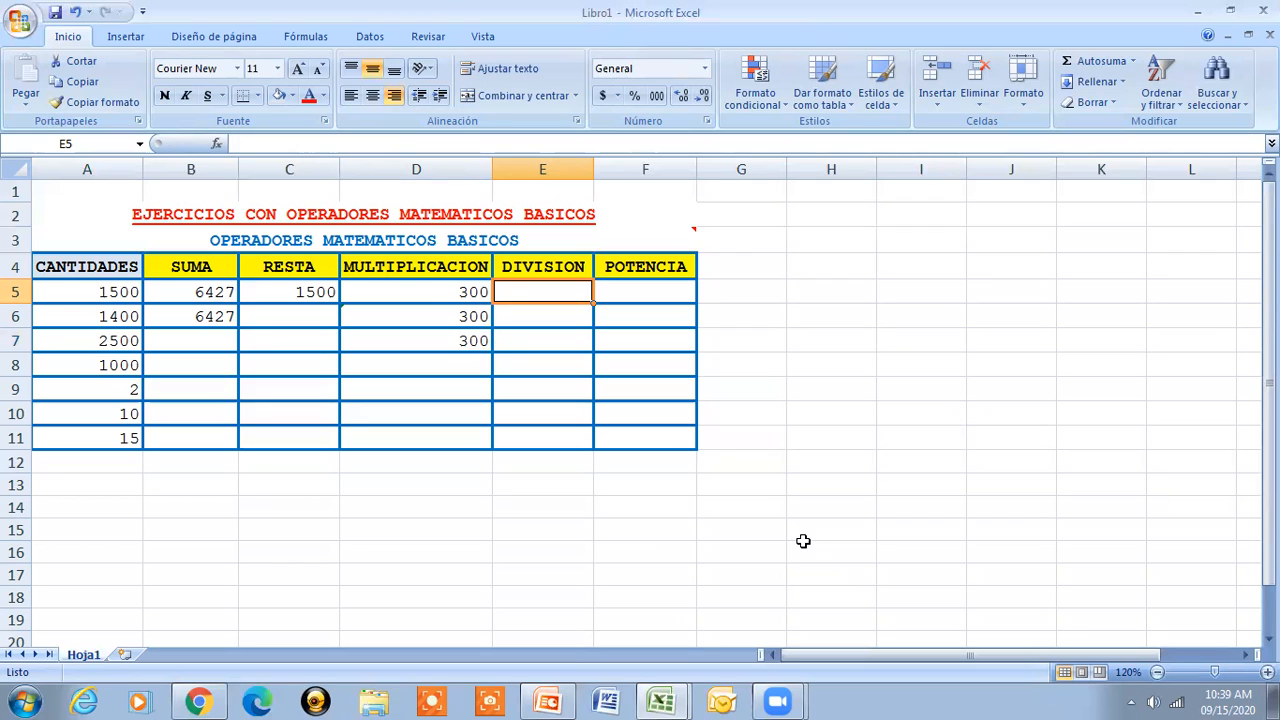
text(=)
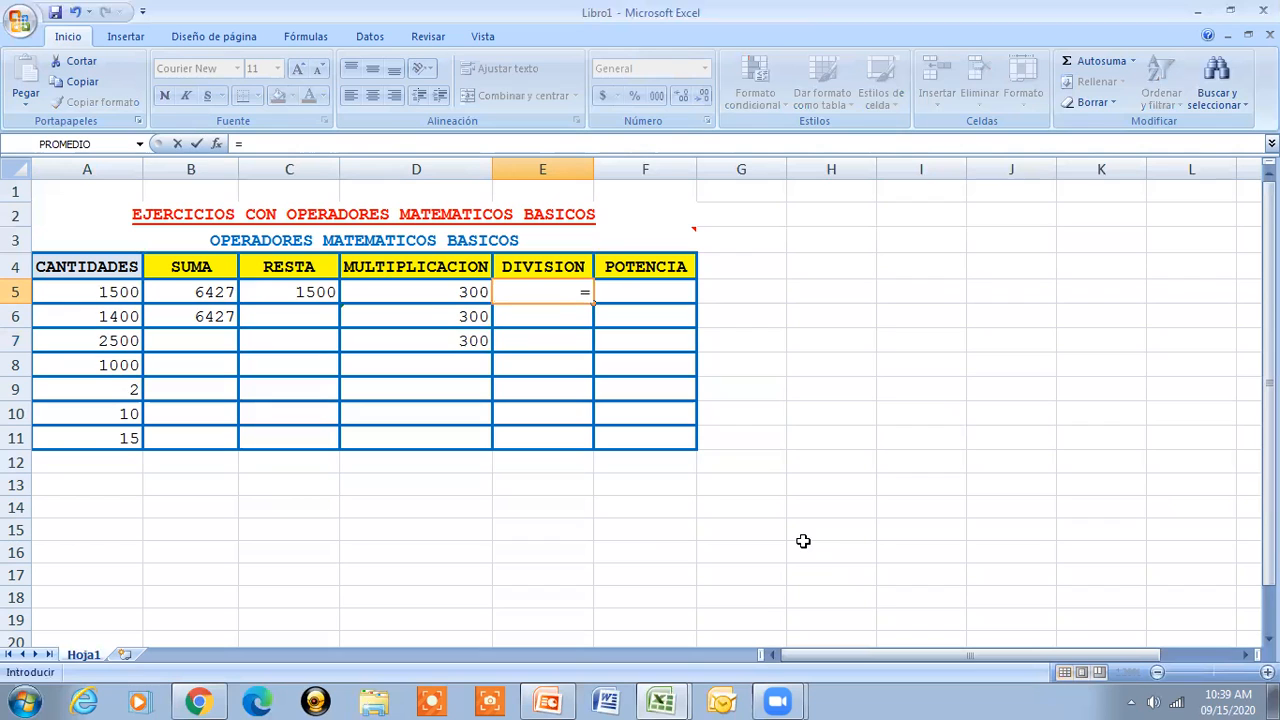
text(A5)
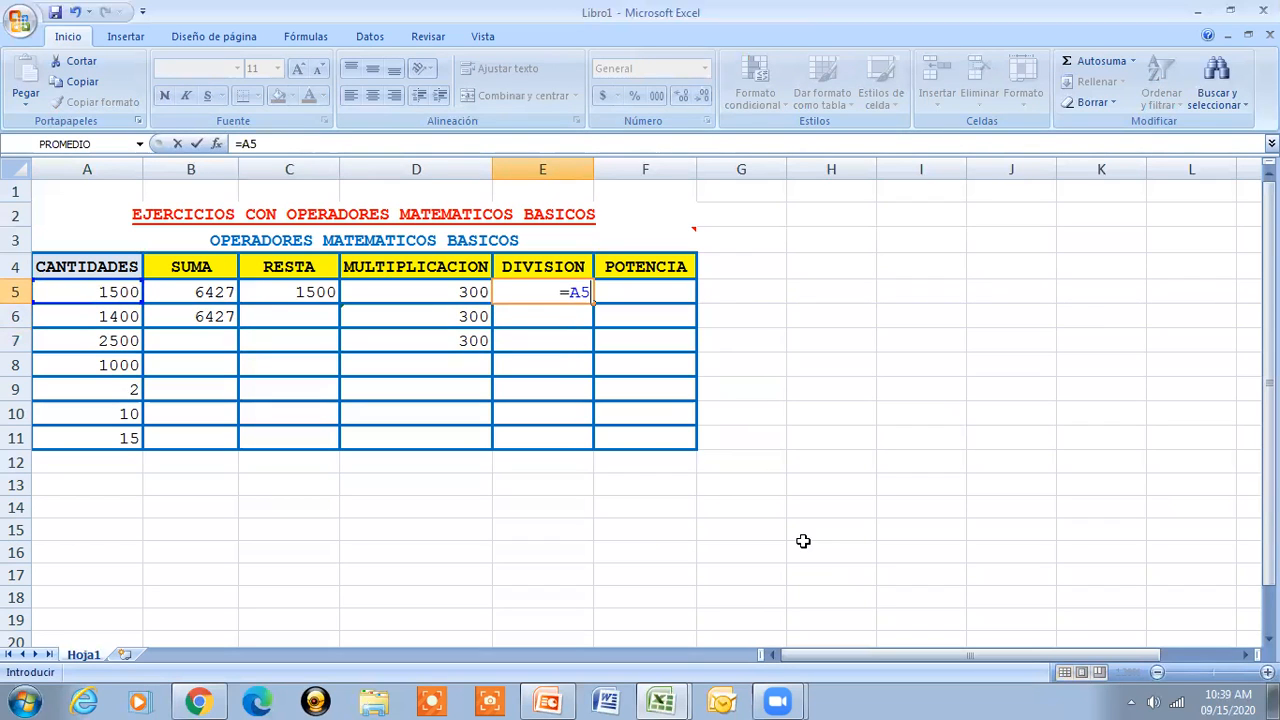
text(/A10)
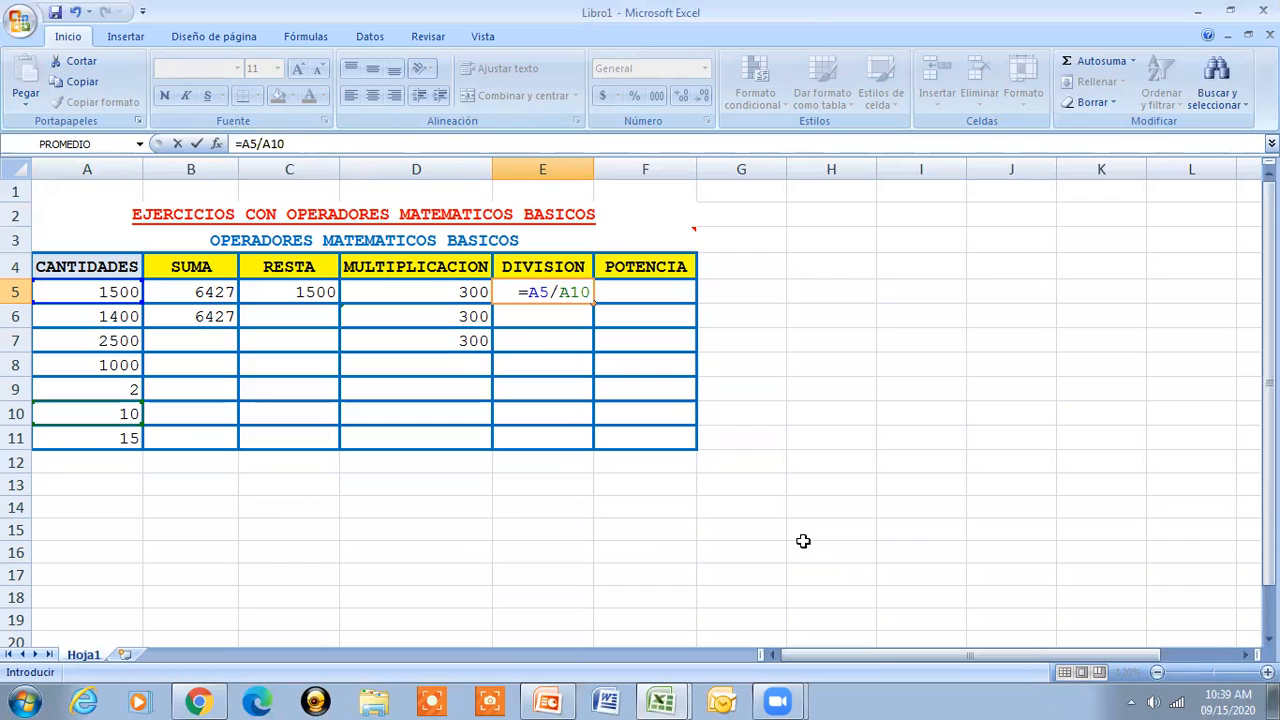
key(Return)
key(Up)
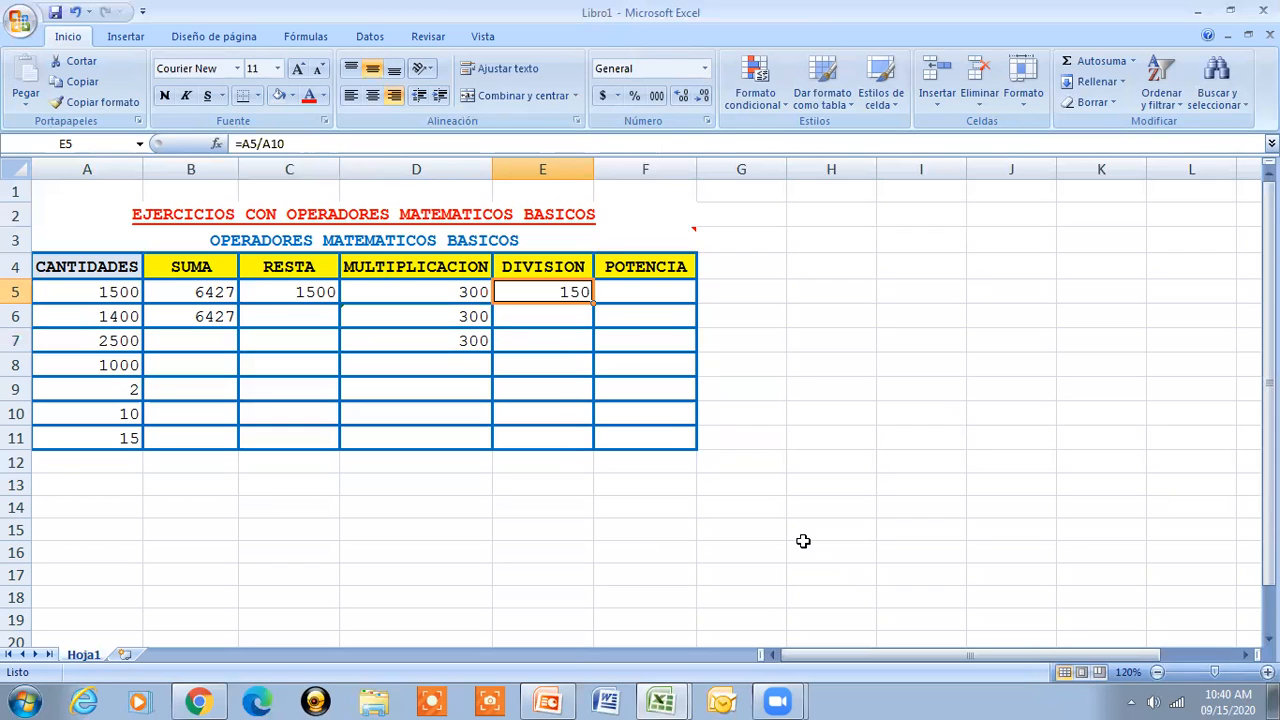
- Try to divide the same quantities in E6 with the formula =DIVISION(A5,A10), and clear the cell
key(Return)
text(=)
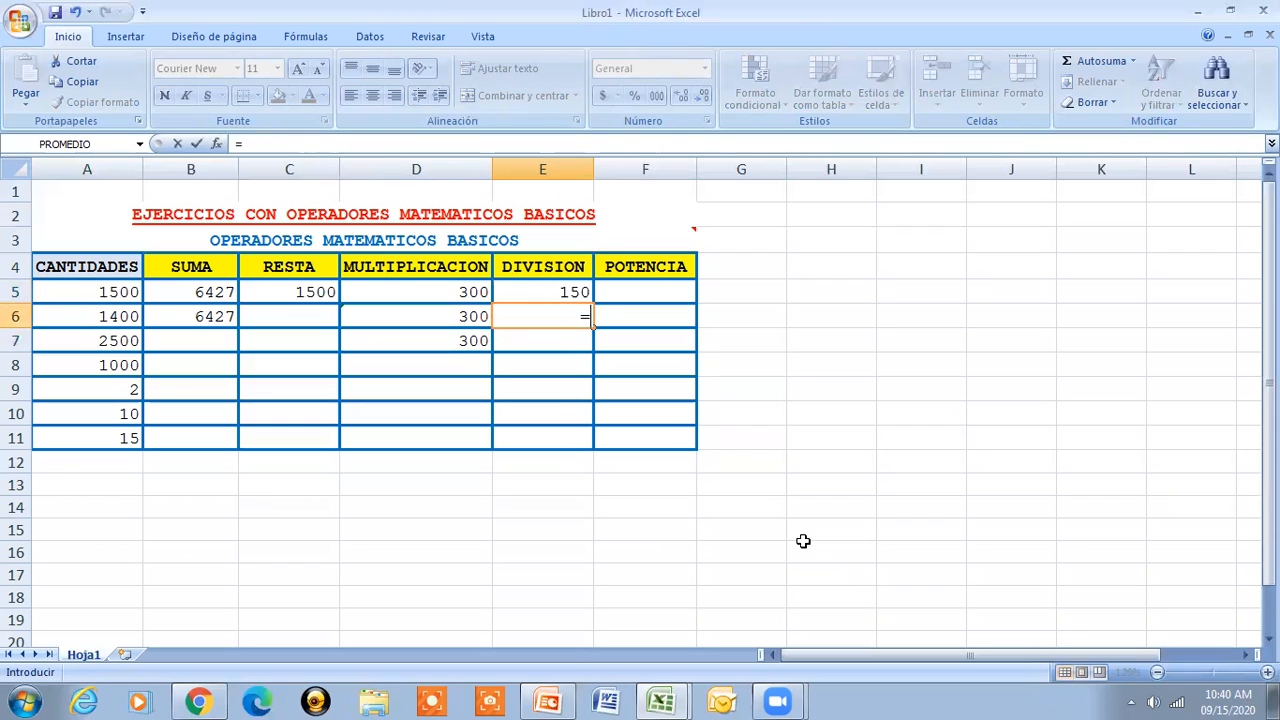
text(DIVISIPN)
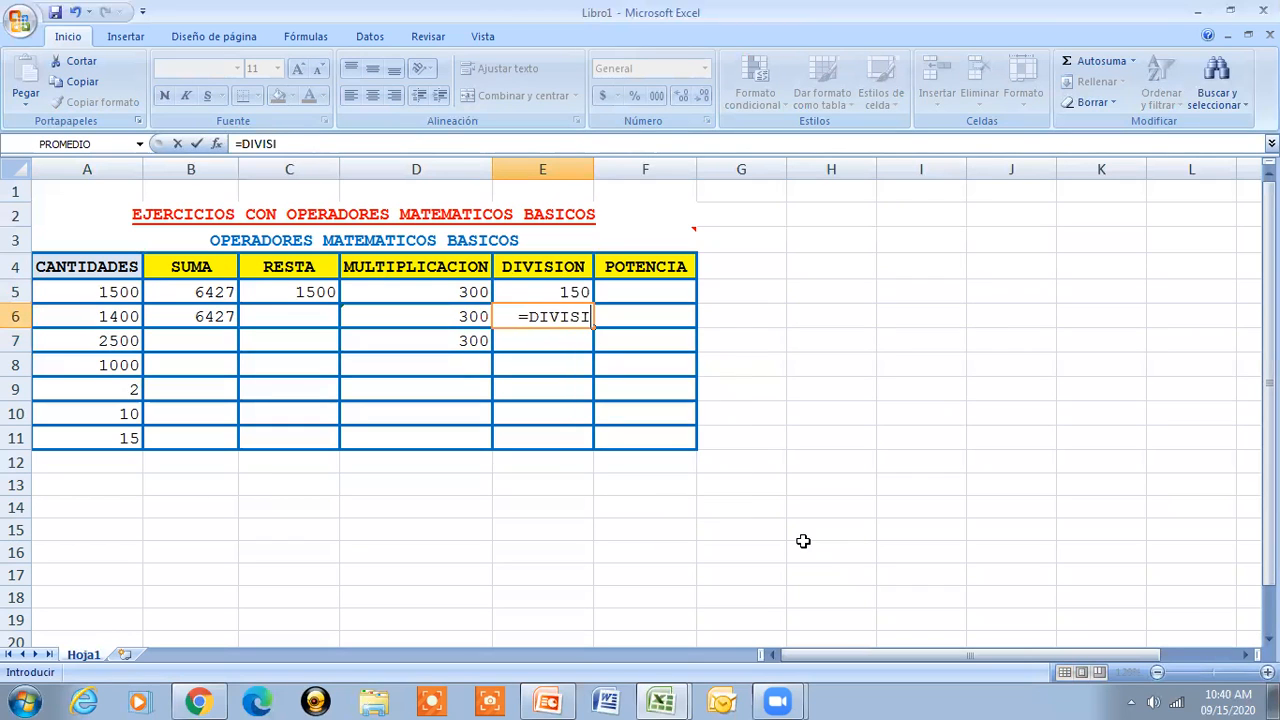
key(BackSpace)
key(BackSpace)
text(ON)
text(()
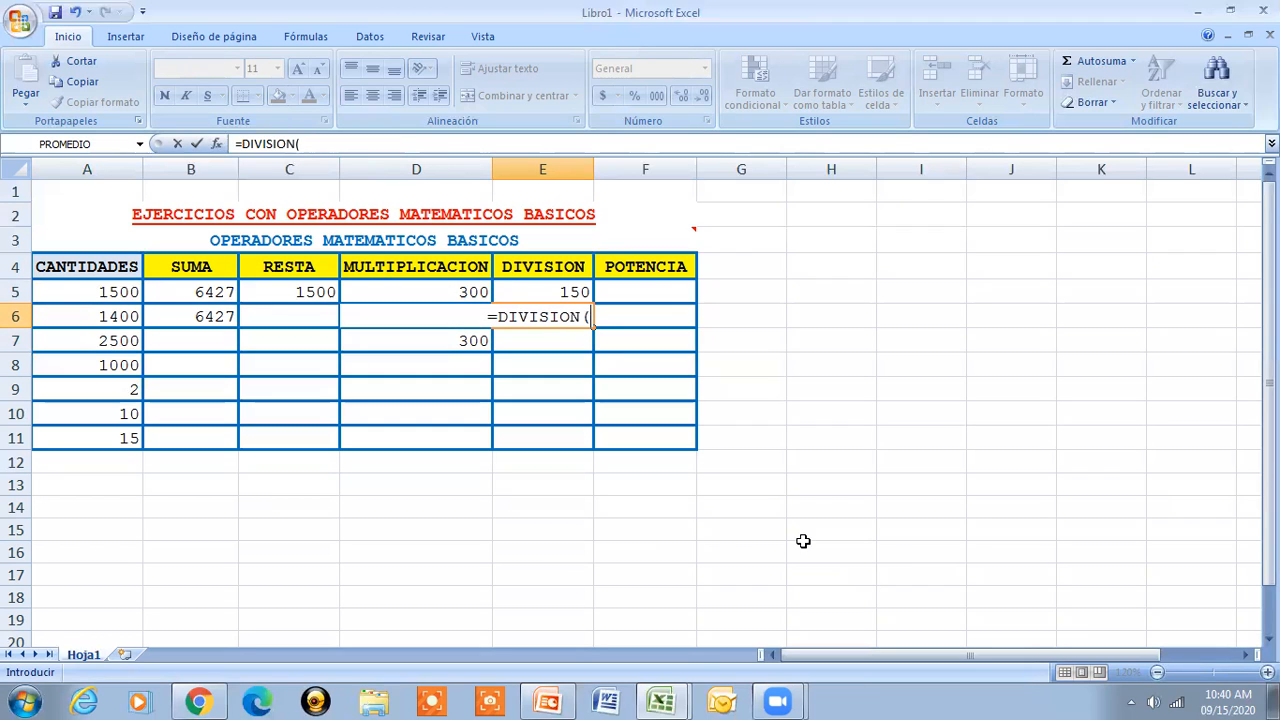
text(A)
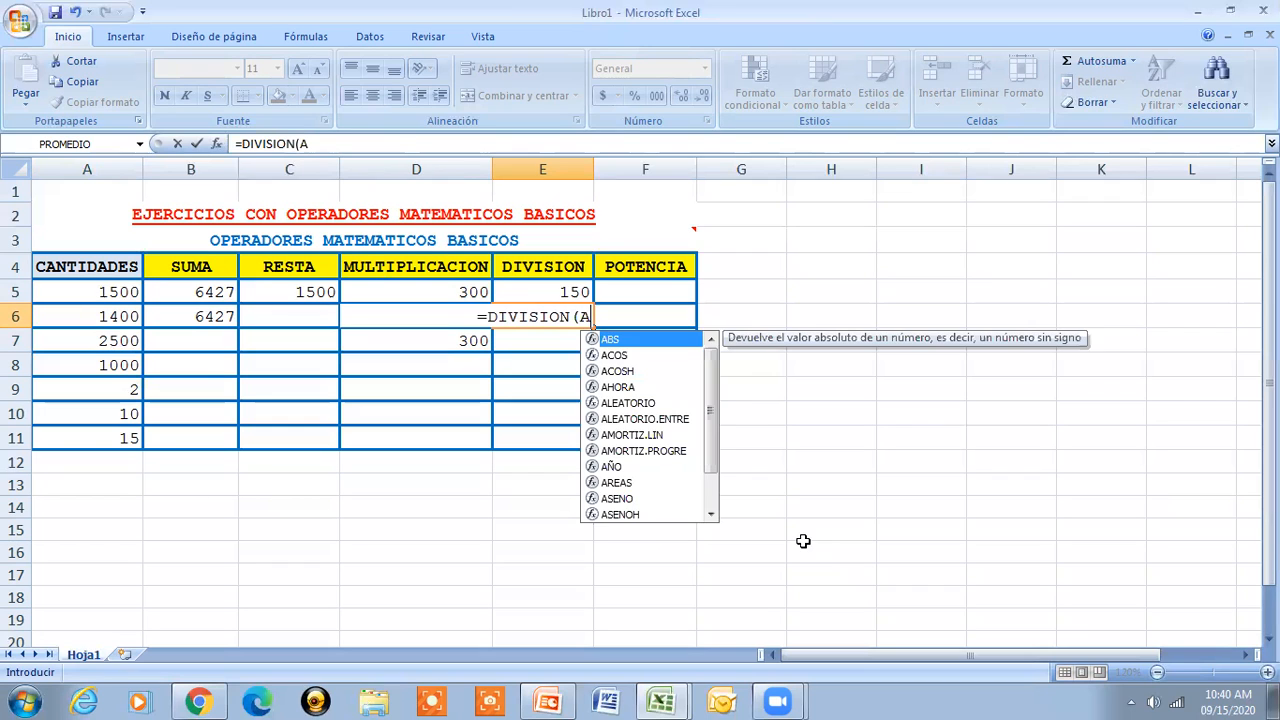
text(5,A10)
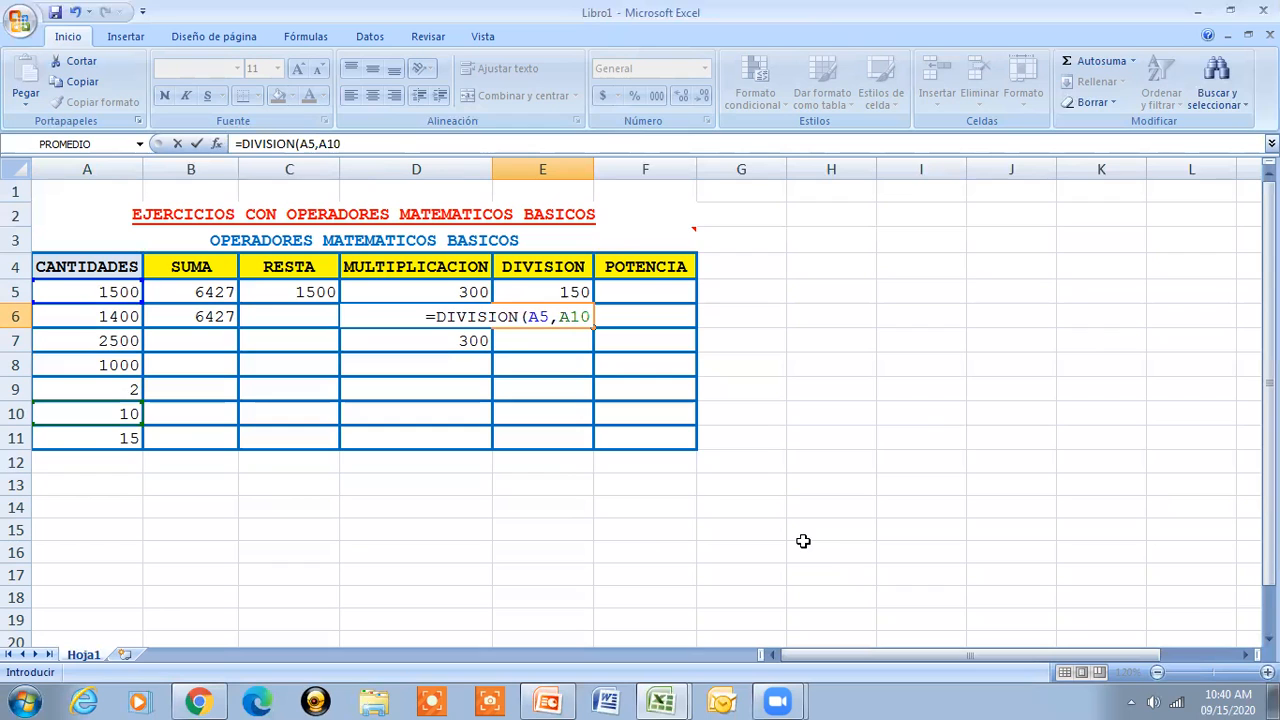
text())
key(Return)
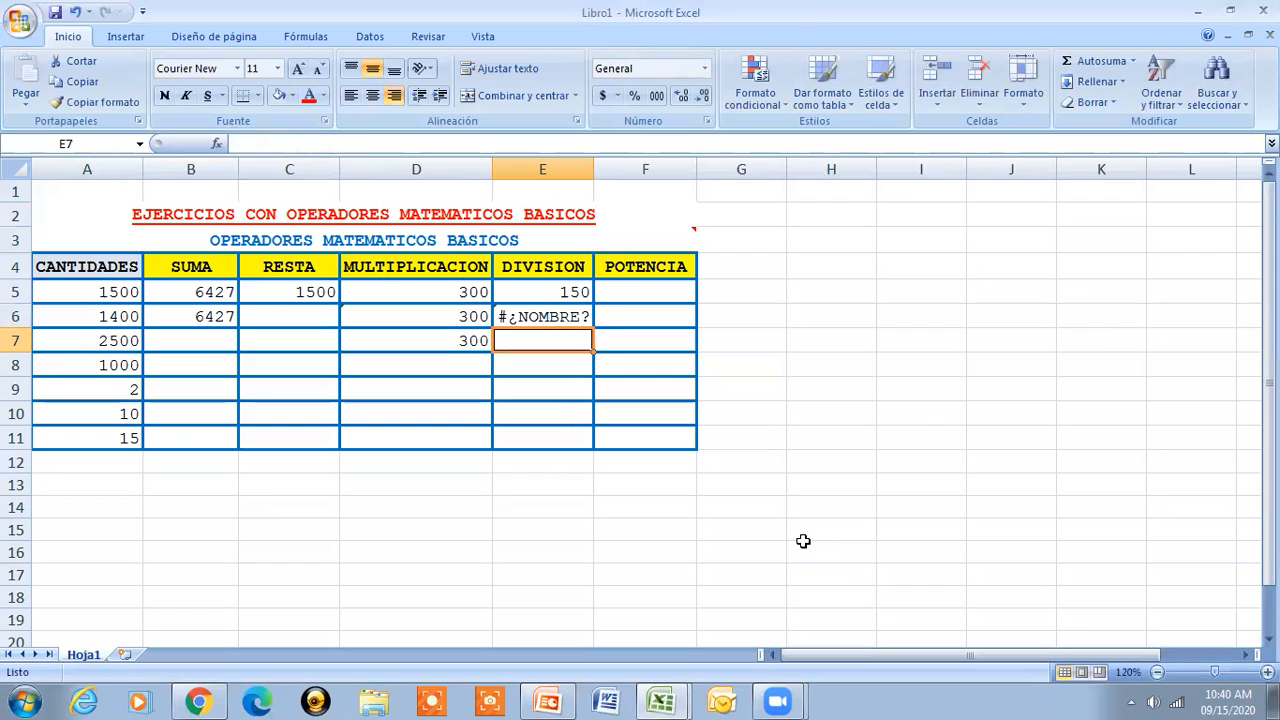
key(Up)
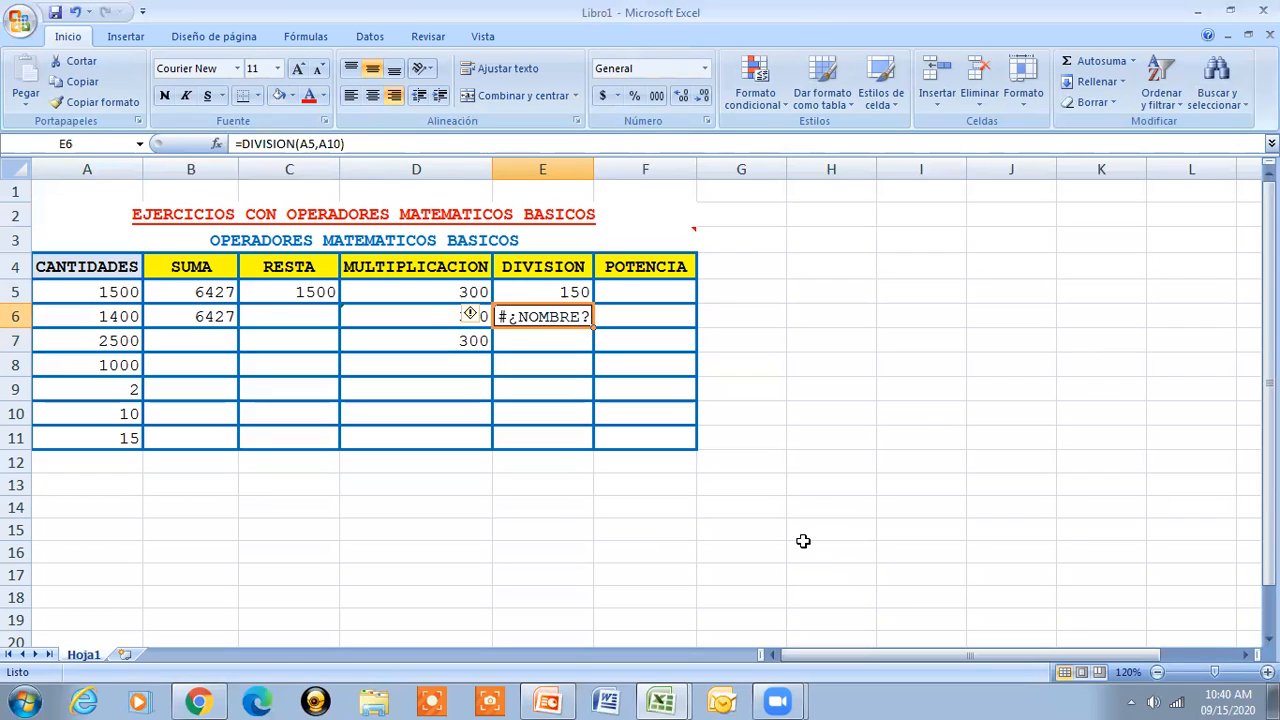
key(Delete)
- Raise the quantity in A10 to the power of A9 in cell F5 with the formula =A10^A9
key(Up)
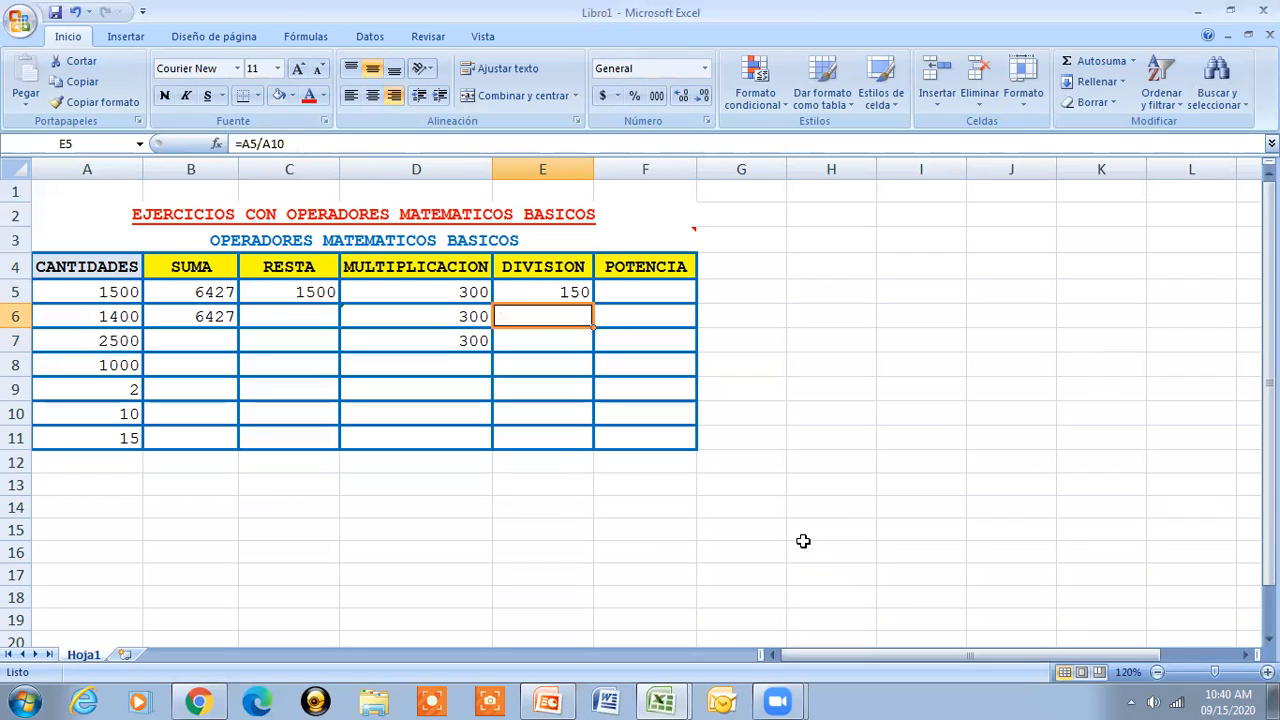
key(Right)
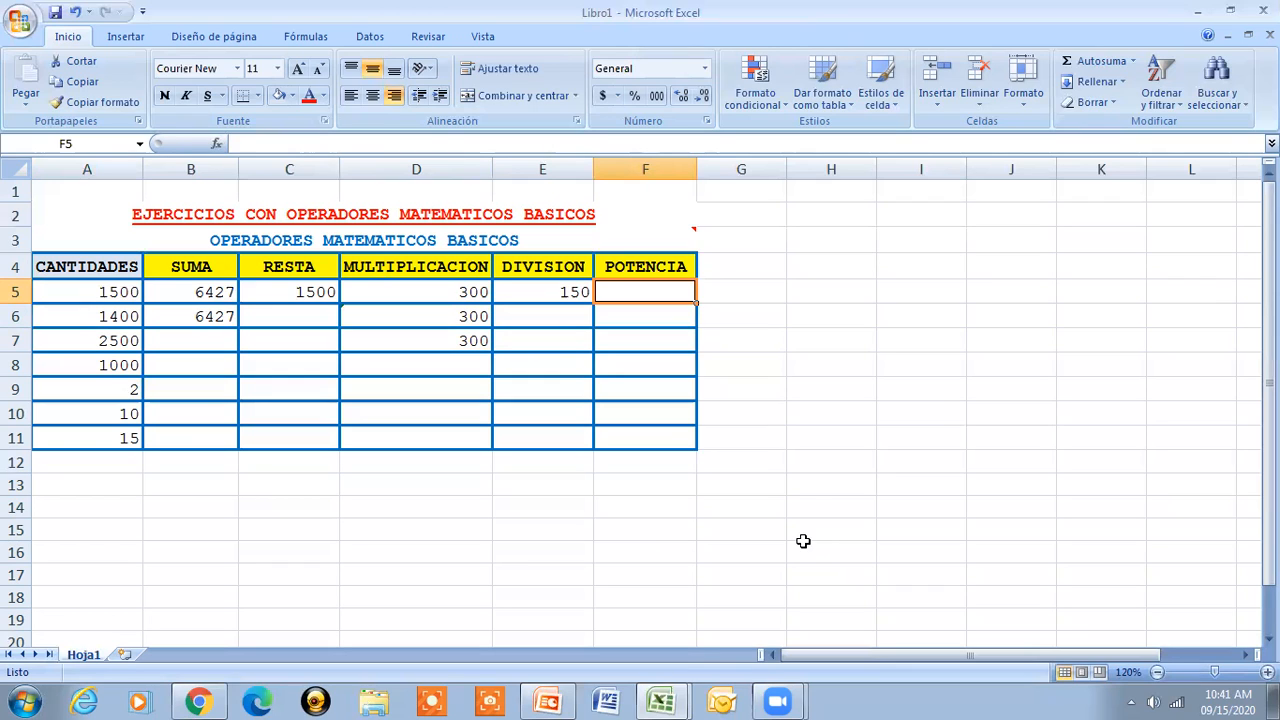
text(=)
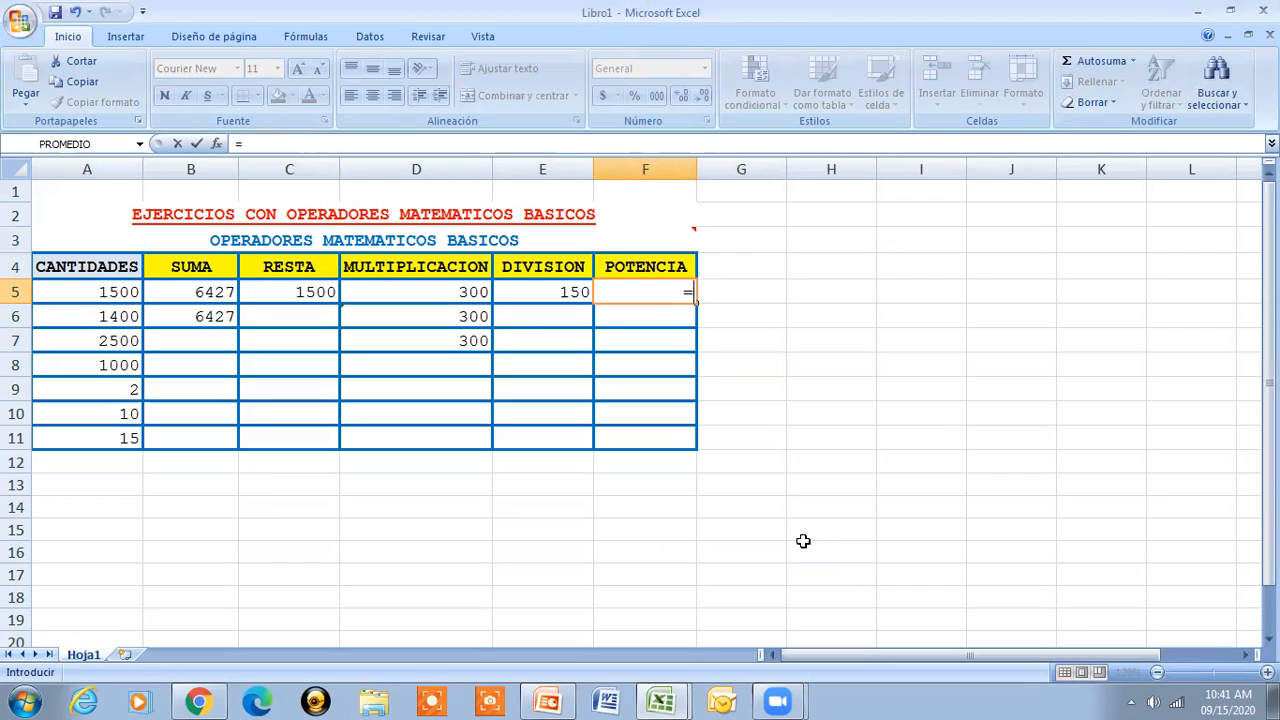
text(A10)
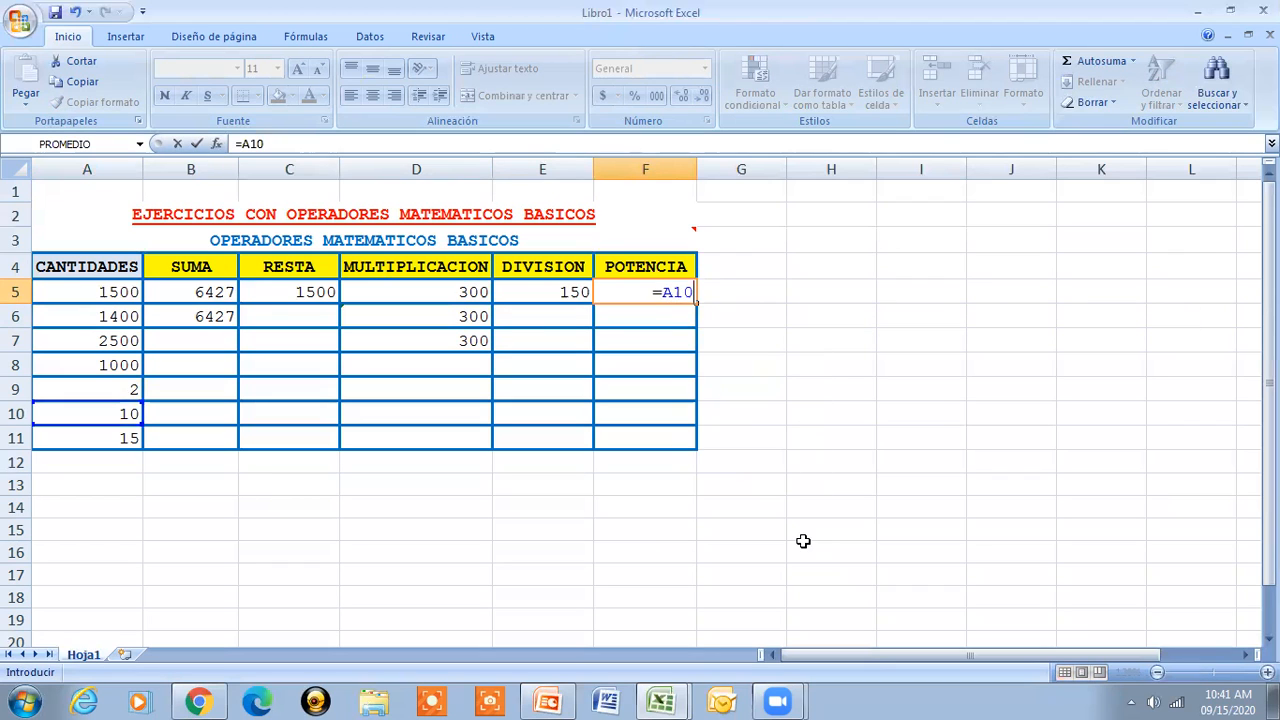
text(^A9)
key(Return)
key(Up)
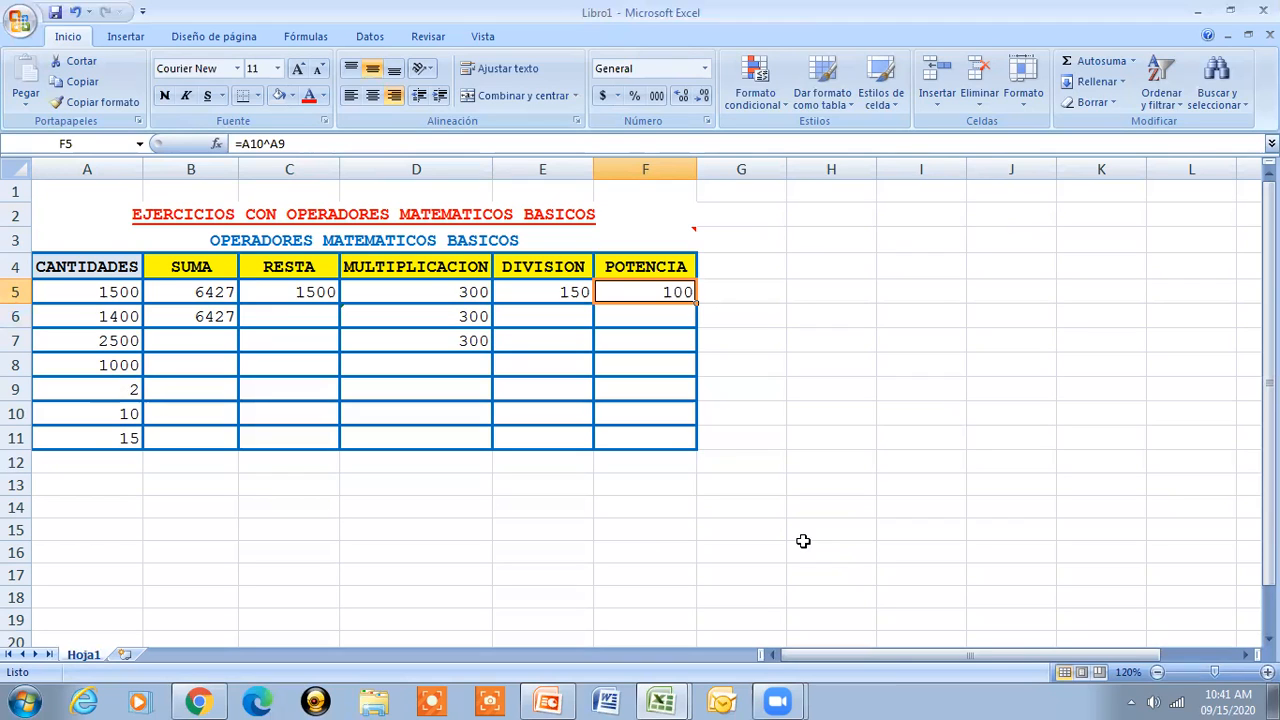
- Insert the circumflex accent symbol (^) into cell H5 from the symbol table
key(Right)
key(Right)
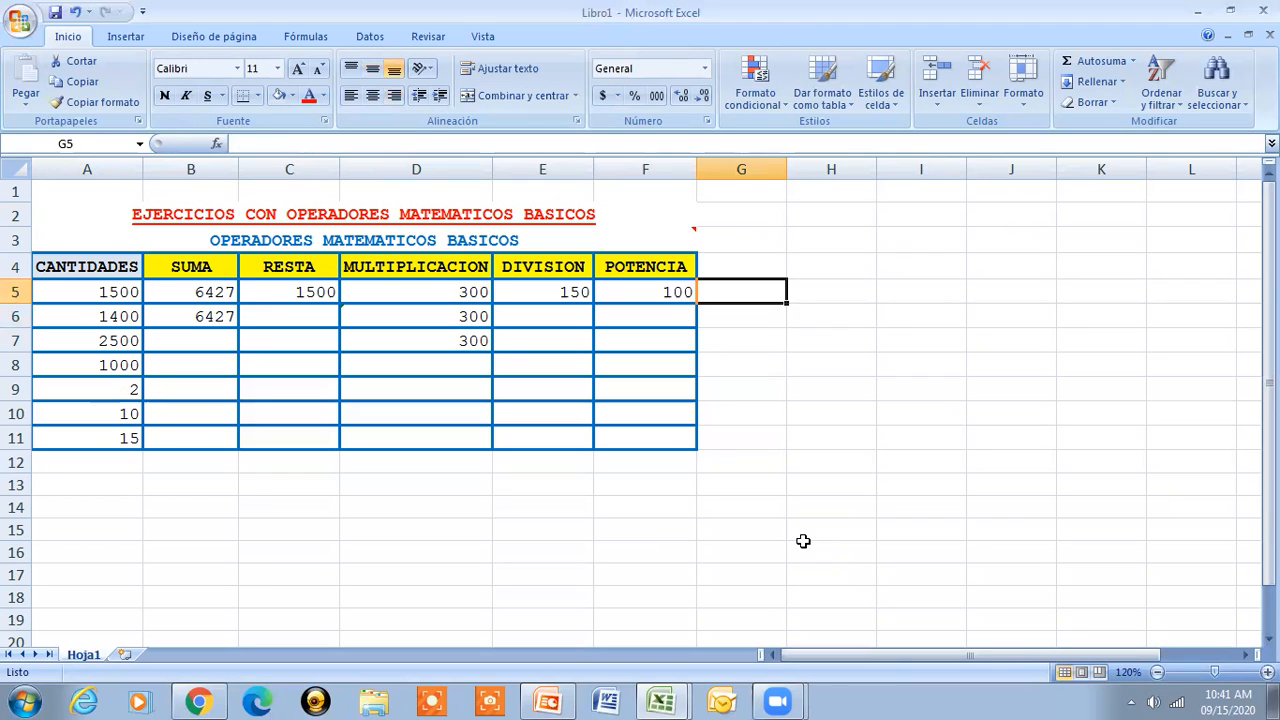
click(126, 40)
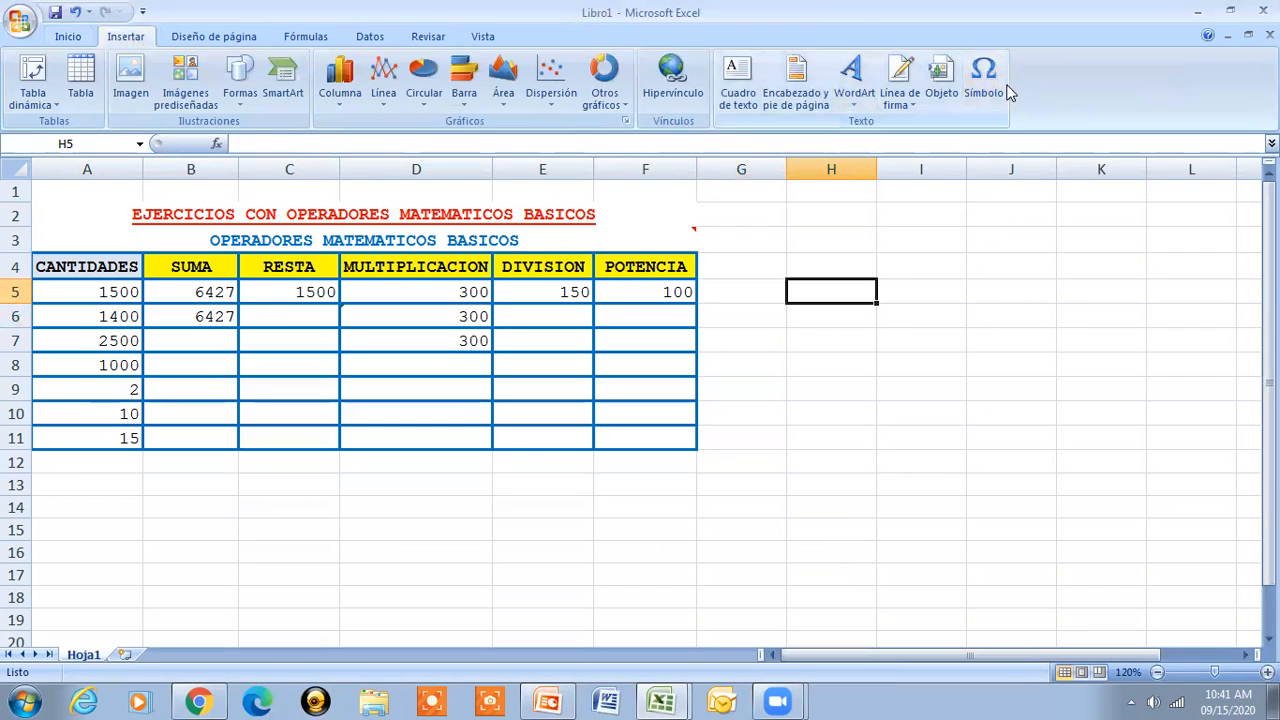
click(975, 96)
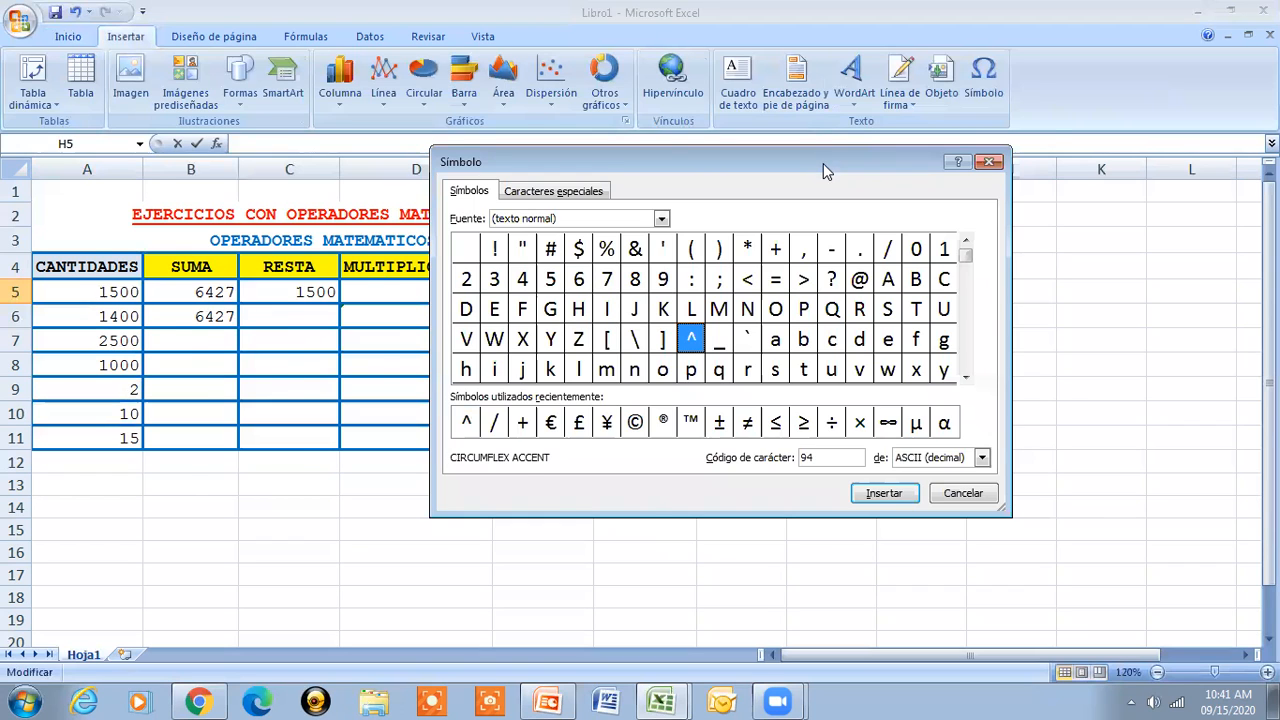
drag(824, 165, 506, 201)
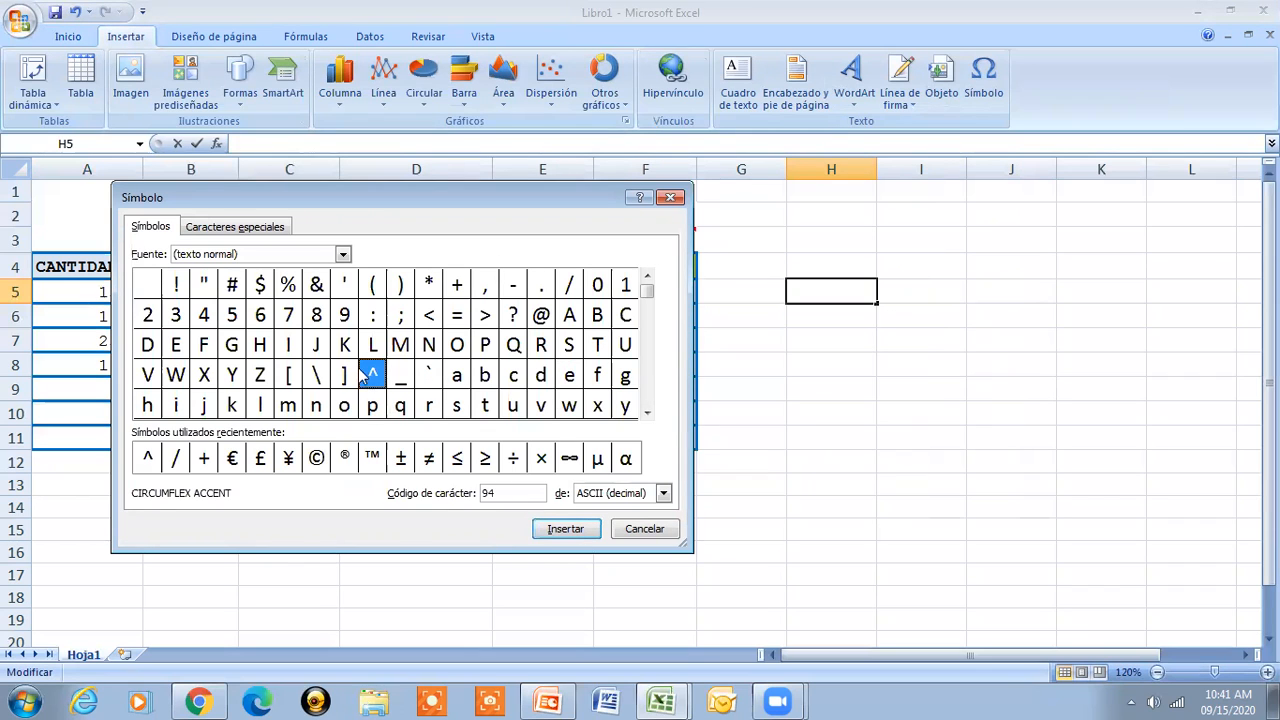
click(558, 530)
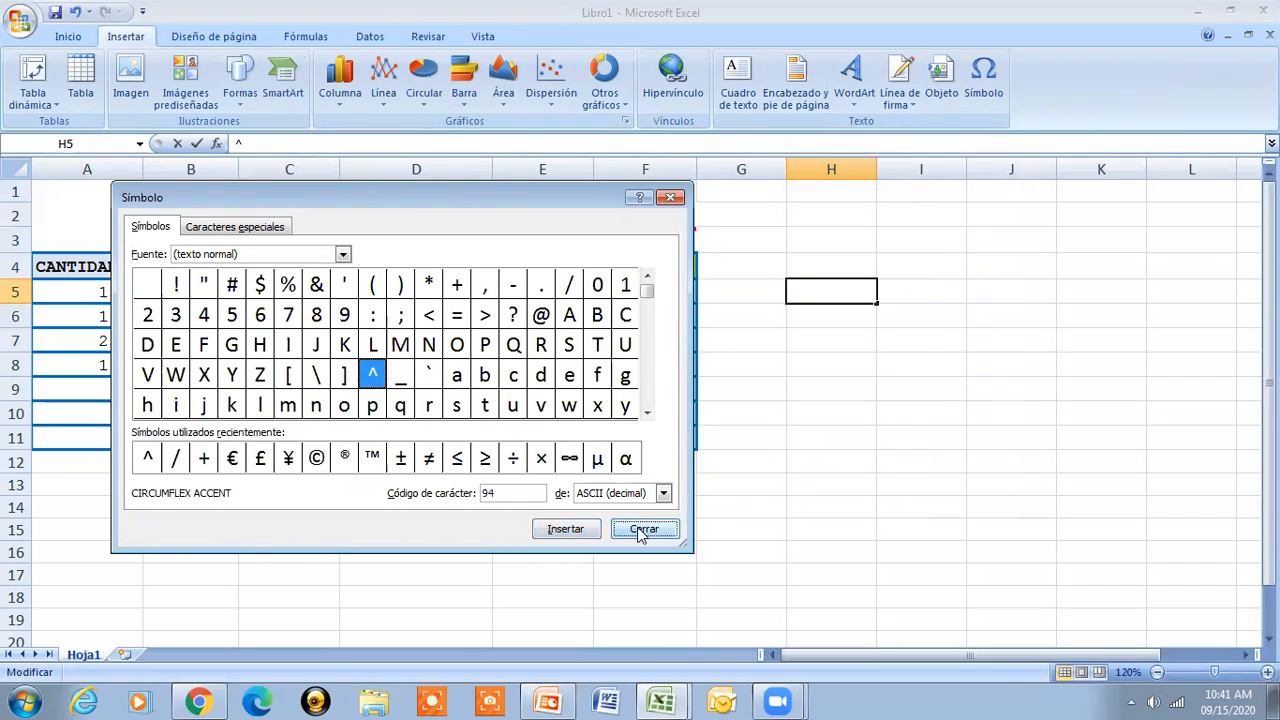
click(643, 531)
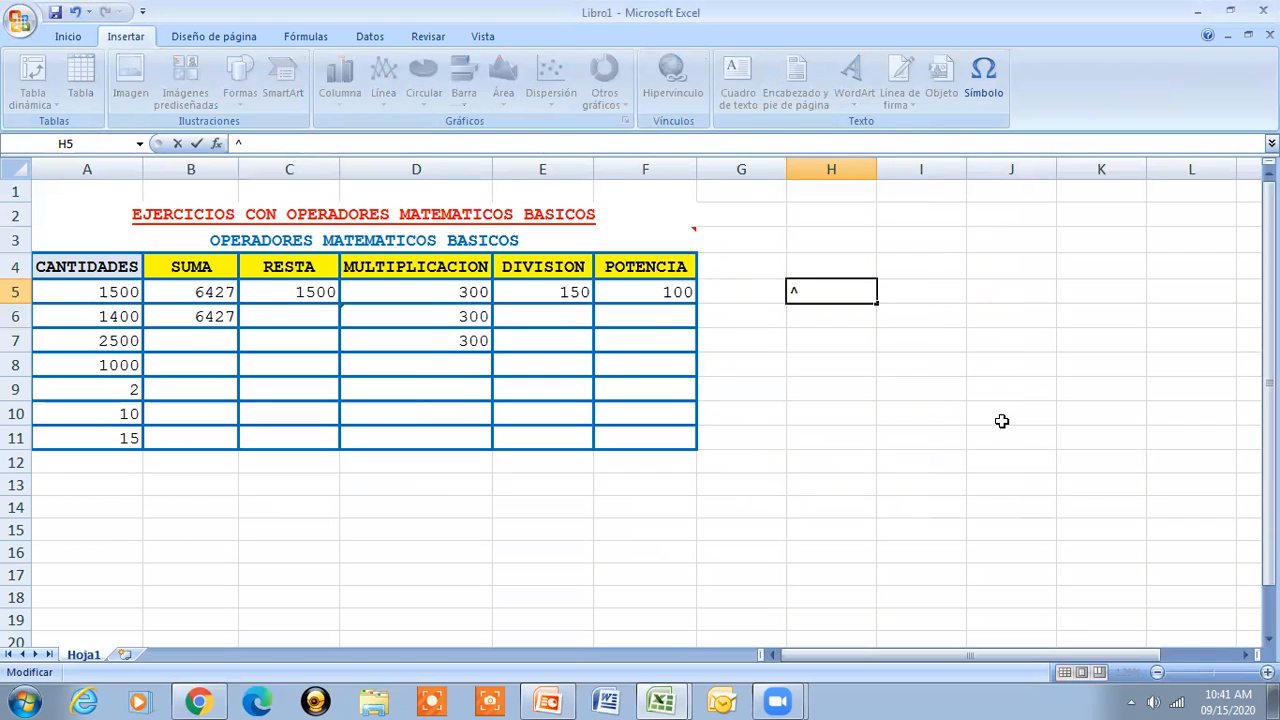
- Put an equals sign before the ^ in H5, and discard the cell entry
key(Home)
text(+)
key(BackSpace)
text(=)
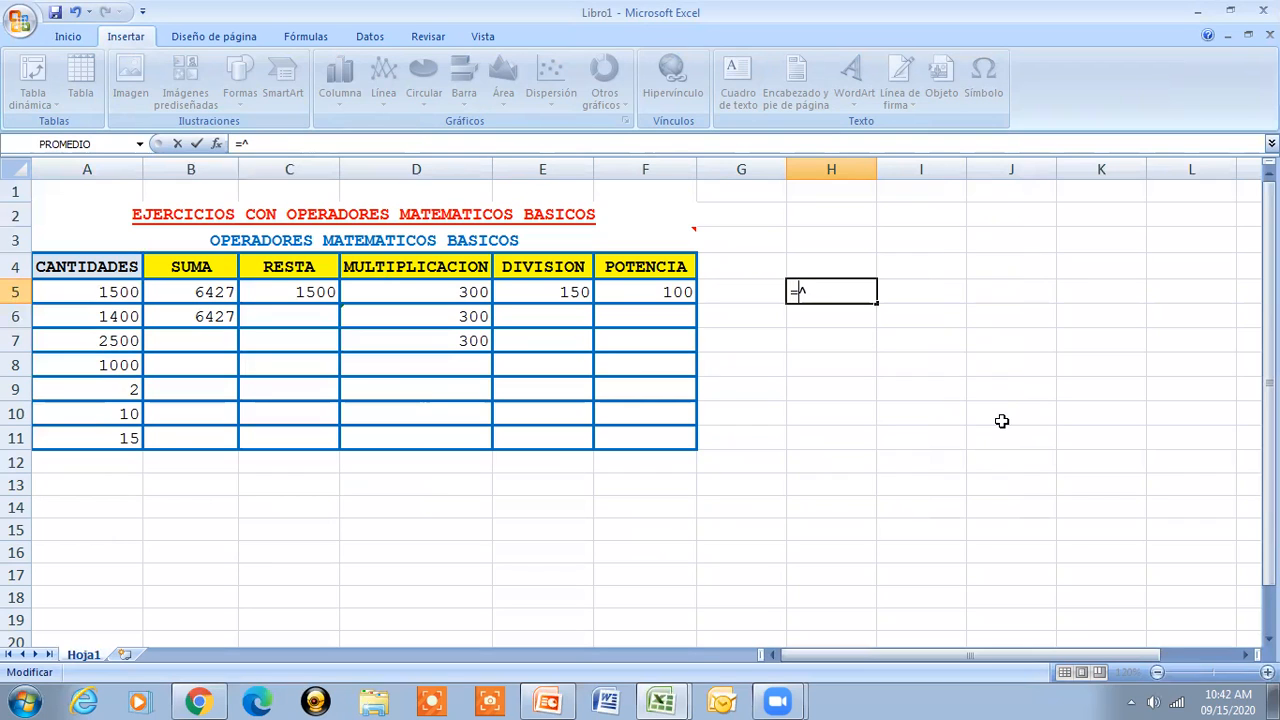
key(Escape)
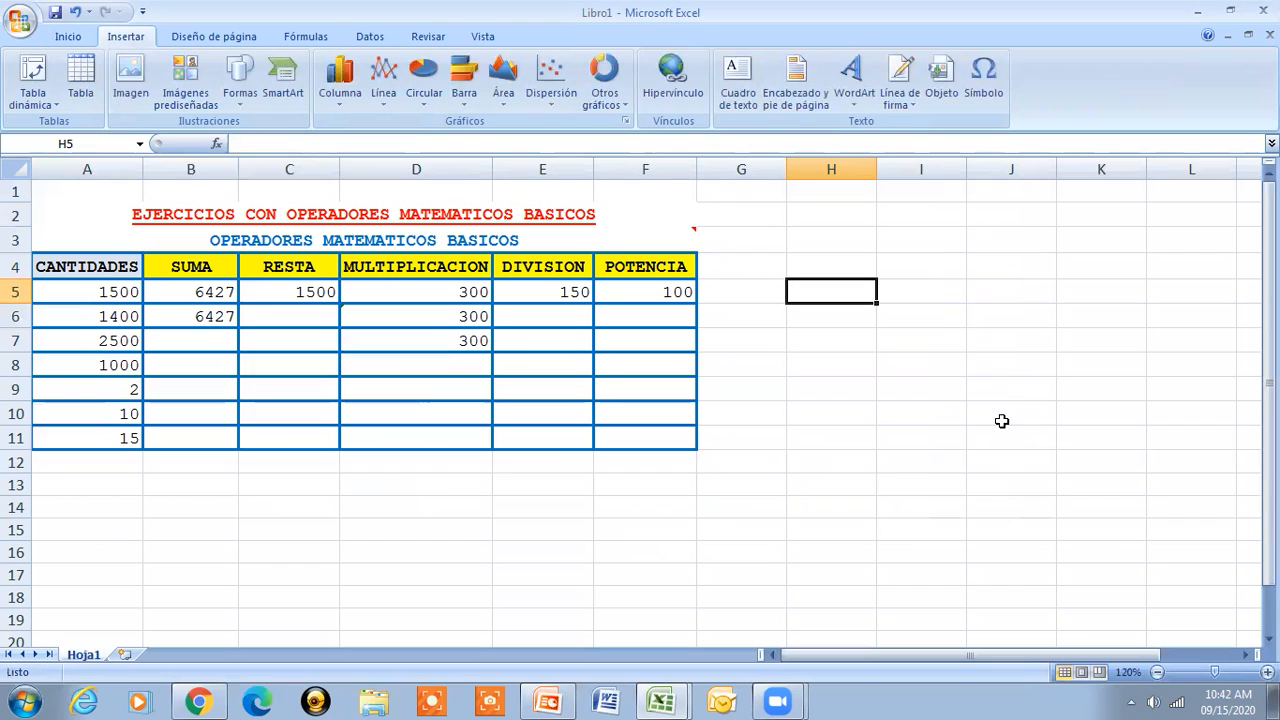
- Raise the quantity in A10 to the power of A9 in cell F6 with the function =POTENCIA(A10,A9)
click(662, 317)
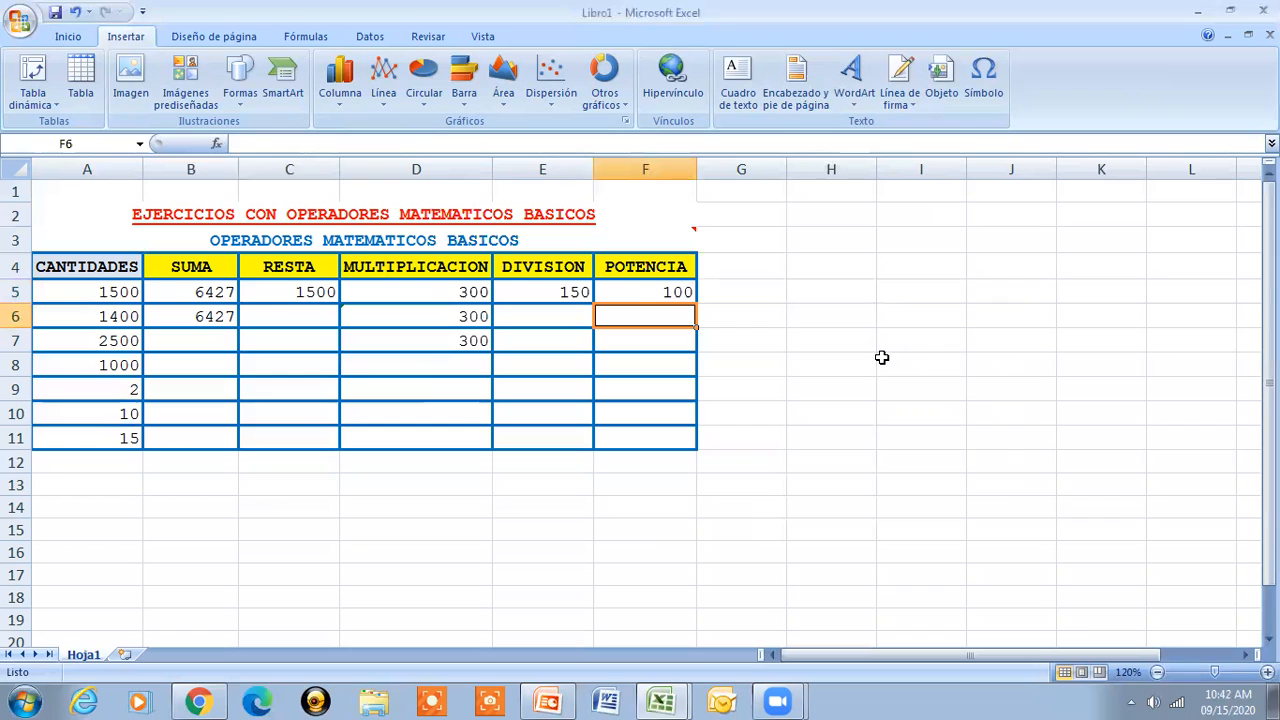
text(=)
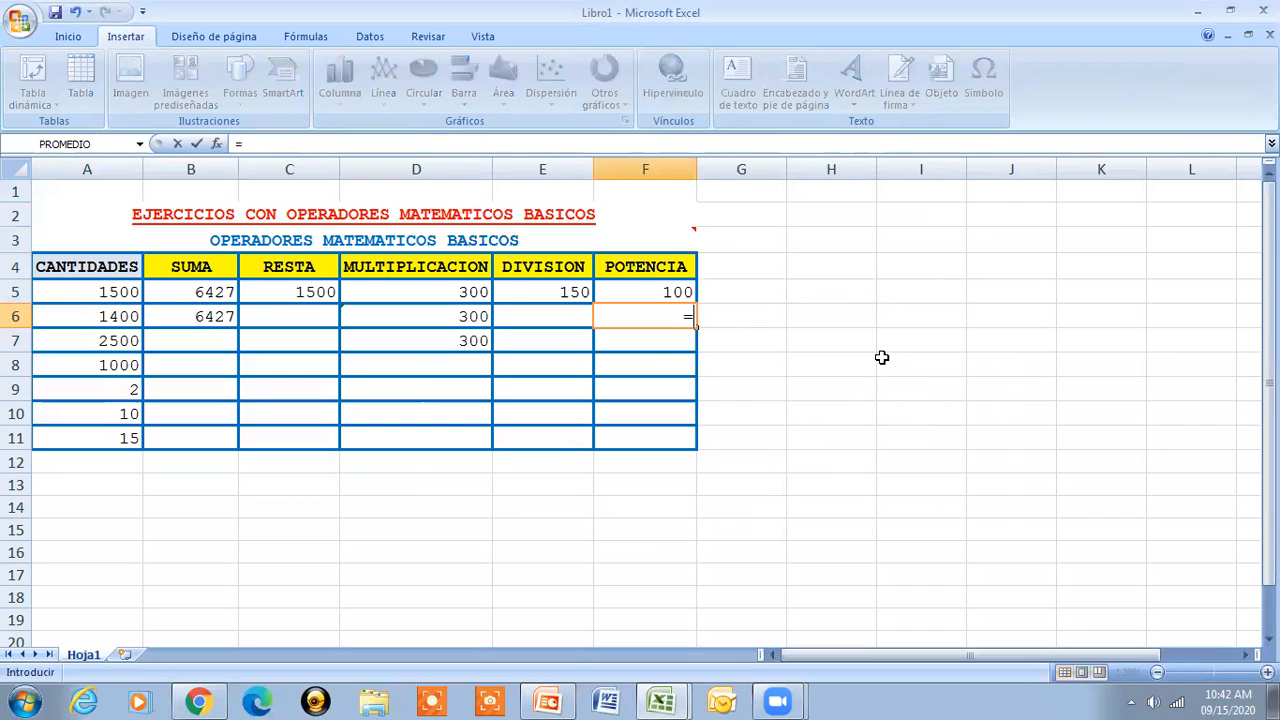
text(POTENCIA)
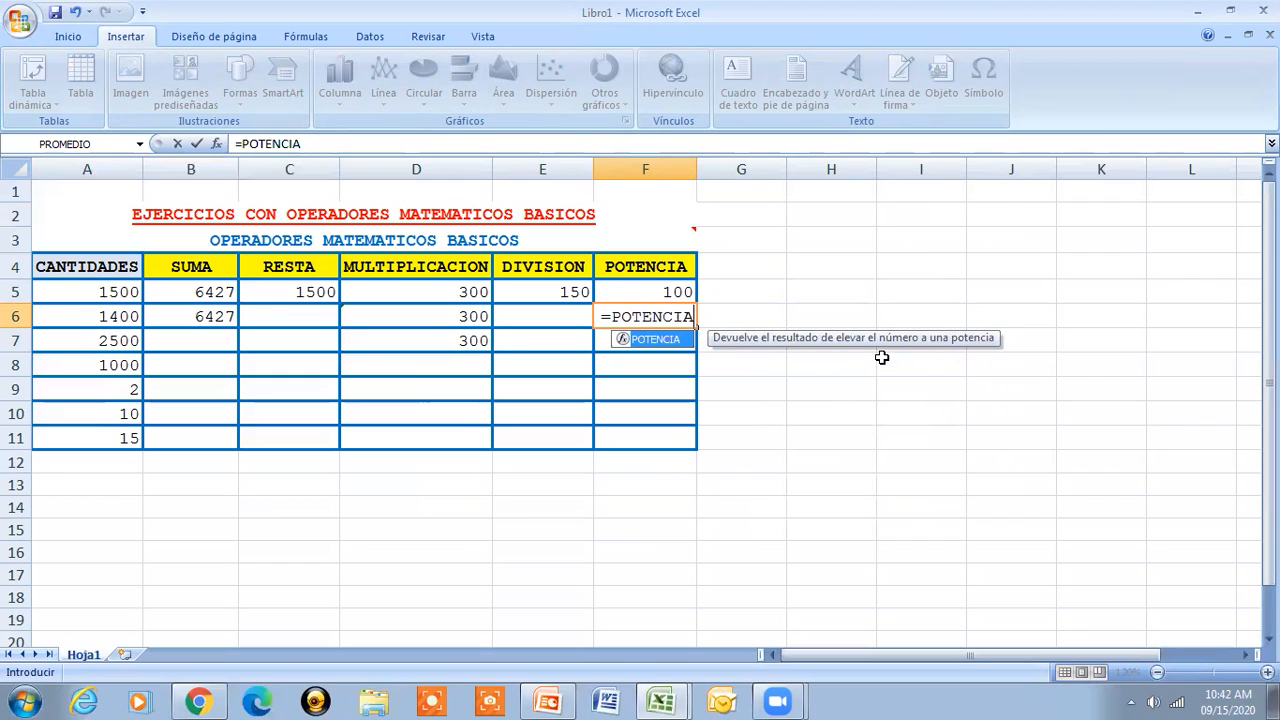
text(()
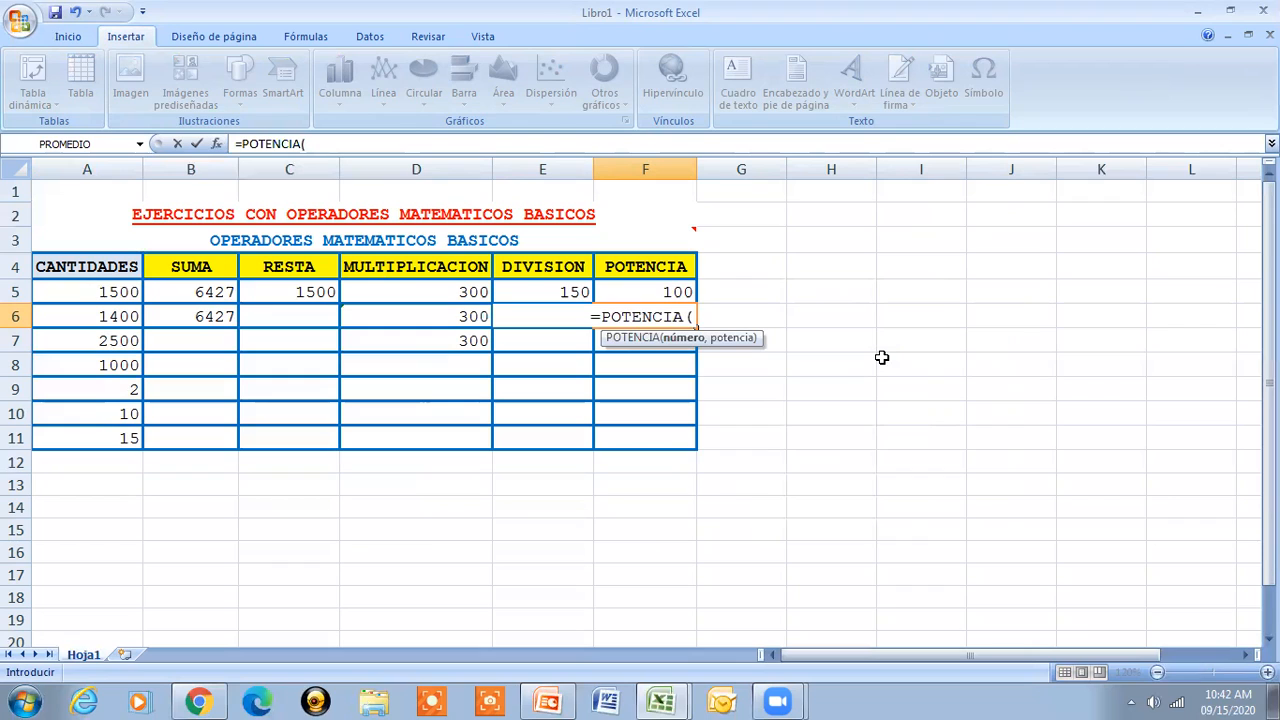
text(A10,A9)
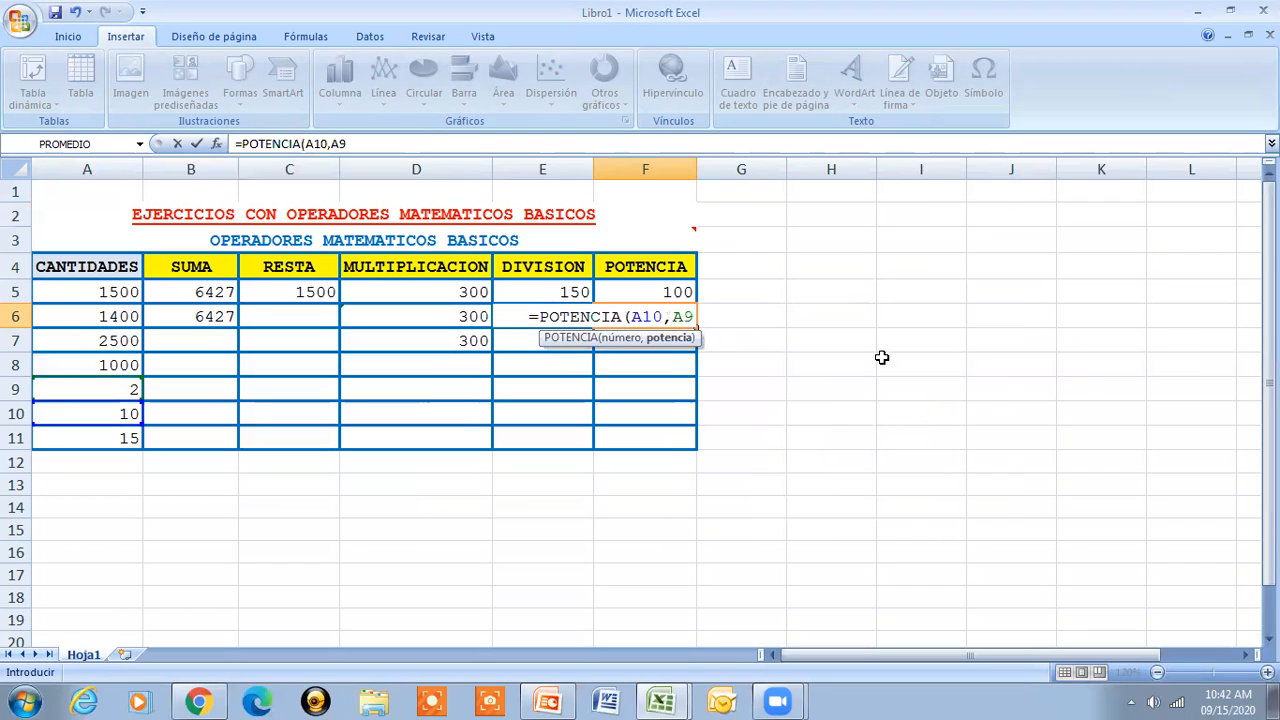
text())
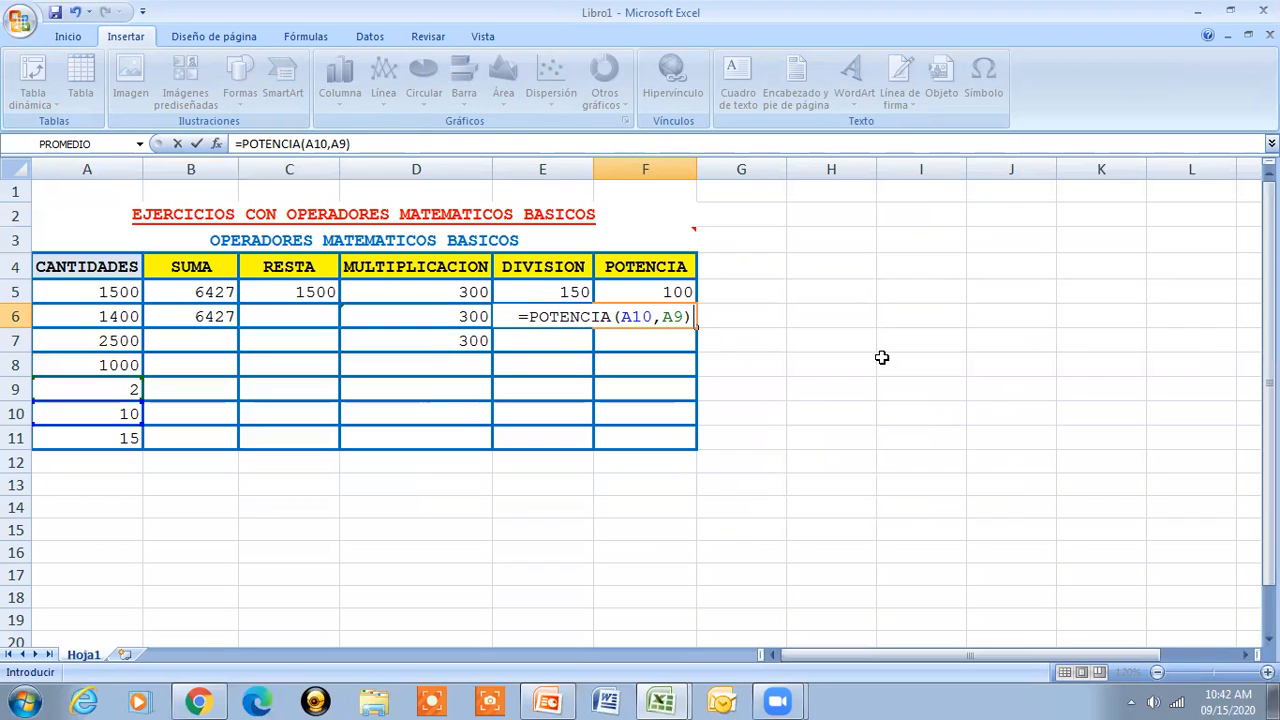
key(Return)
key(Up)
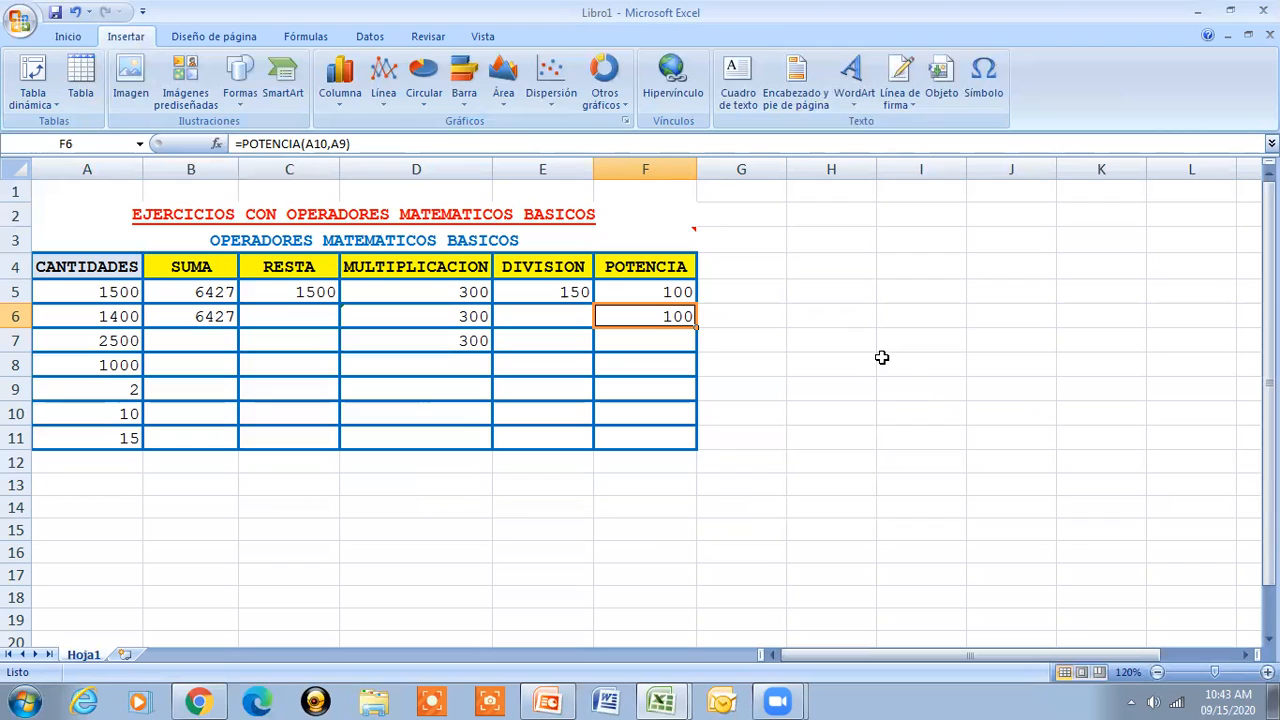
- Copy the POTENCIA column F4:F11 to column G starting at G4, and clear the copied formulas in G5:G6
click(718, 268)
click(657, 263)
drag(657, 263, 636, 423)
key(ctrl+c)
click(735, 266)
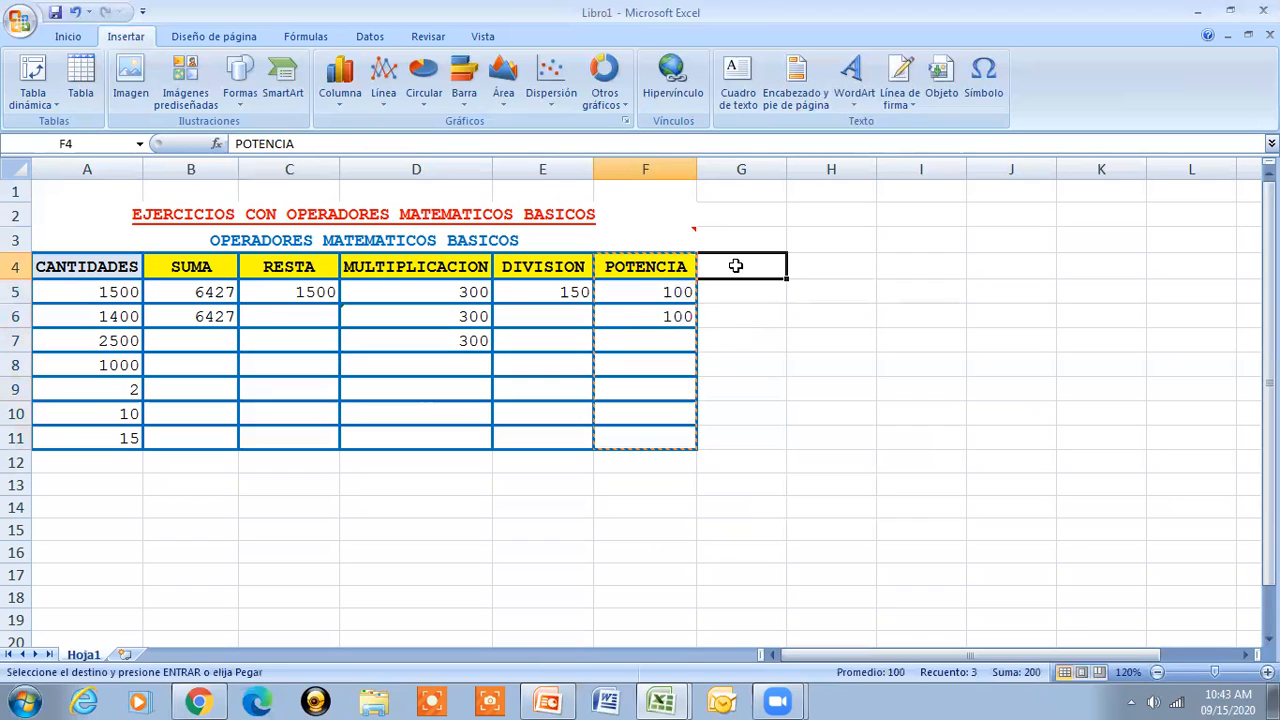
key(ctrl+v)
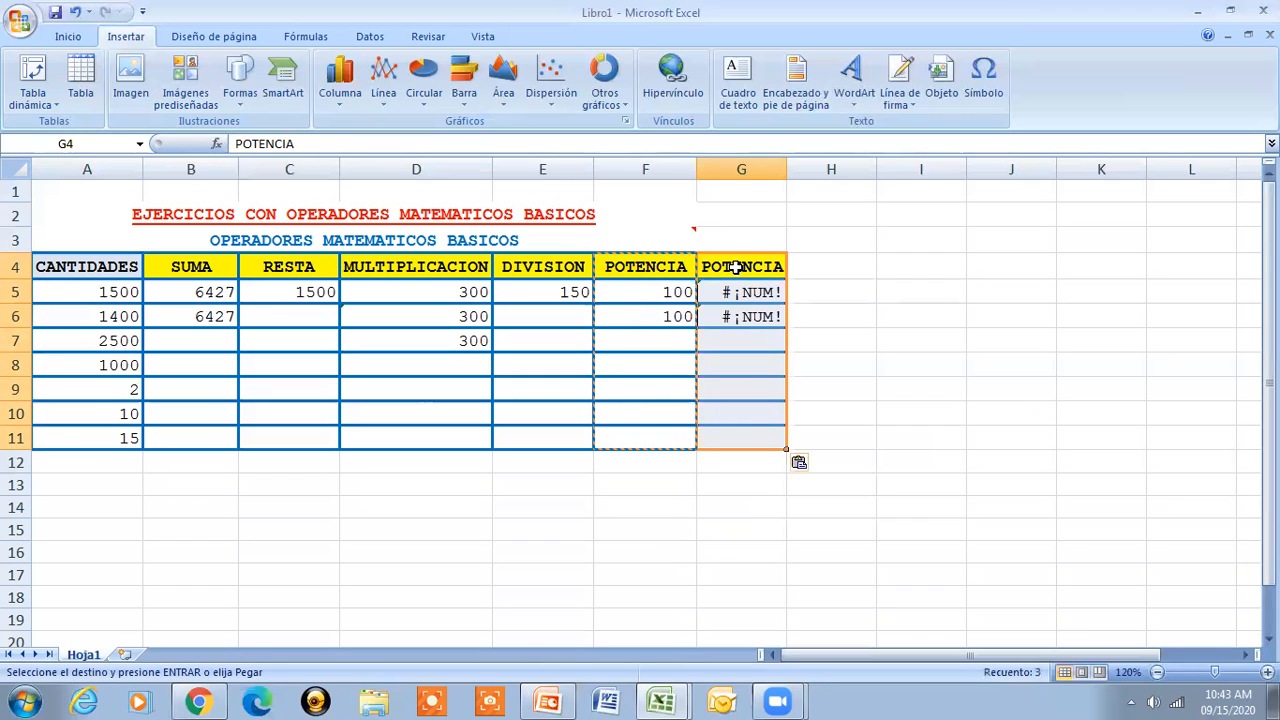
drag(733, 291, 733, 309)
key(Delete)
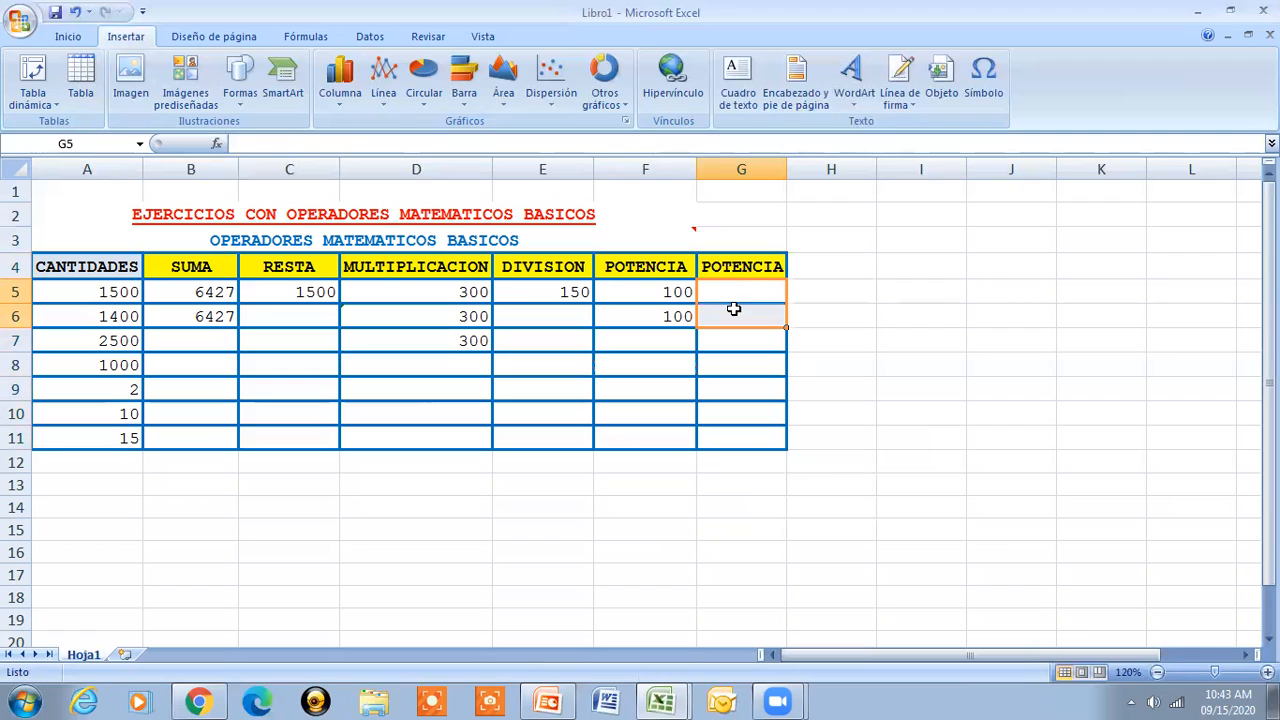
- Change the header in G4 to PORCENTAJE and fit column G's width to the text
click(739, 271)
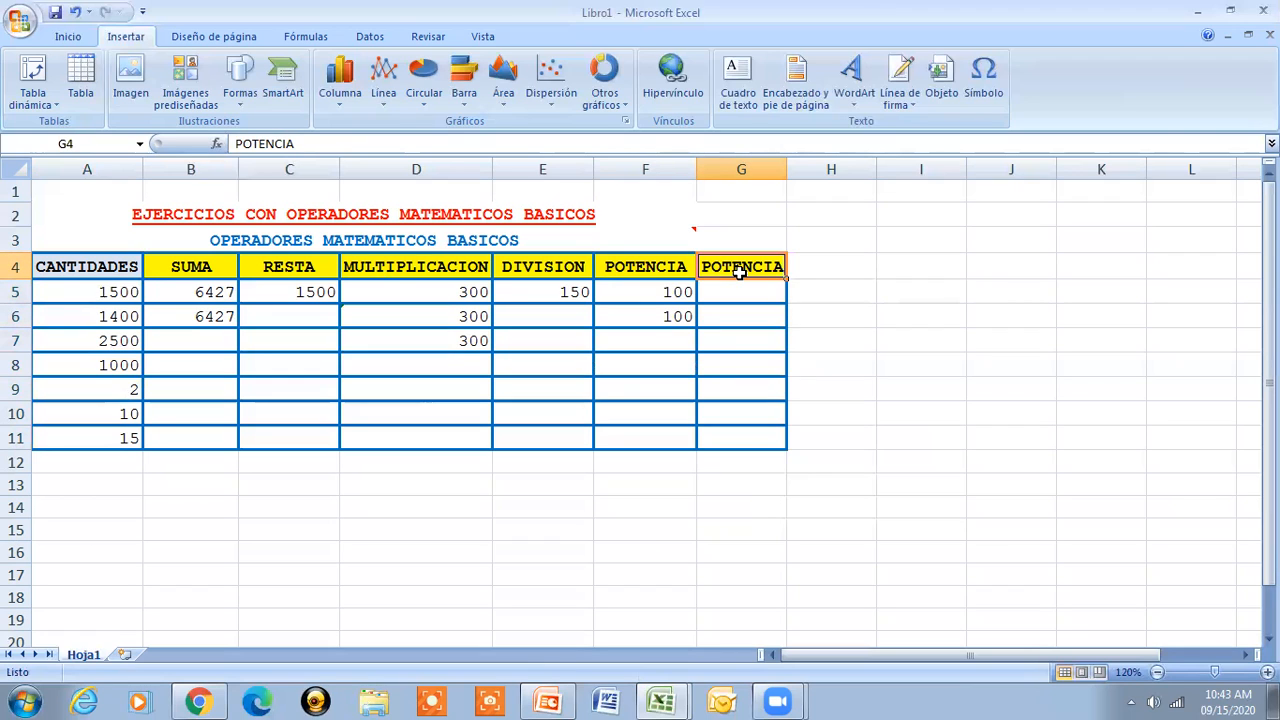
text(PORCENTAJE)
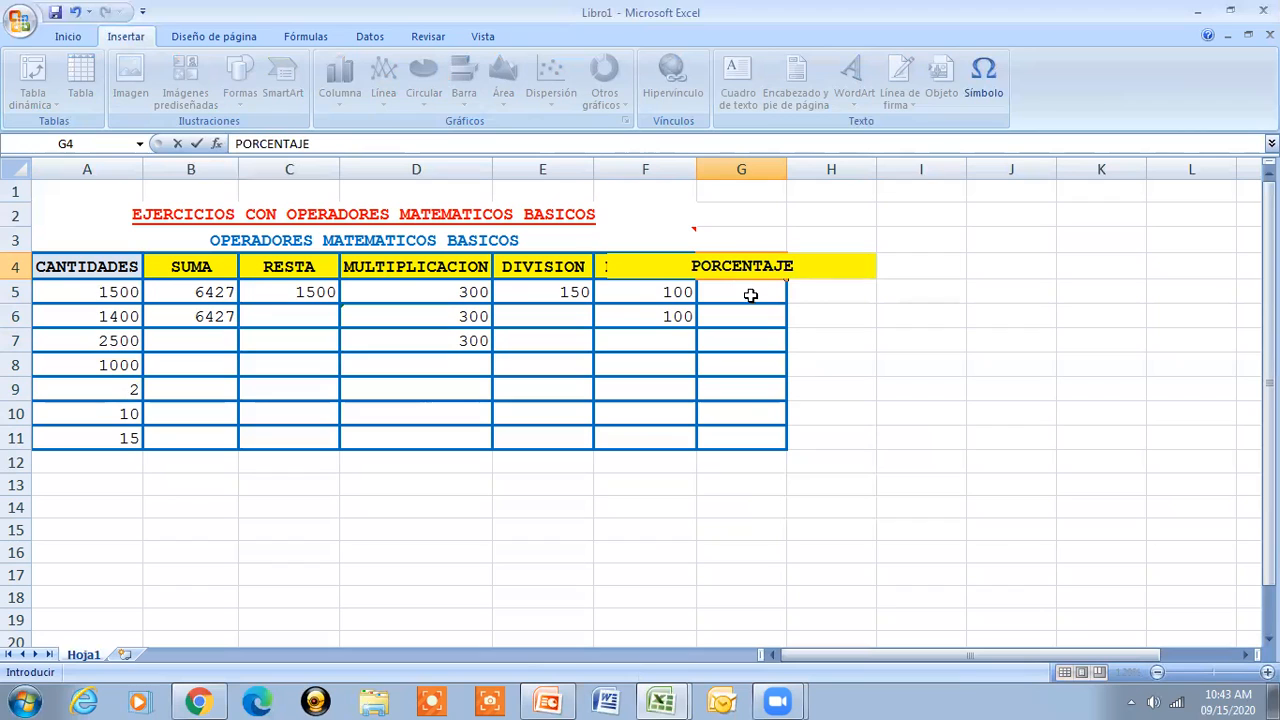
click(750, 295)
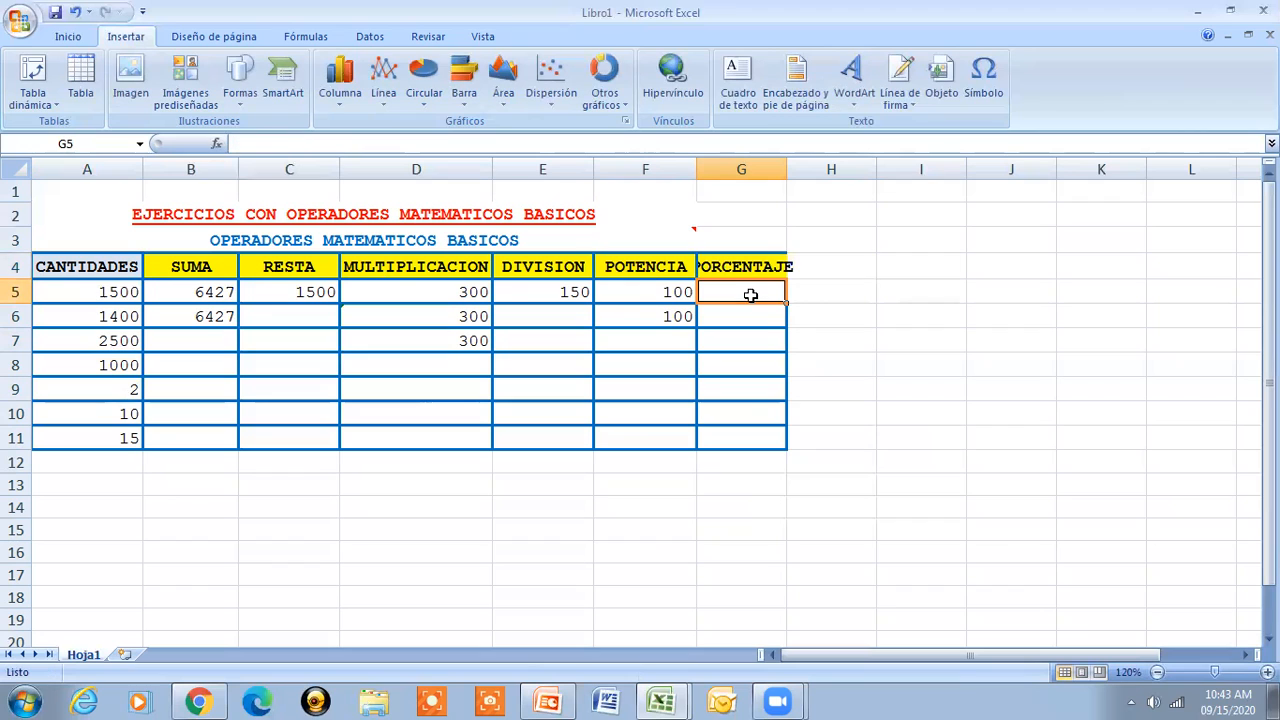
double_click(785, 169)
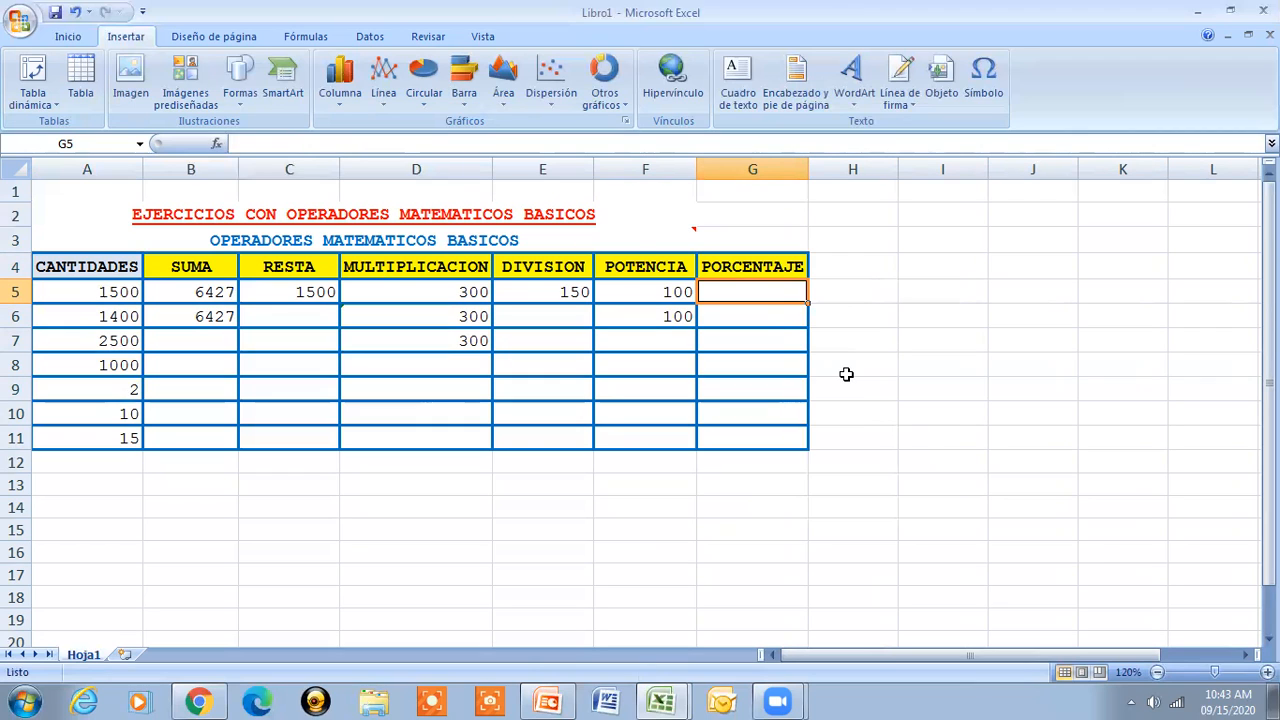
click(655, 236)
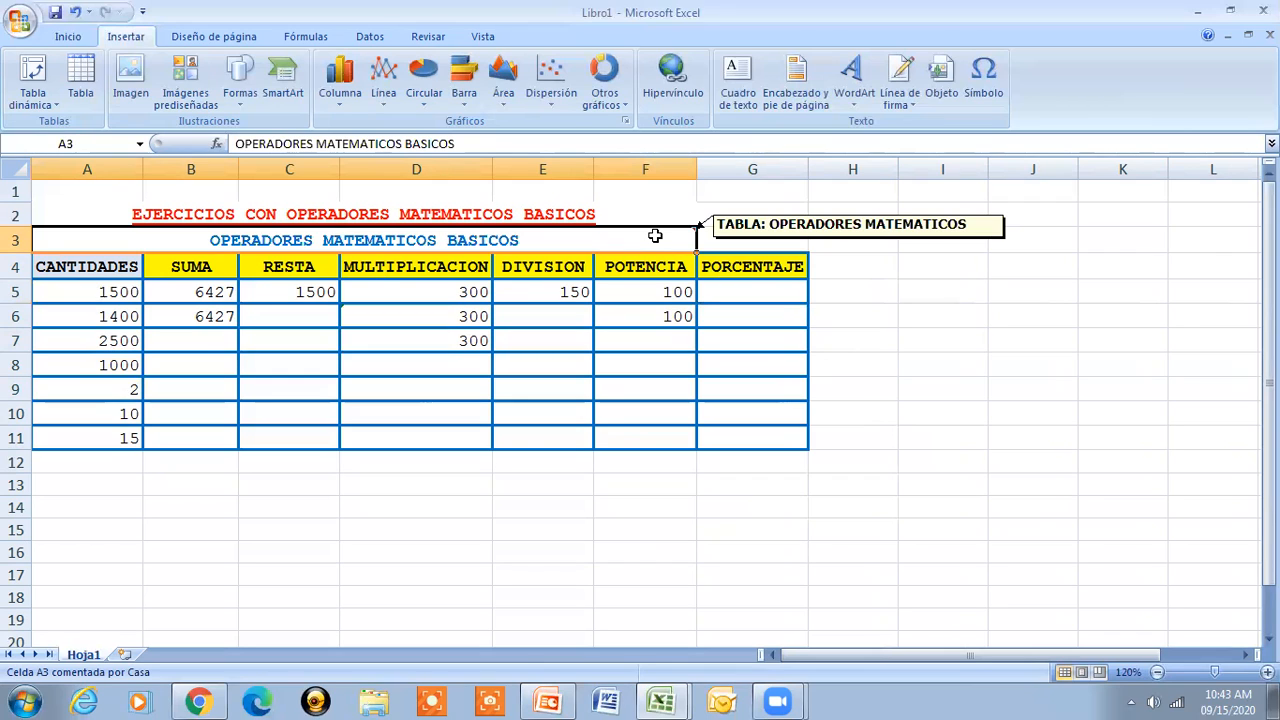
- Calculate 19% of the second quantity in cell G5 with the formula =A6*19%
click(785, 297)
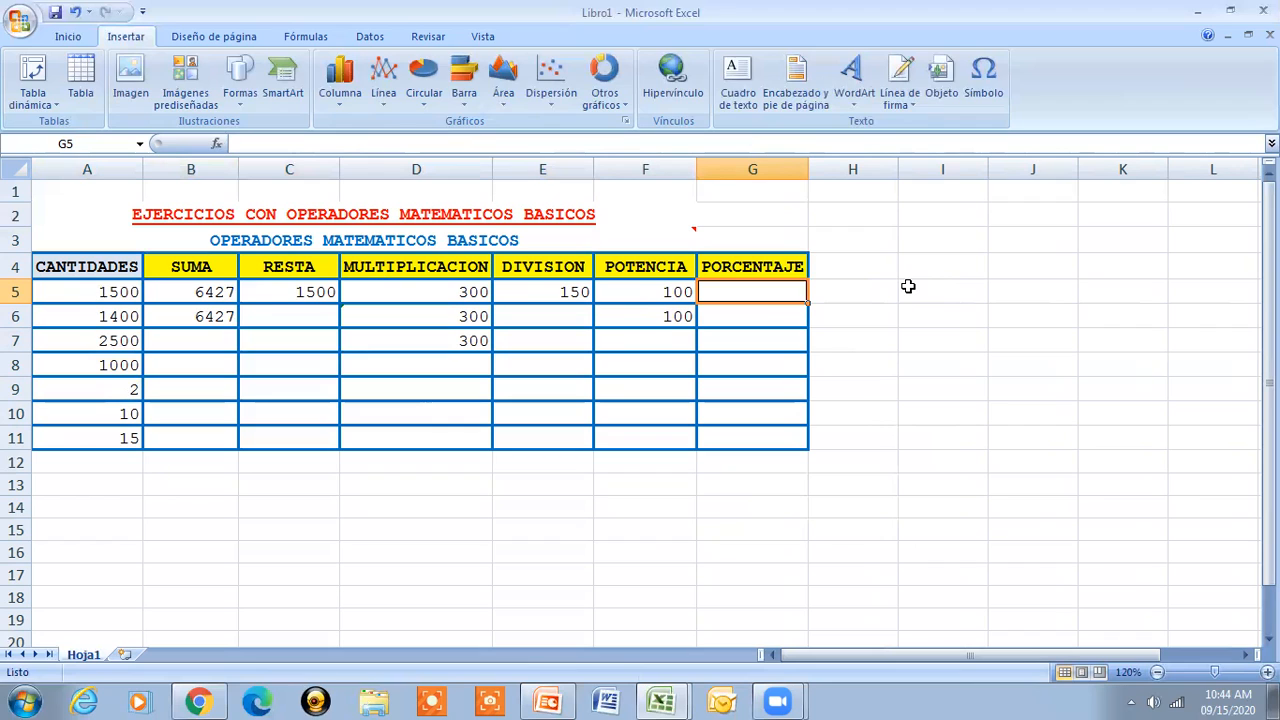
text(=)
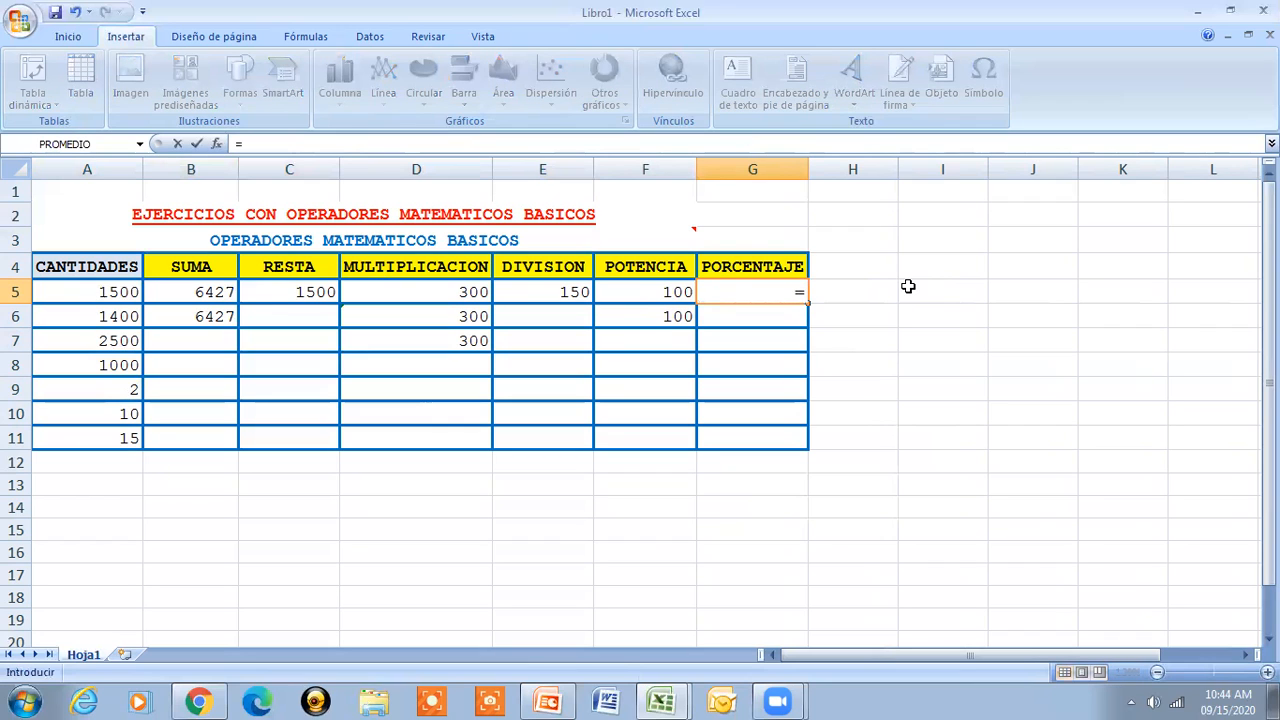
text(A6)
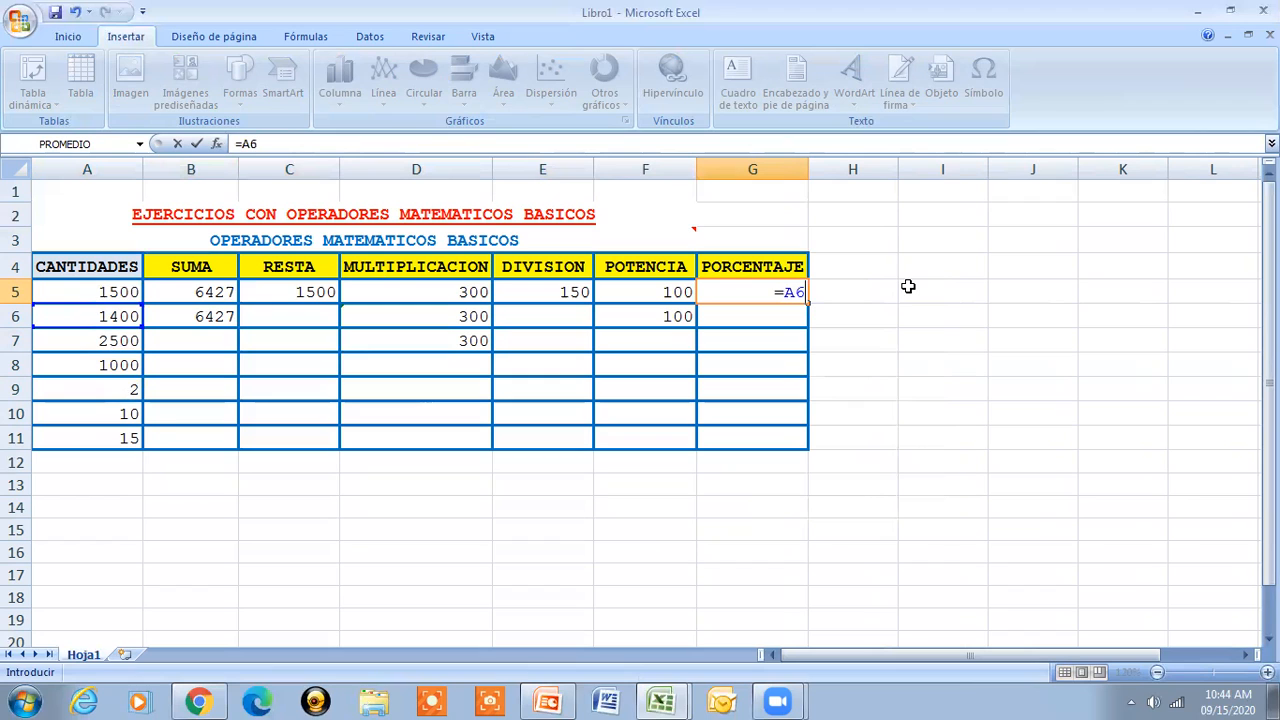
text(*19%)
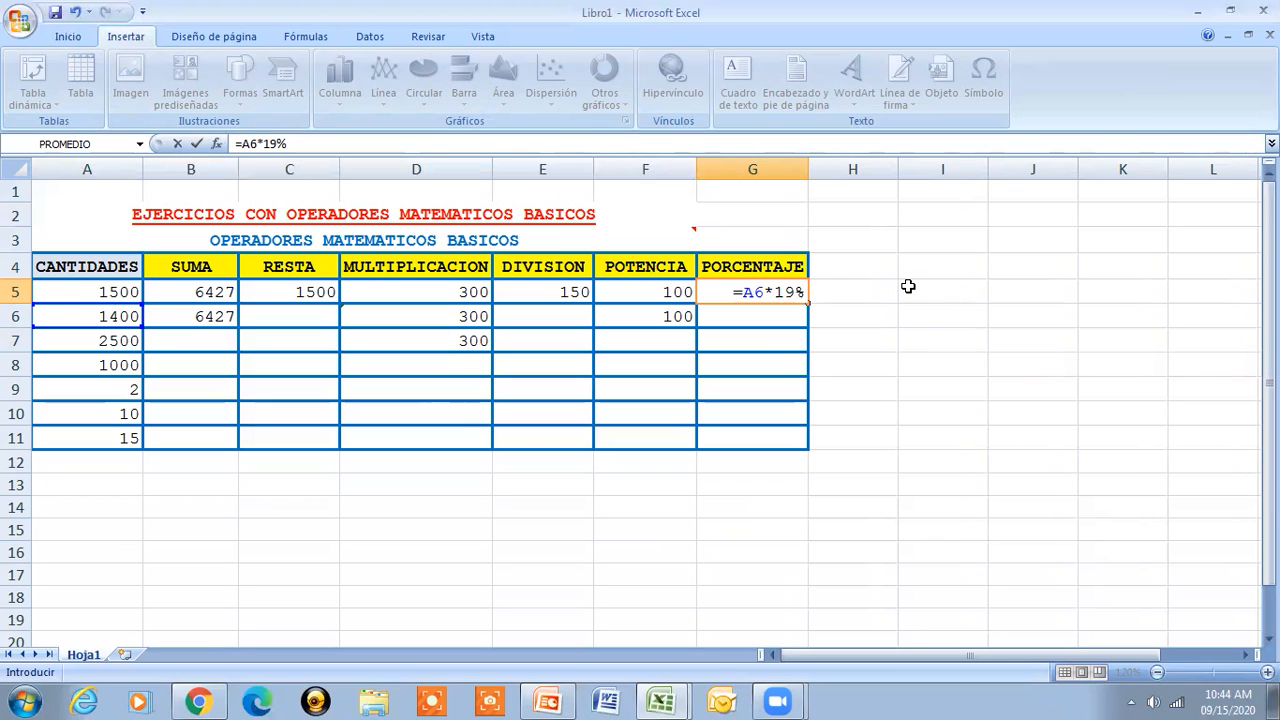
key(Return)
key(Up)
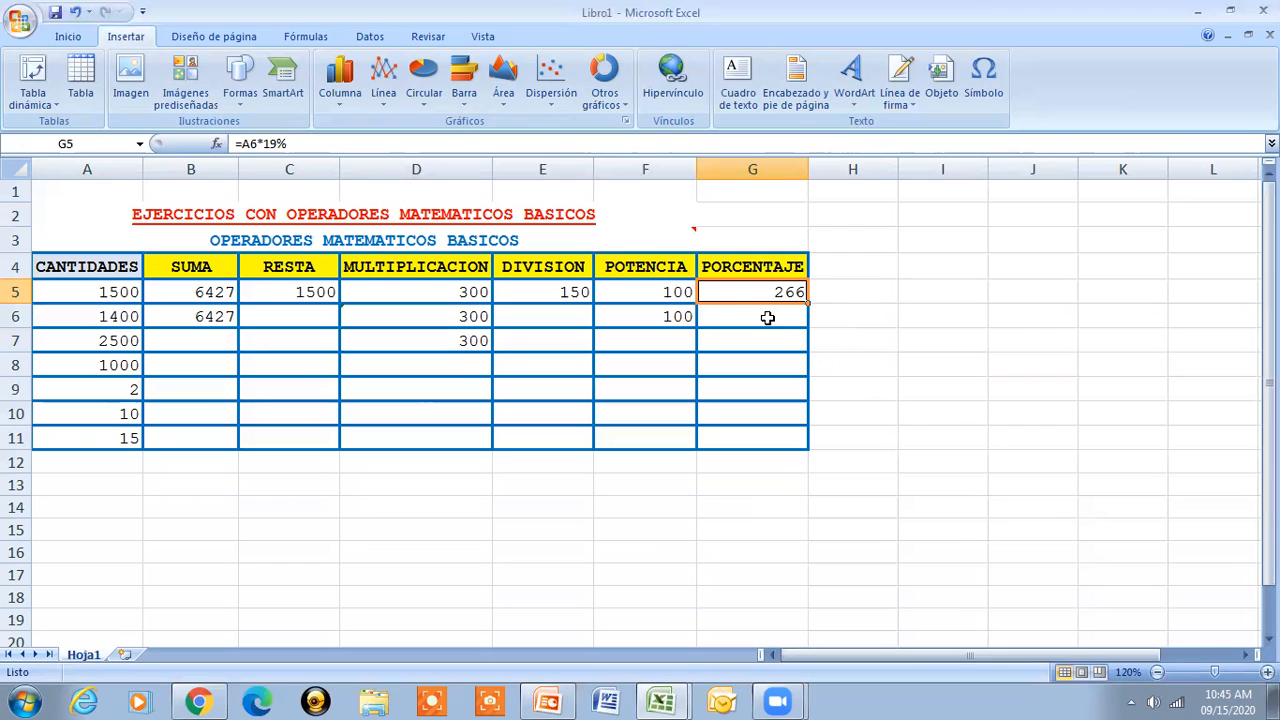
- Extend the merged and centred title EJERCICIOS CON OPERADORES MATEMATICOS BASICOS across A2:G2
click(629, 234)
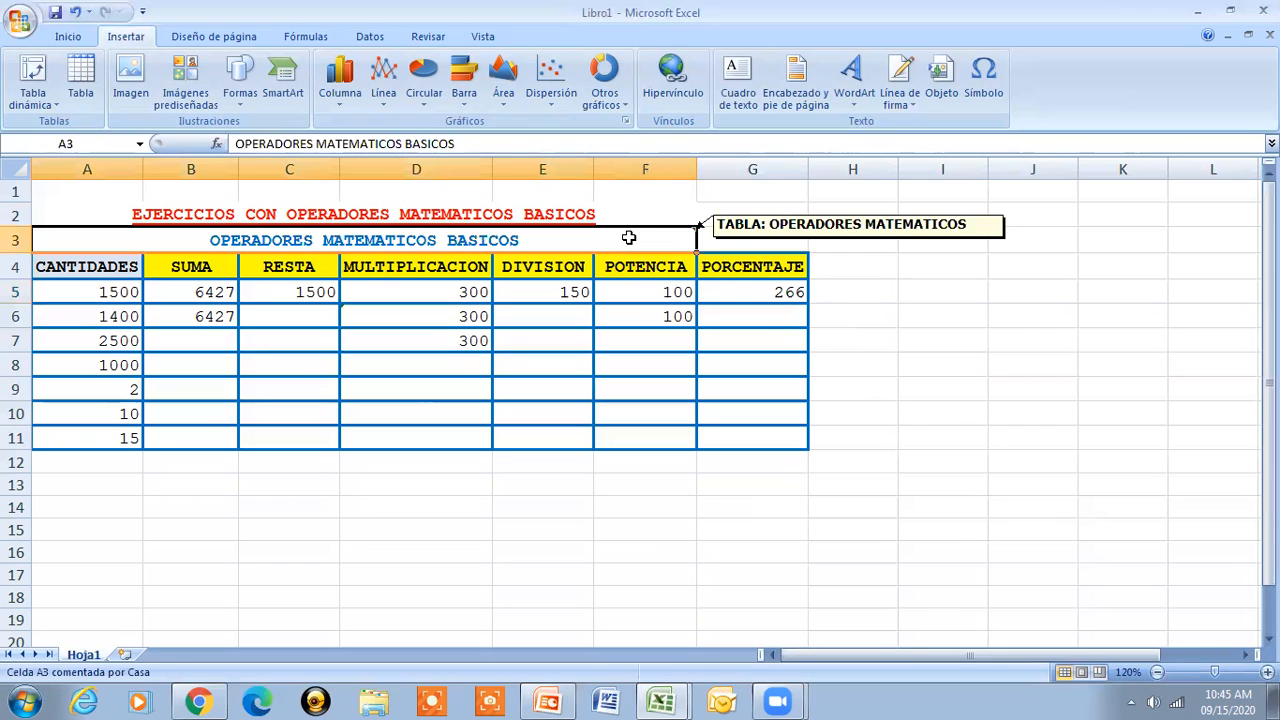
click(46, 210)
drag(660, 222, 766, 211)
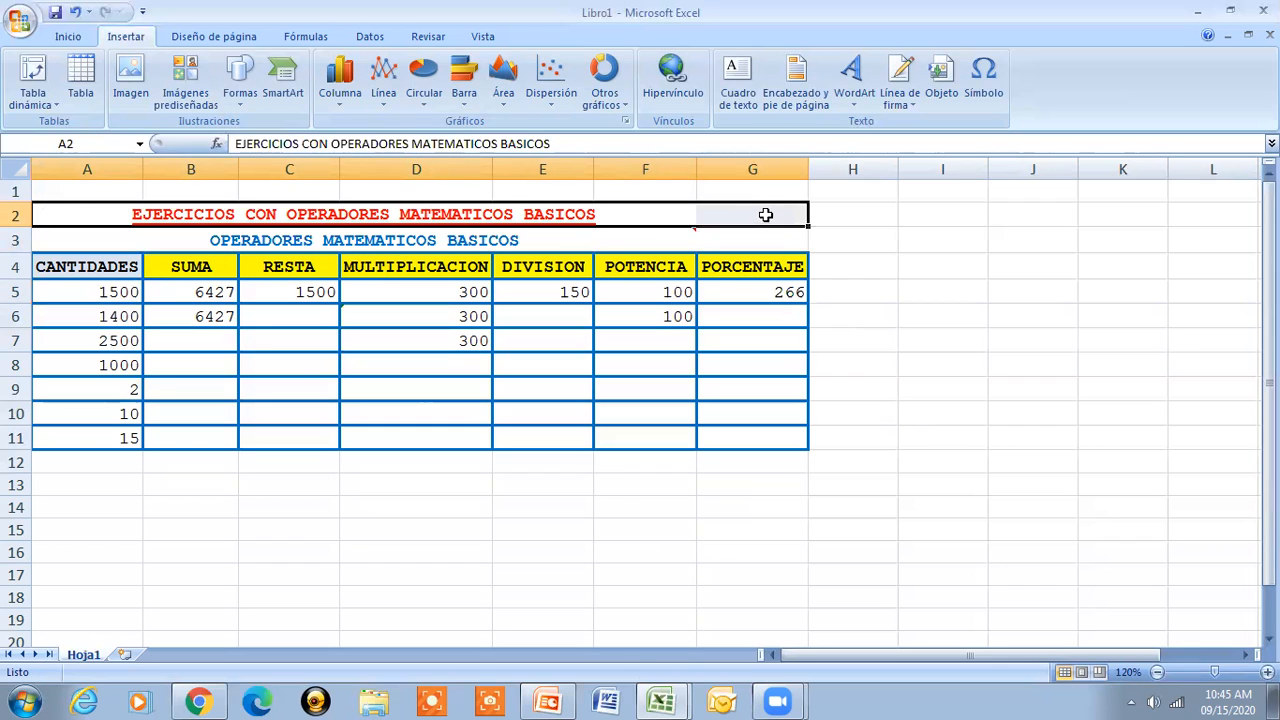
click(66, 36)
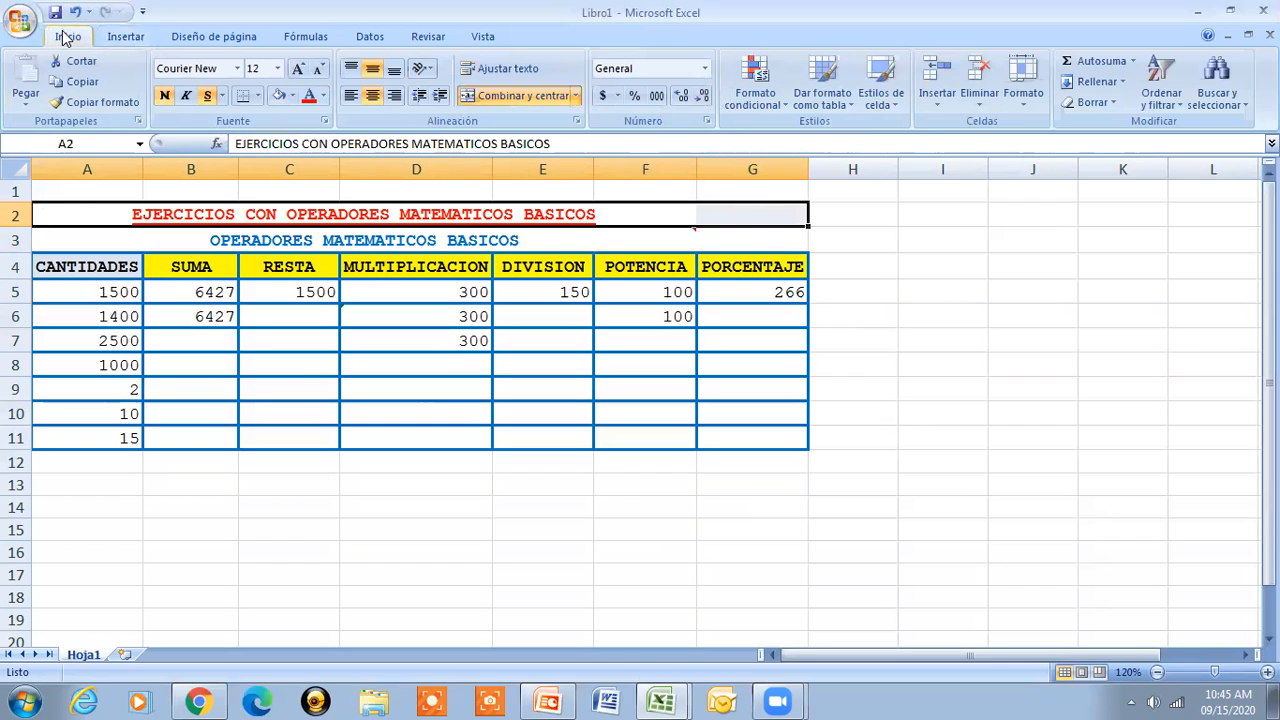
click(532, 95)
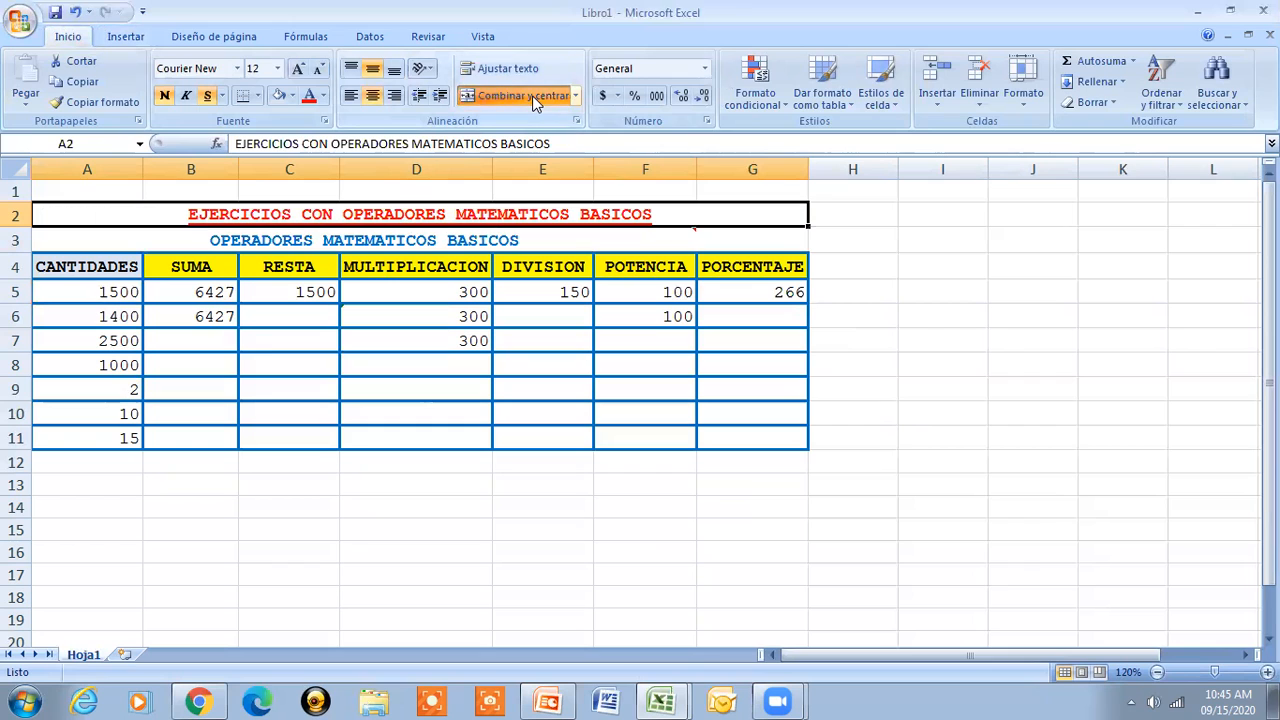
- Merge and centre the subtitle OPERADORES MATEMATICOS BASICOS across A3:G3, with wrapped text and middle vertical alignment
click(113, 239)
drag(113, 239, 726, 241)
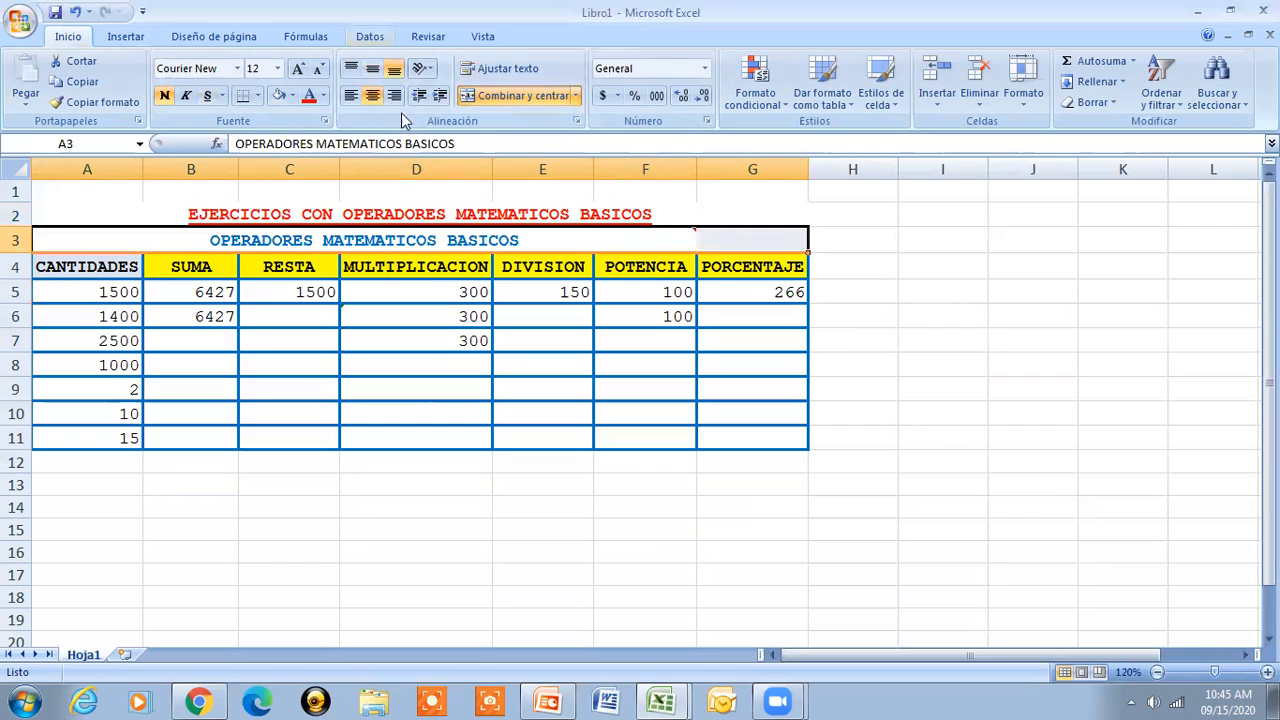
click(519, 98)
click(519, 98)
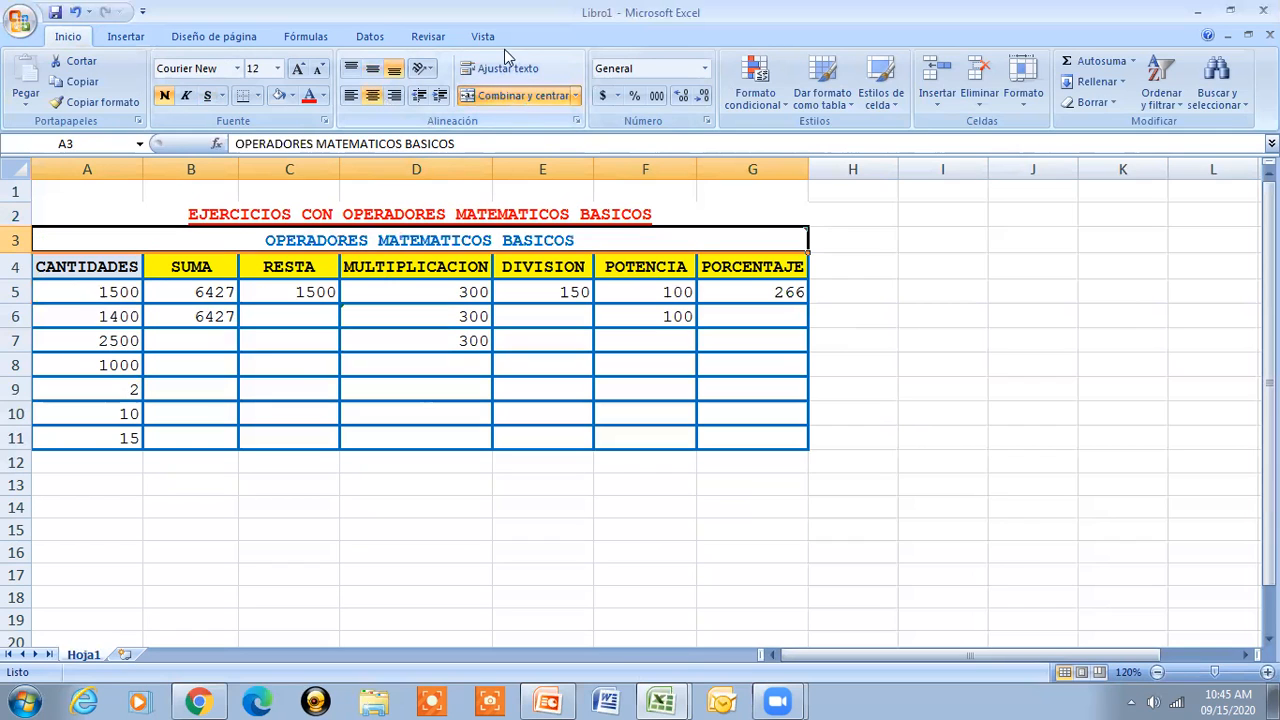
click(505, 68)
click(376, 70)
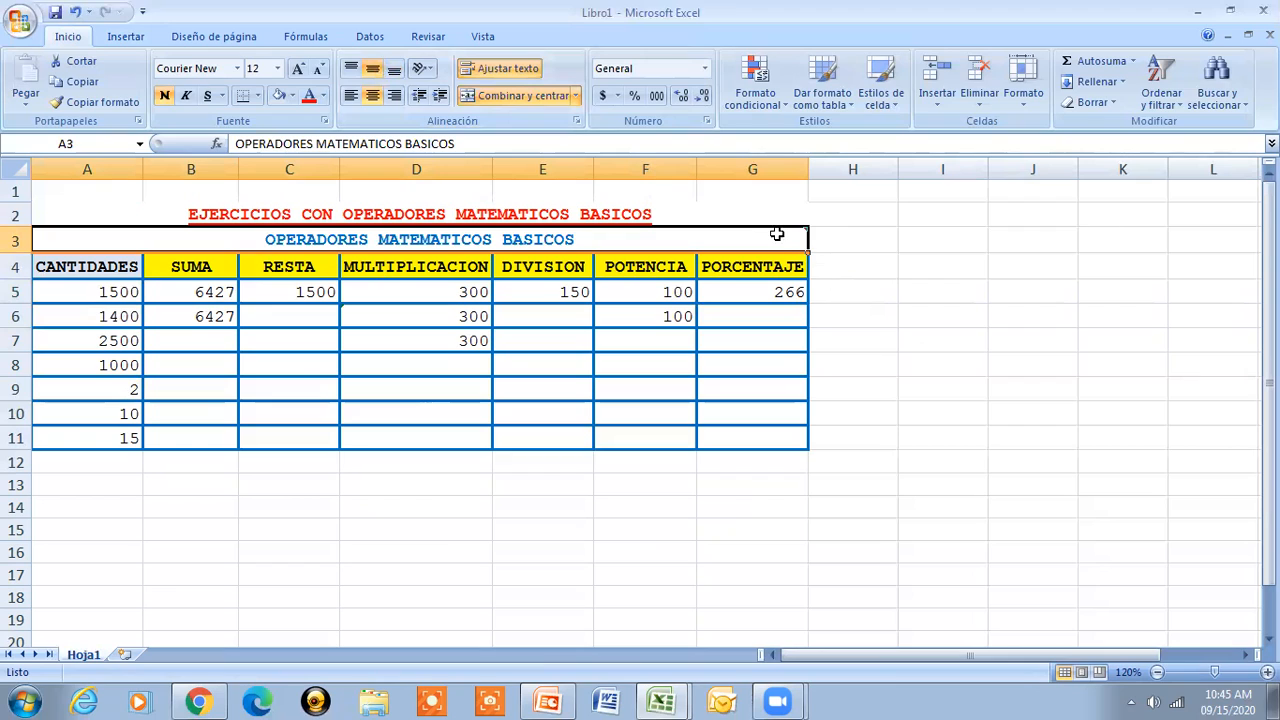
- Insert a comment reading RESULTADO on cell B6, without the author name, and shrink its box around the text
mouse_move(777, 236)
click(213, 316)
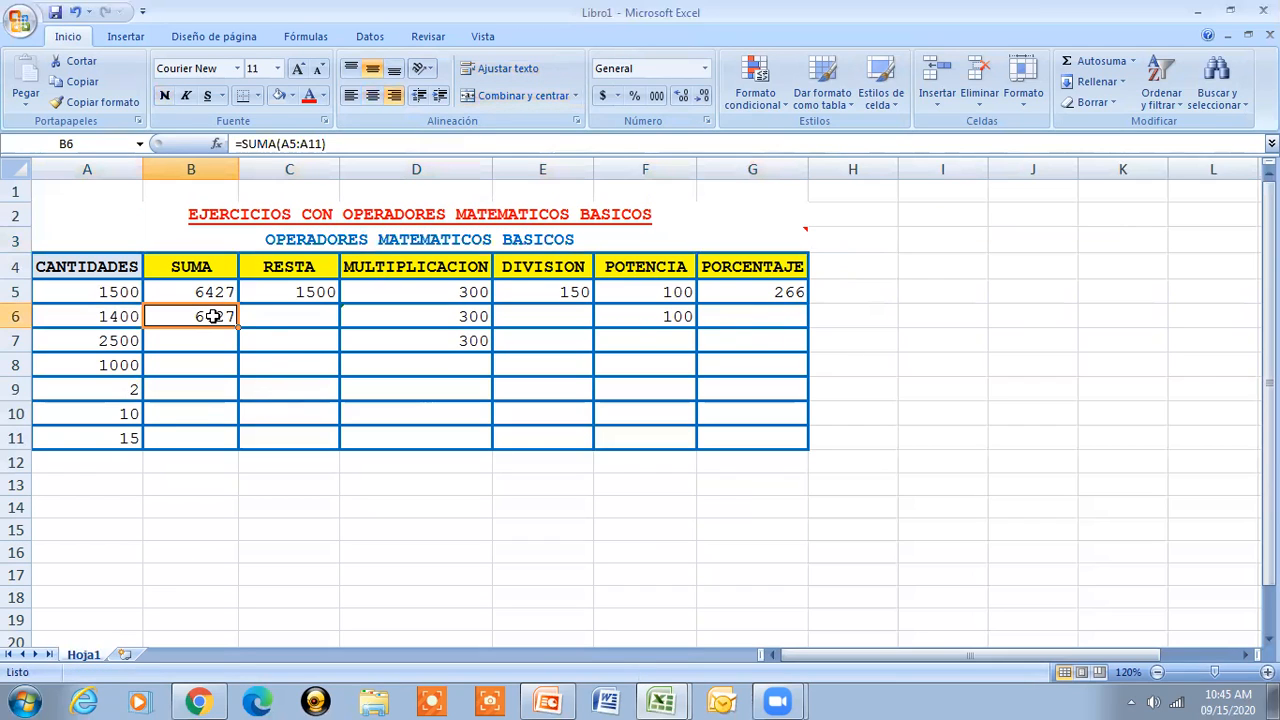
right_click(214, 317)
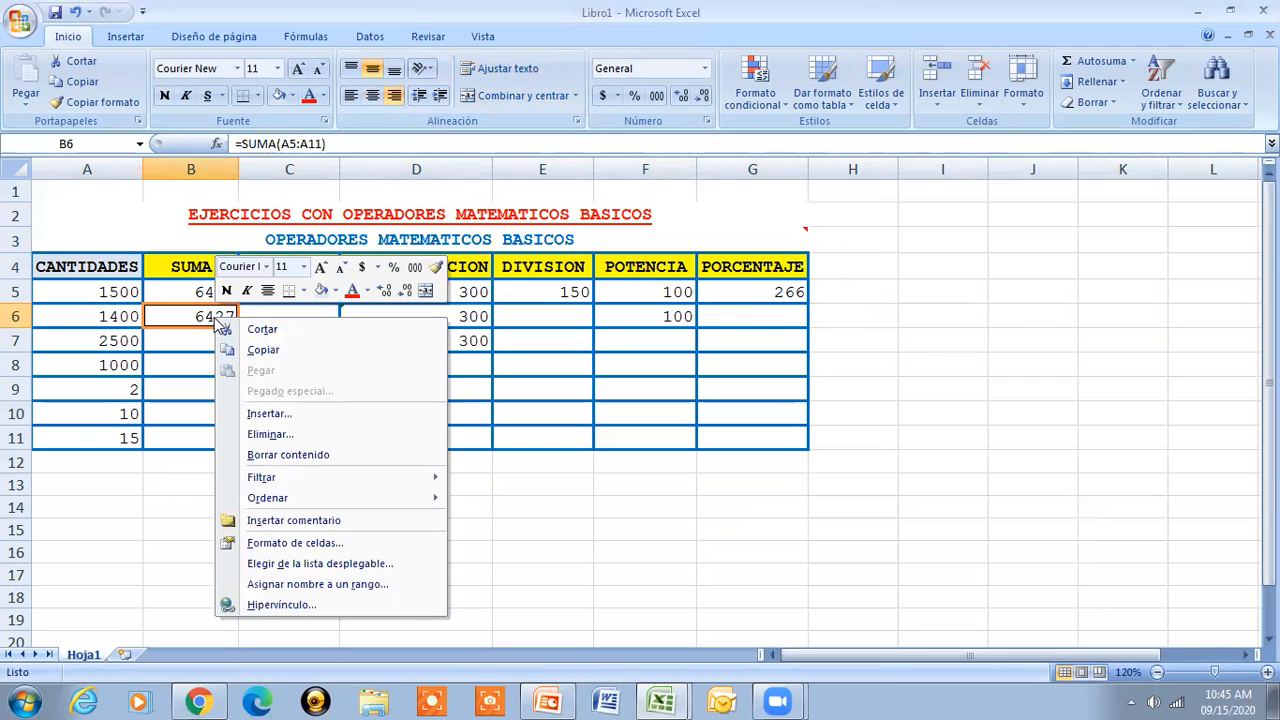
click(291, 523)
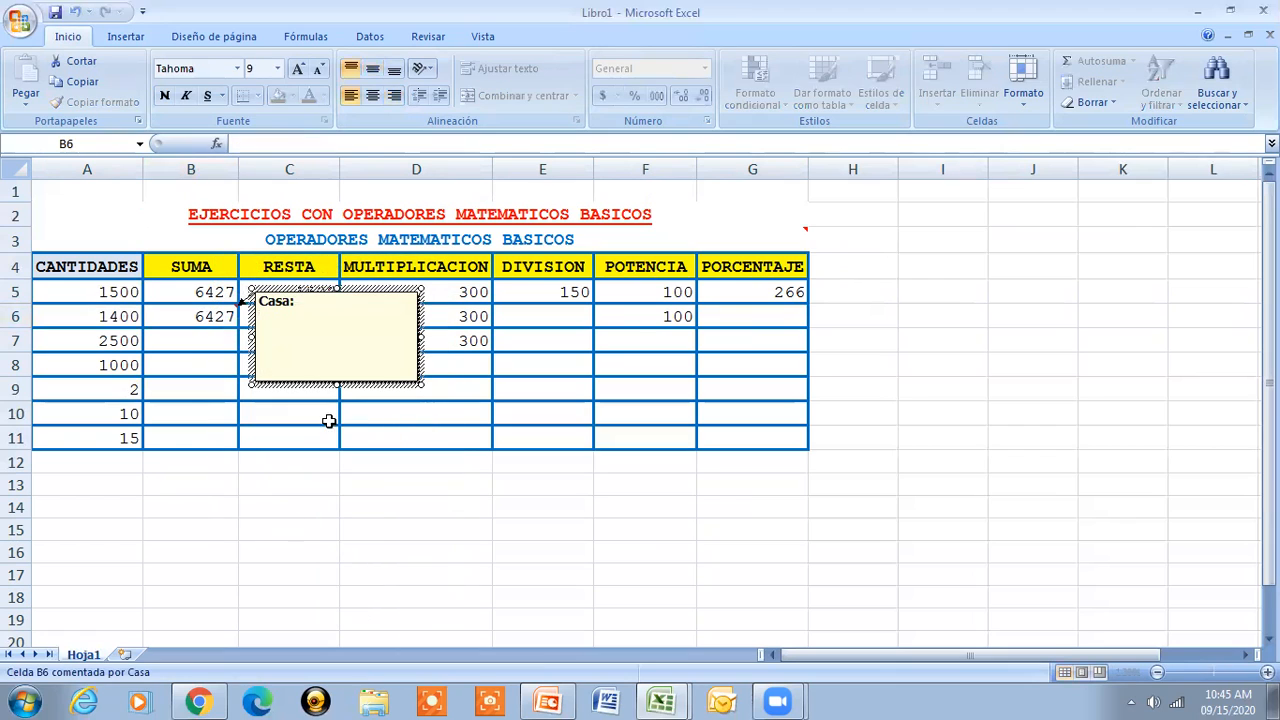
key(BackSpace)
key(BackSpace)
key(BackSpace)
key(BackSpace)
key(BackSpace)
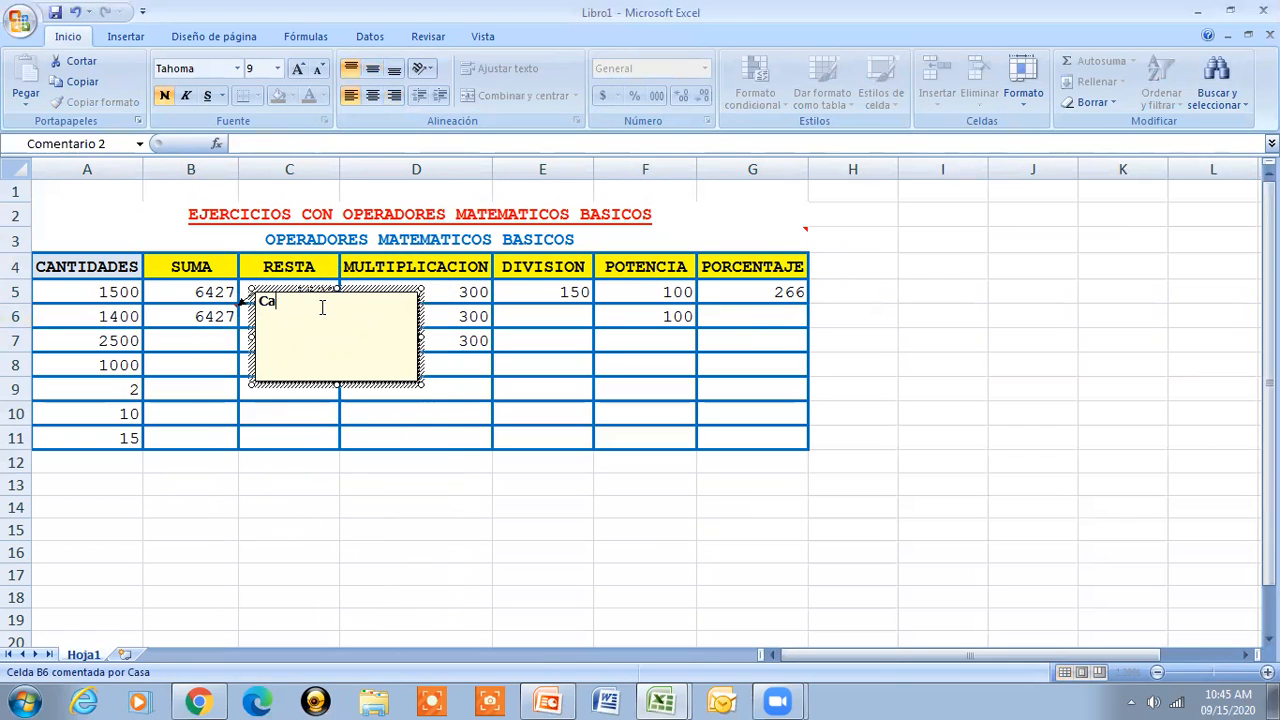
text(RESULTADO)
drag(421, 385, 364, 321)
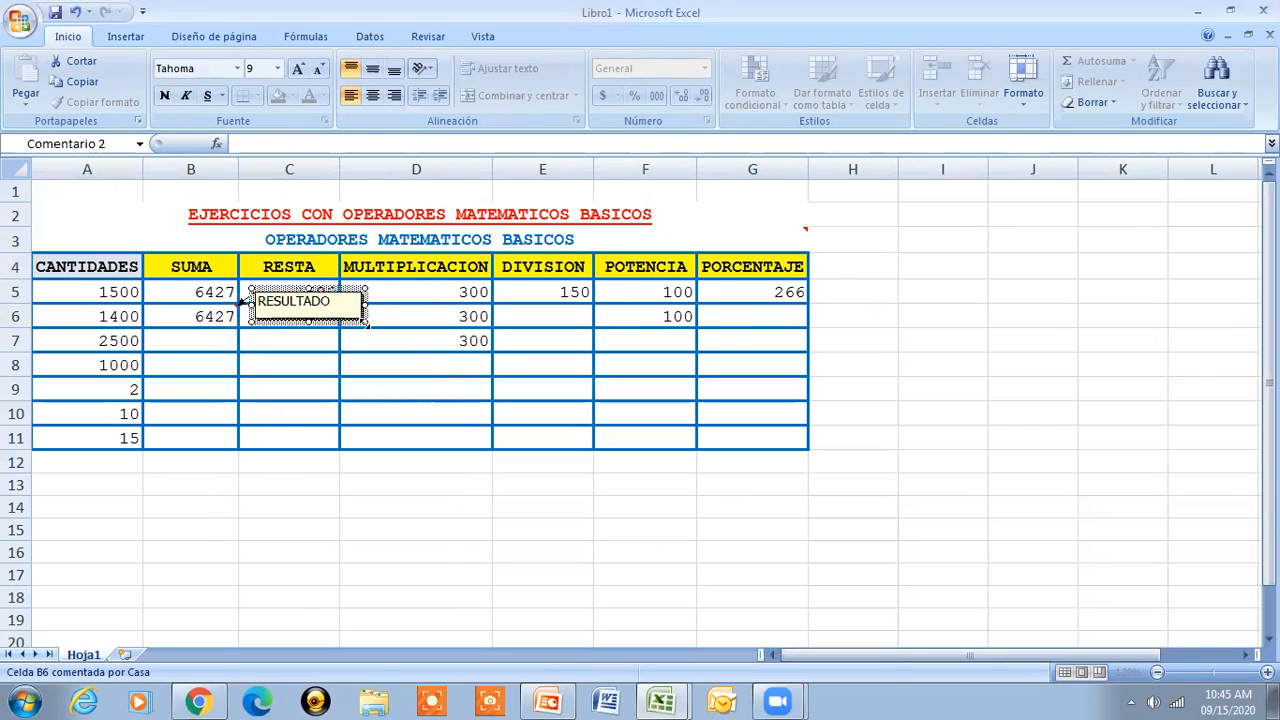
- Make the RESULTADO text in cell B6's comment bold and tighten the comment box around it
click(262, 301)
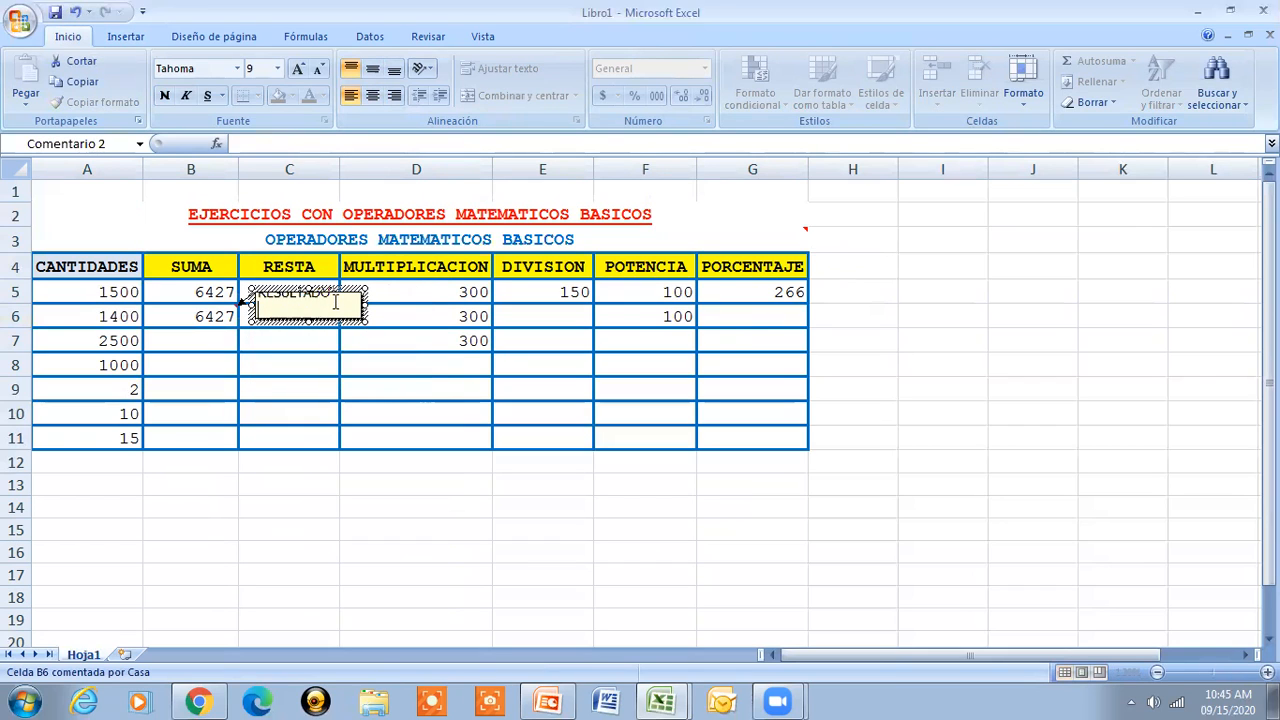
drag(332, 301, 257, 301)
click(165, 95)
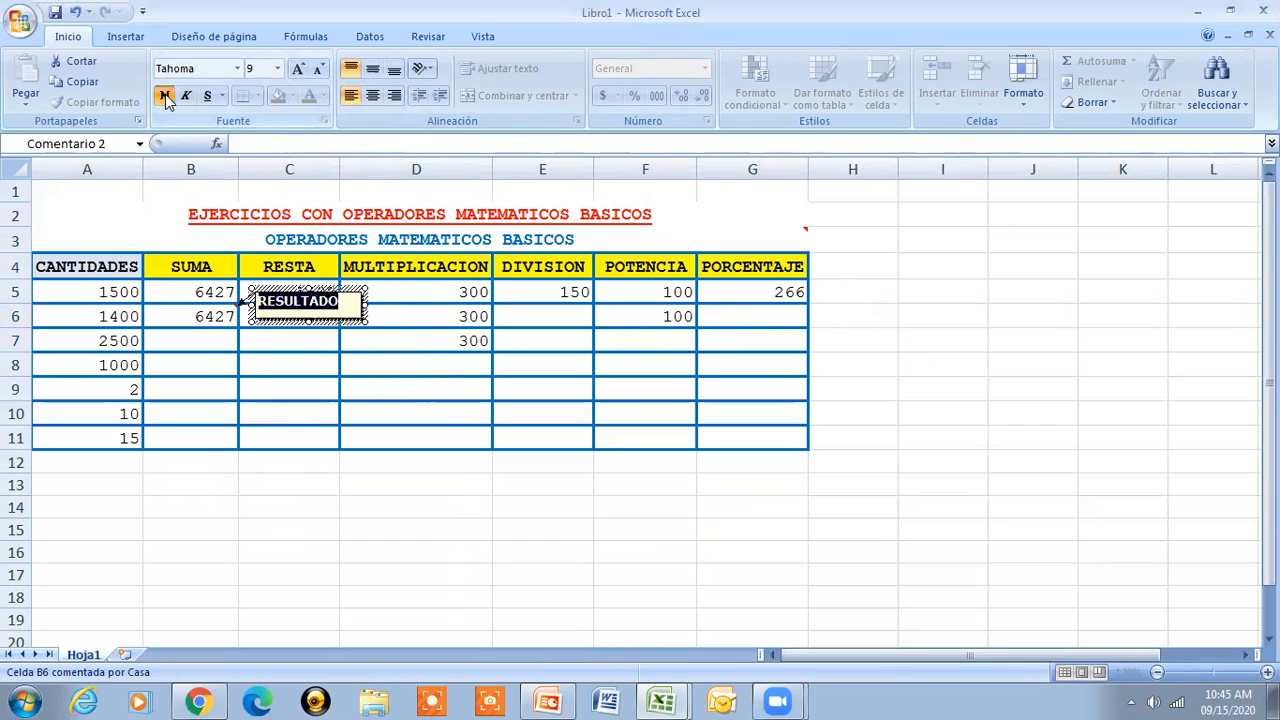
click(366, 321)
drag(367, 321, 357, 309)
click(290, 365)
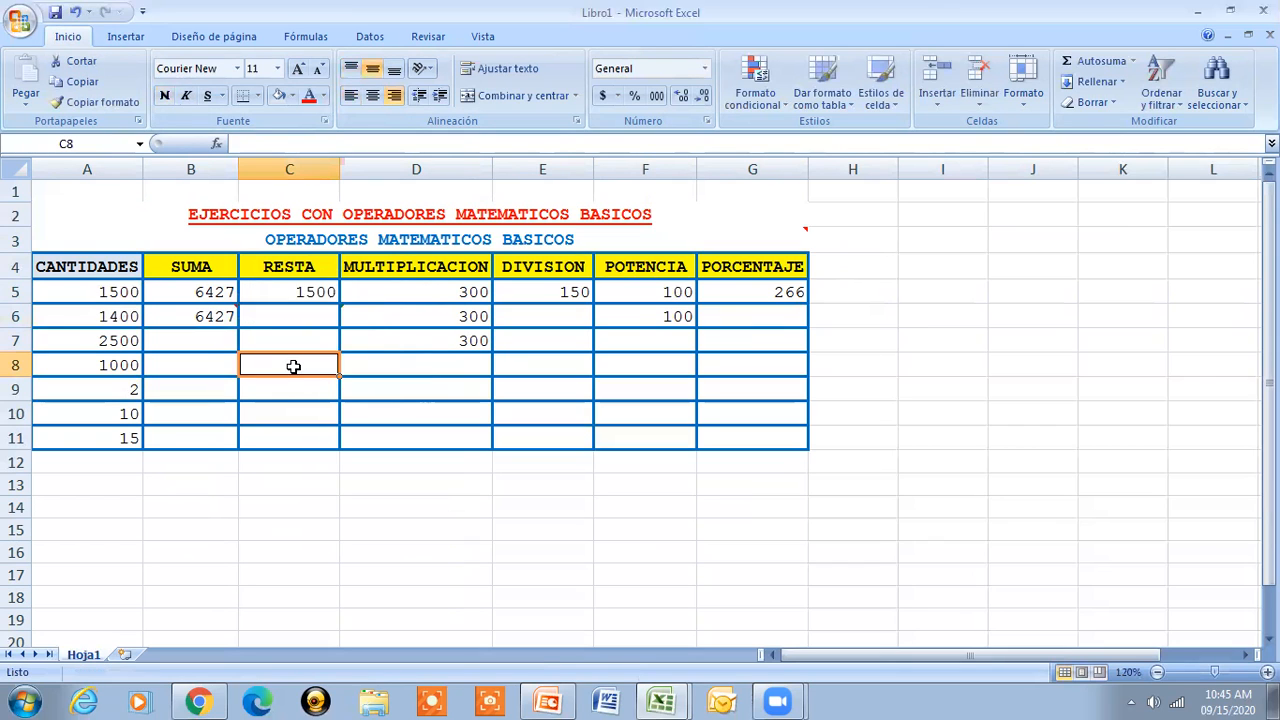
- View the comments attached to cell B6 and to the merged subtitle in row 3
mouse_move(190, 313)
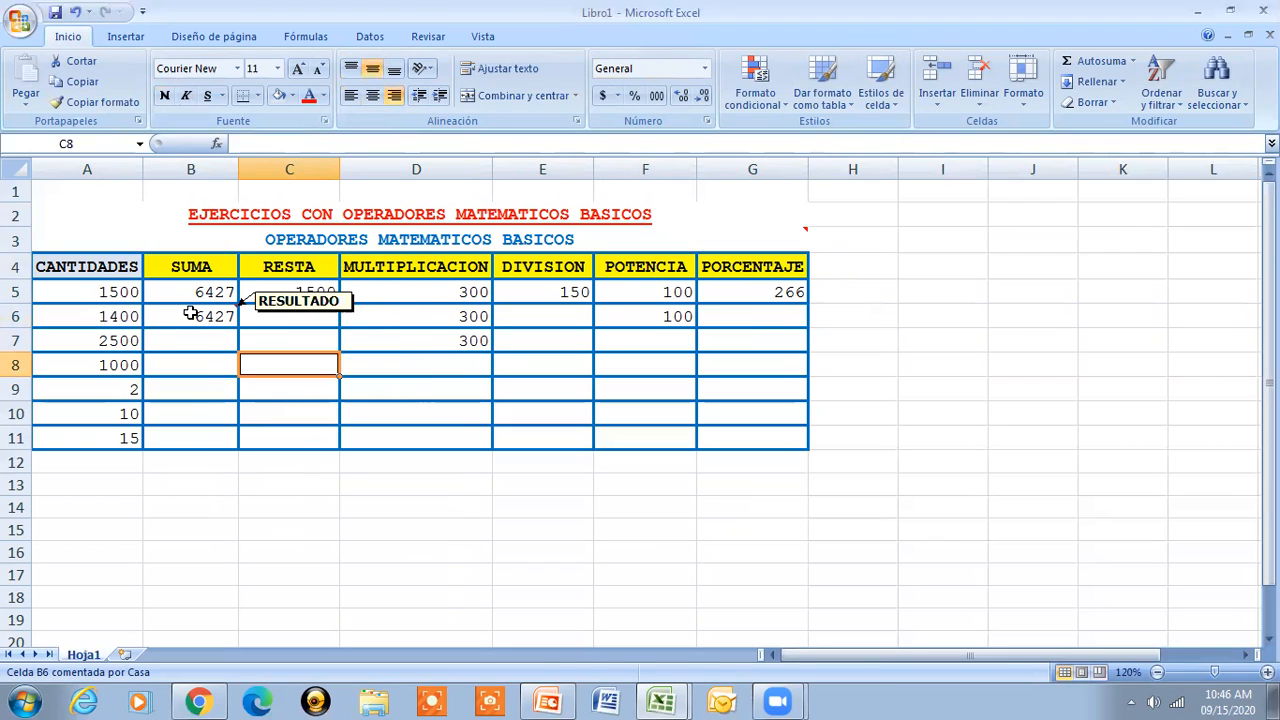
click(190, 313)
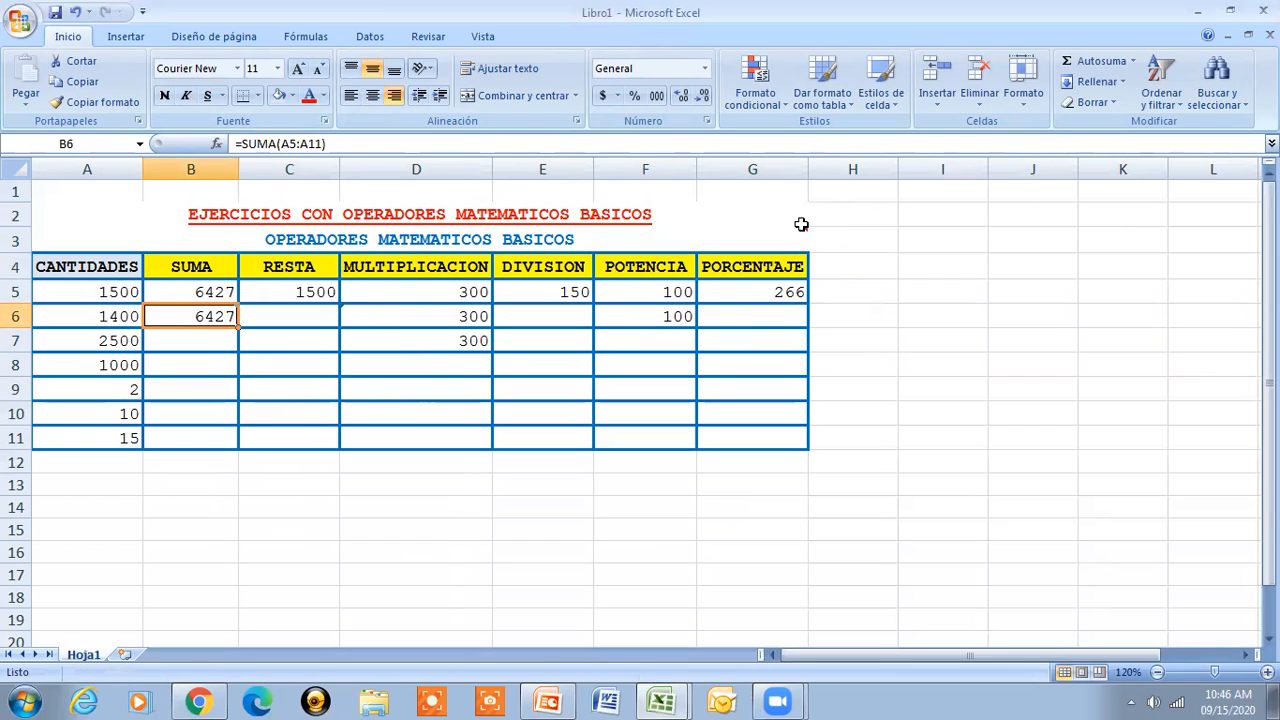
mouse_move(790, 235)
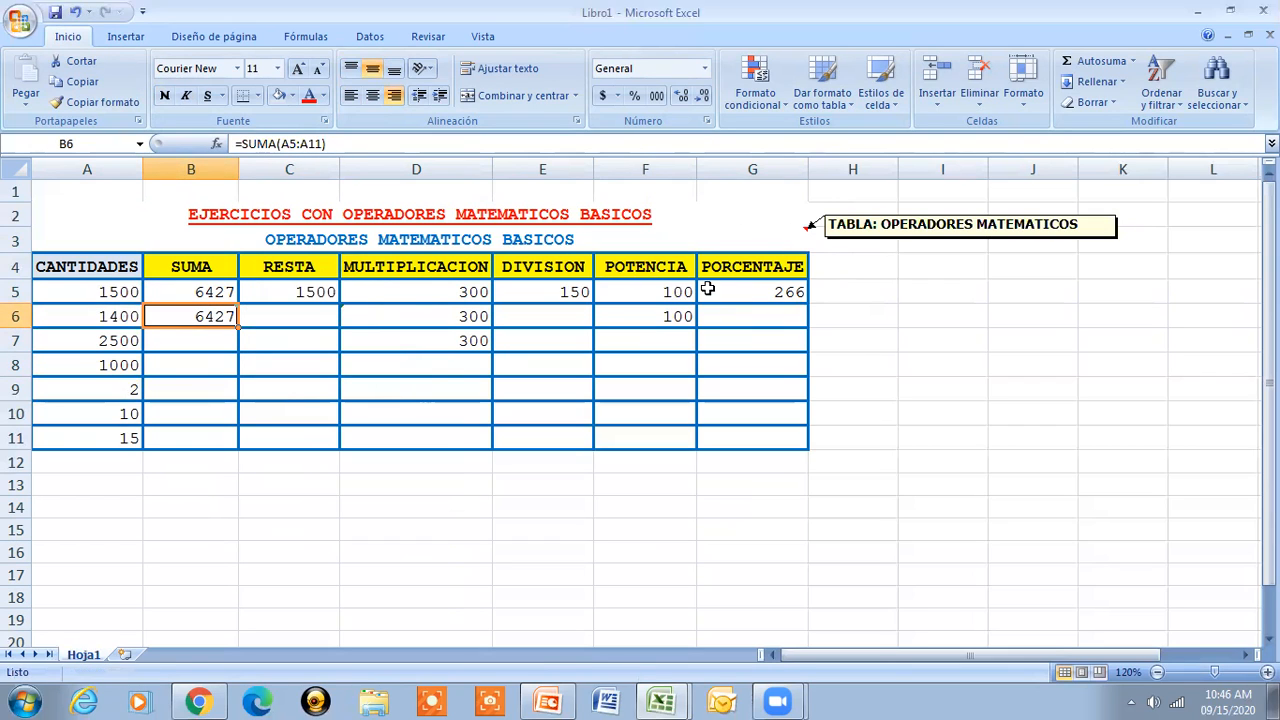
click(190, 220)
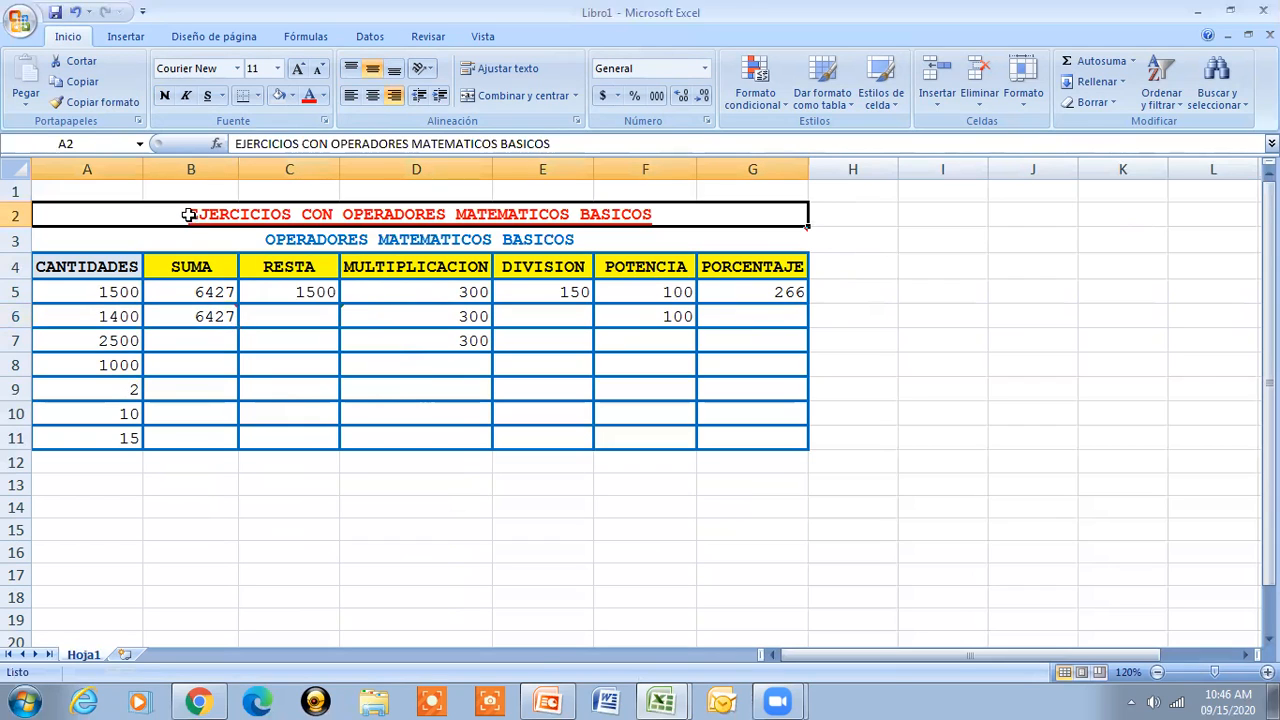
mouse_move(213, 318)
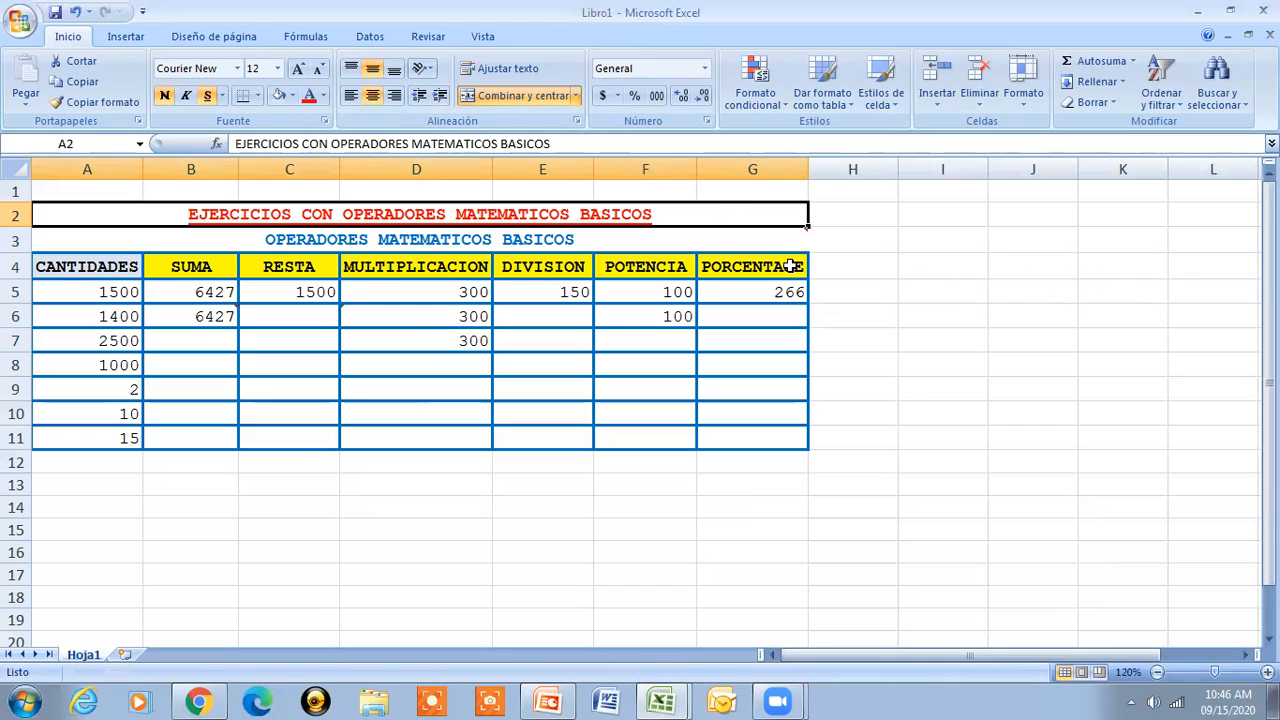
mouse_move(765, 239)
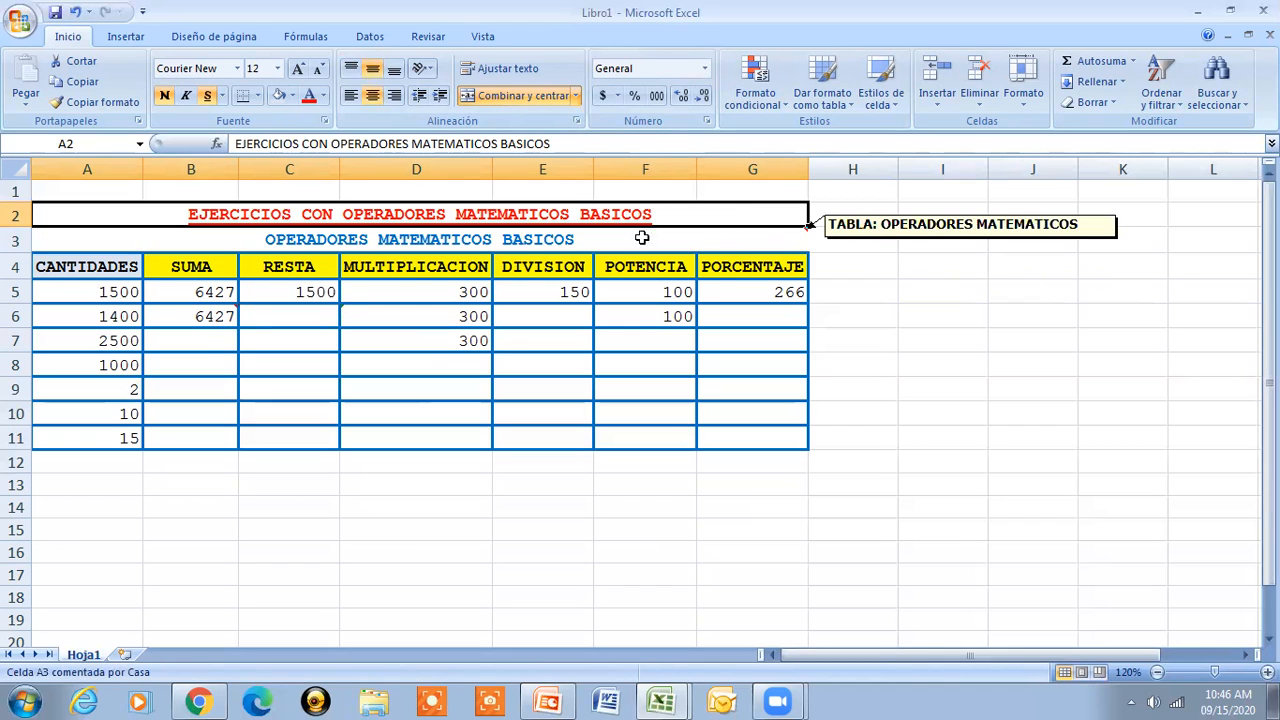
- Delete the comment from cell B6
click(193, 317)
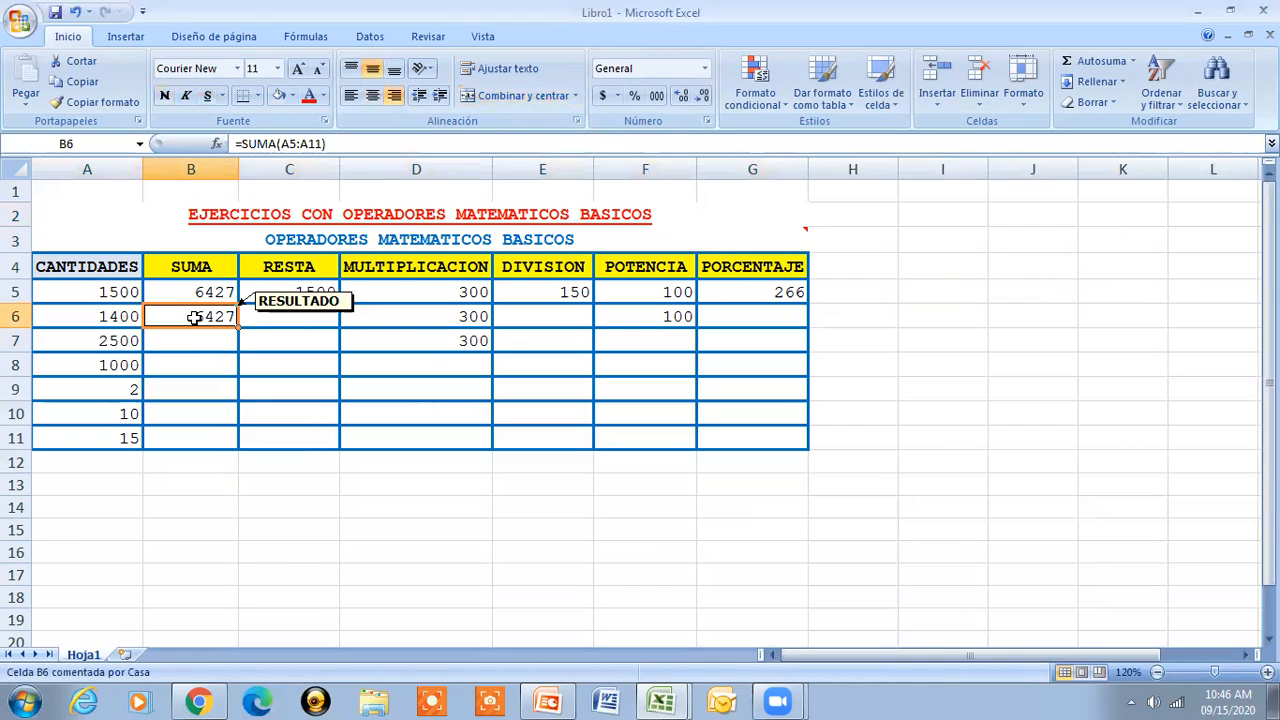
right_click(194, 317)
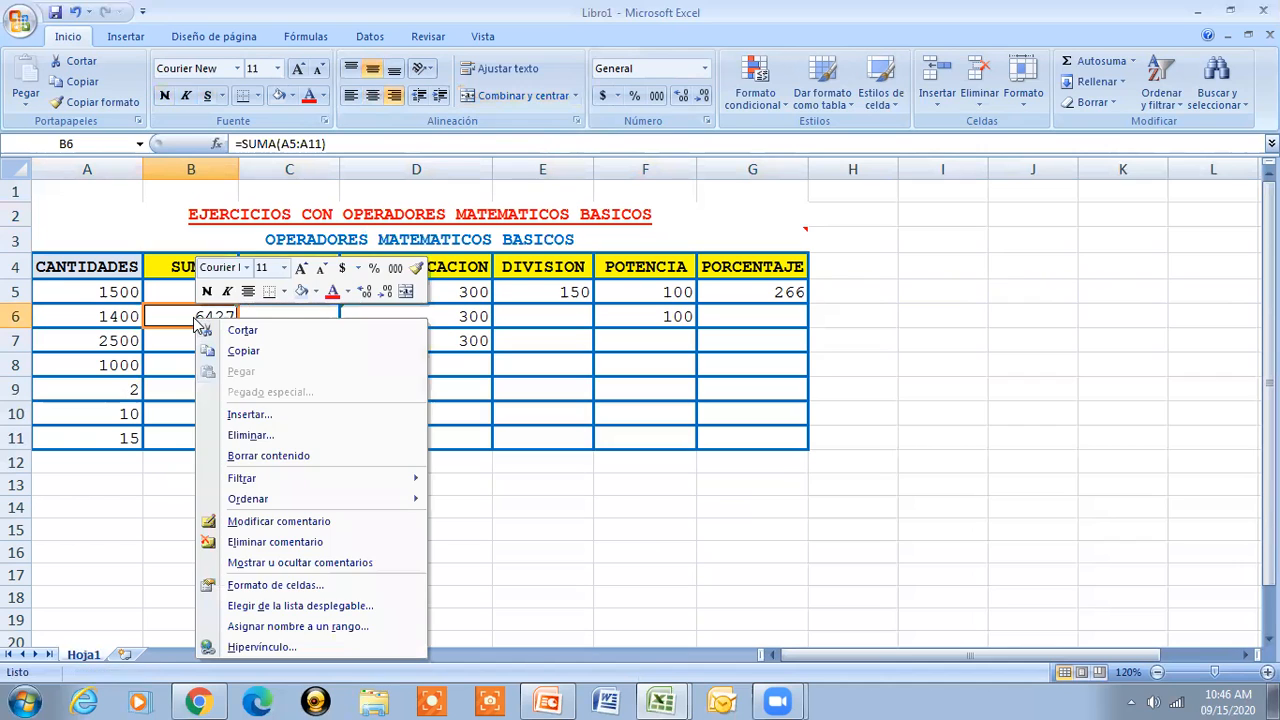
click(276, 541)
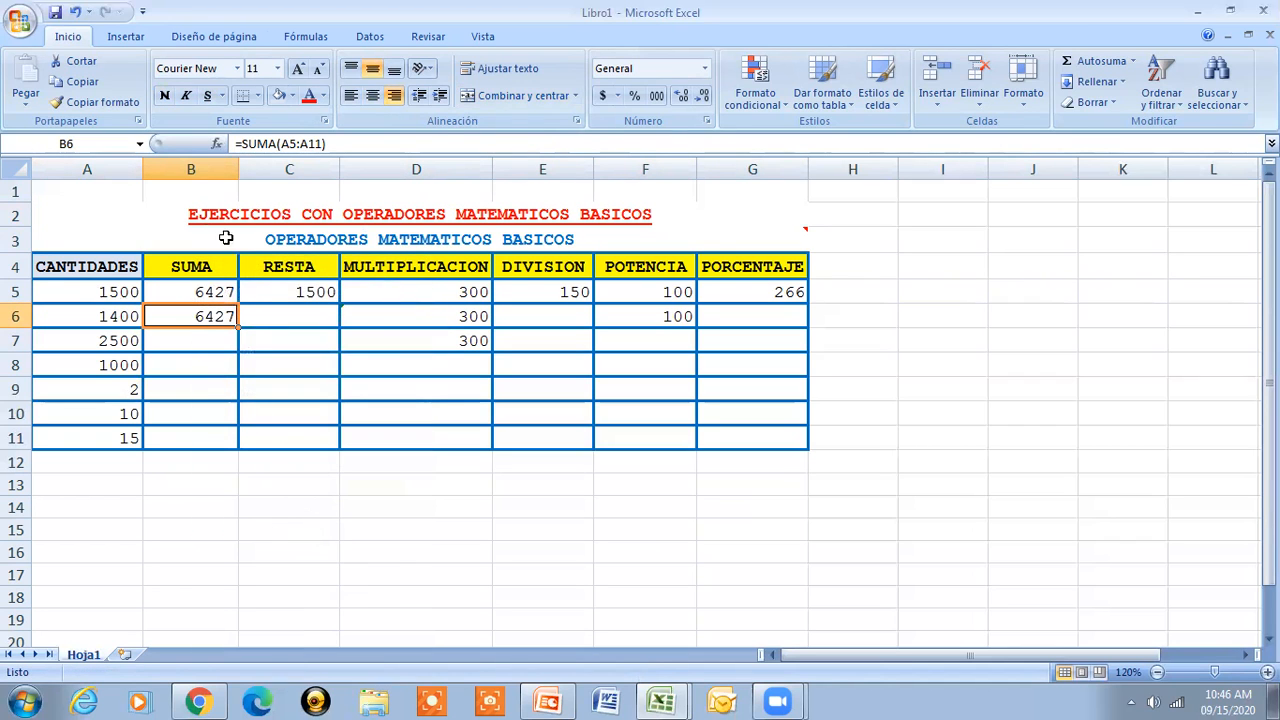
- Review the operator formulas across row 5 from SUMA to POTENCIA, and the SUMA function in cell B6
click(201, 209)
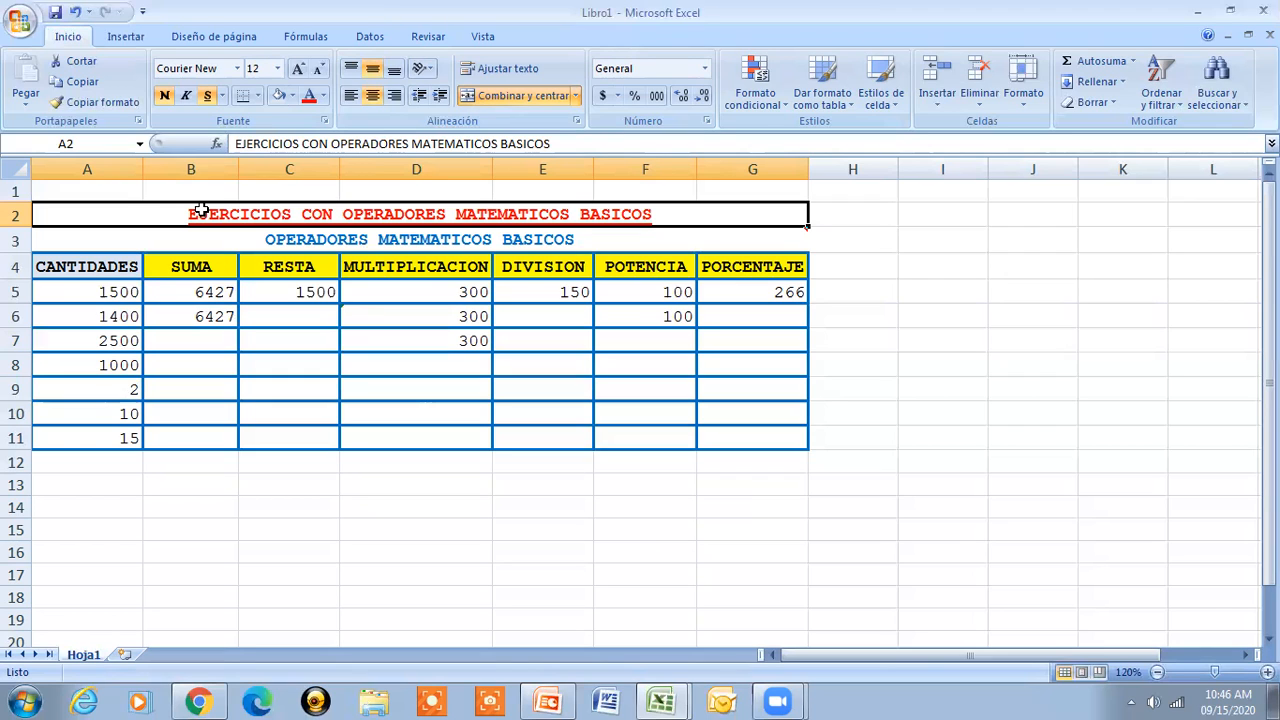
click(202, 290)
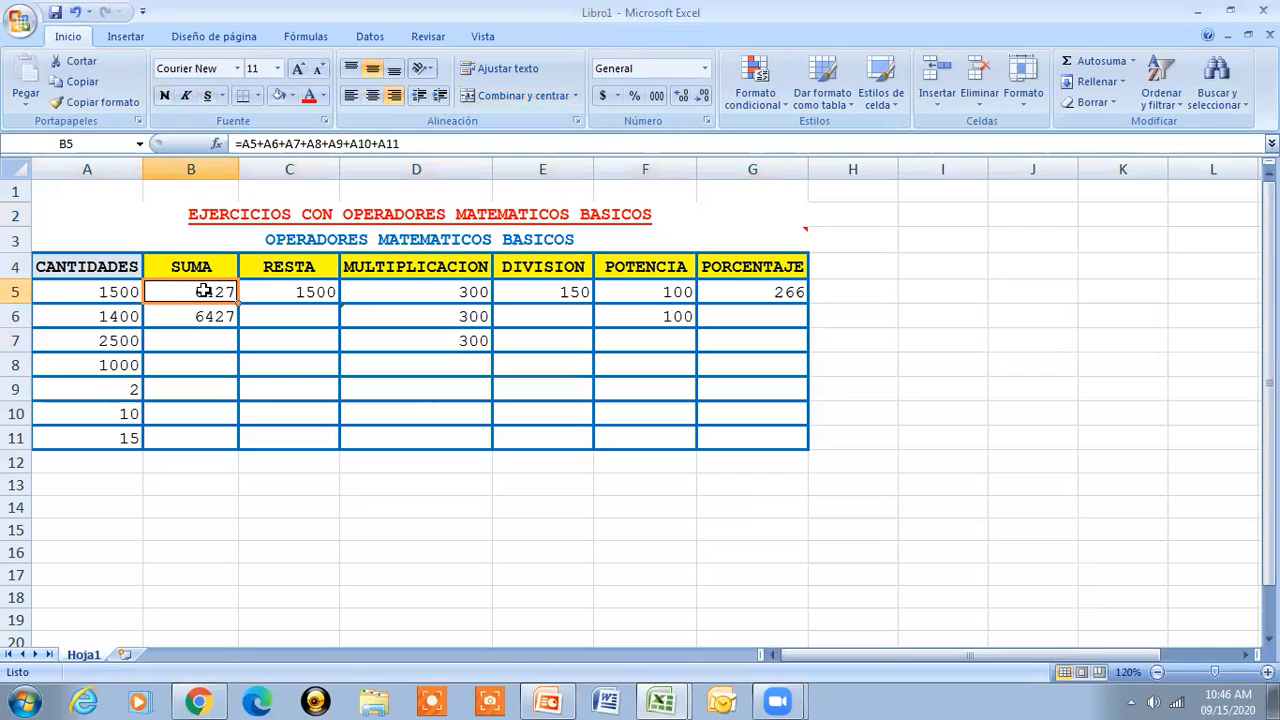
key(Right)
key(Right)
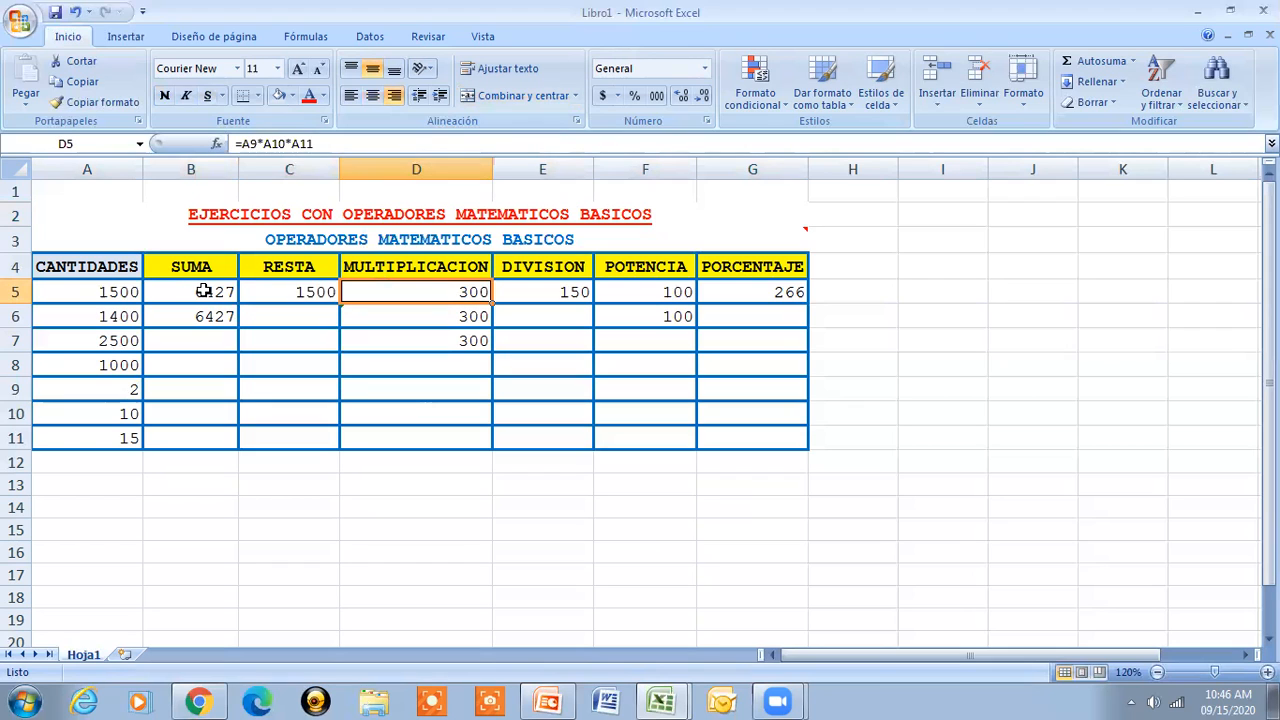
key(Right)
key(Right)
key(Right)
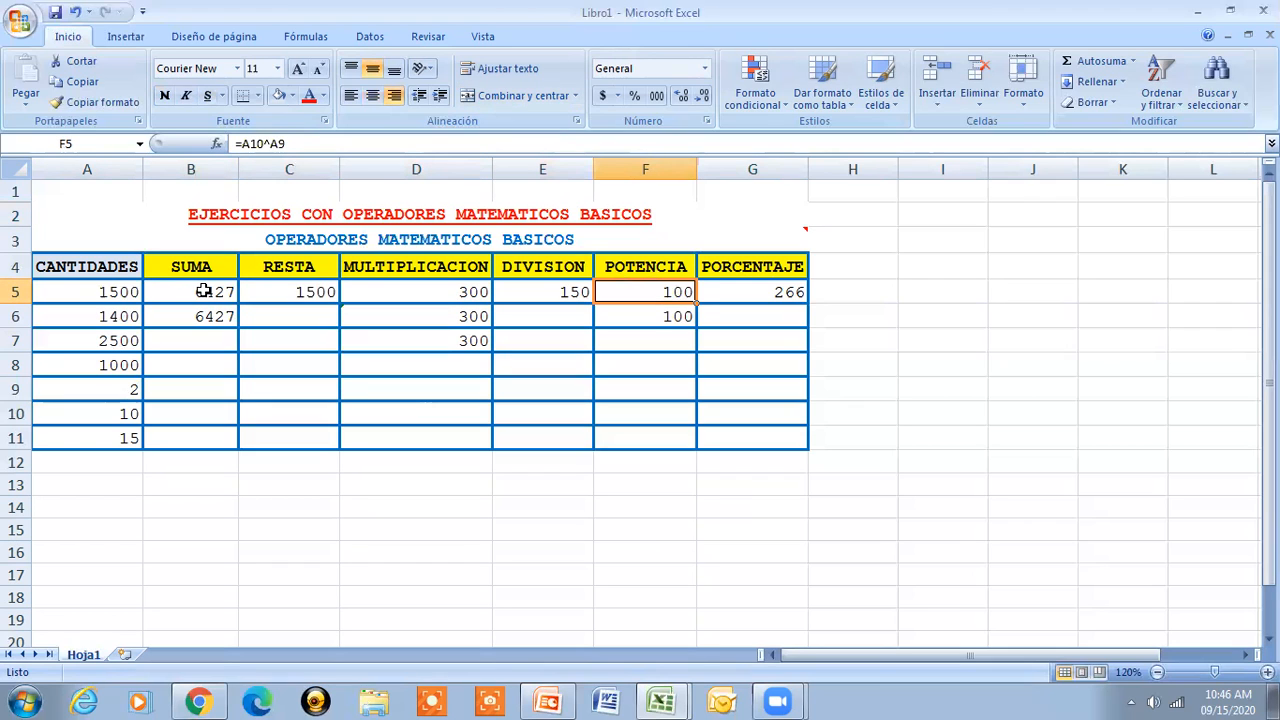
key(Down)
key(Left)
key(Left)
key(Left)
key(Left)
key(Left)
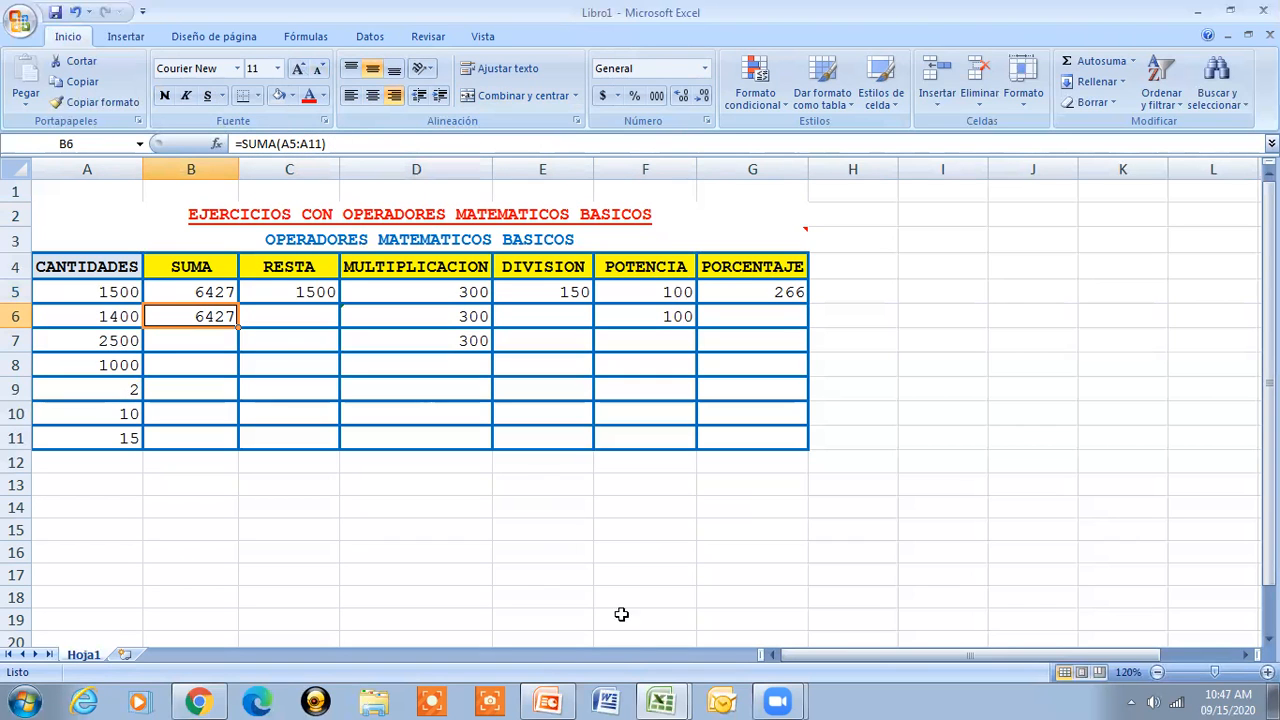
- Check the OPERADORES sheet in the workbook Sesion de Clases Nro 4, and return to Libro1
mouse_move(645, 700)
click(630, 672)
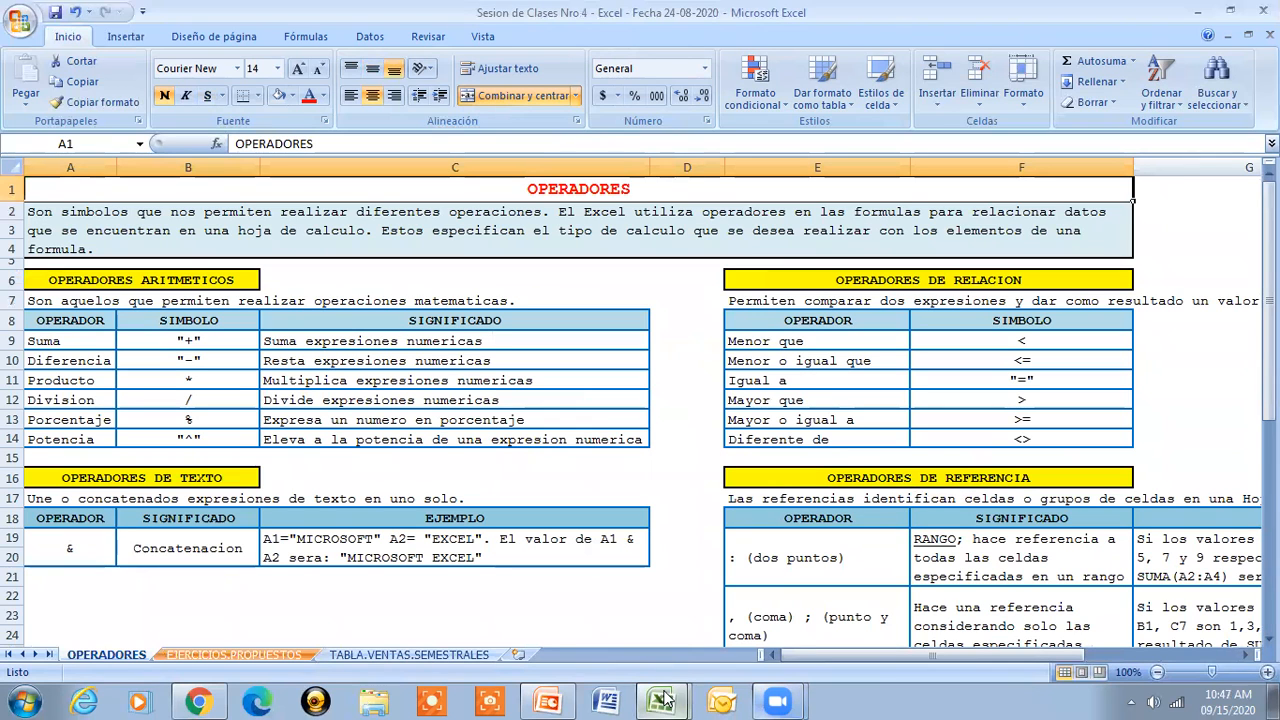
mouse_move(660, 700)
click(590, 624)
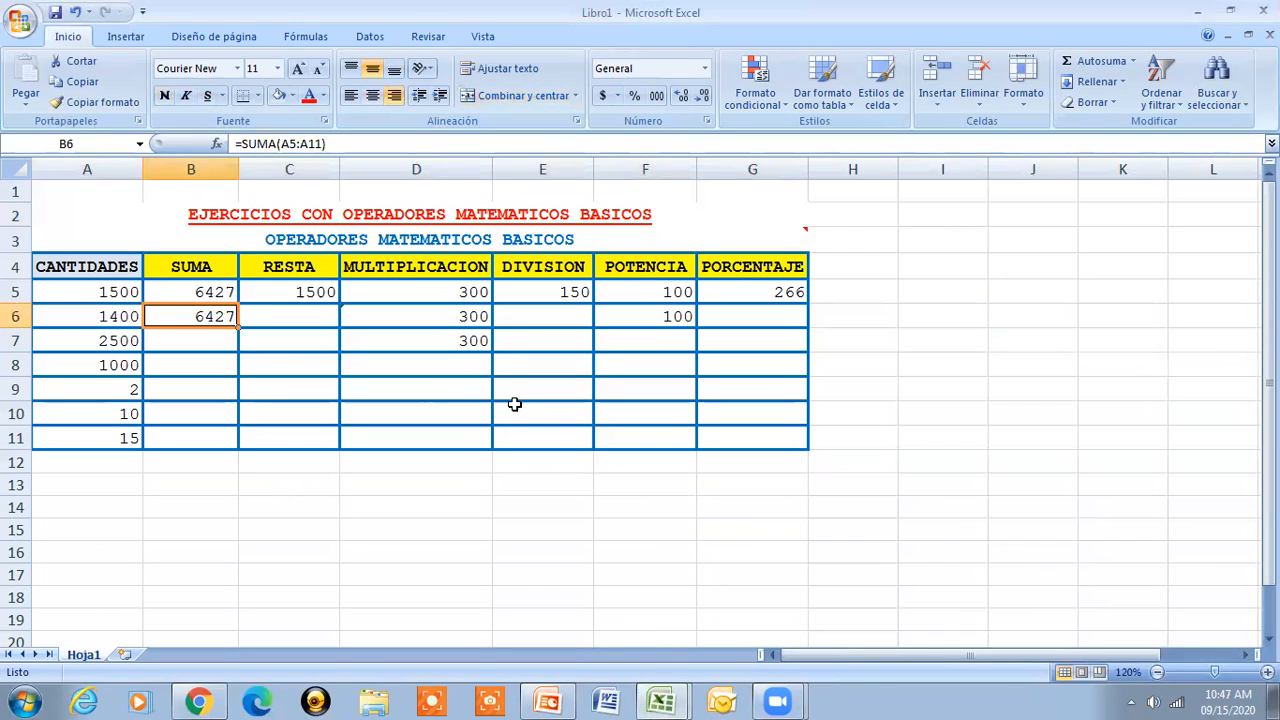
- Review the functions used in cells D6 and F6 of the MULTIPLICACION and POTENCIA columns
click(440, 306)
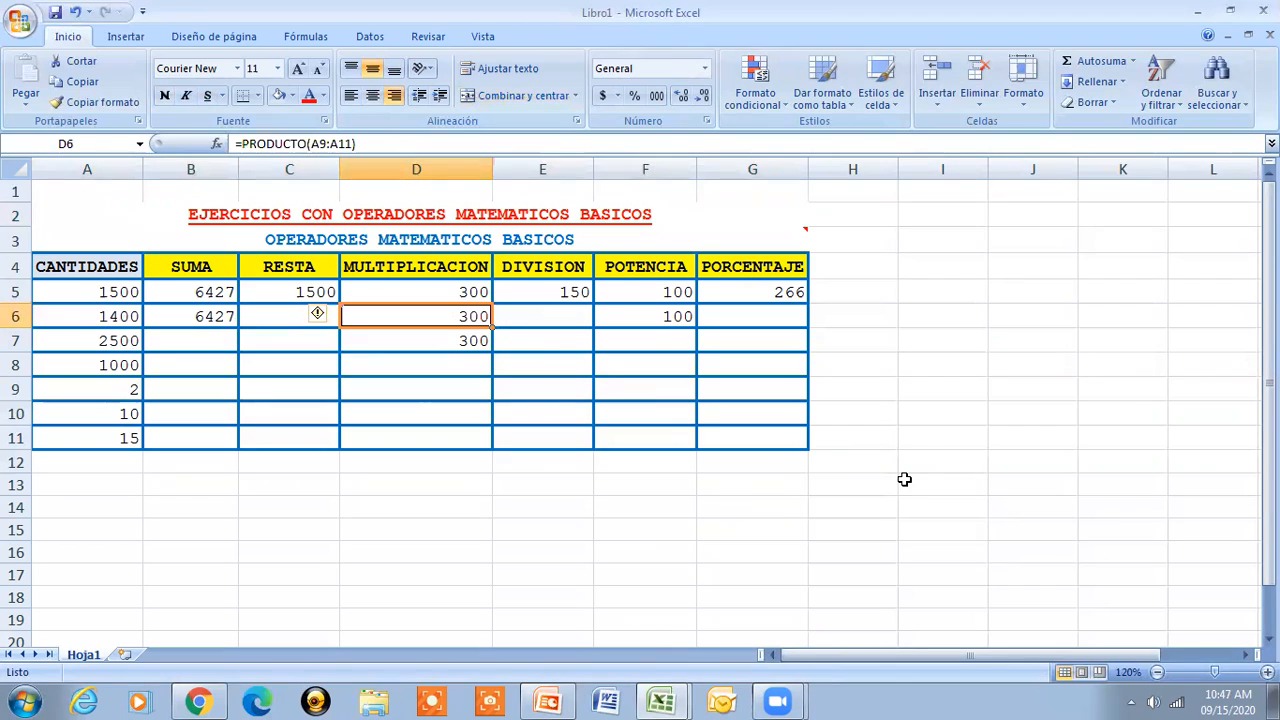
key(Right)
key(Right)
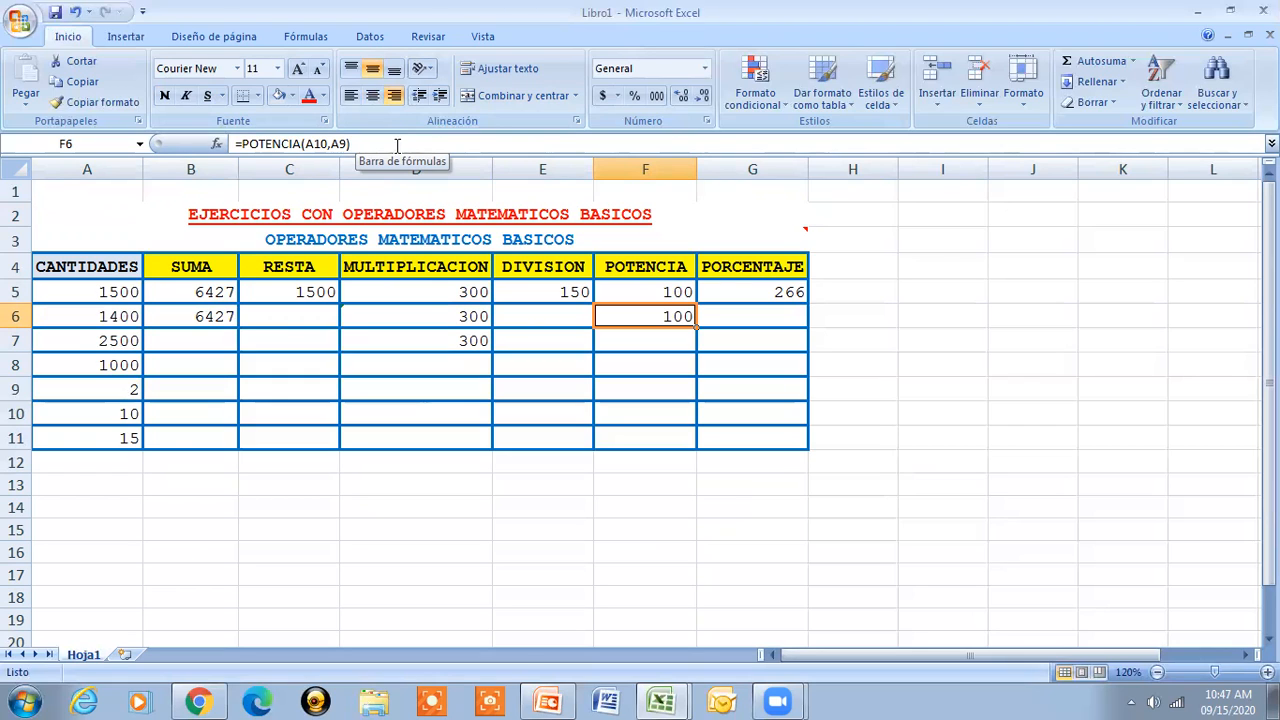
click(393, 207)
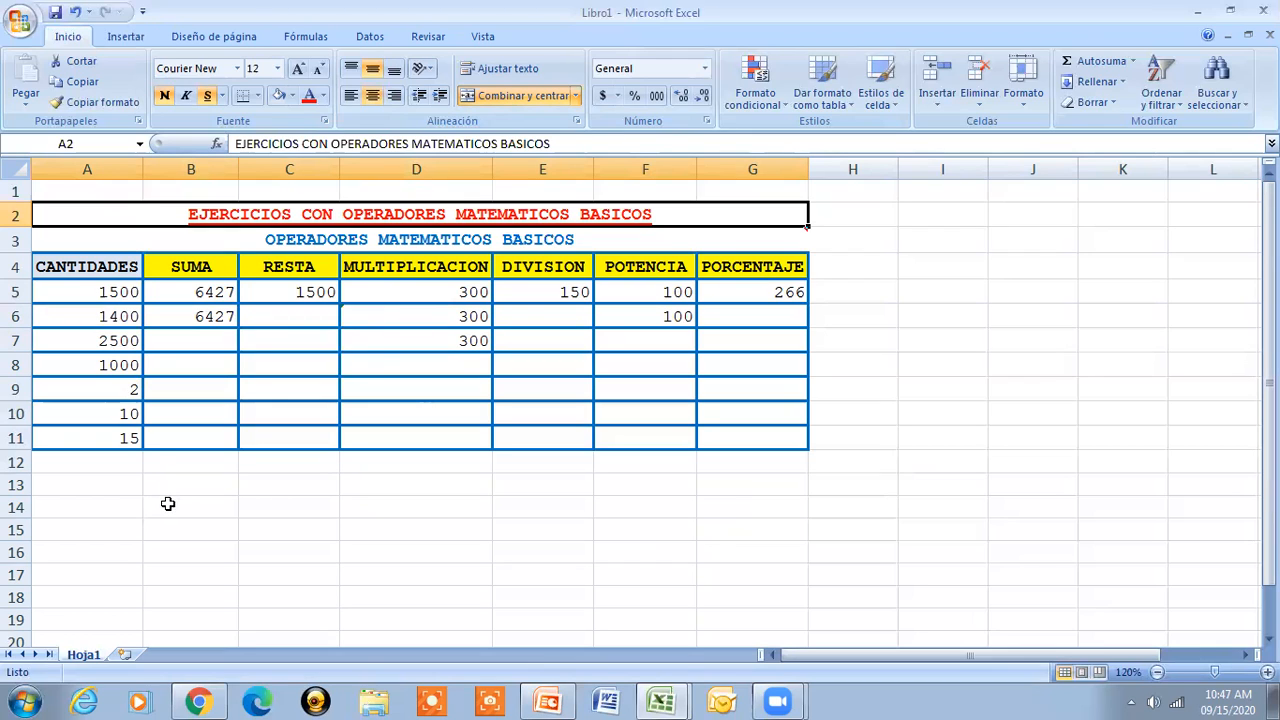
- Enter the headers VALOR in cell A13 and RESULTADO in cell B13 below the exercise table
click(92, 486)
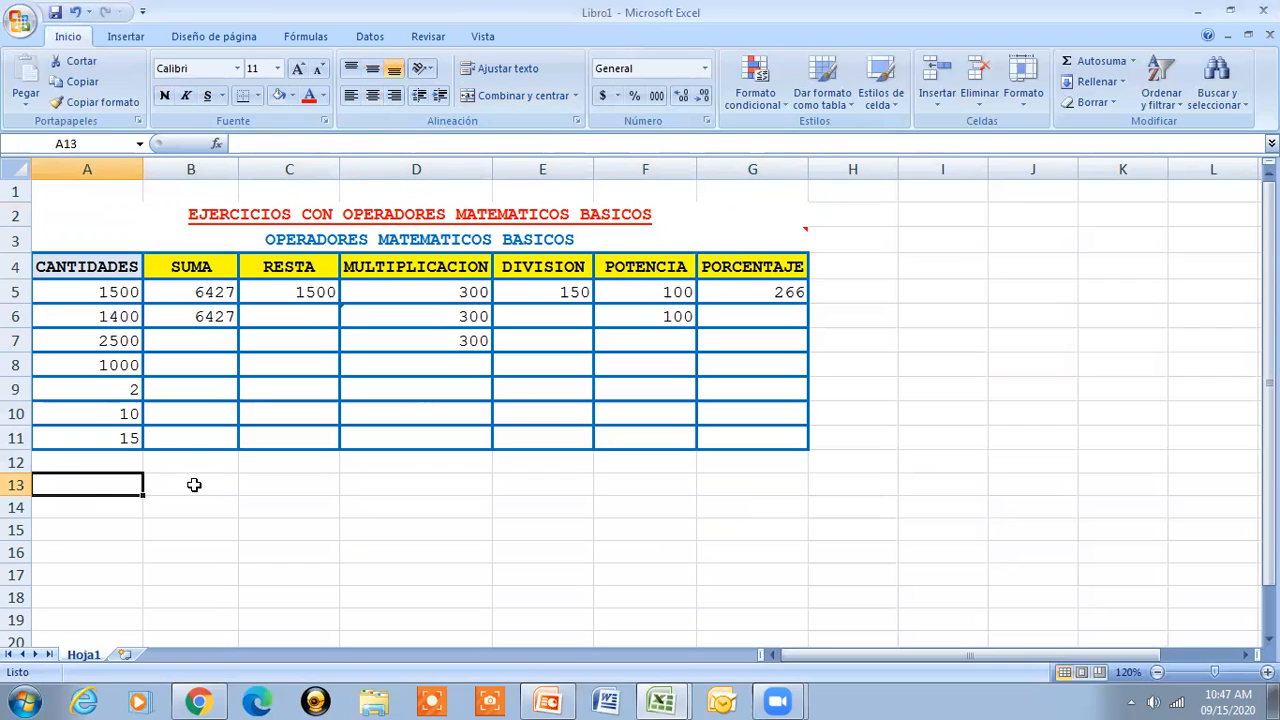
text(VALOR)
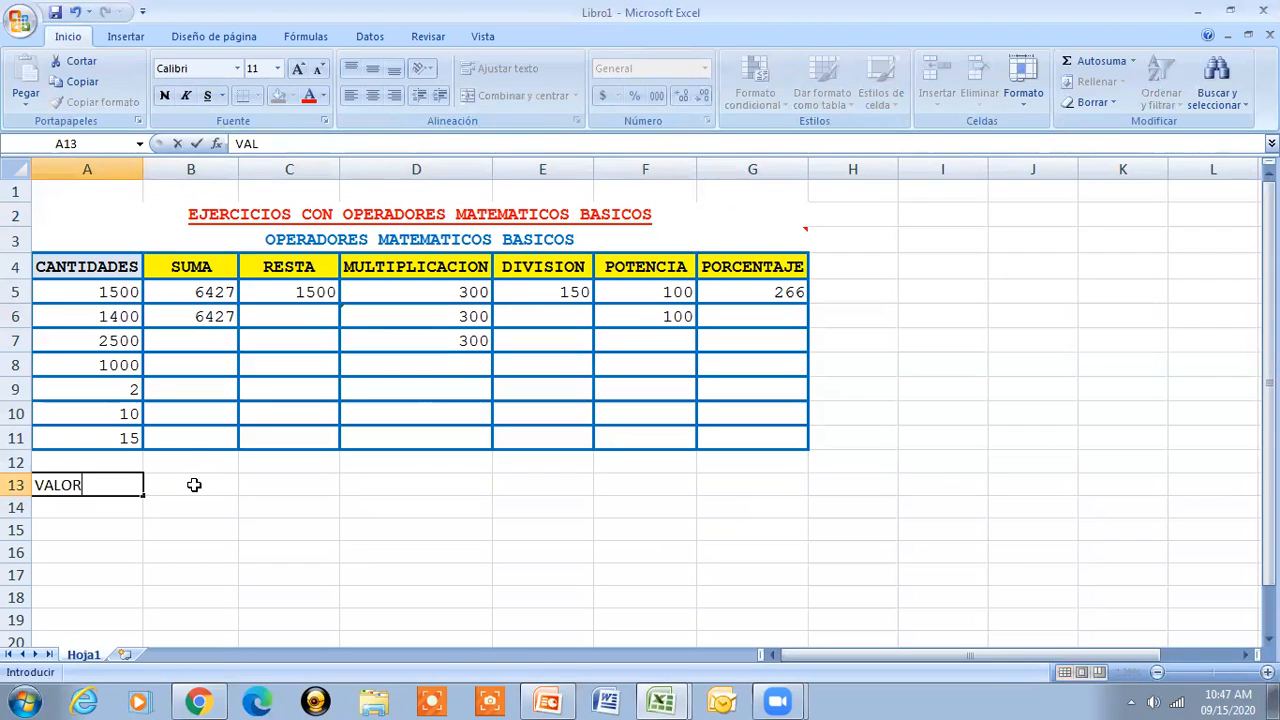
click(194, 485)
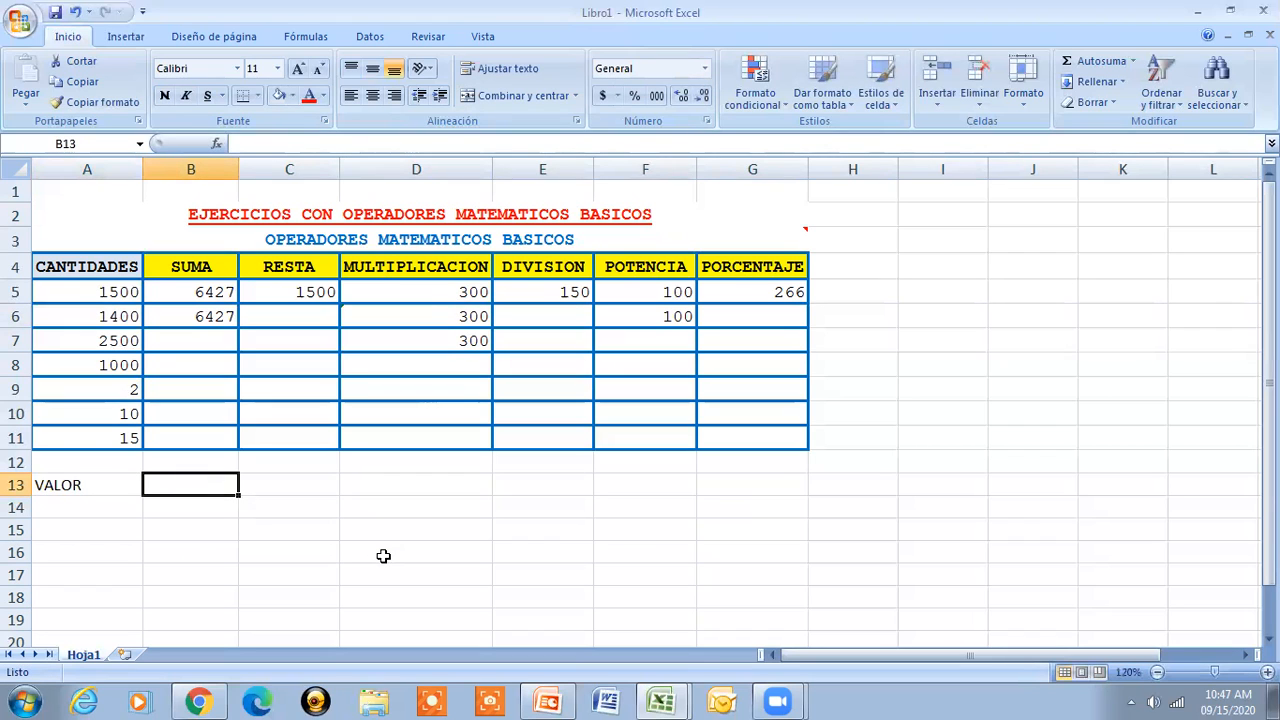
text(RE)
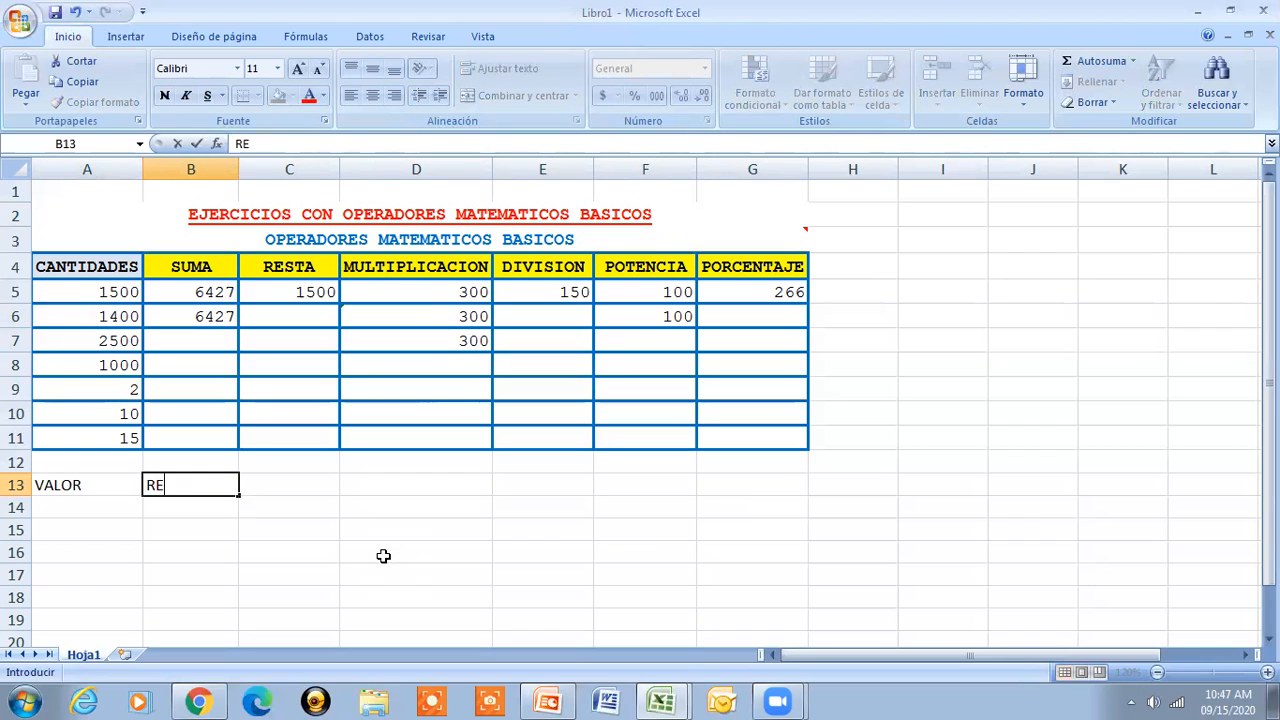
text(SULTADO)
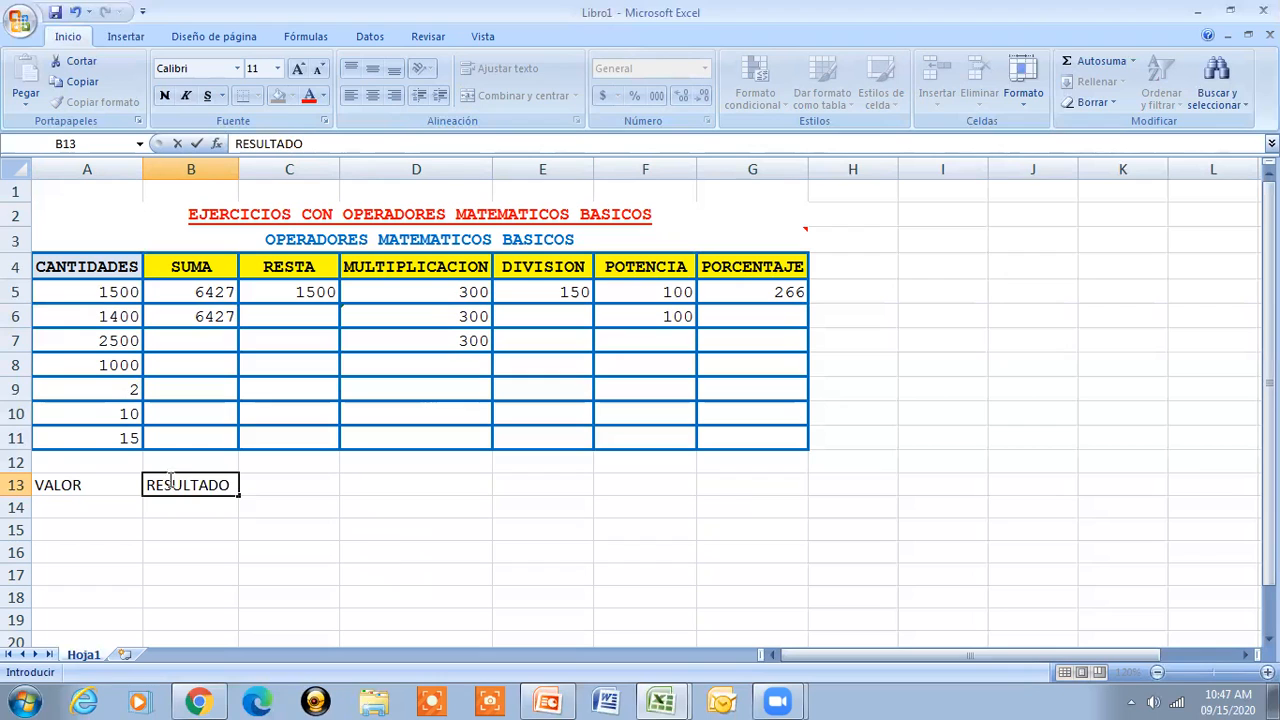
click(56, 480)
- Enter the text Taller in cell A14 as the first entry under VALOR
click(87, 514)
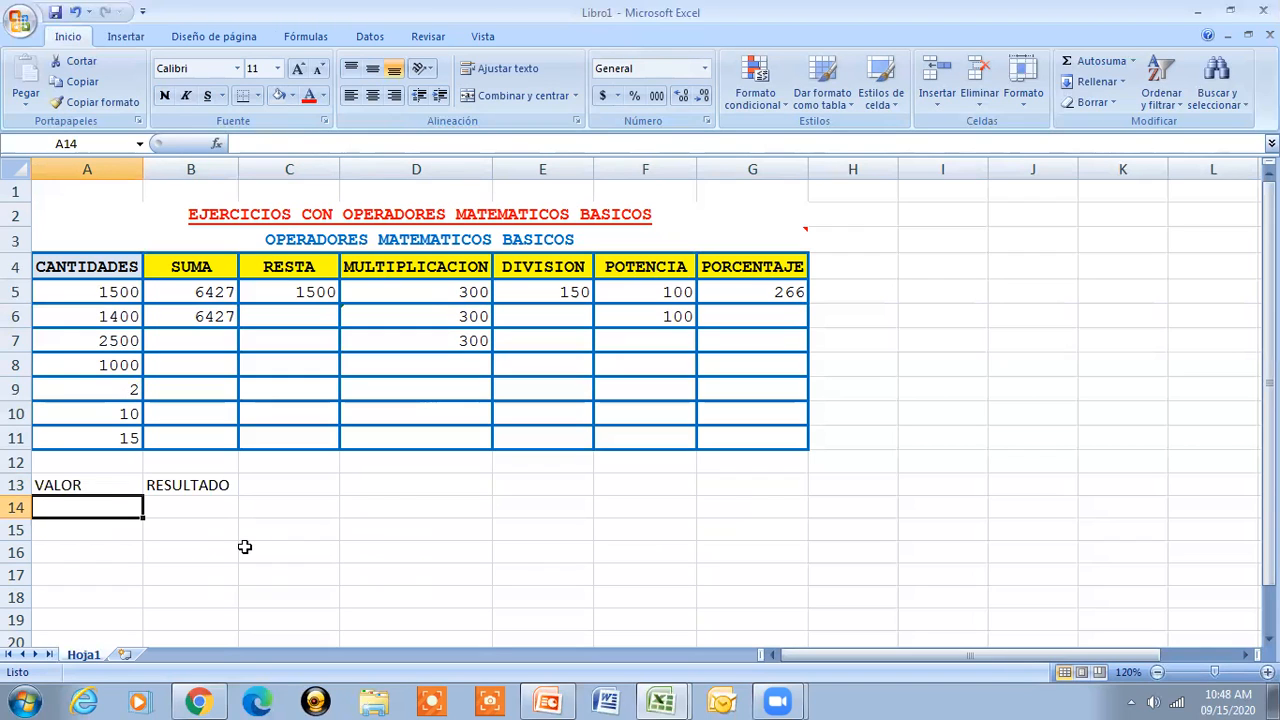
text(TALLER)
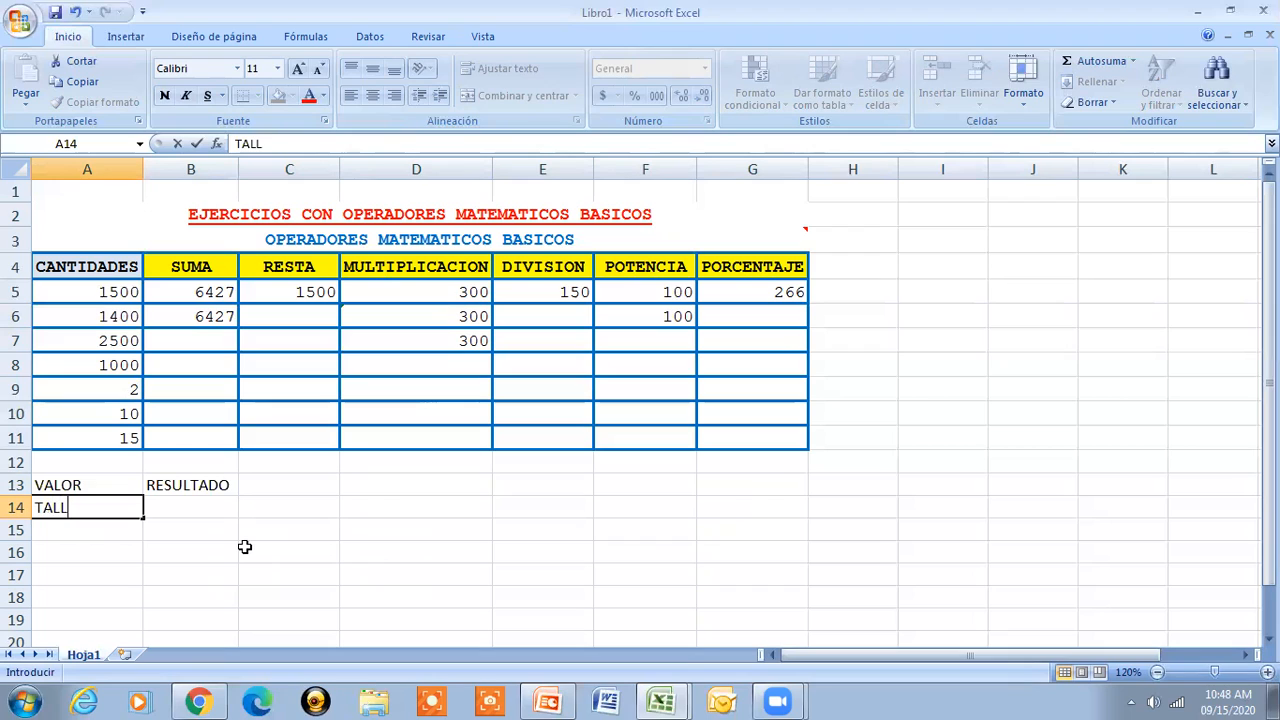
key(BackSpace)
key(BackSpace)
key(BackSpace)
key(BackSpace)
key(BackSpace)
text(aller)
key(Return)
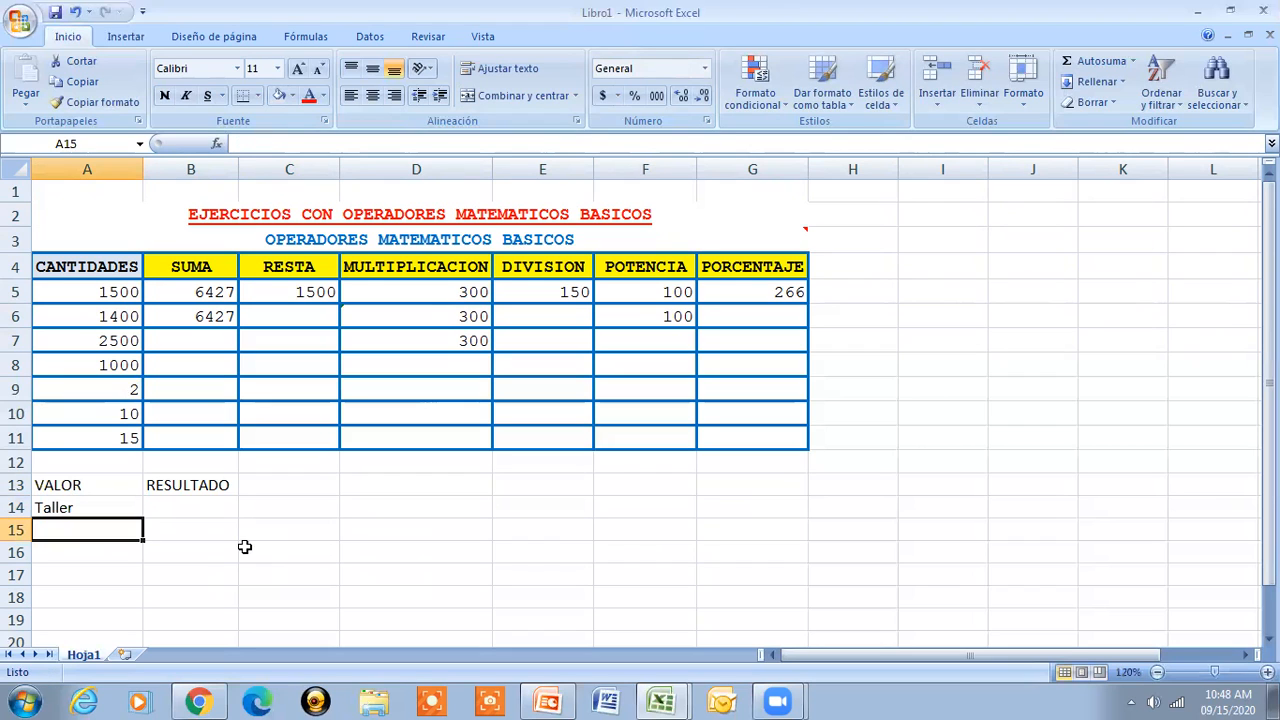
- Enter the words de in cell A15 and Ofimatica in cell A16 under VALOR
text(de)
key(Return)
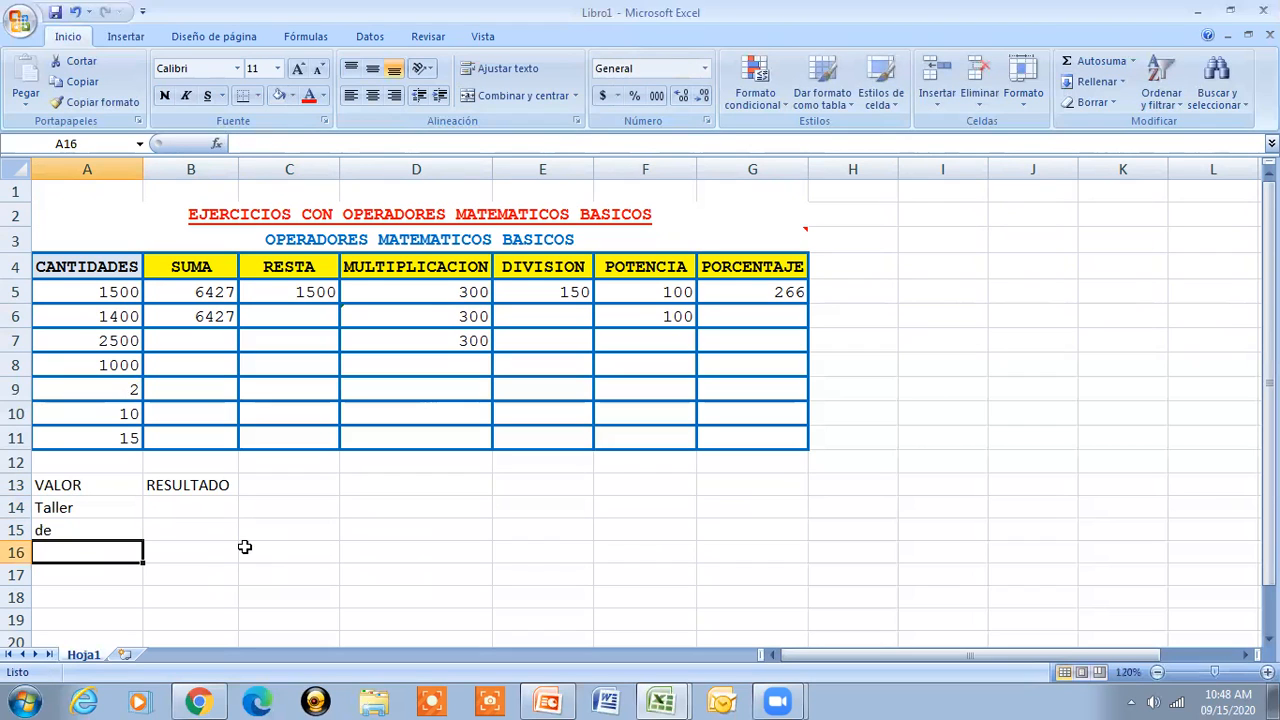
text(Ofimatica)
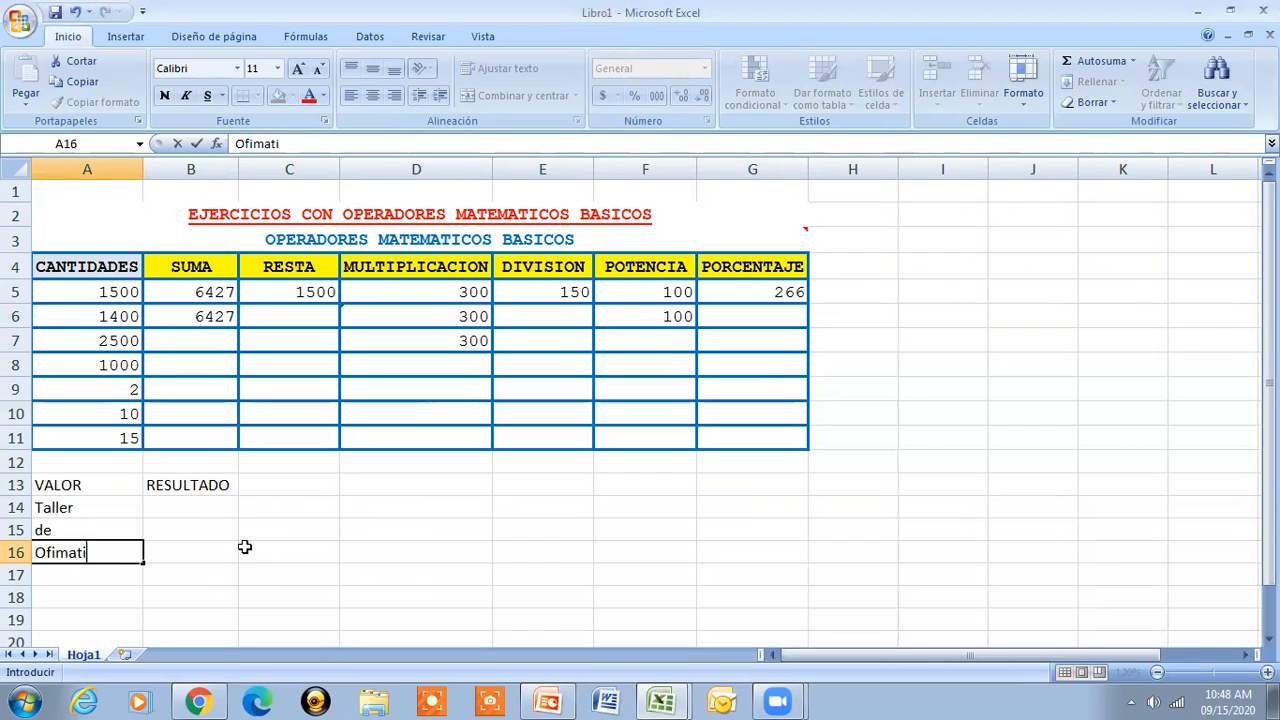
key(Return)
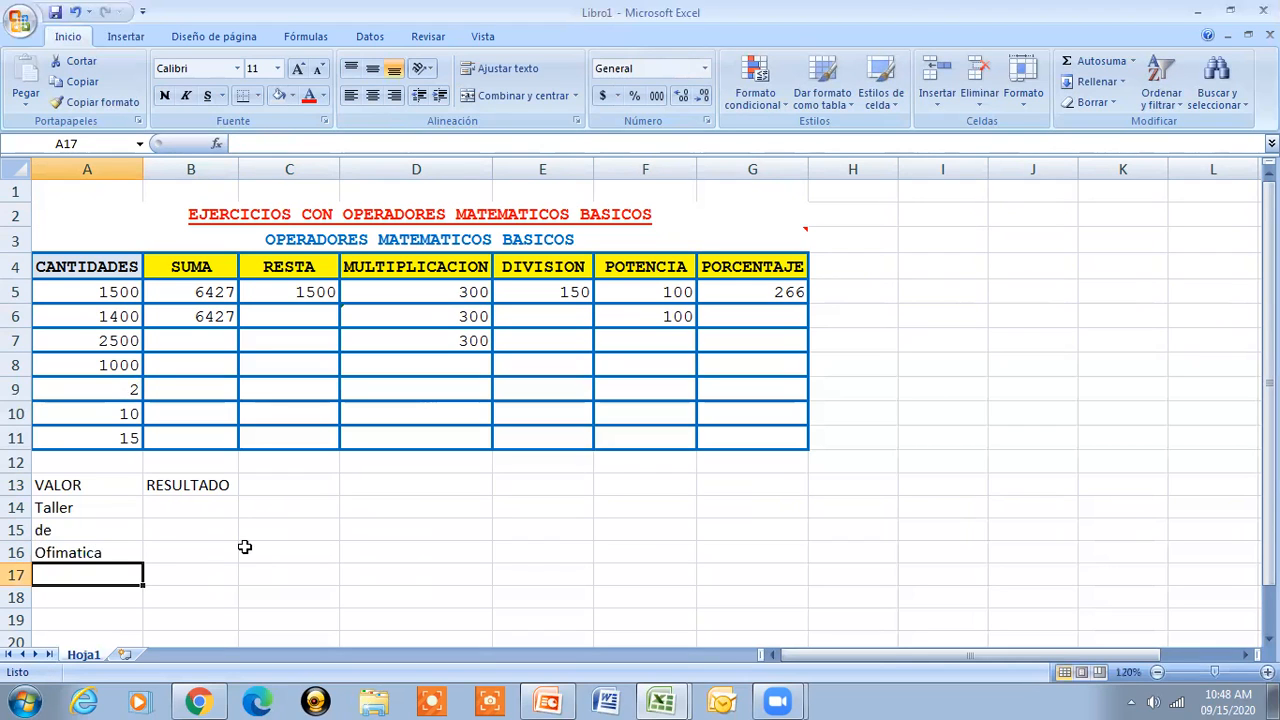
- Insert a new row at row 15, between Taller and de, and enter Virtual in cell A15
right_click(16, 530)
click(100, 397)
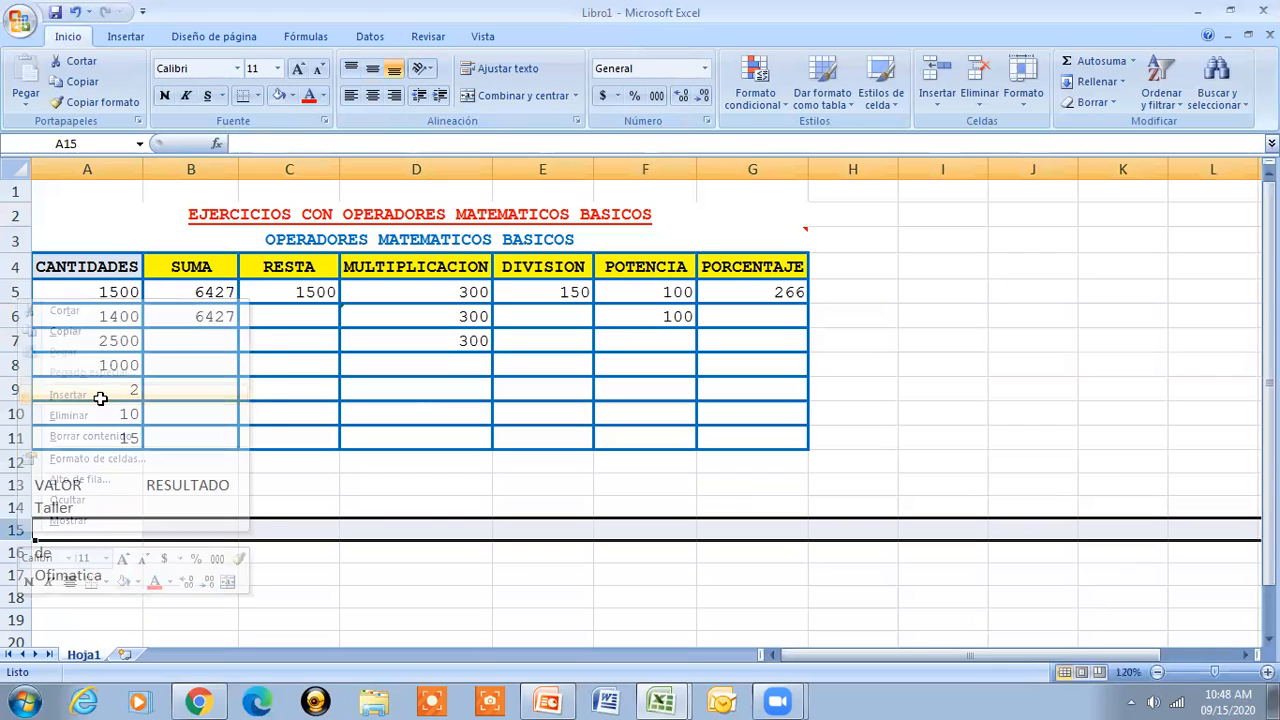
click(78, 537)
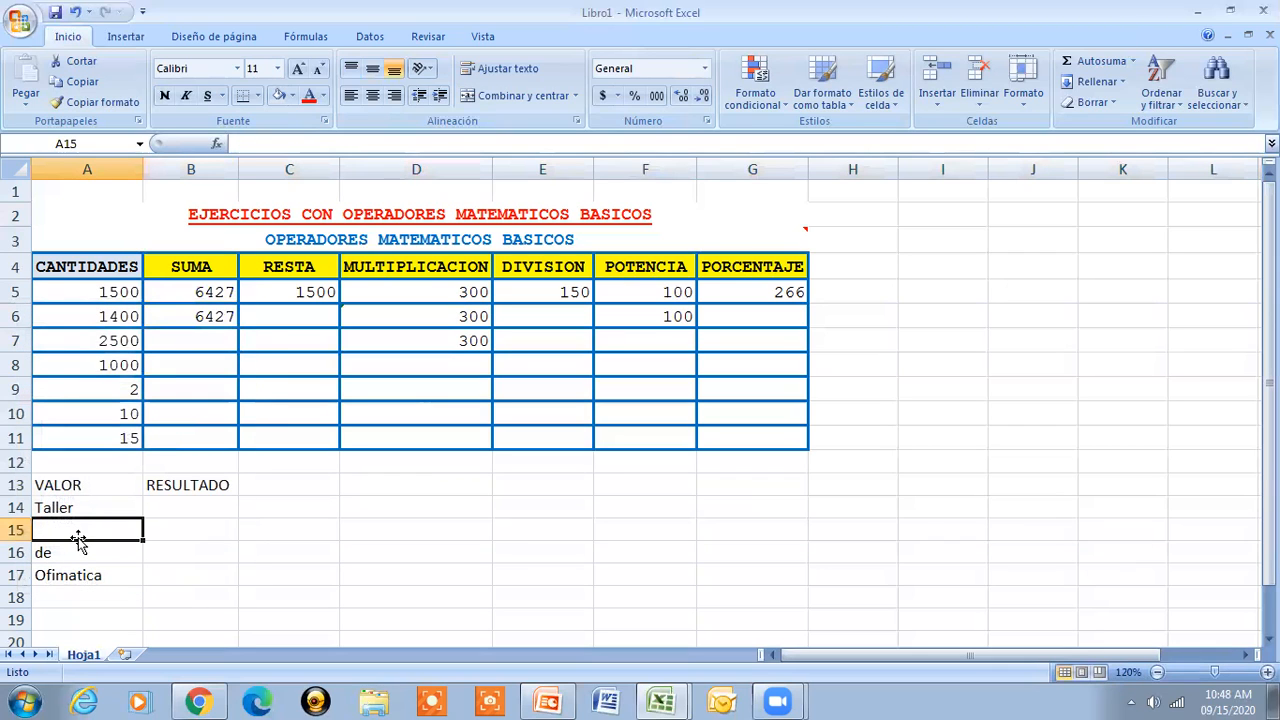
text(Virtual)
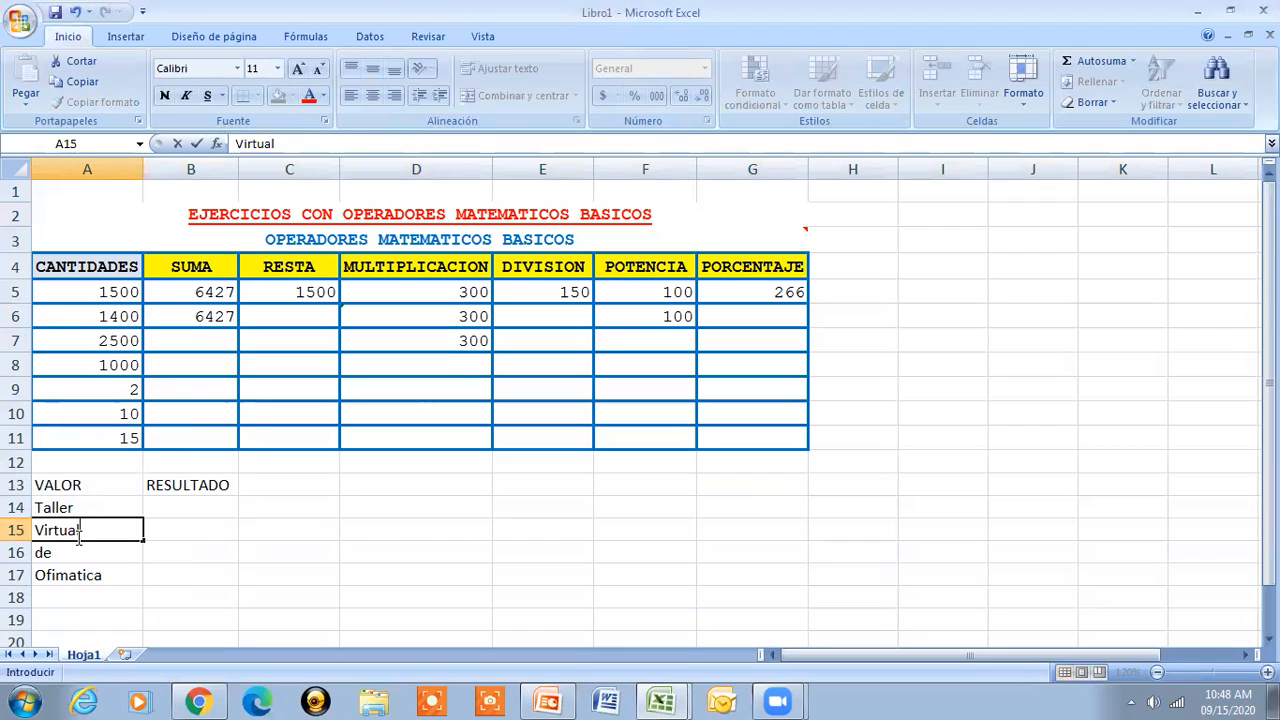
click(60, 554)
click(58, 500)
- Apply all borders to the VALOR column range A13:A17
click(52, 484)
drag(52, 484, 120, 576)
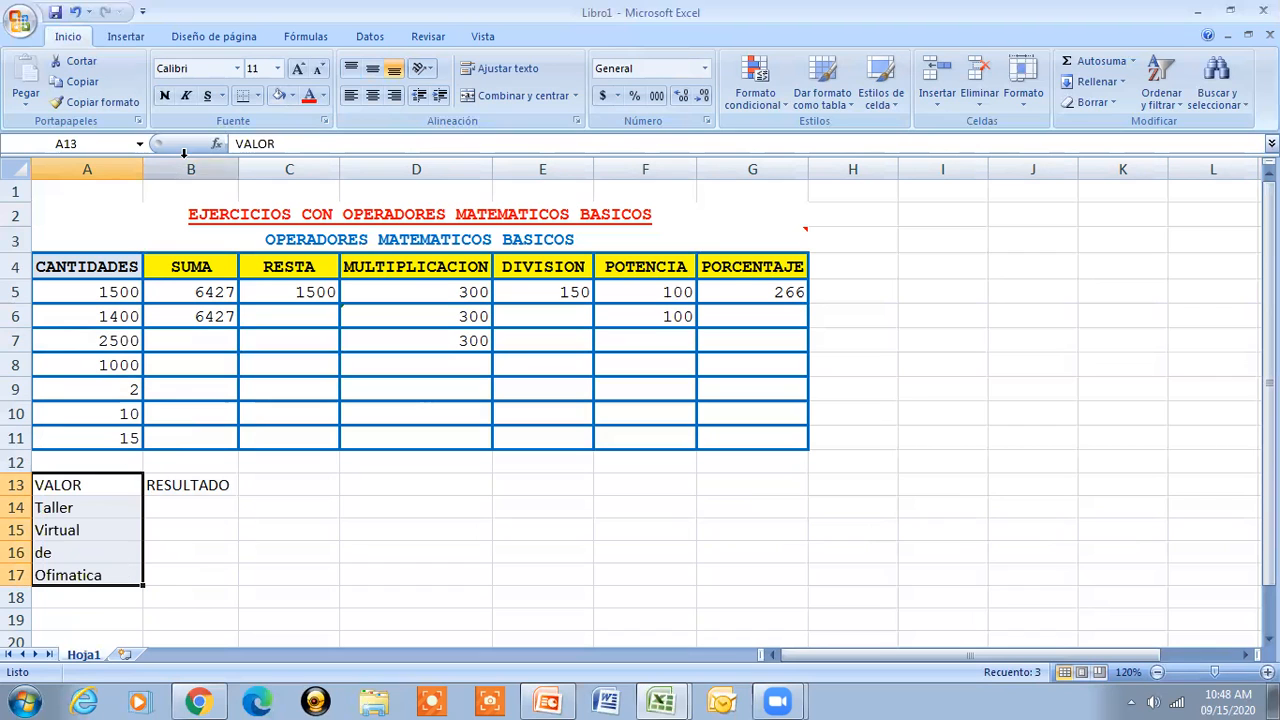
click(256, 96)
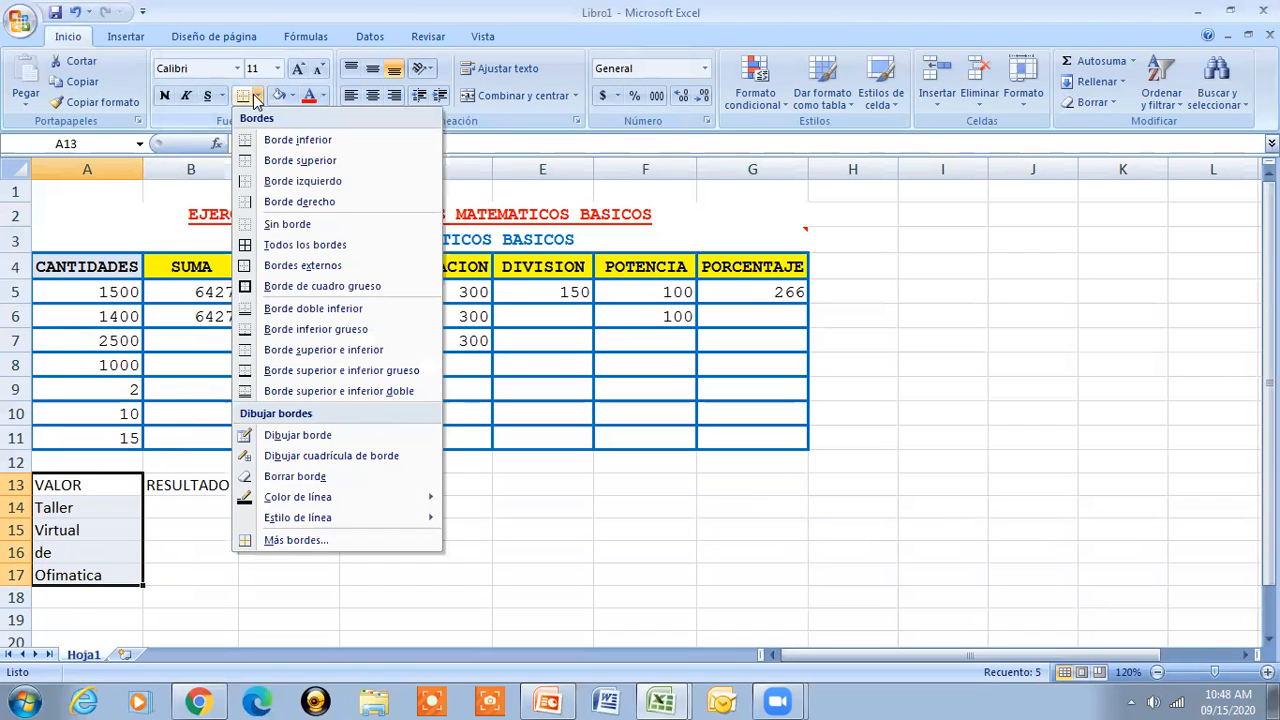
click(292, 245)
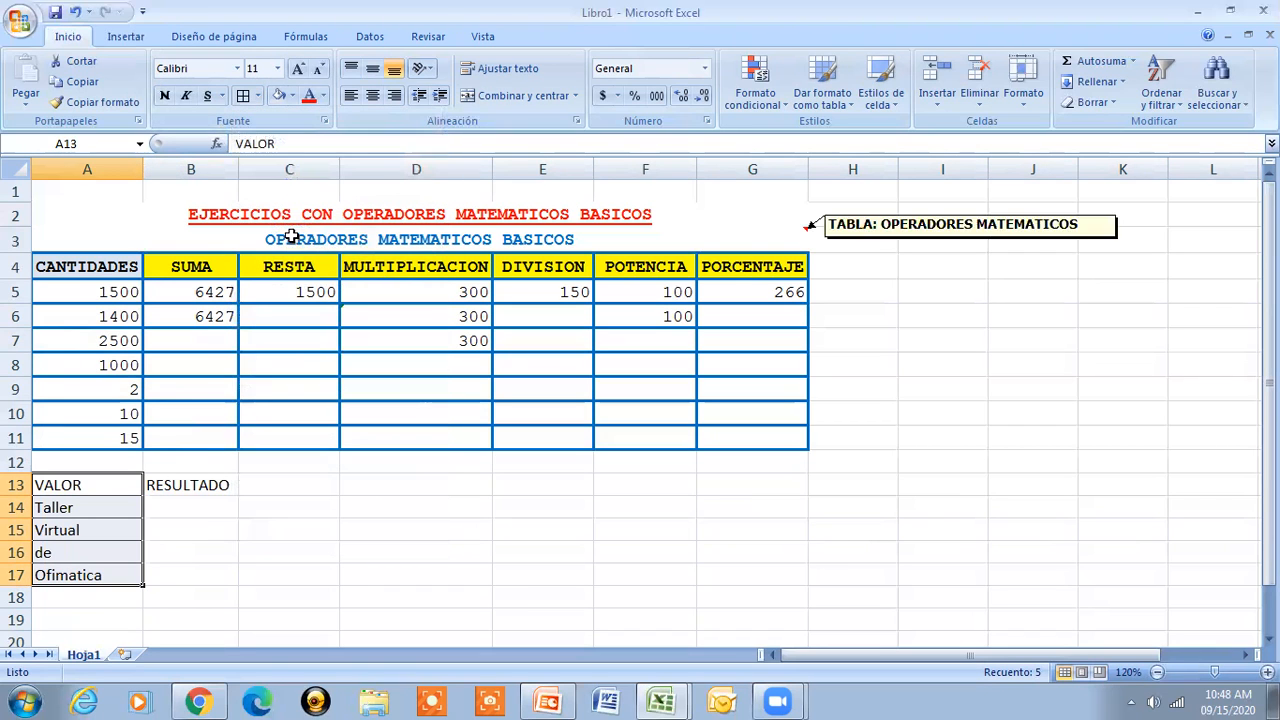
- Set the border line color to red and the line style to the thickest solid line, and reapply all borders to A13:A17
click(256, 96)
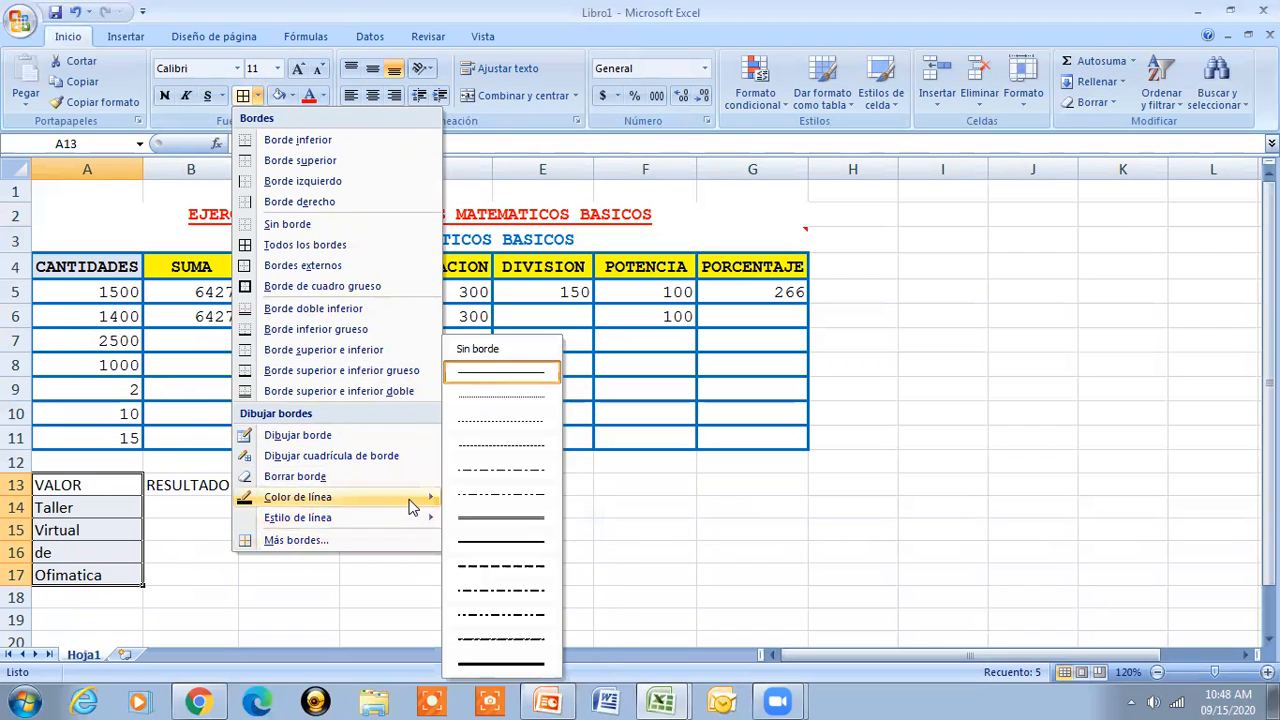
mouse_move(414, 497)
click(466, 640)
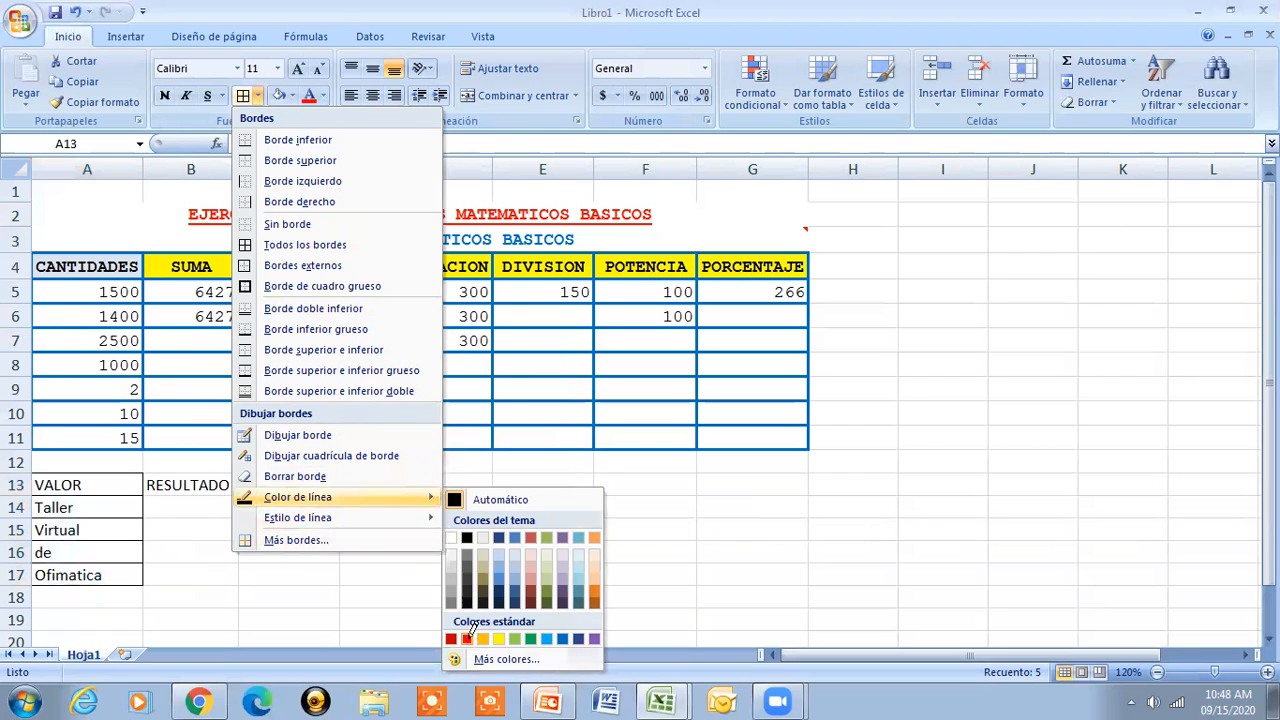
click(257, 96)
mouse_move(300, 517)
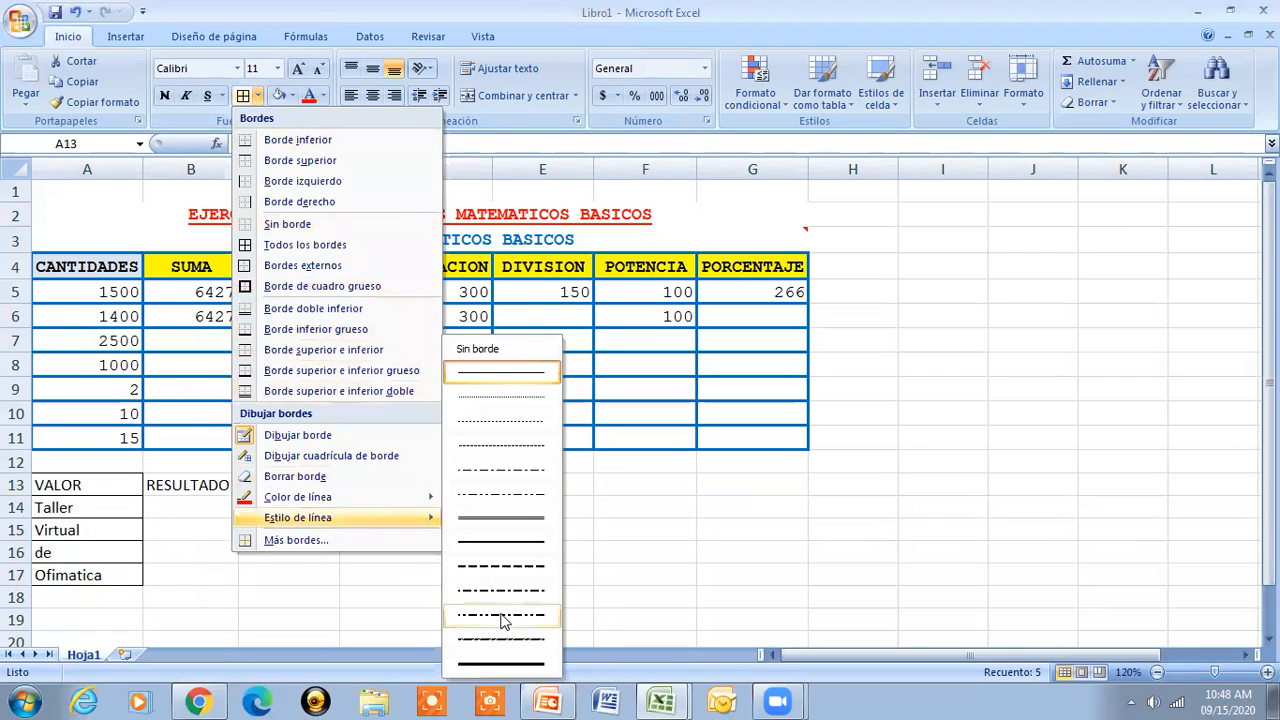
click(502, 664)
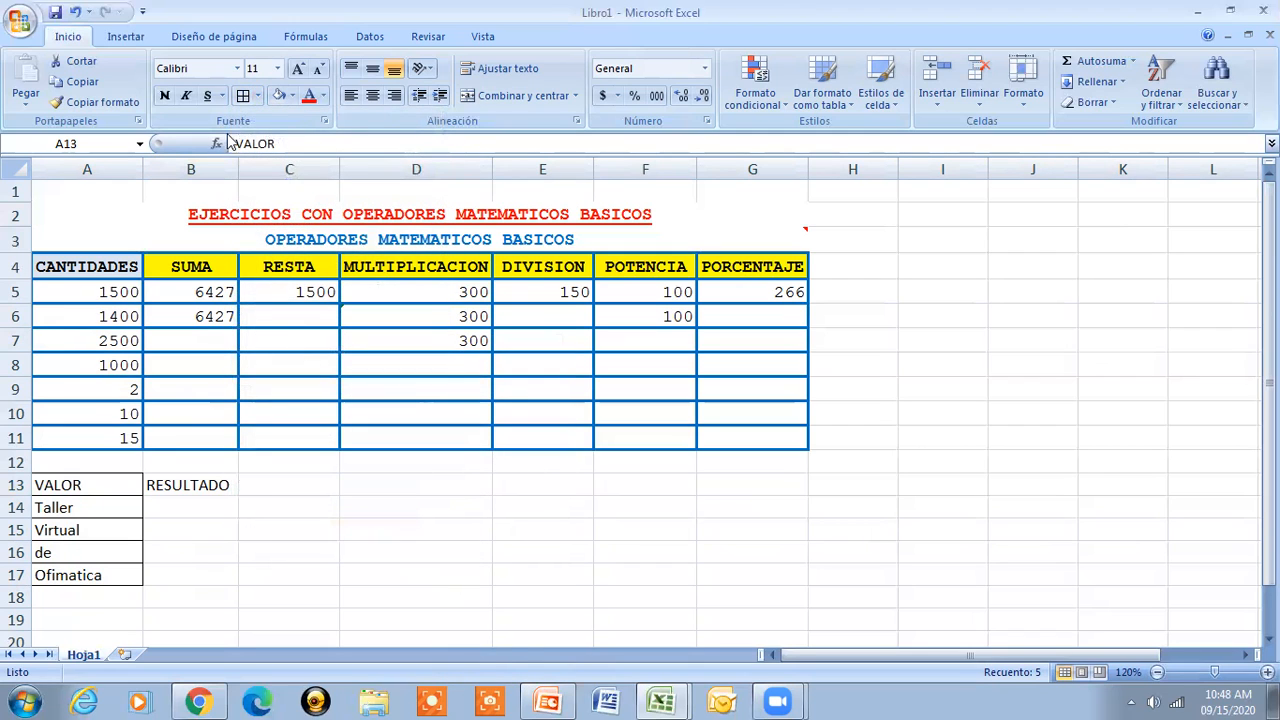
key(Escape)
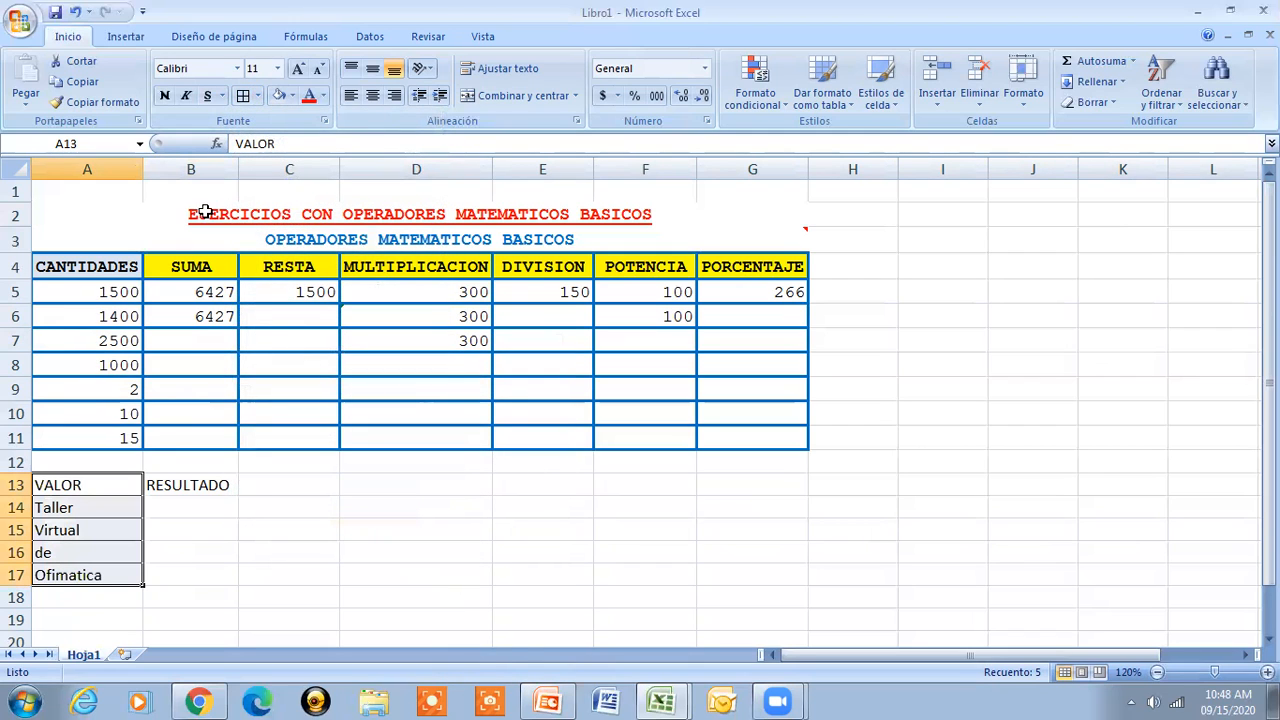
click(242, 96)
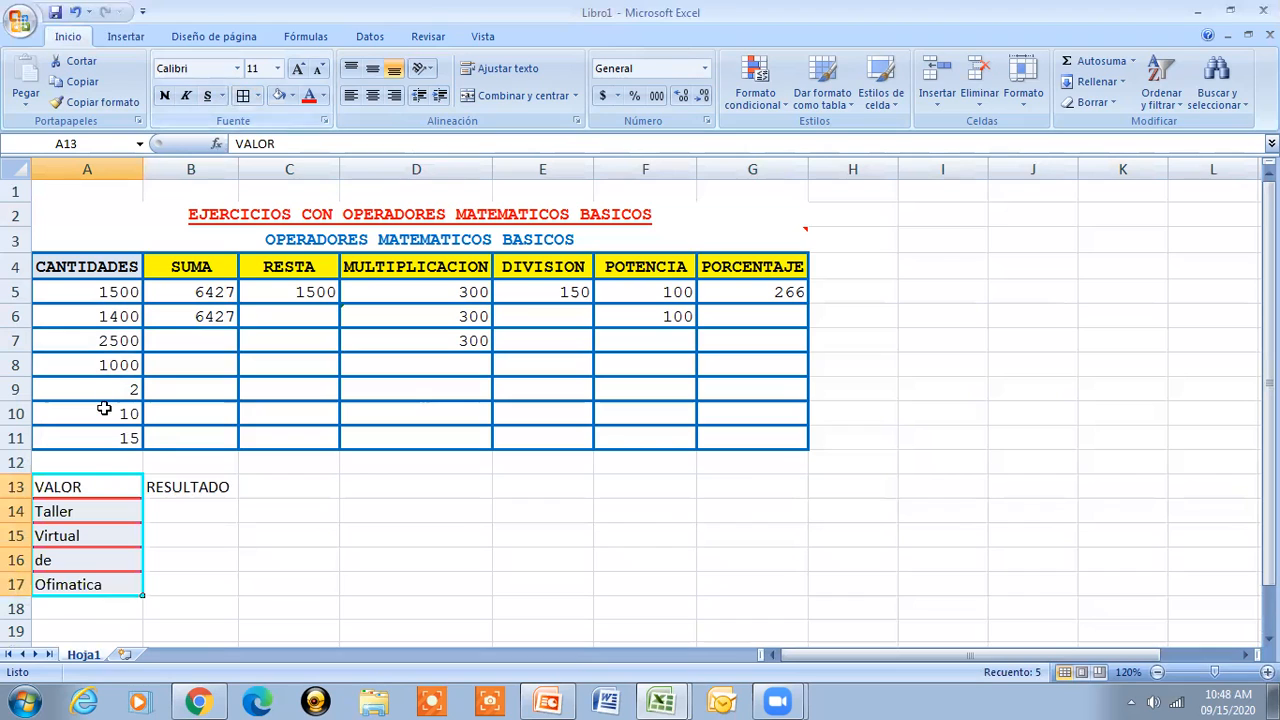
click(102, 513)
- Apply the red all-borders format to the RESULTADO header in B13 and a thick box border around B14:B17
click(167, 487)
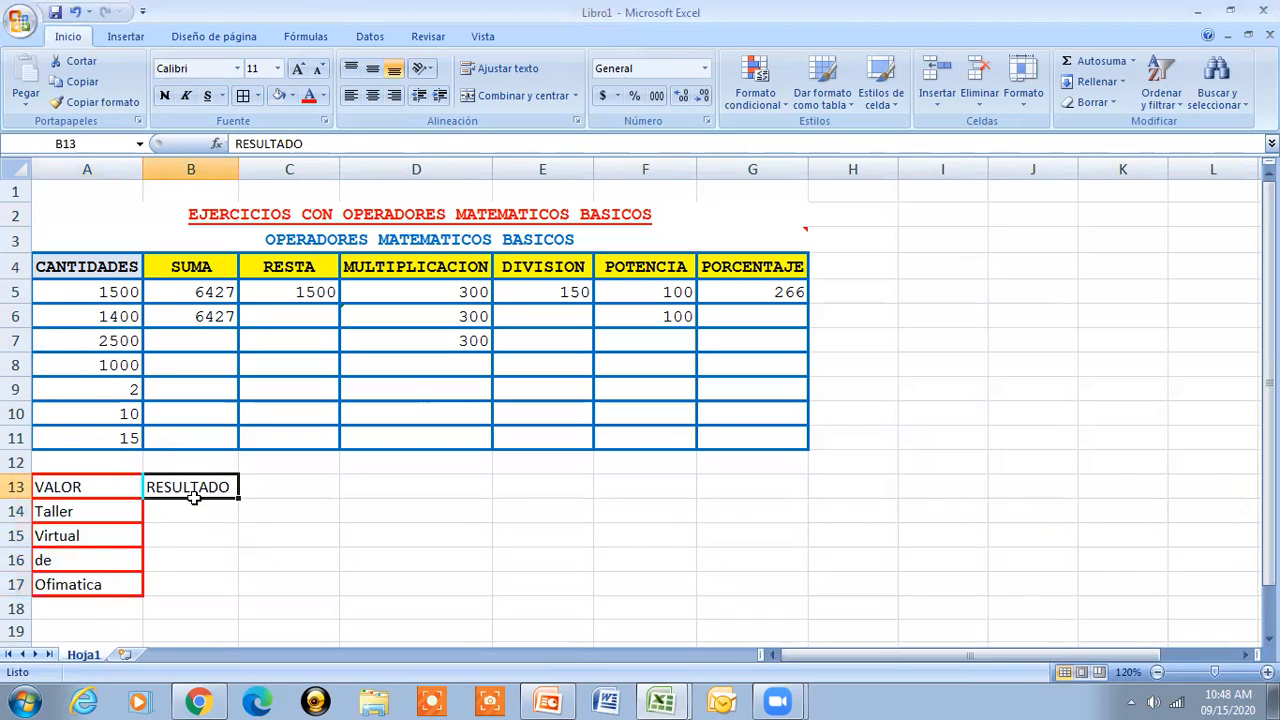
click(243, 96)
drag(205, 511, 209, 589)
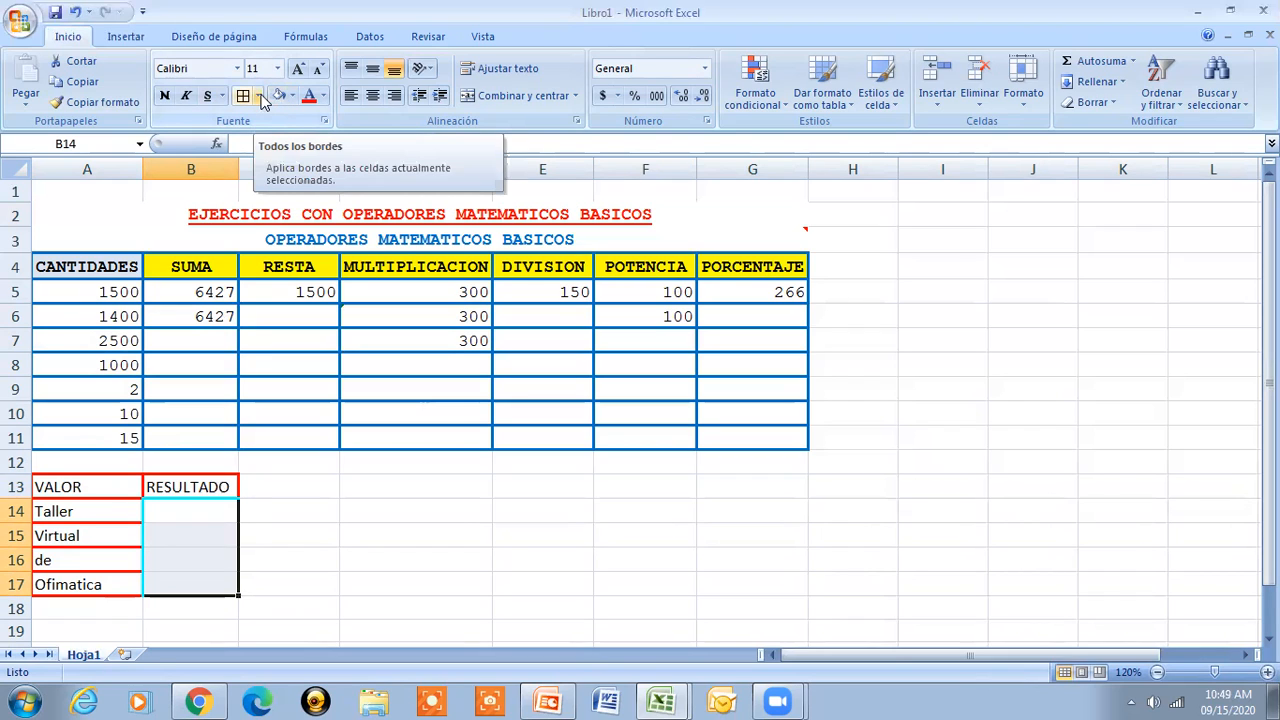
click(259, 96)
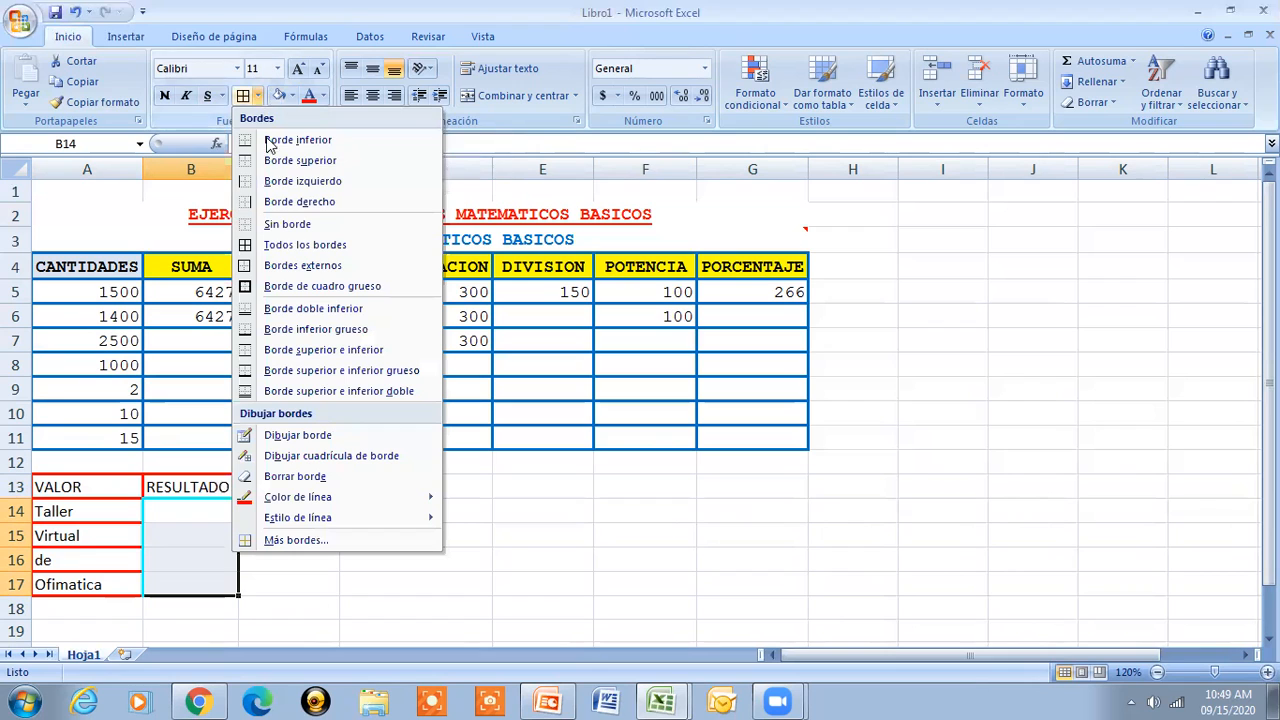
click(285, 286)
click(222, 576)
click(173, 537)
- Center the headers in A13:B13 horizontally and vertically and make them bold
drag(68, 486, 182, 487)
click(372, 95)
click(372, 68)
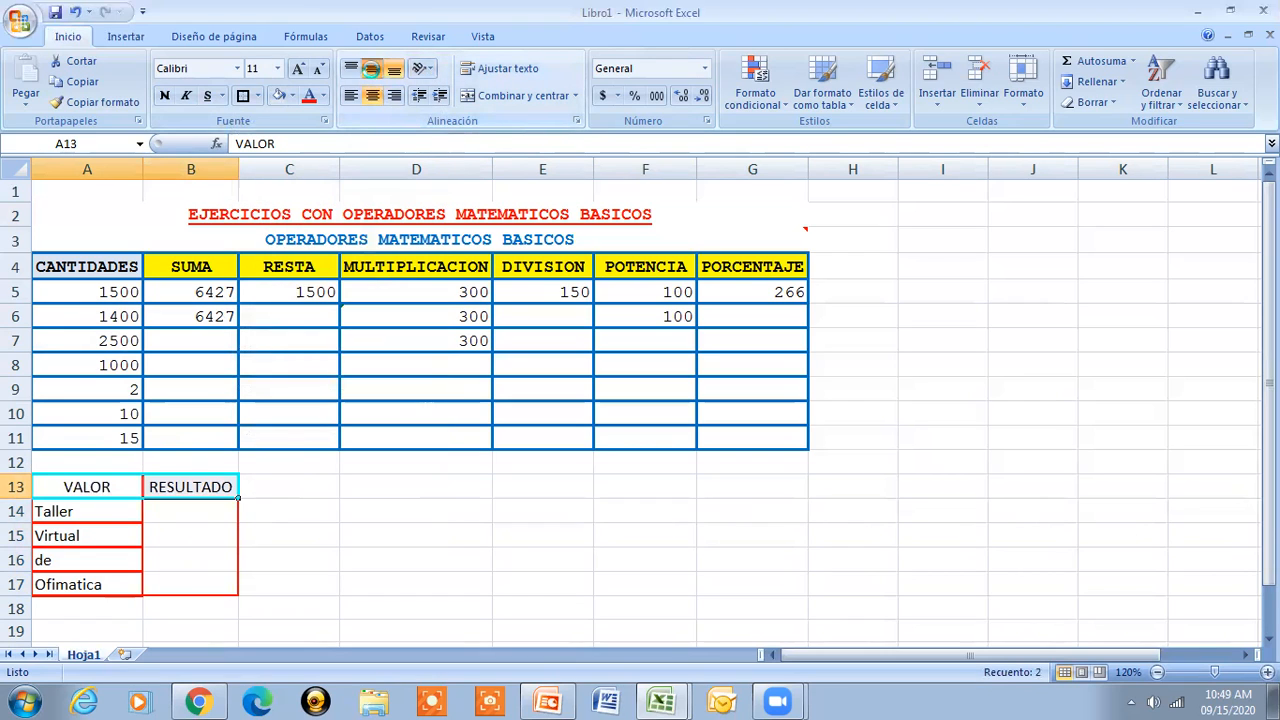
click(164, 95)
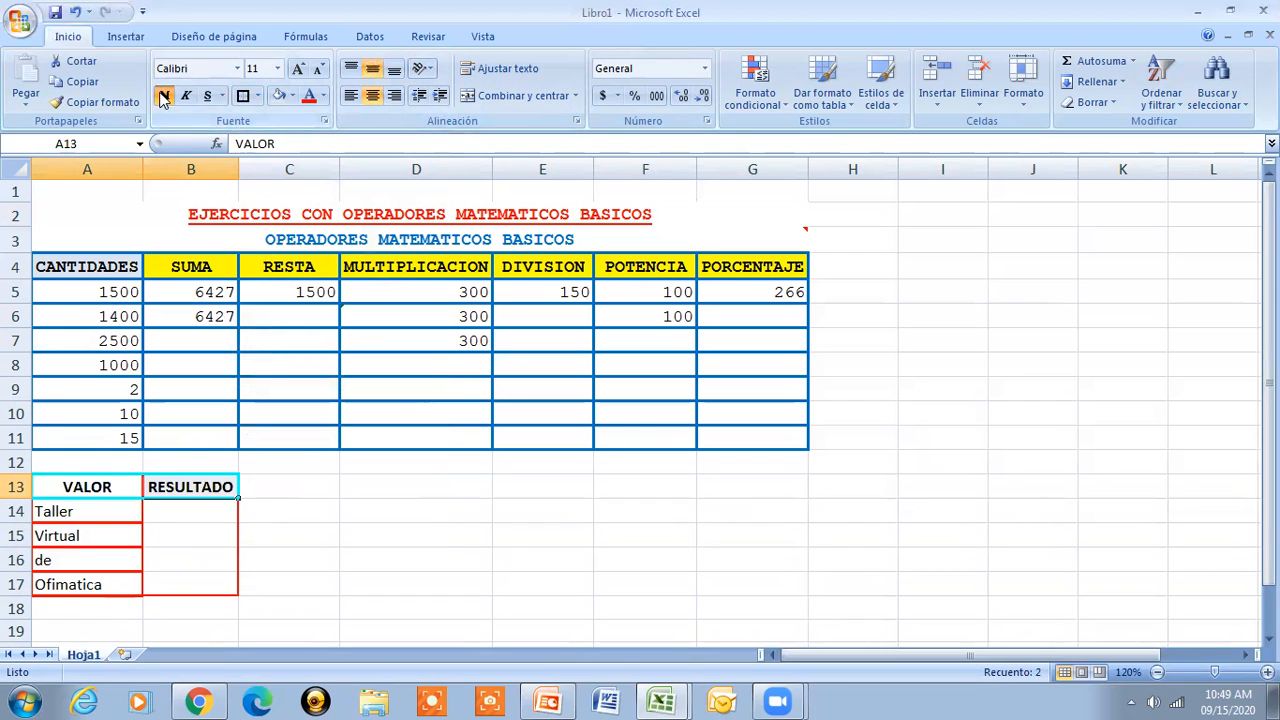
- Fill the VALOR and RESULTADO header cells A13:B13 with a light blue theme color
click(293, 96)
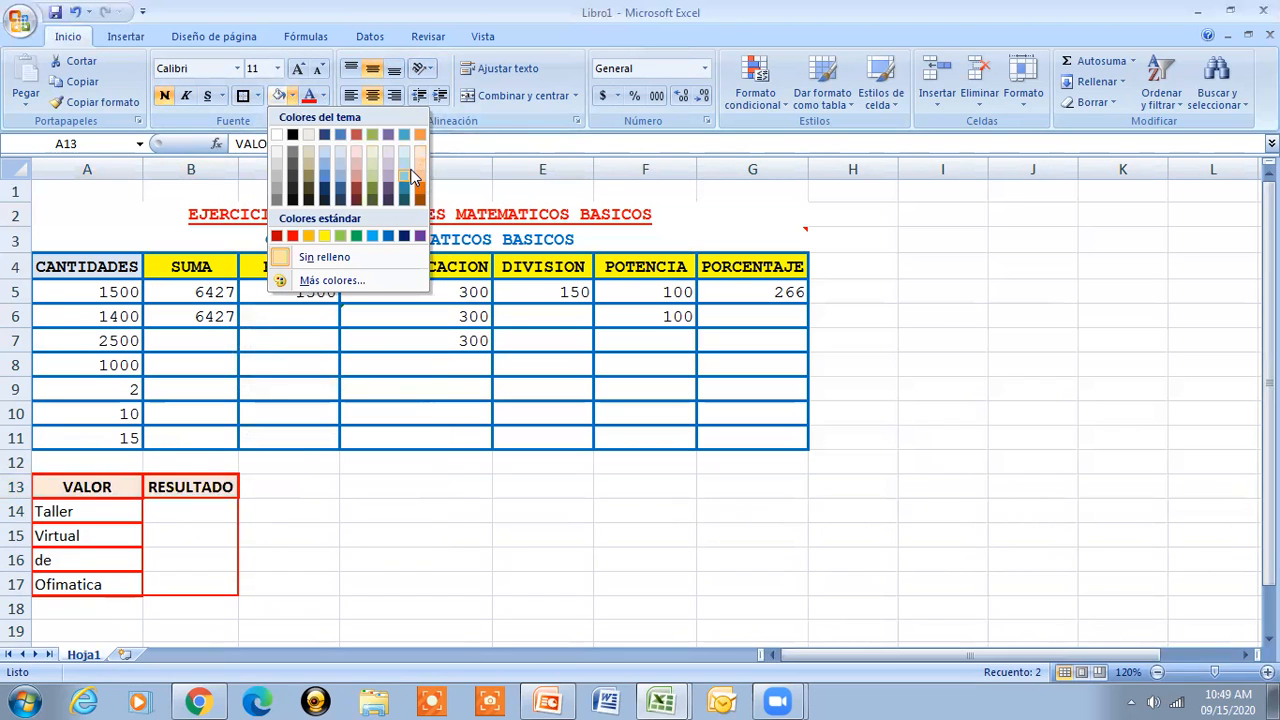
click(403, 165)
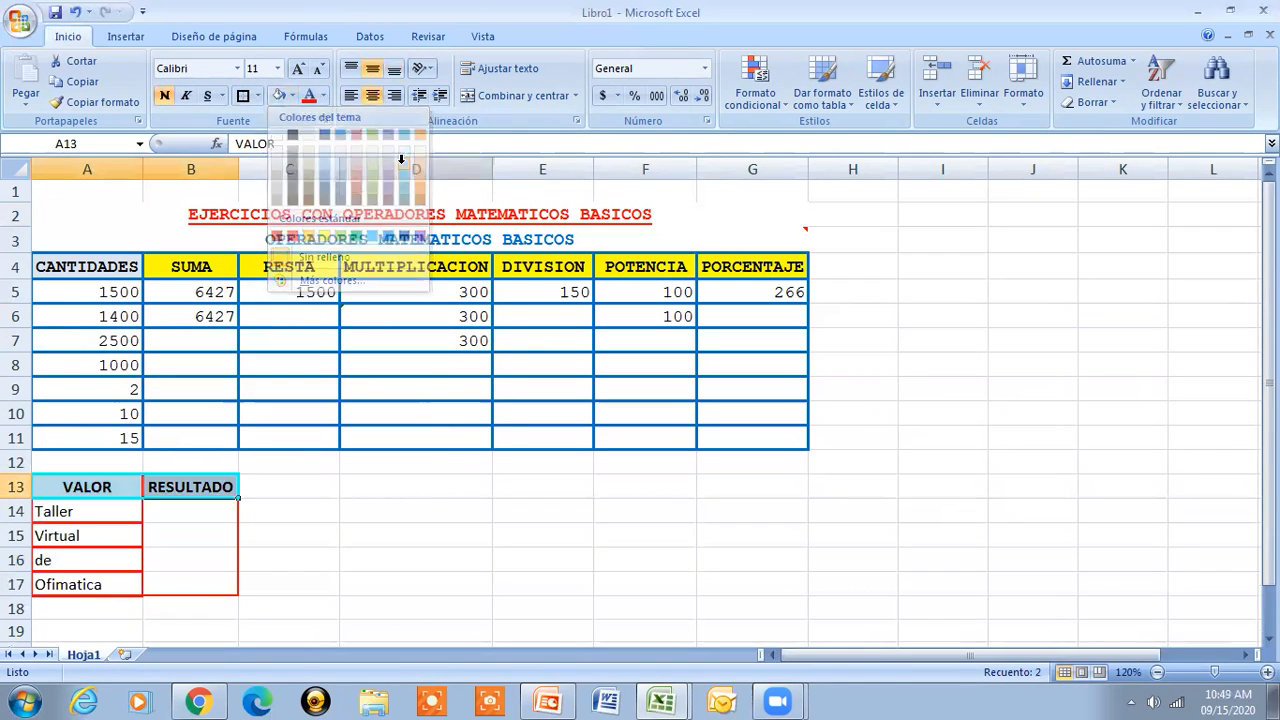
click(75, 510)
click(166, 525)
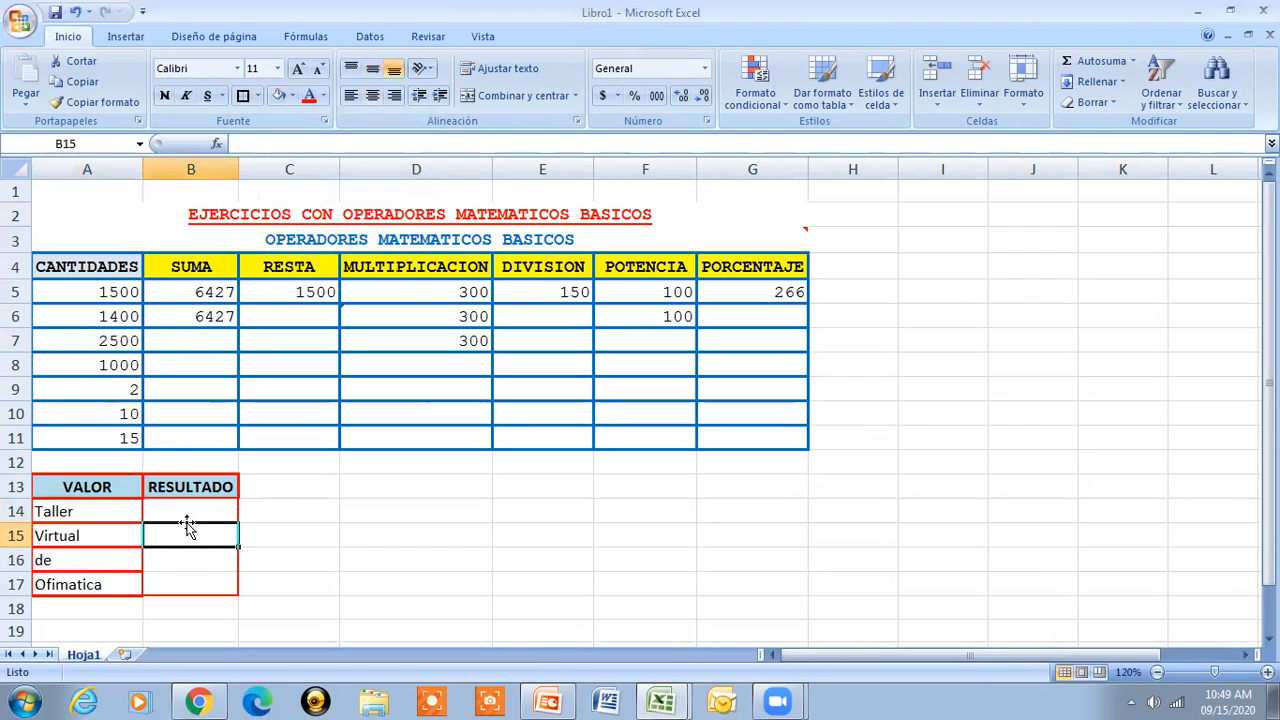
- Merge the cells B14:B17 under RESULTADO into one, with wrapped text and left alignment
drag(183, 509, 181, 580)
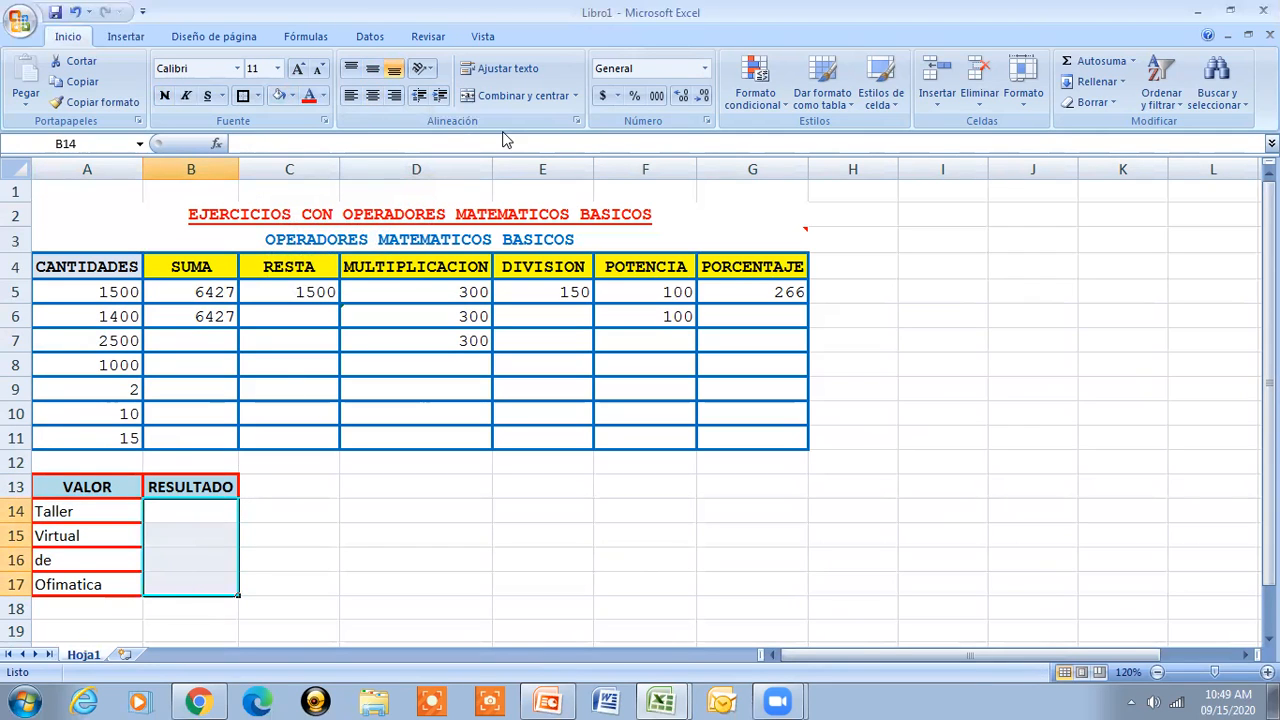
click(510, 99)
click(504, 75)
click(350, 95)
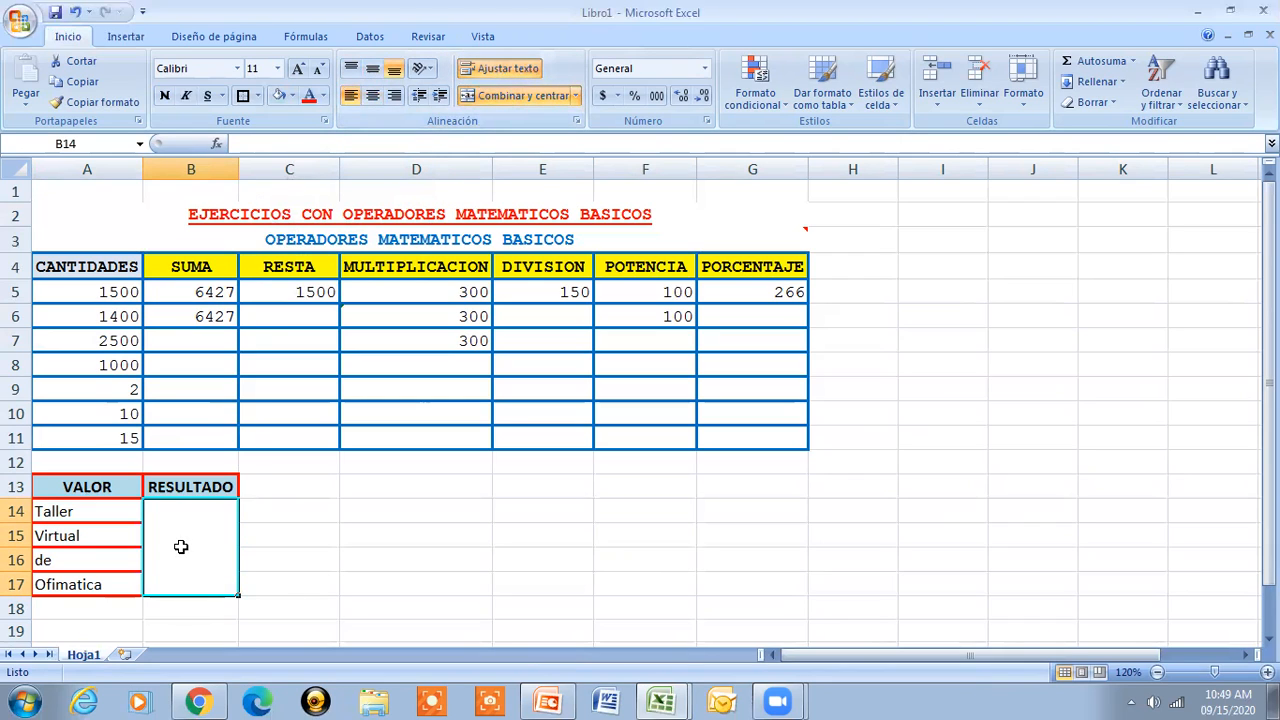
- Go over the words in A14:A17 and start the formula =A14 in the merged RESULTADO cell B14
click(119, 514)
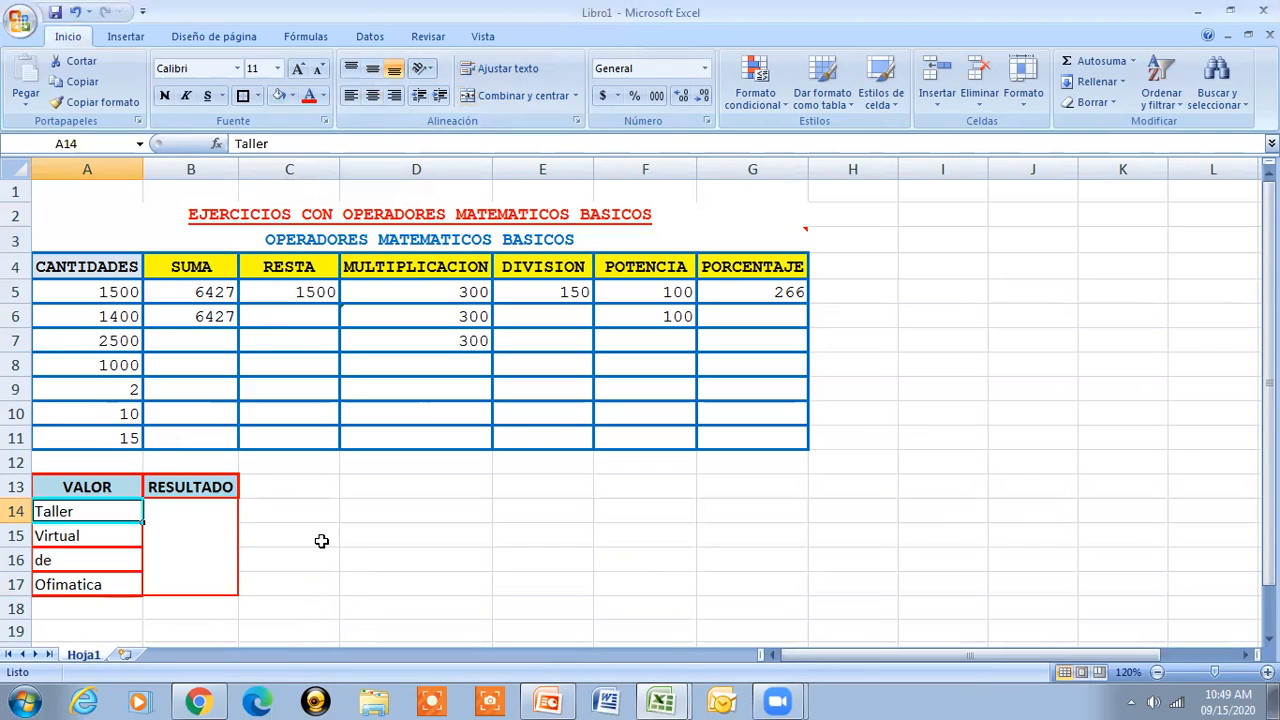
key(Down)
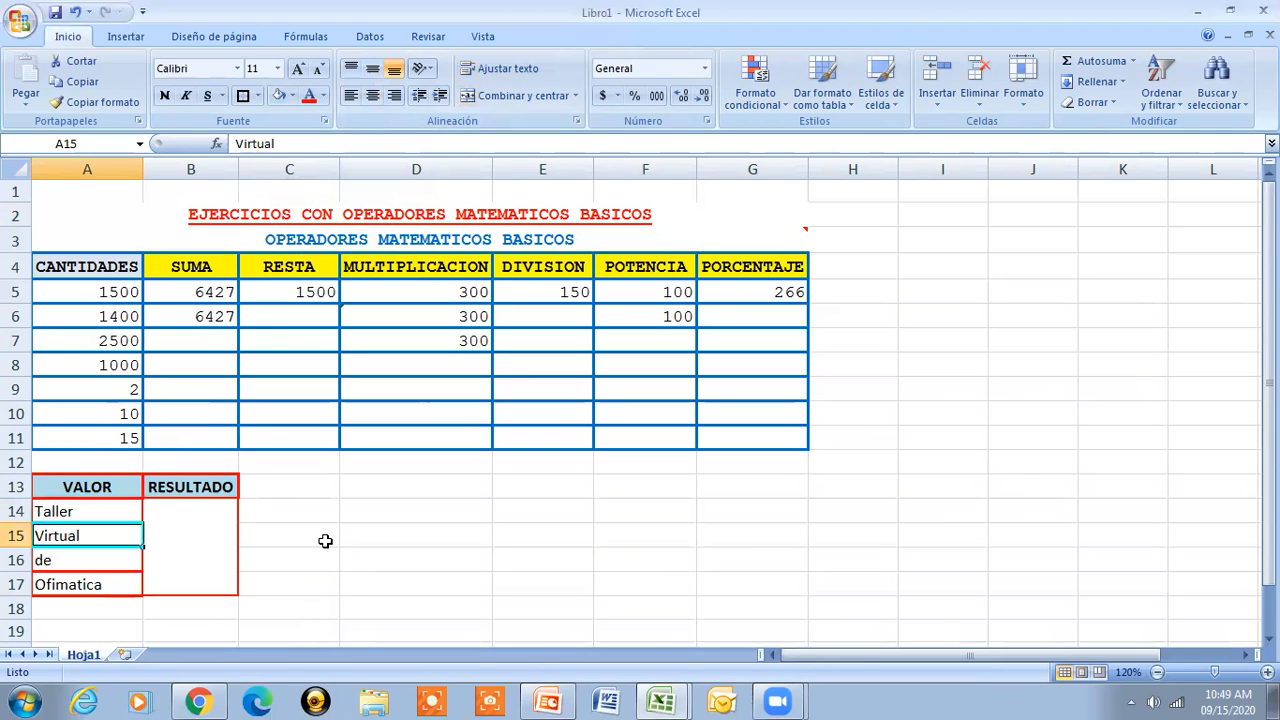
key(Down)
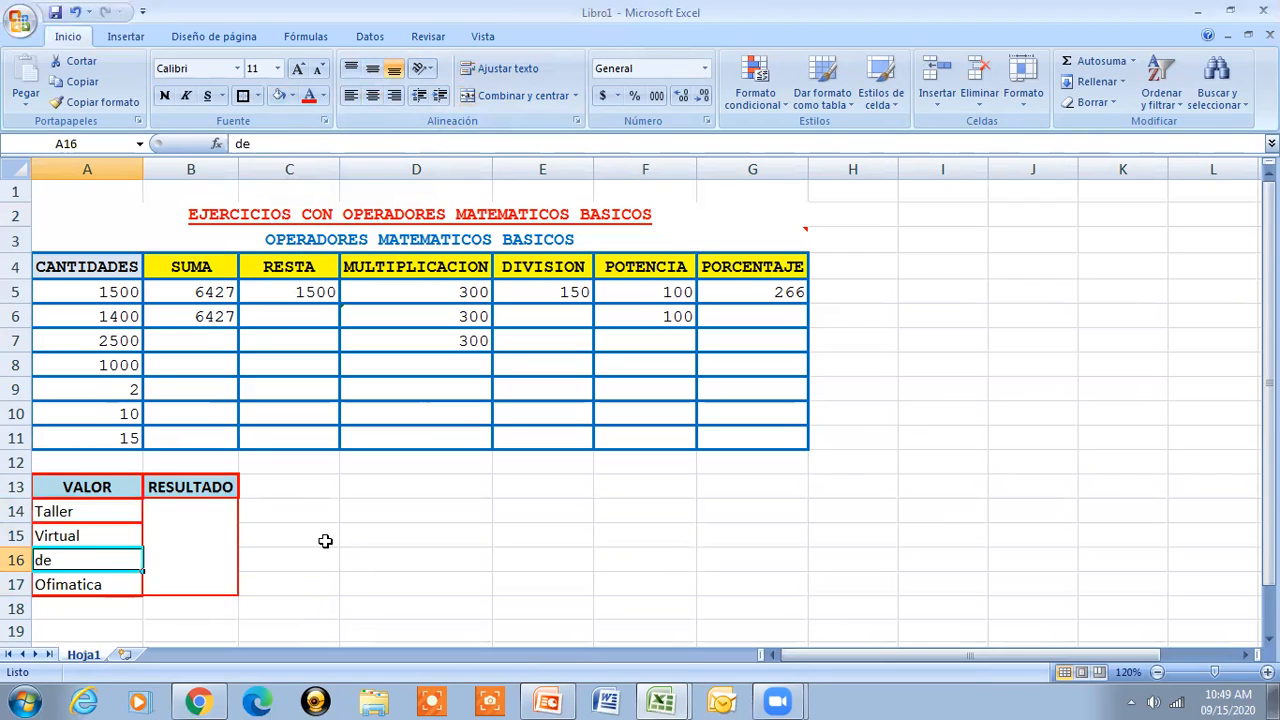
key(Down)
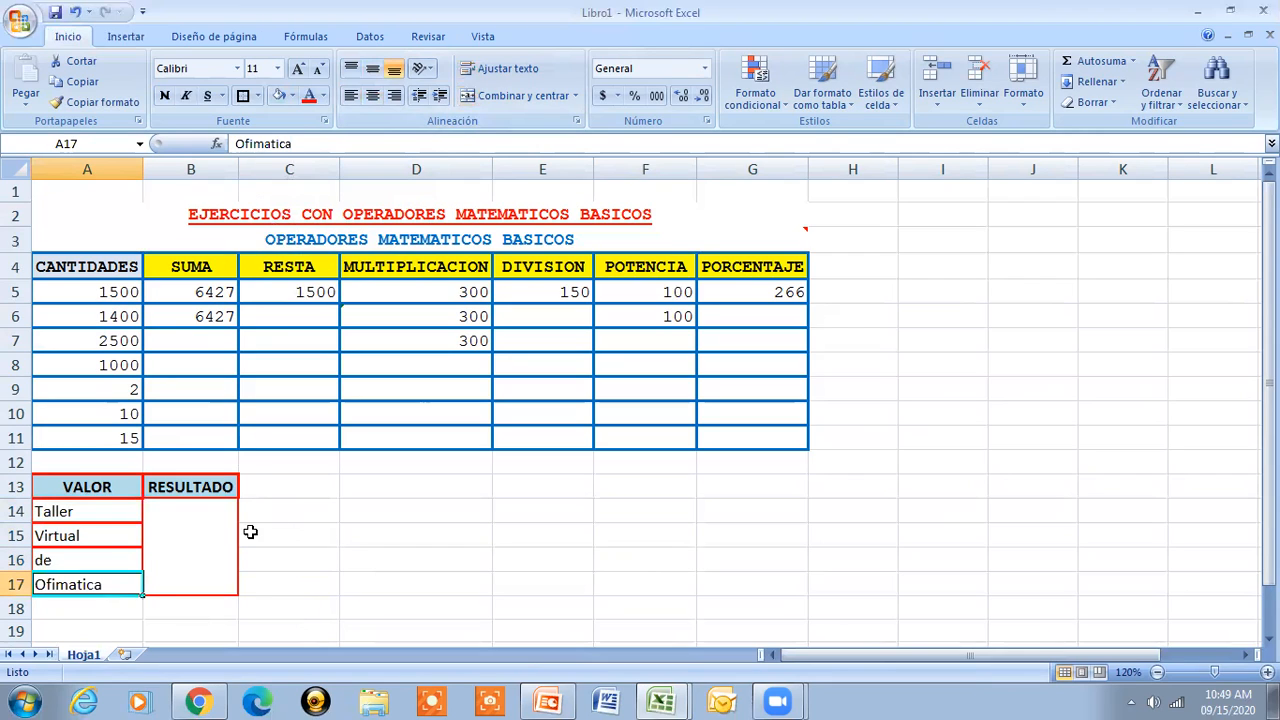
click(194, 536)
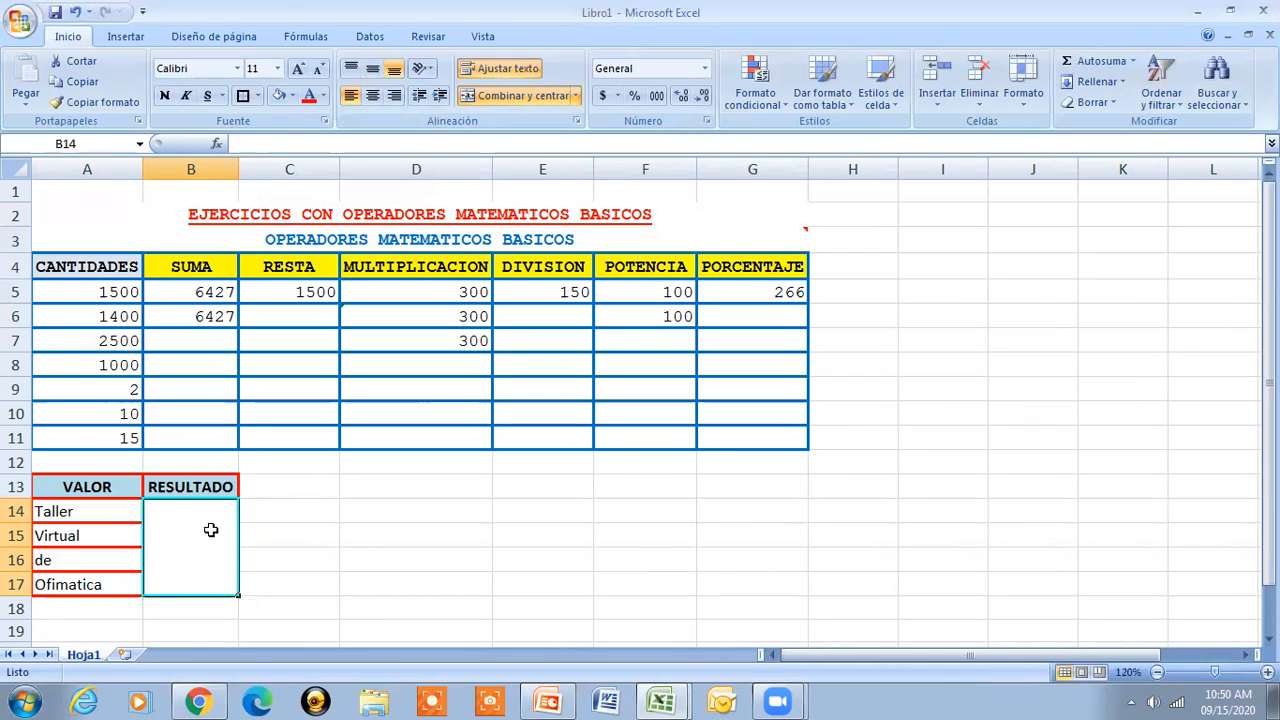
text(=)
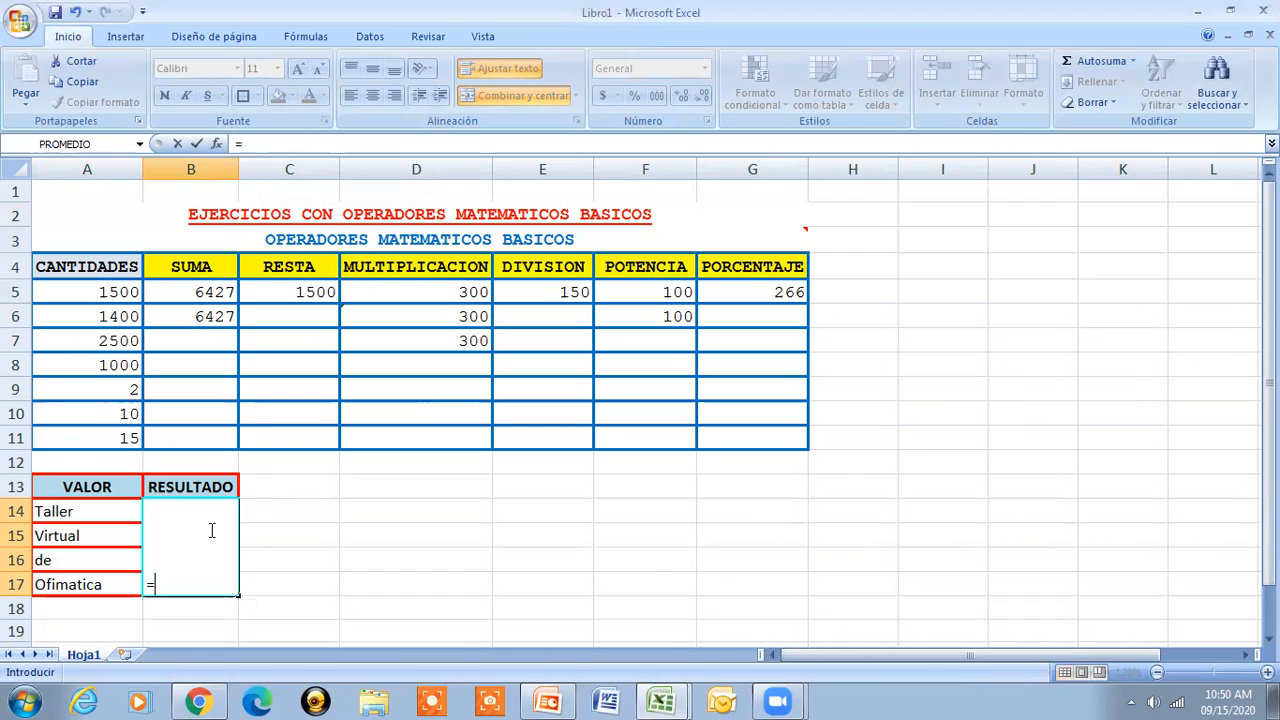
text(a14)
key(BackSpace)
key(BackSpace)
key(BackSpace)
text(A14)
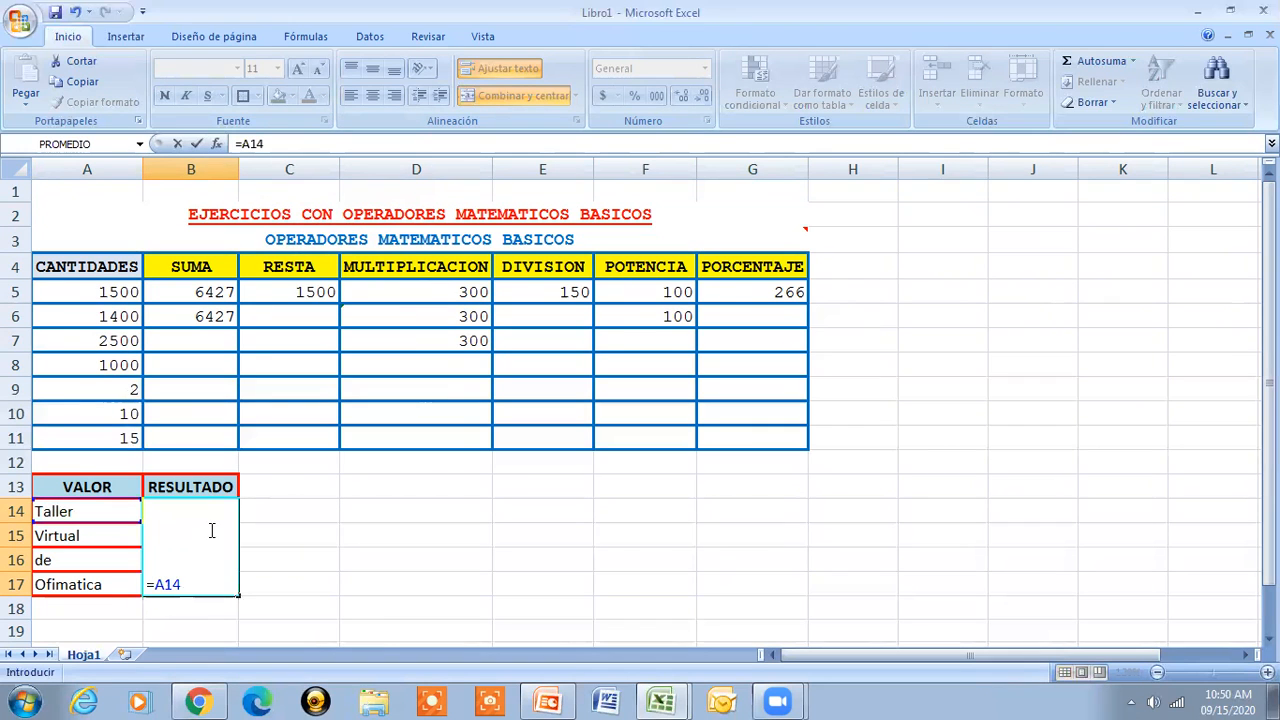
- Extend the formula in B14 to =A14&" "A15&' "&A16 to concatenate the VALOR words with spaces
text(&)
text(" ")
text(A15&)
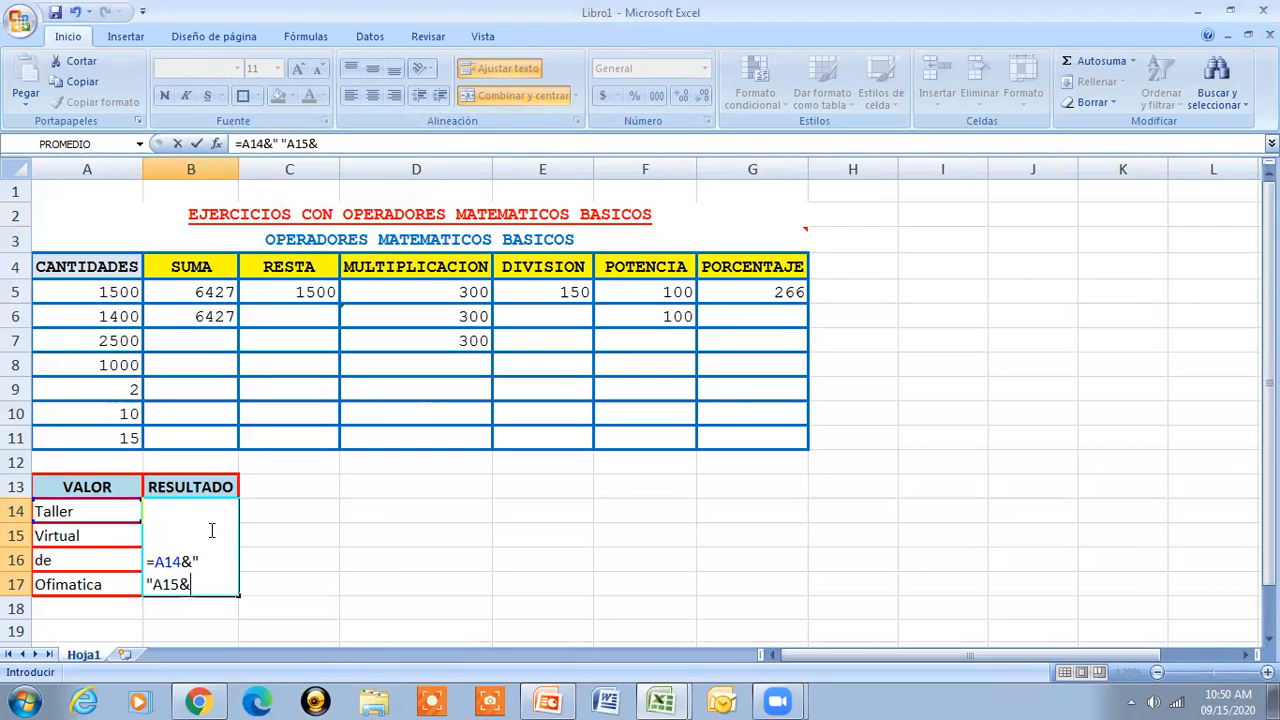
text(' "&A16)
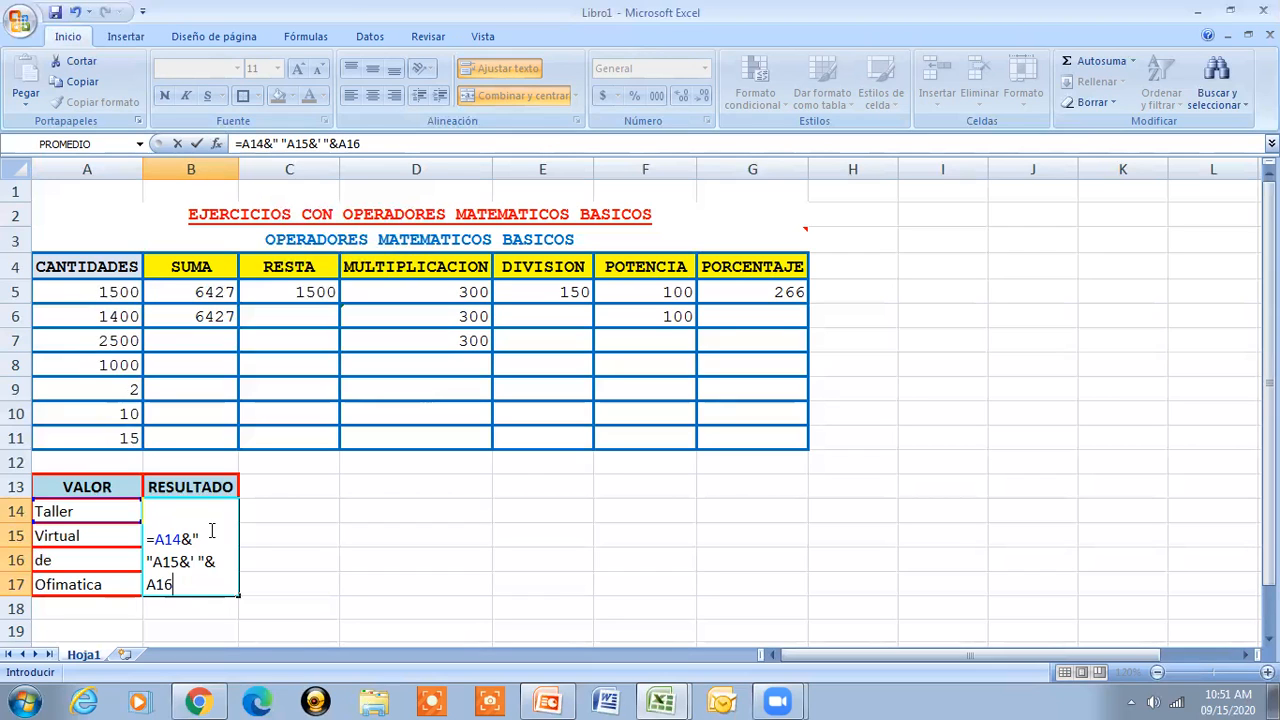
- Correct the second separator's quotes in B14, extend the formula to =A14&" "A15&" "&A16&" "A17, and try to enter it
text(")
key(BackSpace)
text(&")
click(195, 561)
key(Delete)
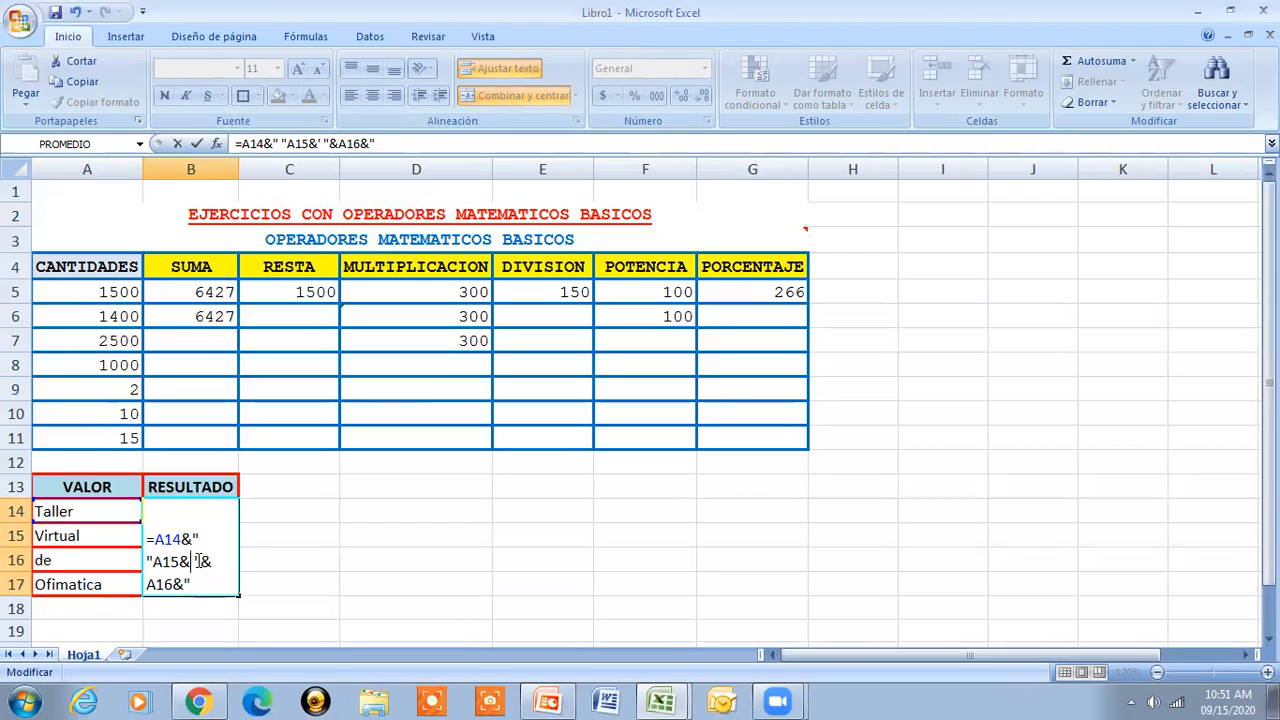
text(")
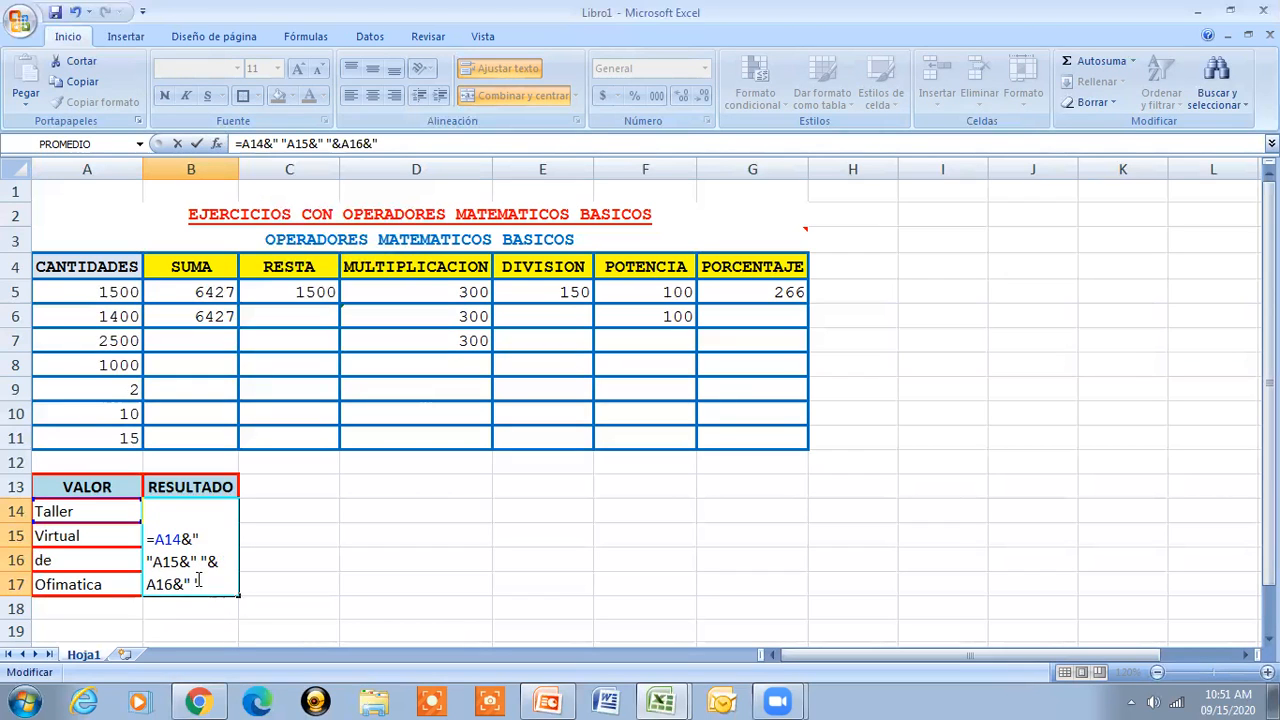
text(A17)
key(Return)
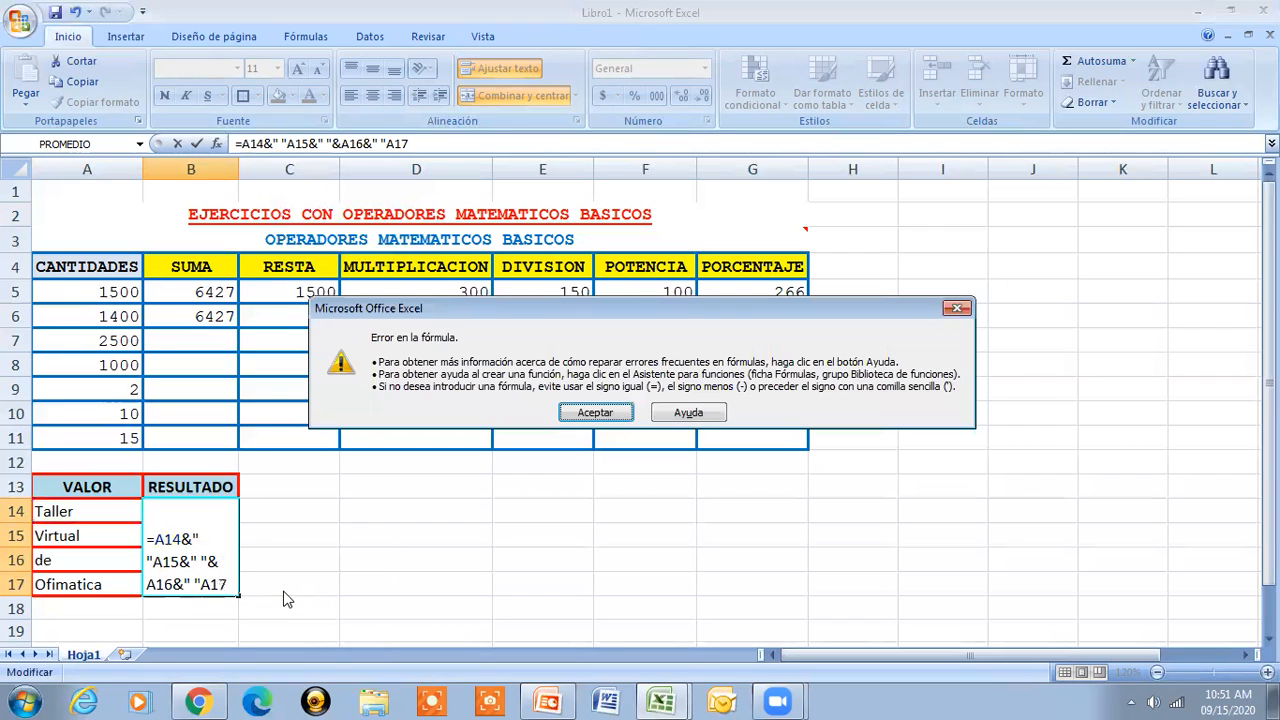
click(597, 412)
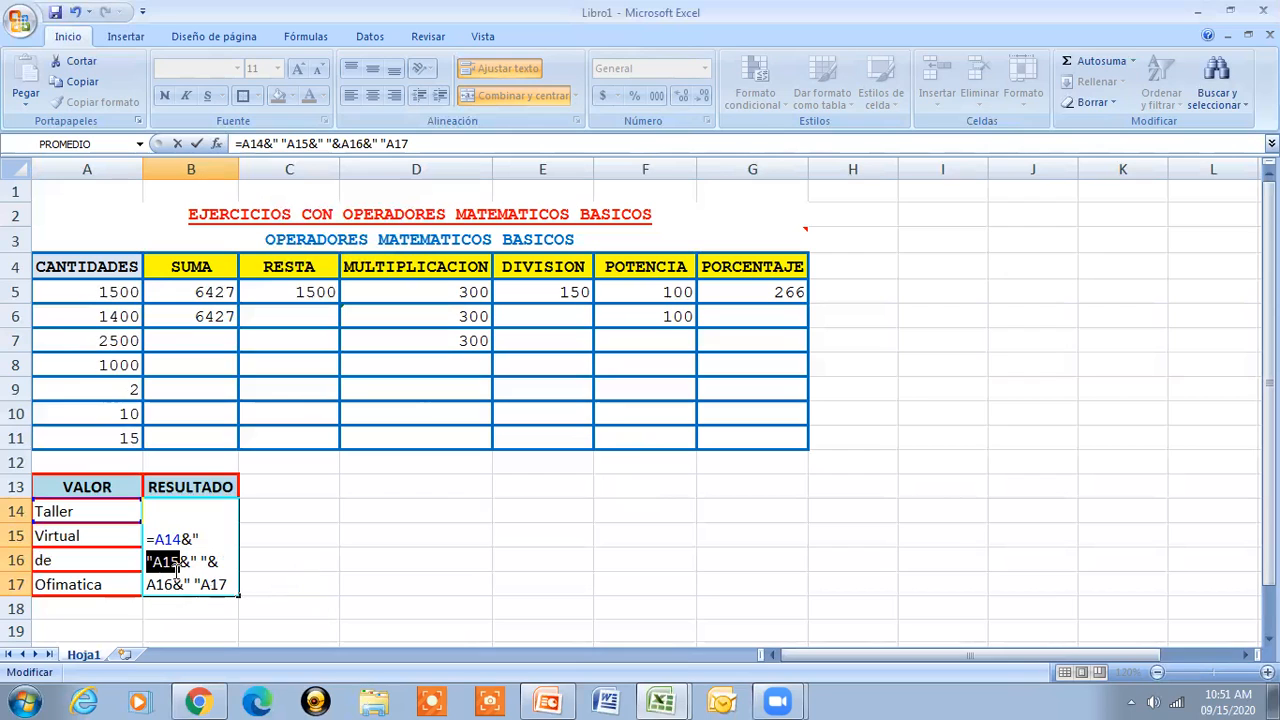
- Rewrite the quoted space between A14 and A15 in the B14 formula
drag(180, 563, 152, 564)
click(152, 564)
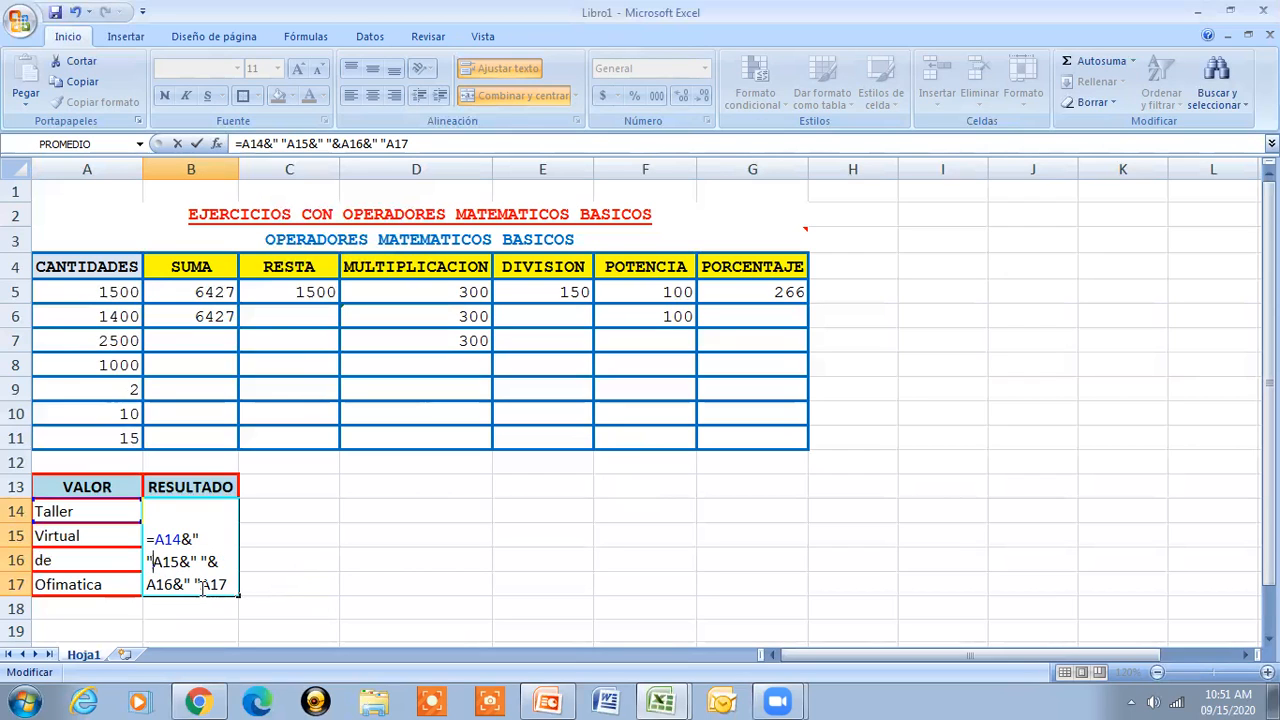
key(BackSpace)
key(BackSpace)
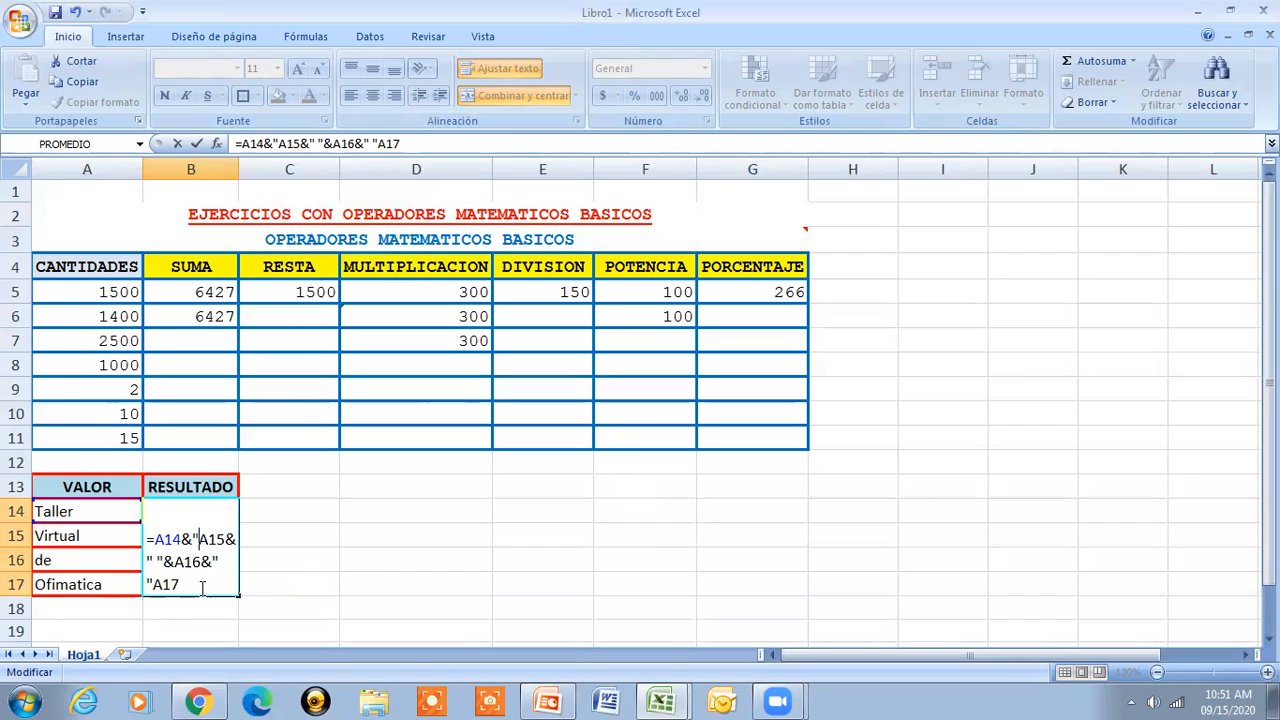
text(")
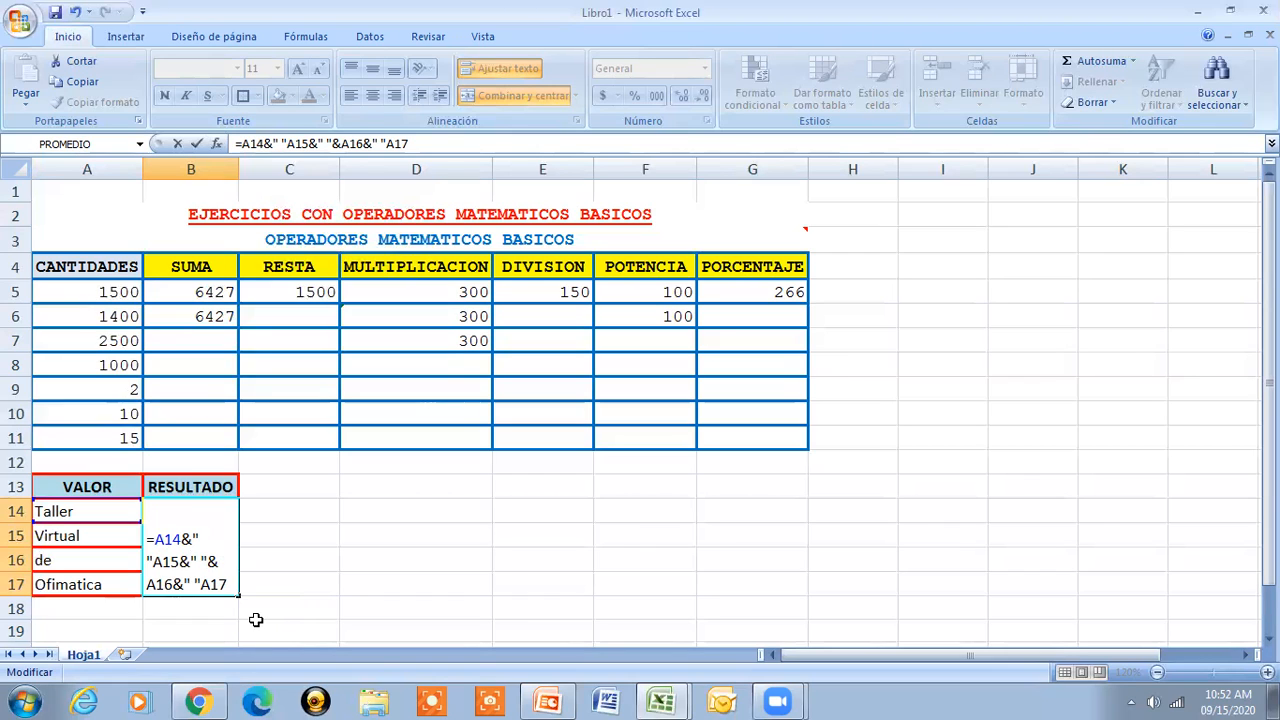
- Shorten the formula in B14 to =A14&" "A15 and try to enter it
key(BackSpace)
key(BackSpace)
key(BackSpace)
key(BackSpace)
key(BackSpace)
key(BackSpace)
key(BackSpace)
key(BackSpace)
key(BackSpace)
key(BackSpace)
key(BackSpace)
key(BackSpace)
key(BackSpace)
key(BackSpace)
key(BackSpace)
key(BackSpace)
key(BackSpace)
key(BackSpace)
text(A15)
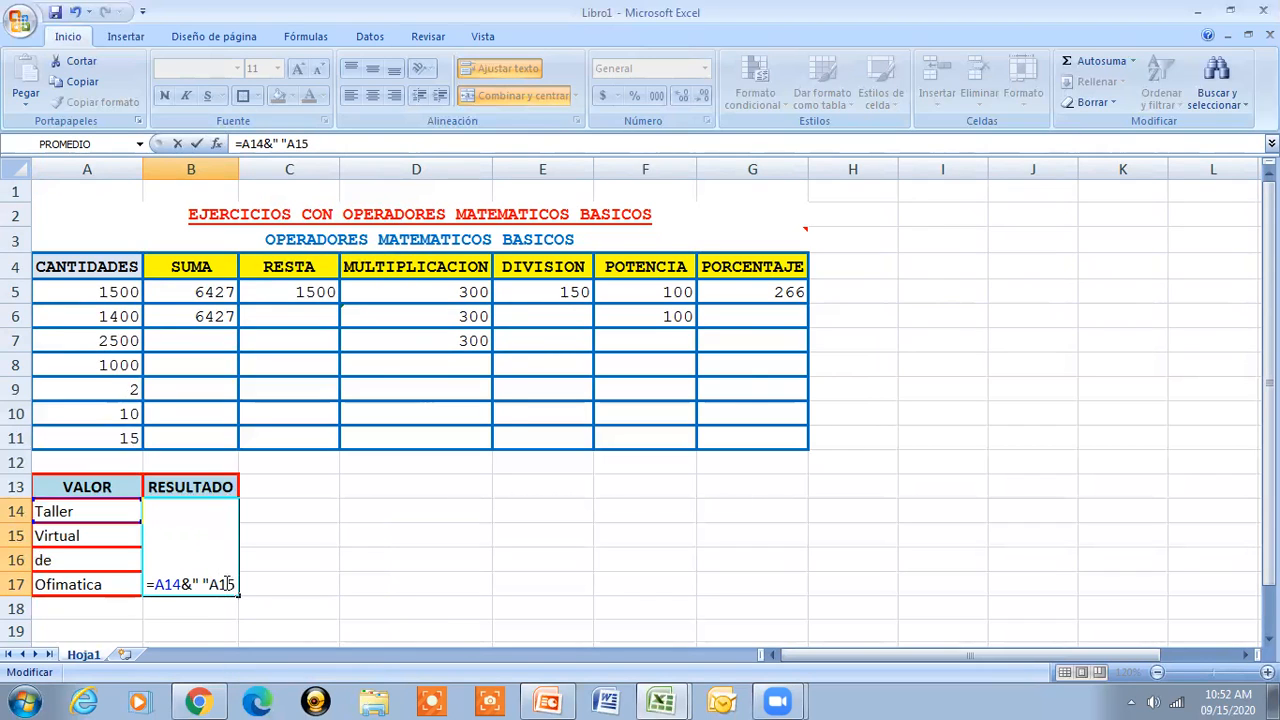
key(Return)
click(596, 412)
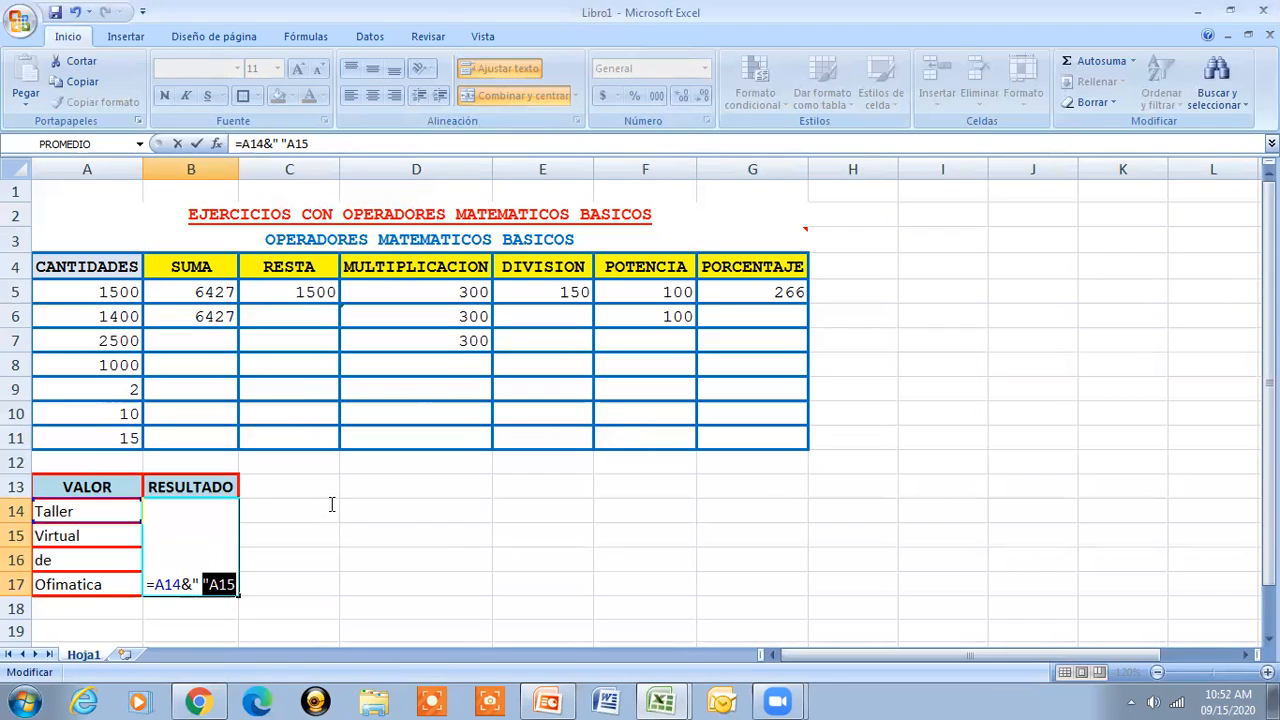
- Try to enter =A14&""A15 in B14 without a space between the quotes, and discard the formula
key(BackSpace)
key(BackSpace)
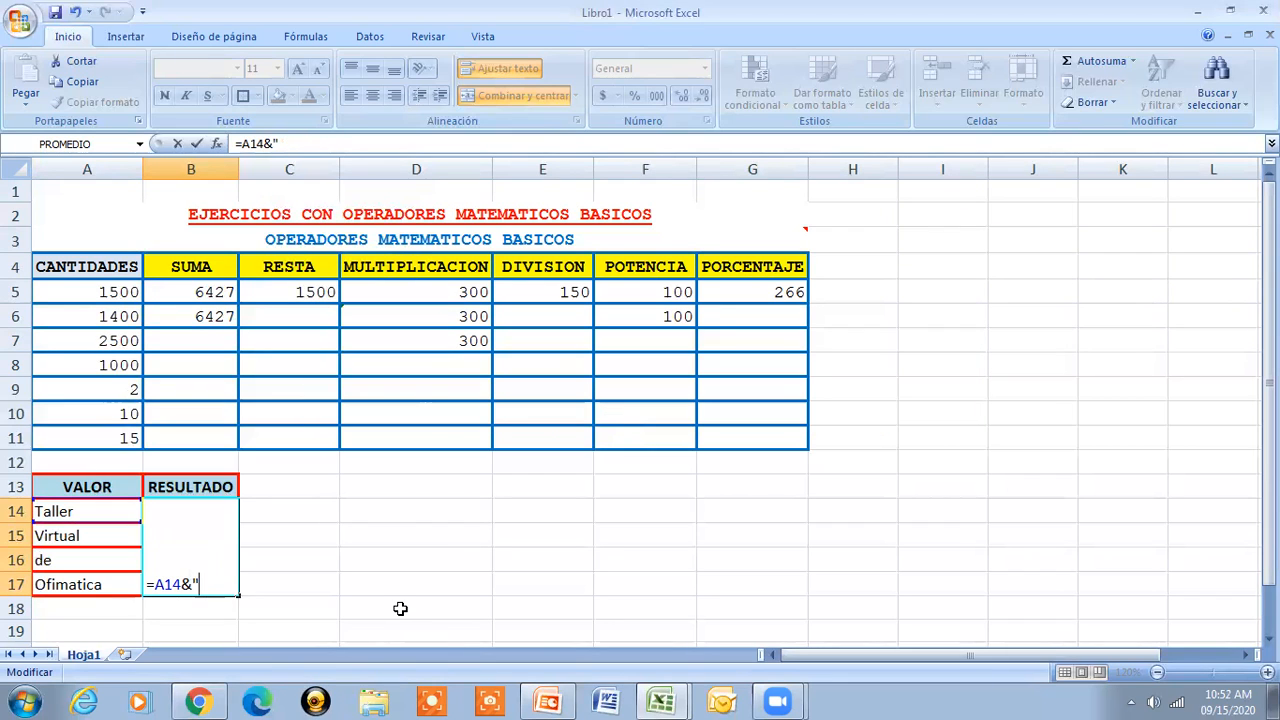
text("A15)
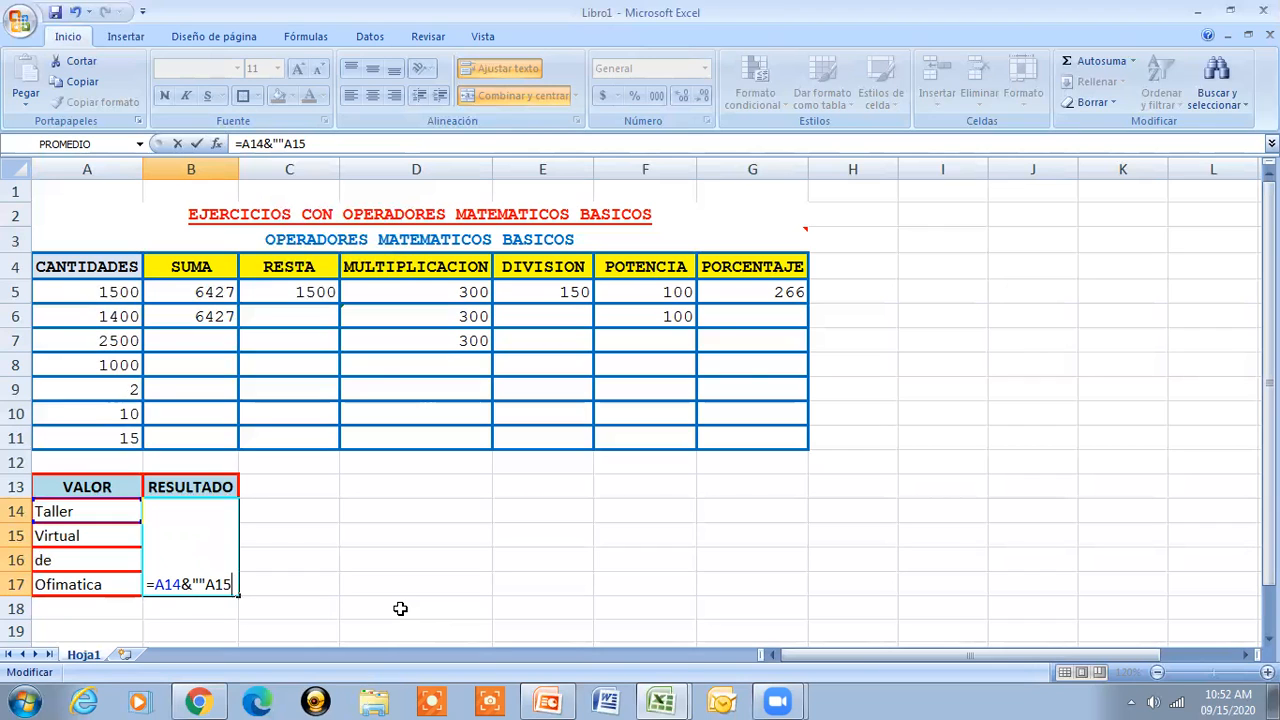
key(Return)
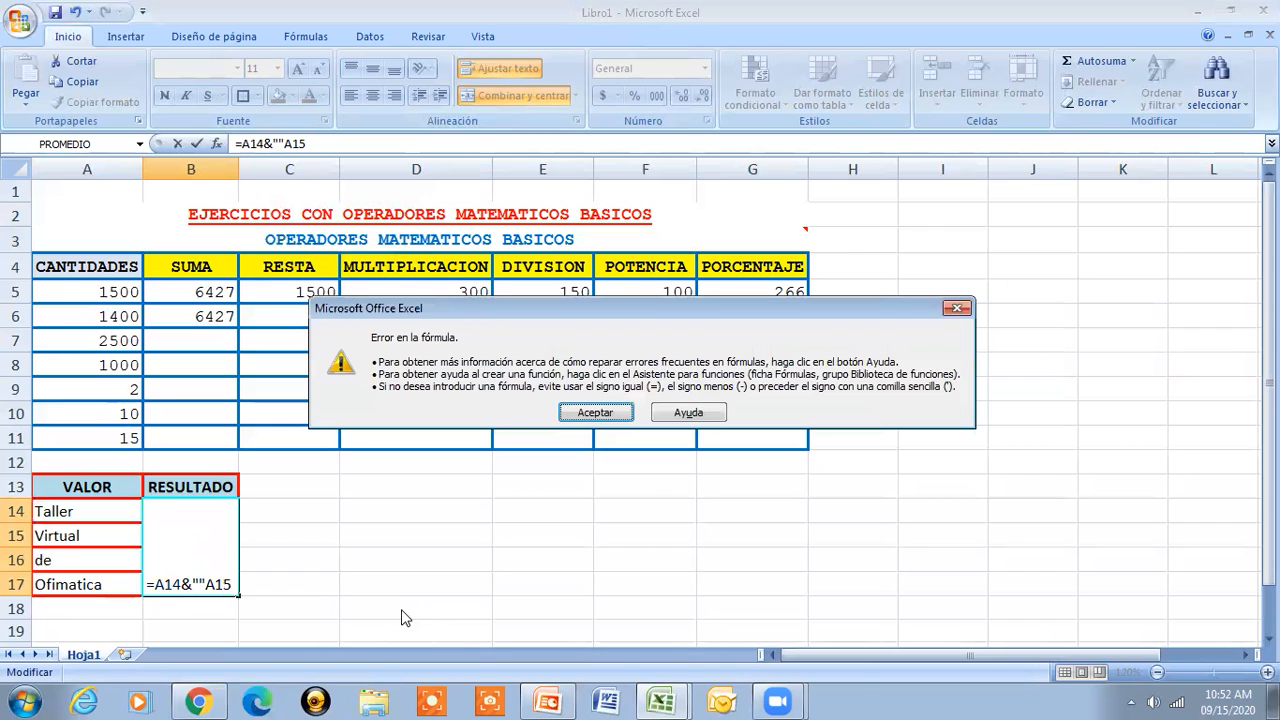
click(594, 413)
key(BackSpace)
key(BackSpace)
key(BackSpace)
key(BackSpace)
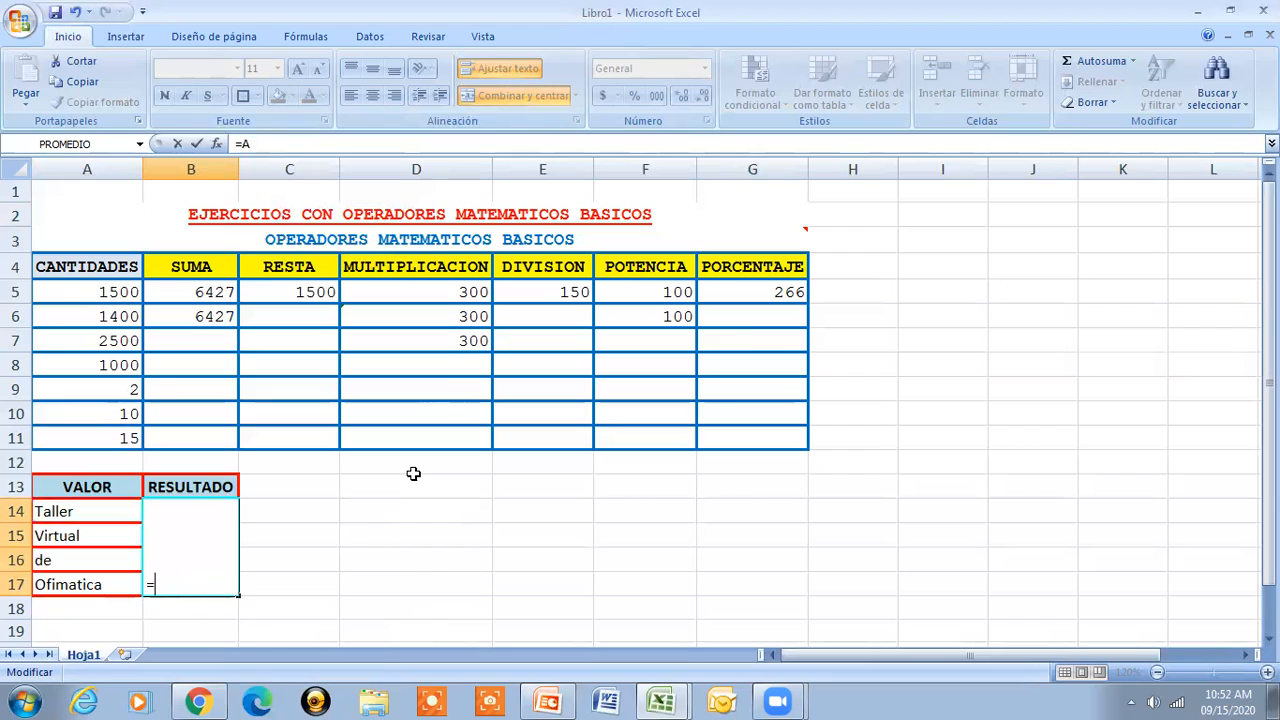
key(Escape)
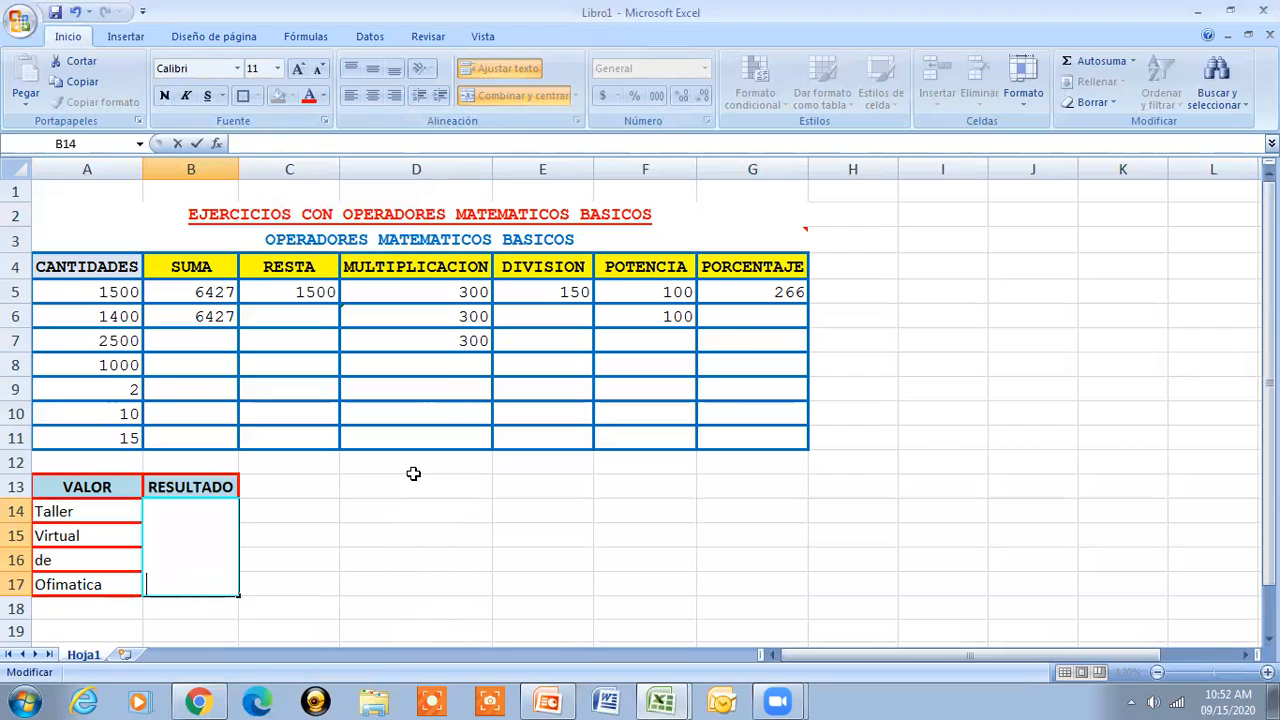
- Unmerge the RESULTADO cell B14:B17 back into separate cells
click(330, 600)
drag(195, 511, 200, 584)
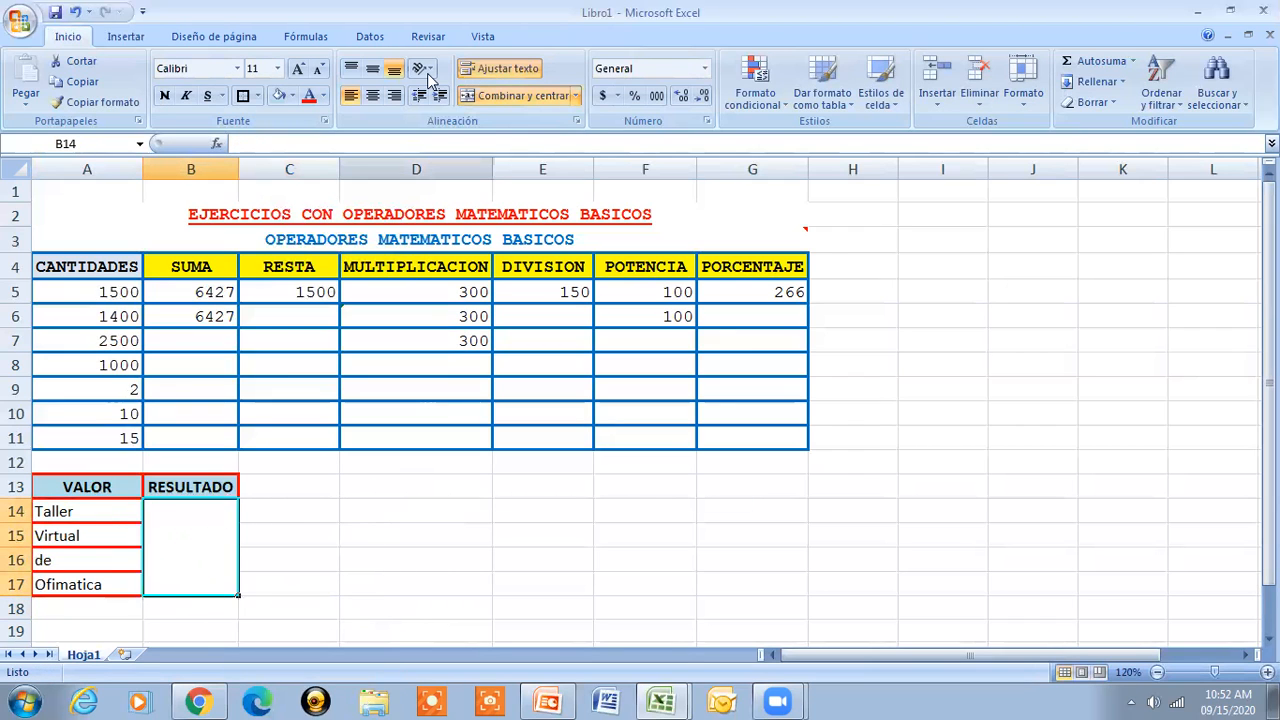
click(515, 96)
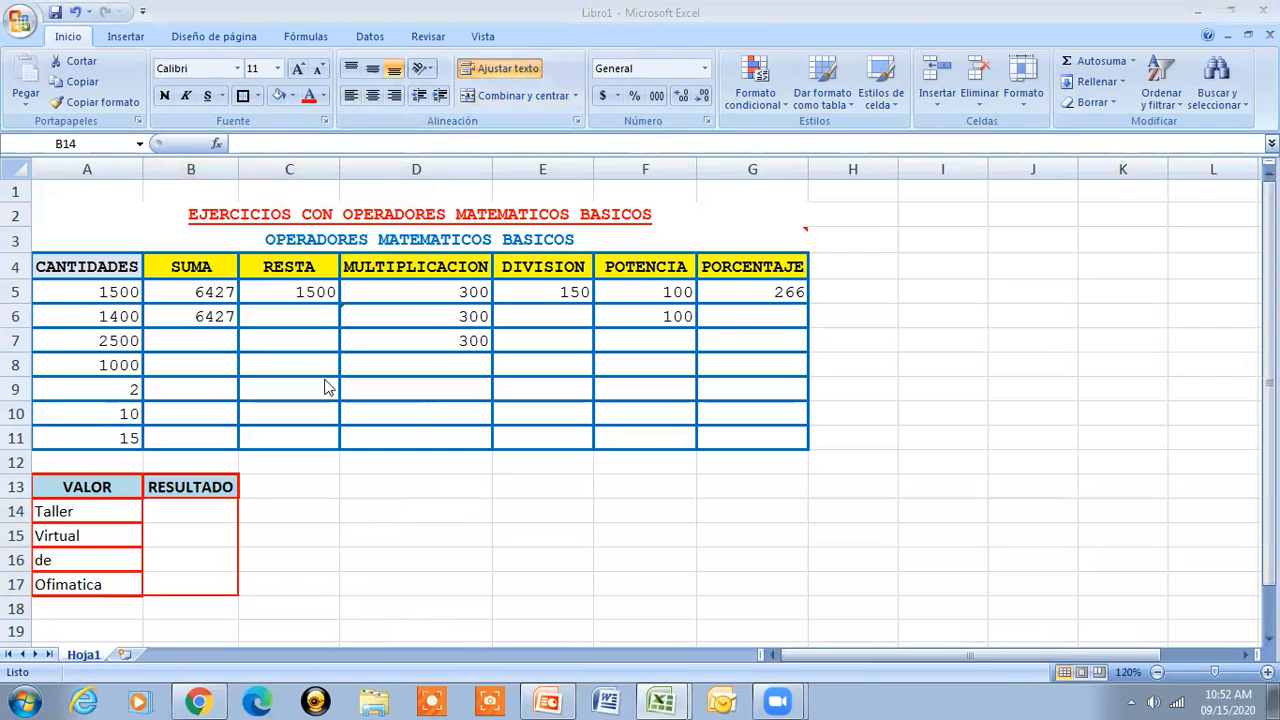
click(180, 506)
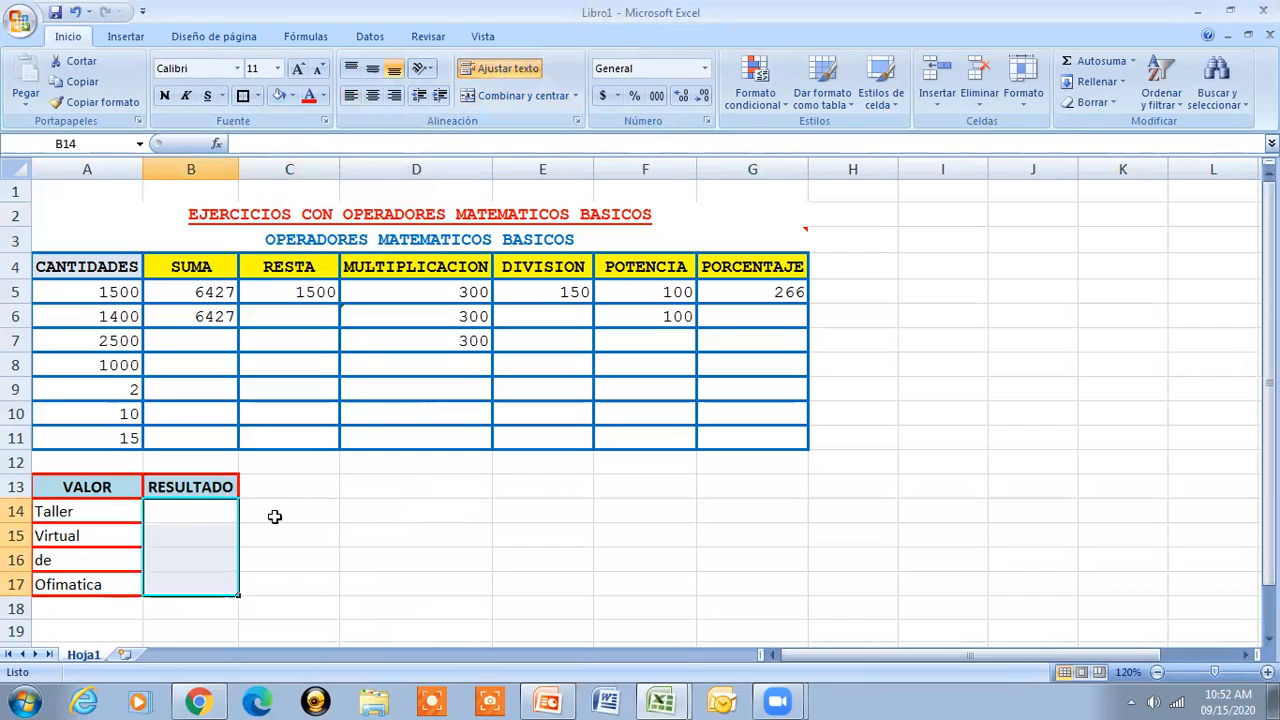
- Enter the formula =A14&" "&A15 in cell B14 to join the first two VALOR words with a space
click(190, 515)
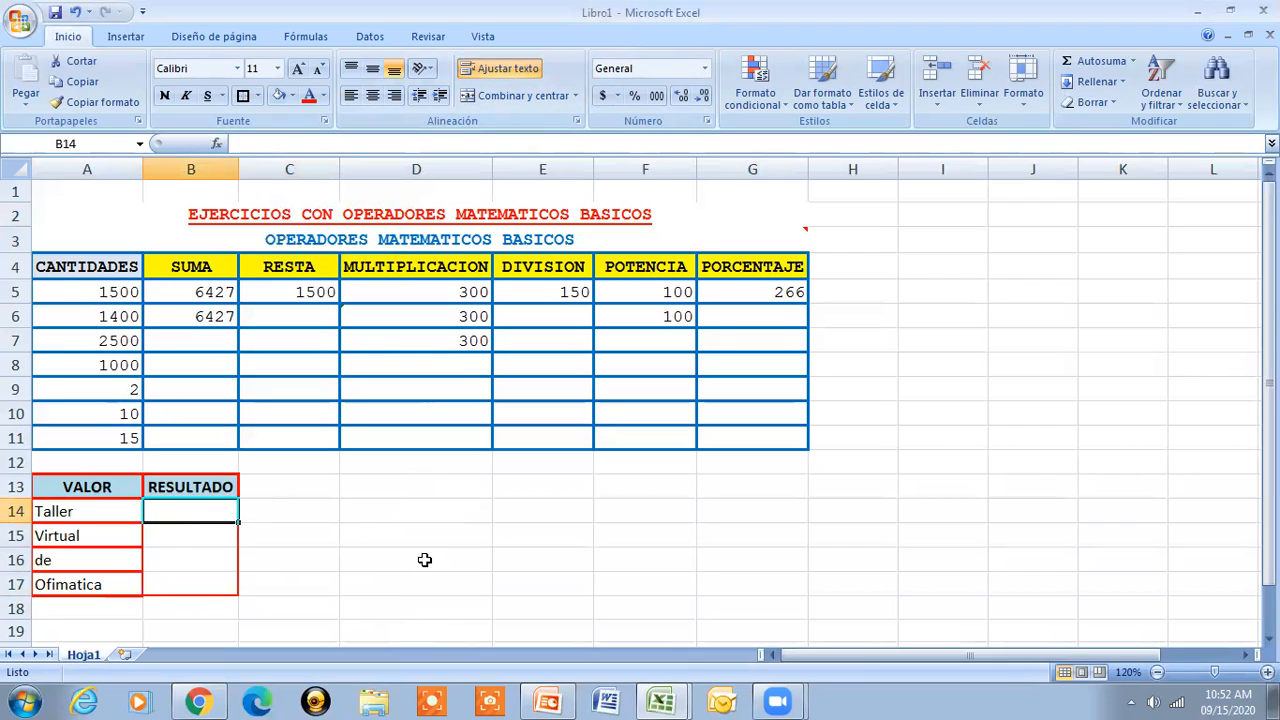
text(+)
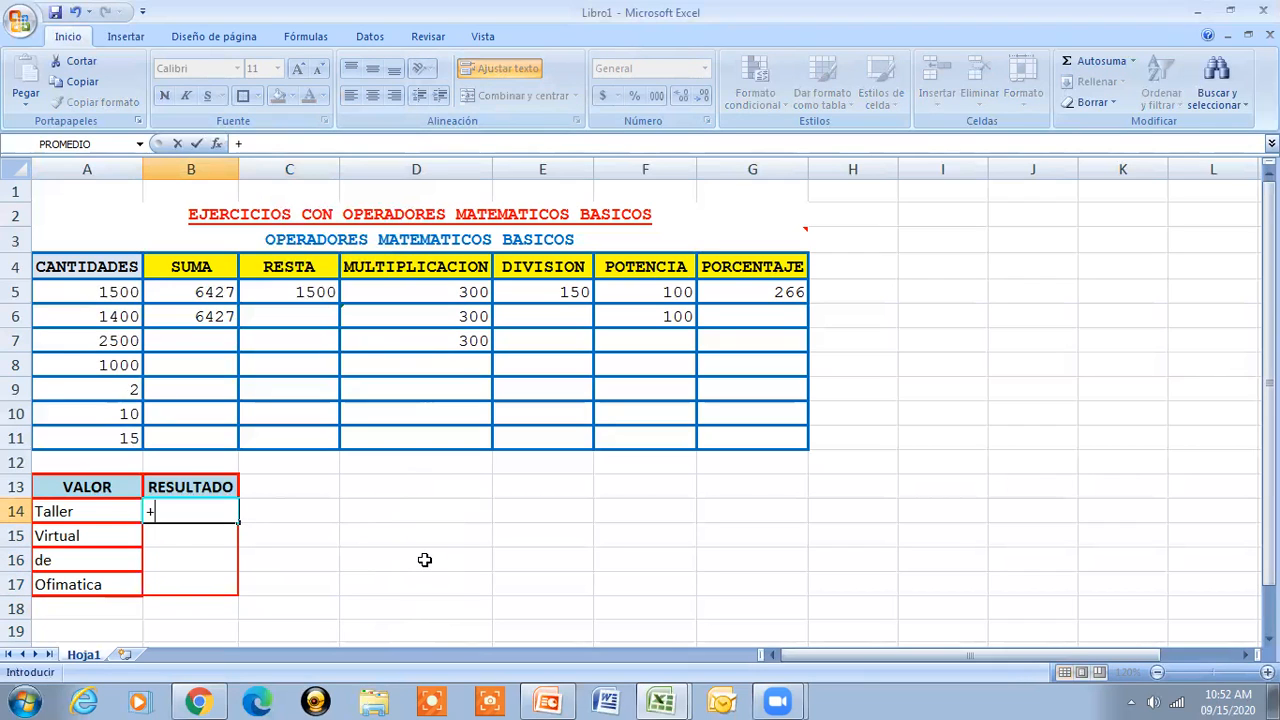
key(BackSpace)
text(=A14)
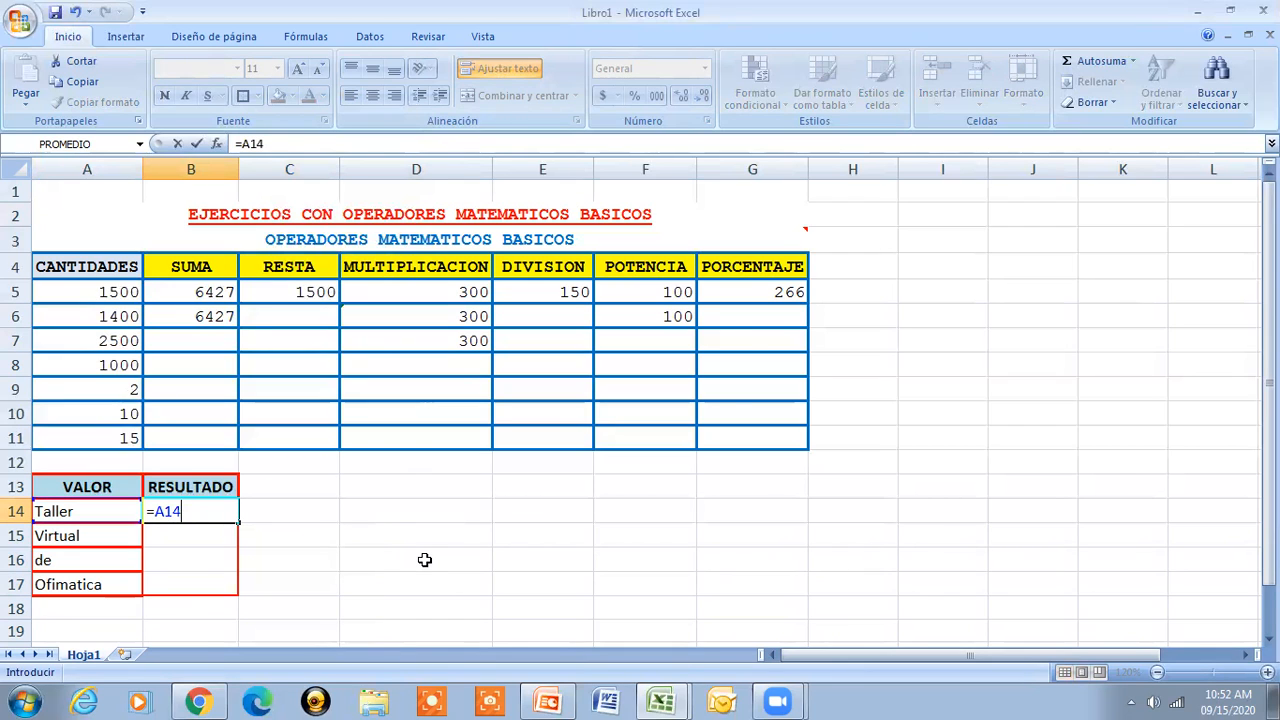
text(&" ")
text(&A15)
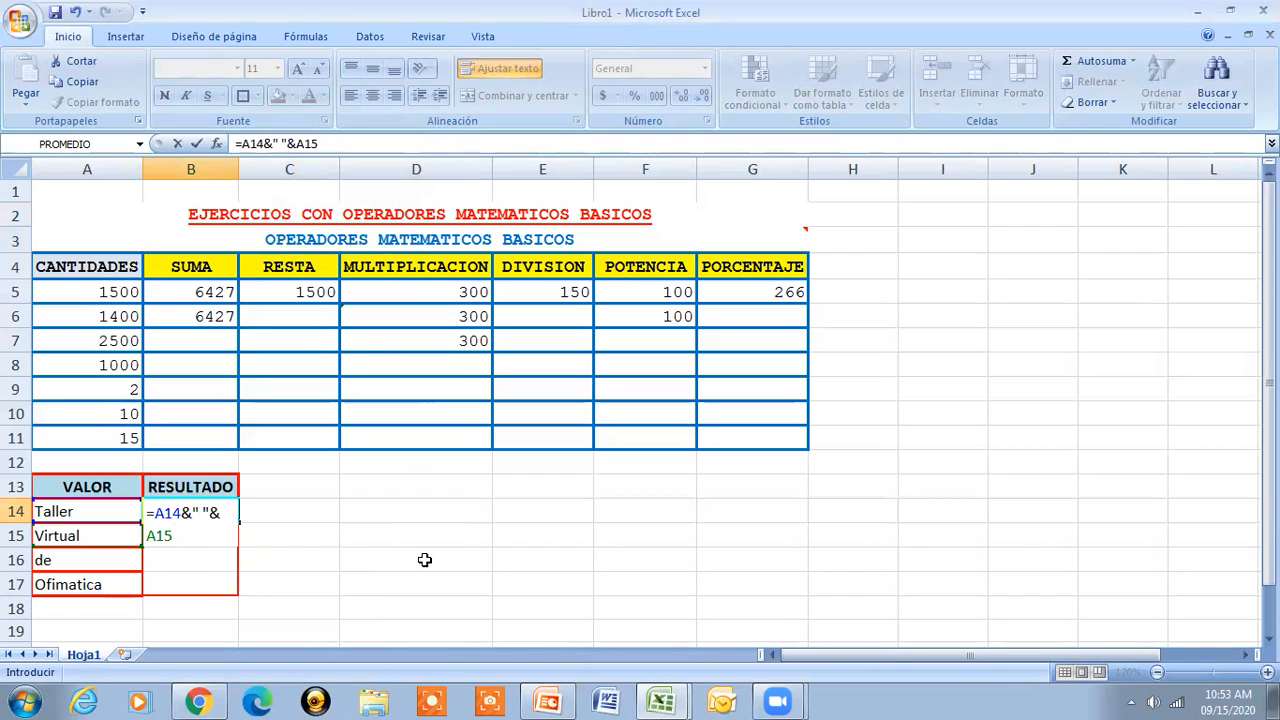
key(Return)
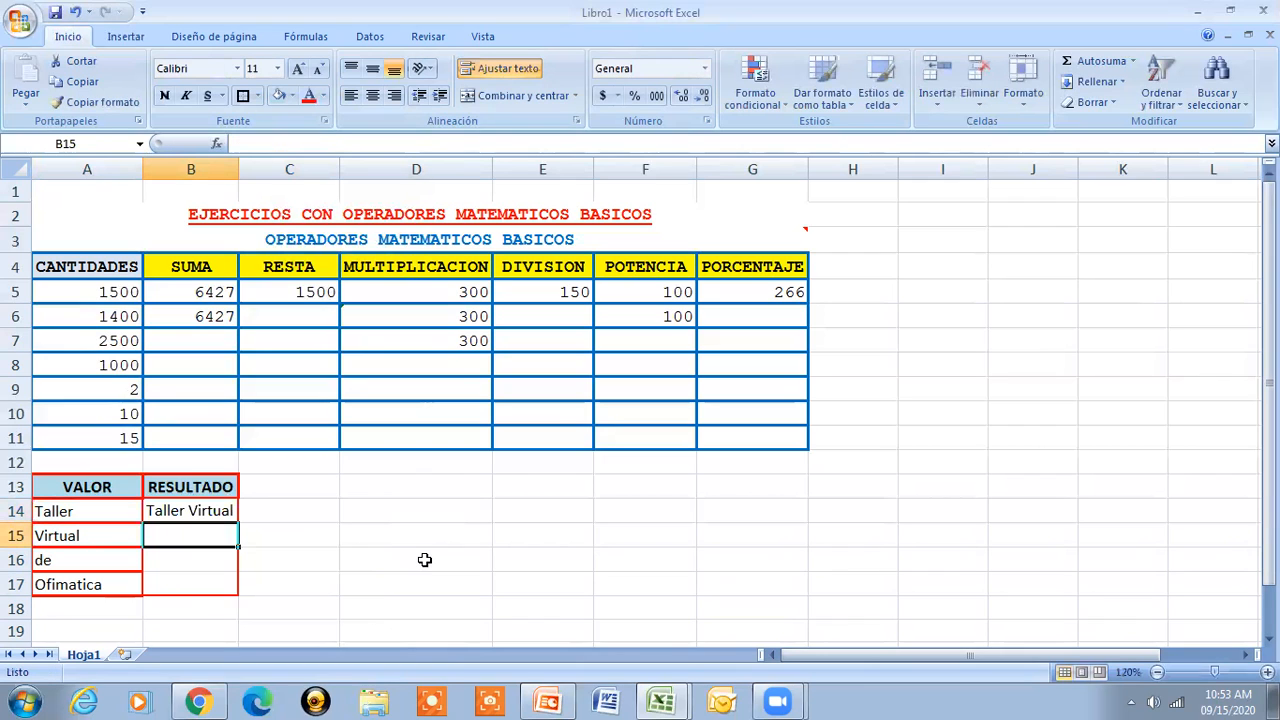
- Extend the formula in B14 to =A14&" "&A15&" "&A16&" "& to add the third VALOR word and another space
click(175, 510)
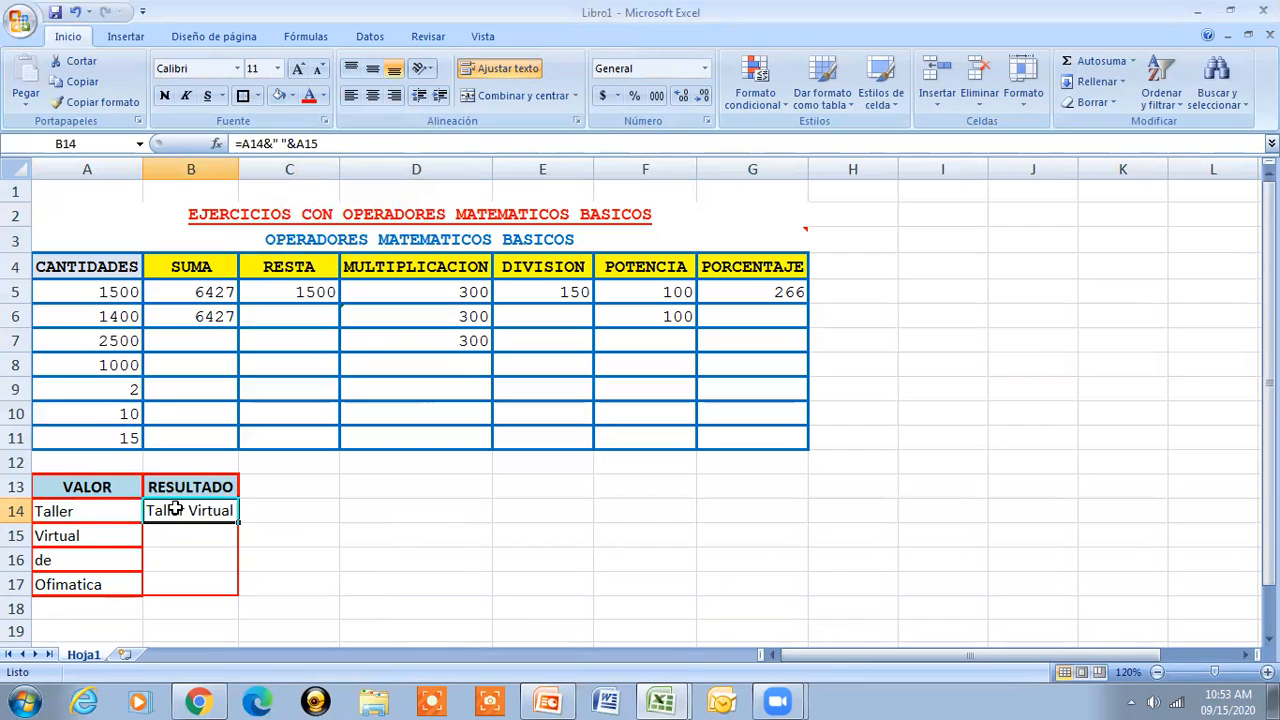
click(322, 143)
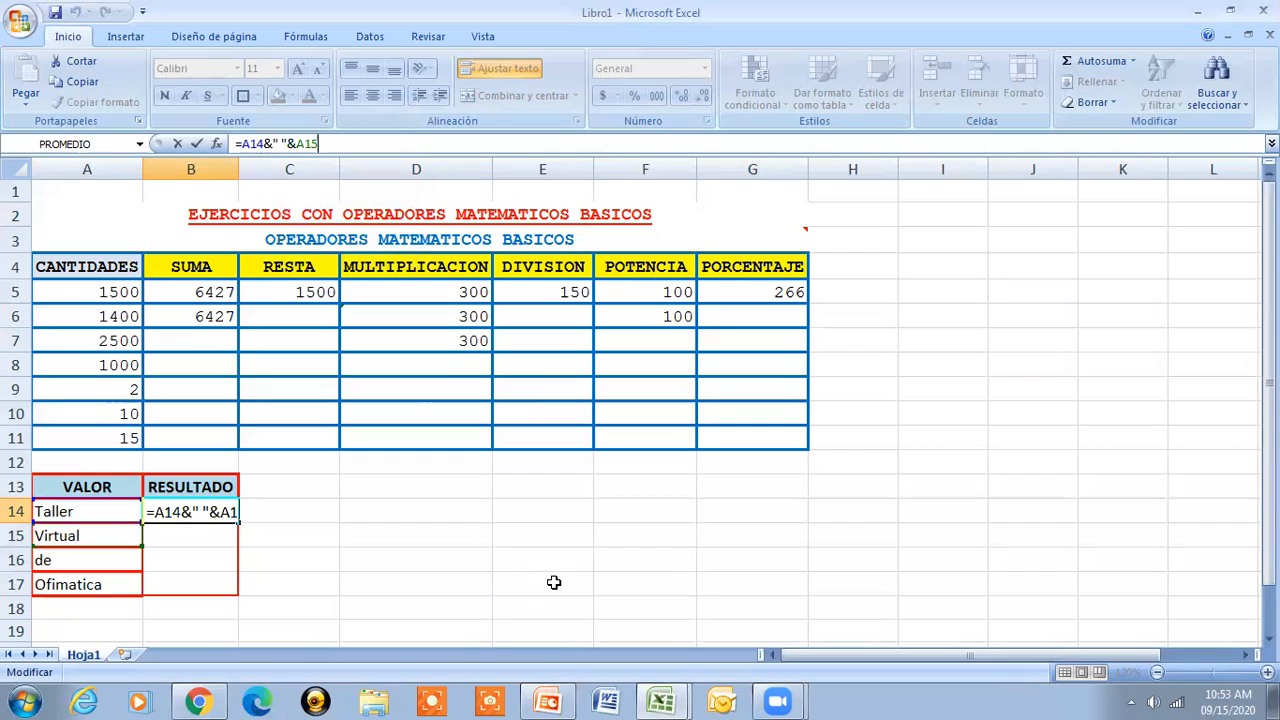
text(&)
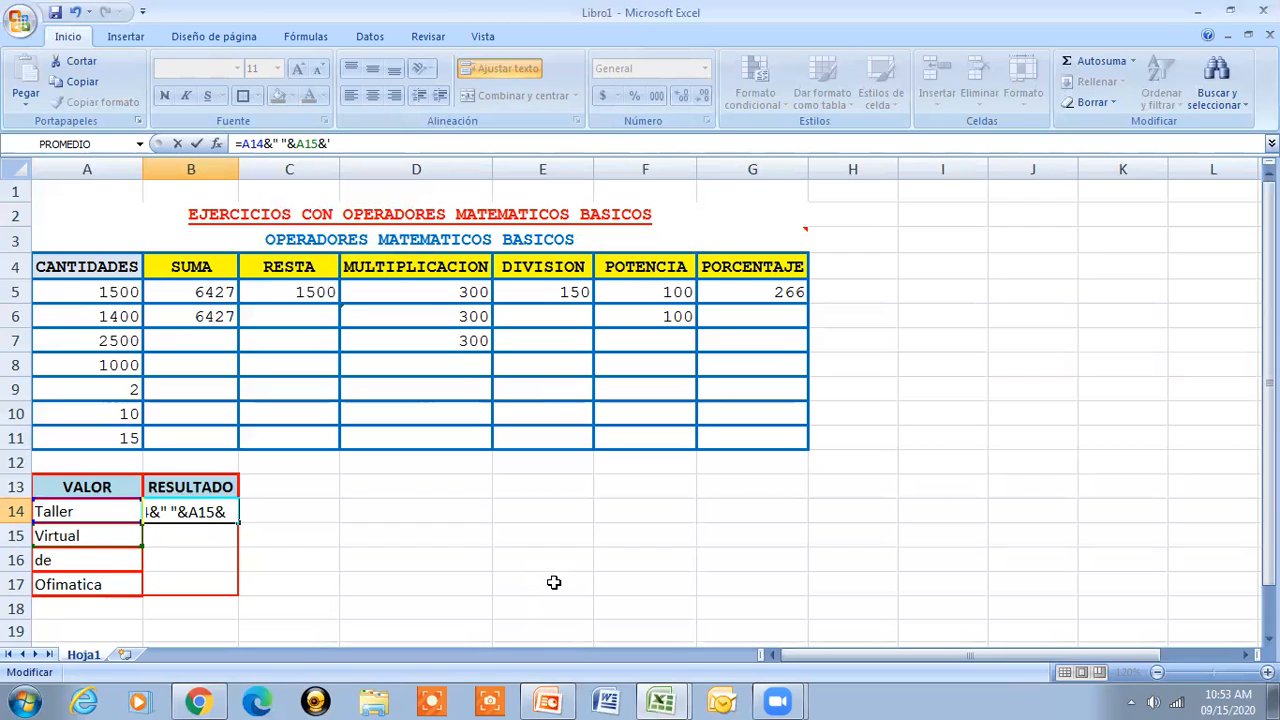
text(" "A16)
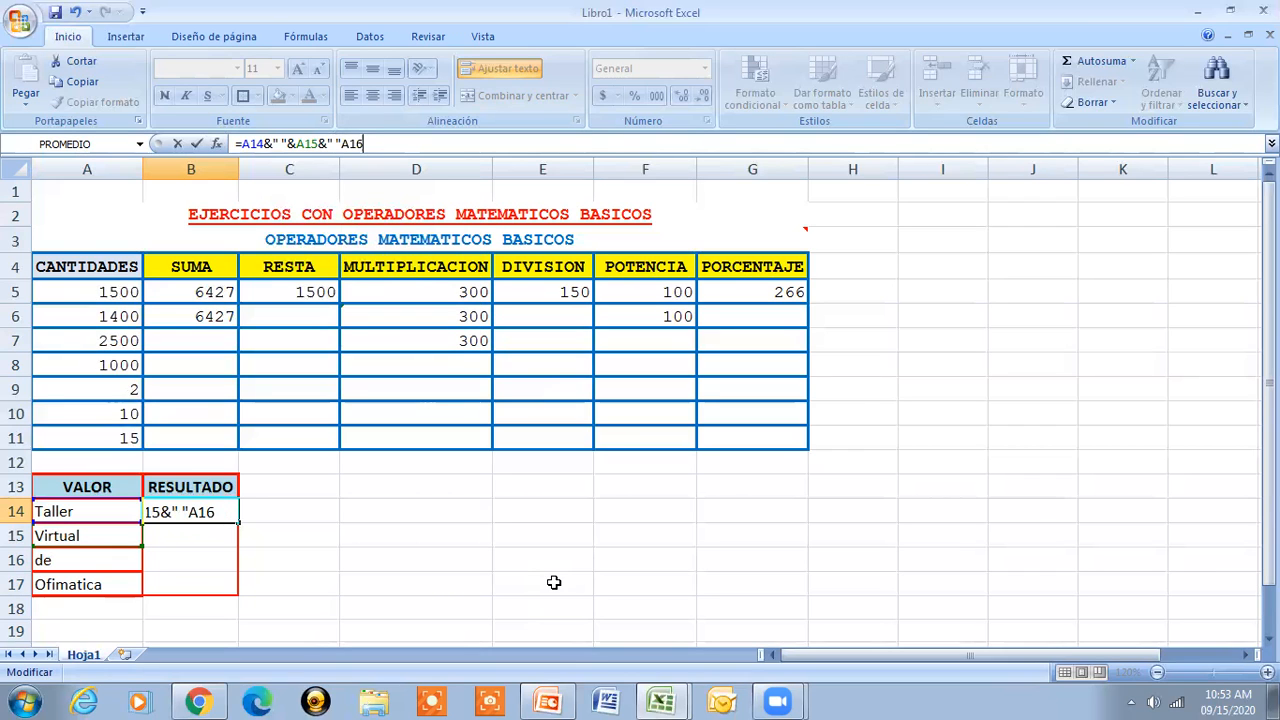
key(BackSpace)
key(BackSpace)
key(BackSpace)
text(&A16)
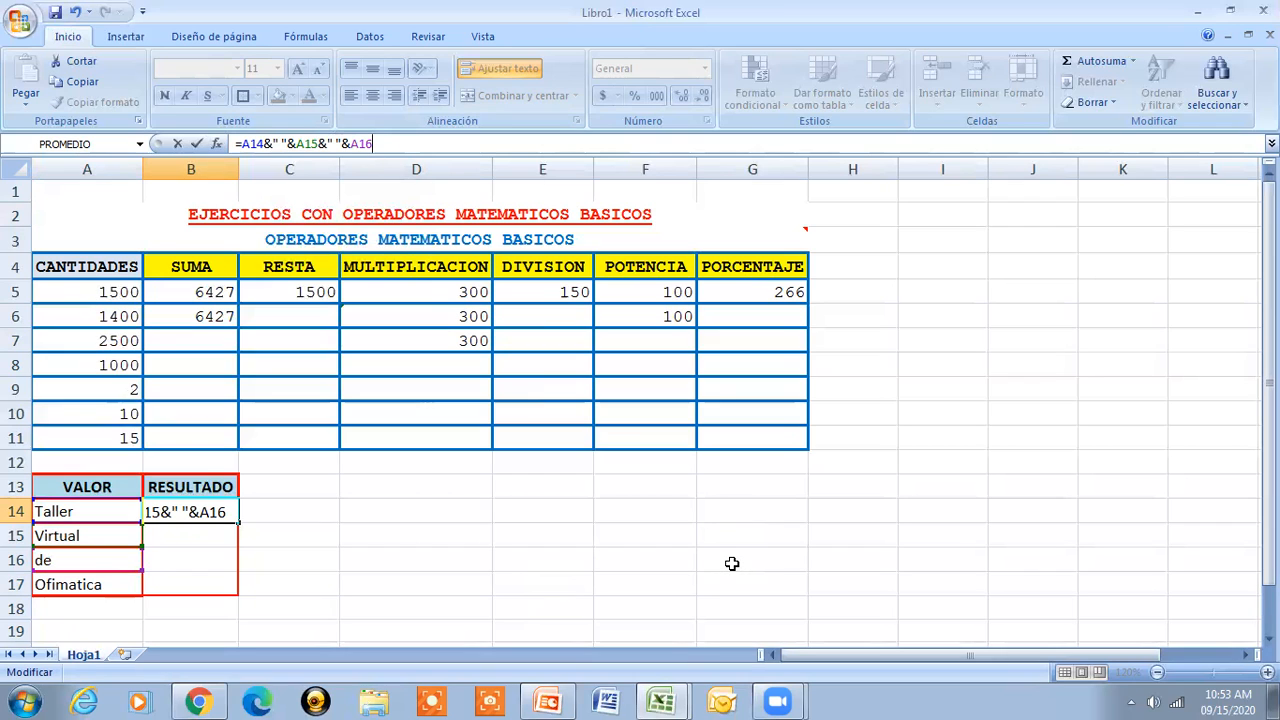
text(&" "&)
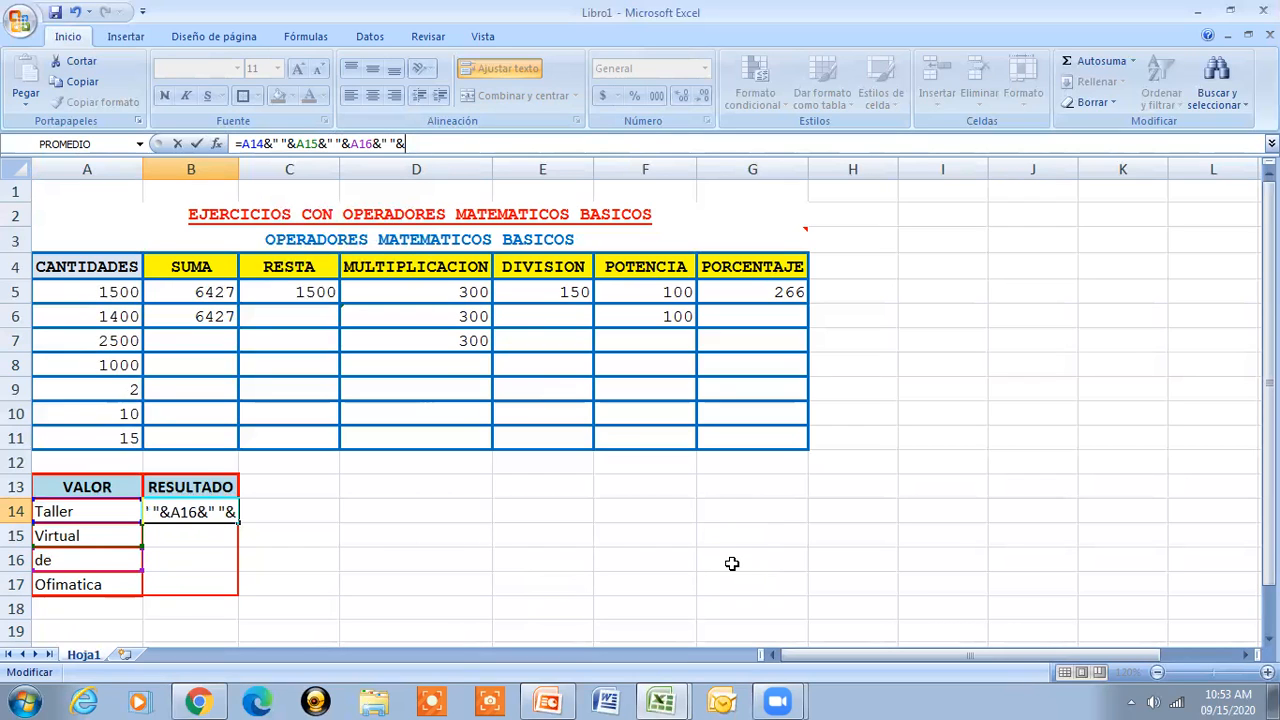
- Complete the text-joining formula in B14 by adding A17 as the final reference and enter it
text(A17)
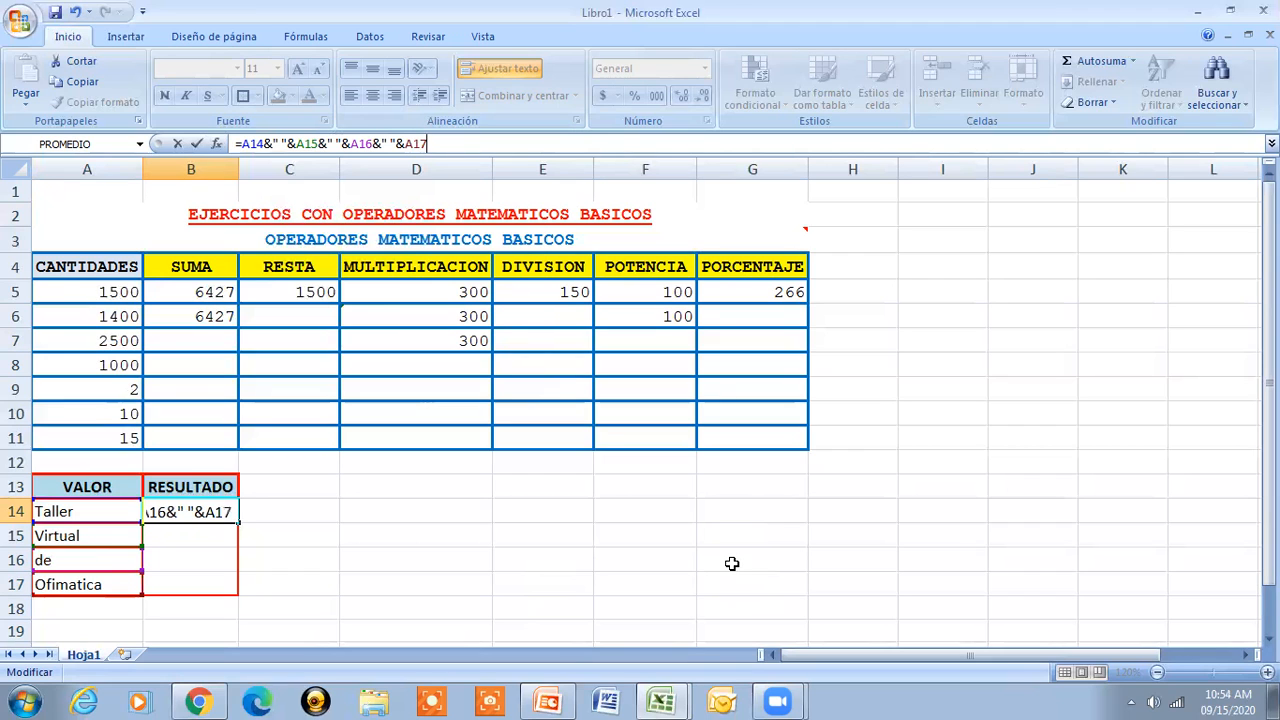
key(Return)
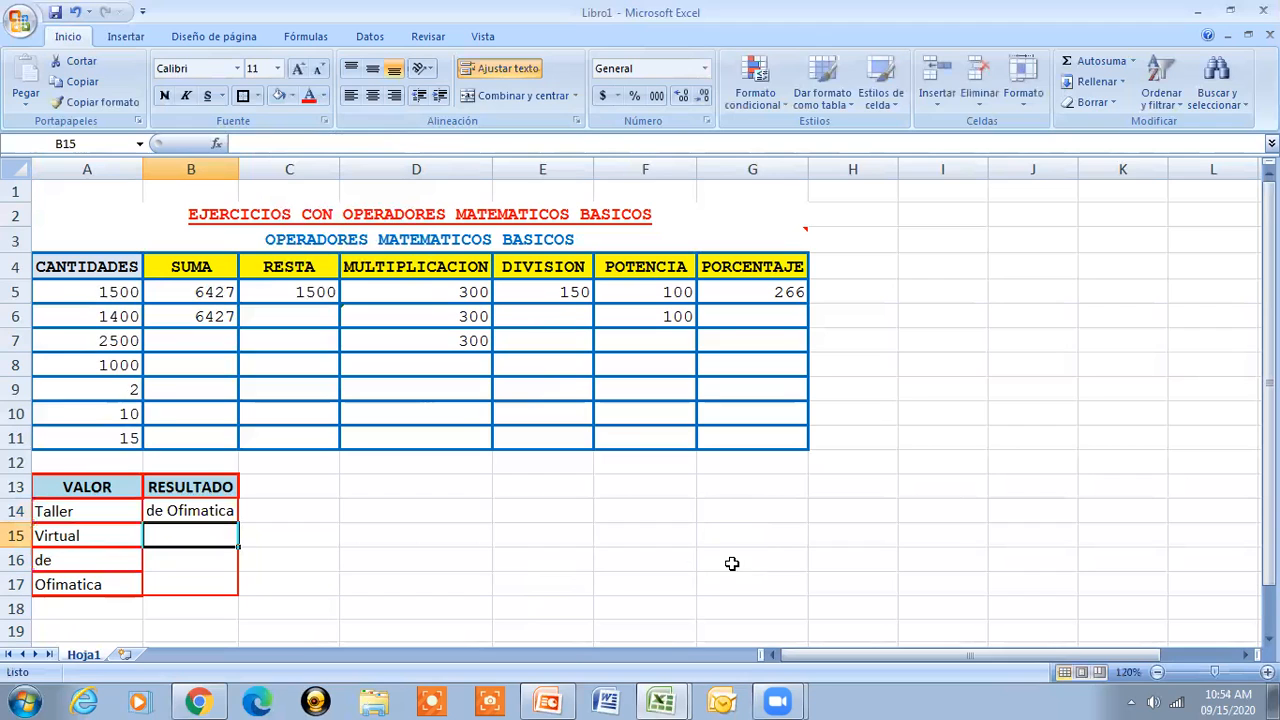
- Merge and center cells B14:B17 and set their vertical alignment to middle
drag(163, 510, 166, 581)
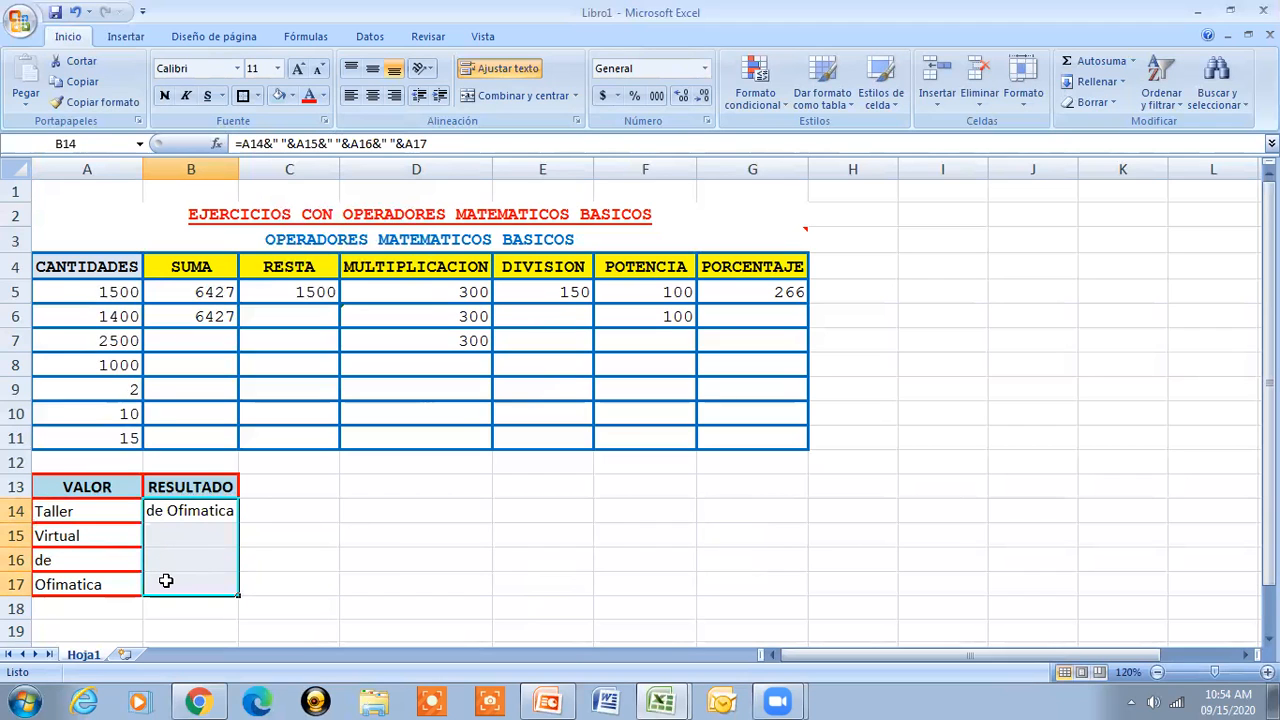
click(512, 94)
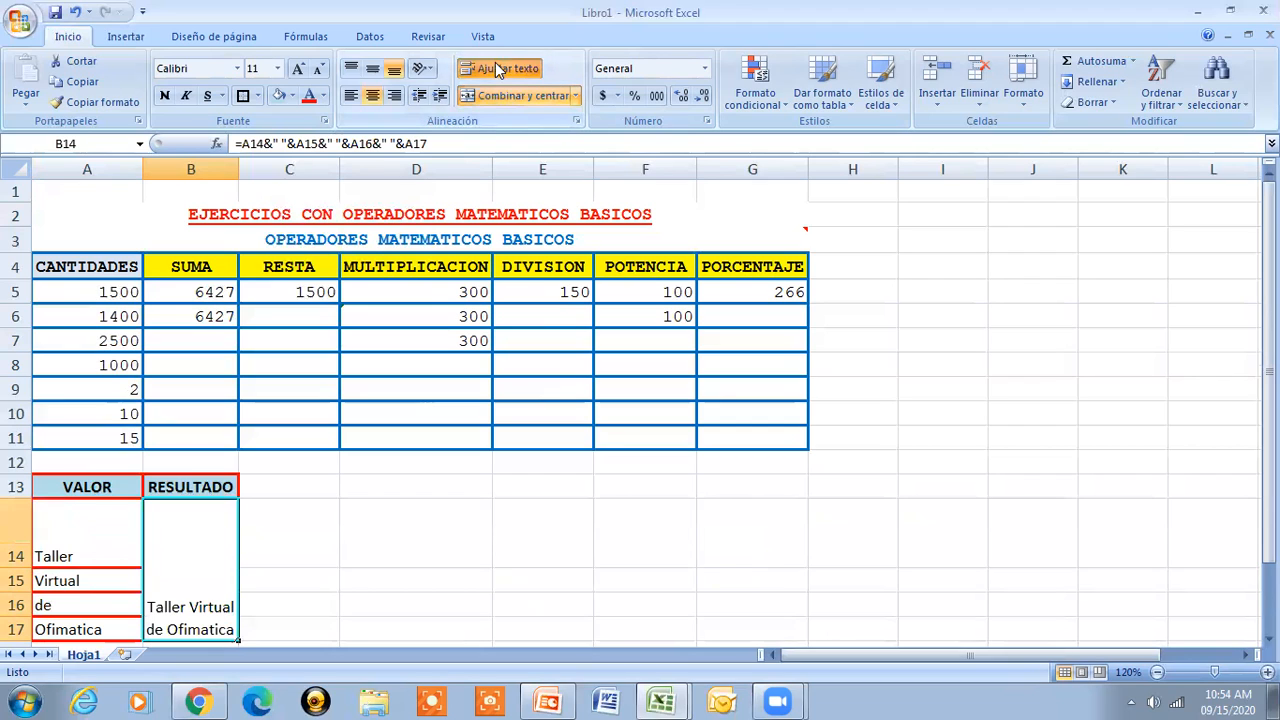
click(374, 68)
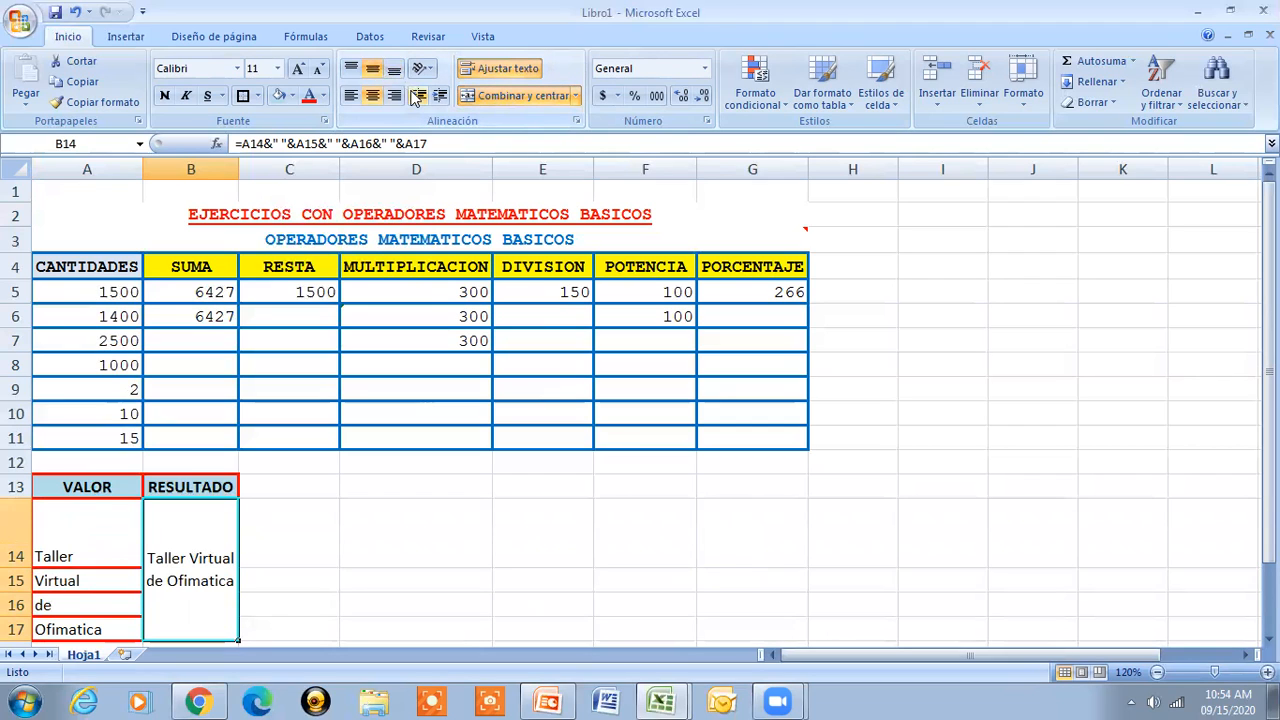
- Reduce the height of row 14 and select the merged result cell B14
drag(17, 566, 13, 531)
click(12, 541)
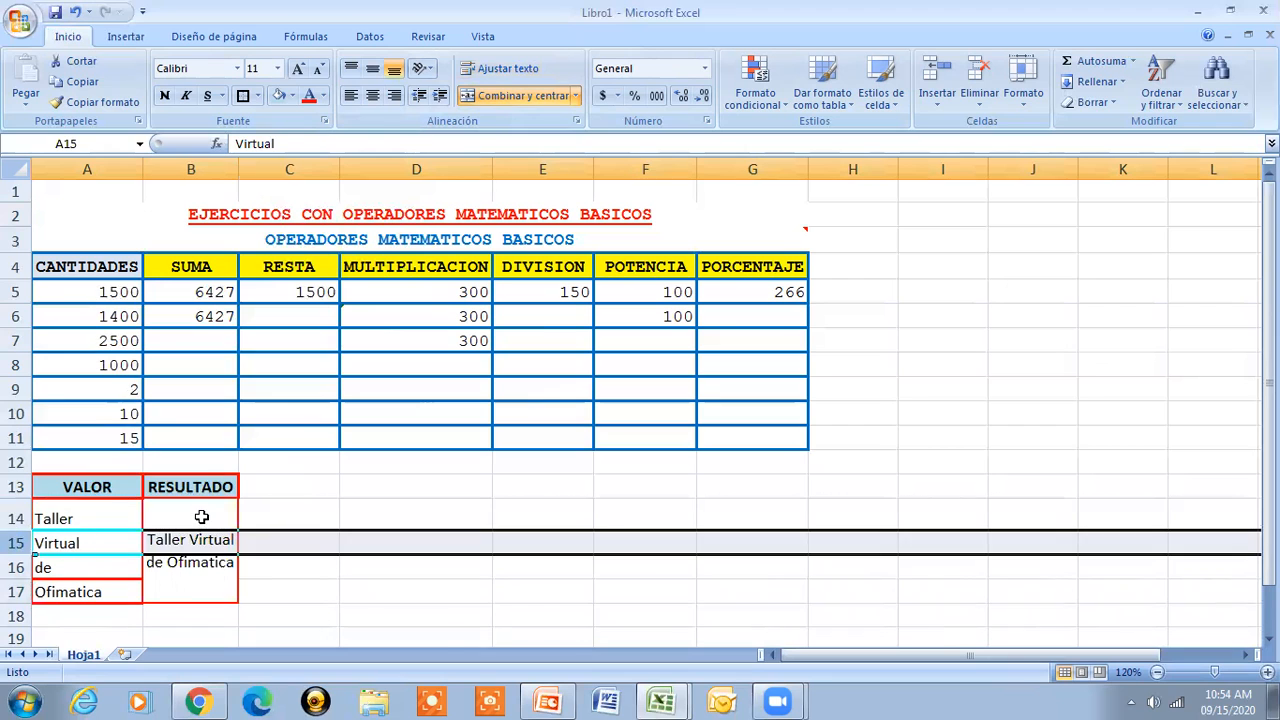
click(202, 518)
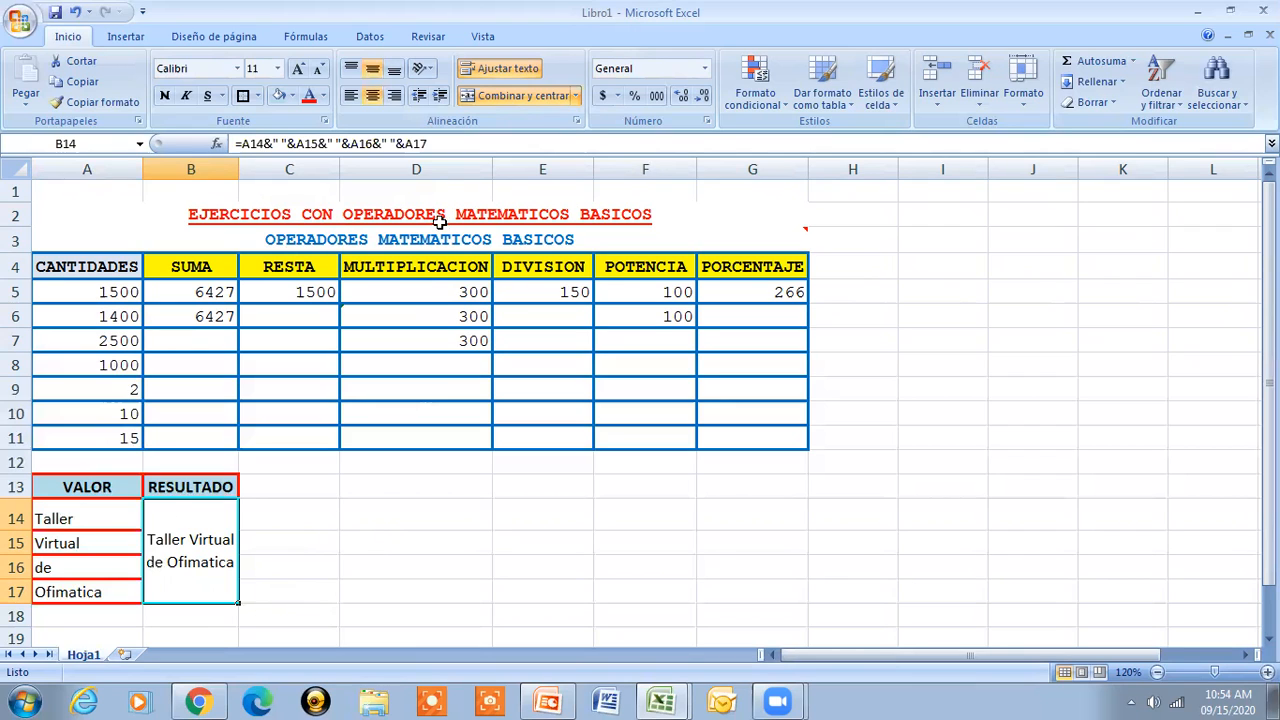
- Examine the concatenation formula in the merged cell B14 and the source text in A14
click(470, 144)
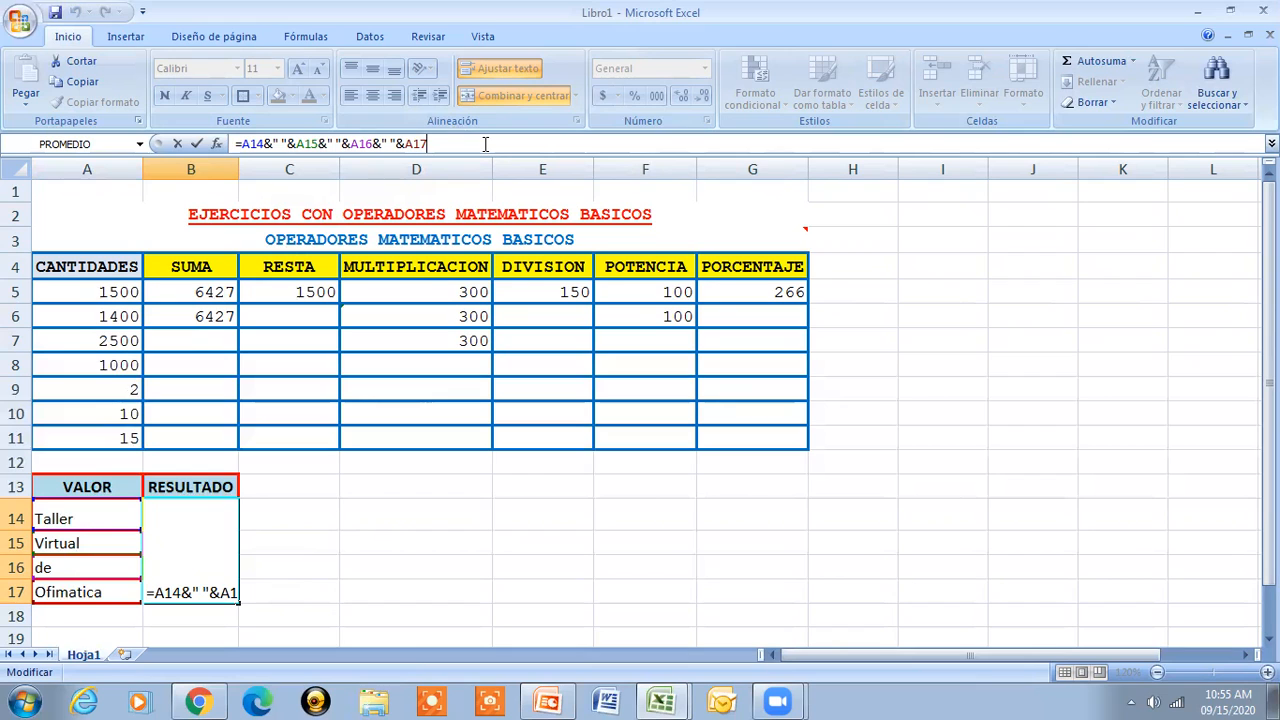
key(Return)
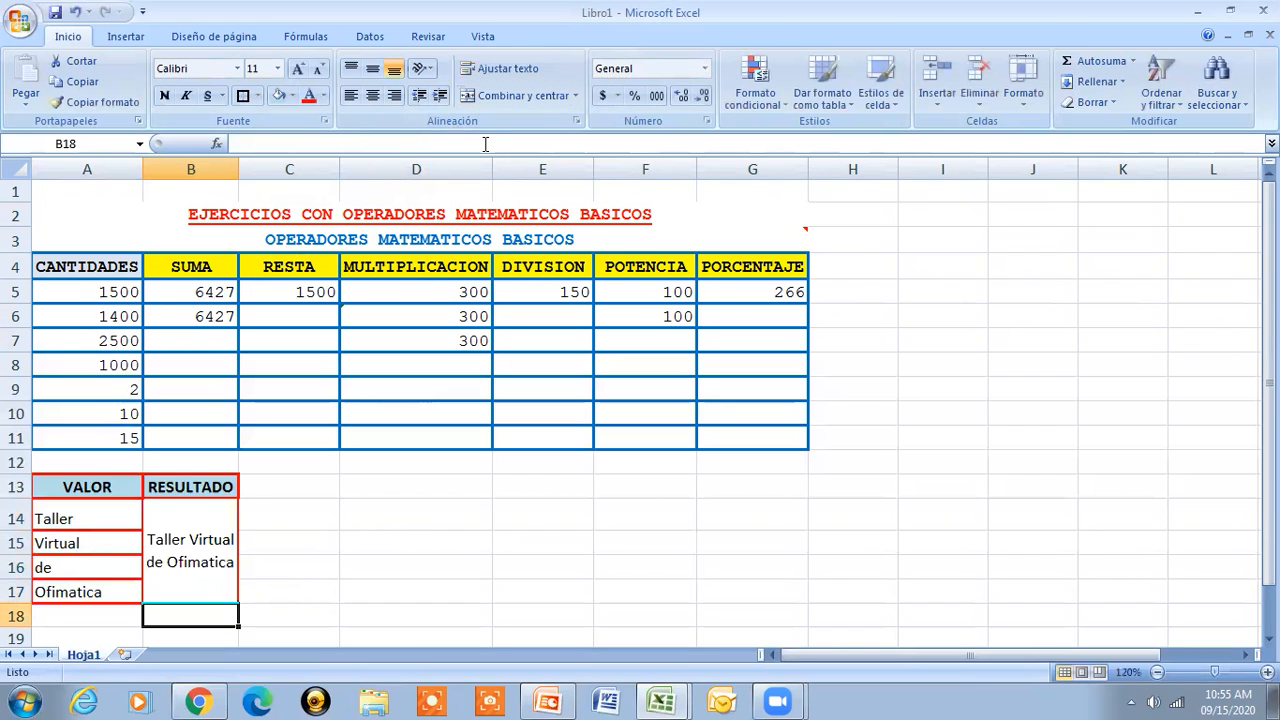
click(207, 518)
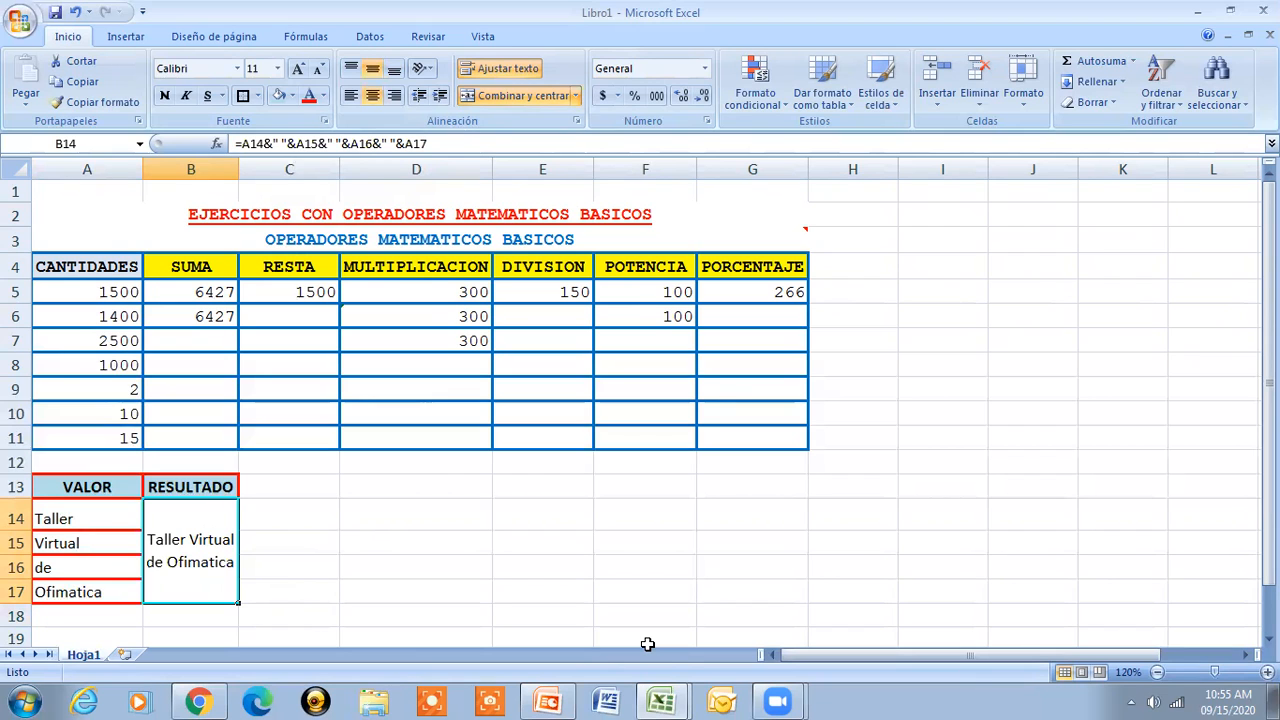
click(62, 519)
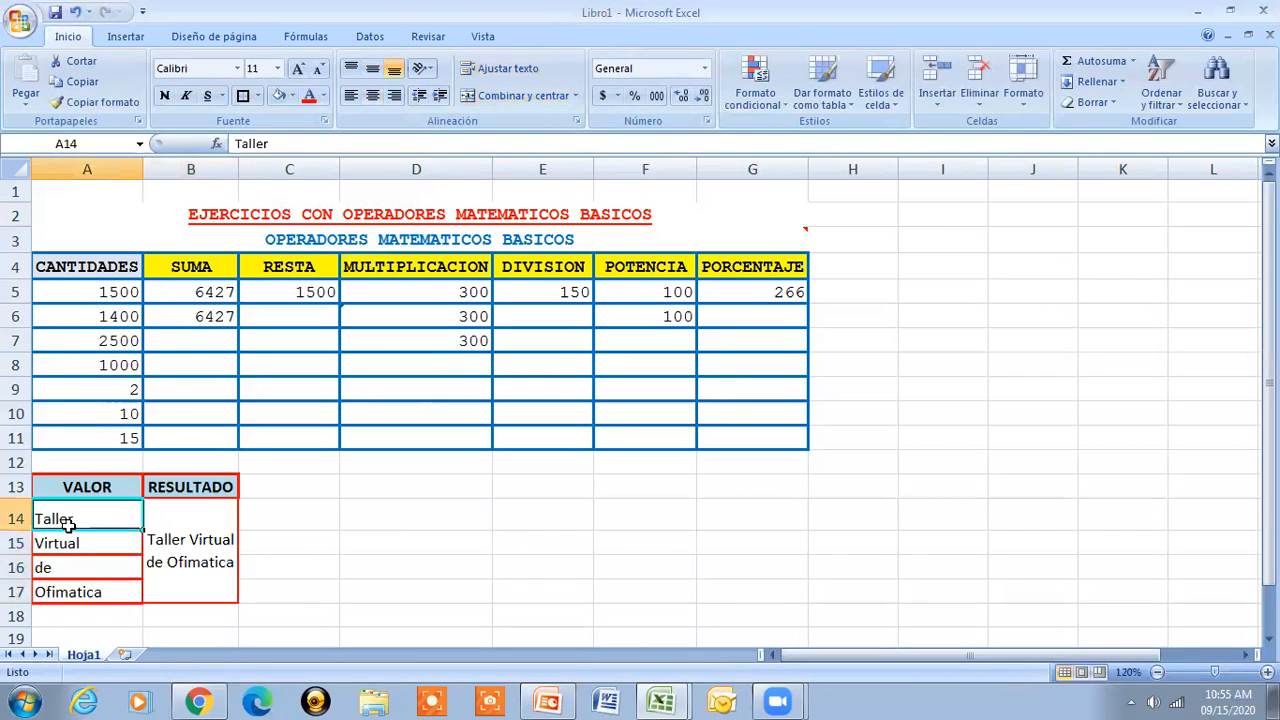
click(200, 508)
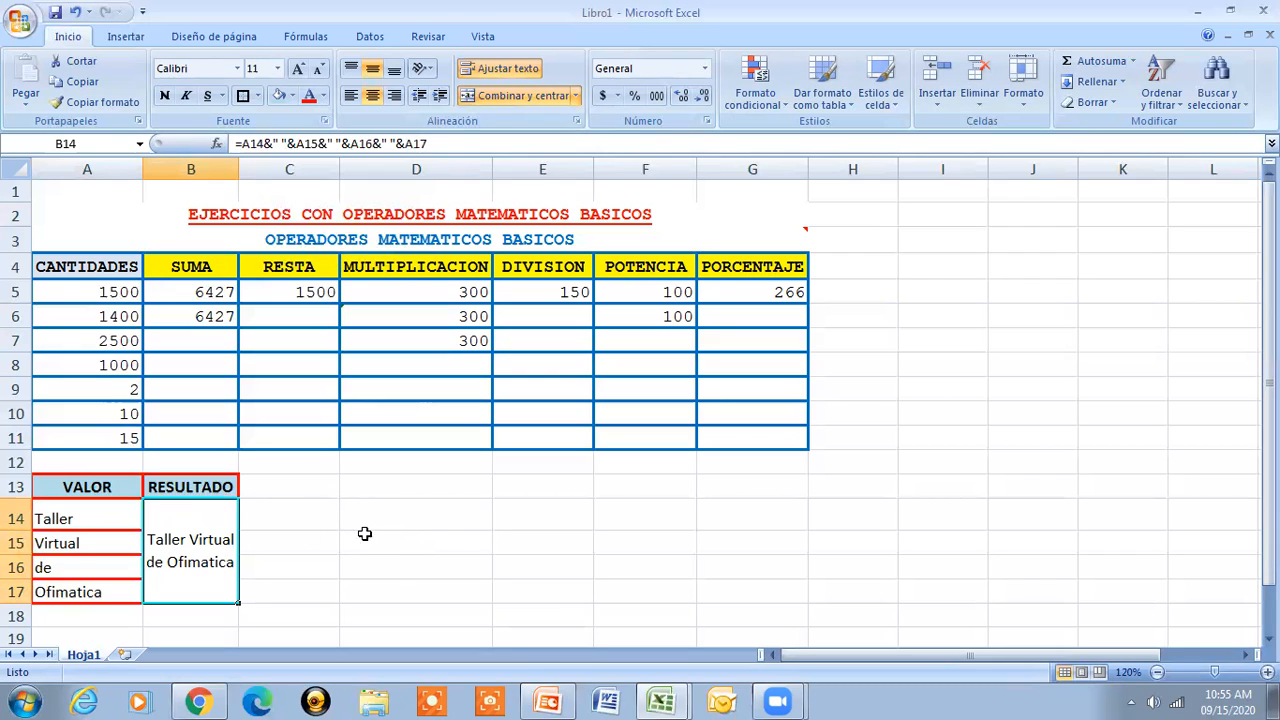
- Enter =CONCATENAR(A14,A15,A16,A17) in cell C14 to join the four VALOR texts
click(276, 516)
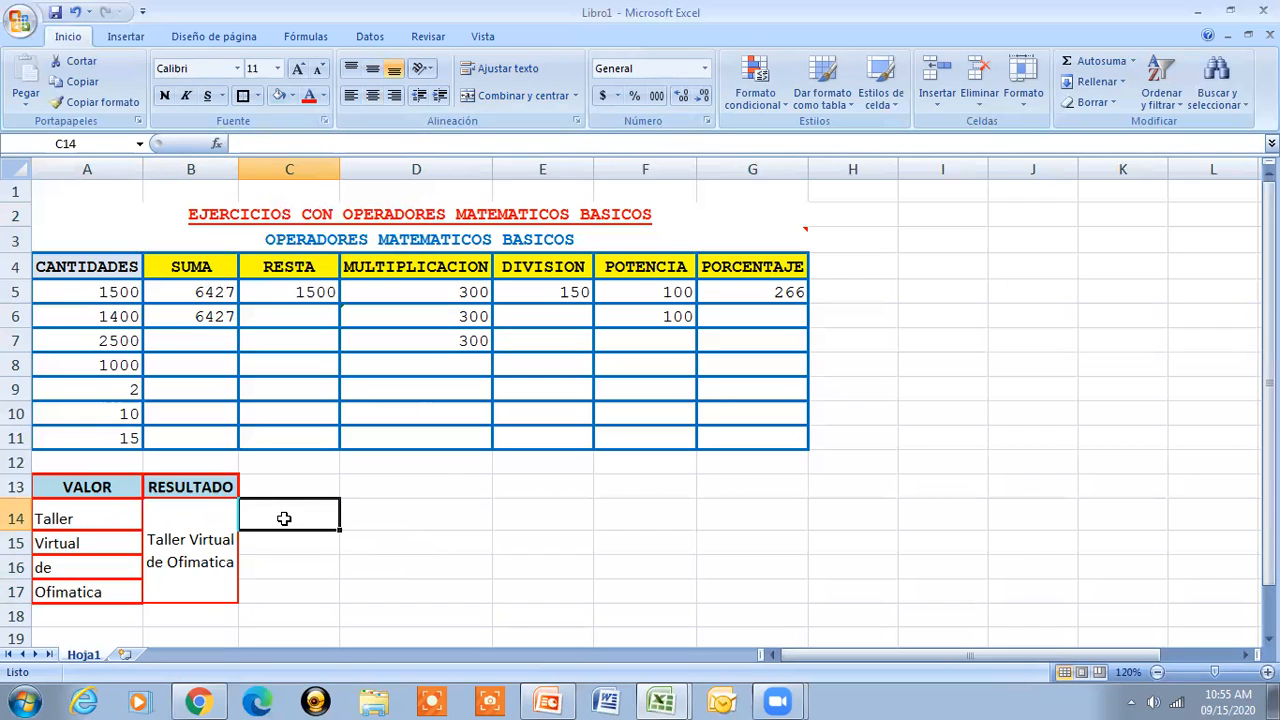
text(=)
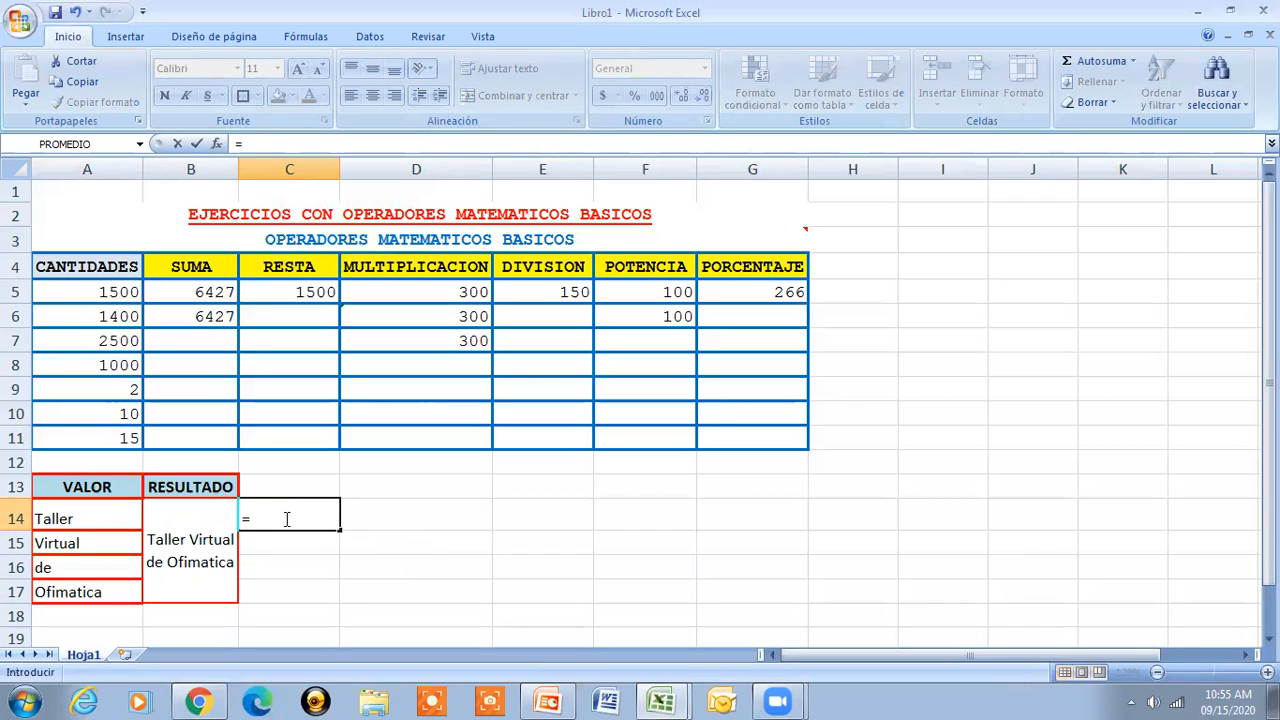
text(CONCA)
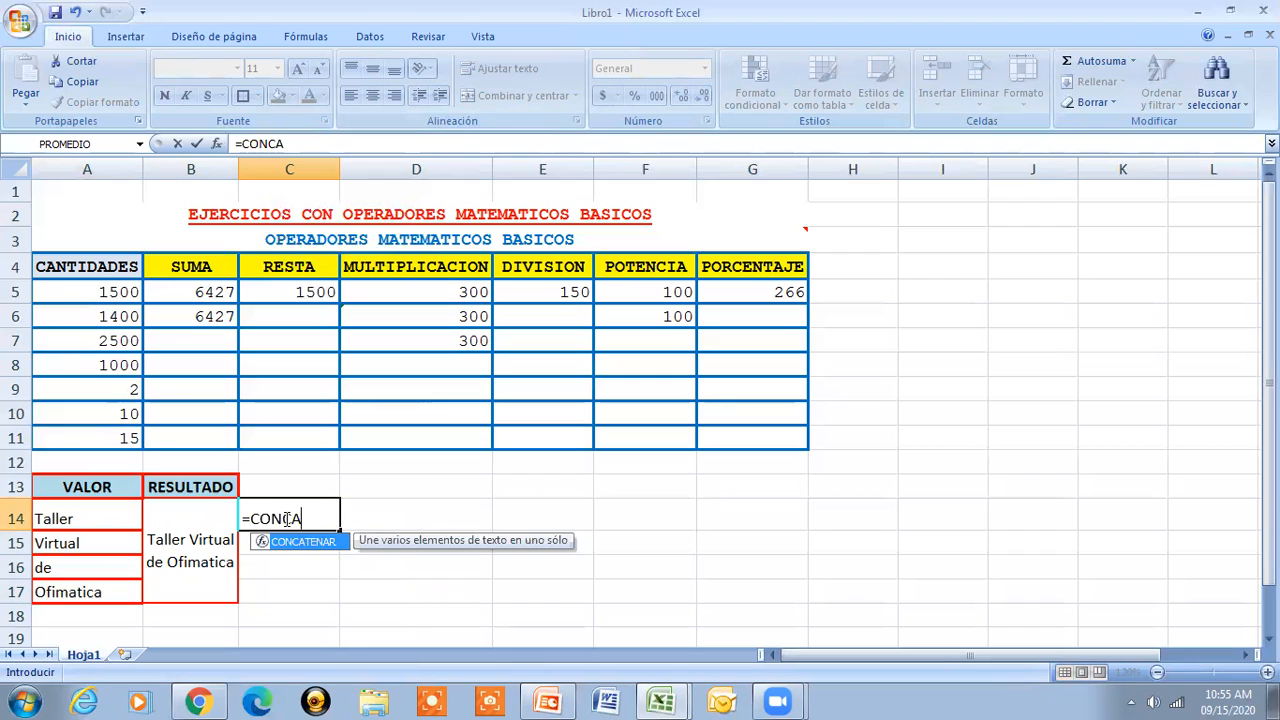
text(TENAR)
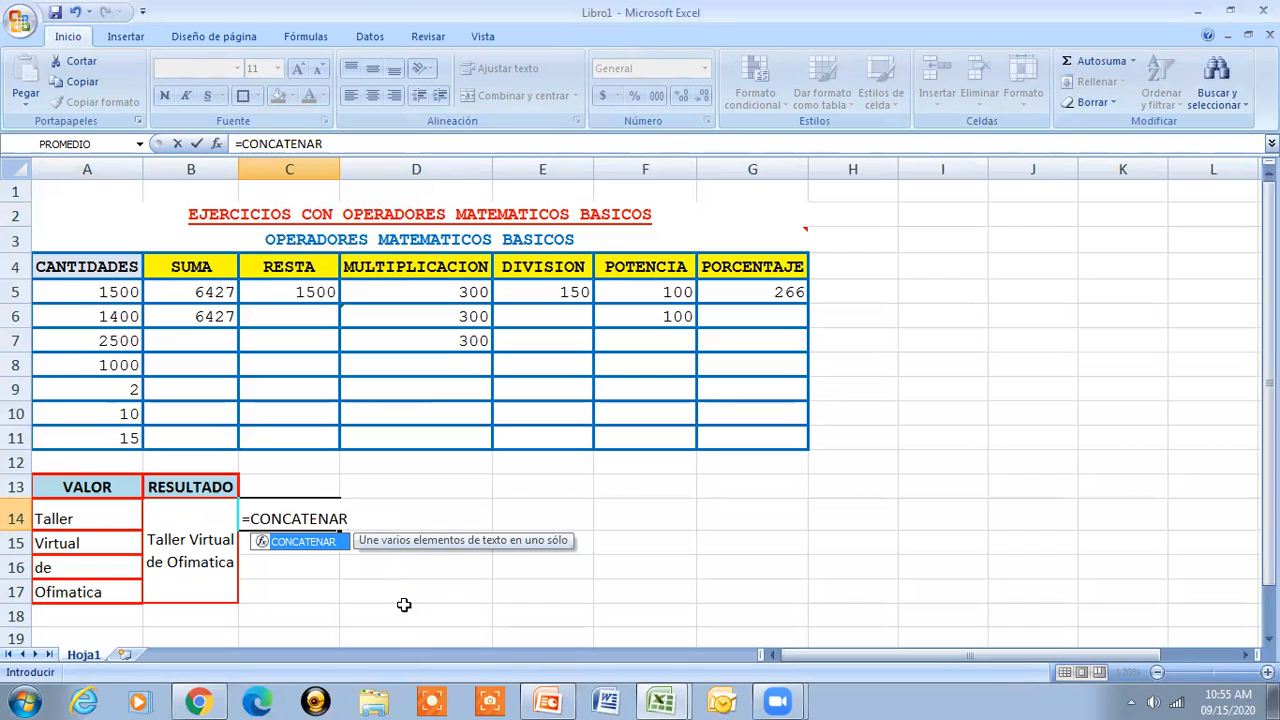
text(()
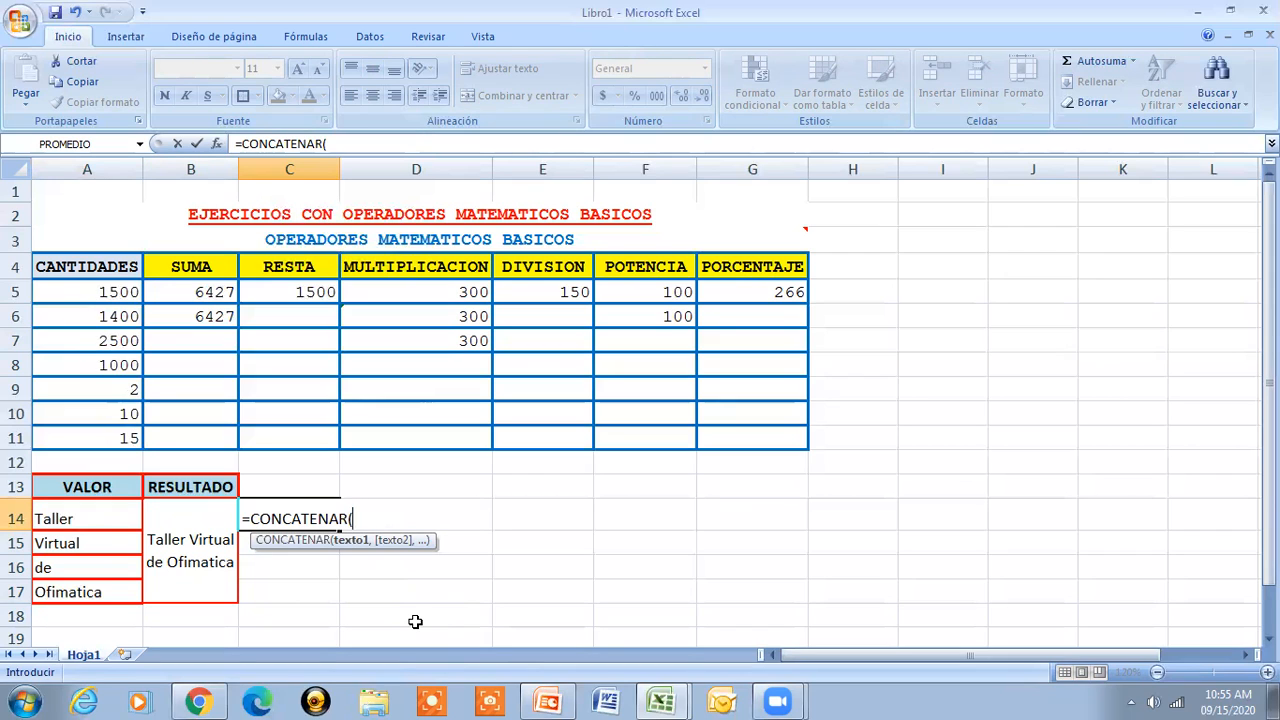
click(94, 521)
text(,)
click(57, 545)
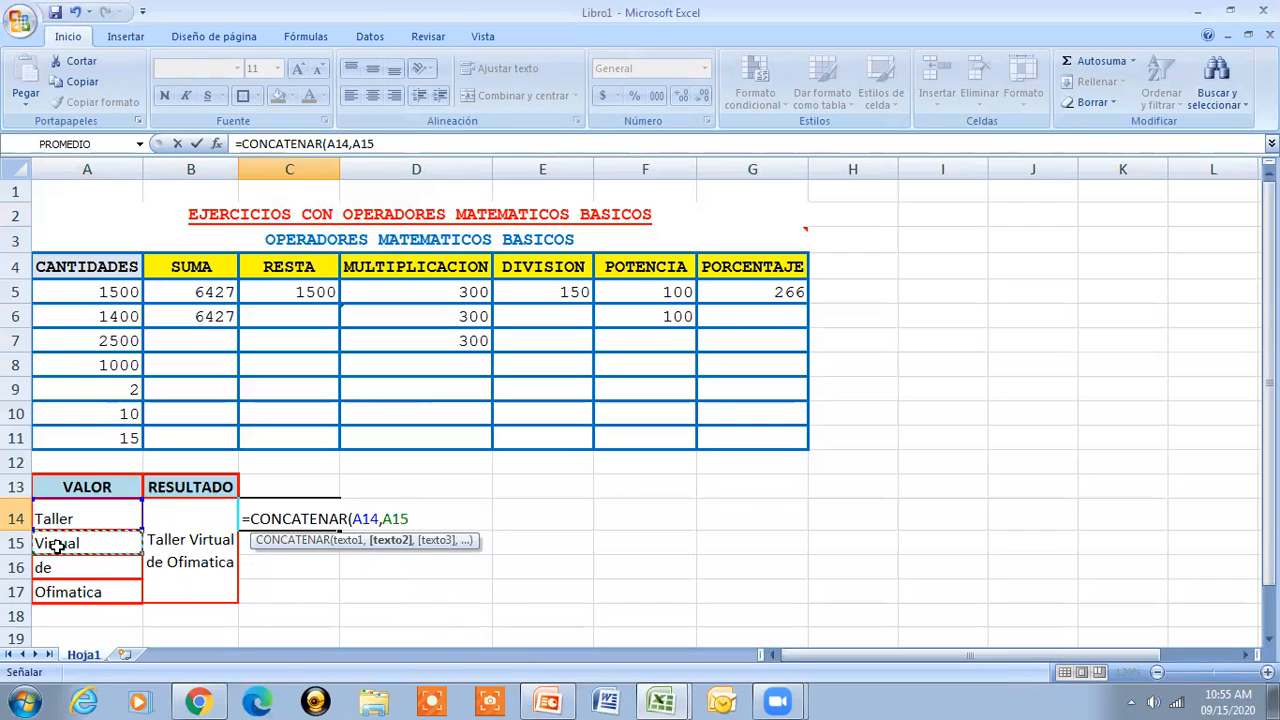
text(,)
click(57, 566)
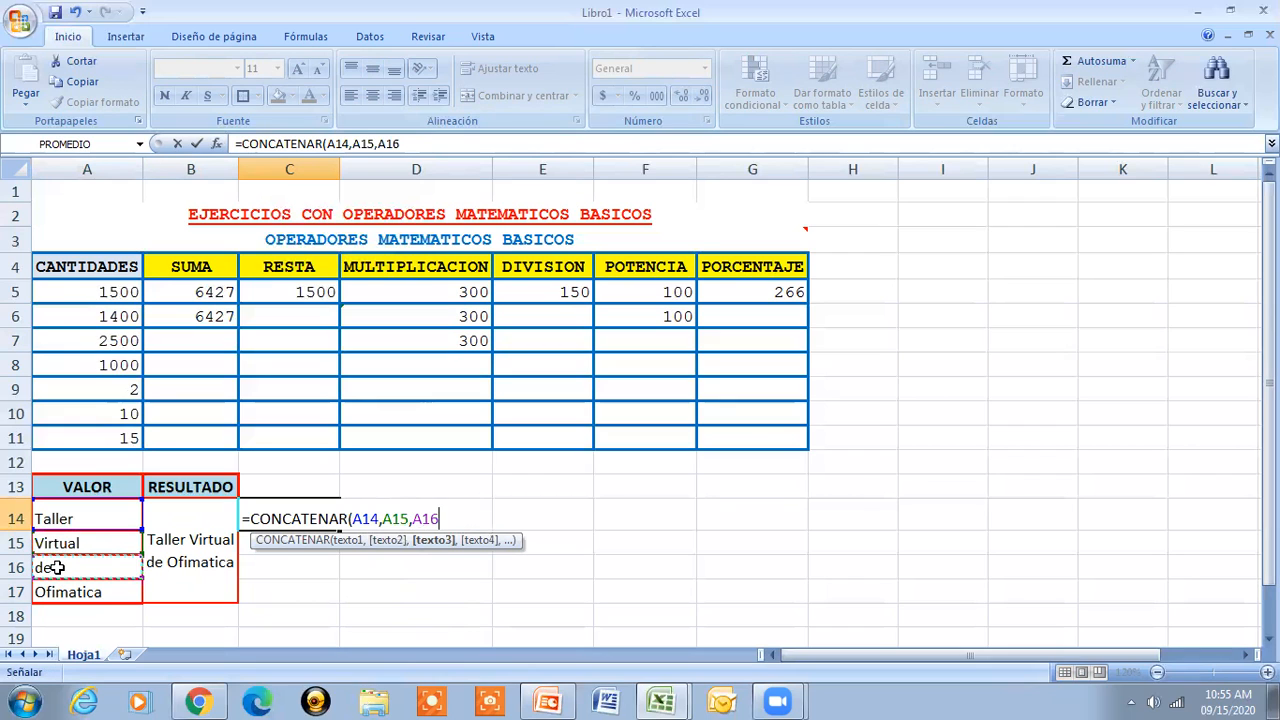
text(,)
click(57, 592)
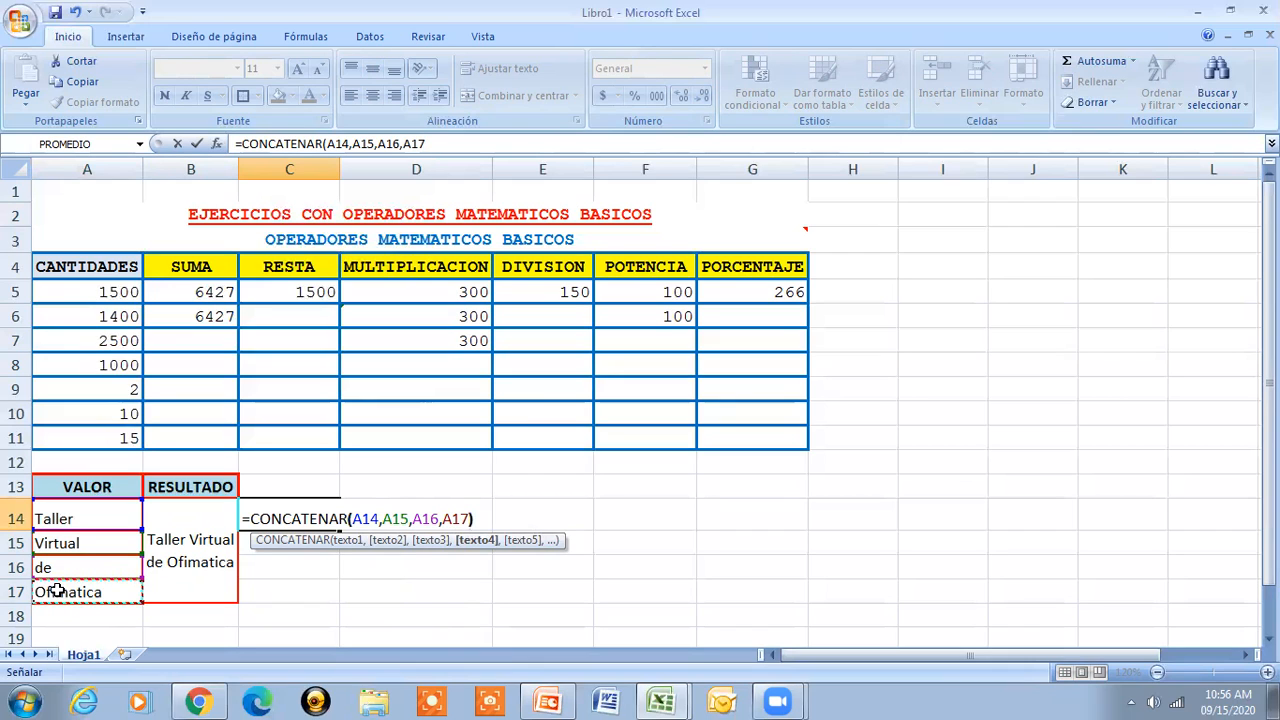
text())
key(Return)
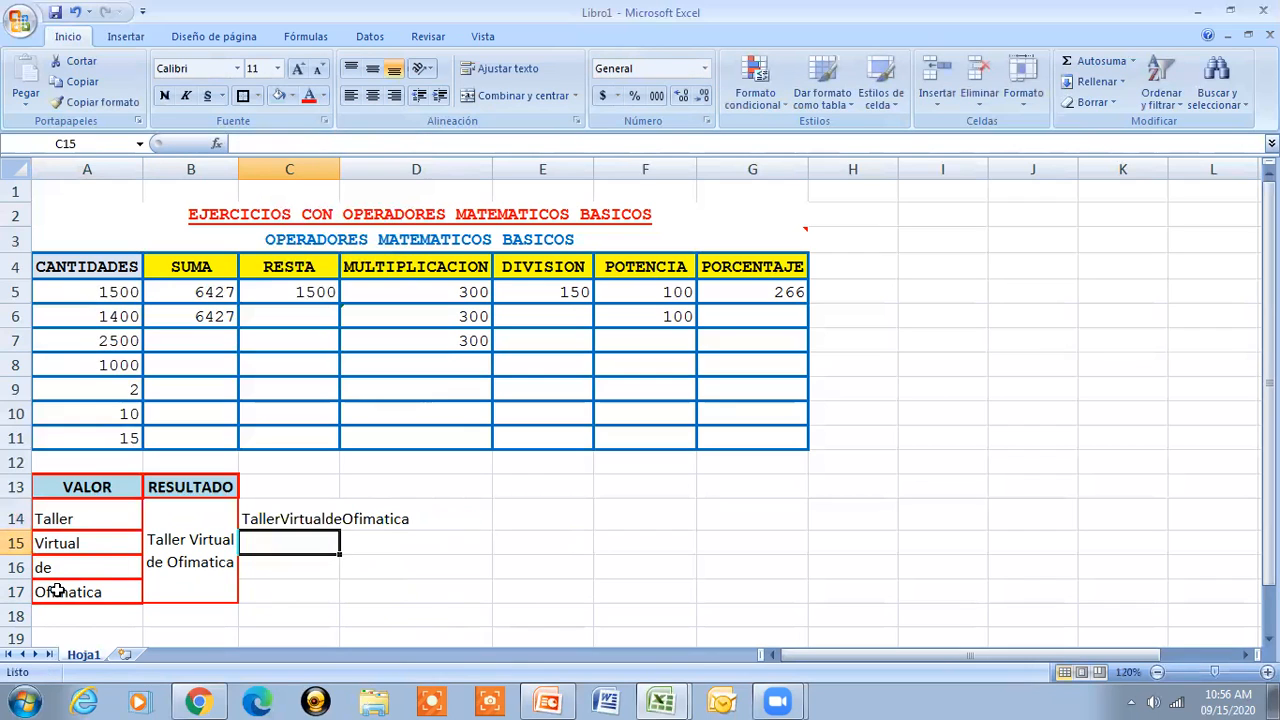
- Insert an empty text argument "" between A14 and A15 in the CONCATENAR formula of C14
click(258, 518)
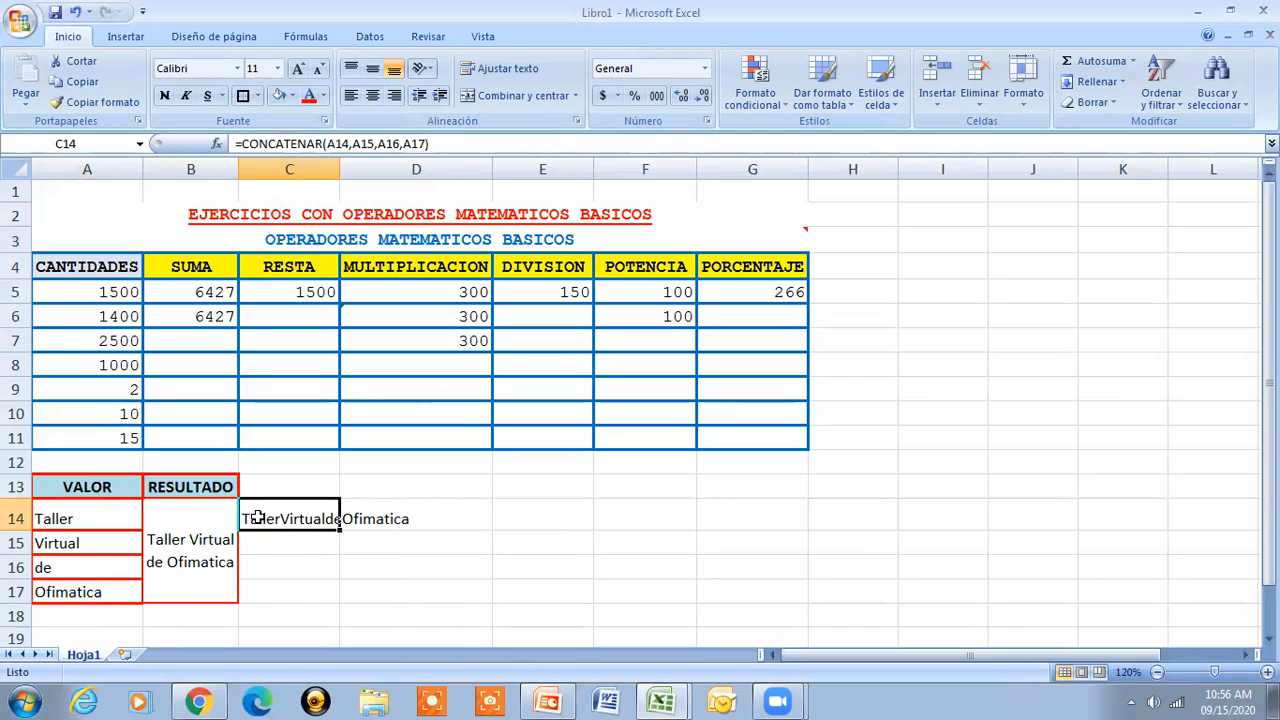
click(353, 145)
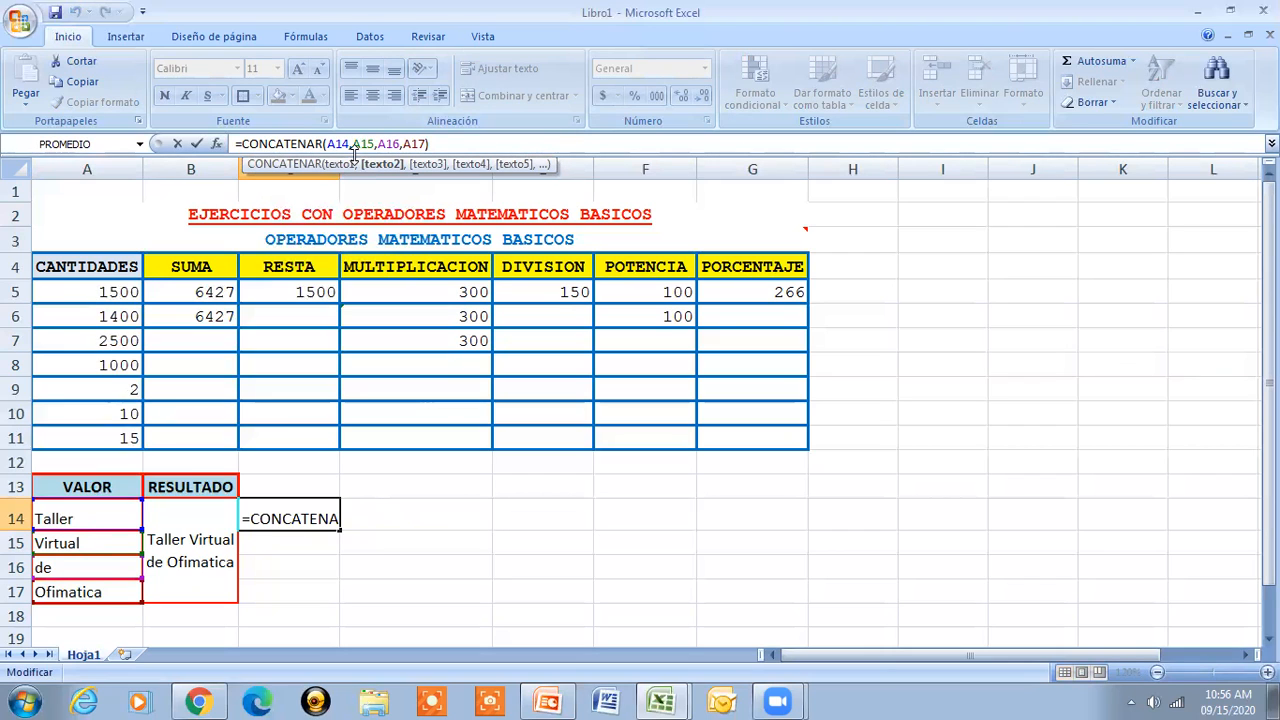
text(')
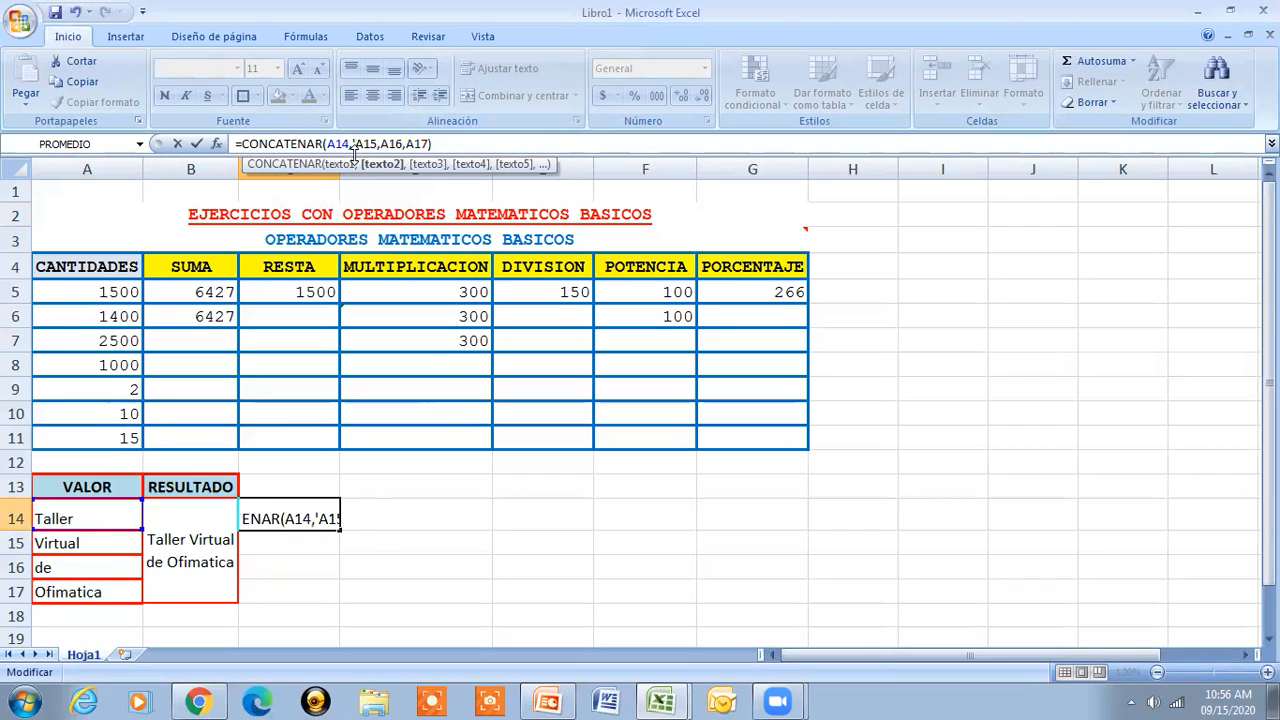
key(BackSpace)
text(")
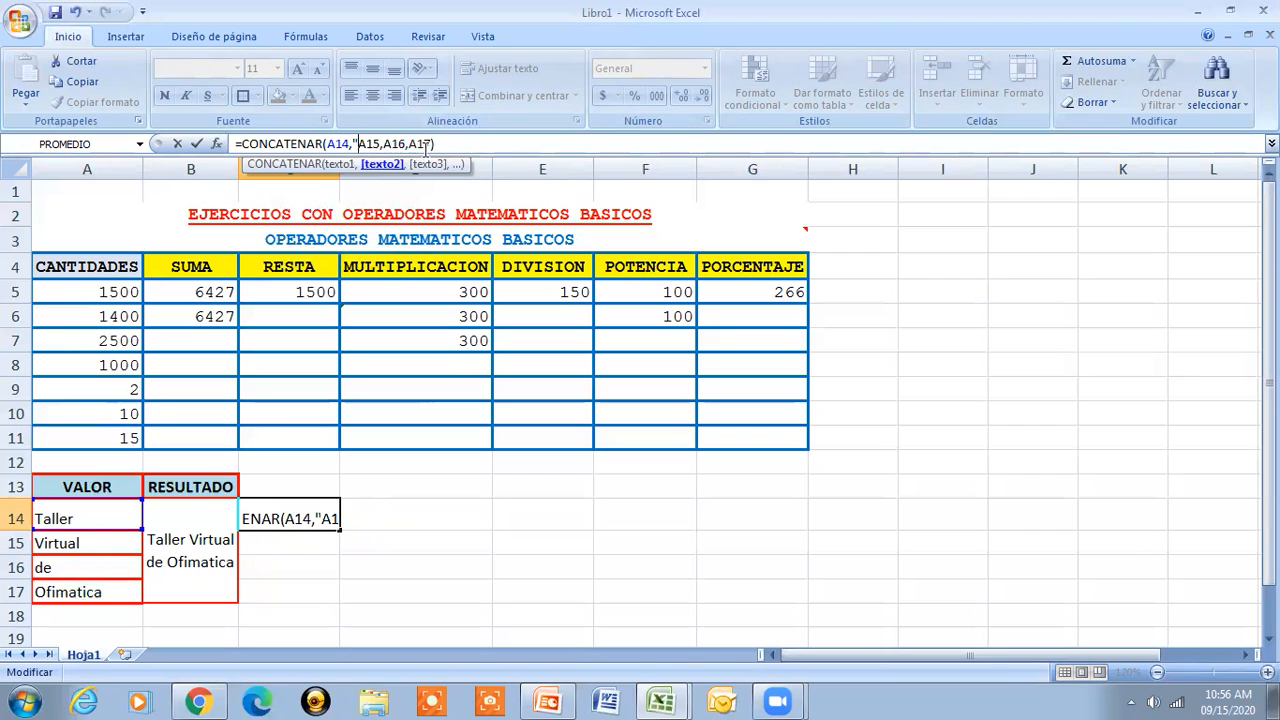
text(",)
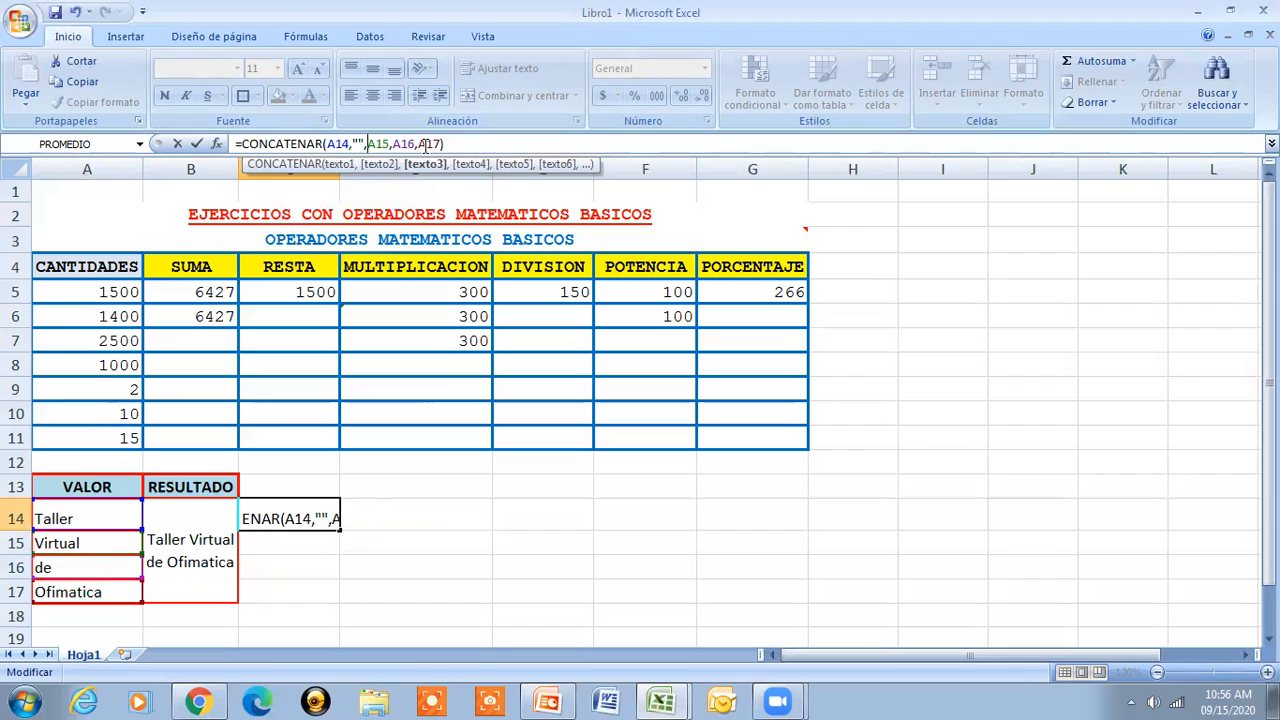
key(Return)
- Add a space inside the quotation marks between A14 and A15 in the C14 formula
click(291, 523)
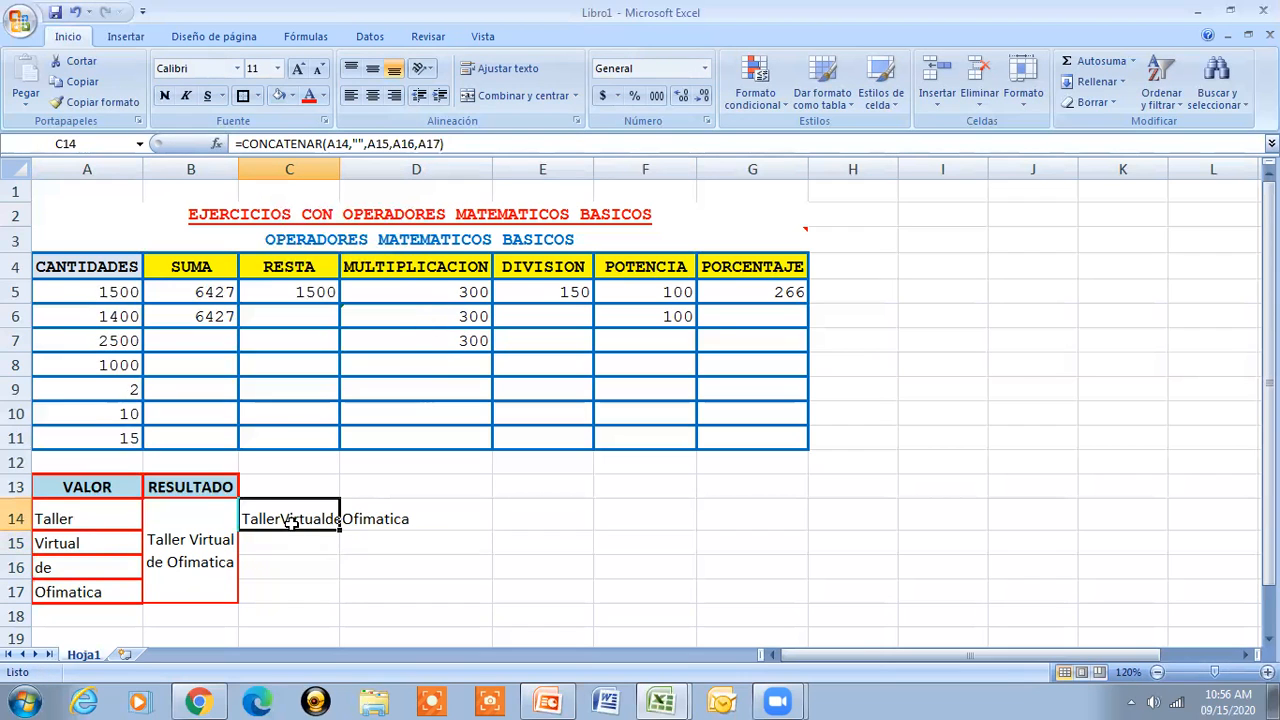
click(360, 145)
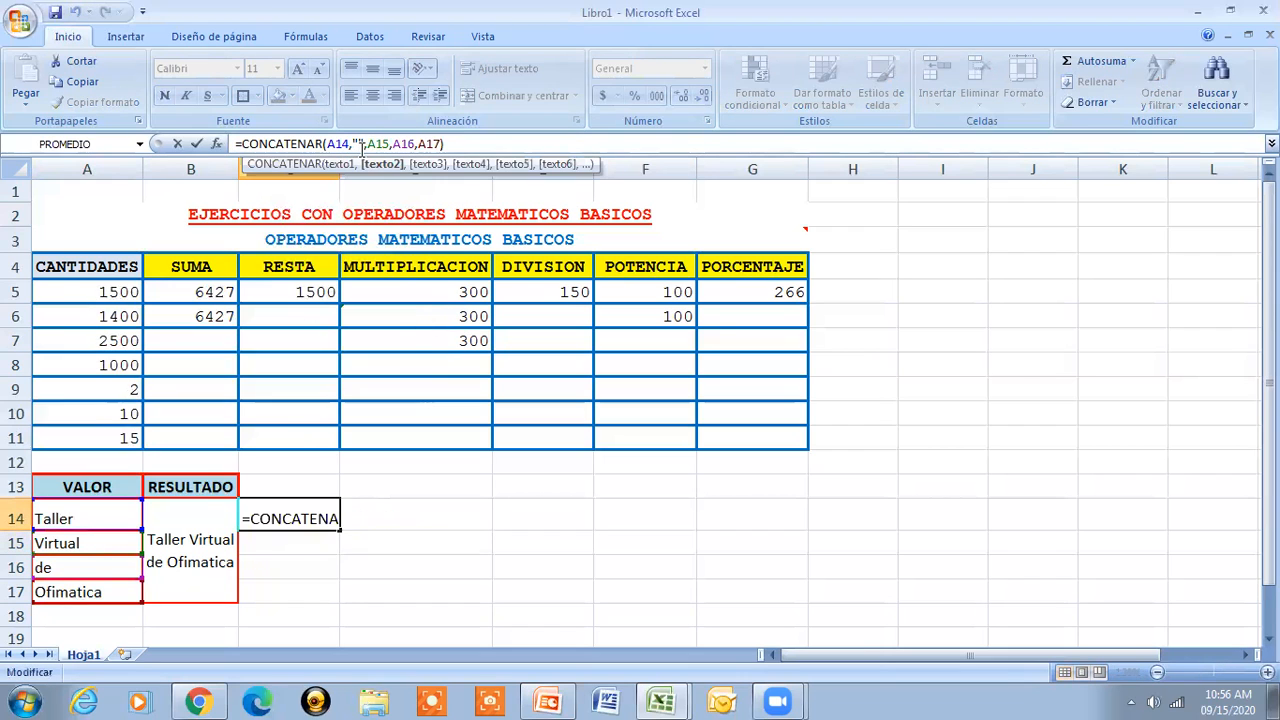
key(Return)
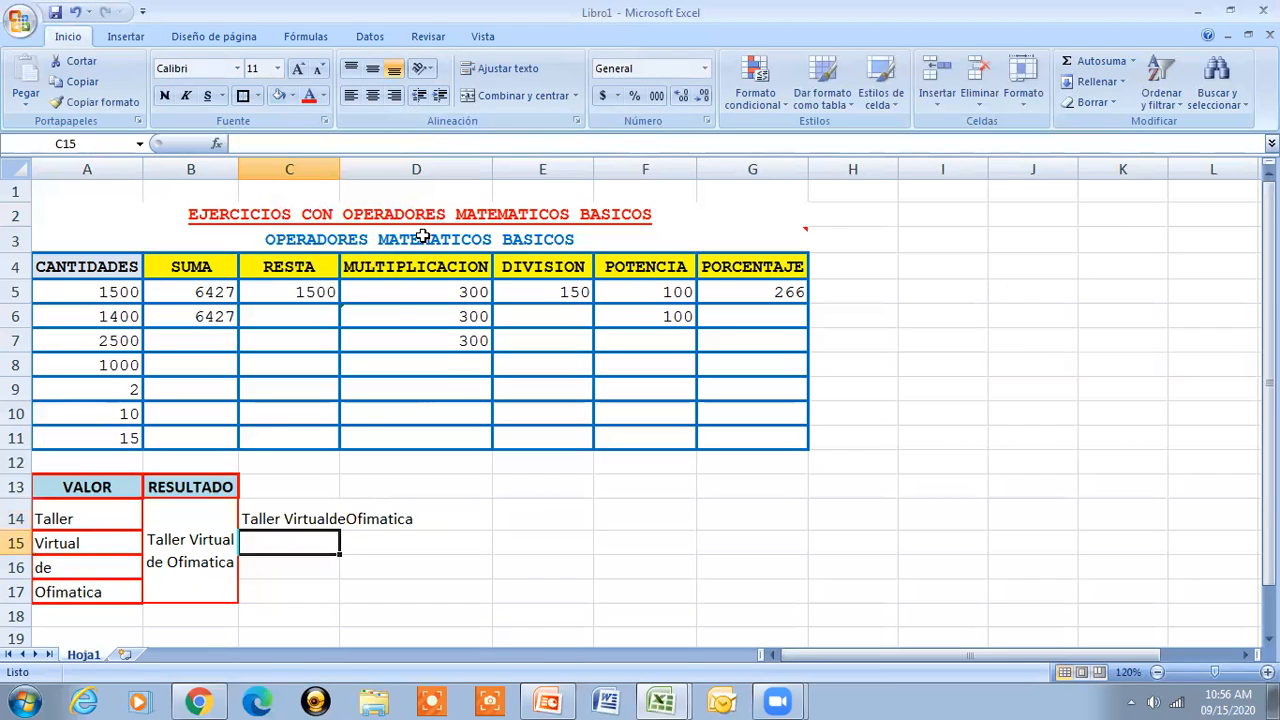
- Insert " " space arguments between A15 and A16 and between A16 and A17 in the CONCATENAR formula of C14
click(316, 514)
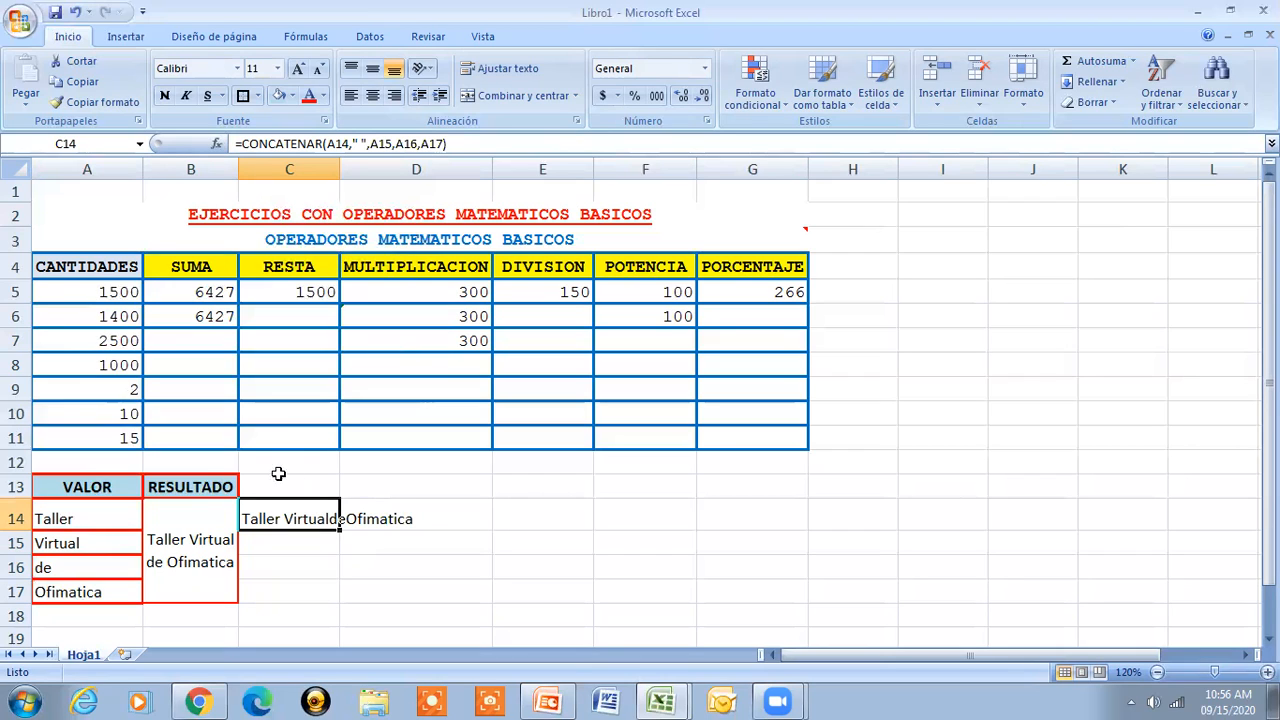
click(397, 144)
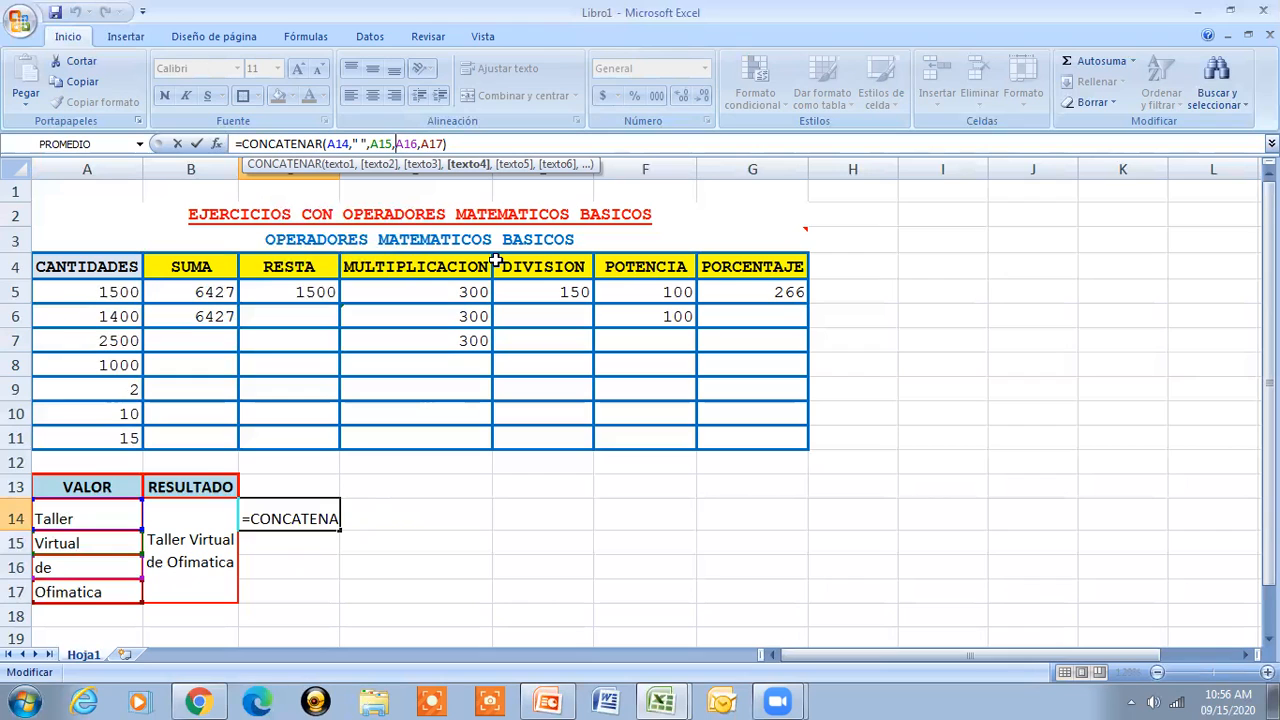
text(" ")
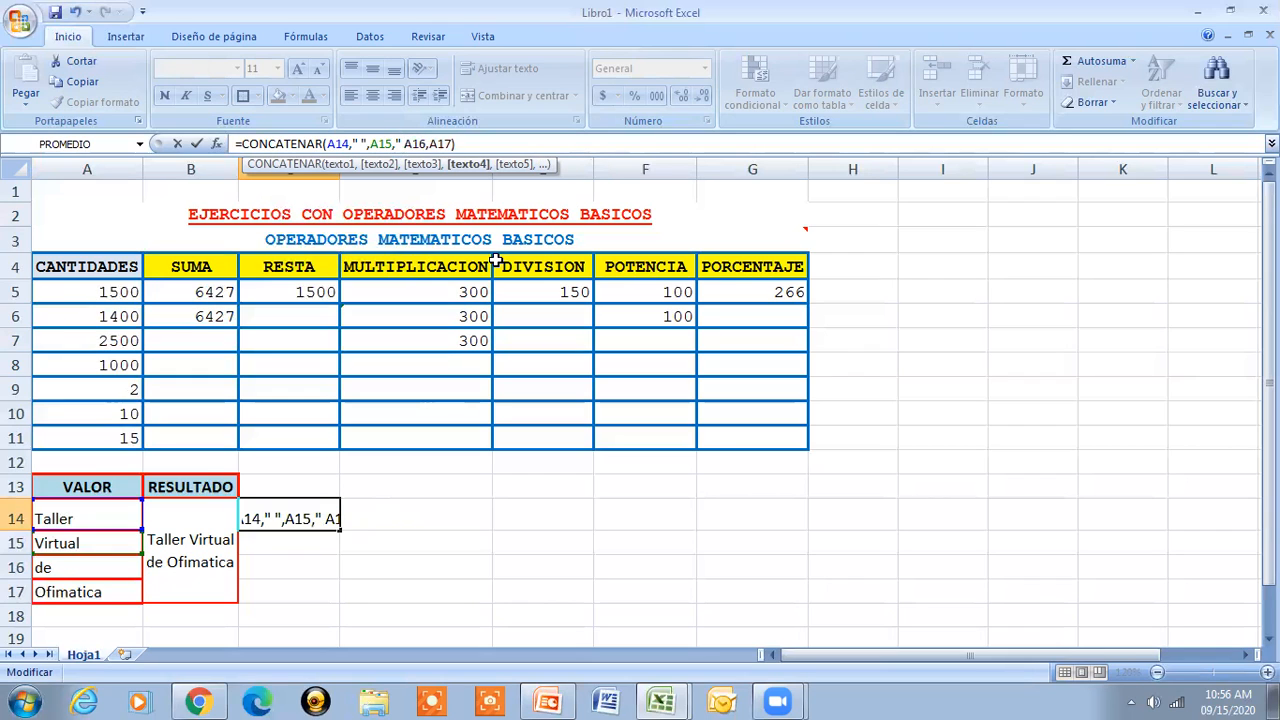
text(,)
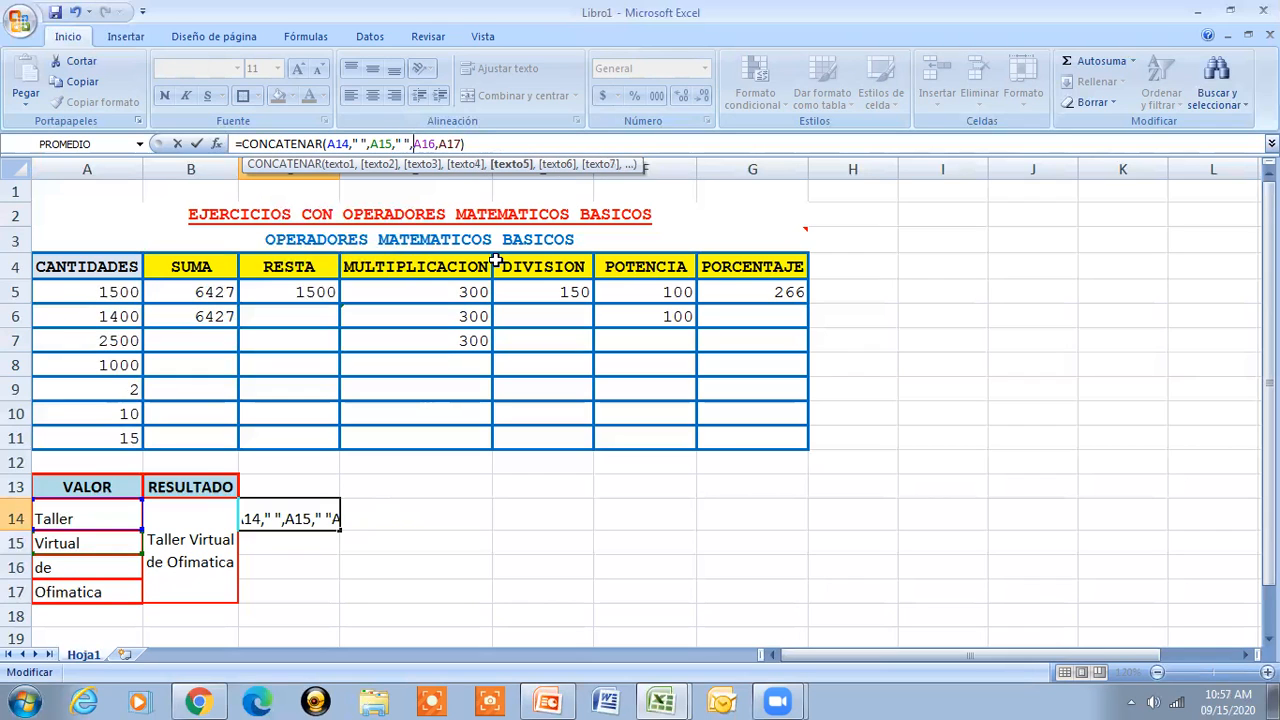
click(441, 143)
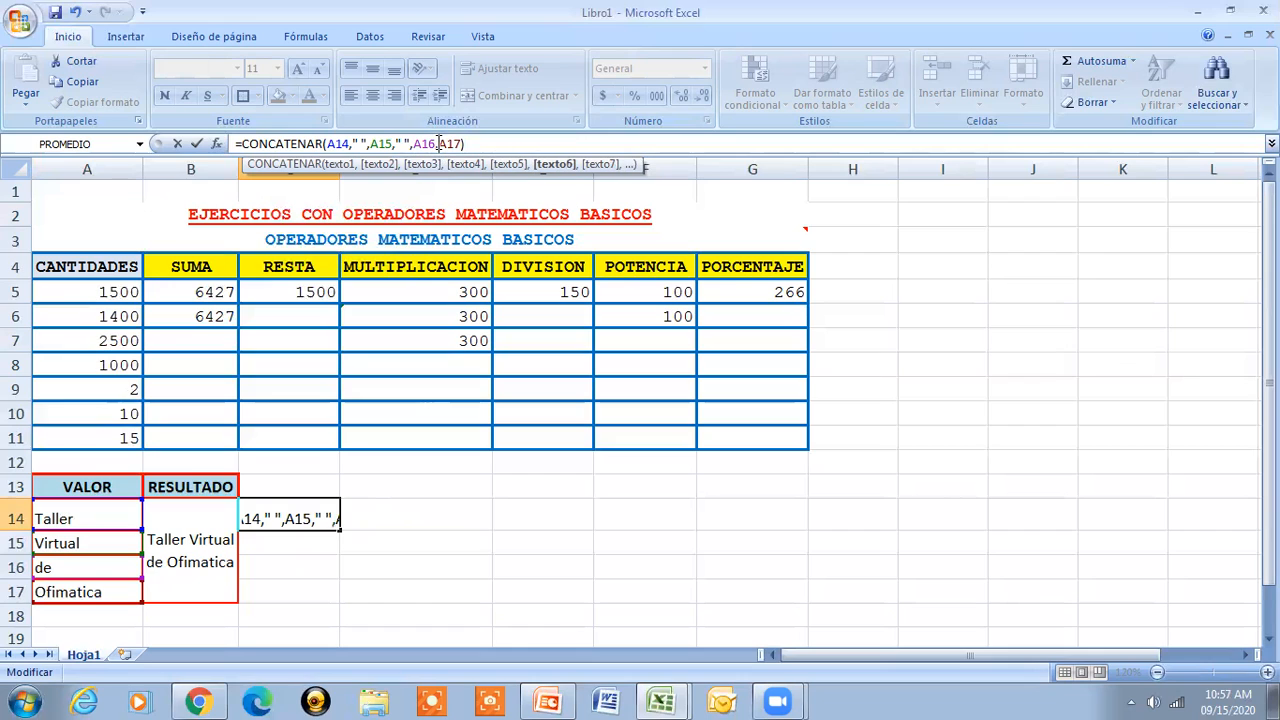
text(" ")
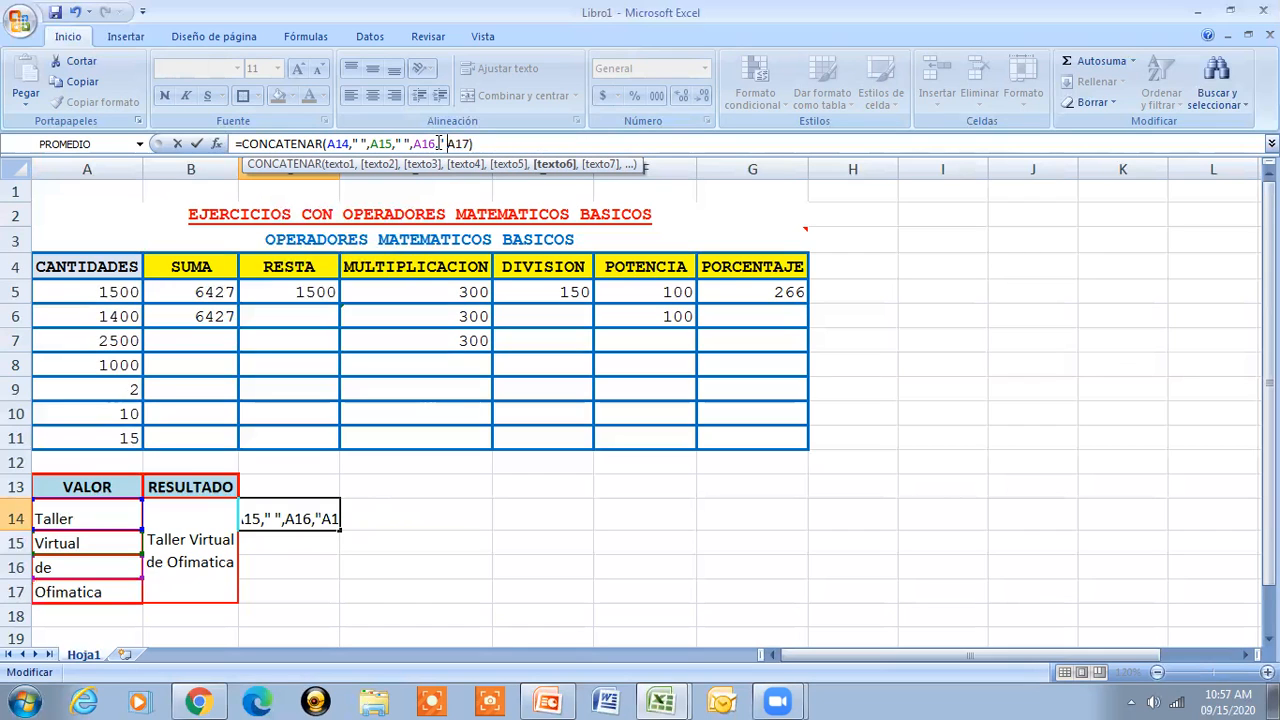
text(,)
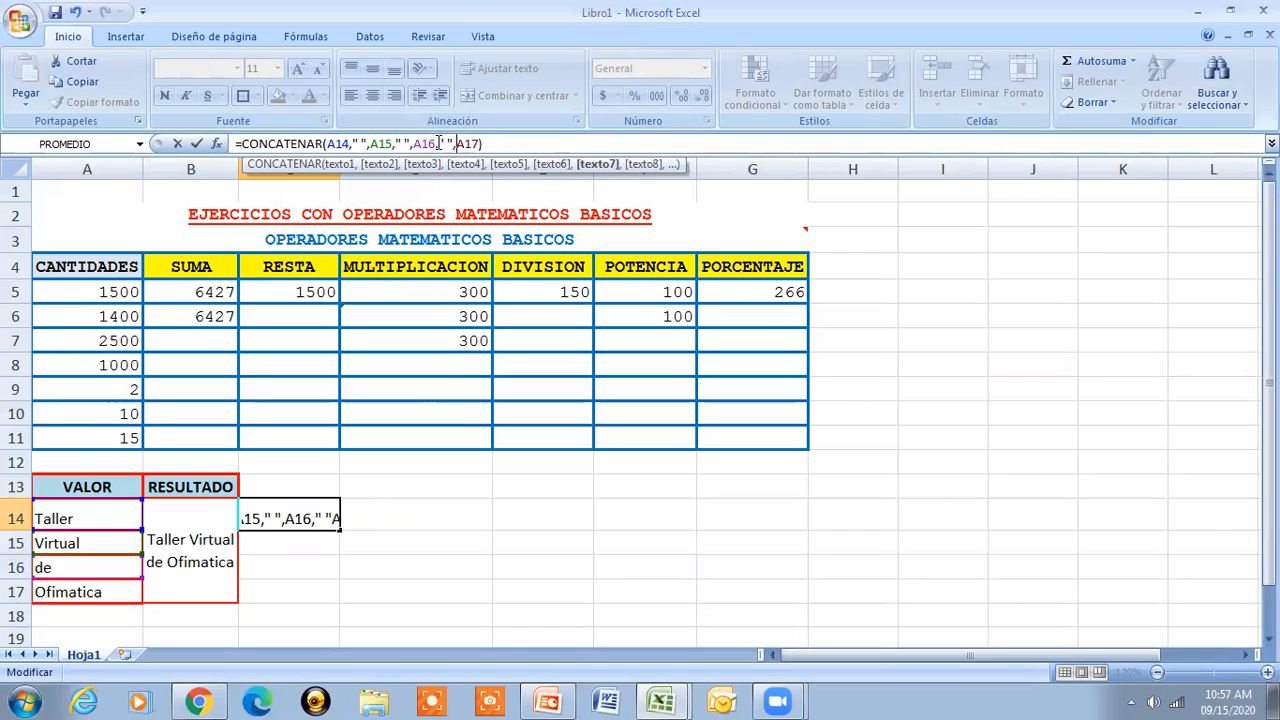
key(Return)
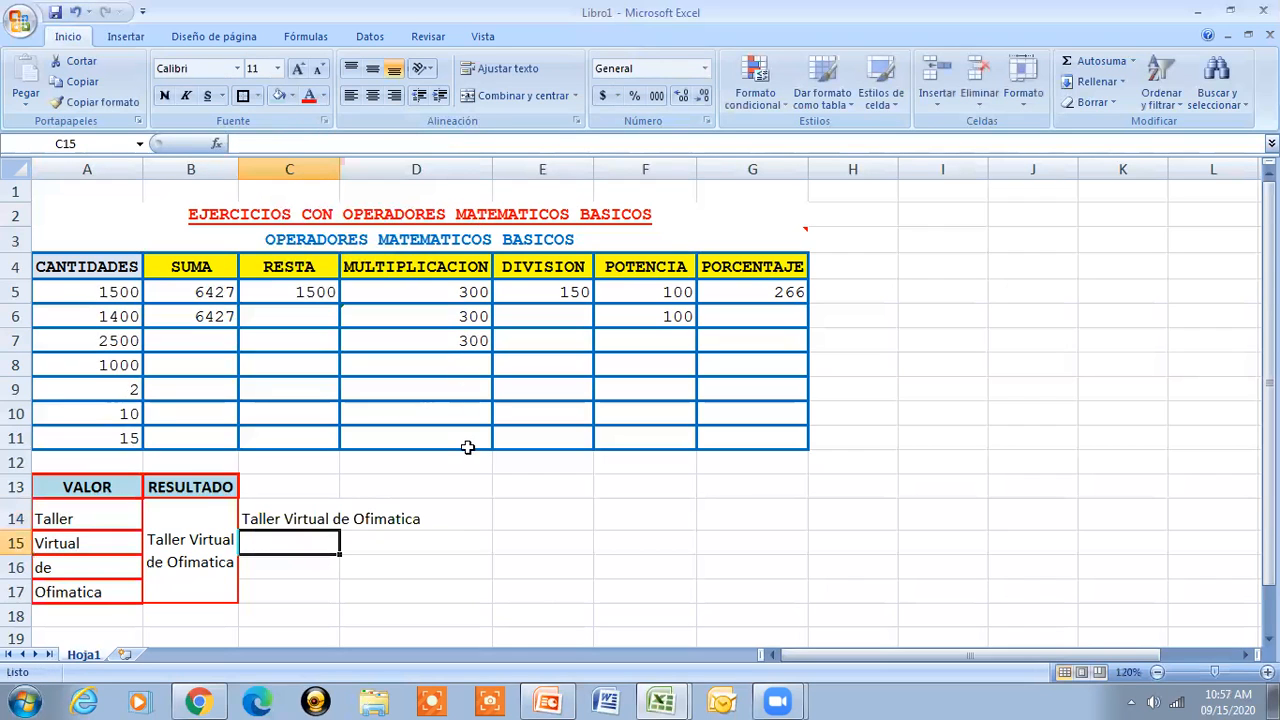
- Merge and center C14:C17, wrap its text and align it vertically to the middle
click(280, 520)
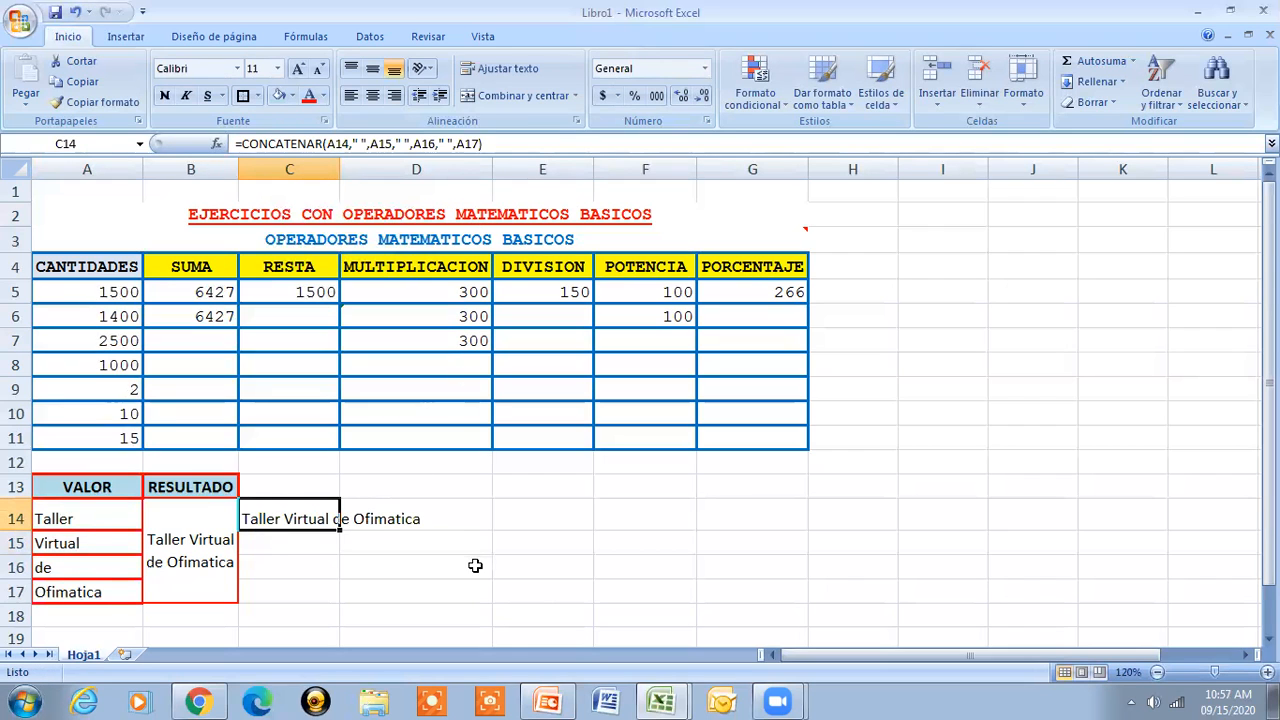
drag(303, 518, 409, 517)
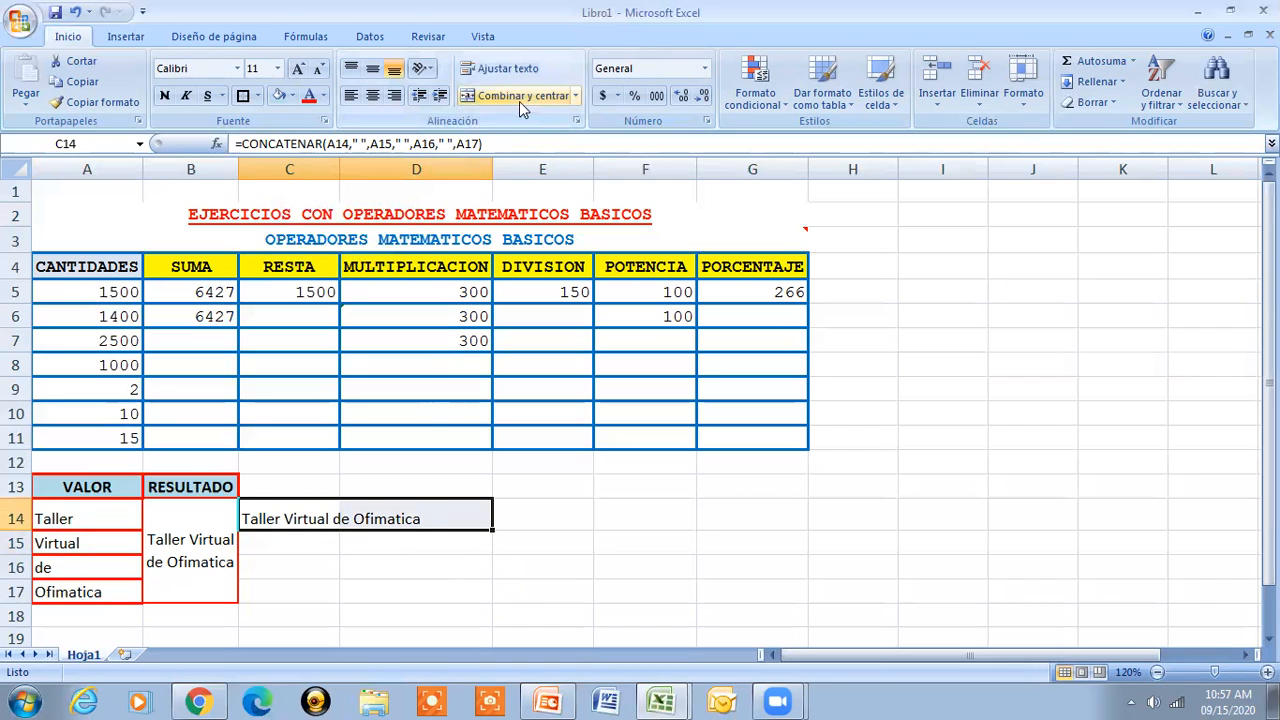
drag(286, 515, 285, 590)
click(468, 93)
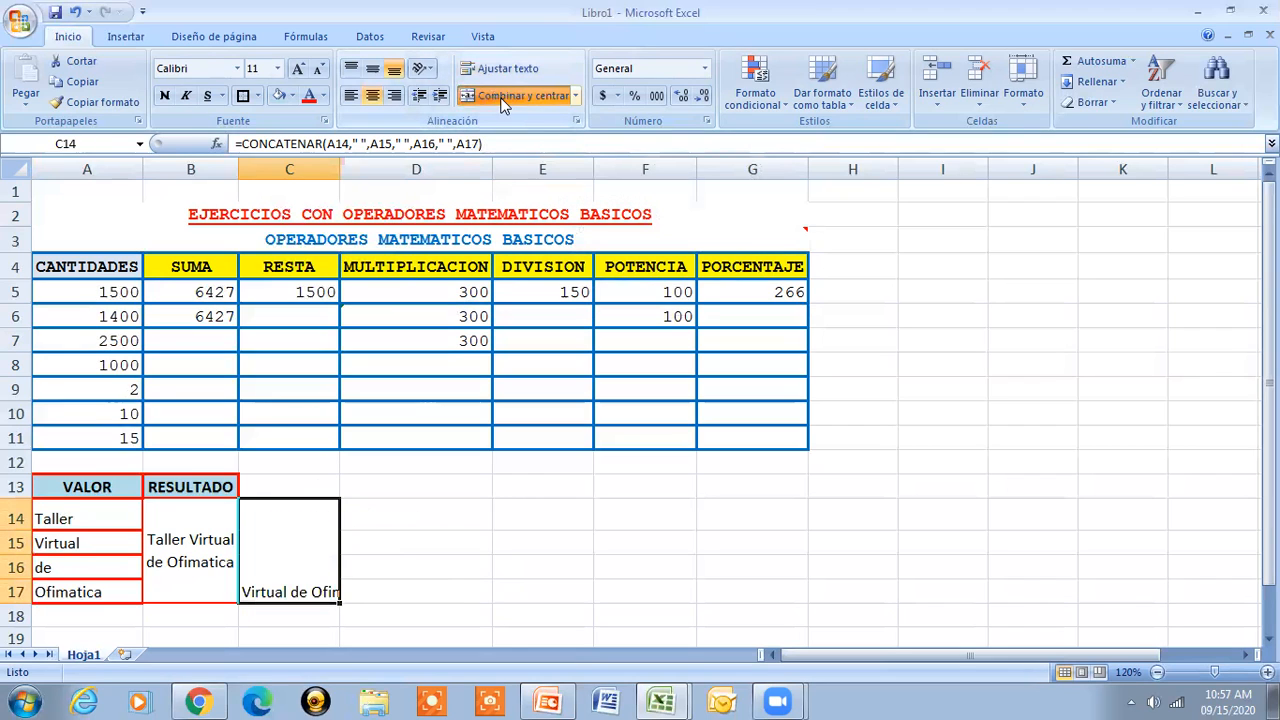
click(500, 69)
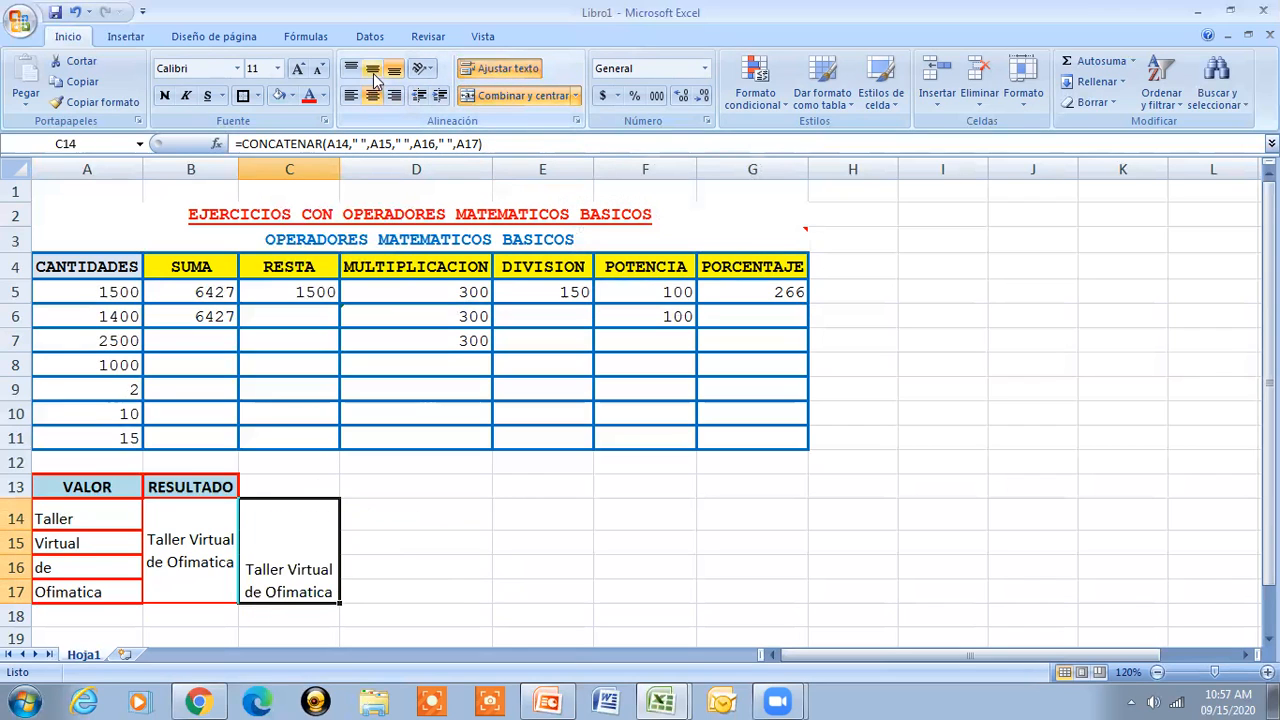
click(372, 68)
- Apply the small table's red border to the merged cell C14:C17
click(200, 572)
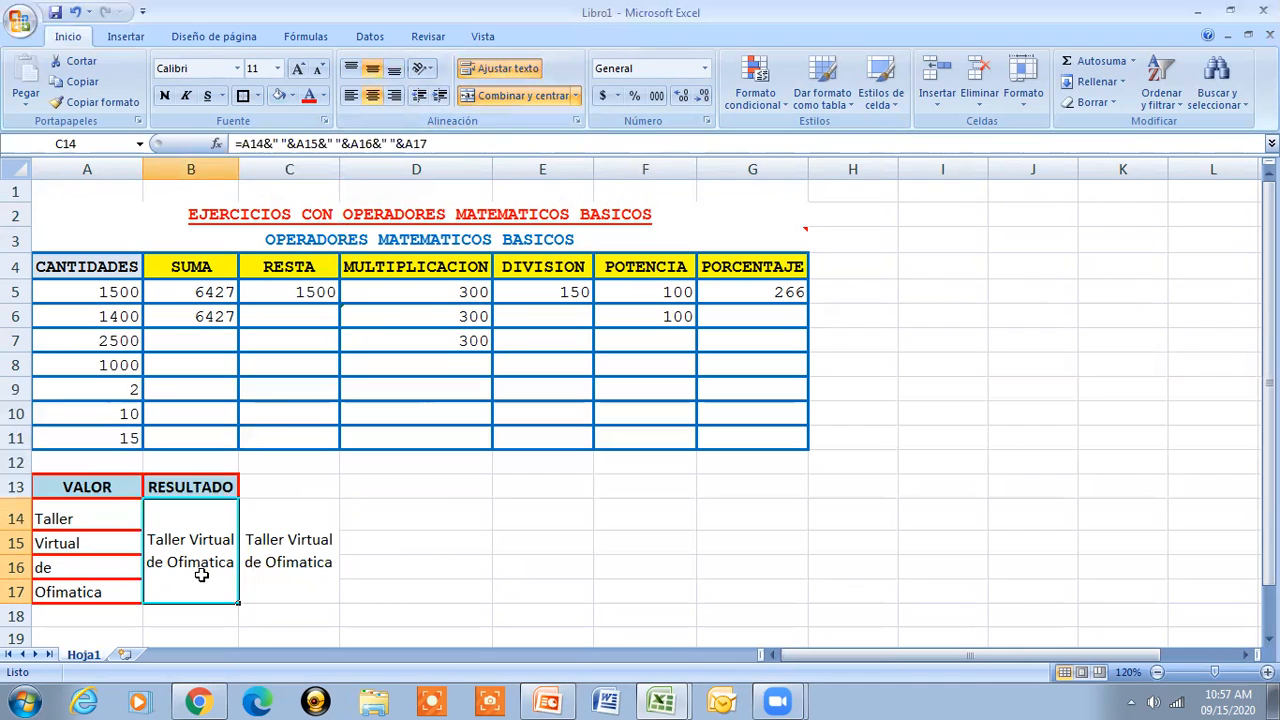
click(251, 513)
click(249, 99)
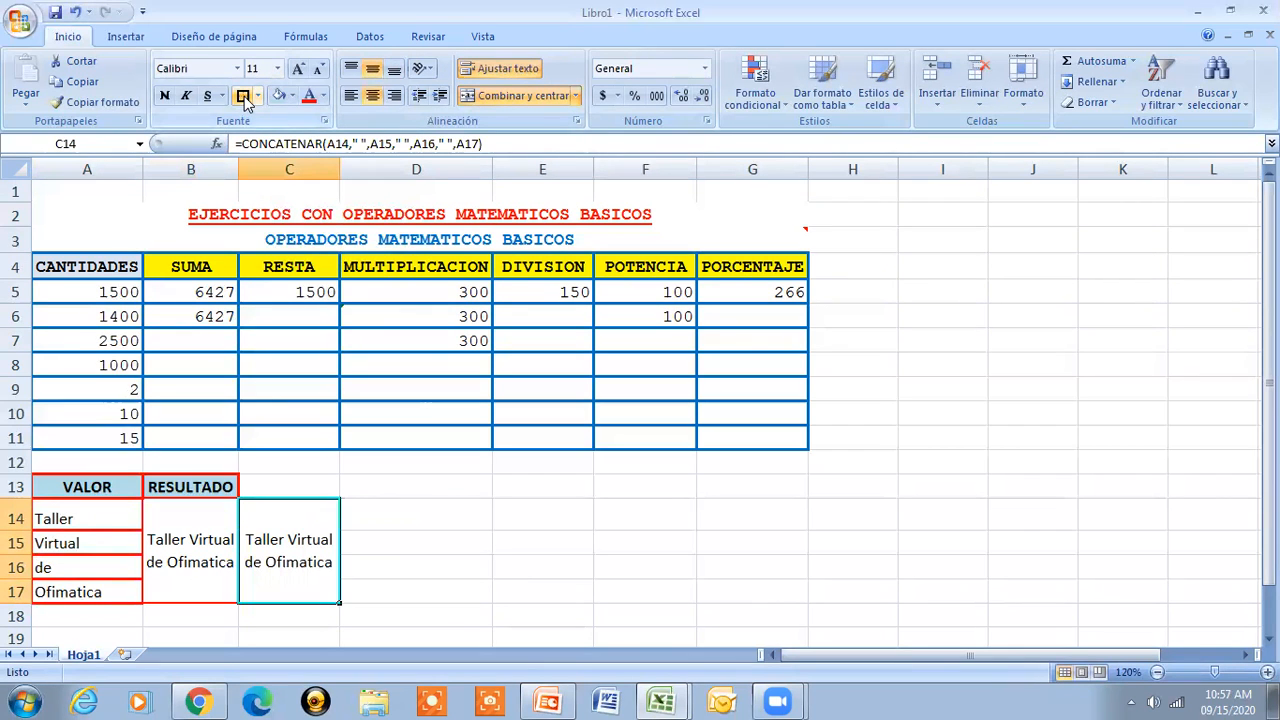
- Merge and center the RESULTADO heading across B13:C13 and apply the red border around it
drag(216, 490, 326, 489)
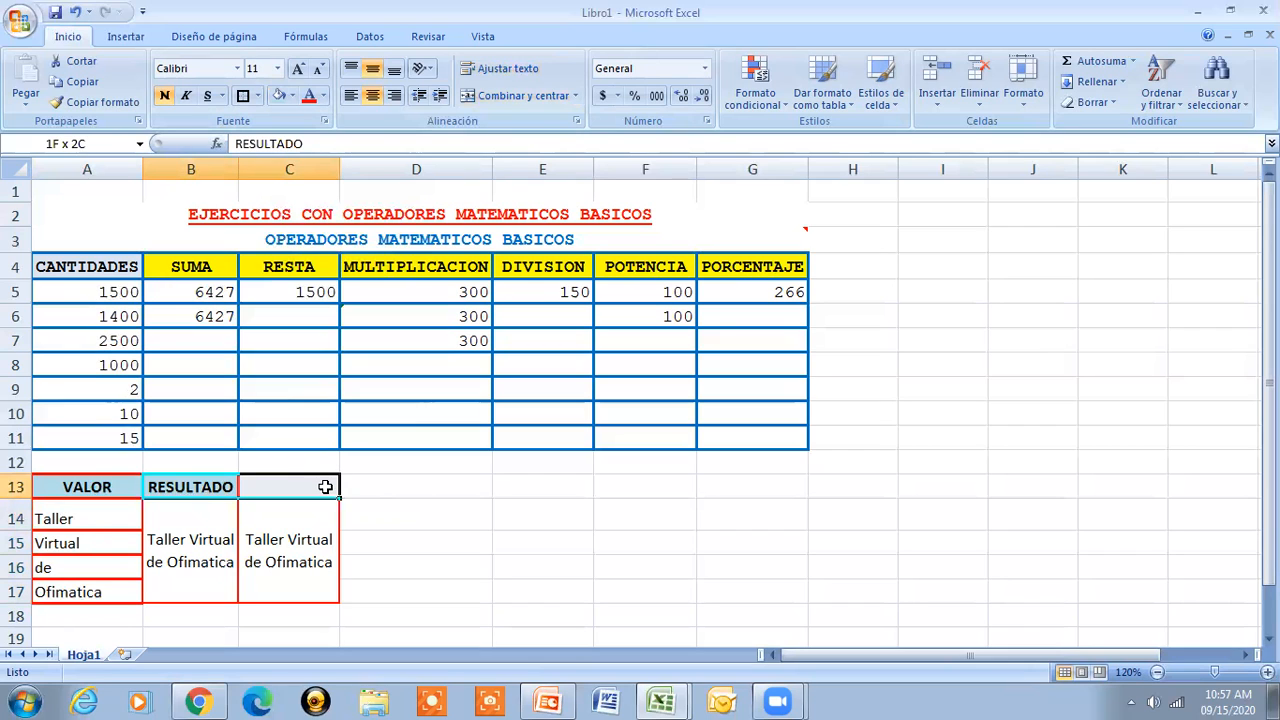
click(522, 96)
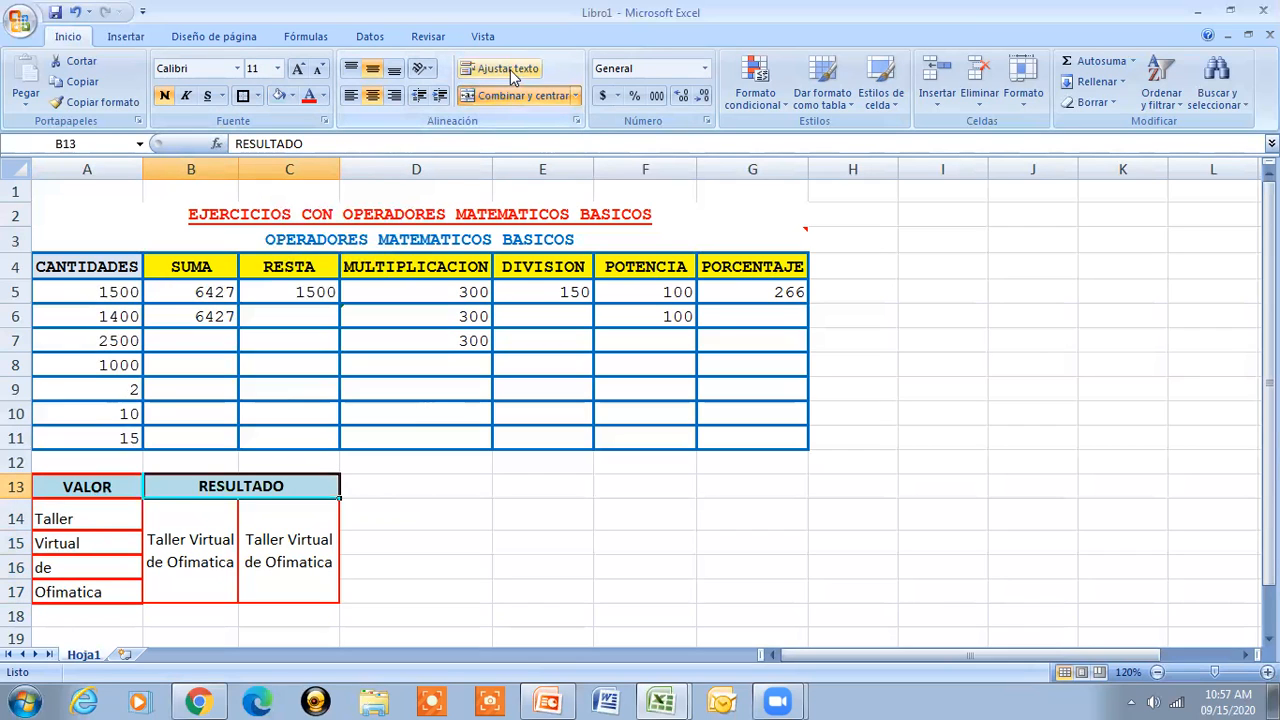
click(213, 543)
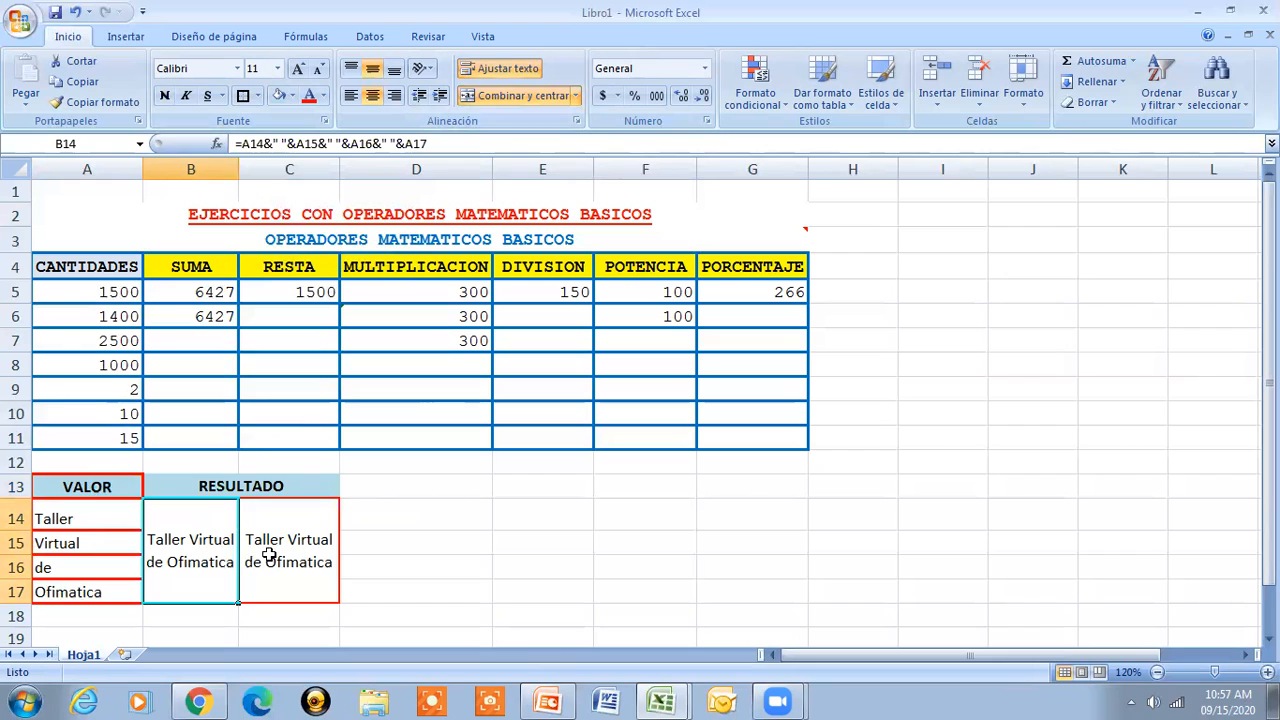
click(258, 488)
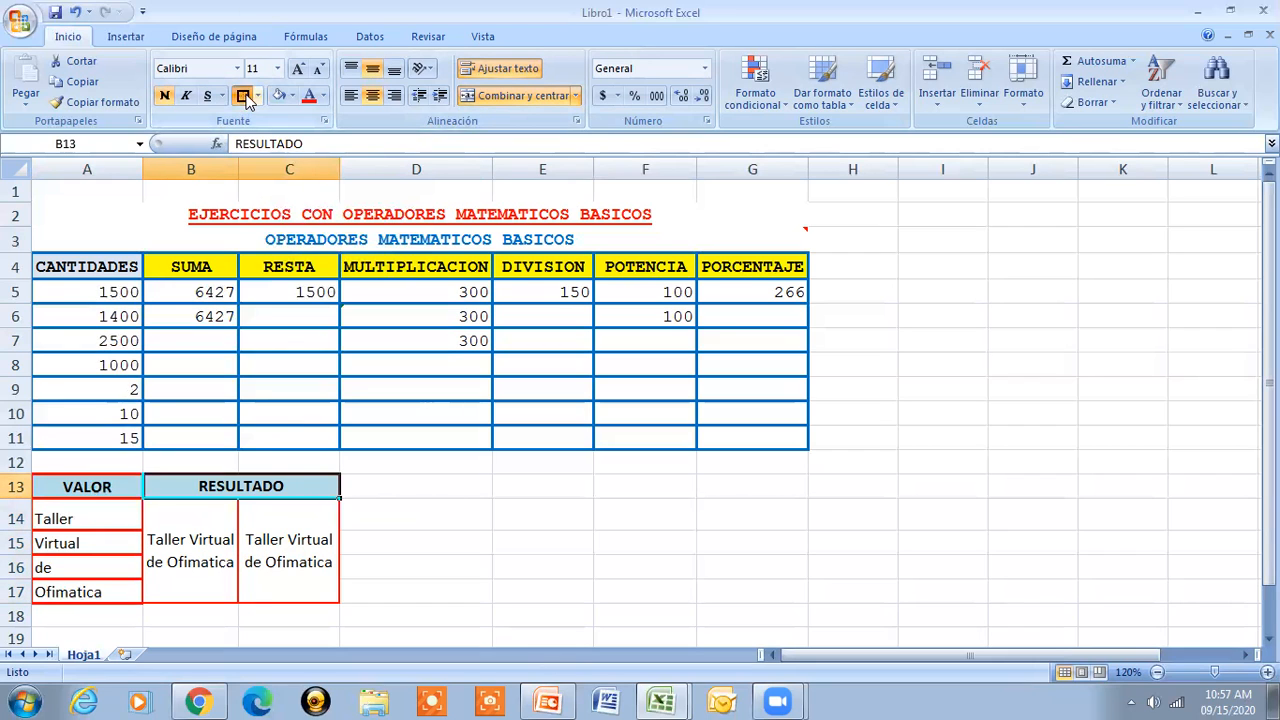
- Compare the & operator formula in B14 with the CONCATENAR formula in C14 and the cells they reference
click(291, 538)
click(210, 540)
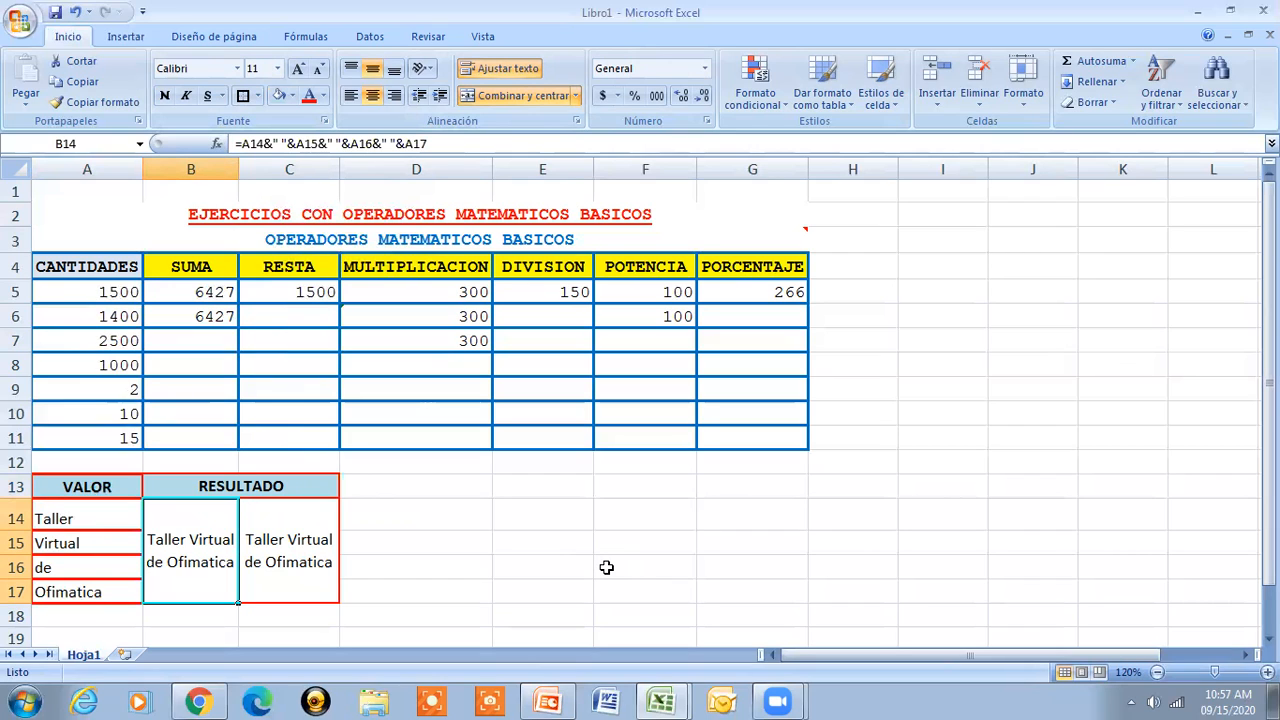
click(526, 140)
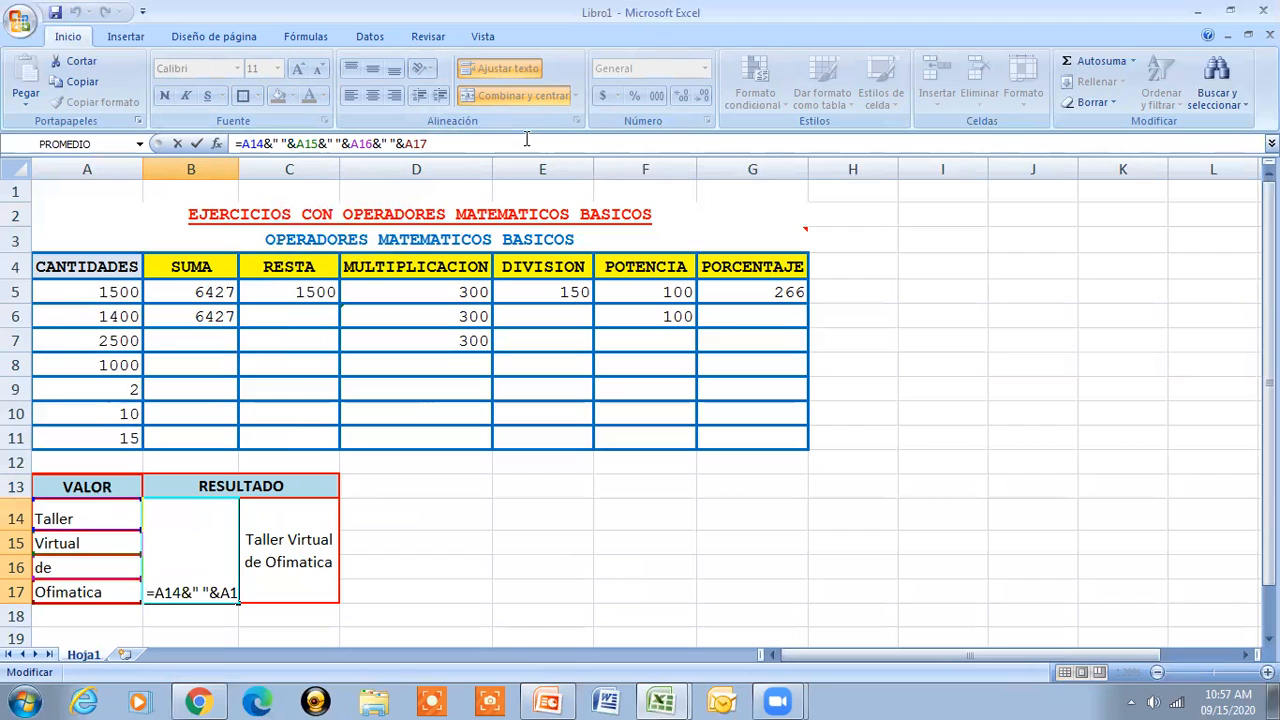
click(296, 505)
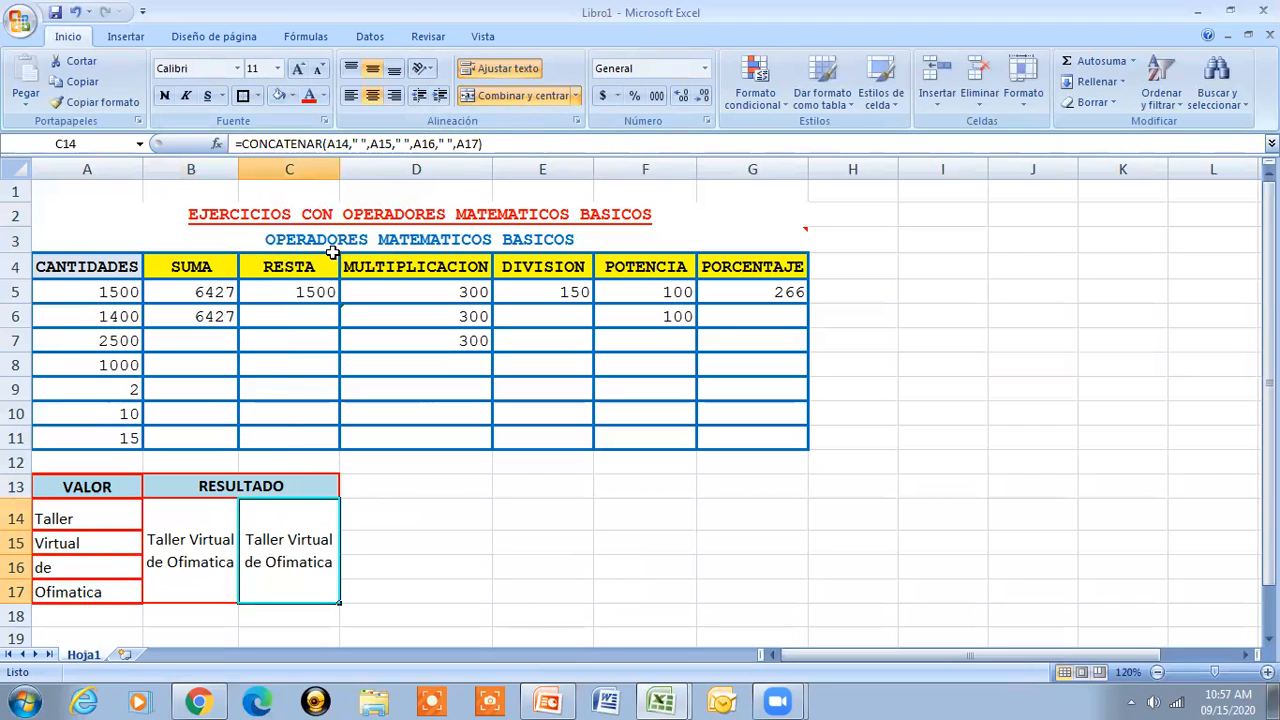
click(487, 146)
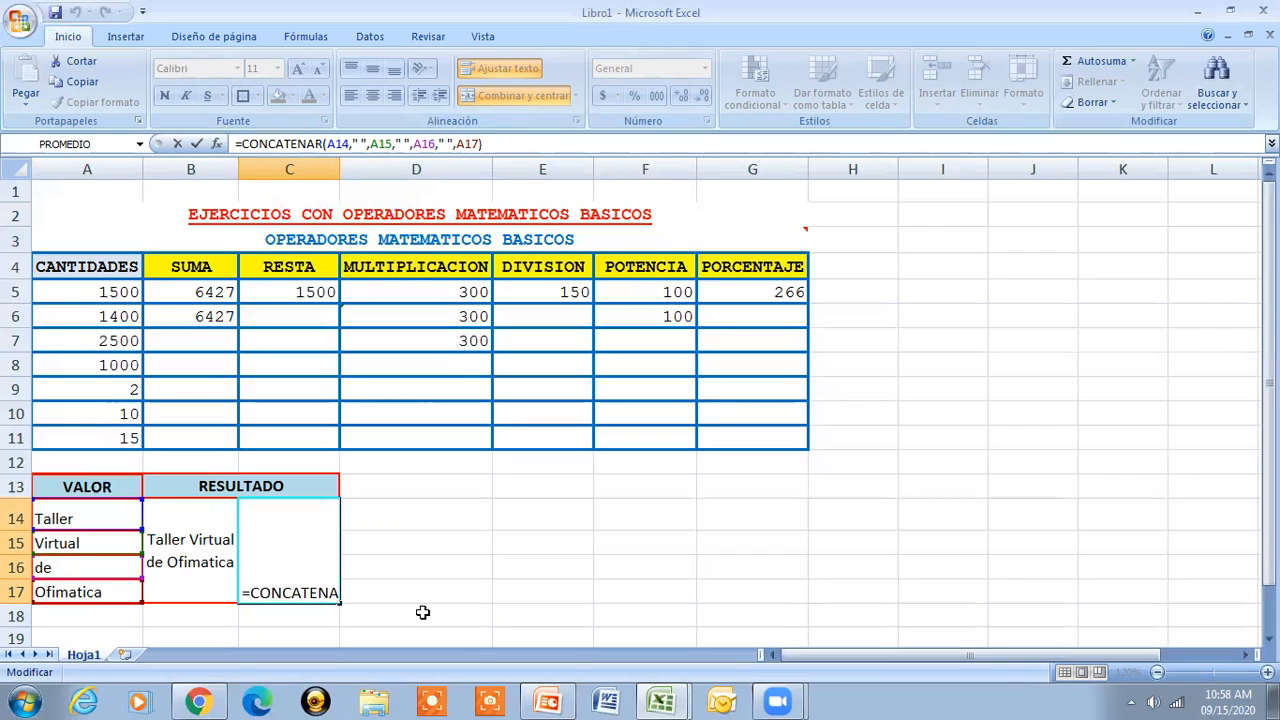
key(Return)
click(315, 530)
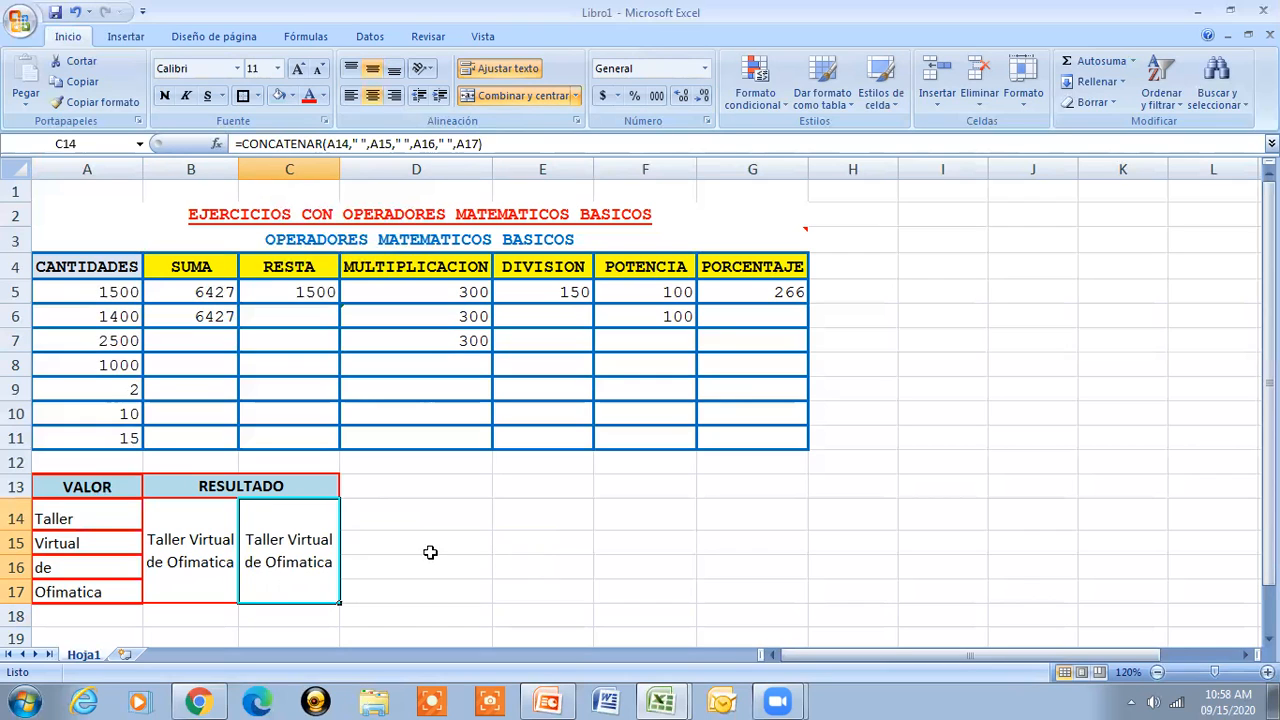
- Fill the SUMA results in B5:B6 with a light olive green background
drag(179, 292, 186, 317)
click(190, 297)
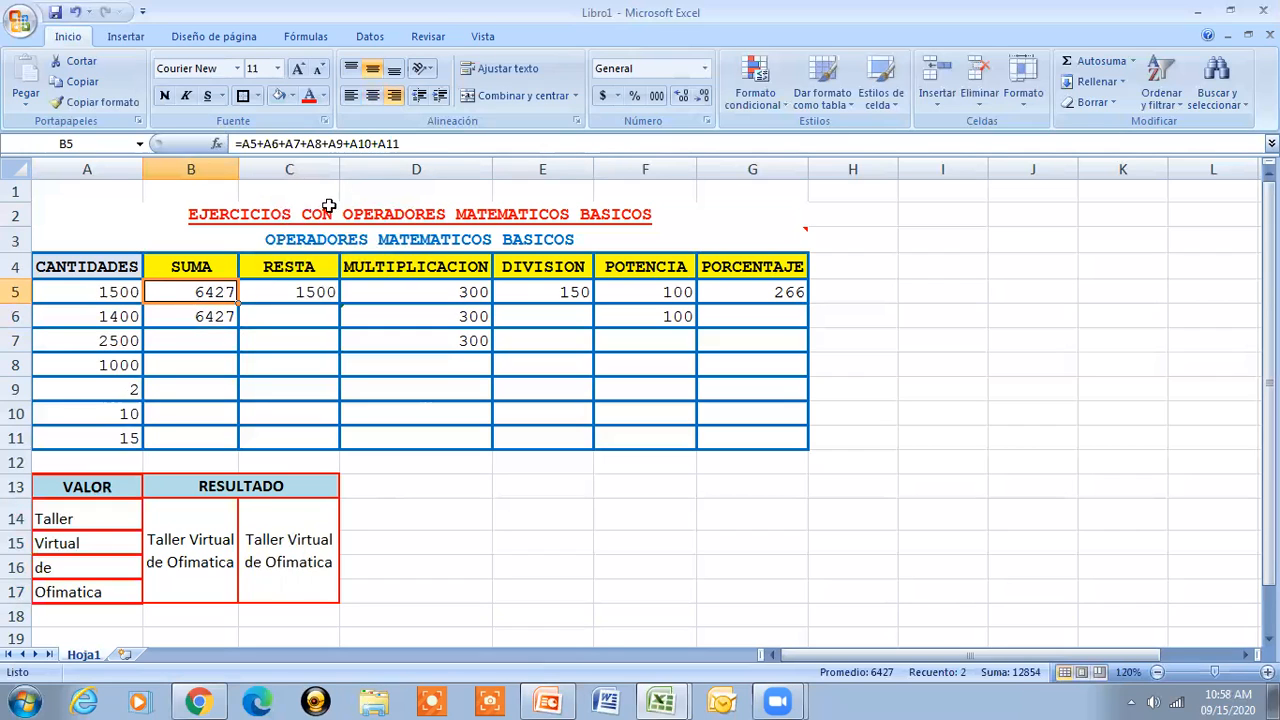
shift+click(218, 317)
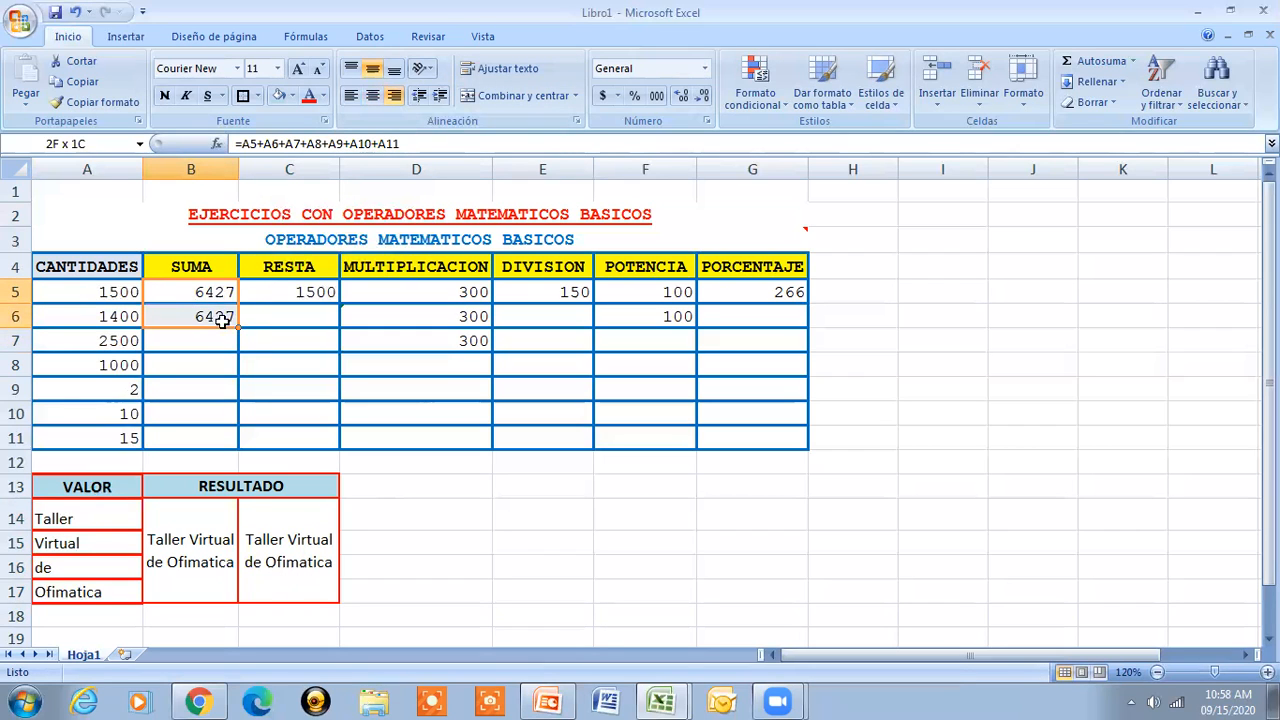
click(323, 96)
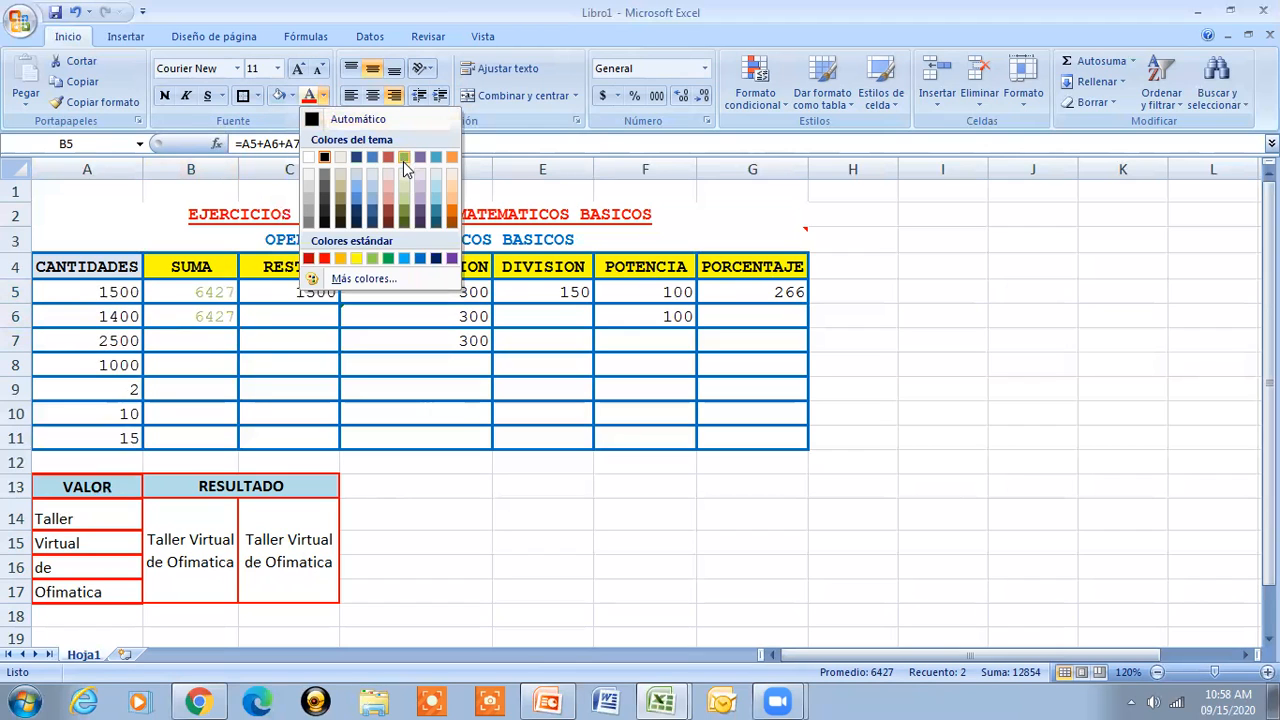
click(291, 96)
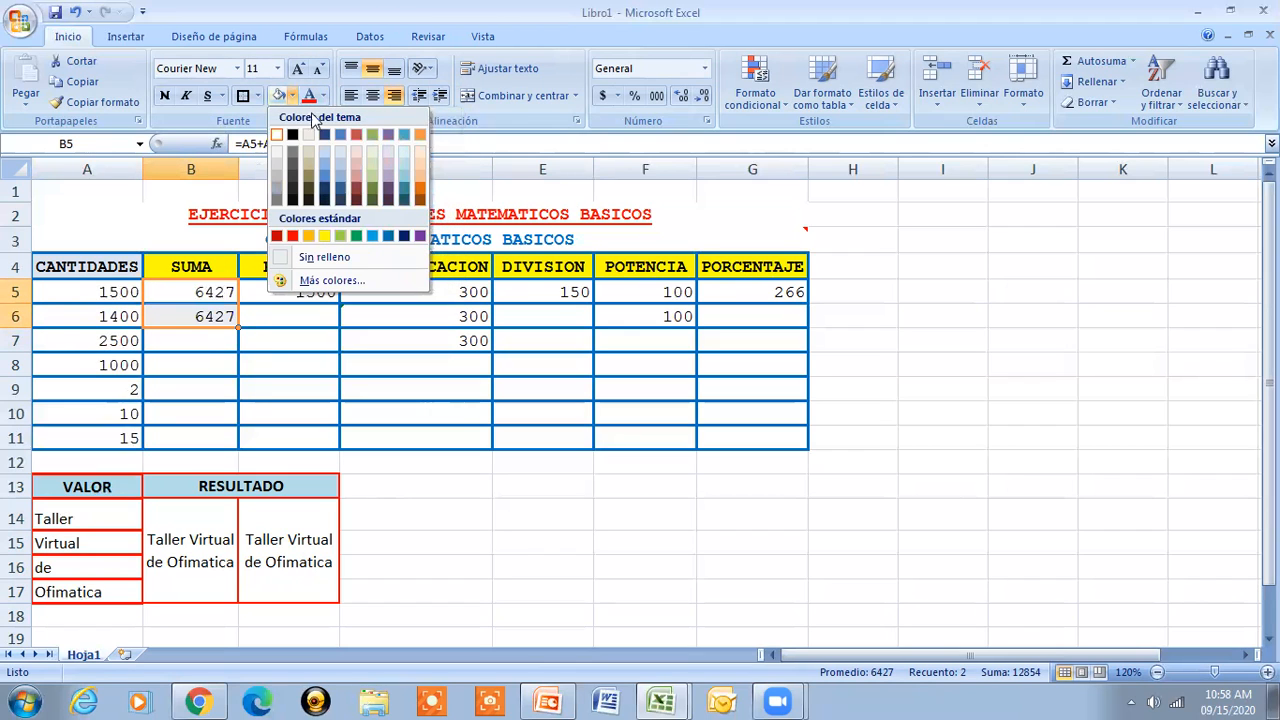
click(370, 159)
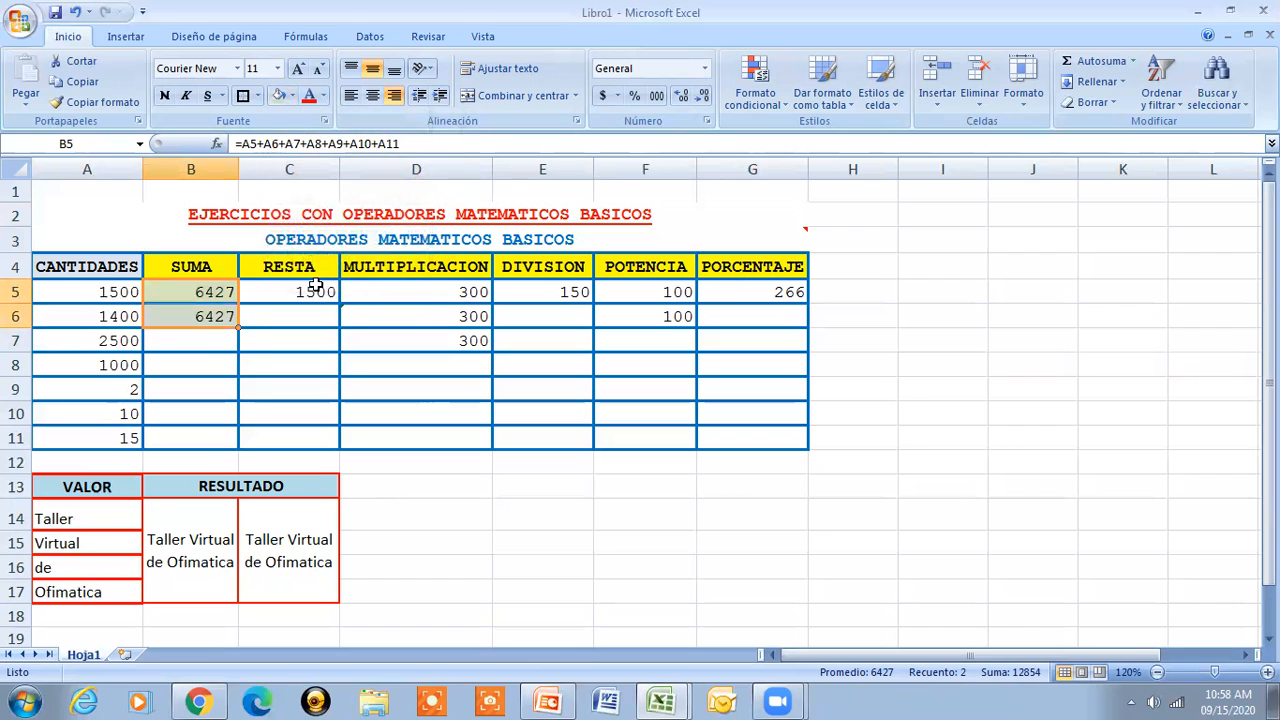
- Fill the RESTA result in C5 with a light red background
click(315, 291)
click(292, 95)
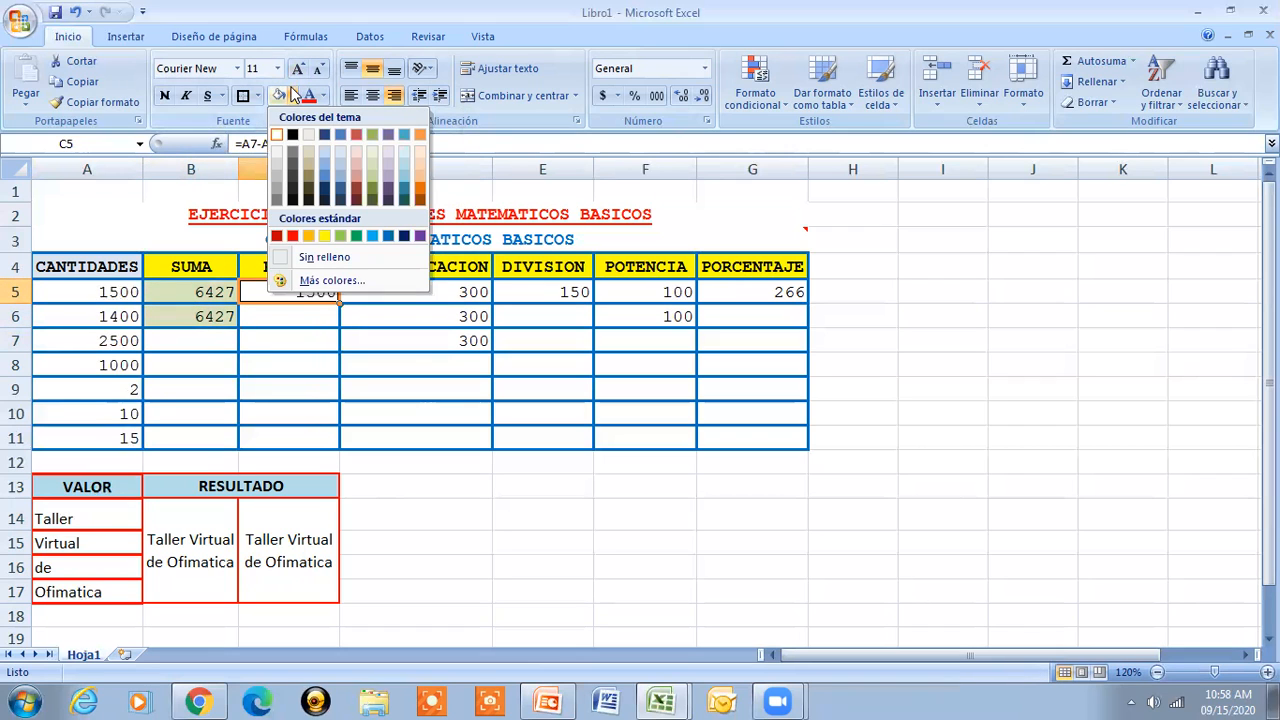
click(356, 150)
- Fill the MULTIPLICACION results in D5:D7 with a light aqua background
drag(420, 292, 420, 338)
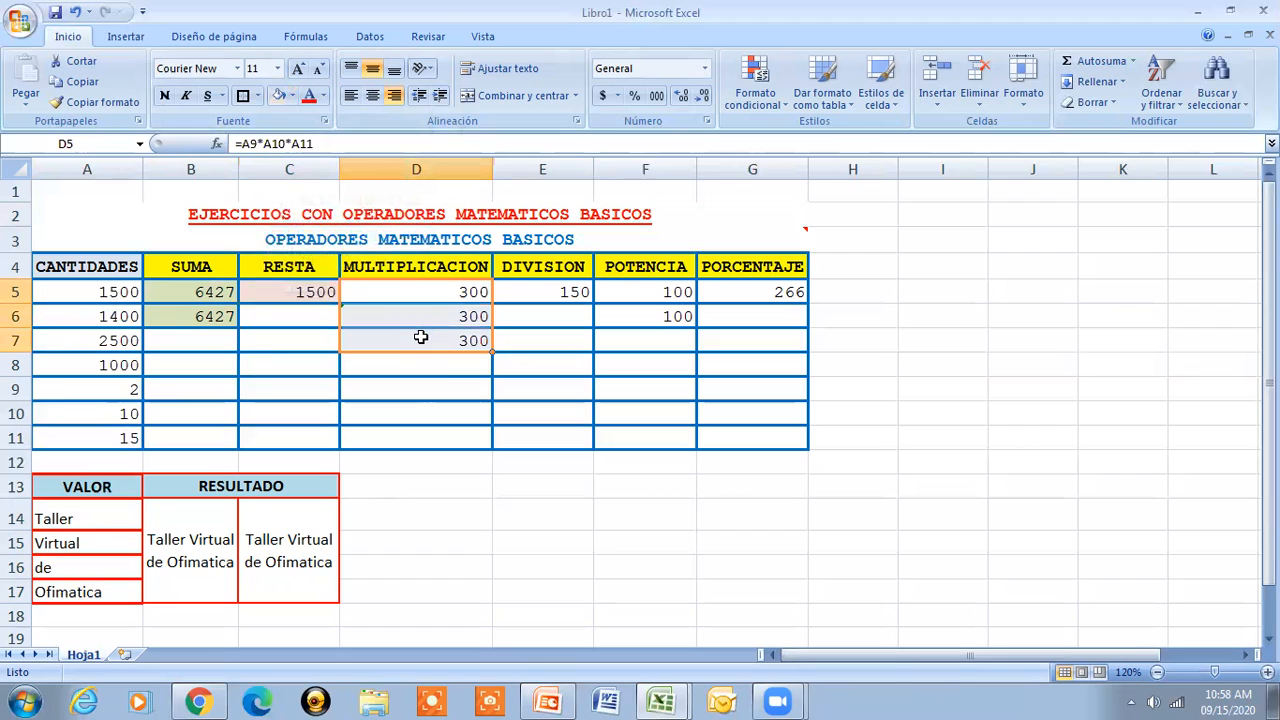
click(292, 95)
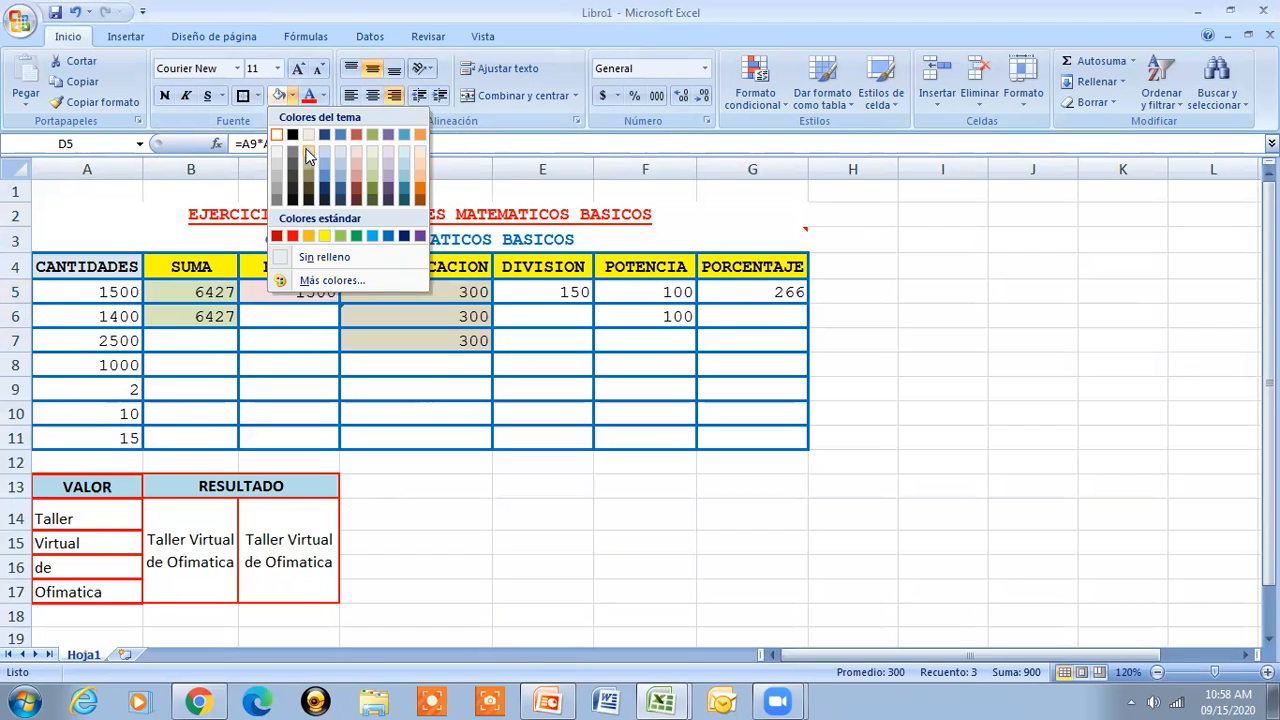
click(403, 154)
- Fill the DIVISION result in E5 with a light orange background
click(572, 292)
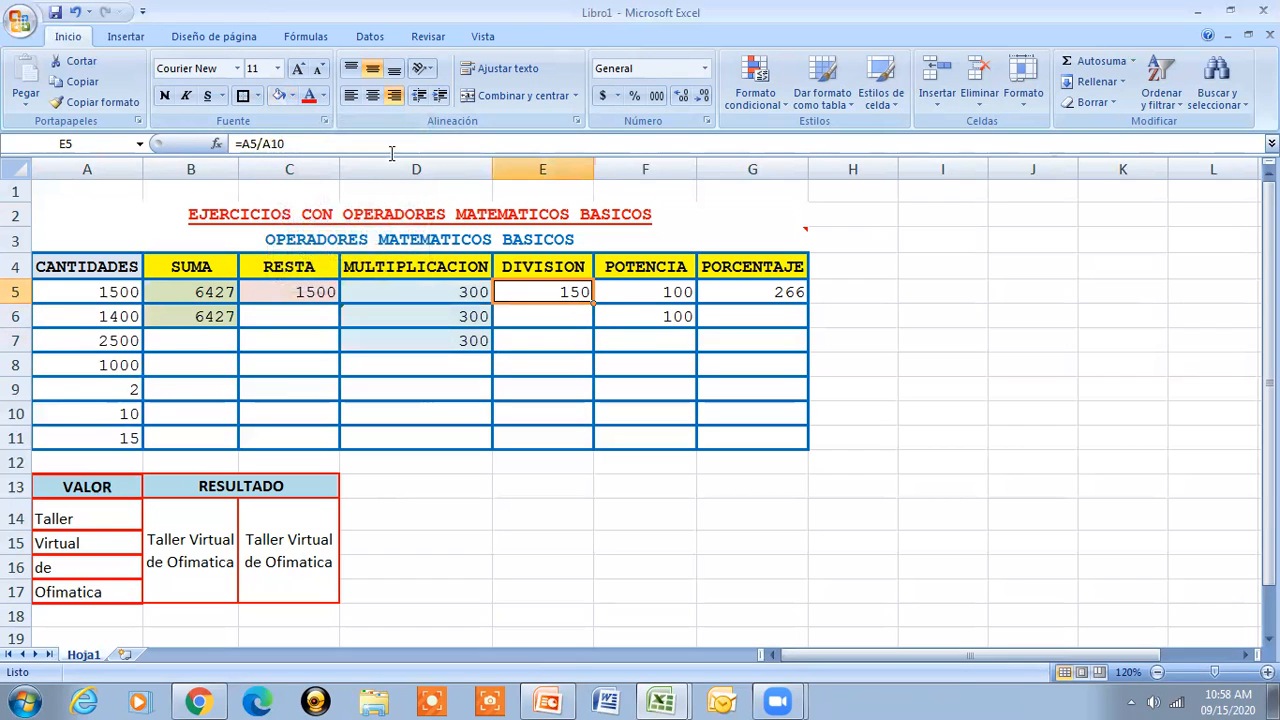
click(290, 94)
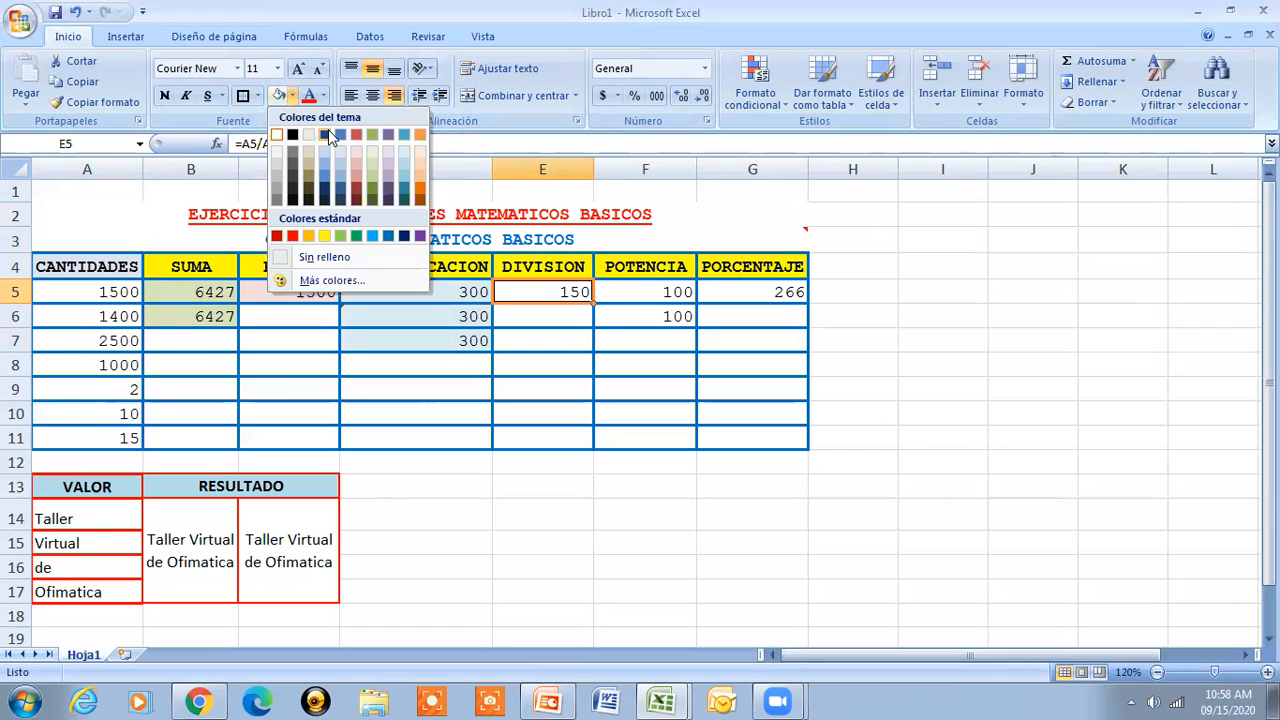
click(419, 170)
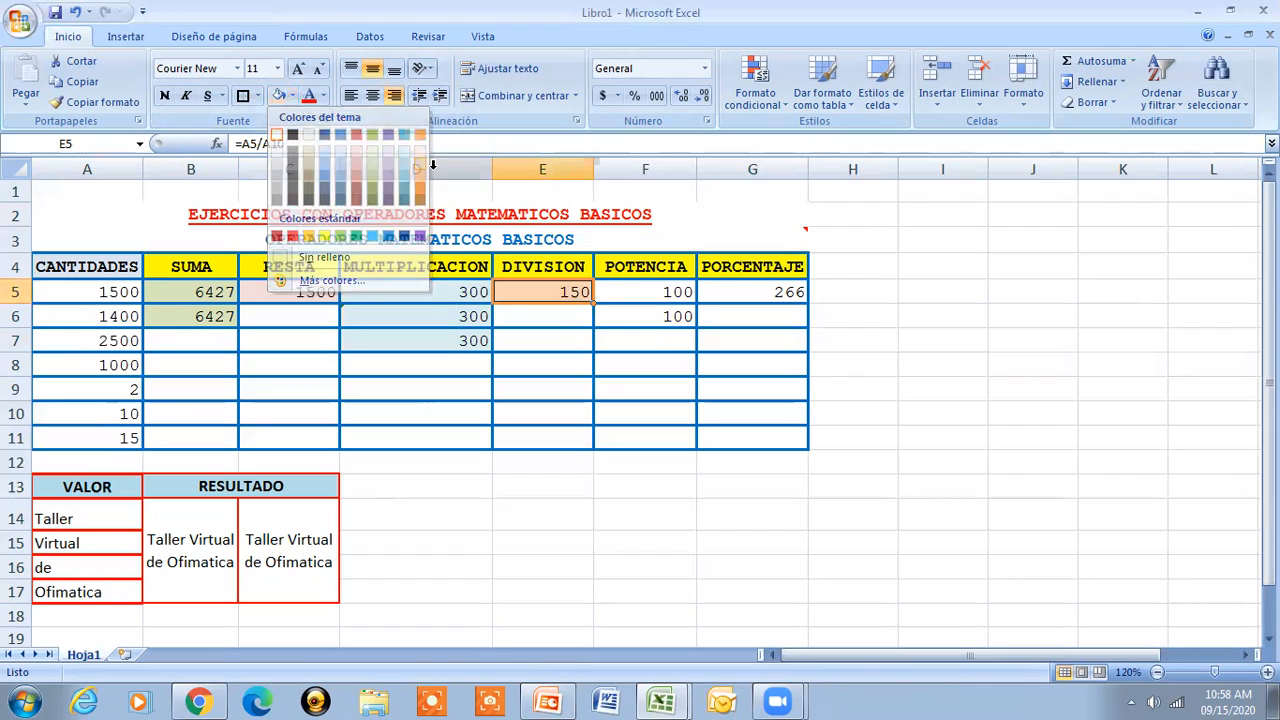
- Fill the POTENCIA results in F5:F6 with grey and the PORCENTAJE result in G5 with light purple
drag(622, 290, 623, 309)
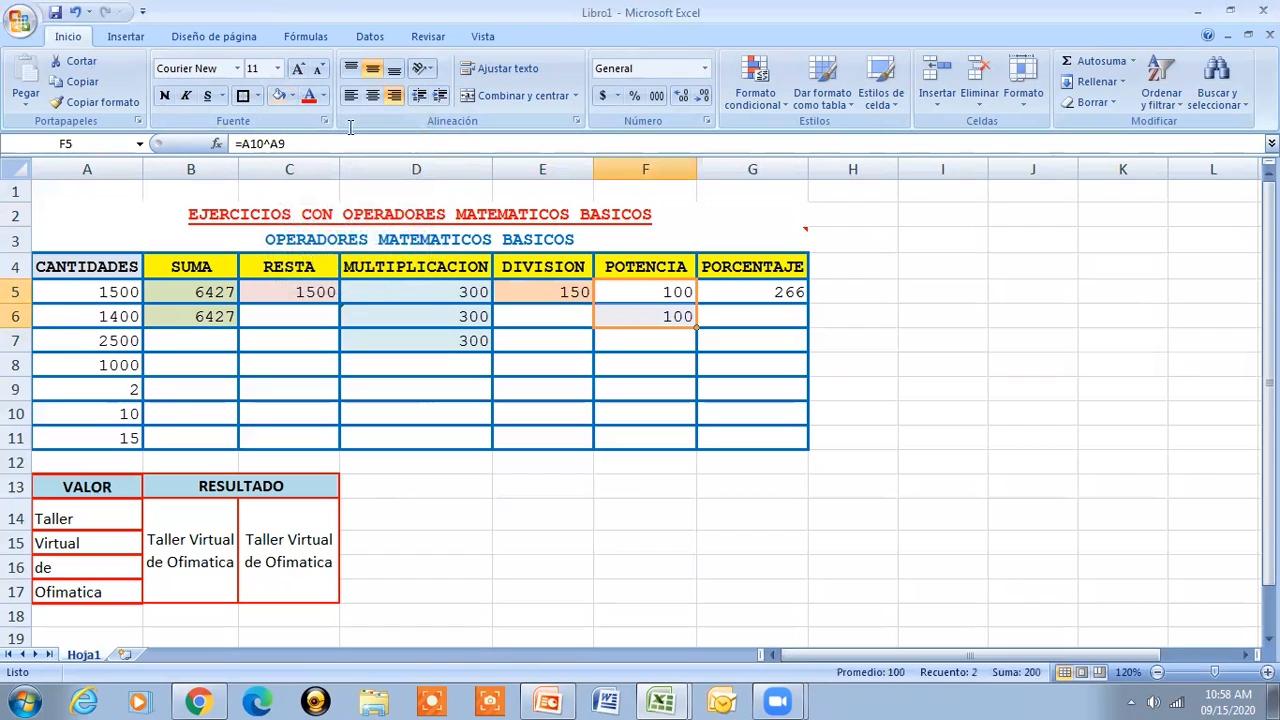
click(290, 95)
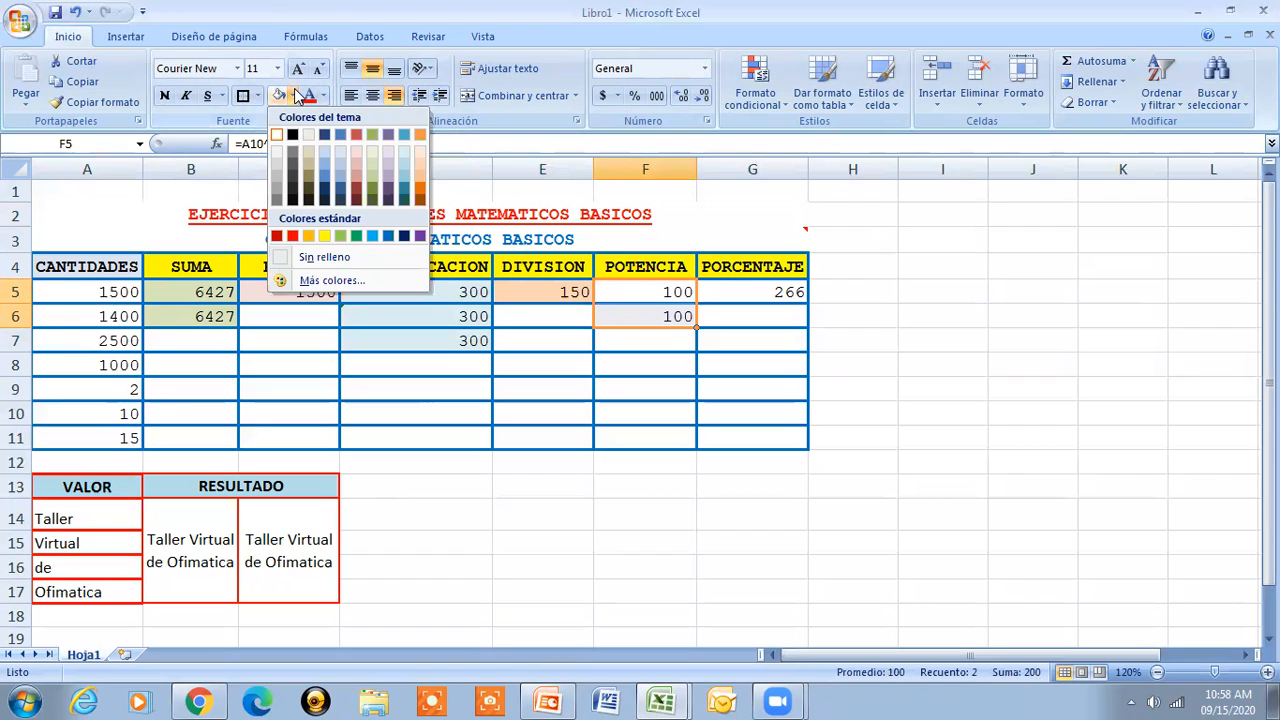
click(278, 168)
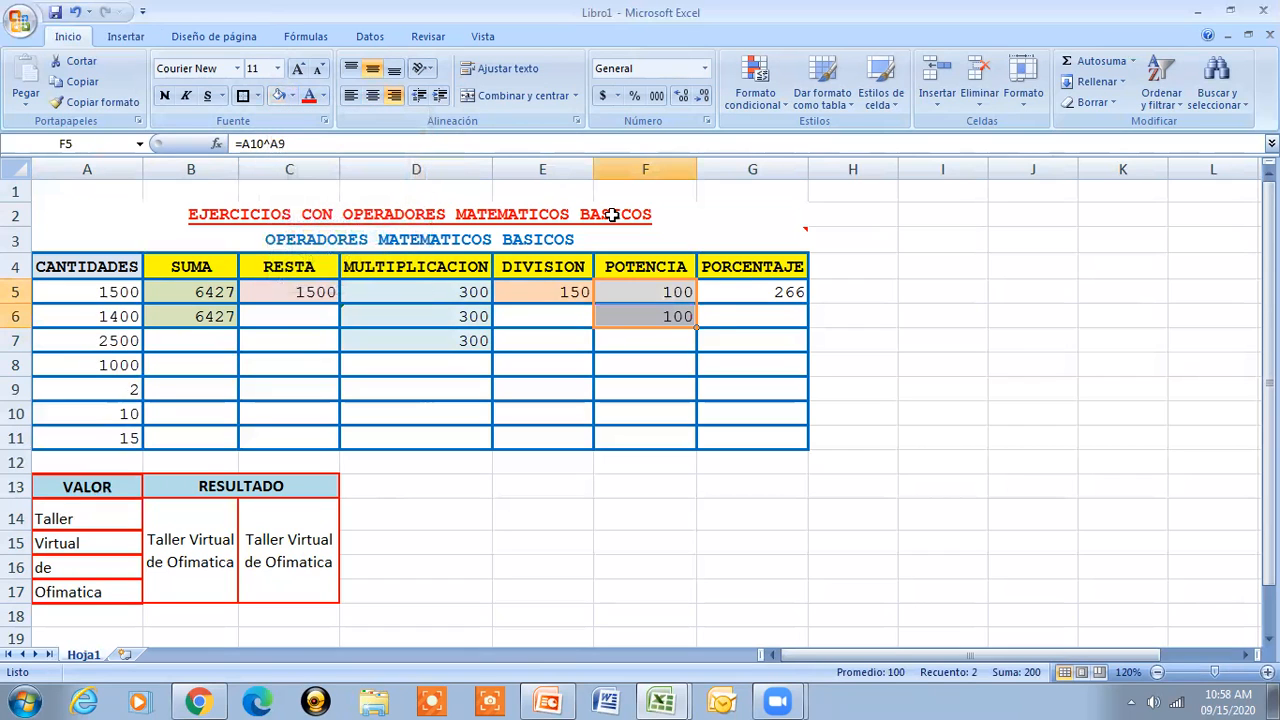
click(745, 293)
click(290, 95)
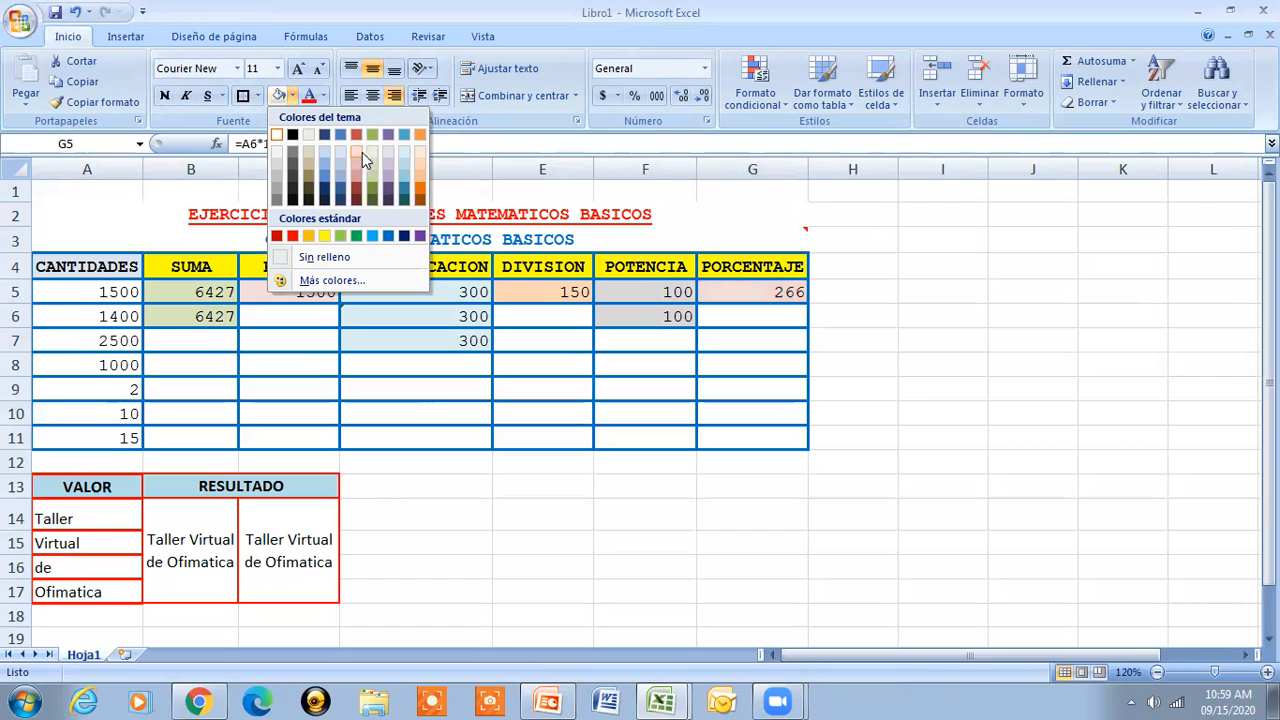
click(388, 148)
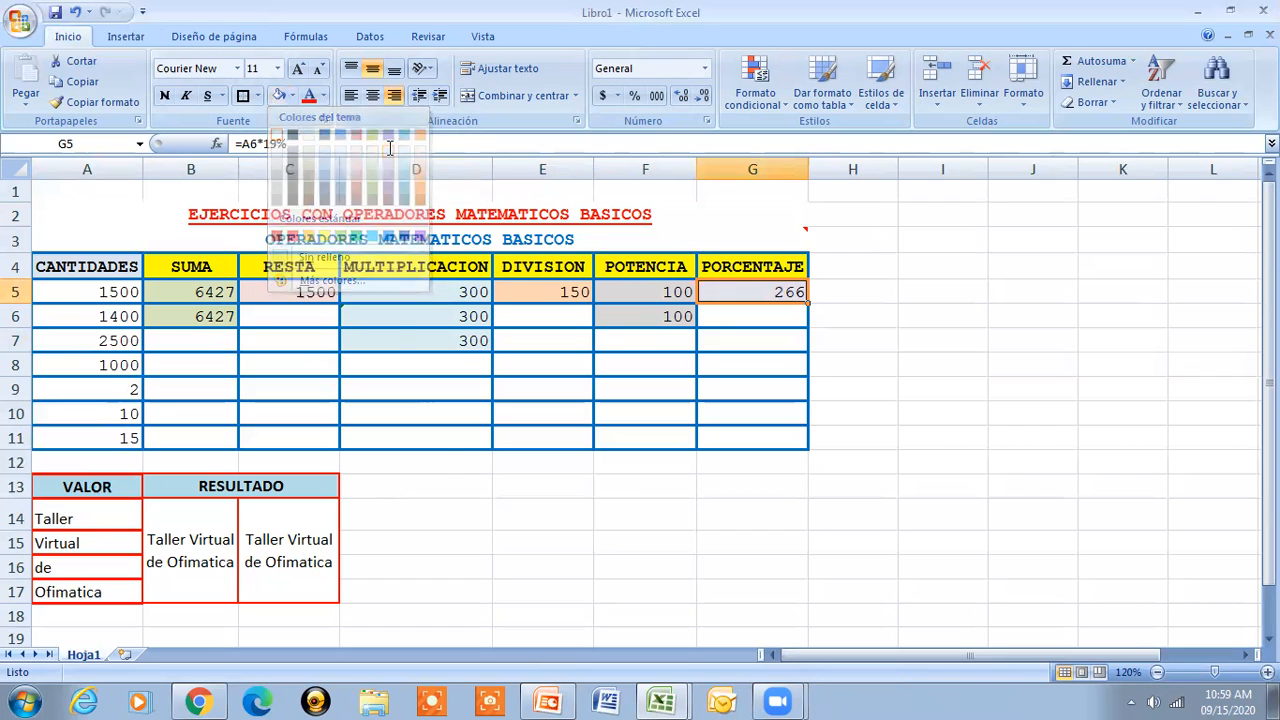
- Fill the merged & result cell B14 with a light orange background
click(207, 515)
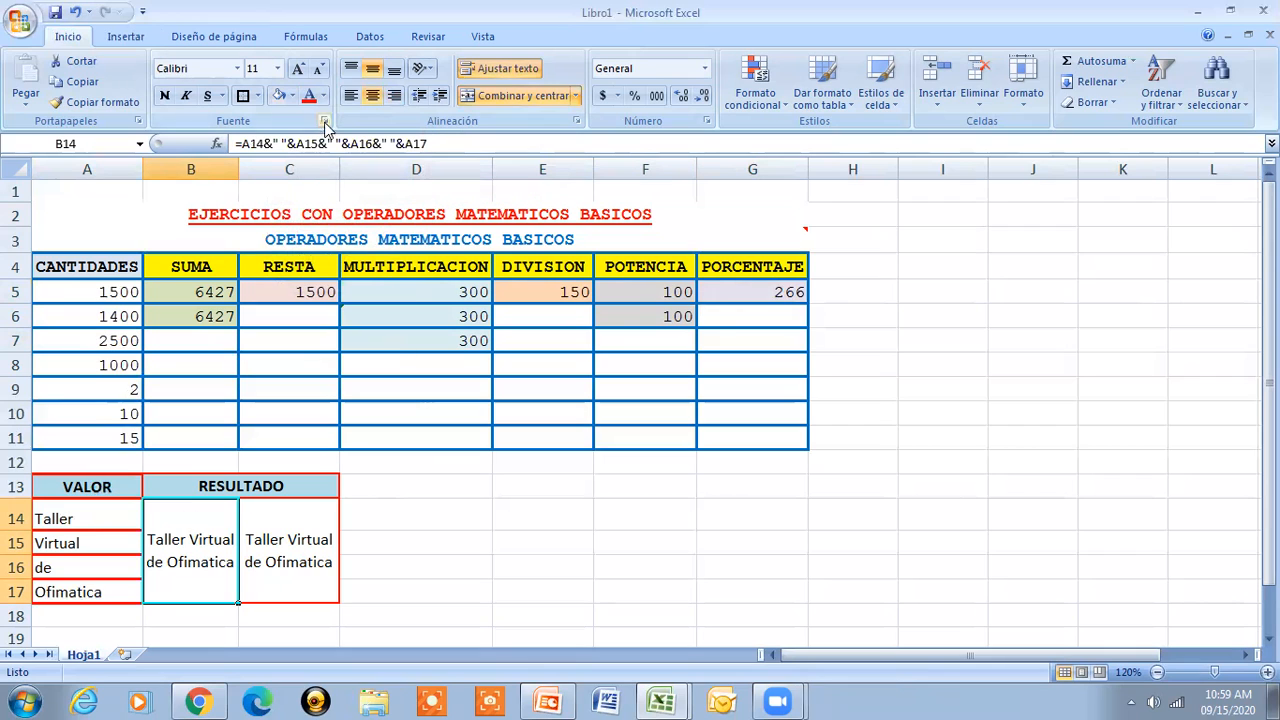
click(292, 95)
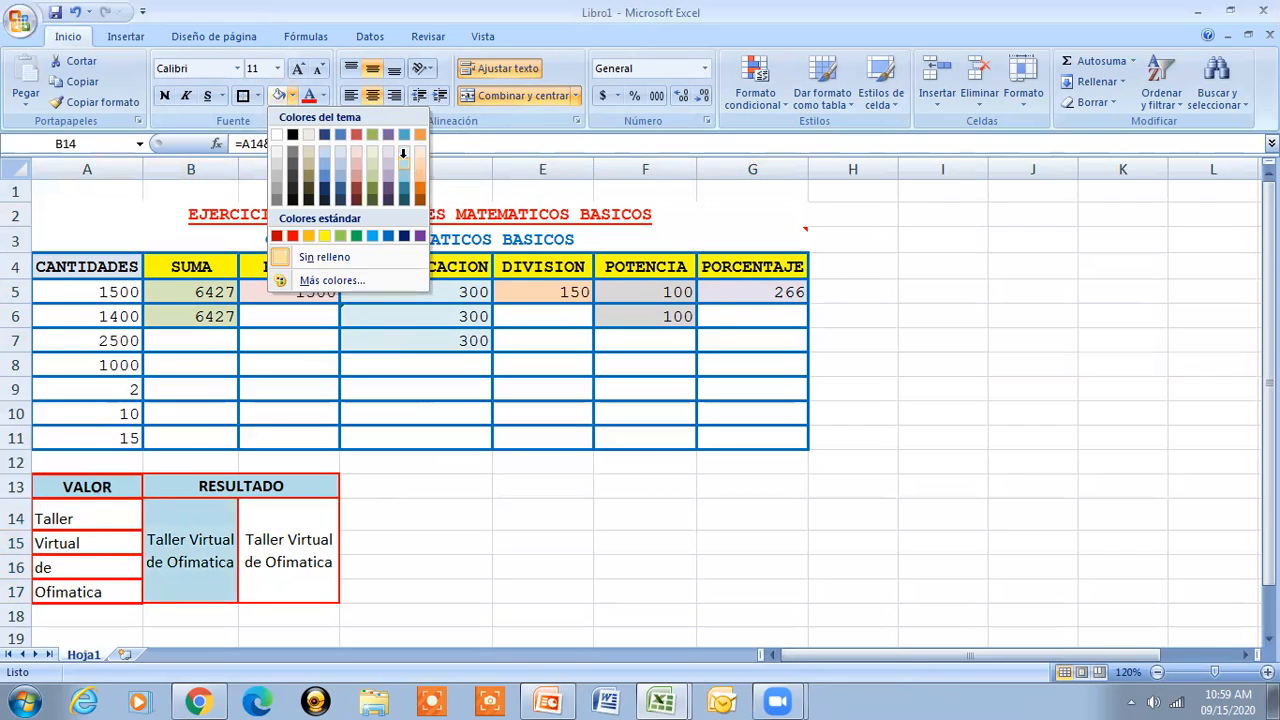
click(403, 155)
click(293, 95)
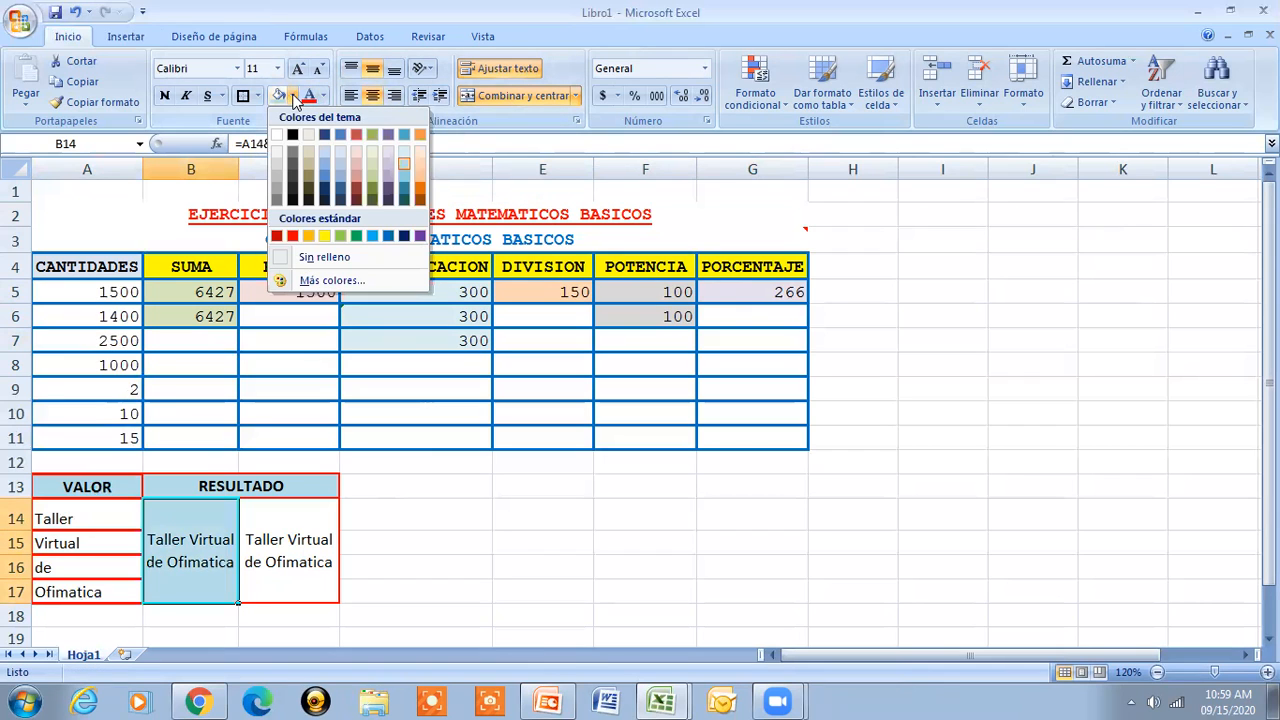
click(419, 163)
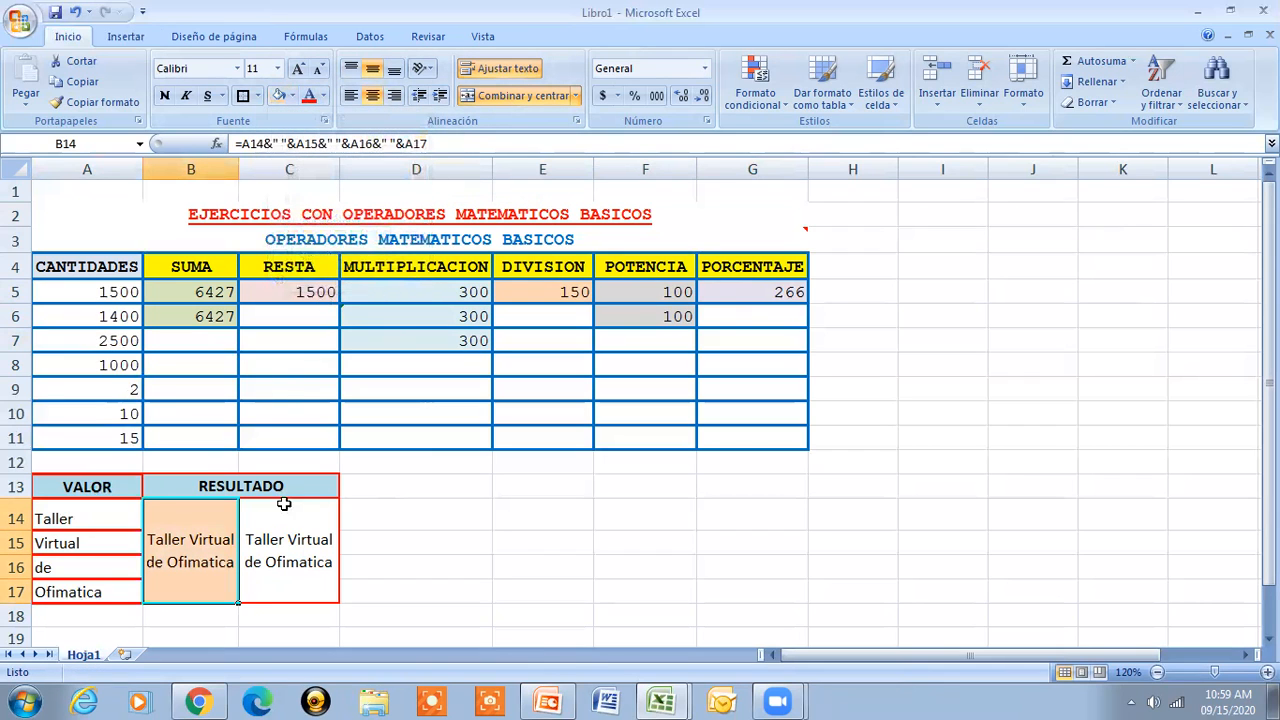
- Fill the merged CONCATENAR result cell C14 with a medium blue background
click(284, 504)
click(291, 96)
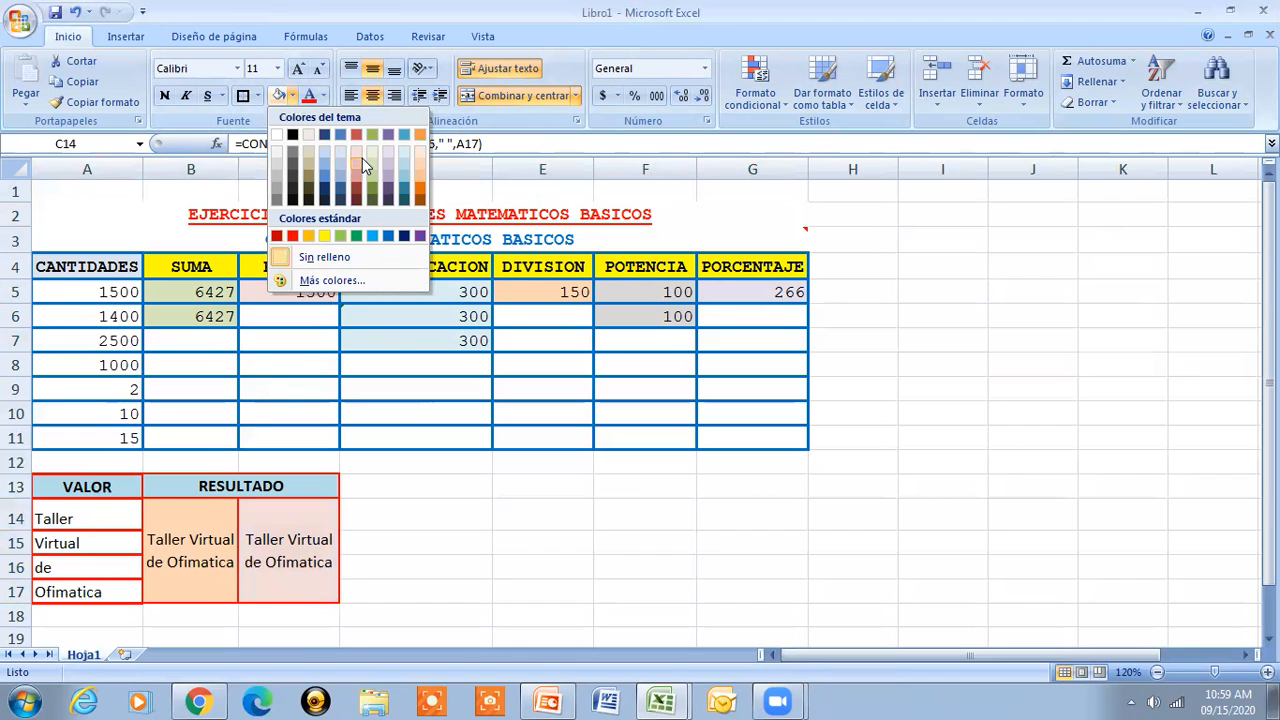
click(330, 161)
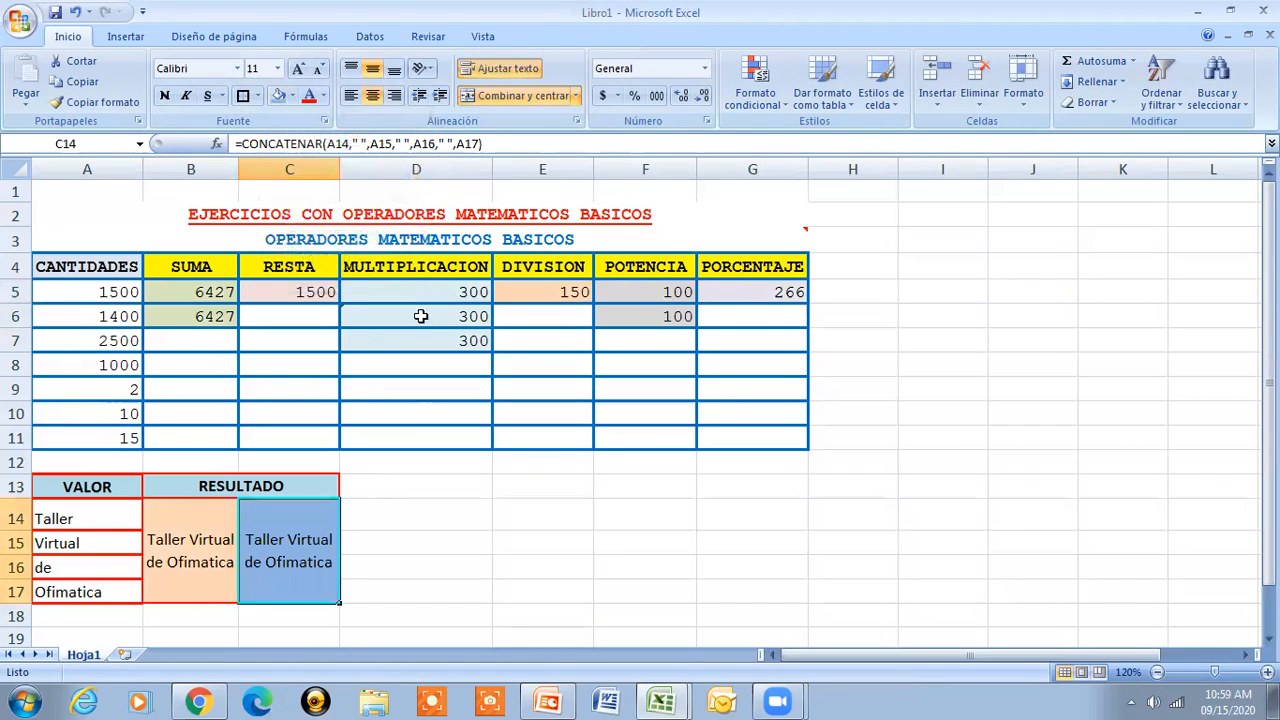
- Enter the headers ALUMNO, NOTA 1, NOTA2 and PROMEDIO in cells E13 to H13
click(239, 211)
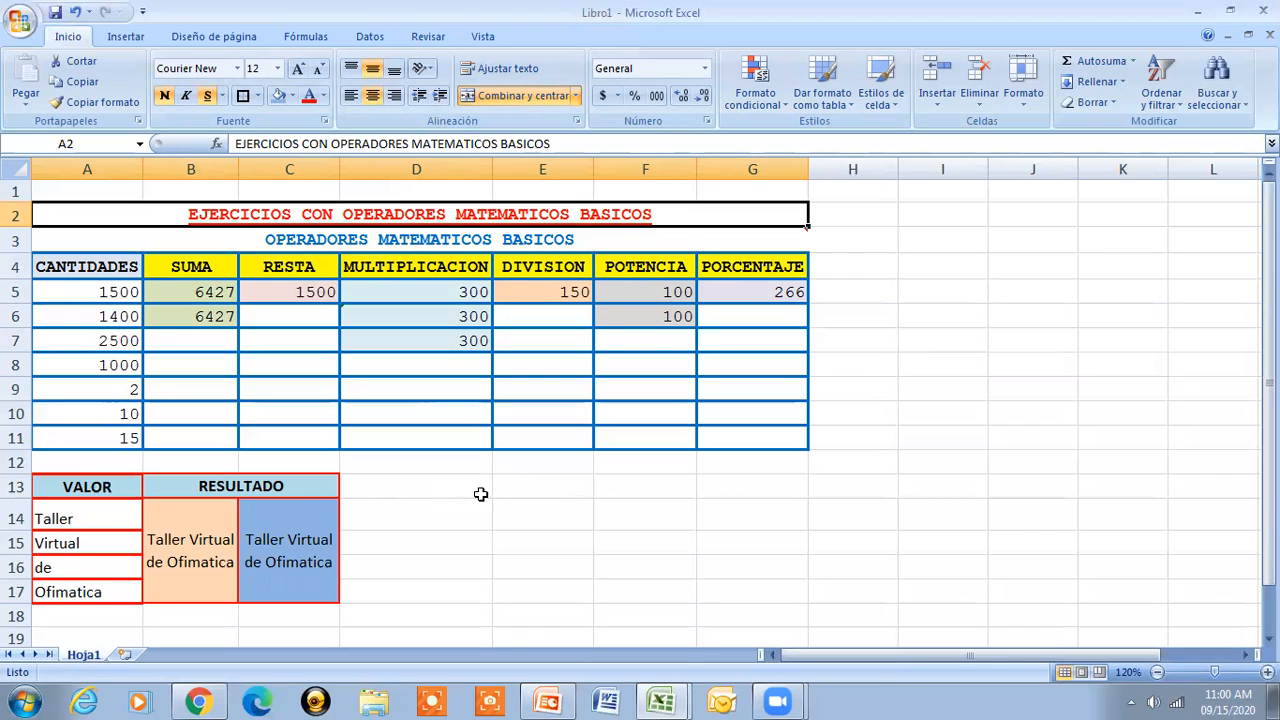
click(525, 488)
text(ALUMNO)
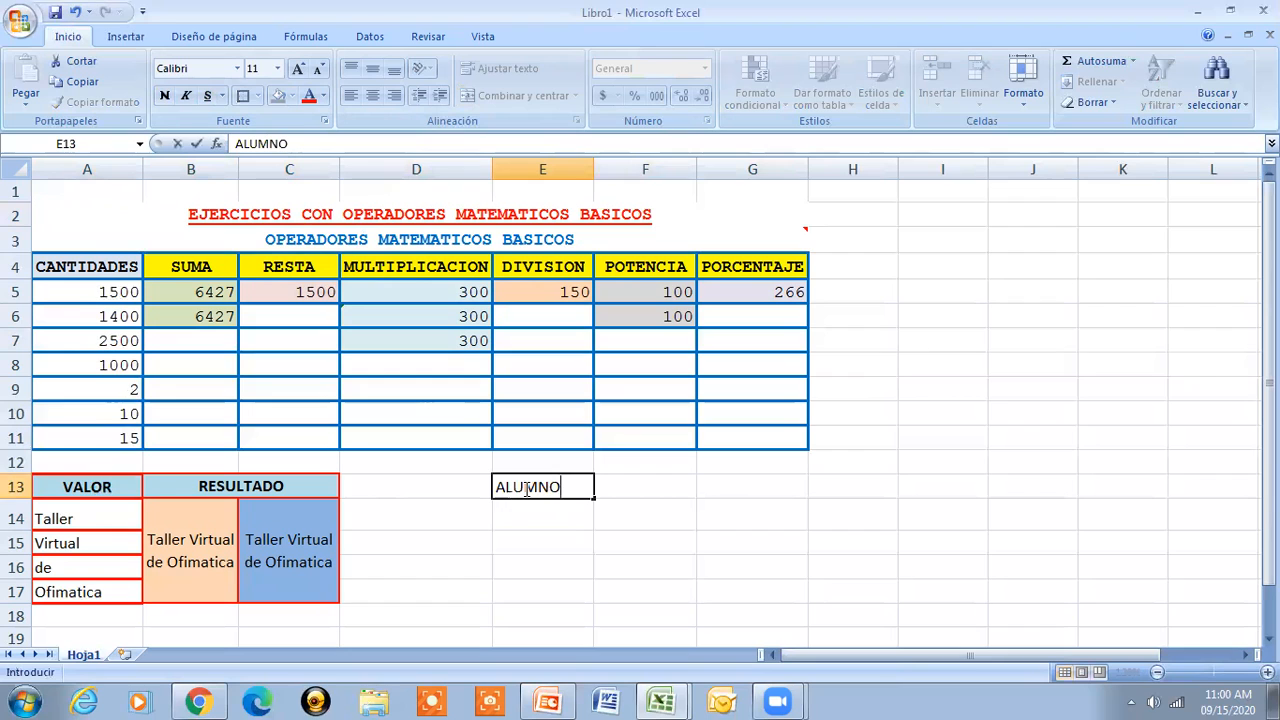
click(625, 487)
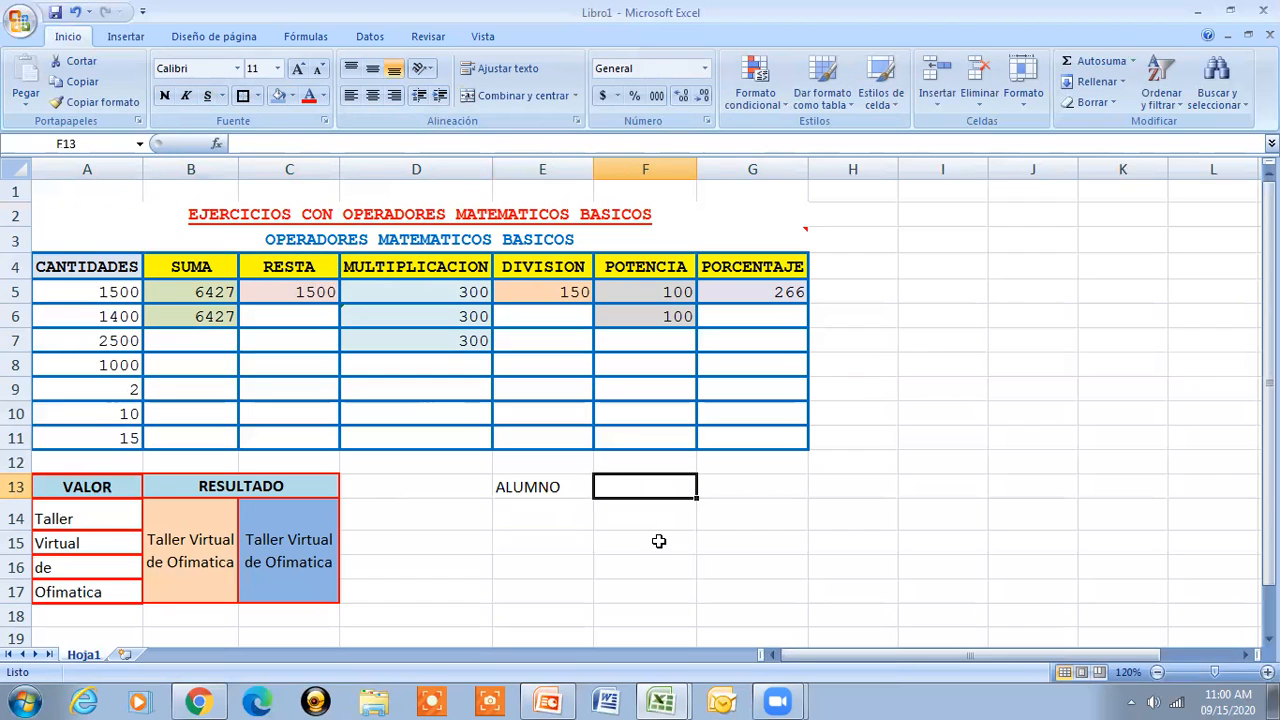
text(NOTA 1)
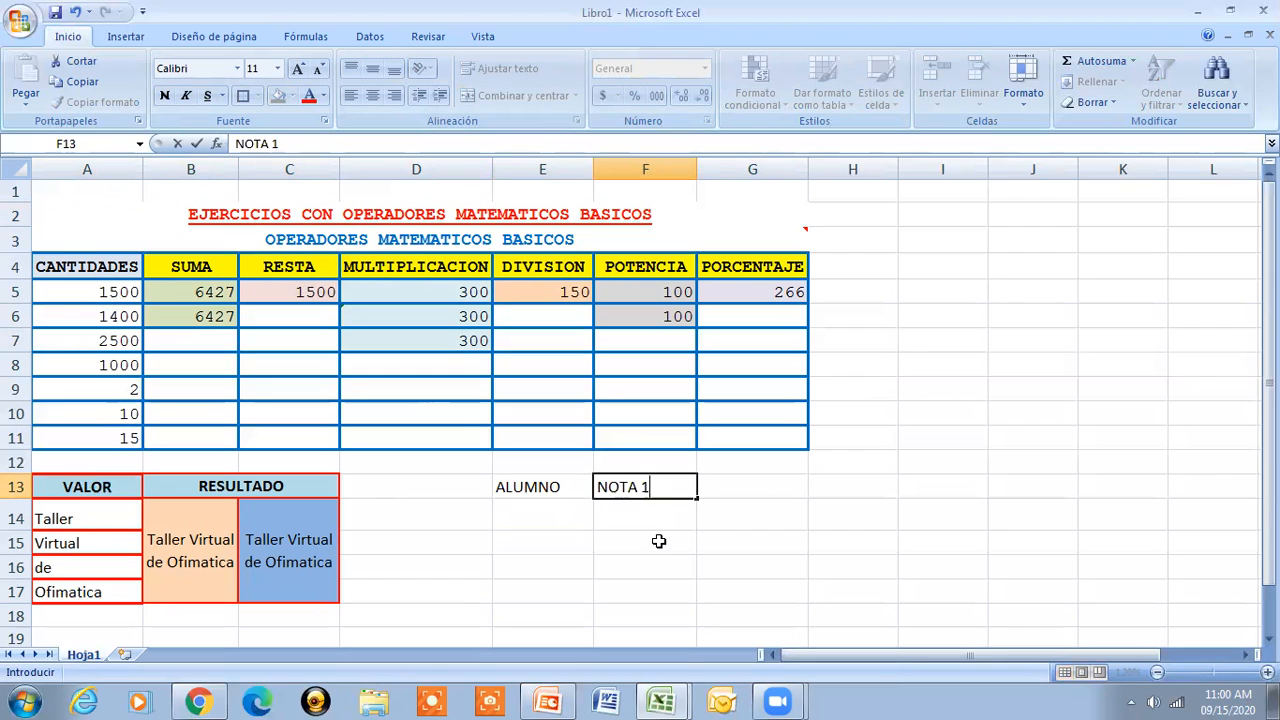
click(758, 493)
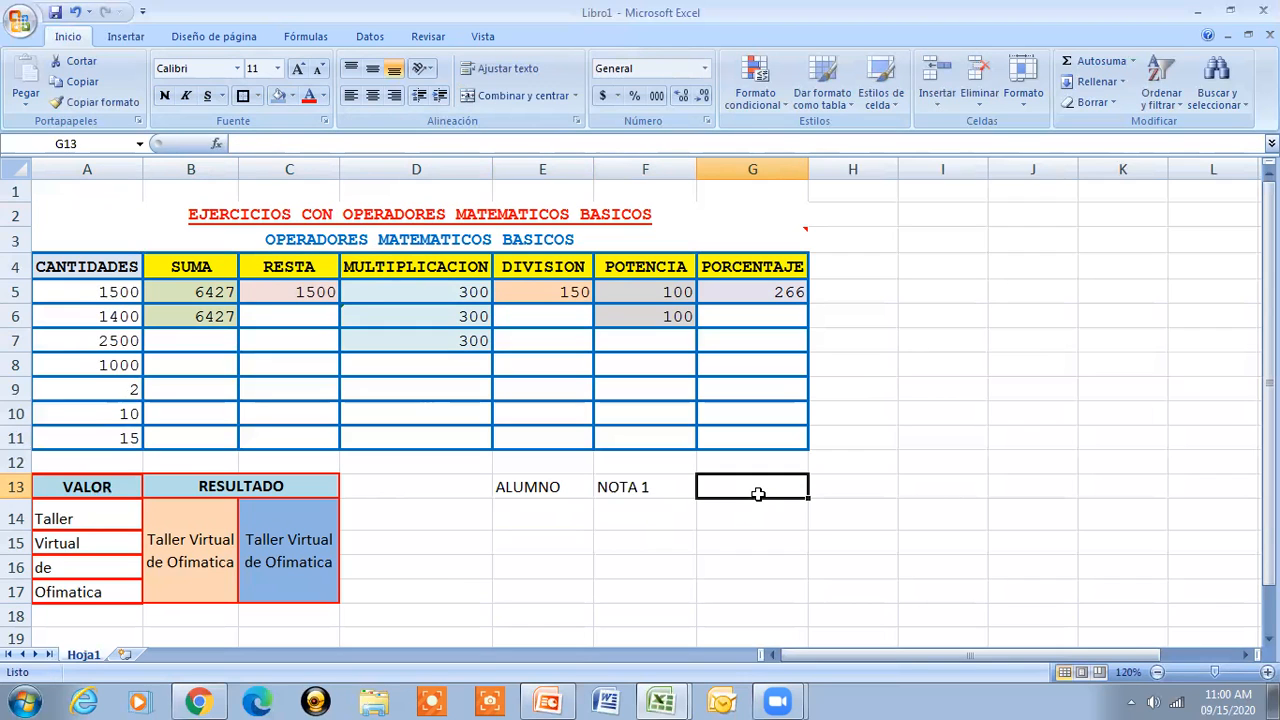
text(NOTA2)
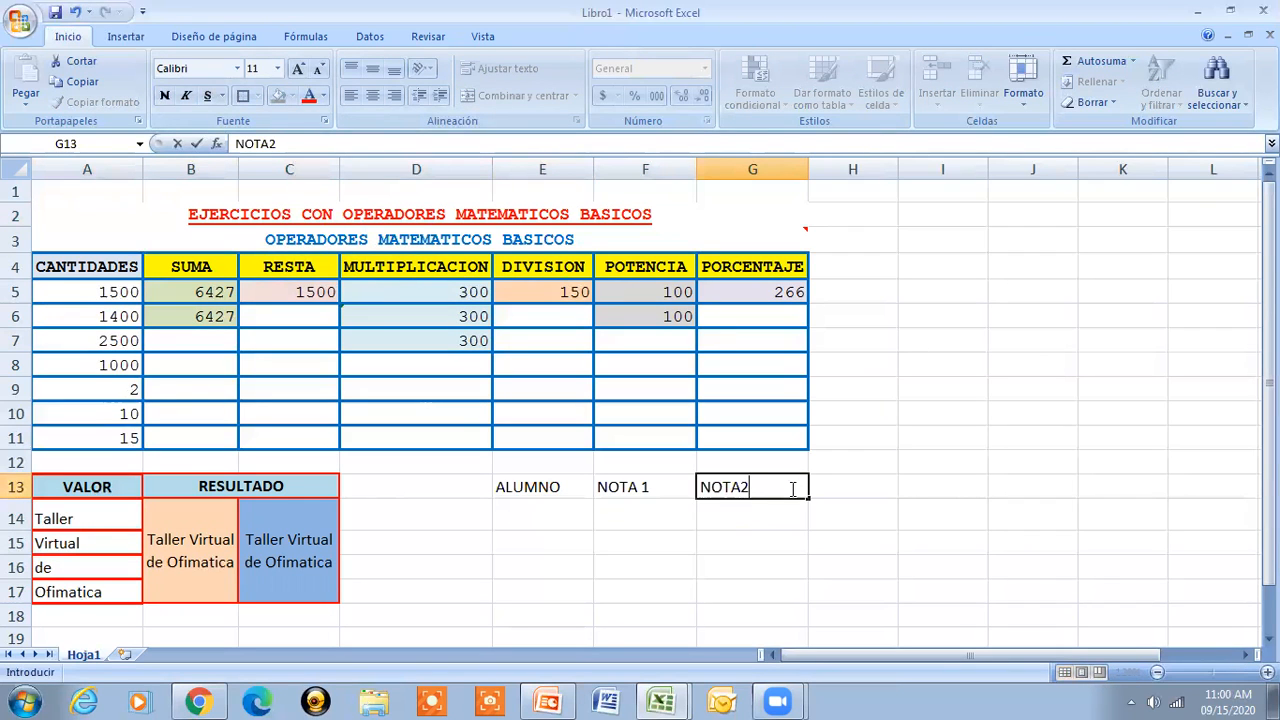
click(852, 481)
text(PR)
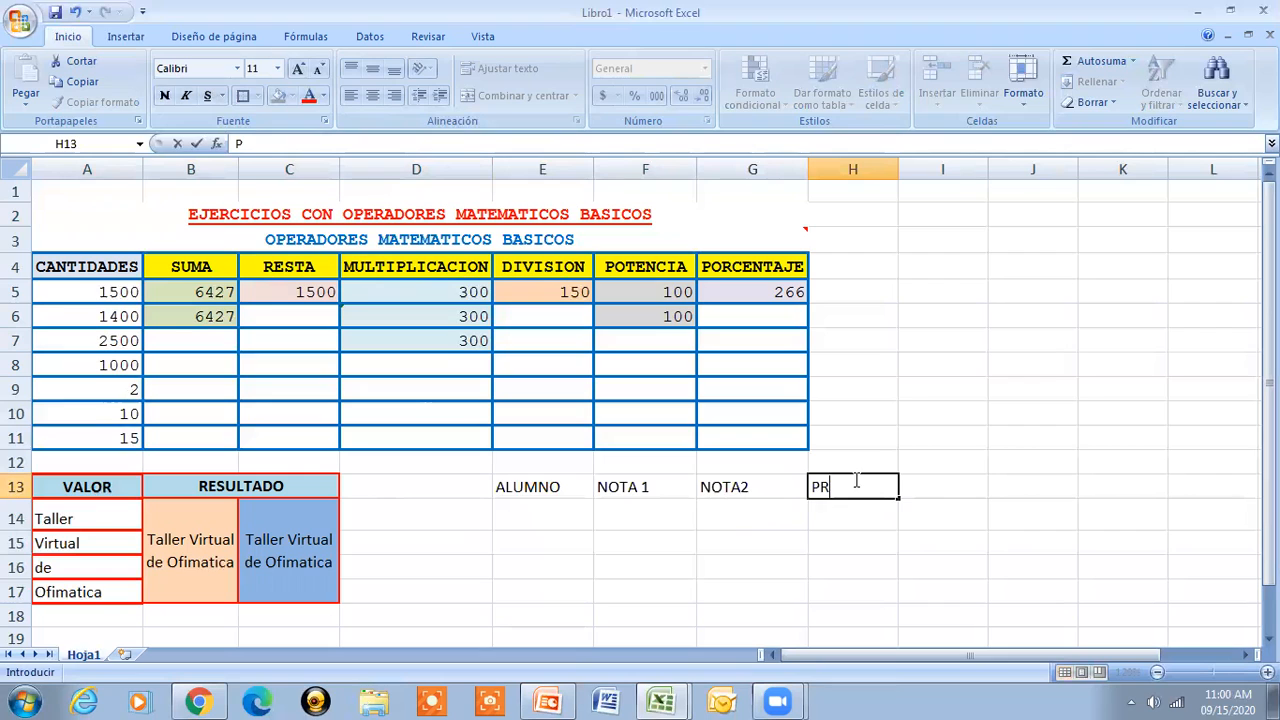
text(OMEDIO)
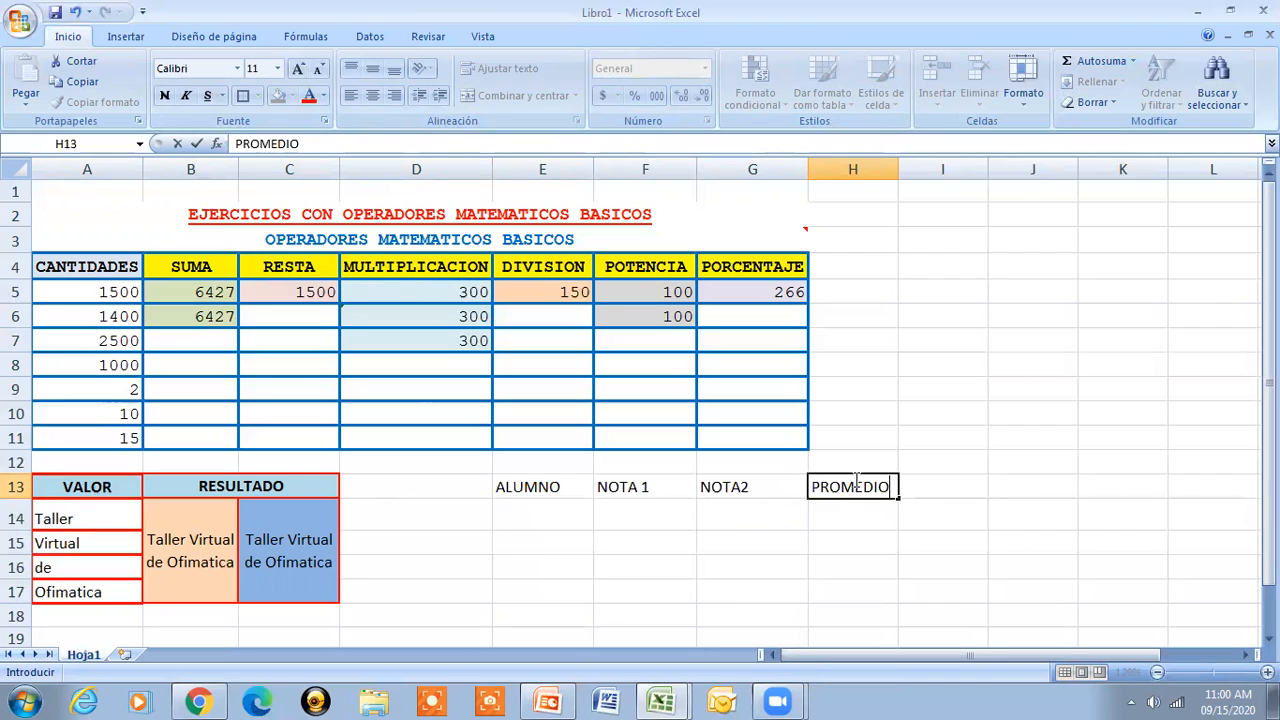
click(651, 531)
- Apply all borders to the new grades table in E13:H16
click(525, 487)
drag(525, 487, 835, 556)
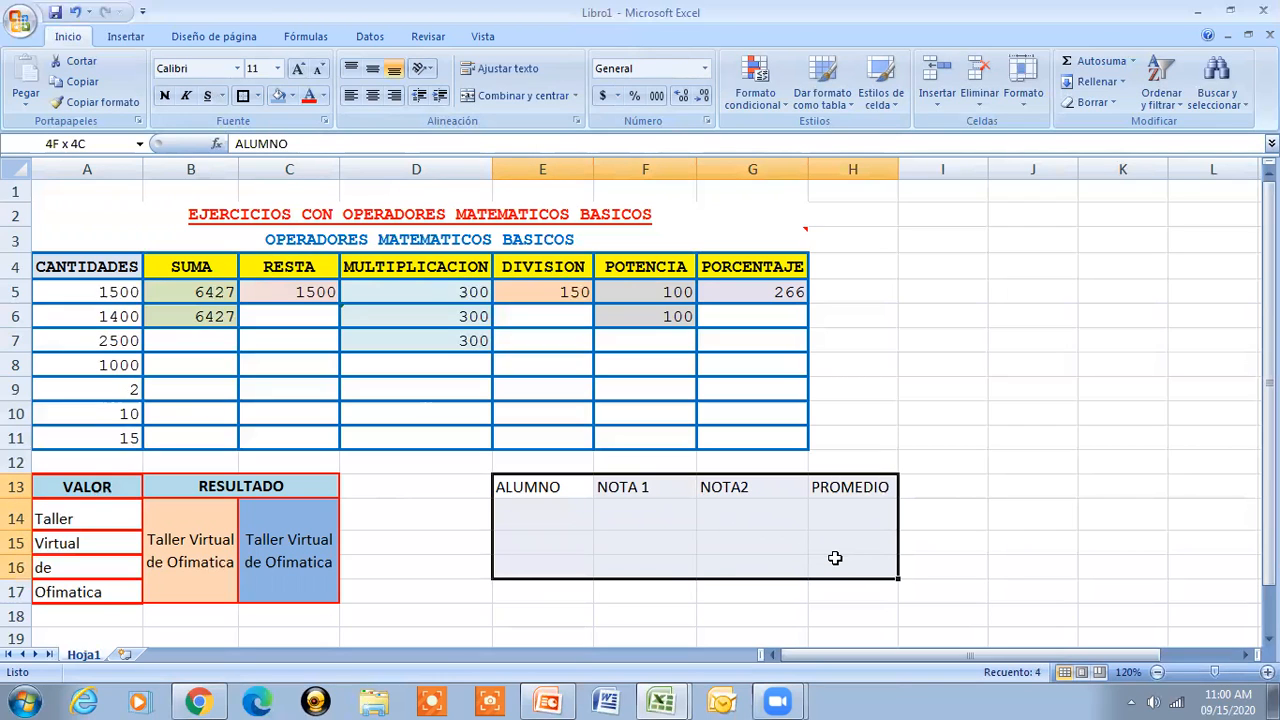
click(257, 96)
click(290, 245)
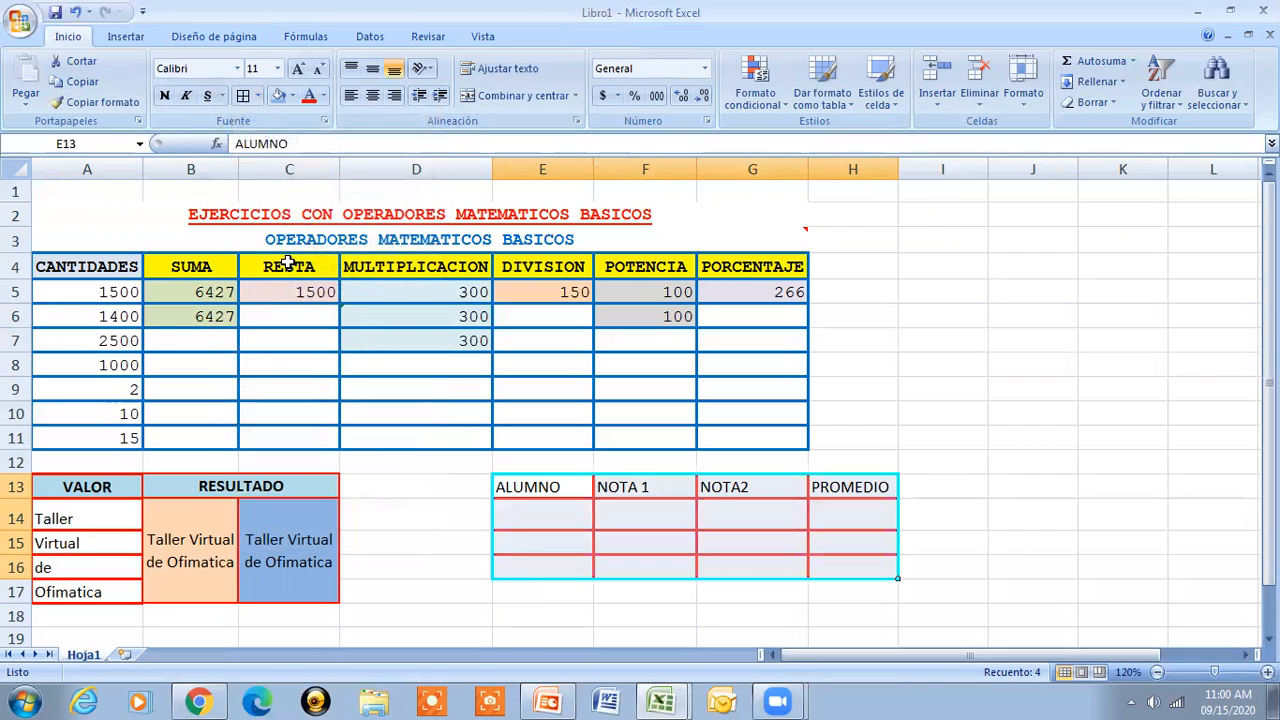
- Change all the borders of the grades table E13:H16 to dark orange
click(518, 485)
drag(577, 489, 840, 567)
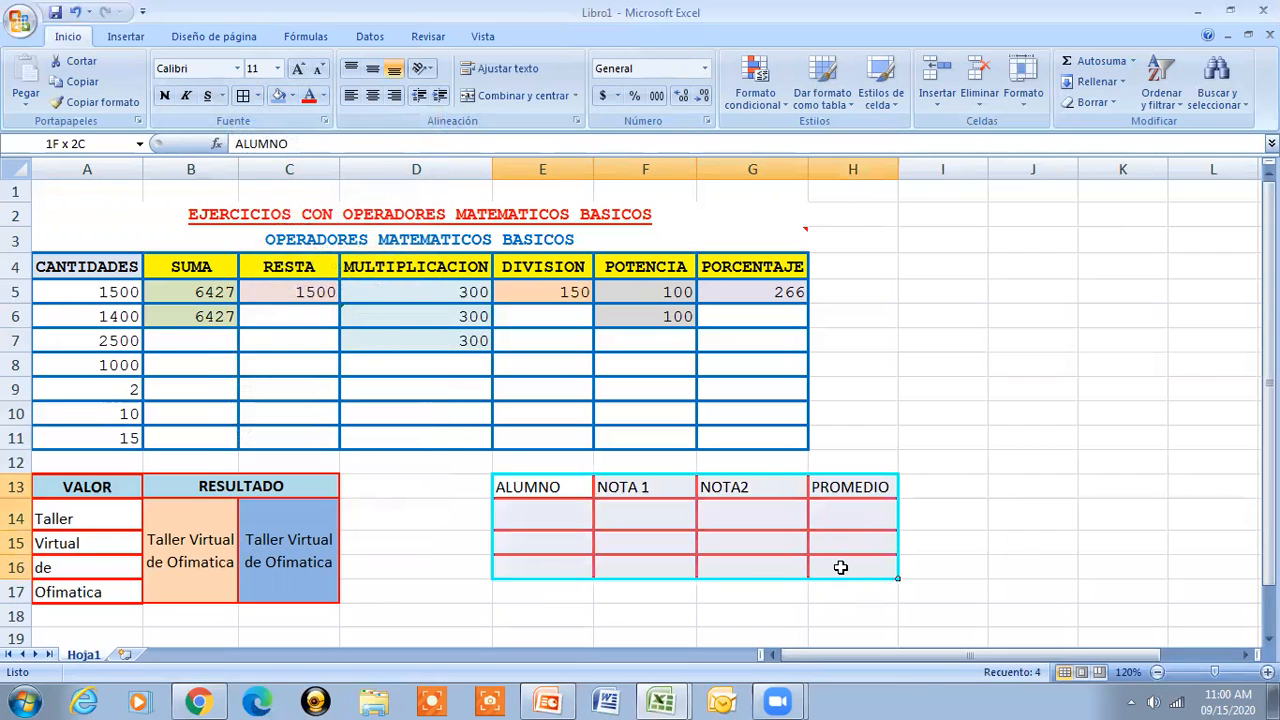
click(257, 96)
mouse_move(305, 497)
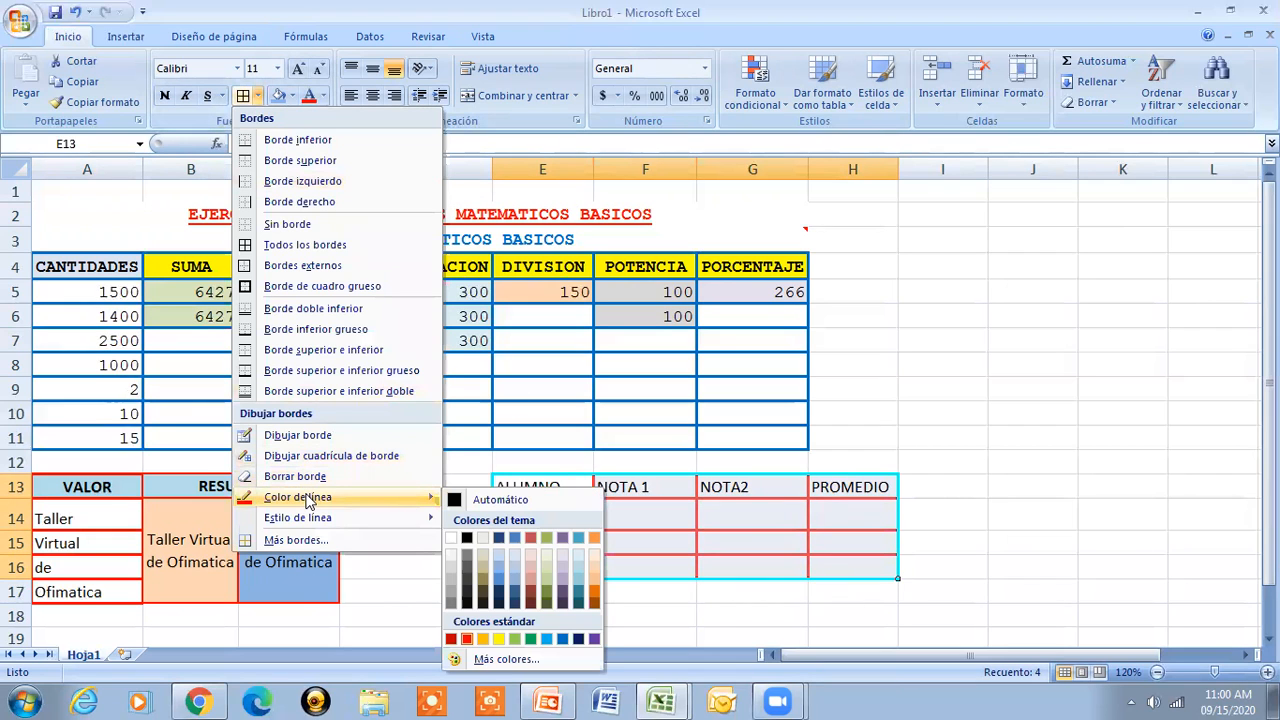
click(595, 597)
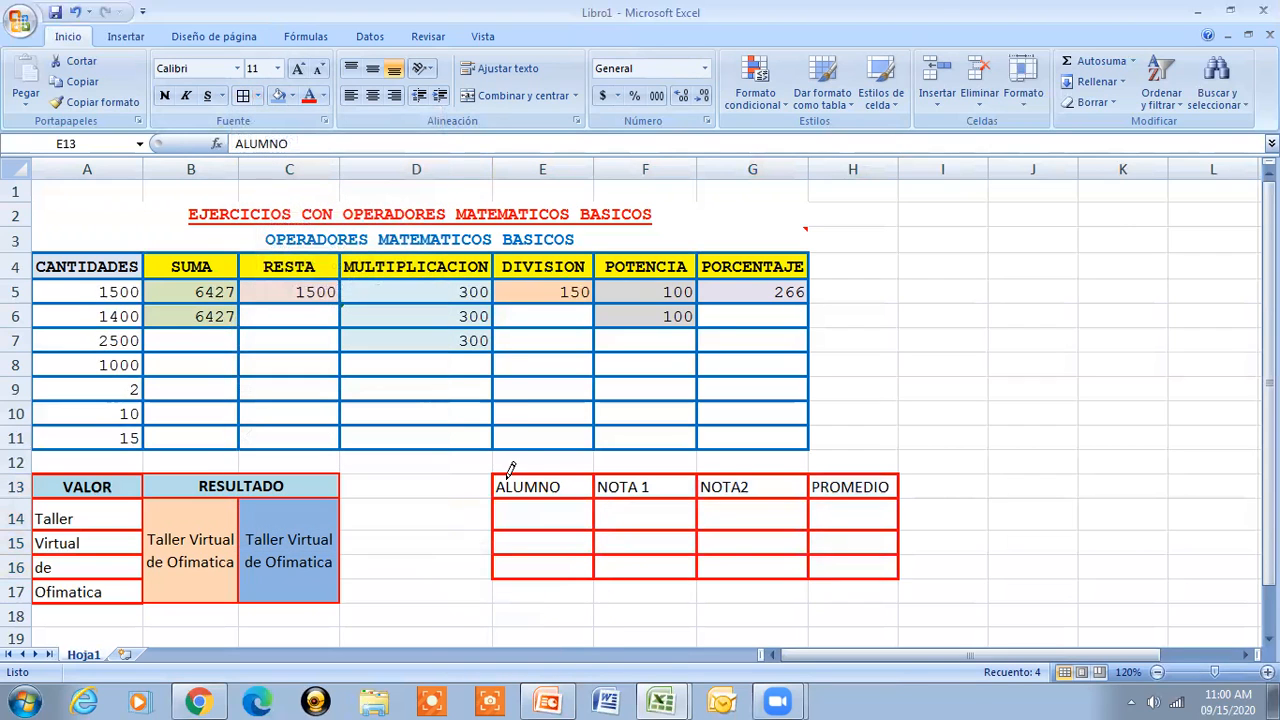
click(244, 97)
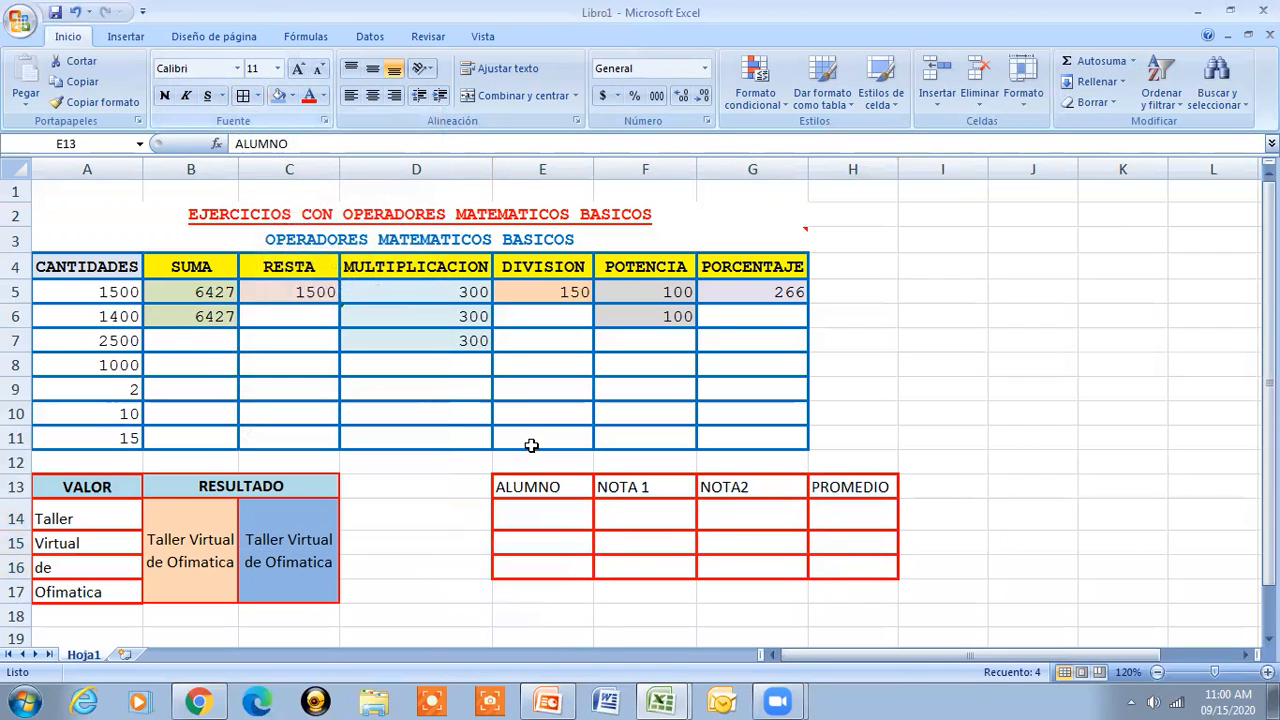
click(587, 506)
- Center the grades table headers in E13:H13 horizontally and make them bold
drag(504, 484, 815, 487)
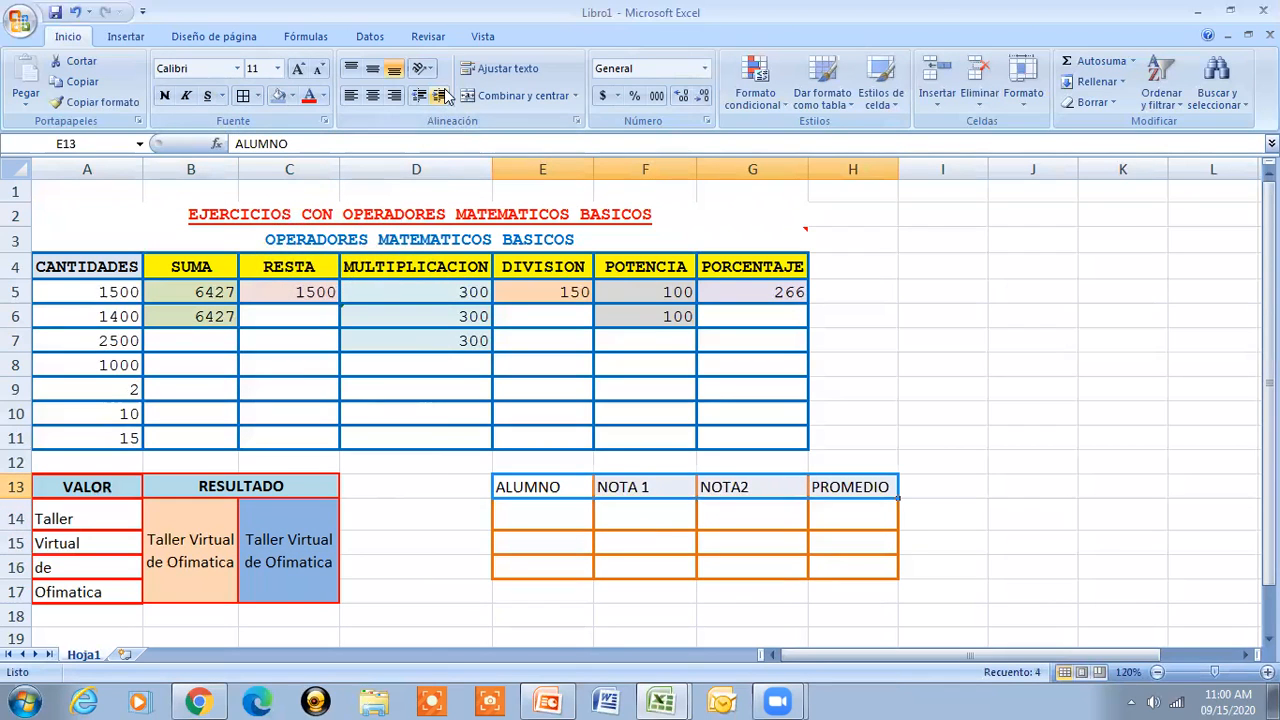
click(372, 95)
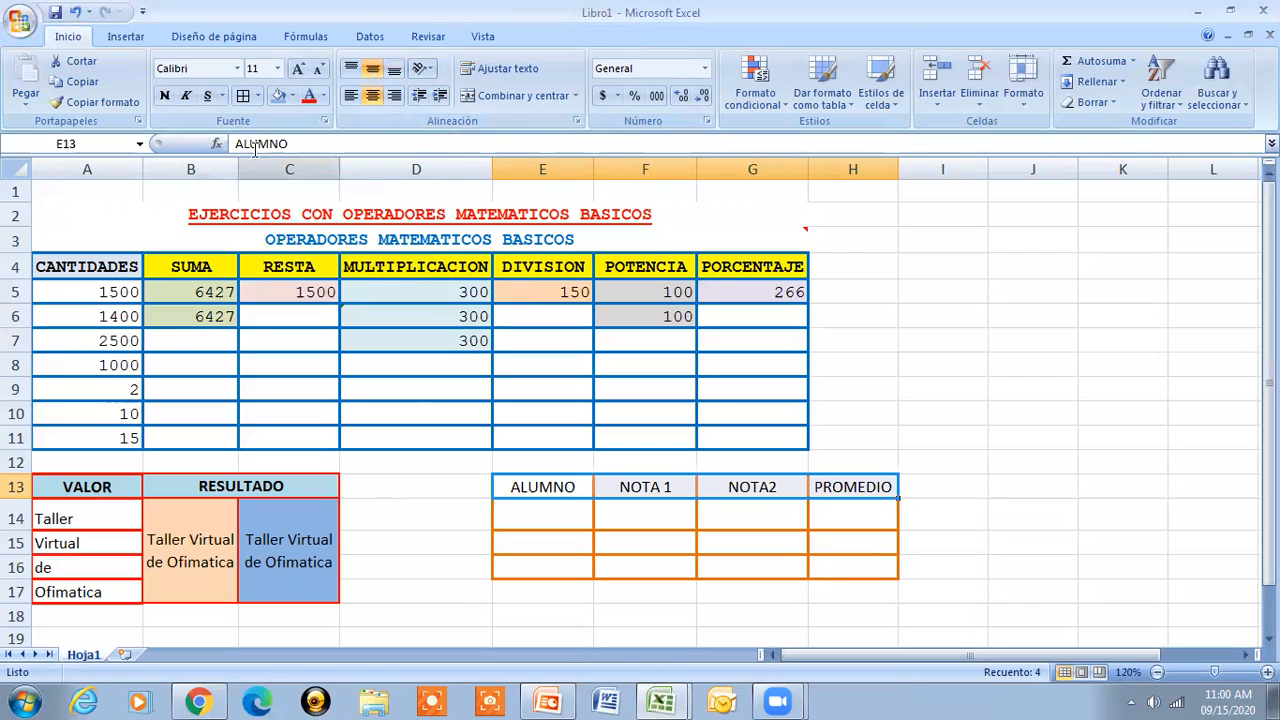
click(164, 96)
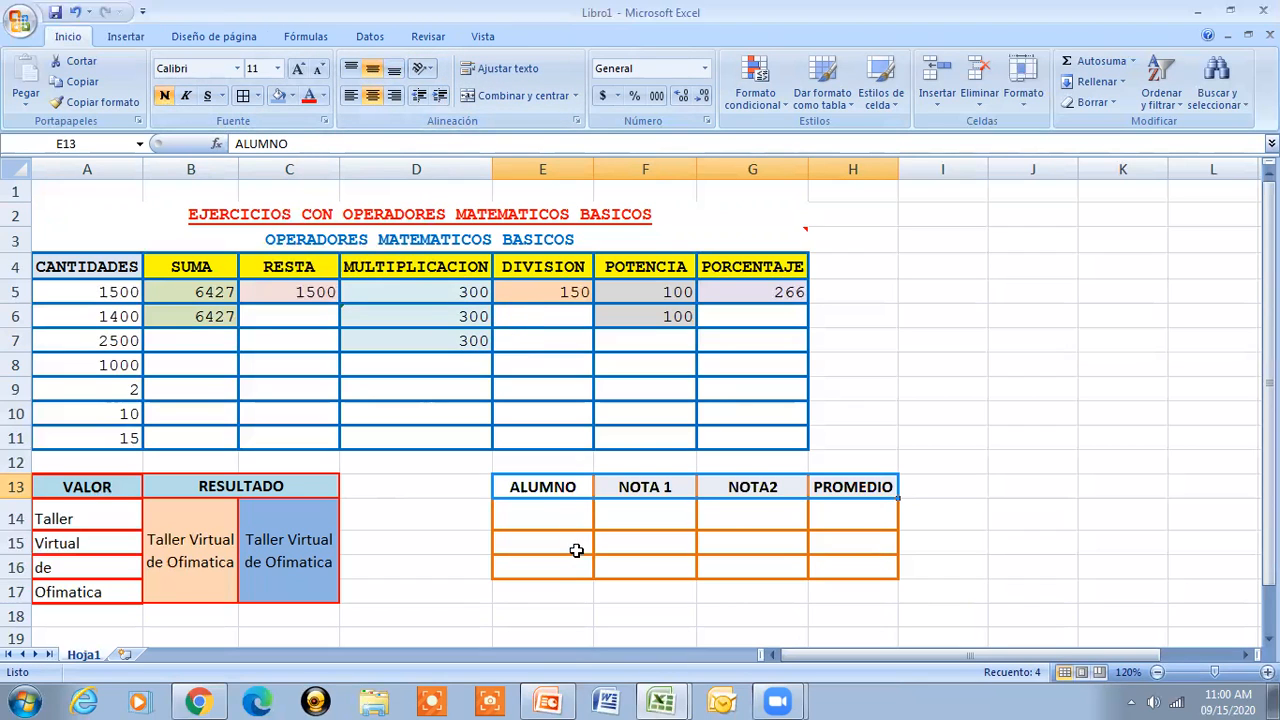
click(562, 518)
- Fill the empty PROMEDIO cells H14:H16 with the standard yellow background
click(868, 487)
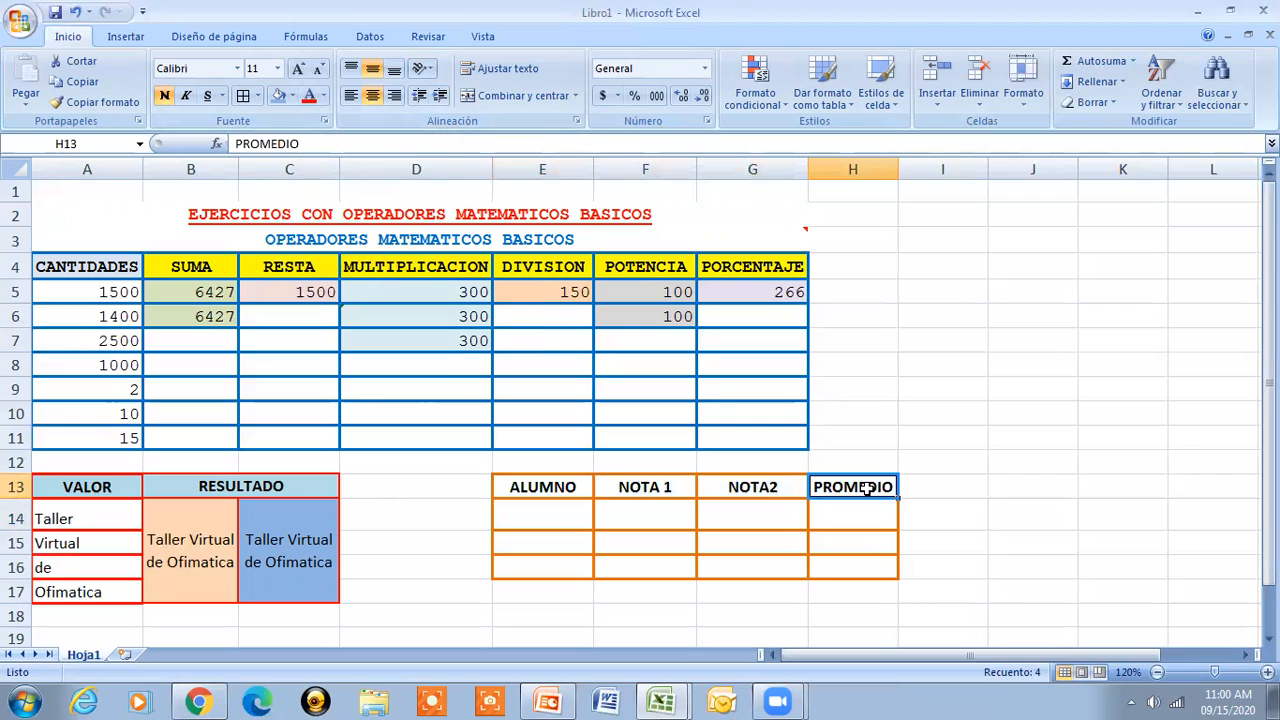
drag(851, 512, 846, 566)
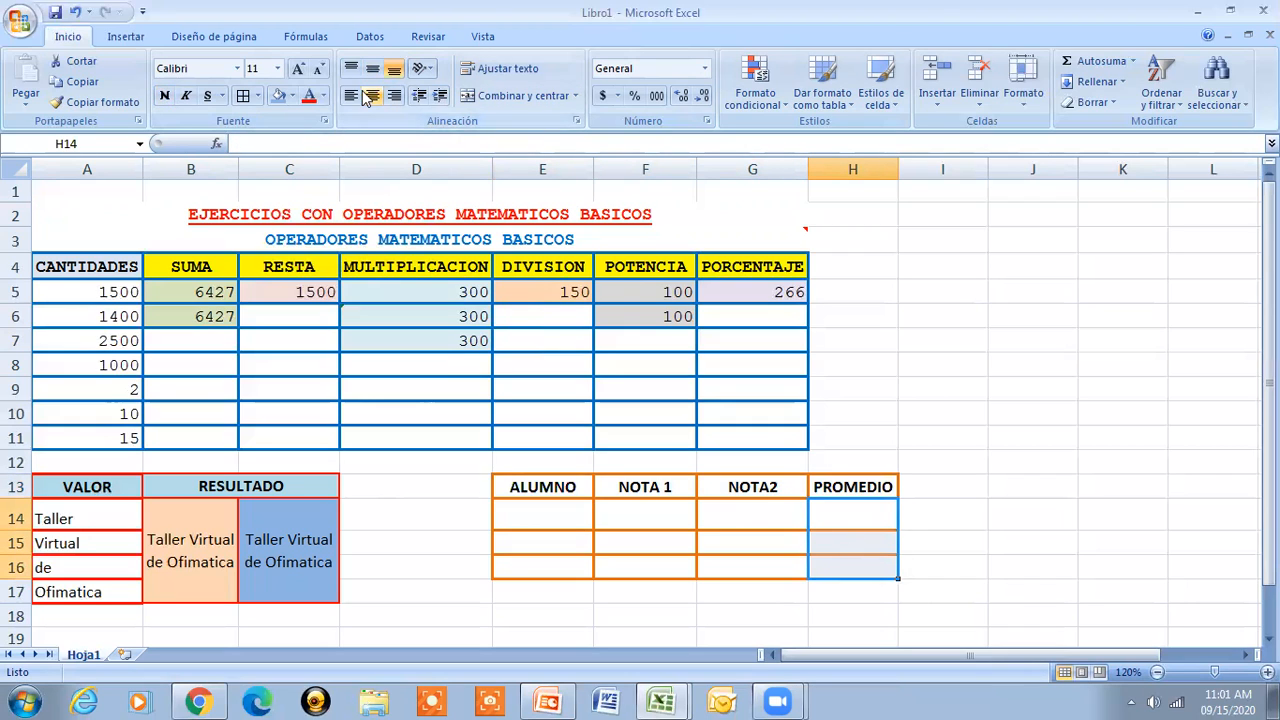
click(284, 95)
click(289, 95)
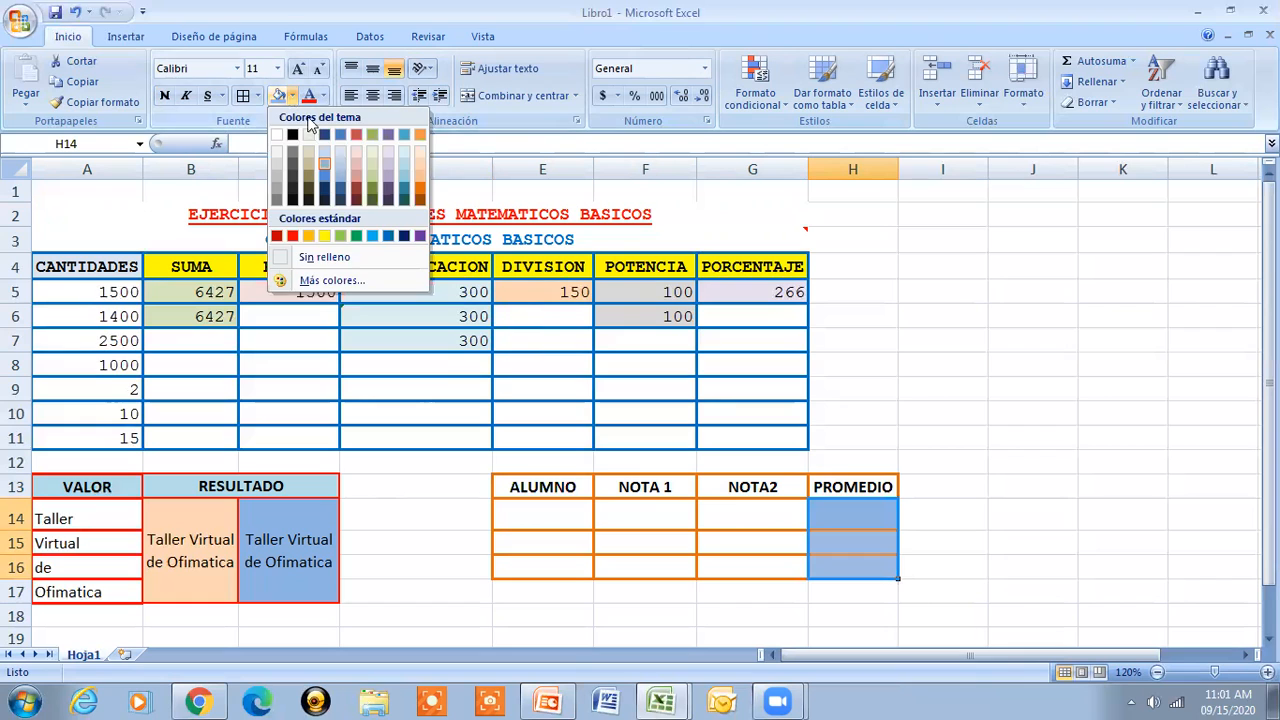
click(325, 236)
- Reduce the height of row 14 to match the neighbouring rows and select the first ALUMNO cell, E14
click(552, 520)
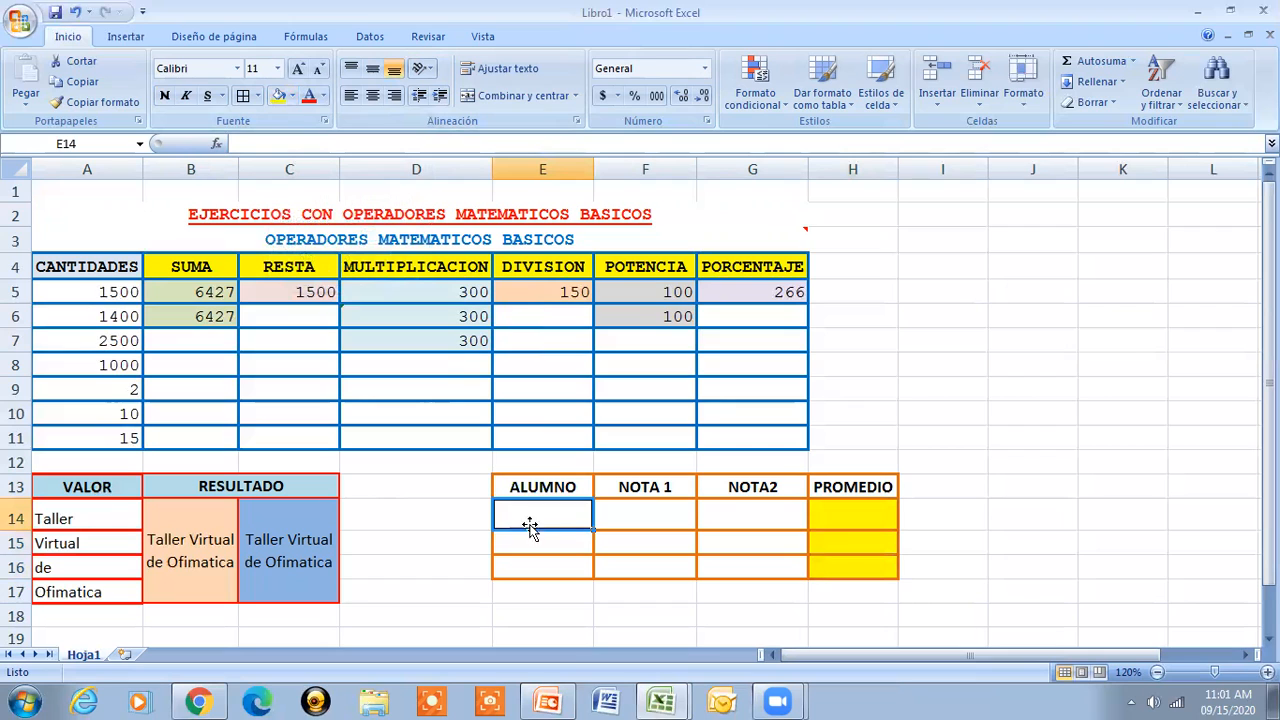
drag(12, 530, 10, 524)
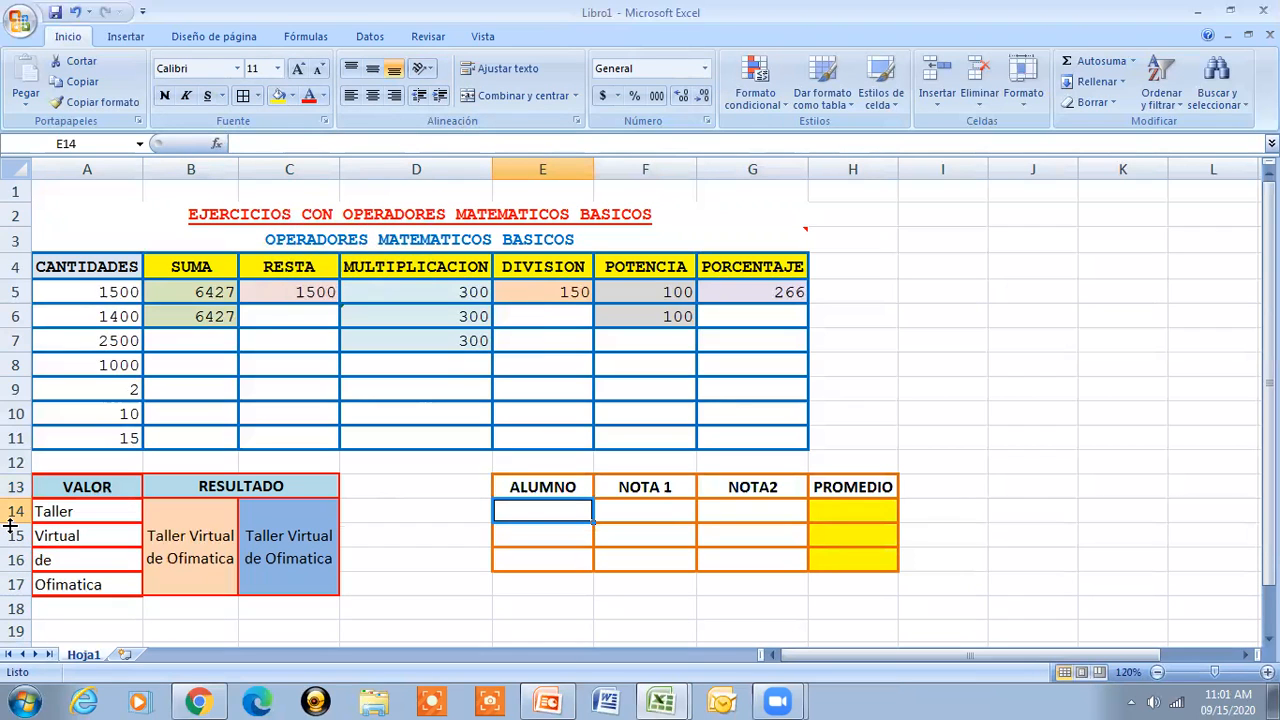
click(658, 512)
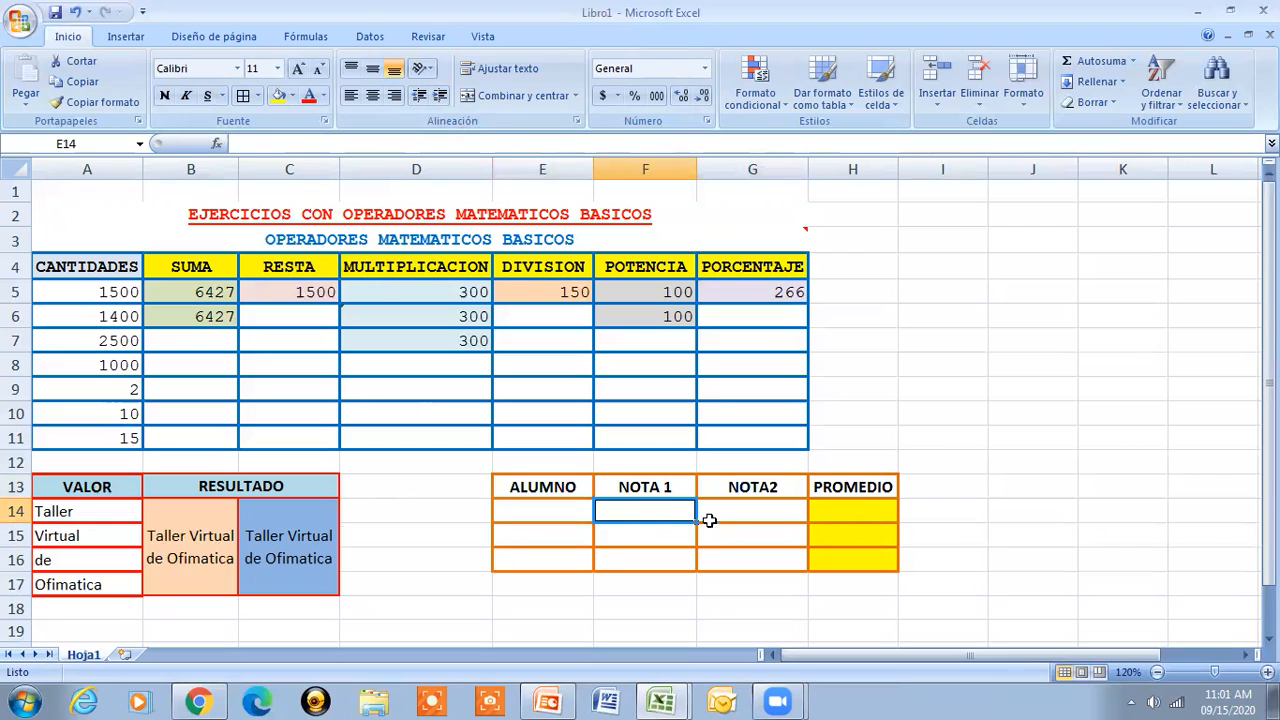
click(563, 512)
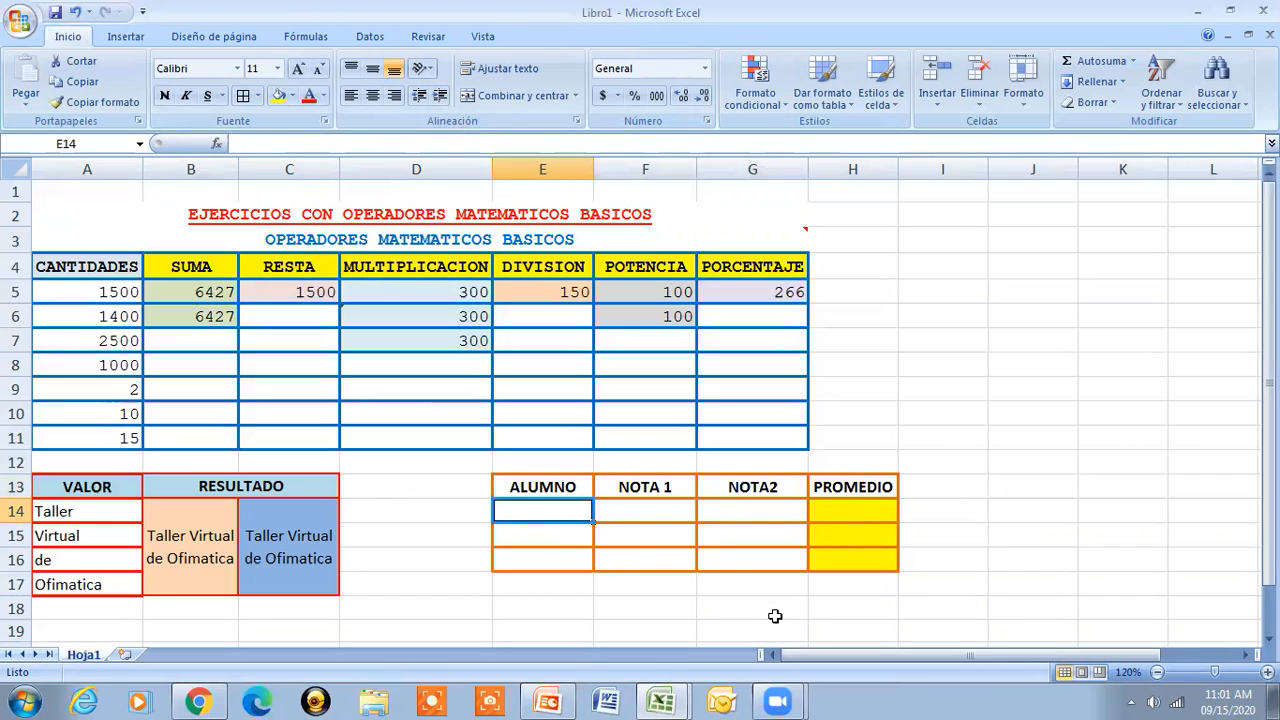
- Enter the three students' surnames in the ALUMNO cells E14:E16
text(PEREZ)
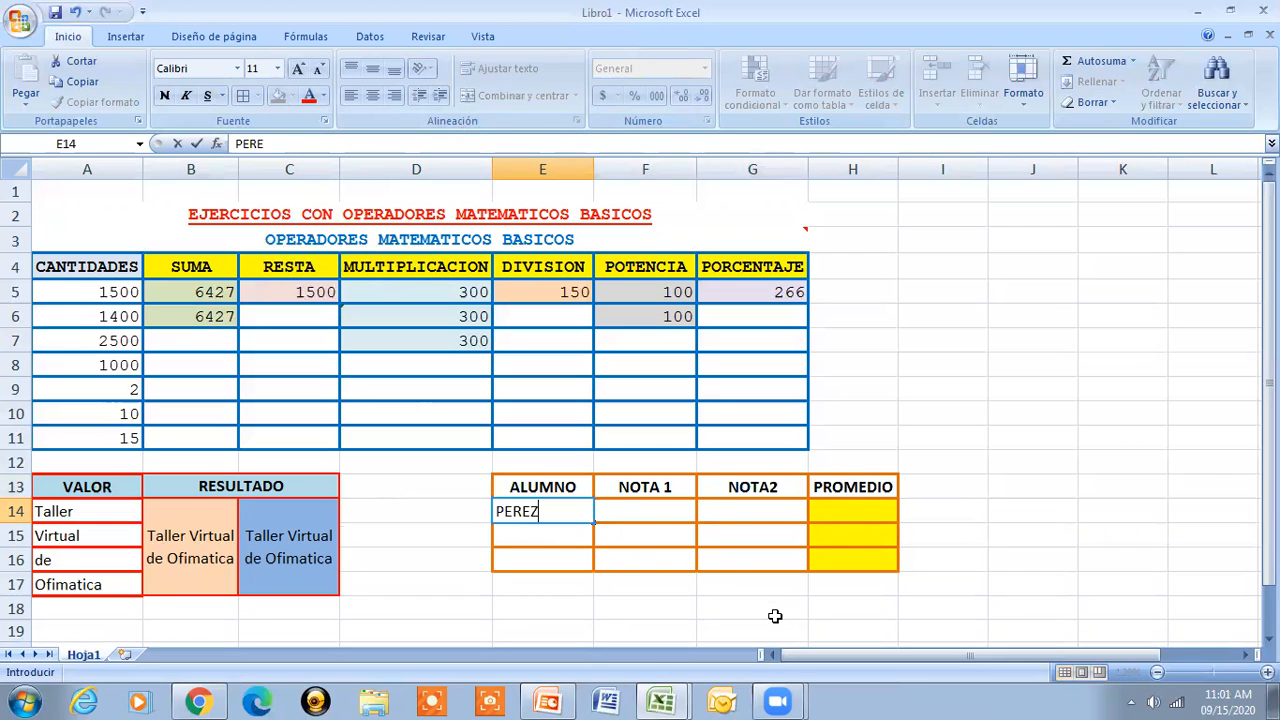
key(Return)
text(ORTIZ)
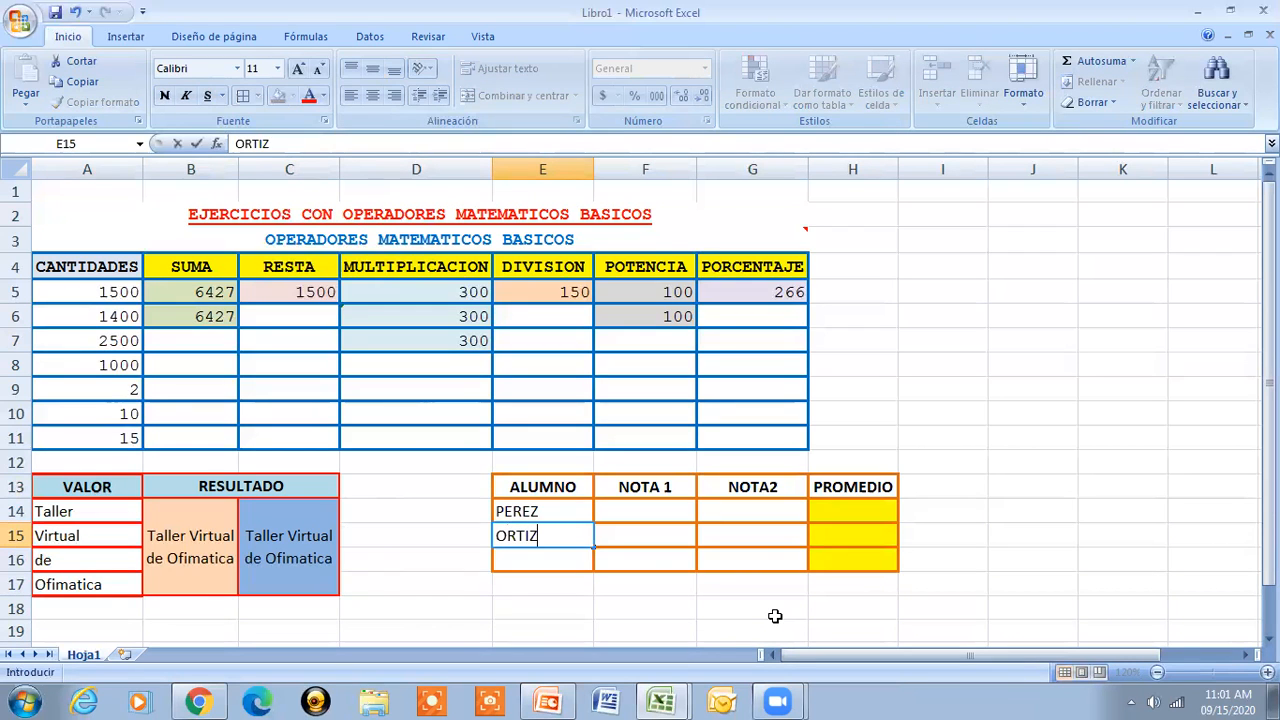
key(Return)
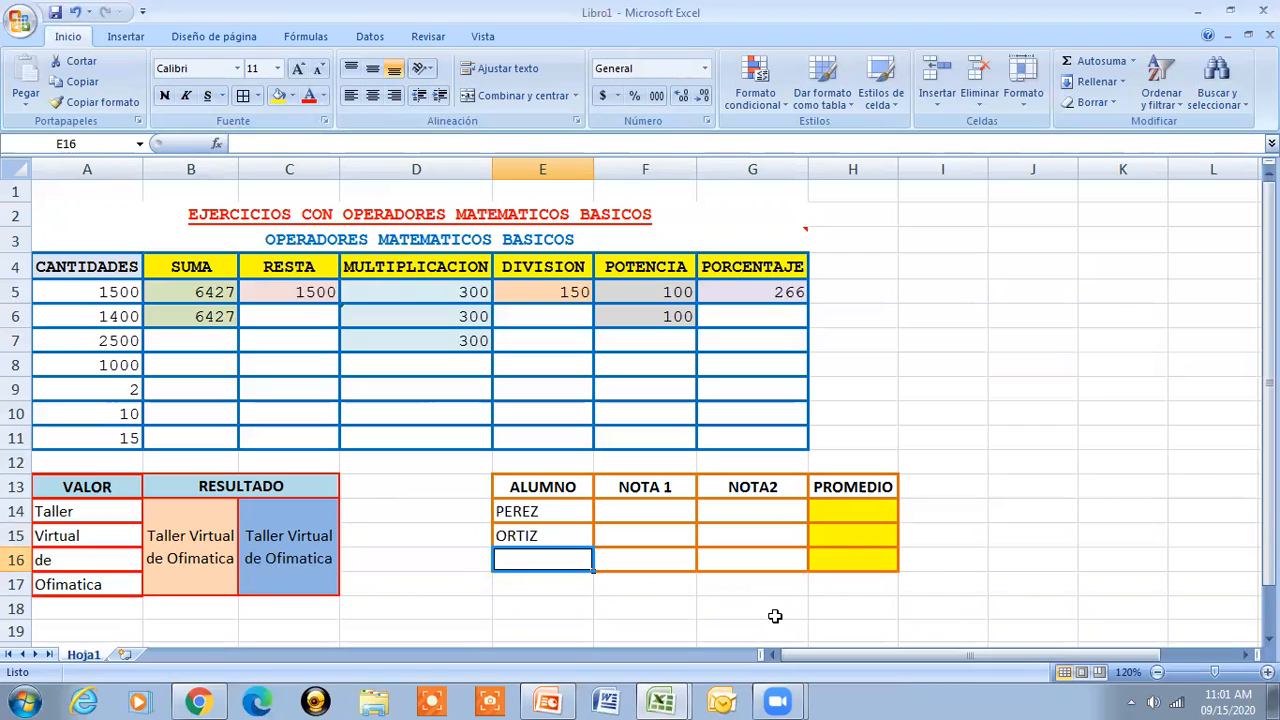
text(SUAREZ)
click(642, 510)
- Align the student surnames in E14:E16 to the left and centre them vertically
drag(559, 507, 560, 558)
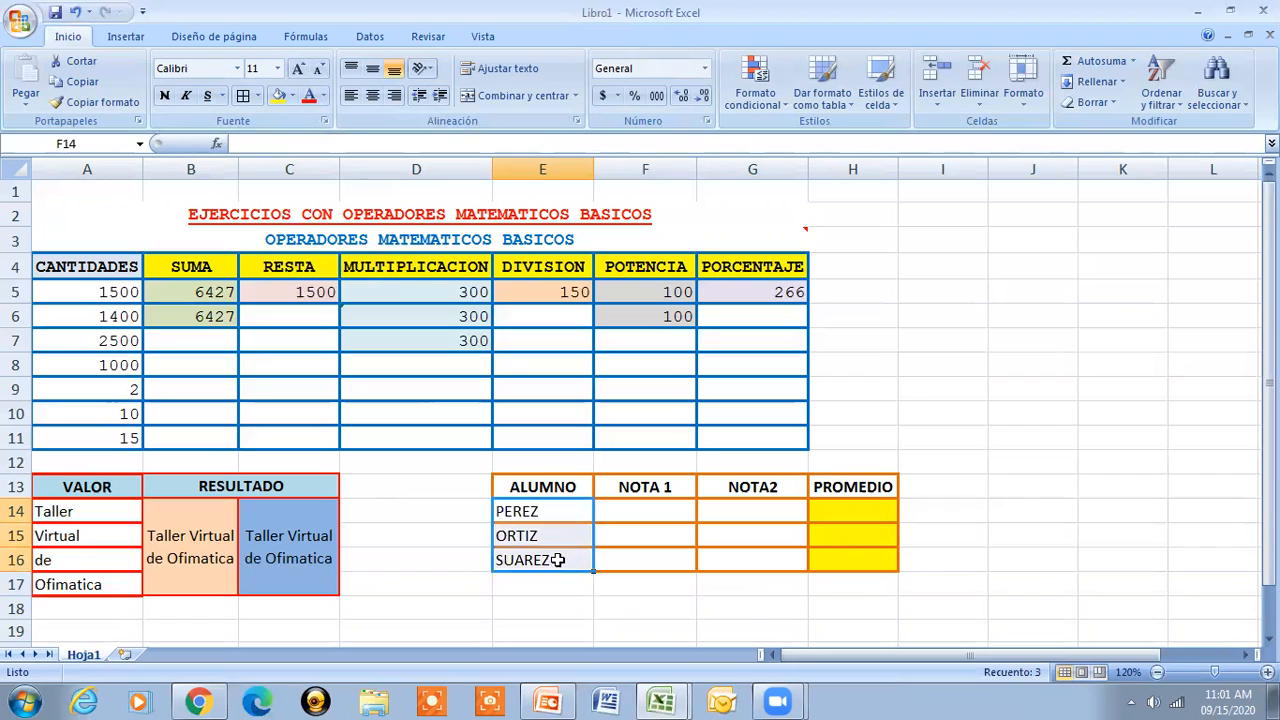
click(350, 99)
click(379, 76)
- Align the empty NOTA 1, NOTA2 and PROMEDIO cells to the right and centre them vertically
click(654, 510)
drag(730, 528, 810, 540)
click(395, 96)
click(372, 68)
click(670, 510)
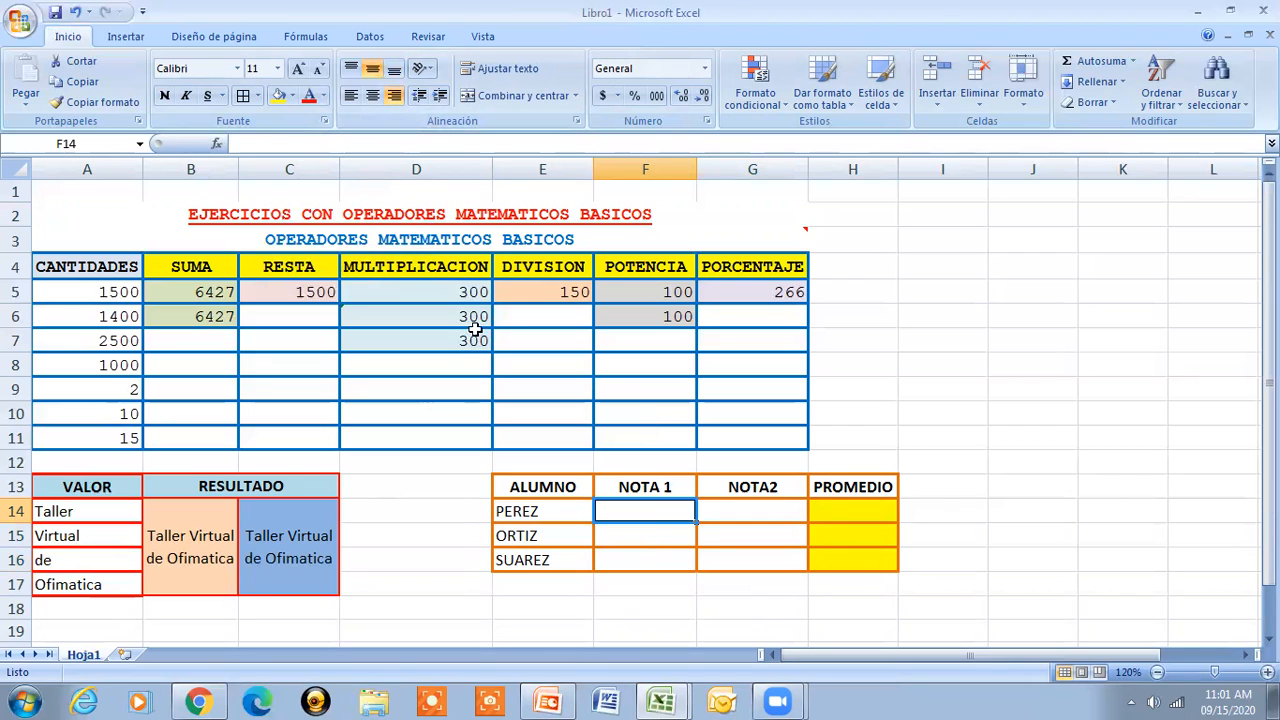
- Change the font of the VALOR and RESULTADO table A13:C17 to Courier New and widen column B to fit its text
click(250, 213)
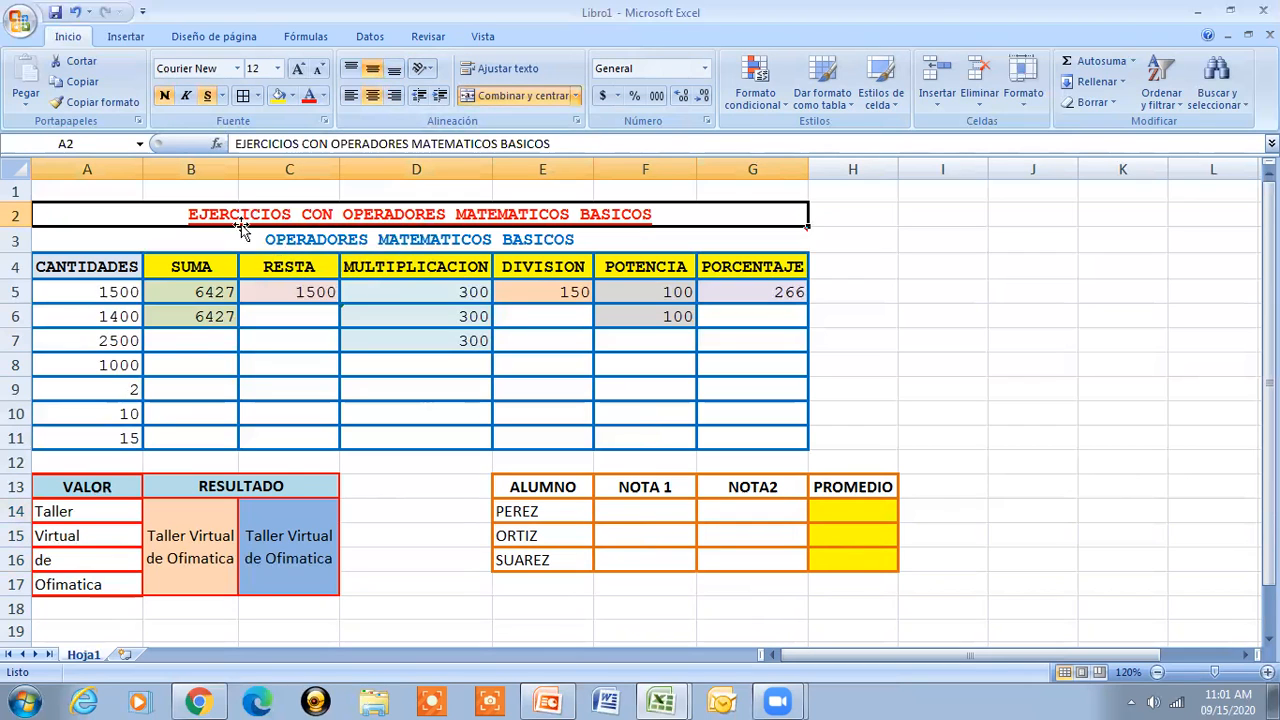
click(66, 490)
drag(150, 494, 300, 585)
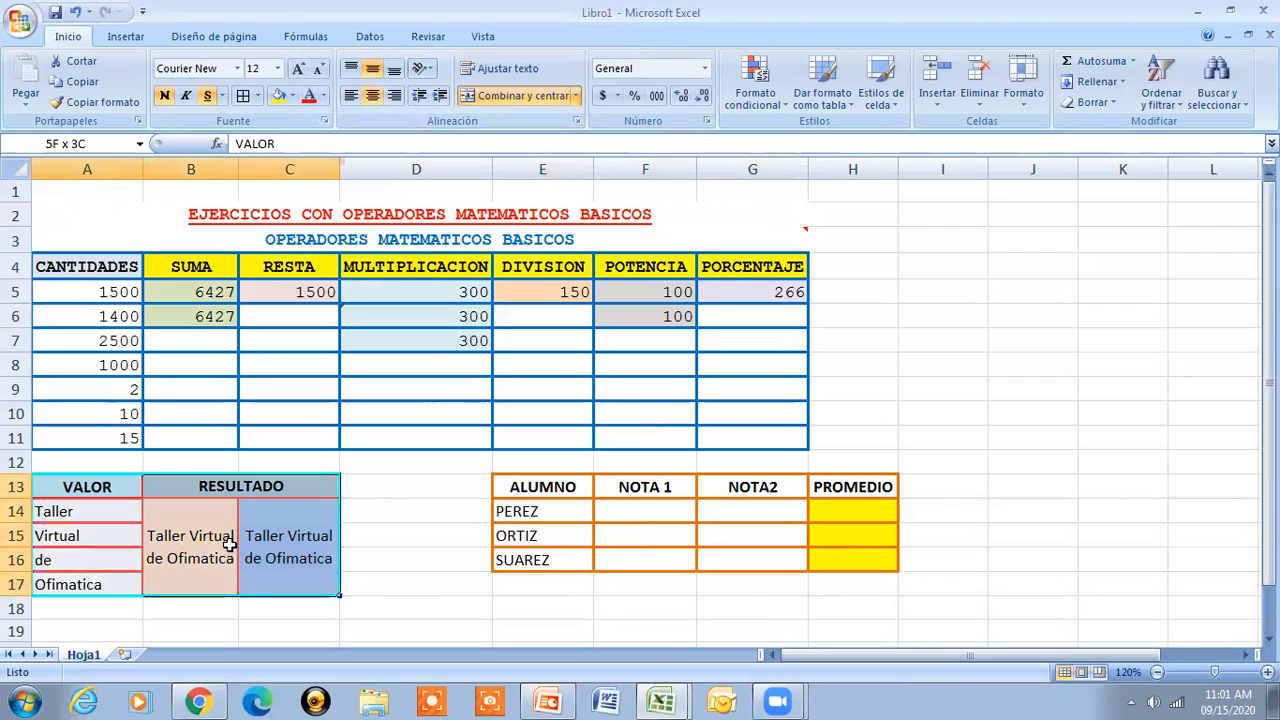
click(238, 68)
drag(409, 114, 413, 208)
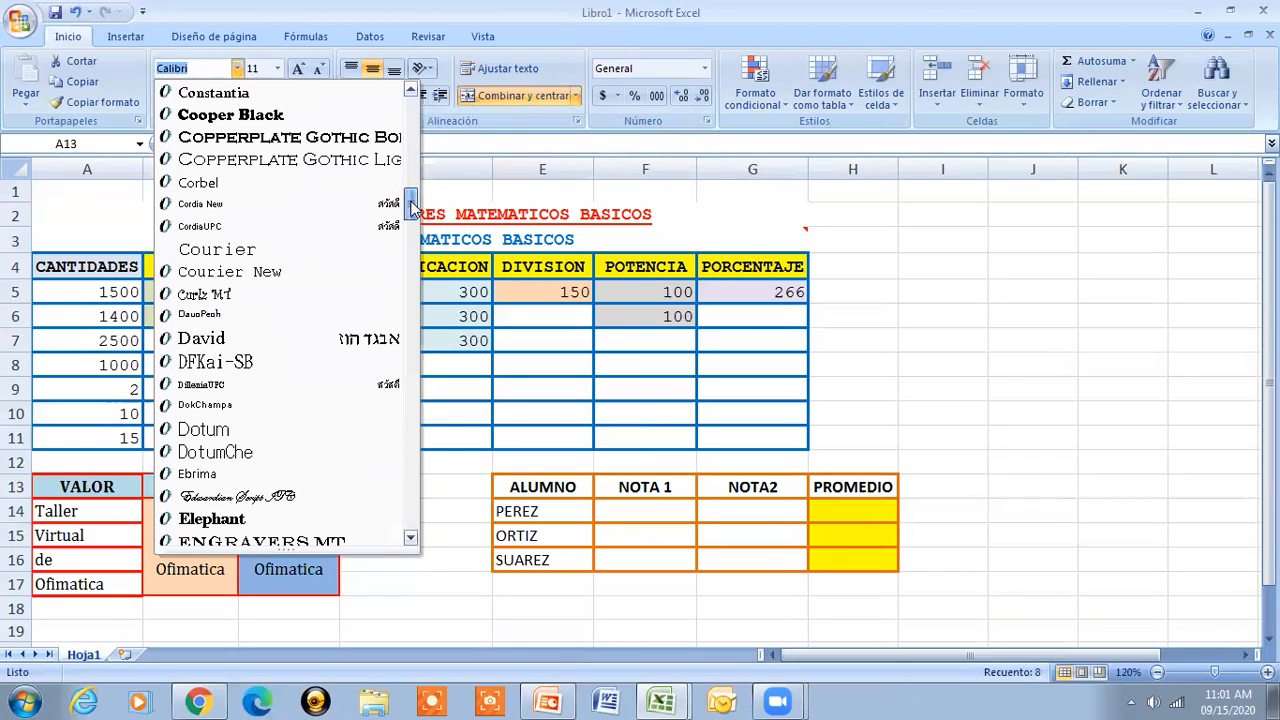
click(226, 271)
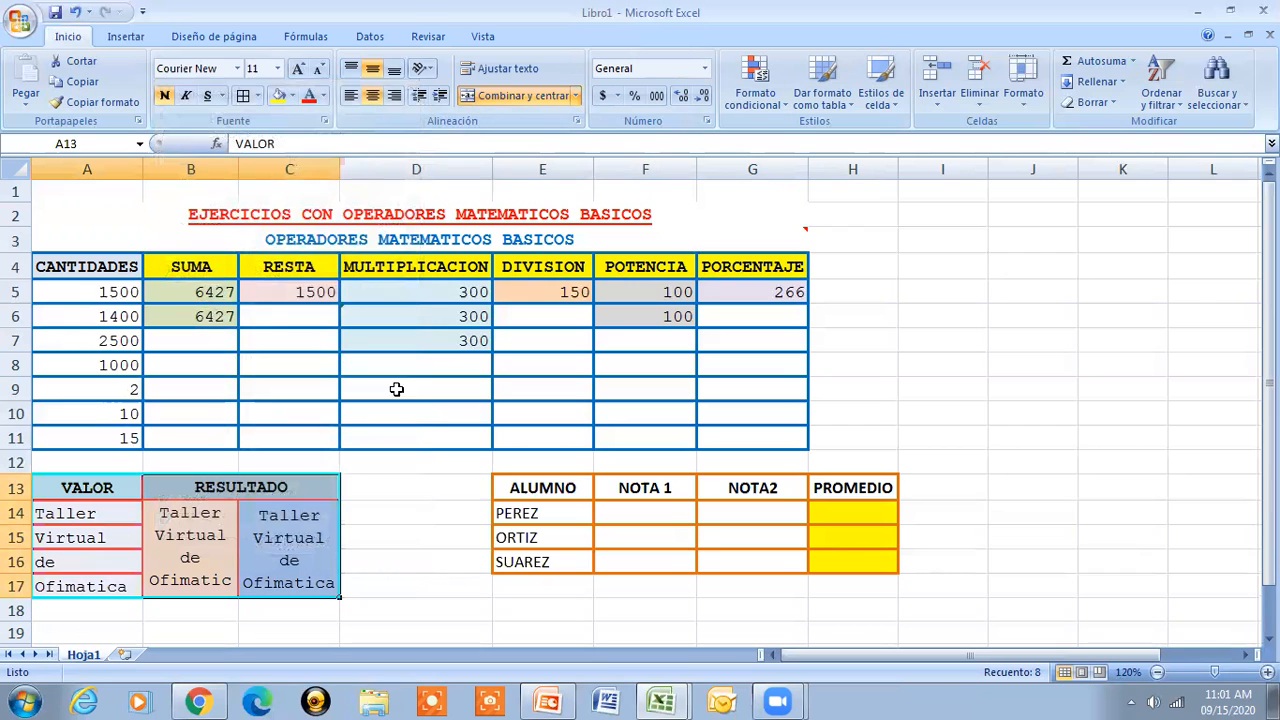
double_click(238, 157)
drag(433, 171, 248, 169)
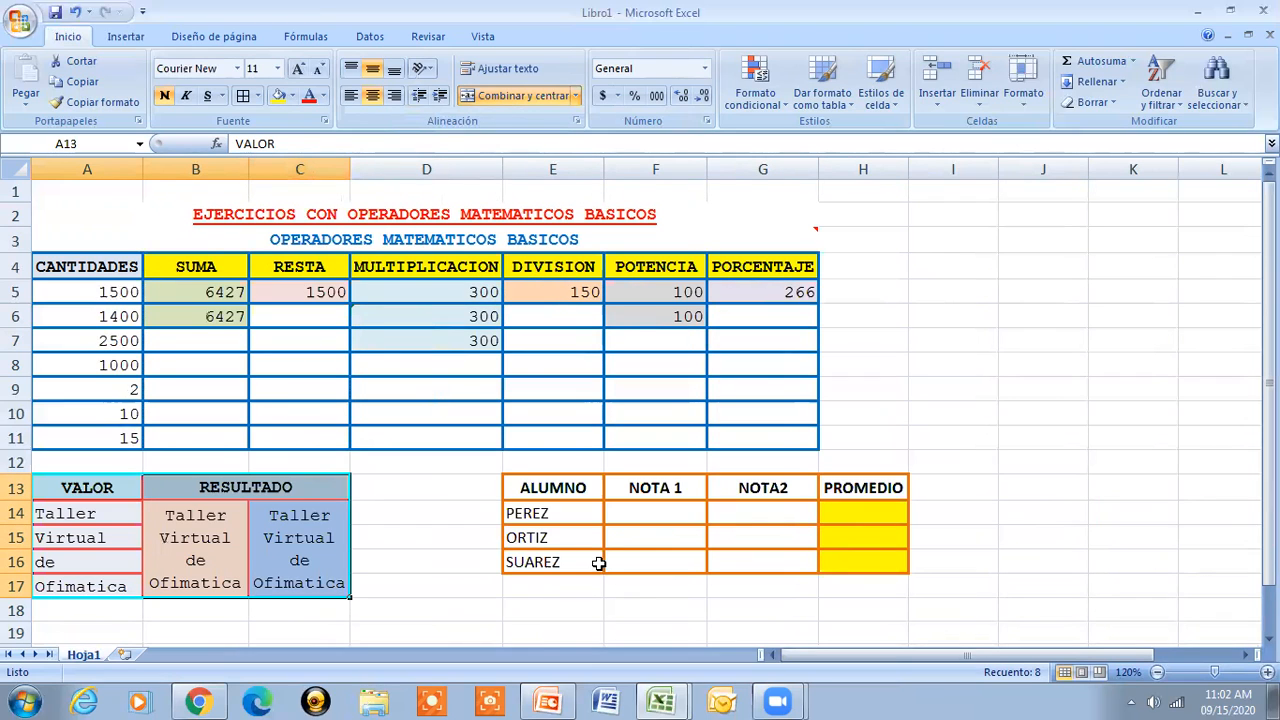
- Change the font of the whole grades table E13:H16 to Courier New
drag(535, 497, 900, 568)
click(237, 68)
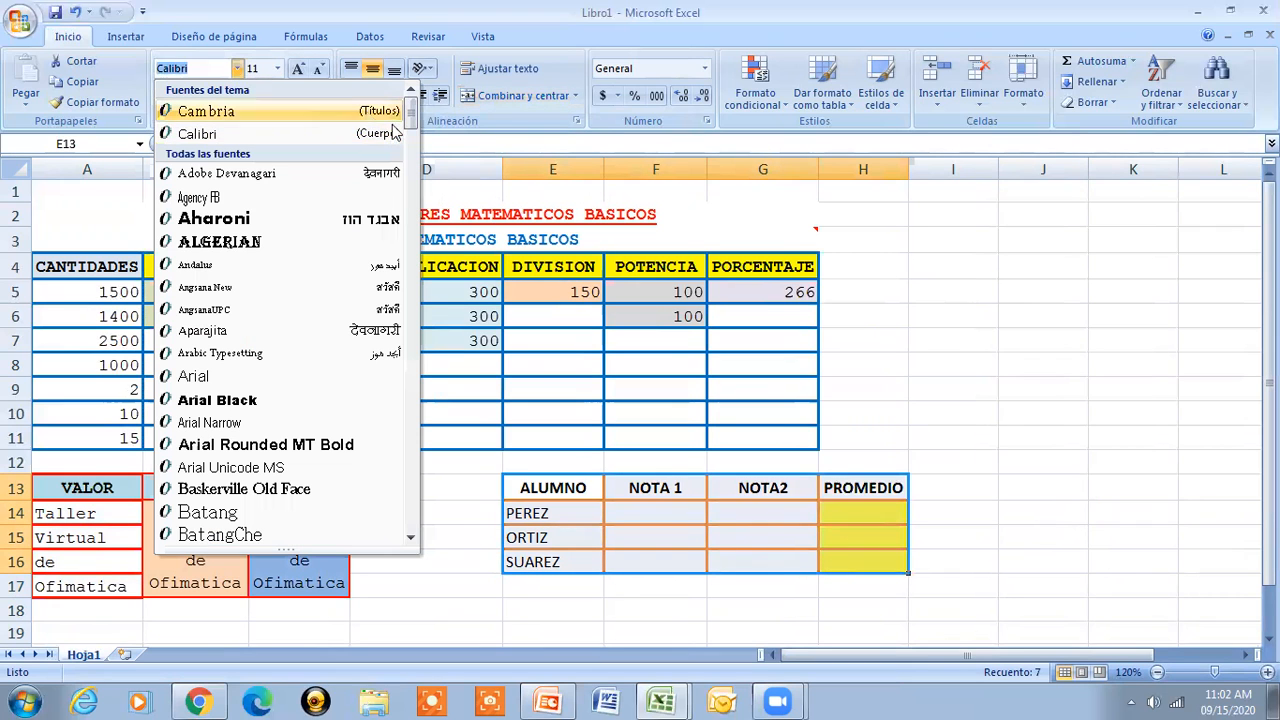
drag(410, 112, 413, 196)
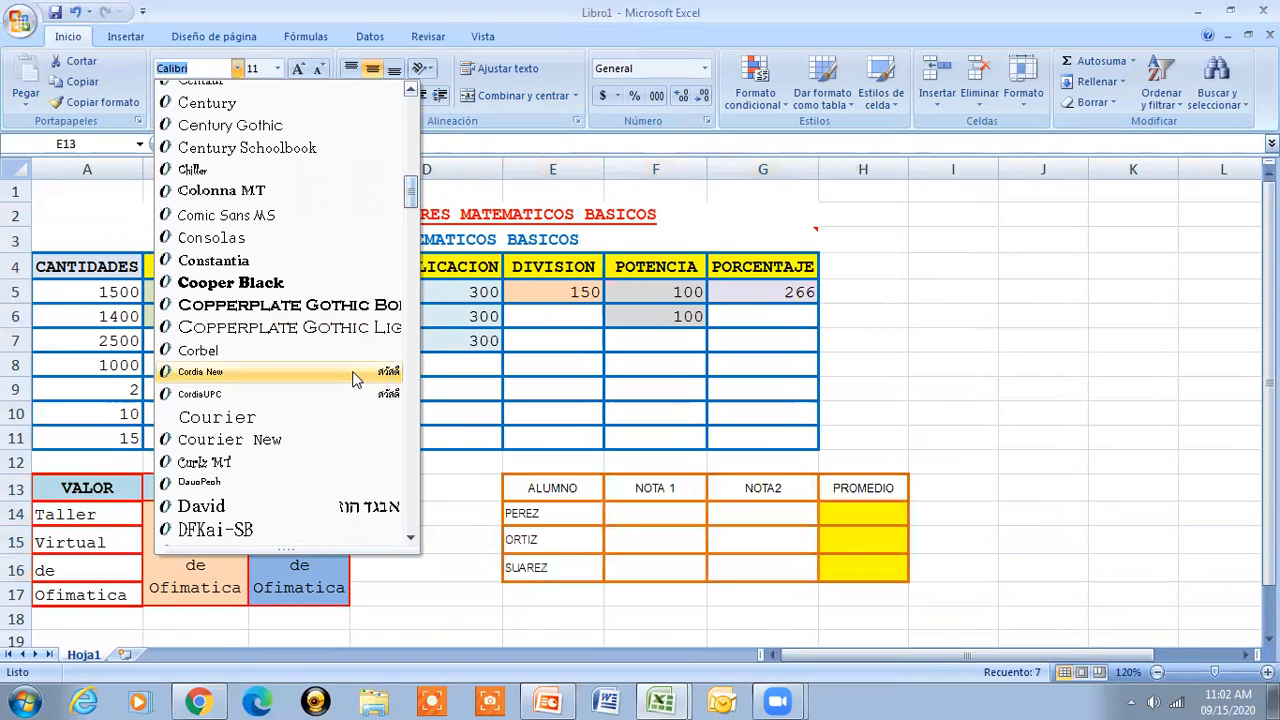
click(323, 443)
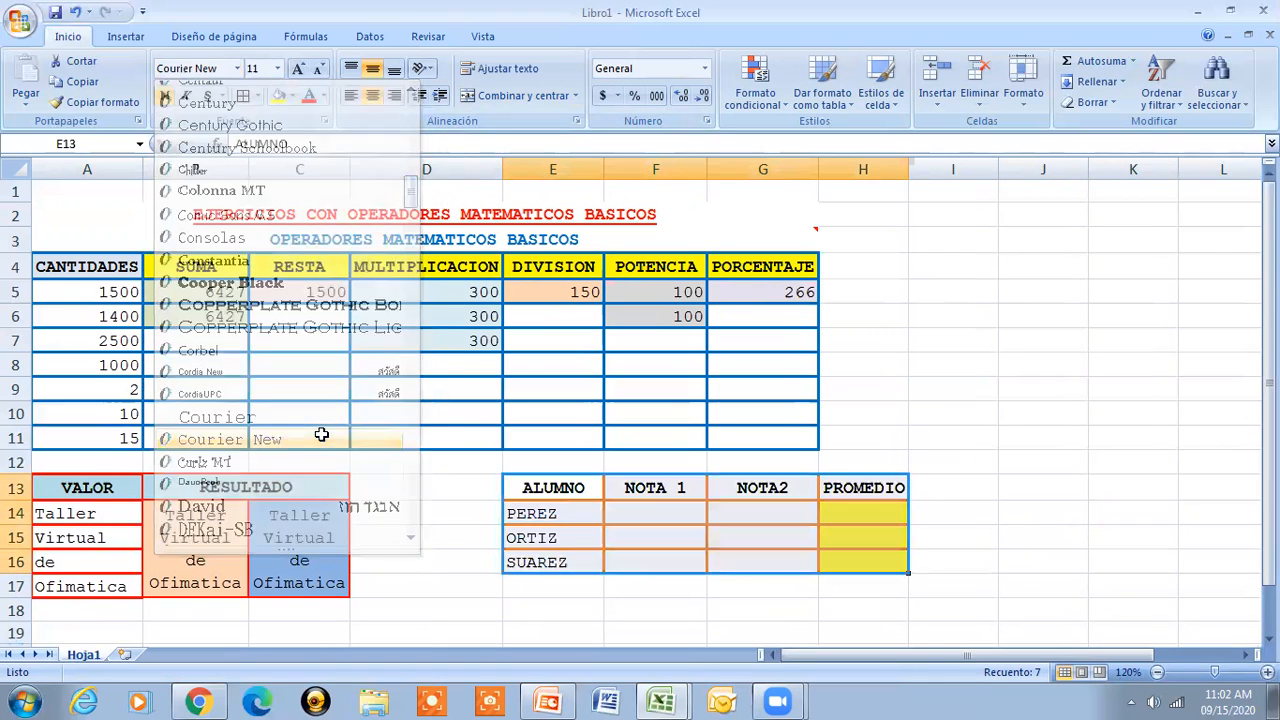
- Enter the NOTA 1 and NOTA2 grades for the first two students: 13 and 14 in row 14, 15 and 17 in row 15
click(613, 514)
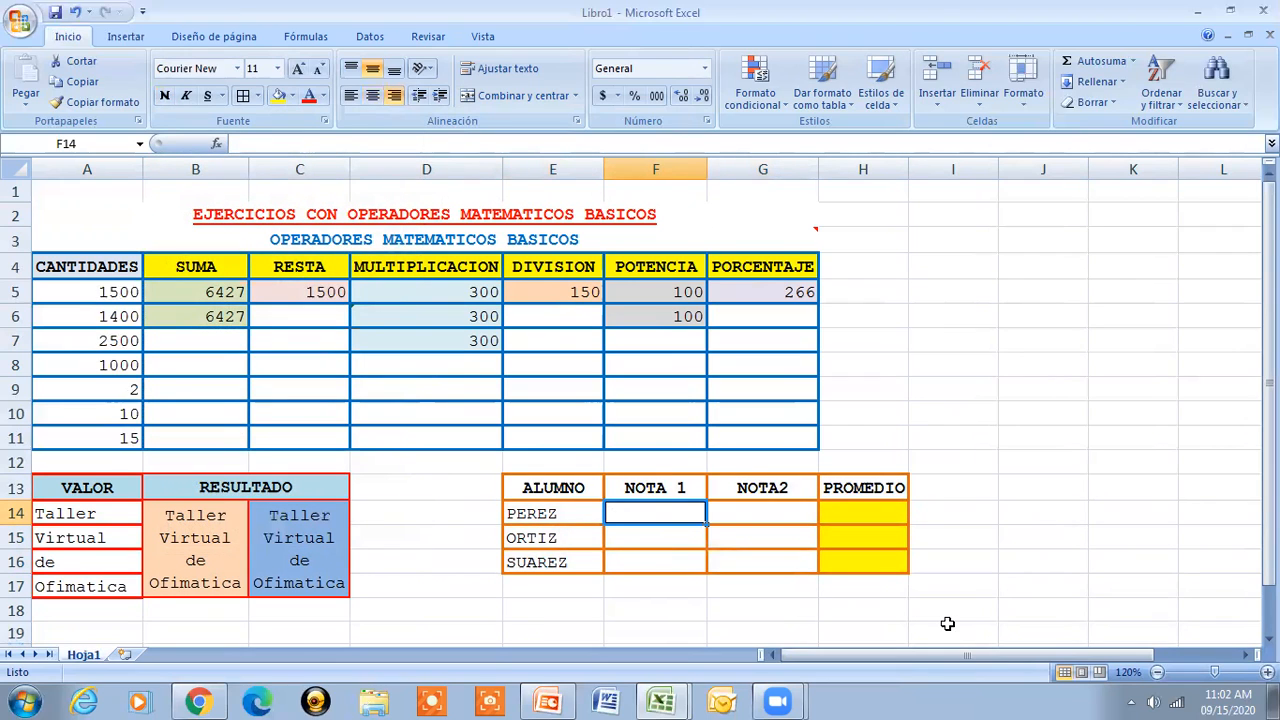
text(13)
key(Tab)
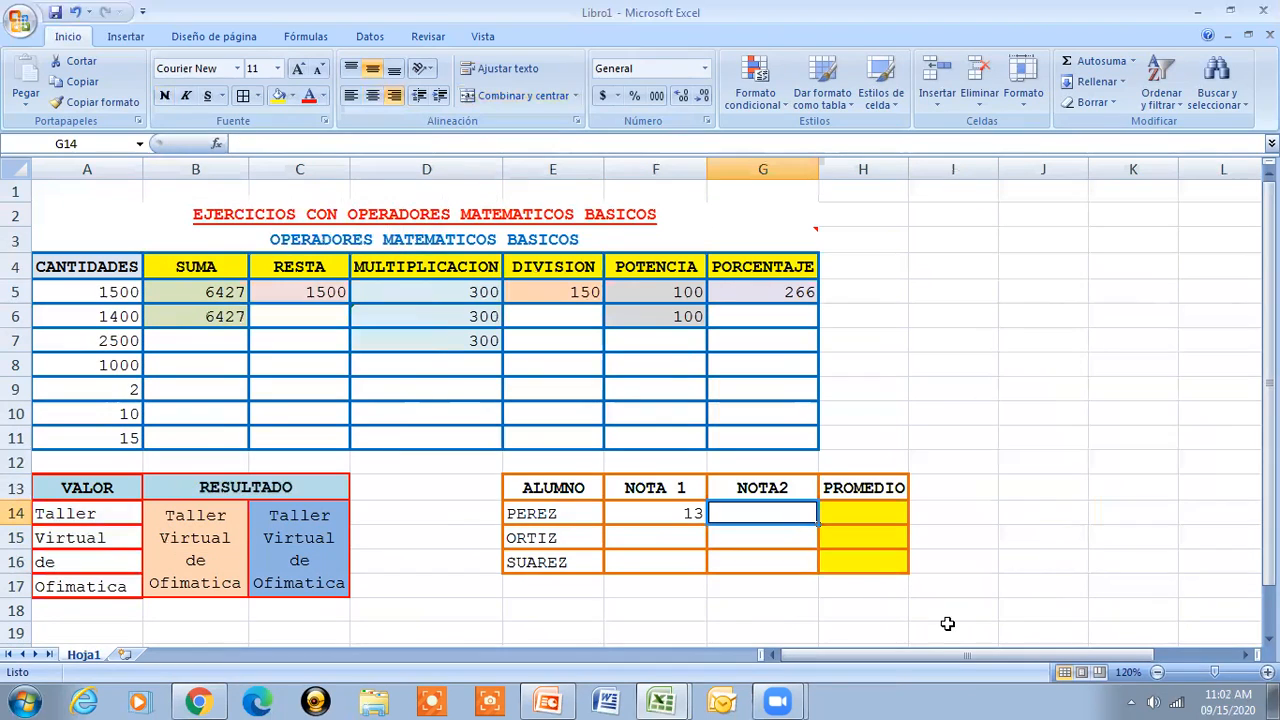
text(14)
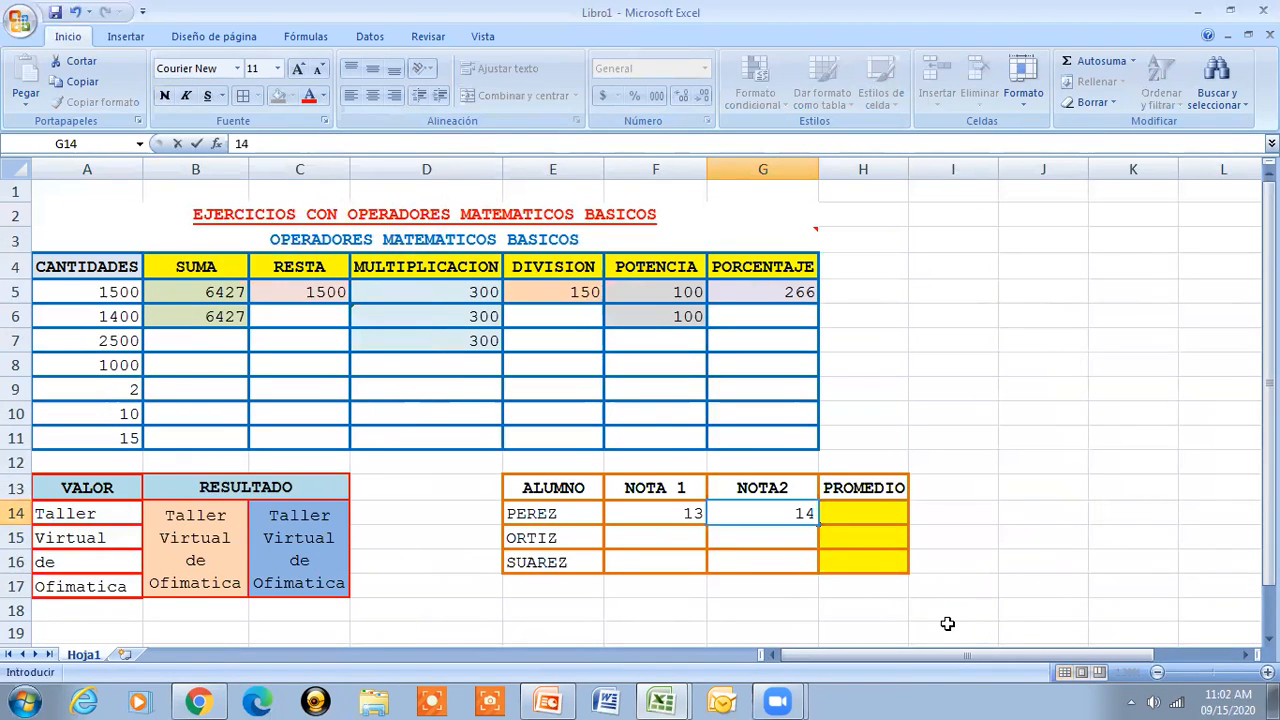
key(Return)
key(Left)
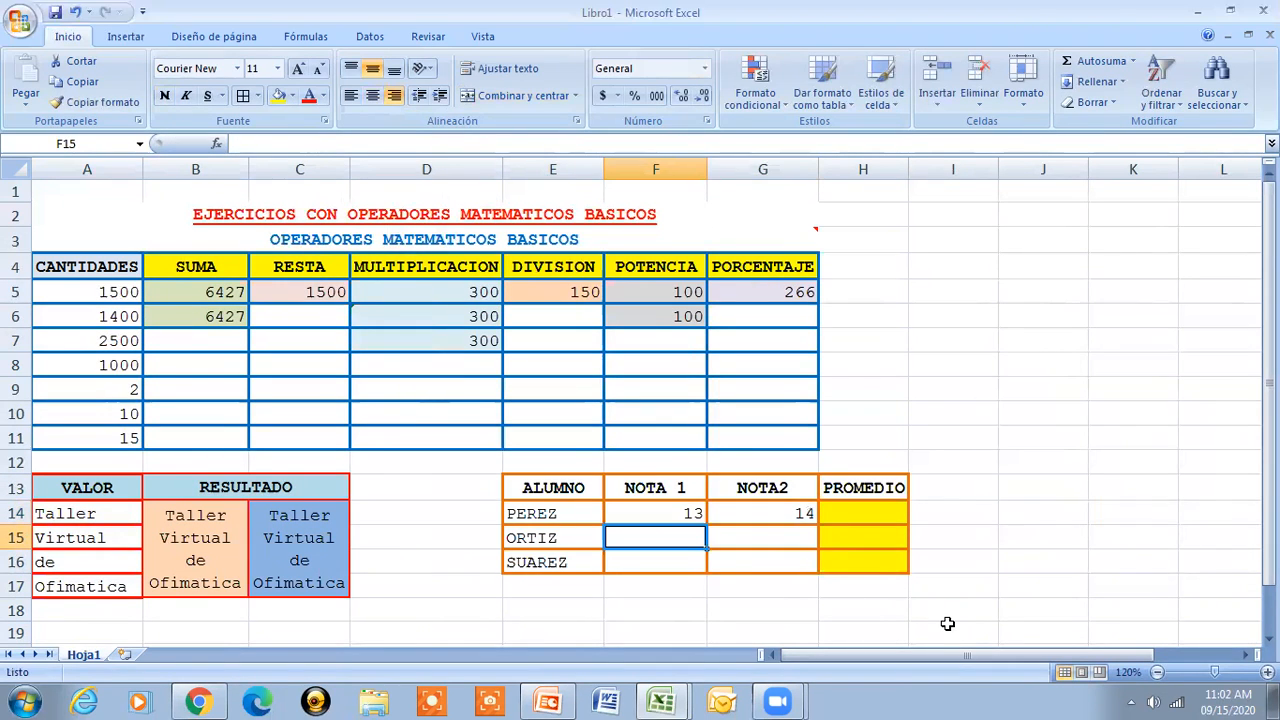
text(15)
key(Tab)
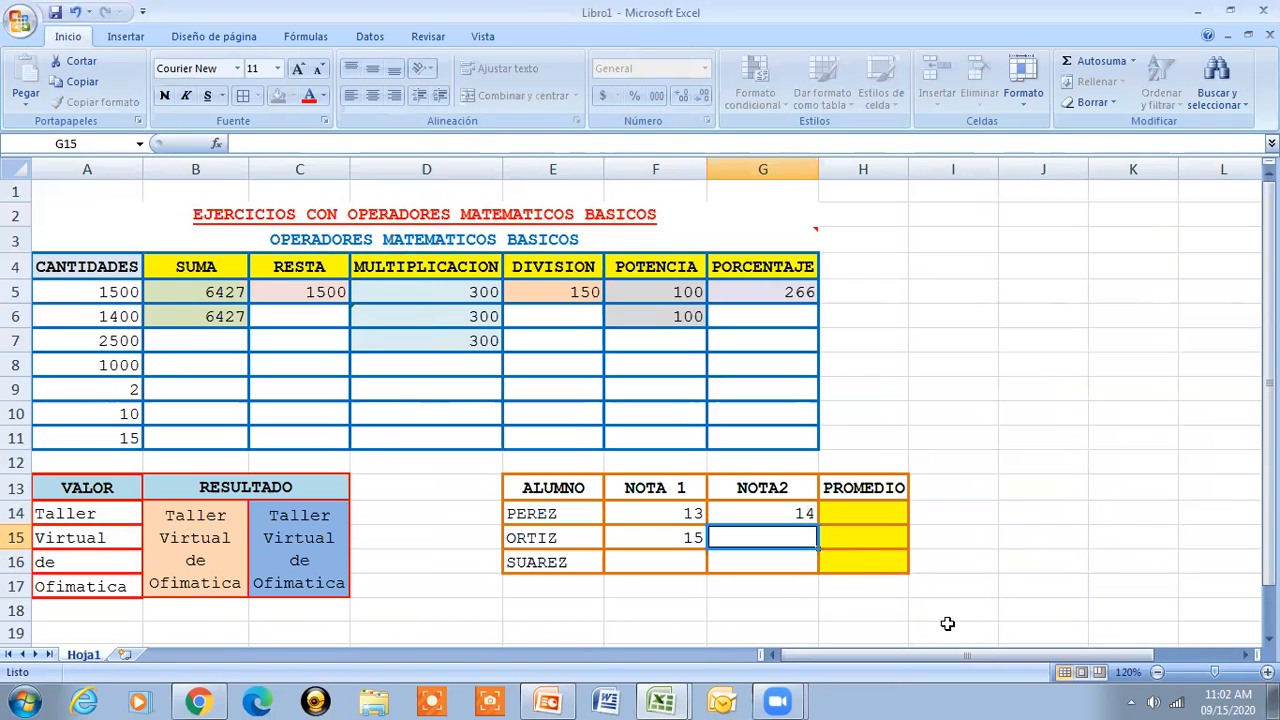
text(17)
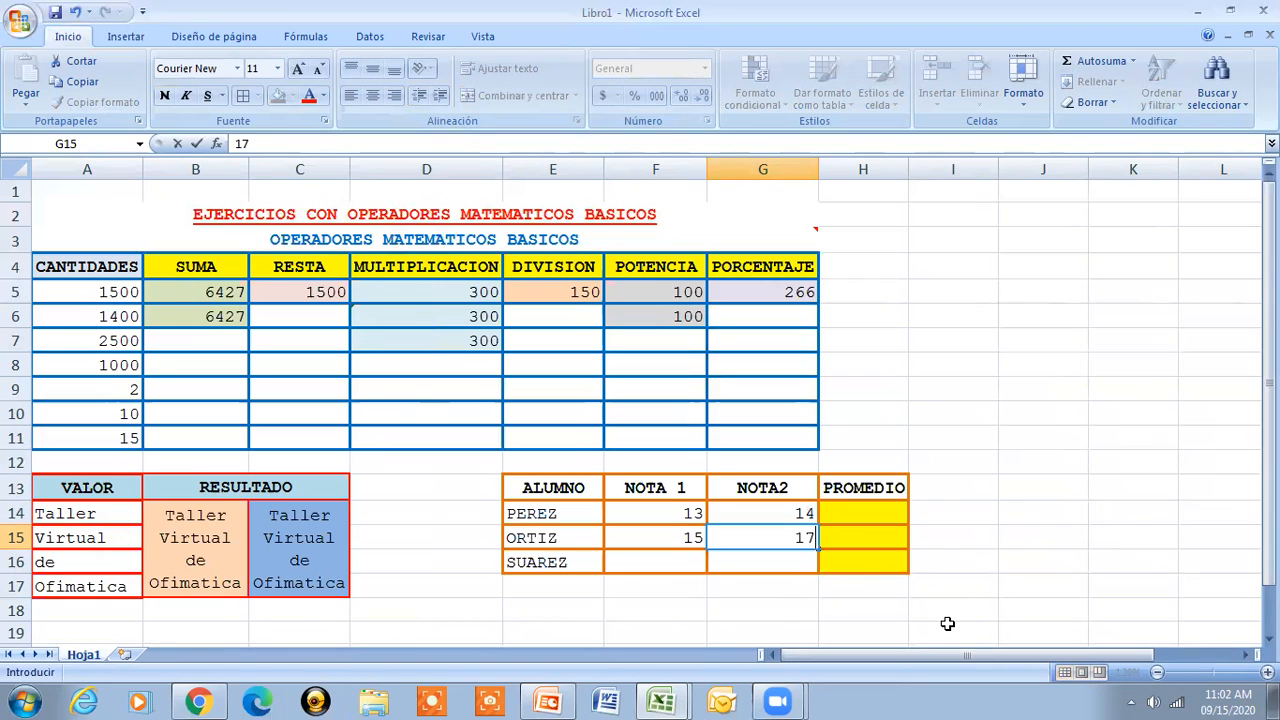
key(Return)
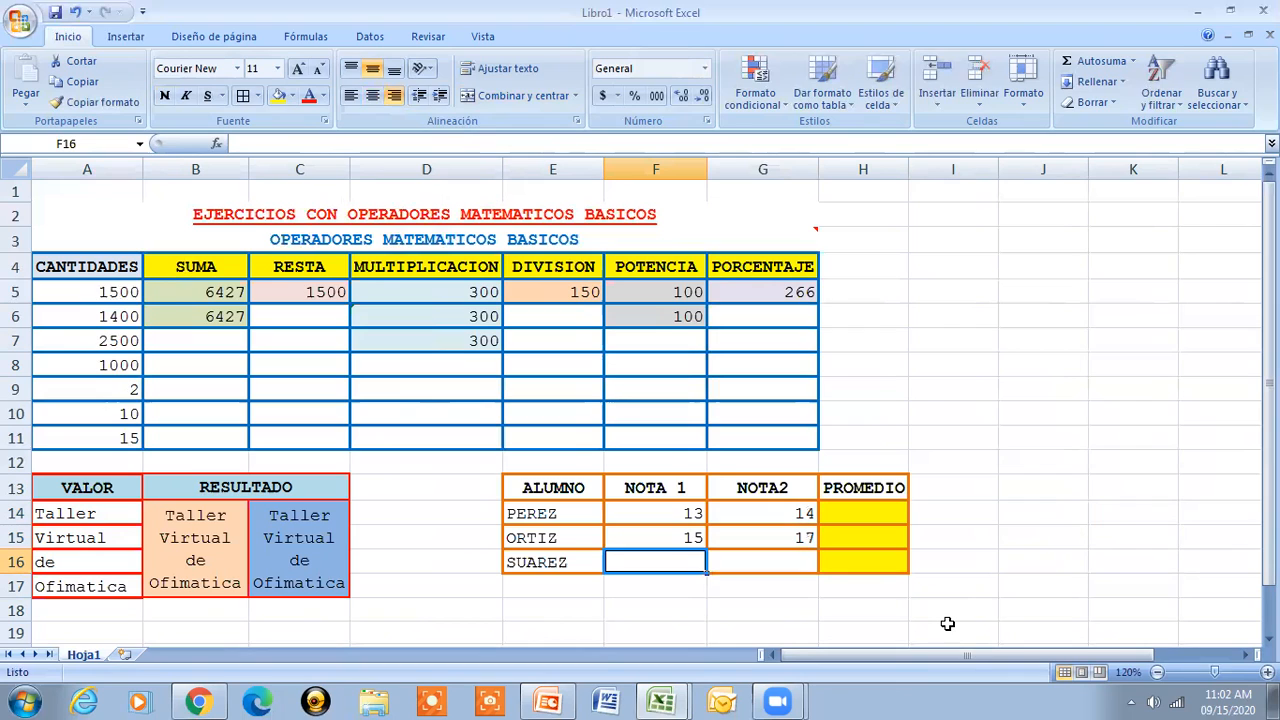
- Enter 11 and 10 as the third student's grades in row 16, and correct the NOTA 1 grade in F16 to 10
text(1)
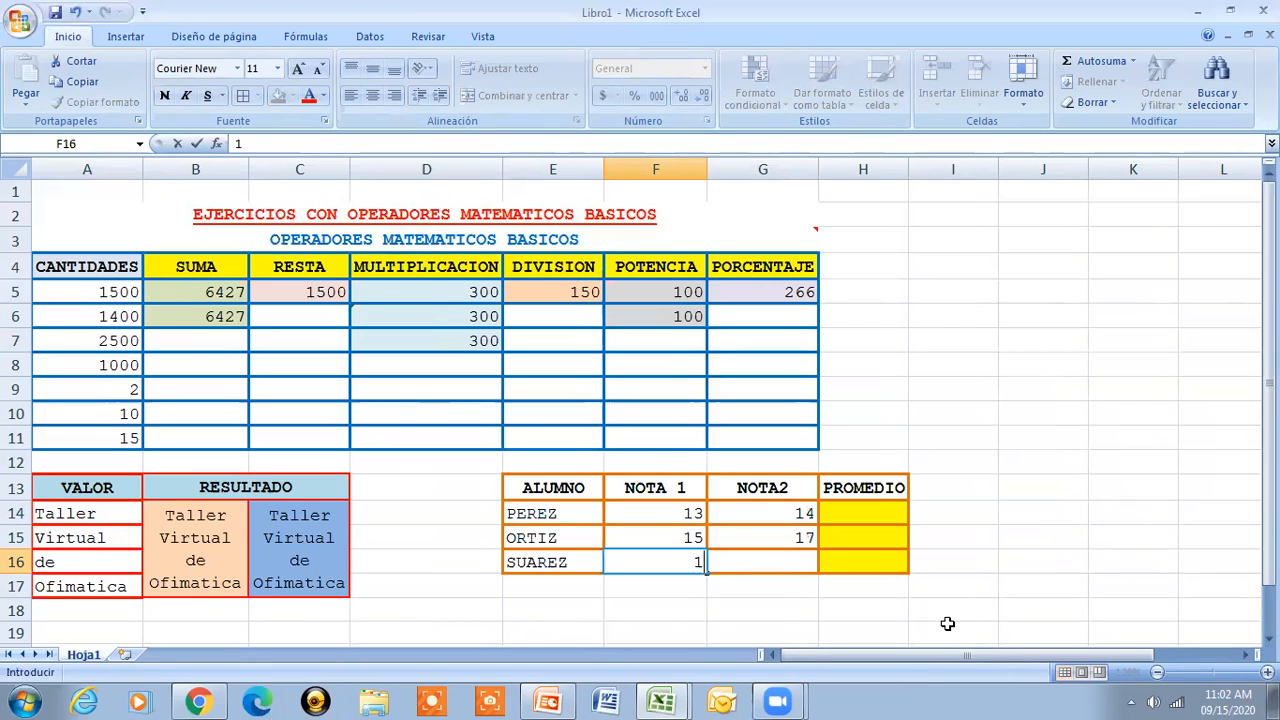
text(1)
key(Tab)
text(10)
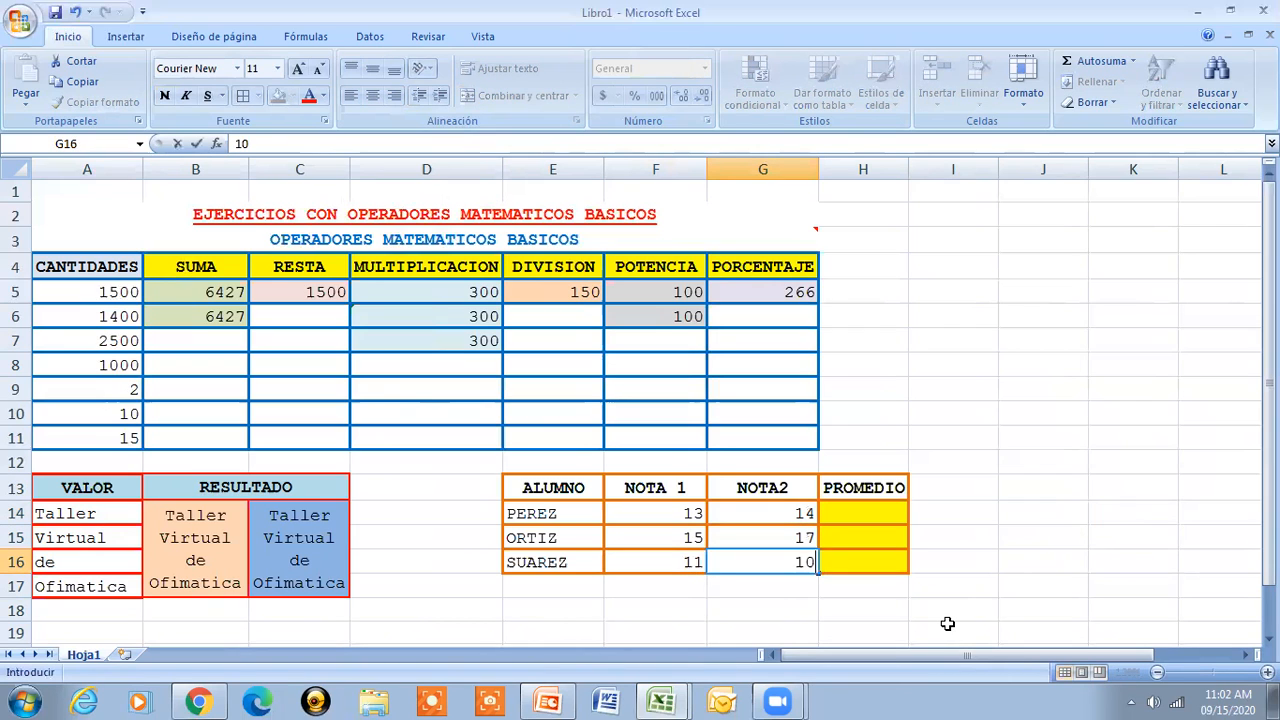
click(666, 564)
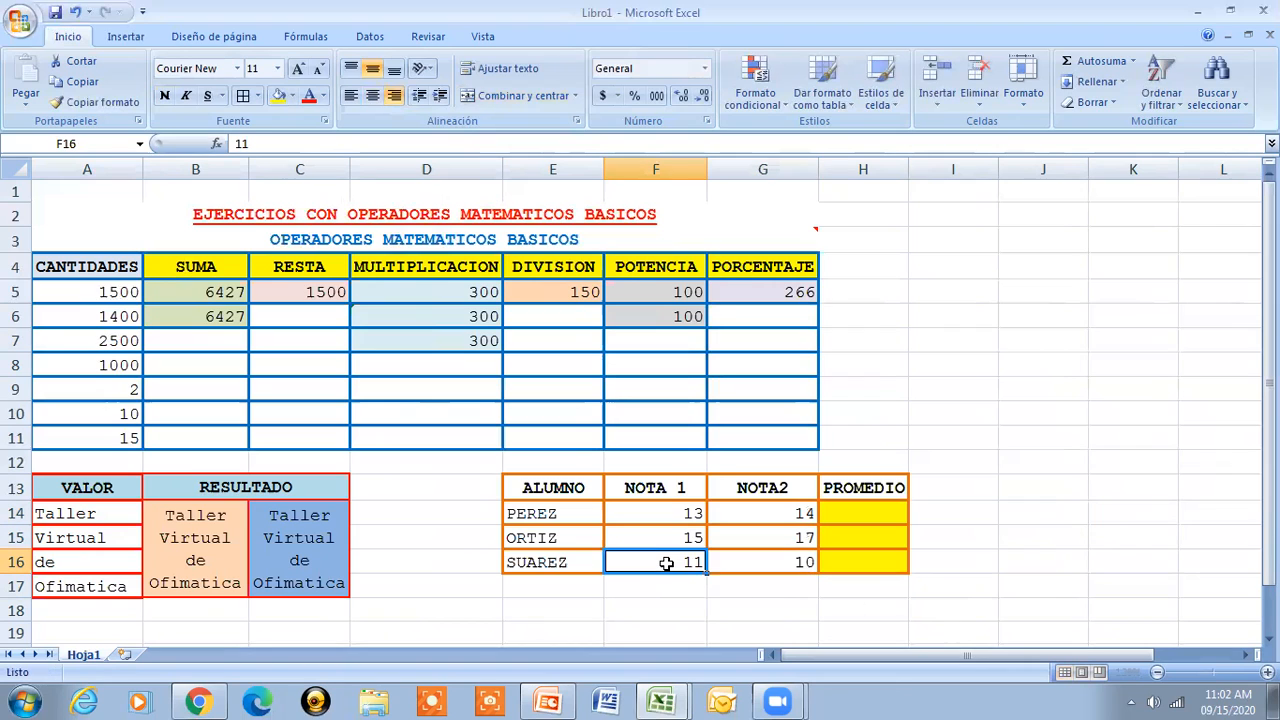
text(10)
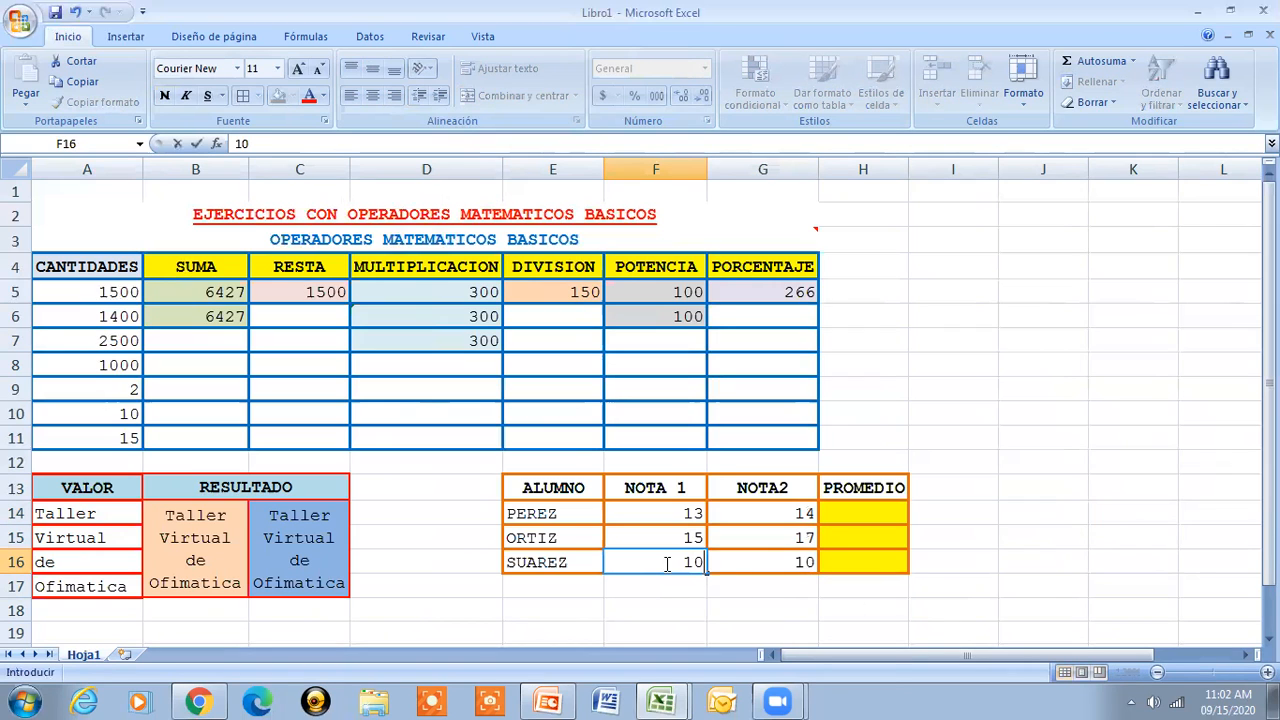
- Widen column H slightly so the PROMEDIO header has more room
click(885, 510)
drag(908, 162, 915, 162)
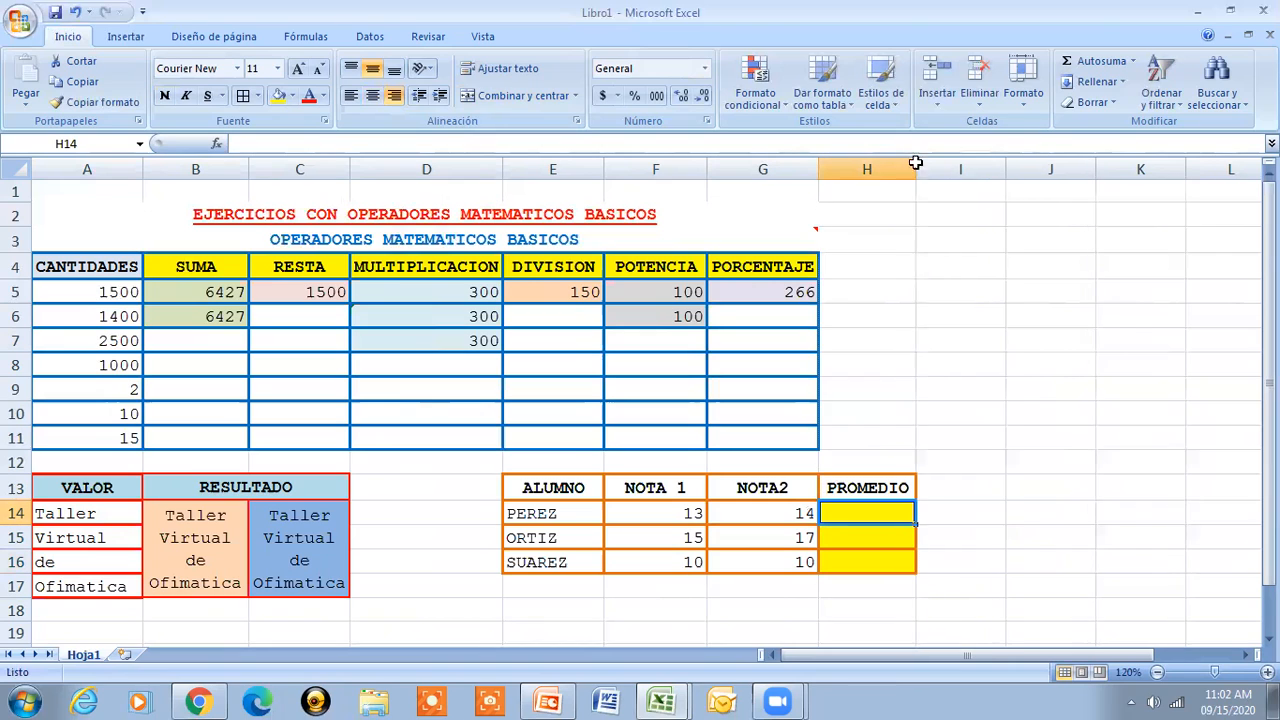
click(871, 484)
- Add an OBS header in I13 and apply all borders to the new column I13:I16
click(945, 490)
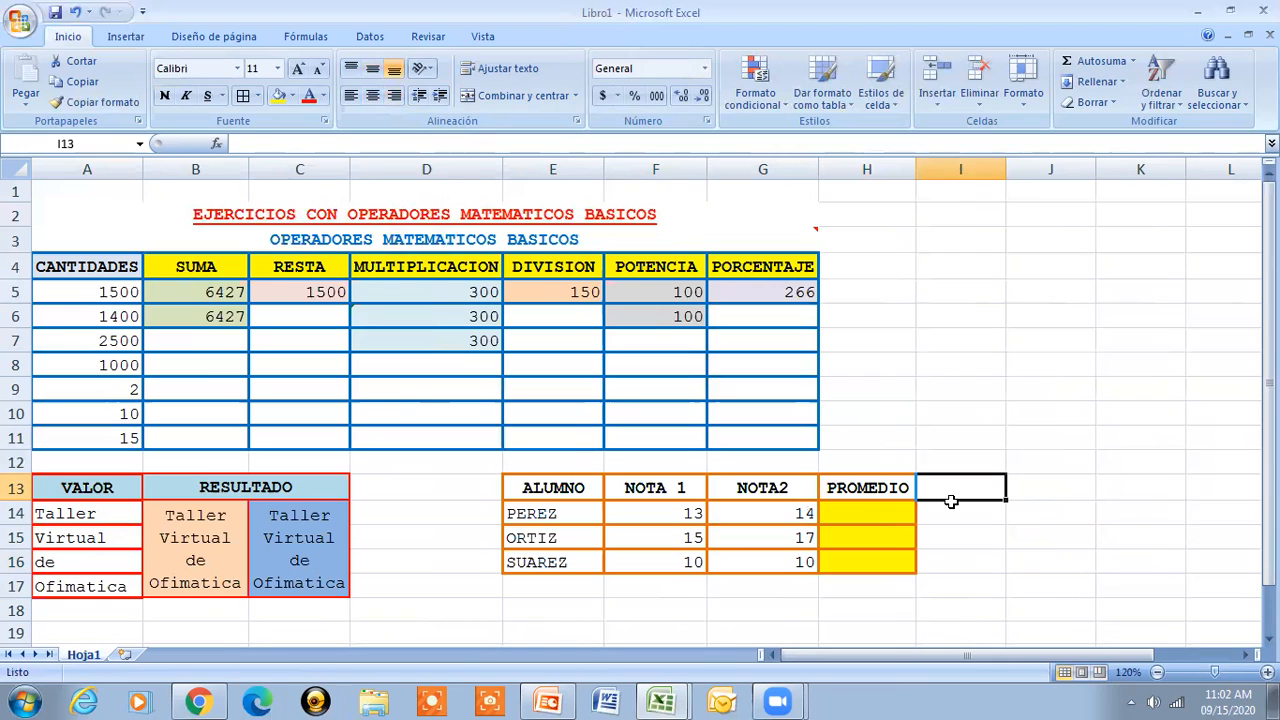
text(OBS)
key(Return)
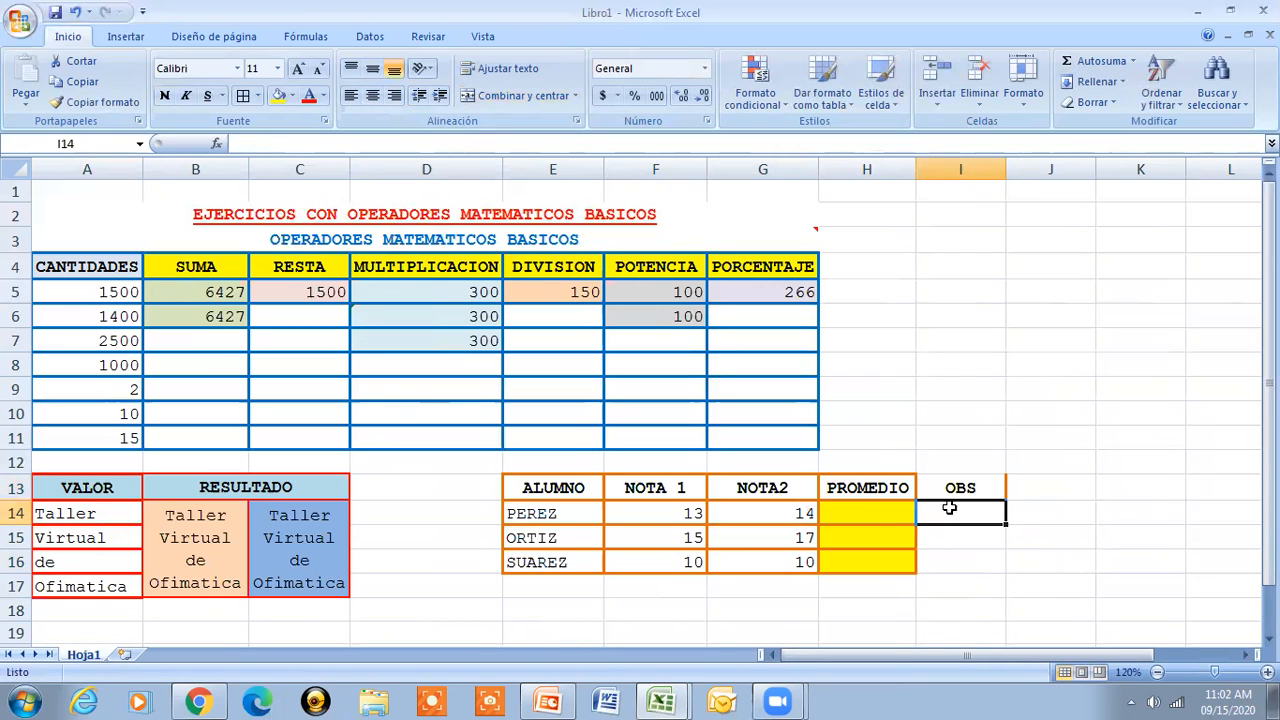
drag(950, 490, 958, 562)
click(244, 96)
- Fill the empty OBS cells I14:I16 with a light orange theme colour
click(970, 487)
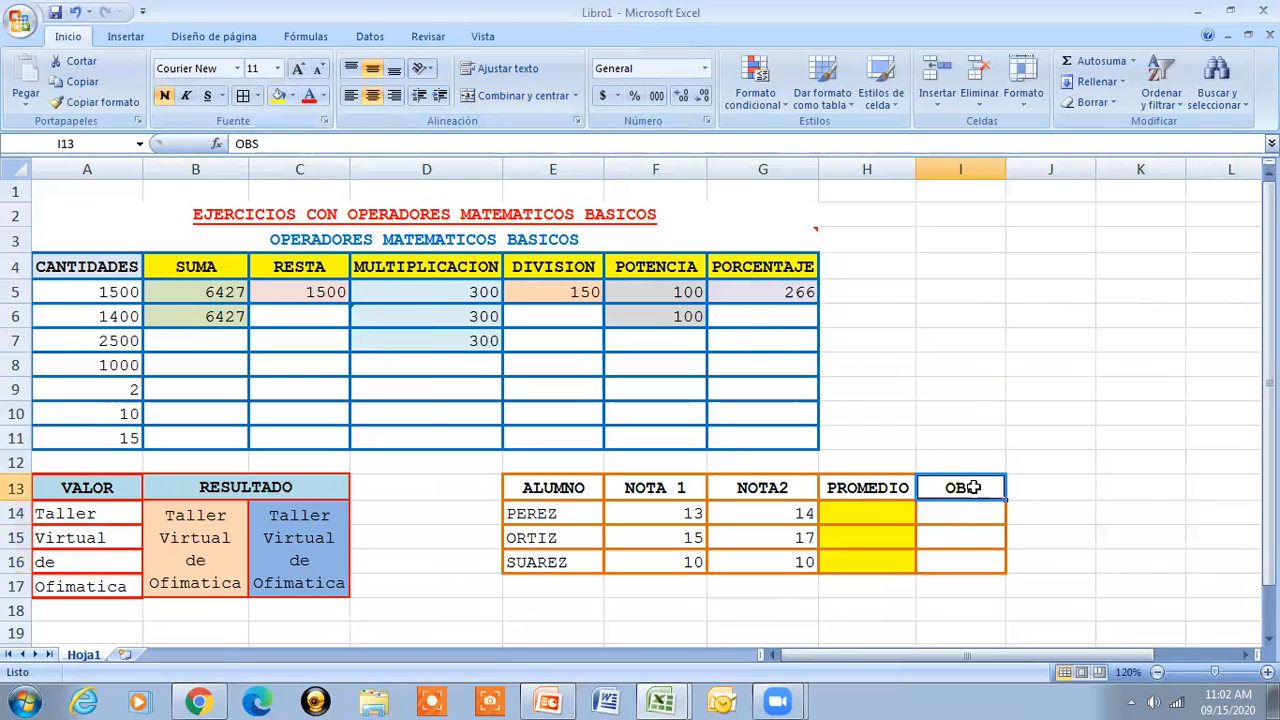
click(292, 96)
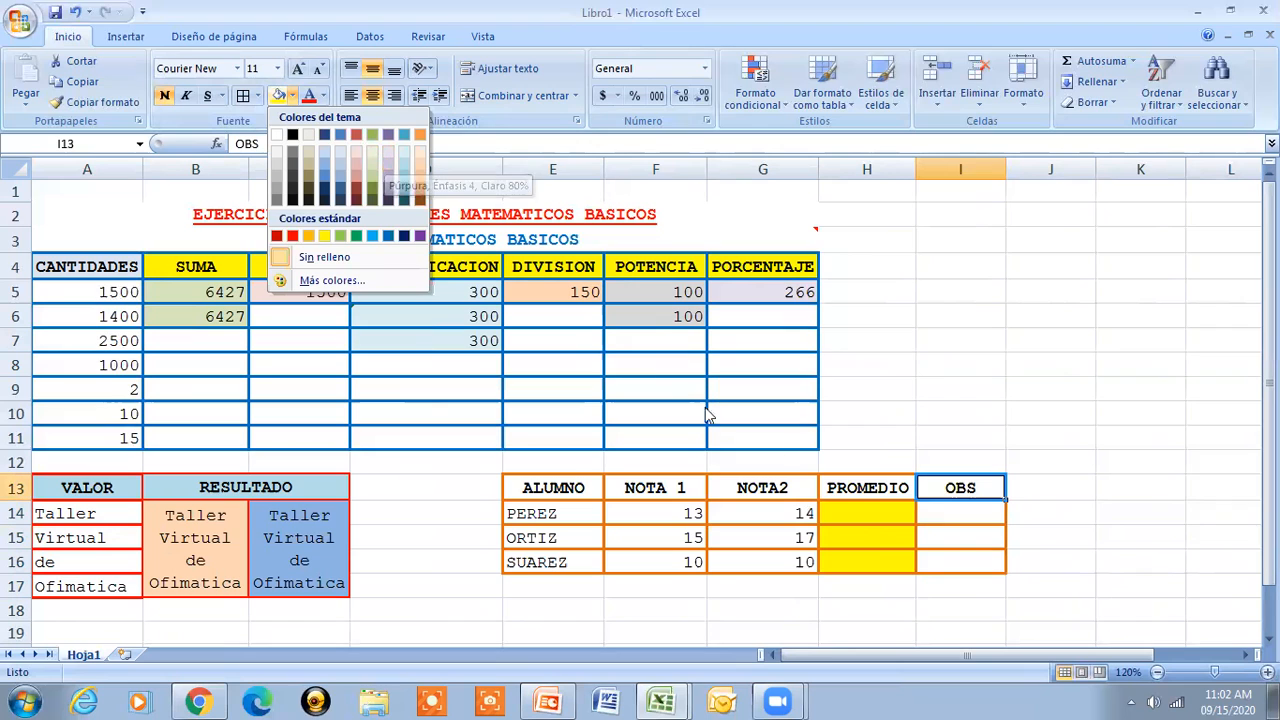
click(943, 515)
click(943, 515)
drag(943, 518, 943, 560)
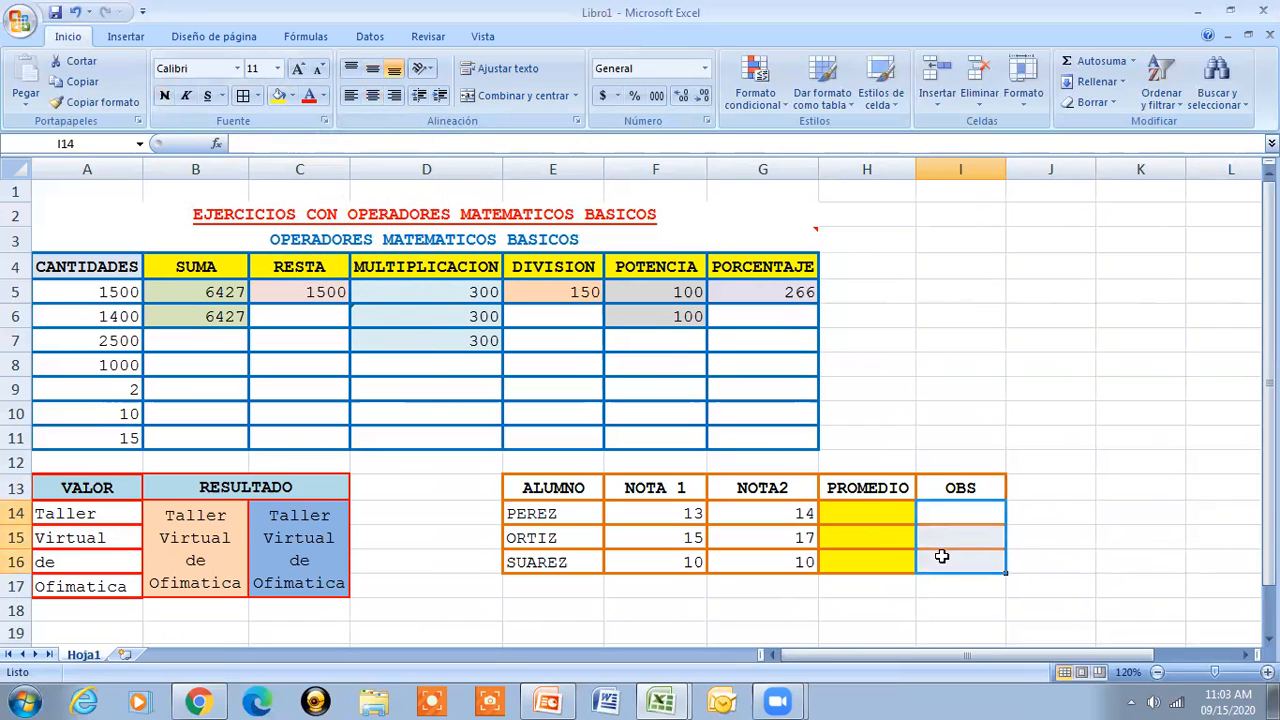
click(292, 95)
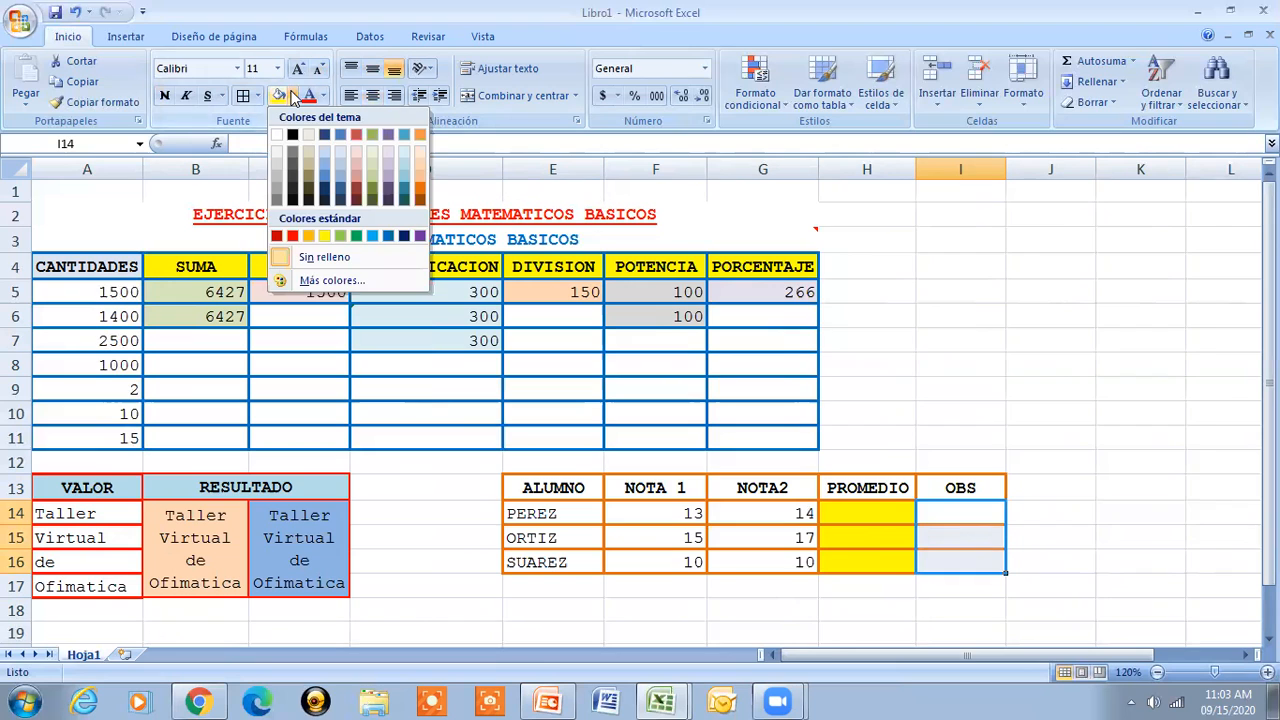
click(420, 157)
click(867, 517)
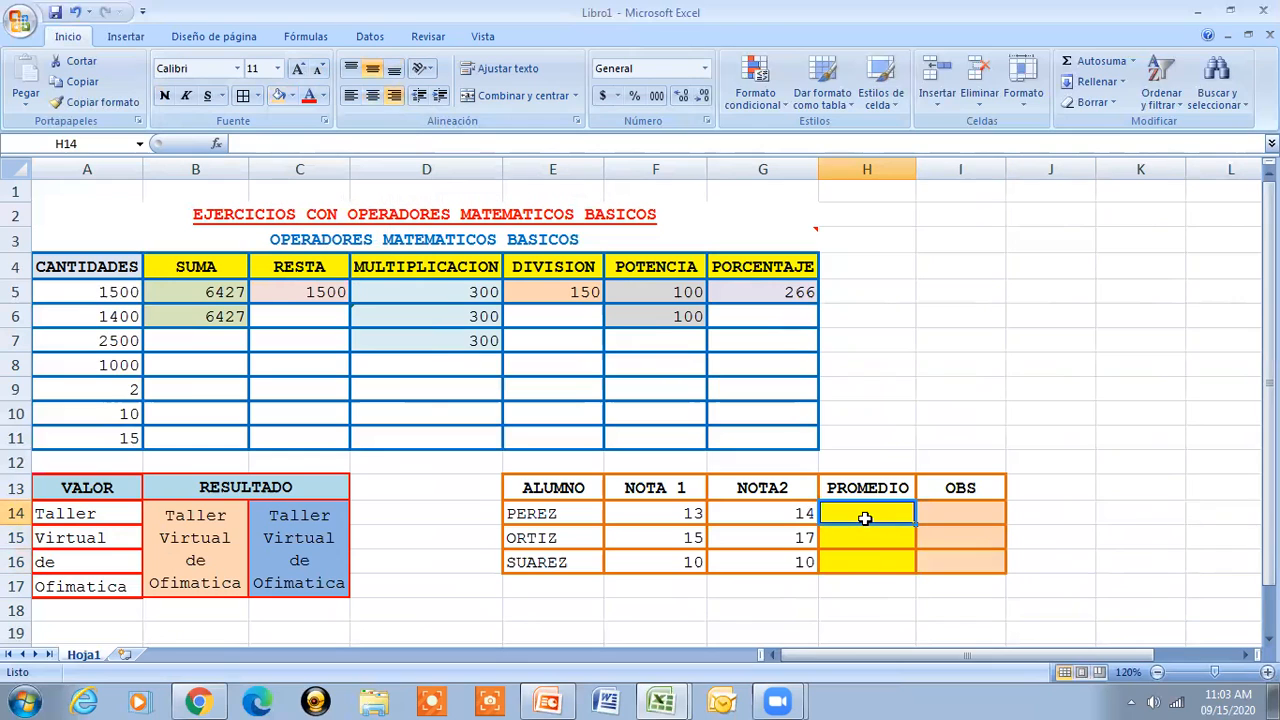
- Widen column I and extend the OBS header in I13 to OBSERVACION
click(993, 485)
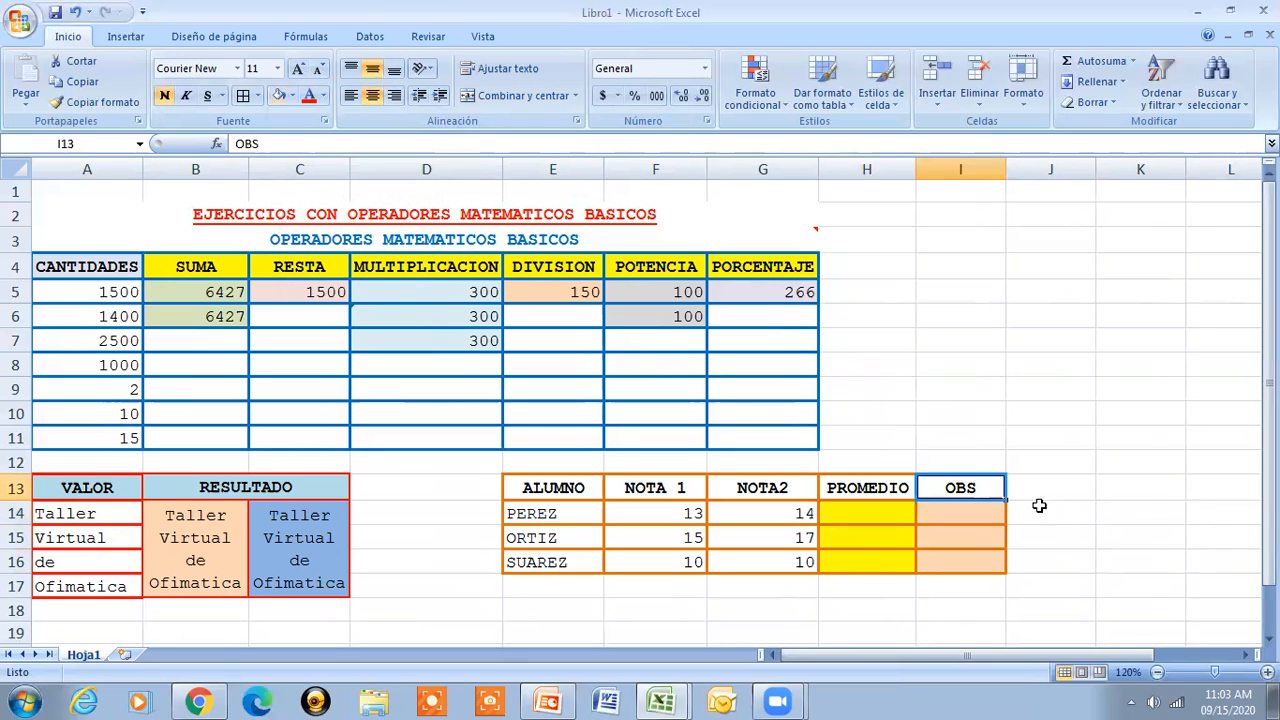
drag(1006, 168, 1068, 166)
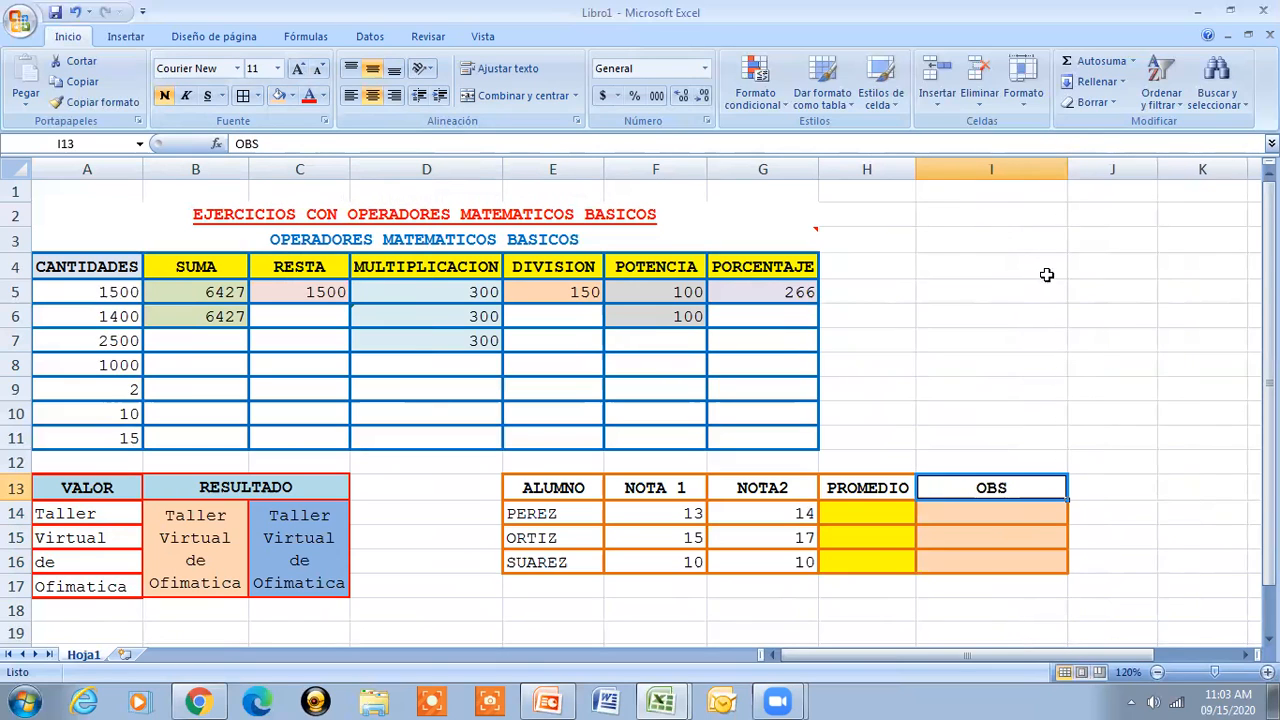
double_click(1013, 495)
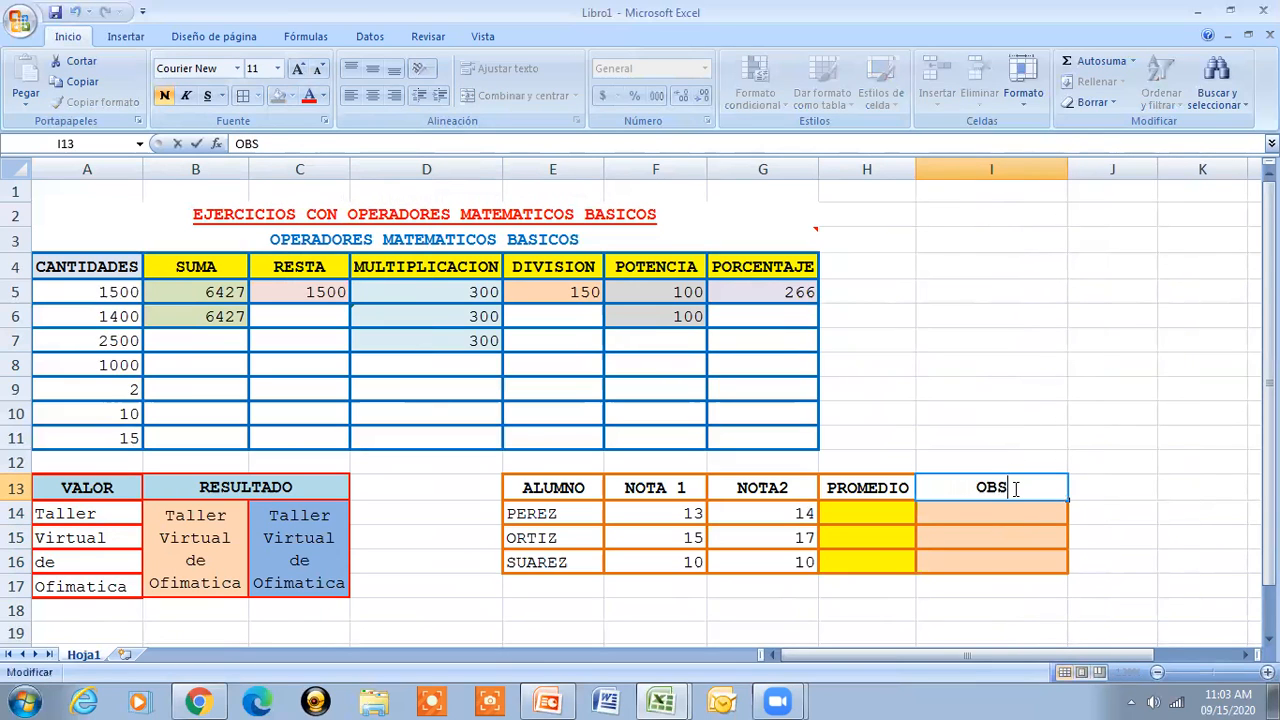
text(ERVACION)
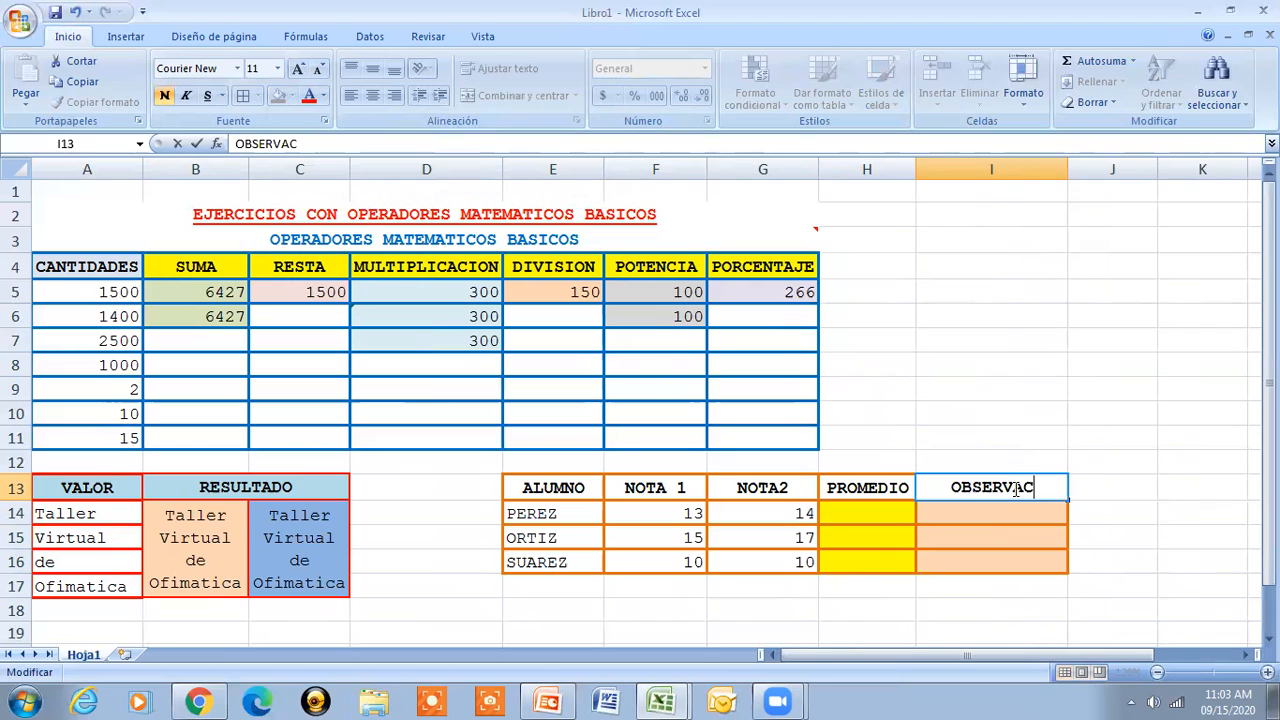
click(850, 508)
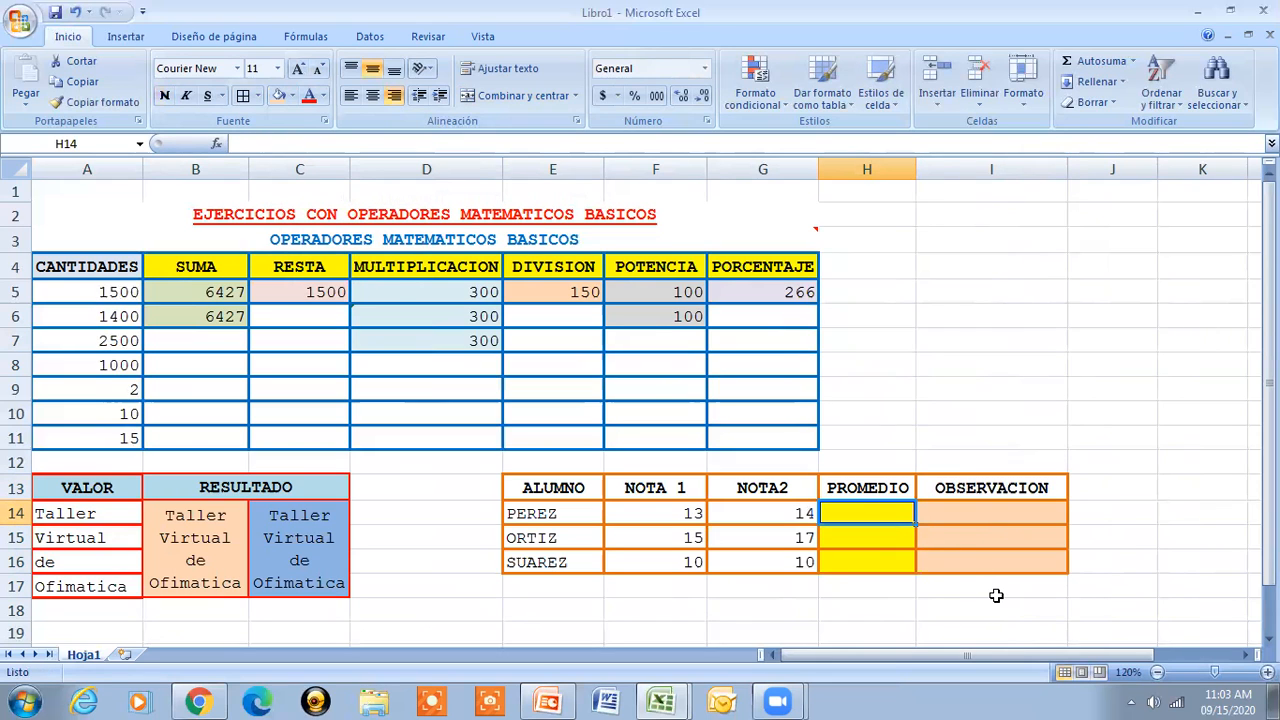
- Calculate the first student's average in H14 with the formula =(F14+G14)/2
click(565, 497)
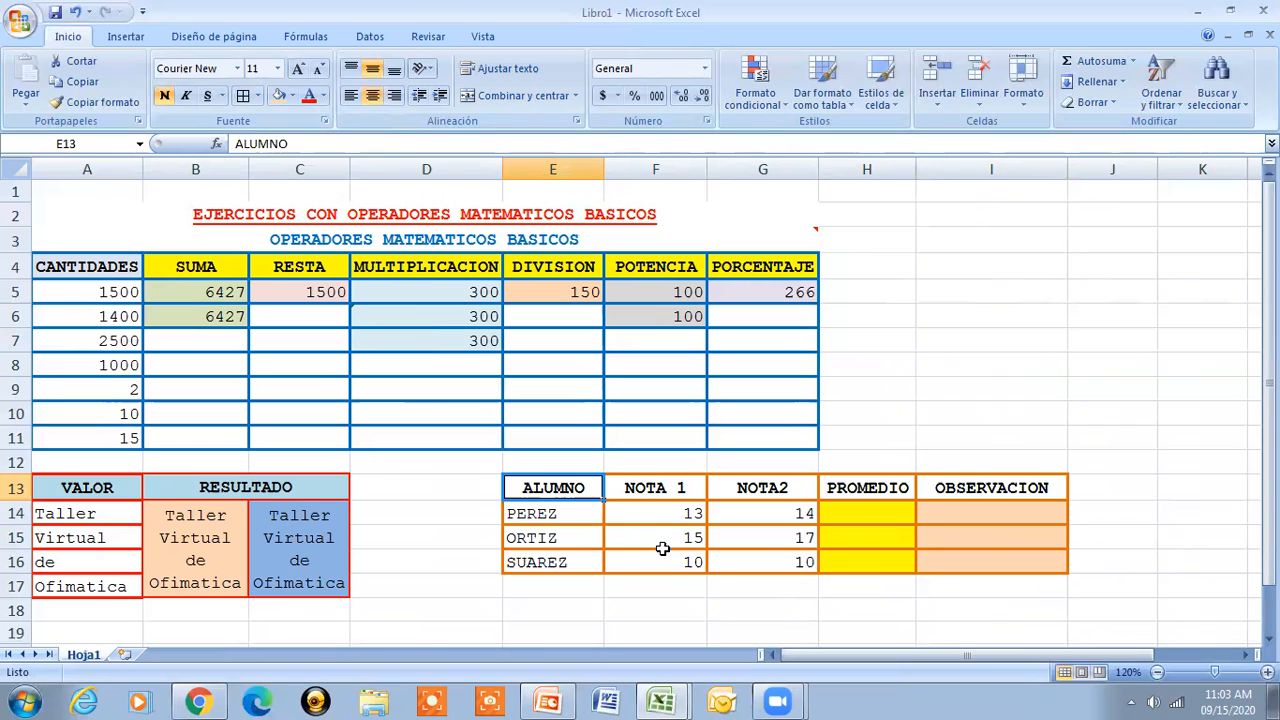
click(540, 513)
click(870, 513)
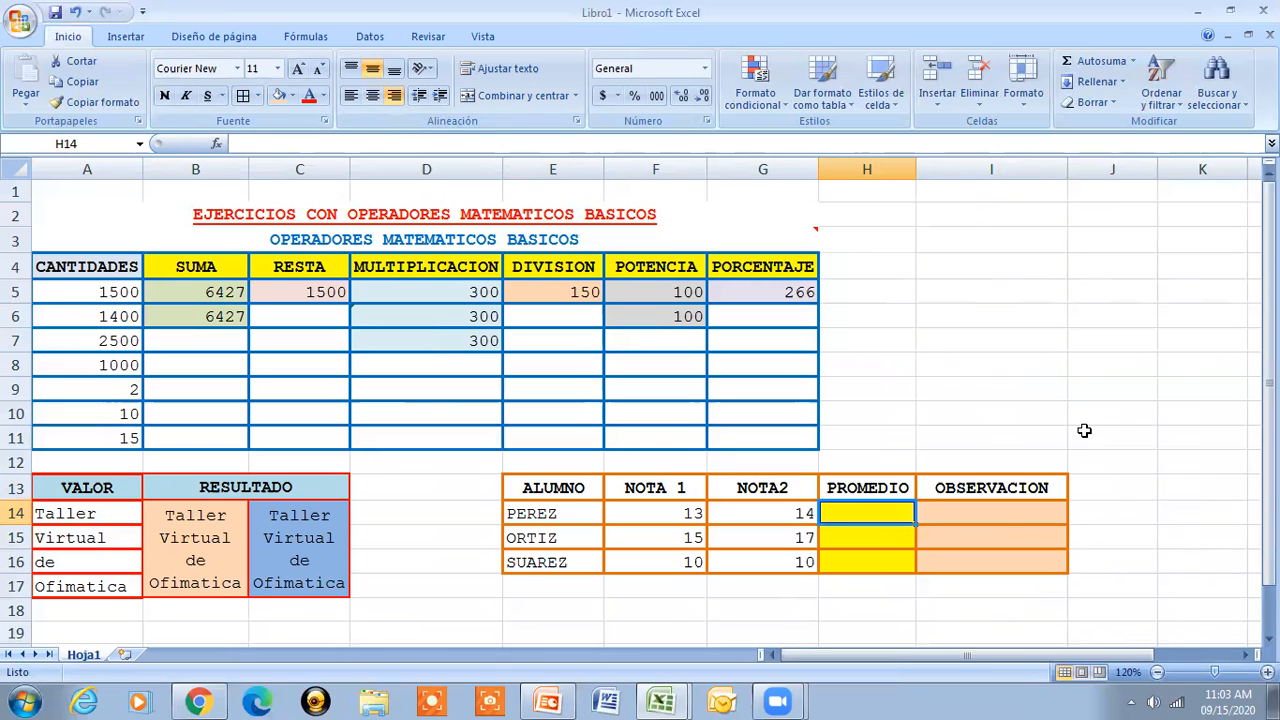
text(=)
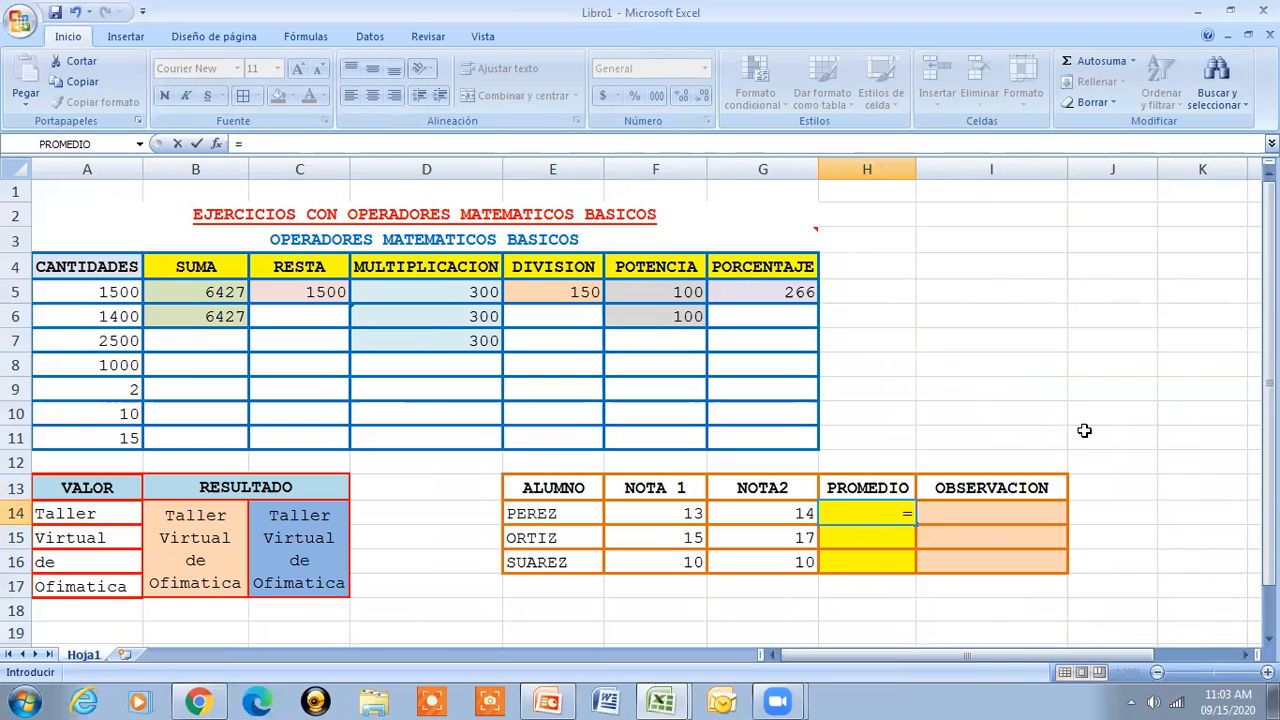
text(()
click(672, 514)
text(+)
click(776, 514)
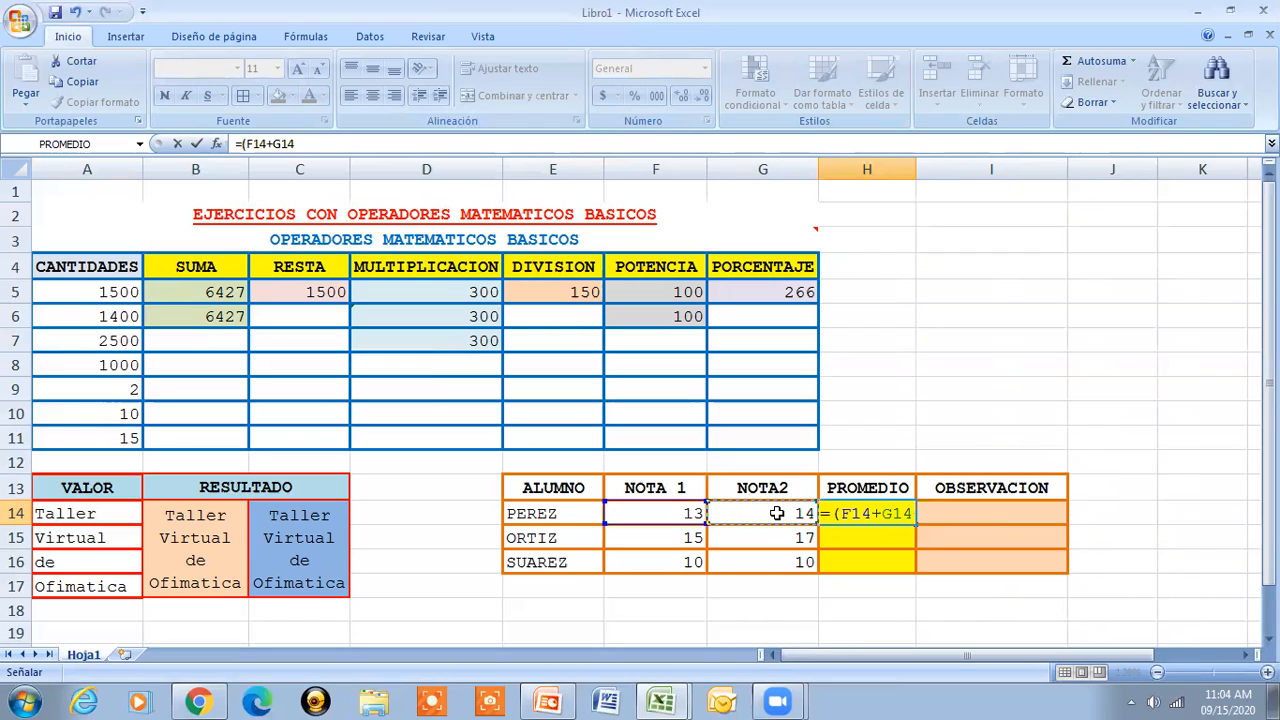
text()/)
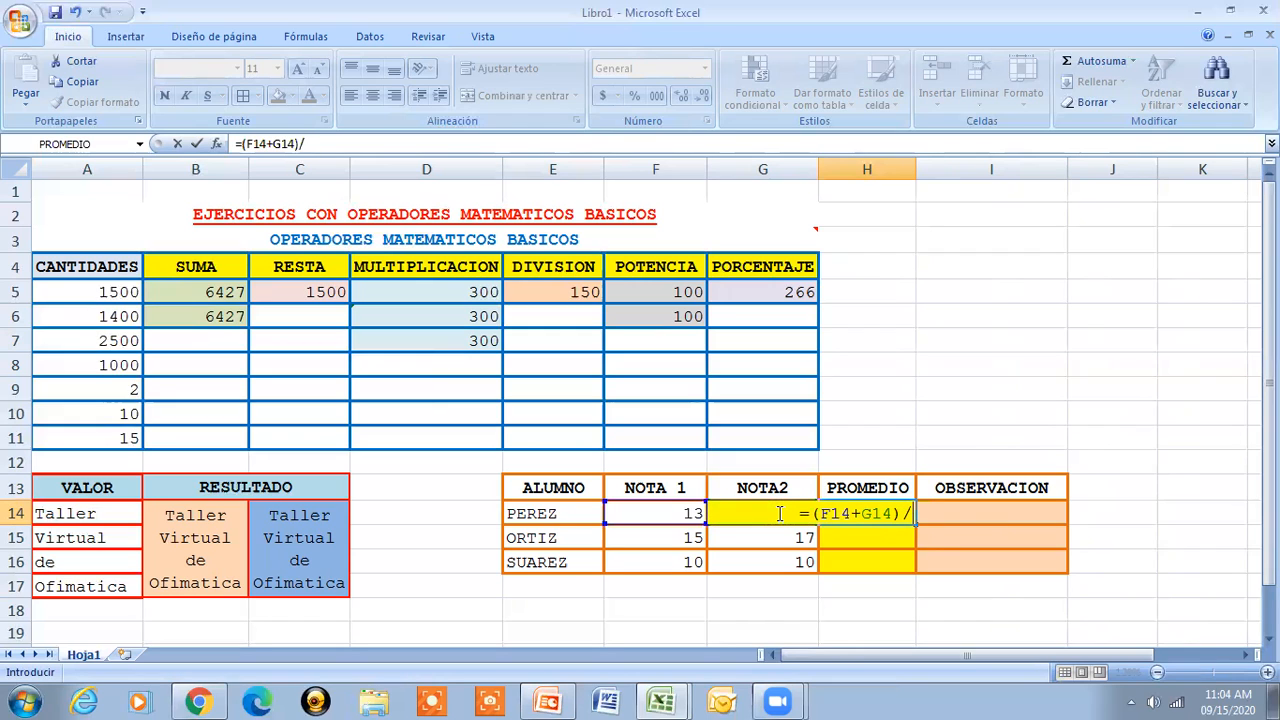
text(2)
key(Return)
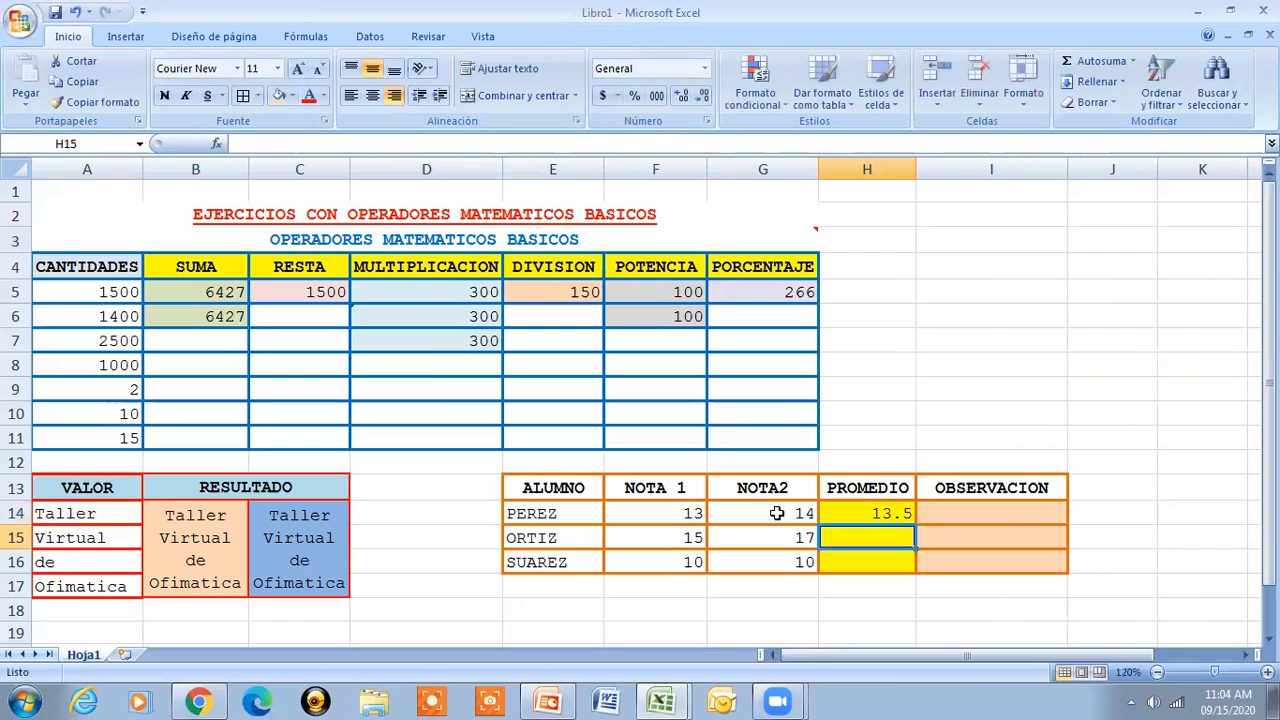
- Review the two grades behind the average in H14 and fill its formula down to H16
click(869, 514)
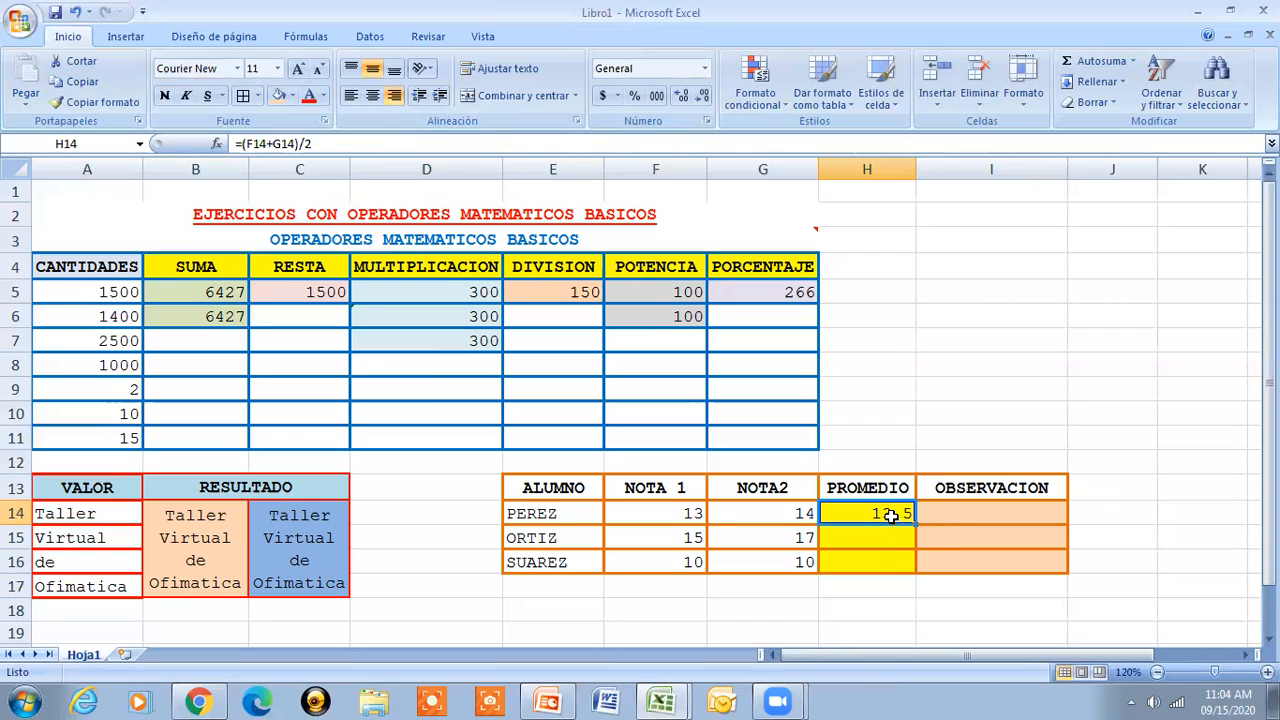
click(658, 517)
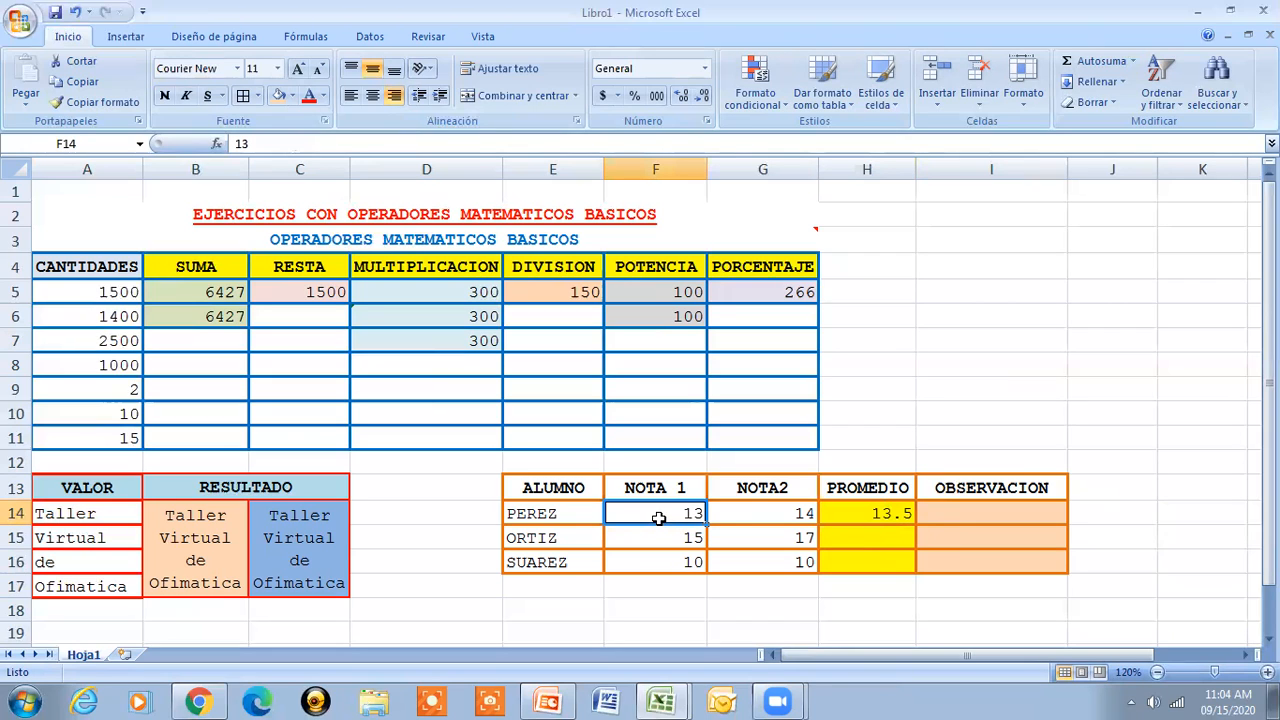
click(772, 512)
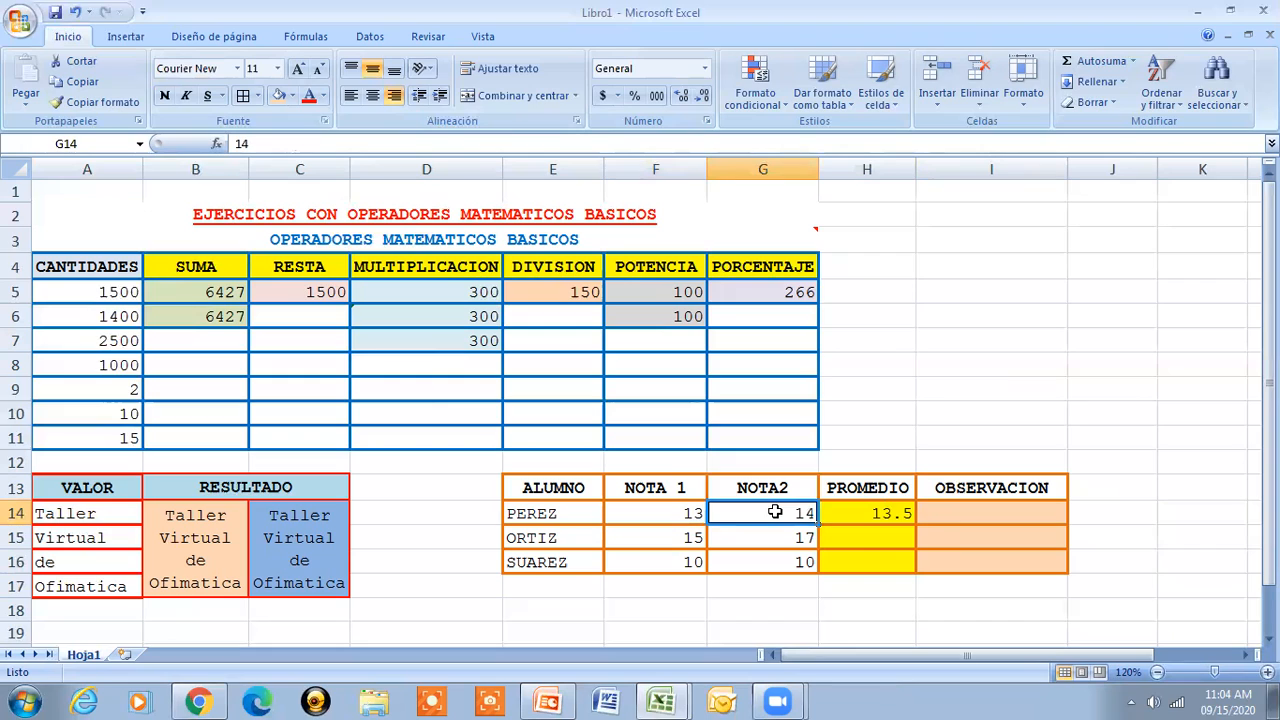
click(849, 515)
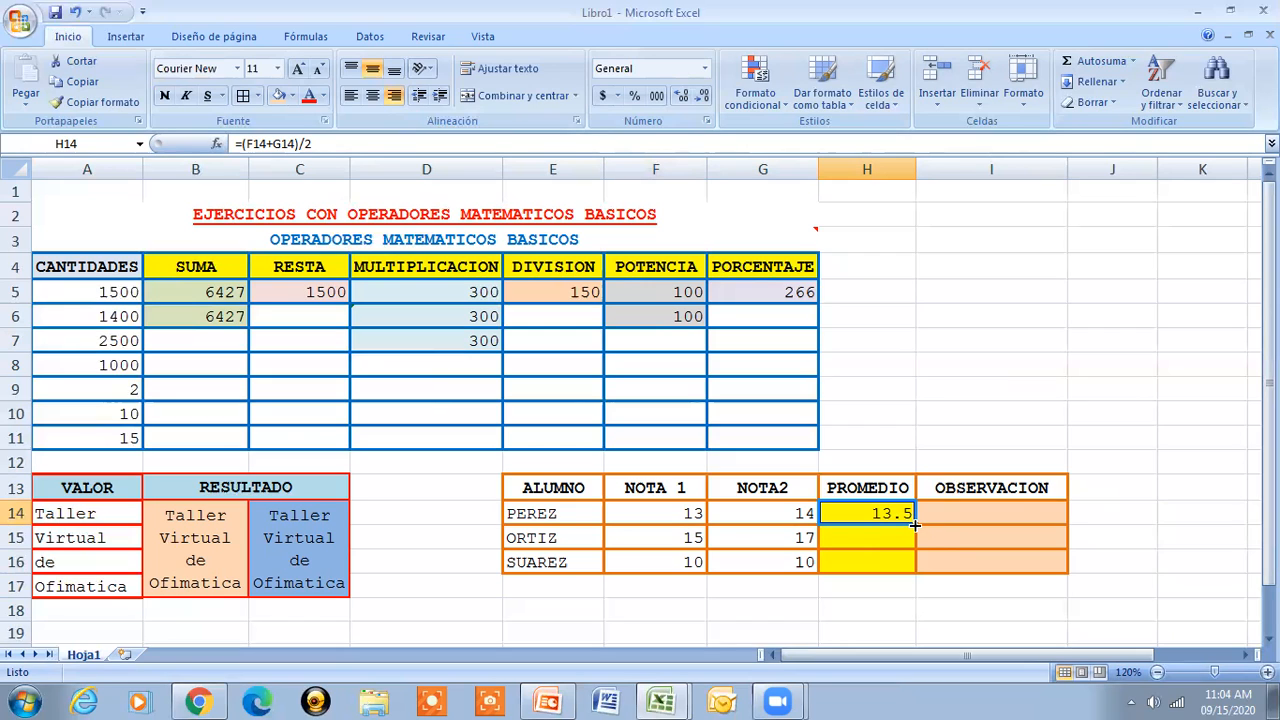
drag(914, 525, 914, 568)
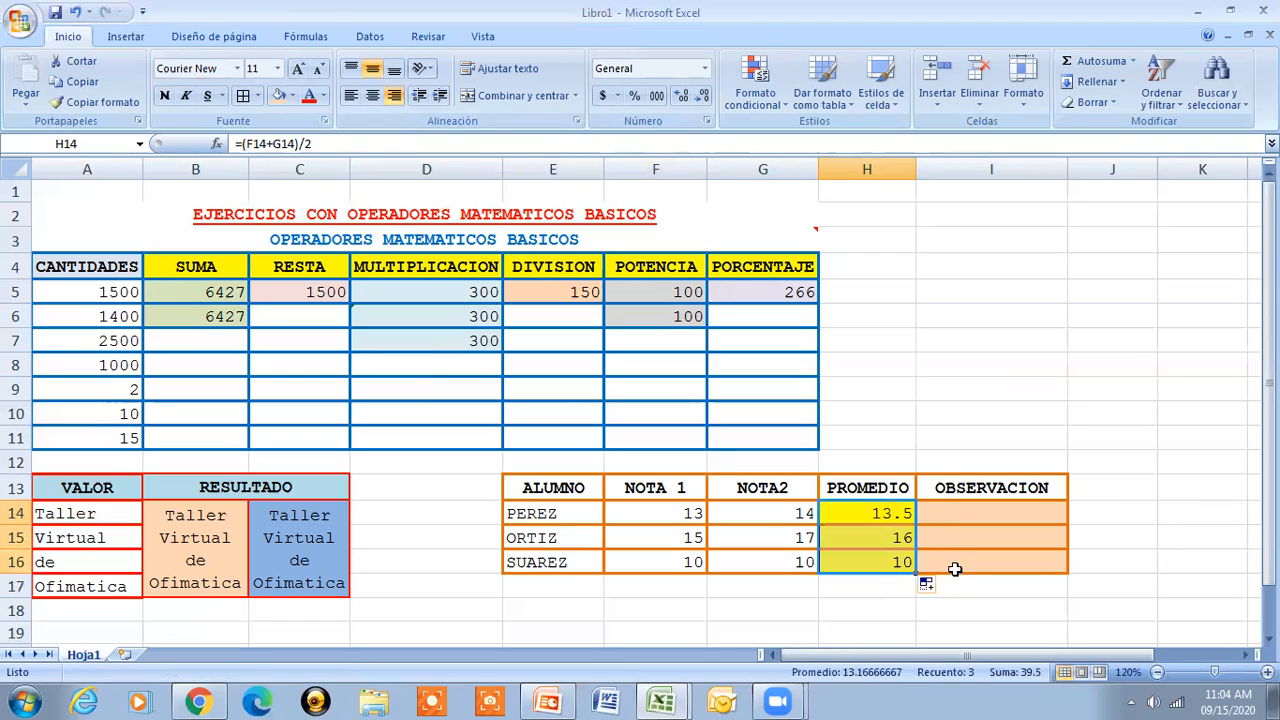
- Format the averages in H15:H16 to show one decimal place
click(894, 537)
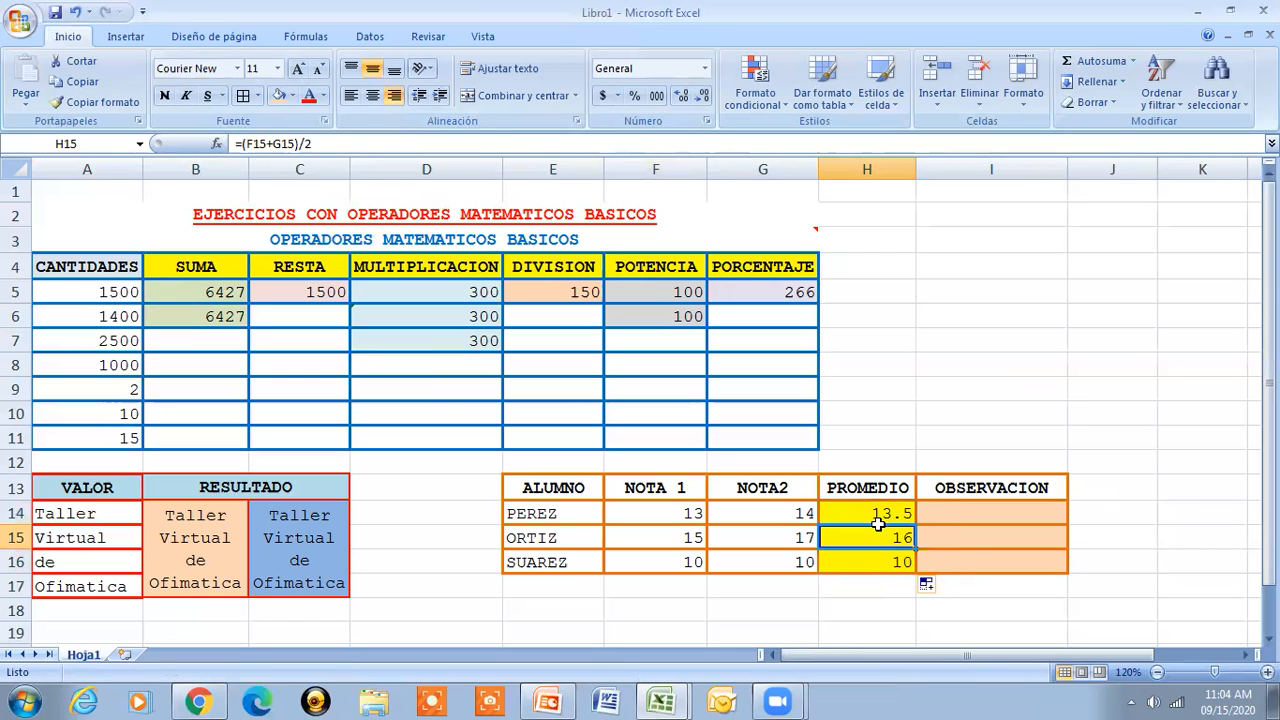
drag(880, 536, 886, 560)
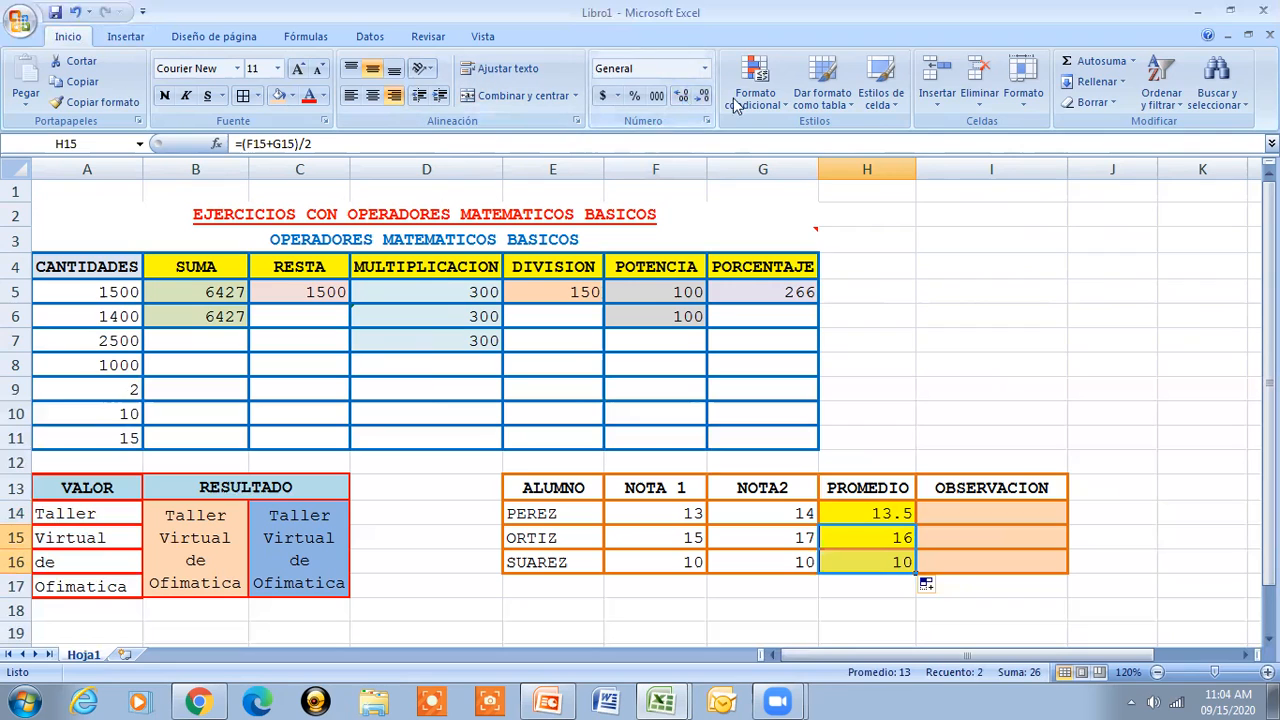
click(681, 97)
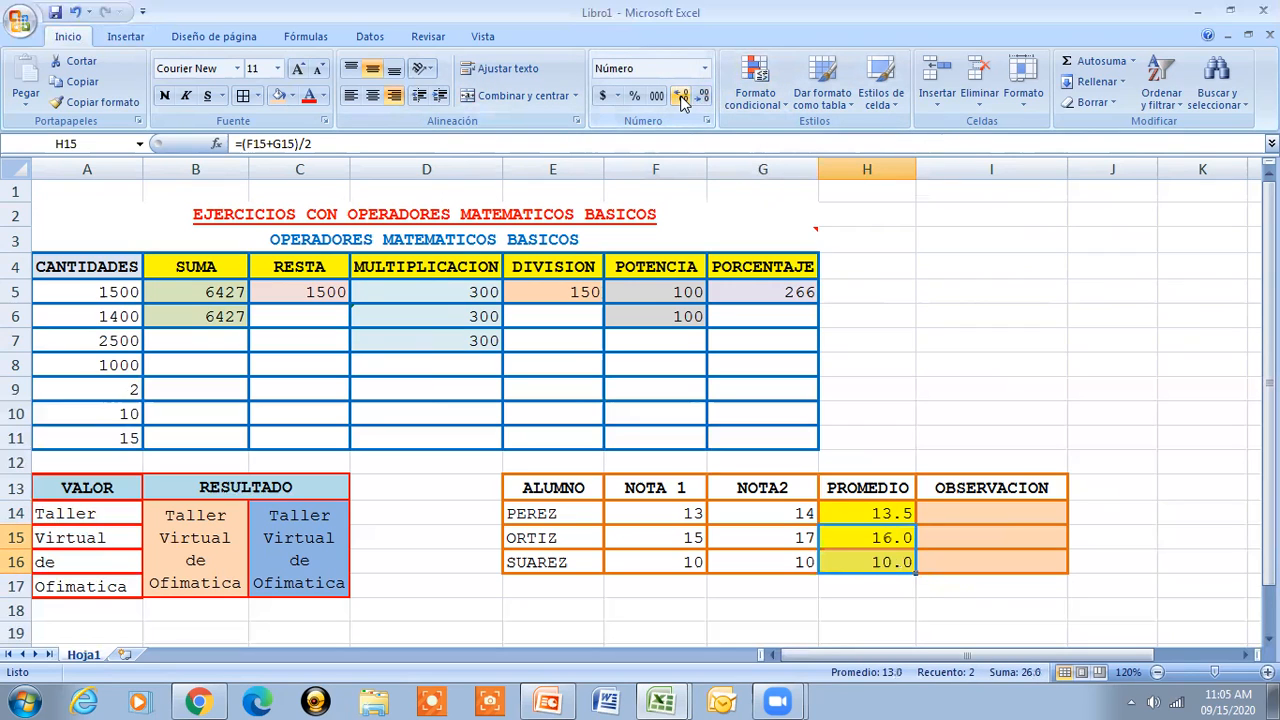
- Enter the formula =SI(H14>10,"APROBADO","DESAPROBADO") in I14 for the first student's observation
click(971, 514)
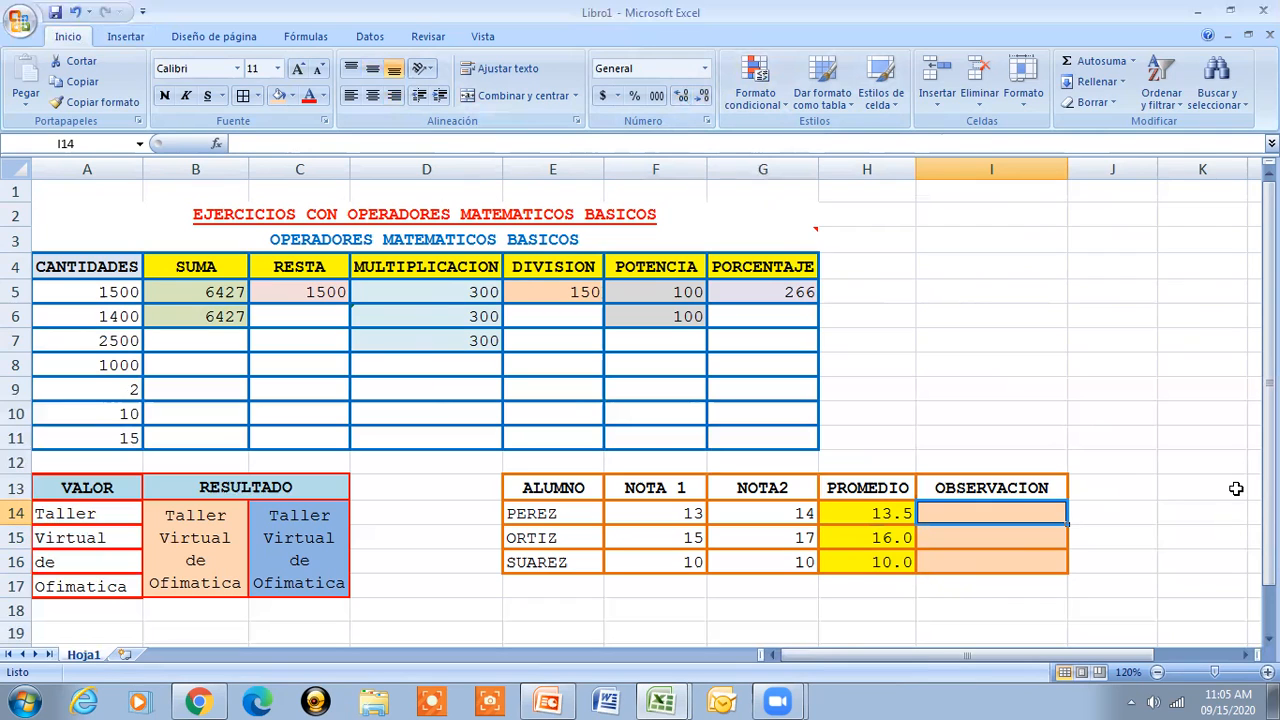
text(=)
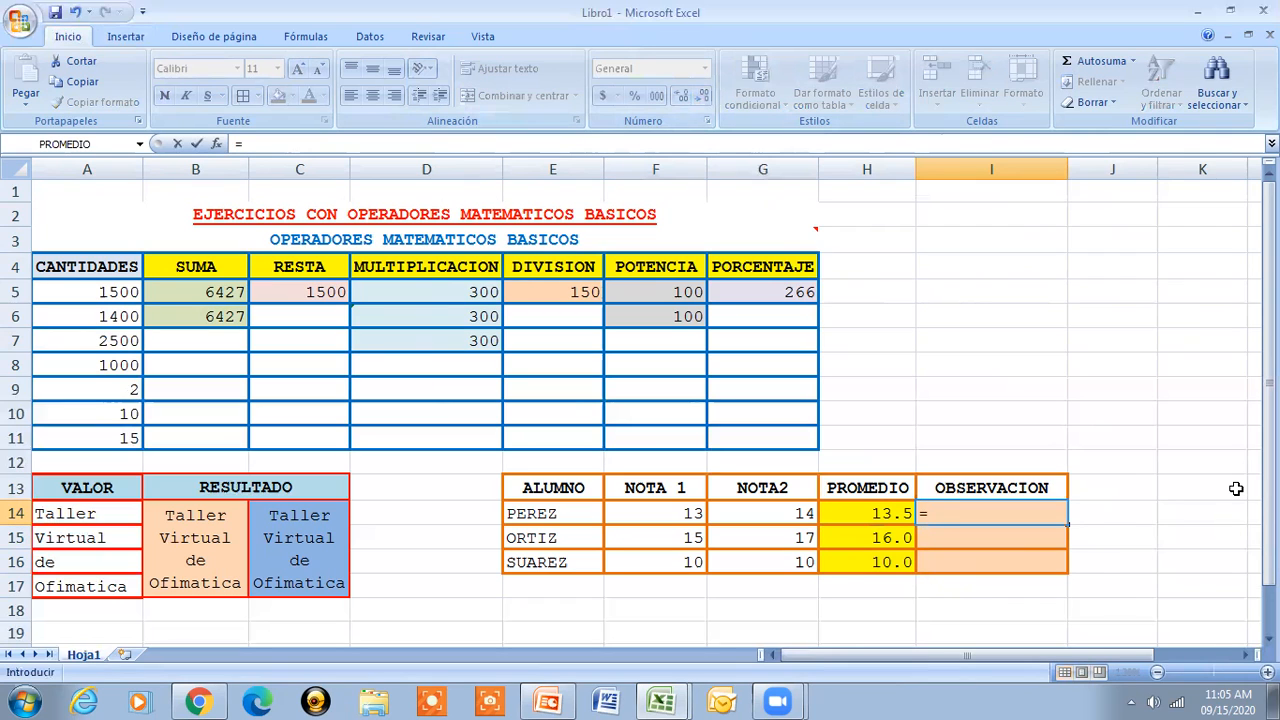
text(SI)
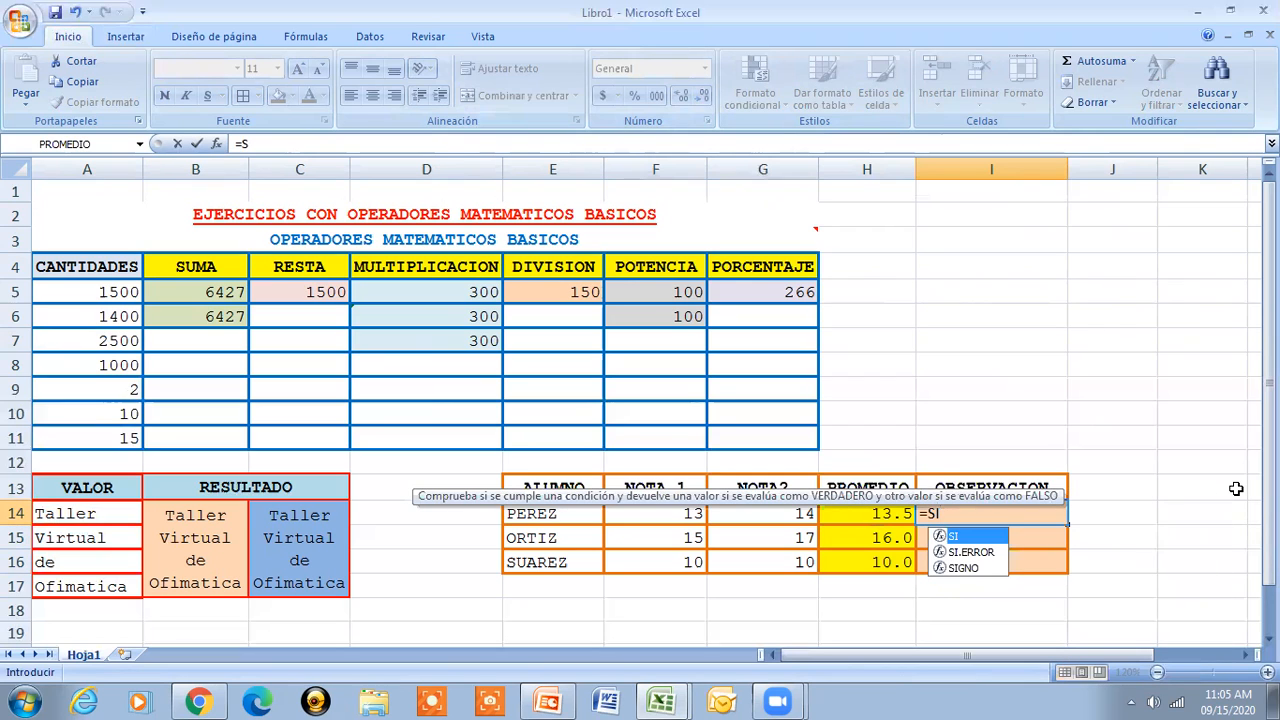
text(()
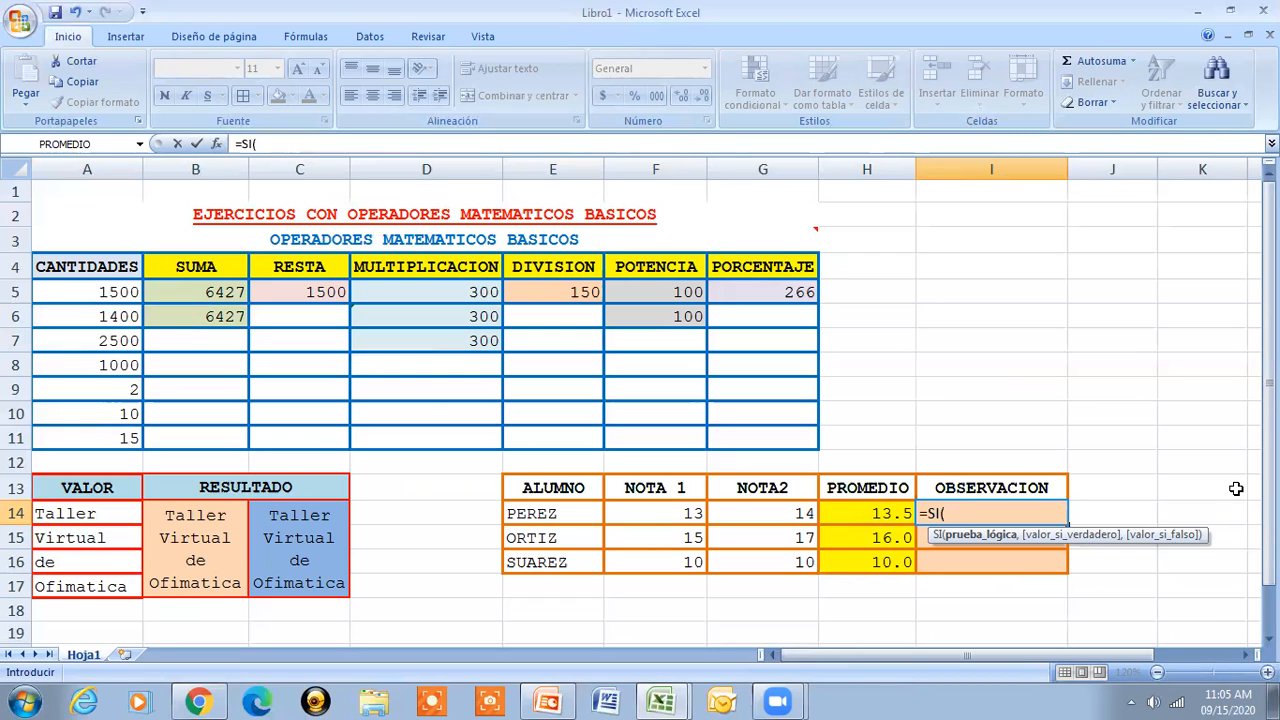
text(H14>10)
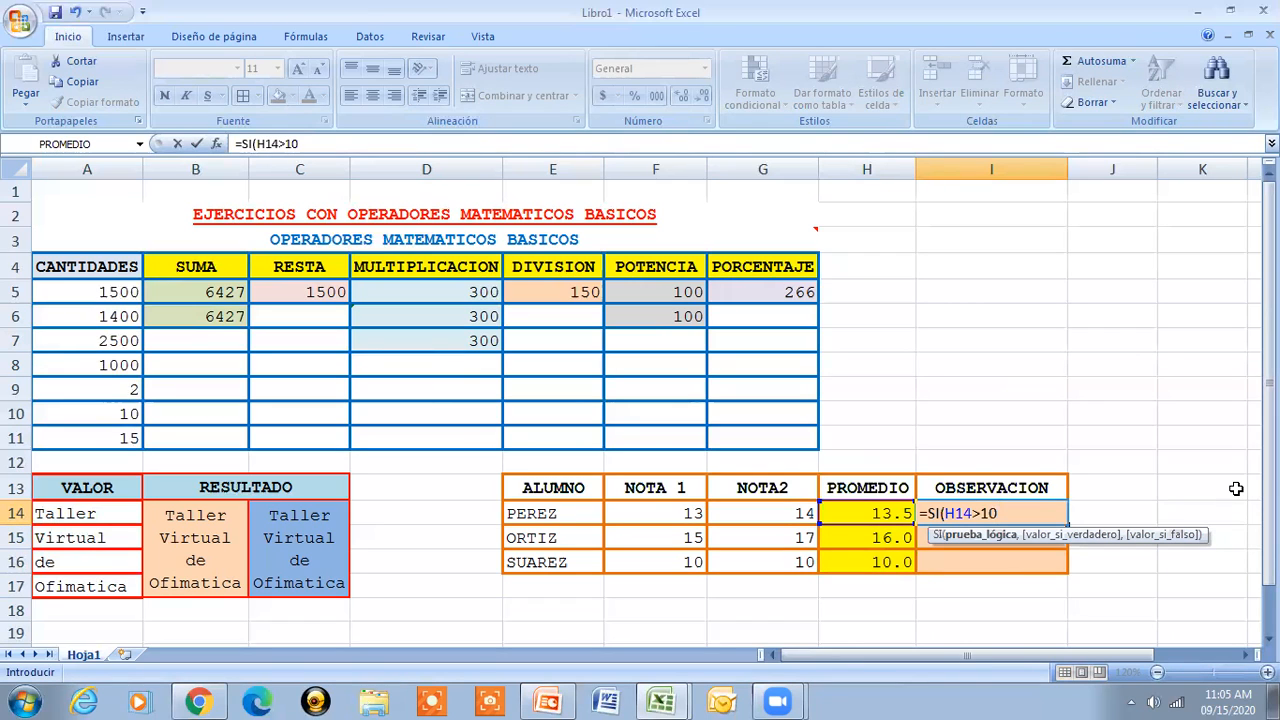
text(,)
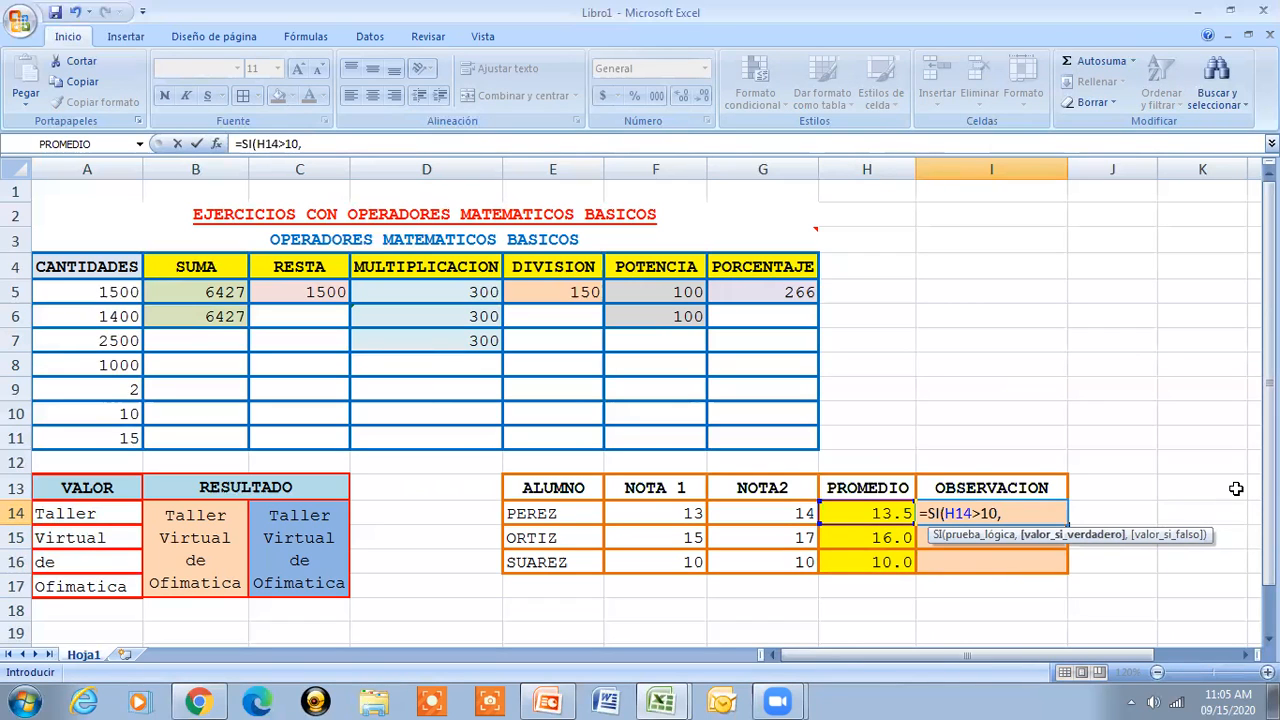
text("APROBADO)
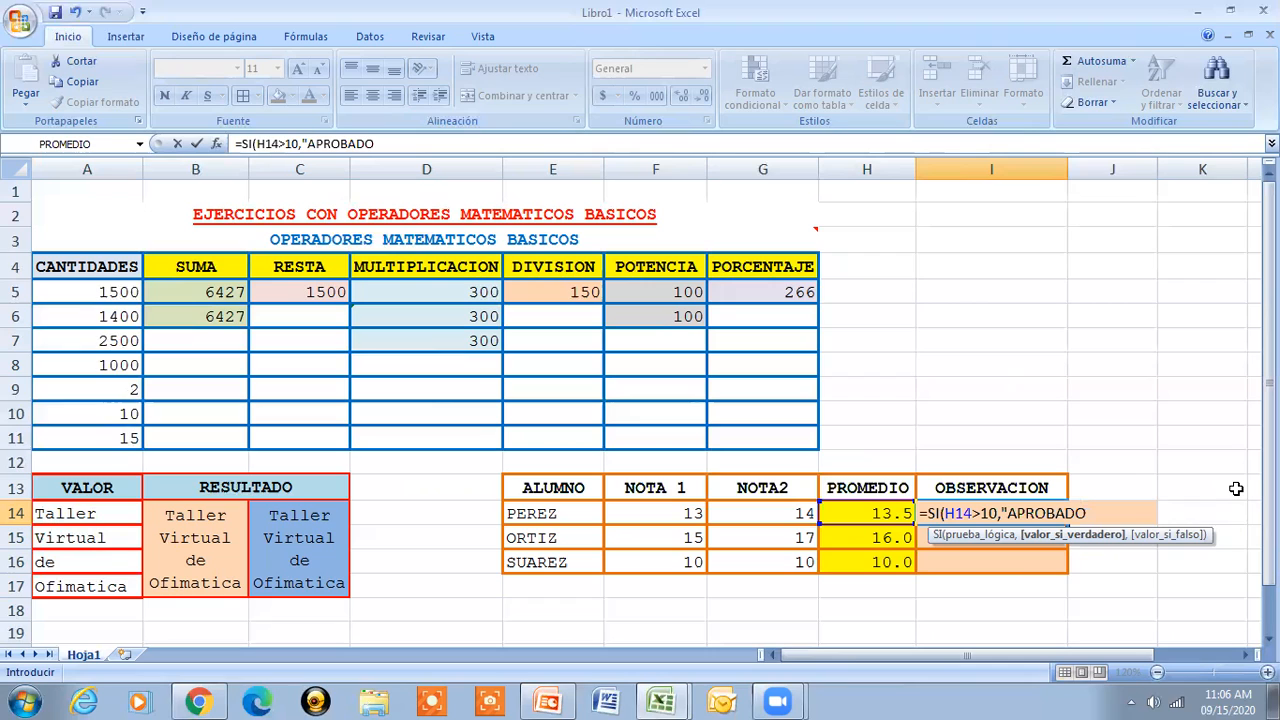
text(",)
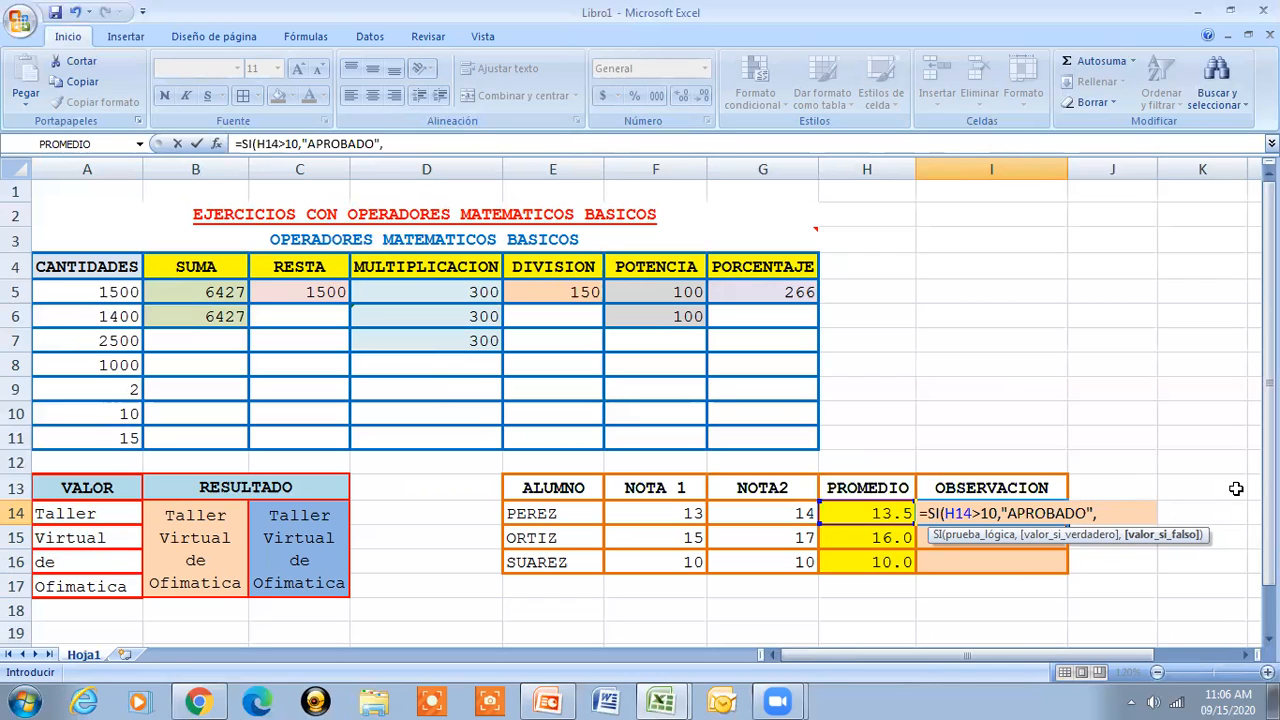
text("DESAPR)
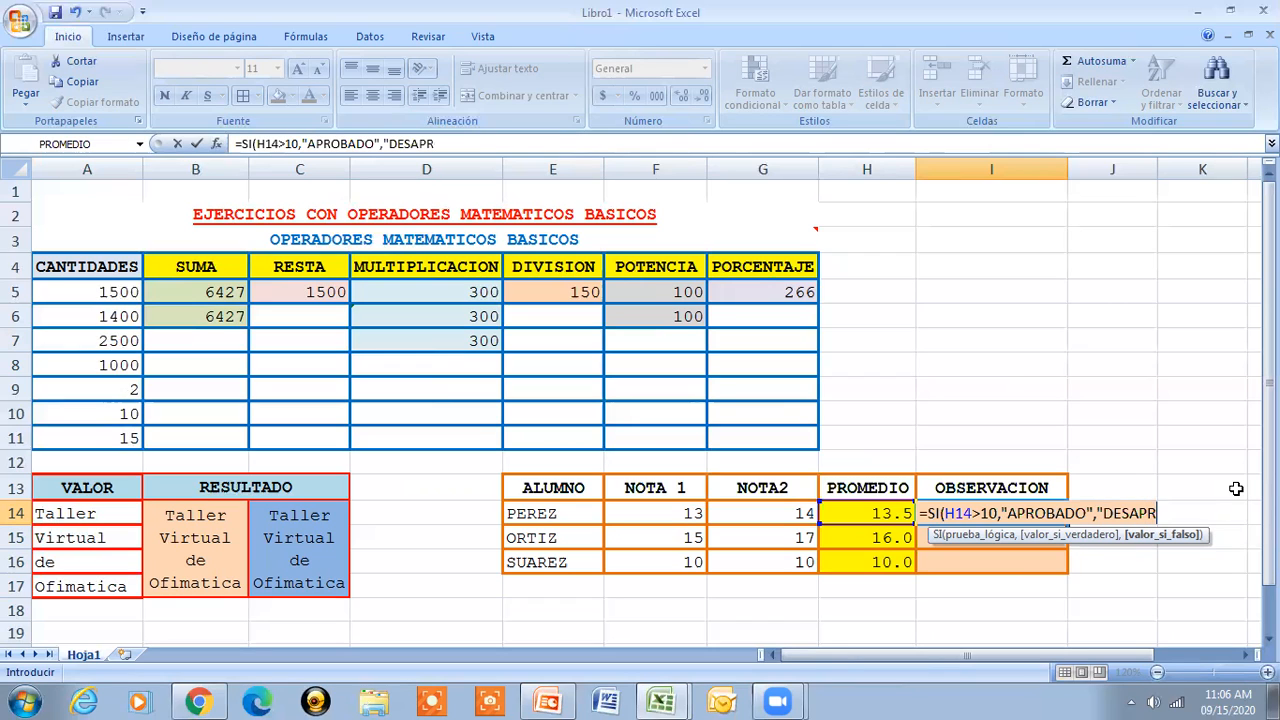
text(OBADO")
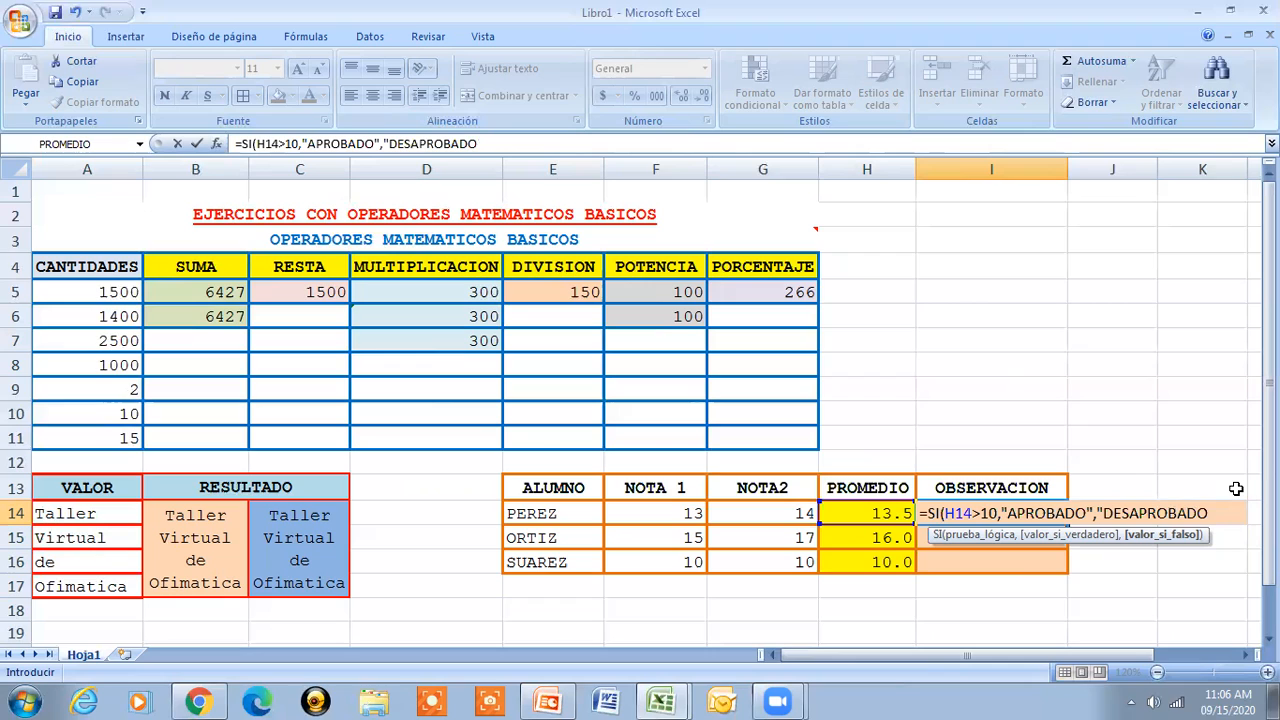
text())
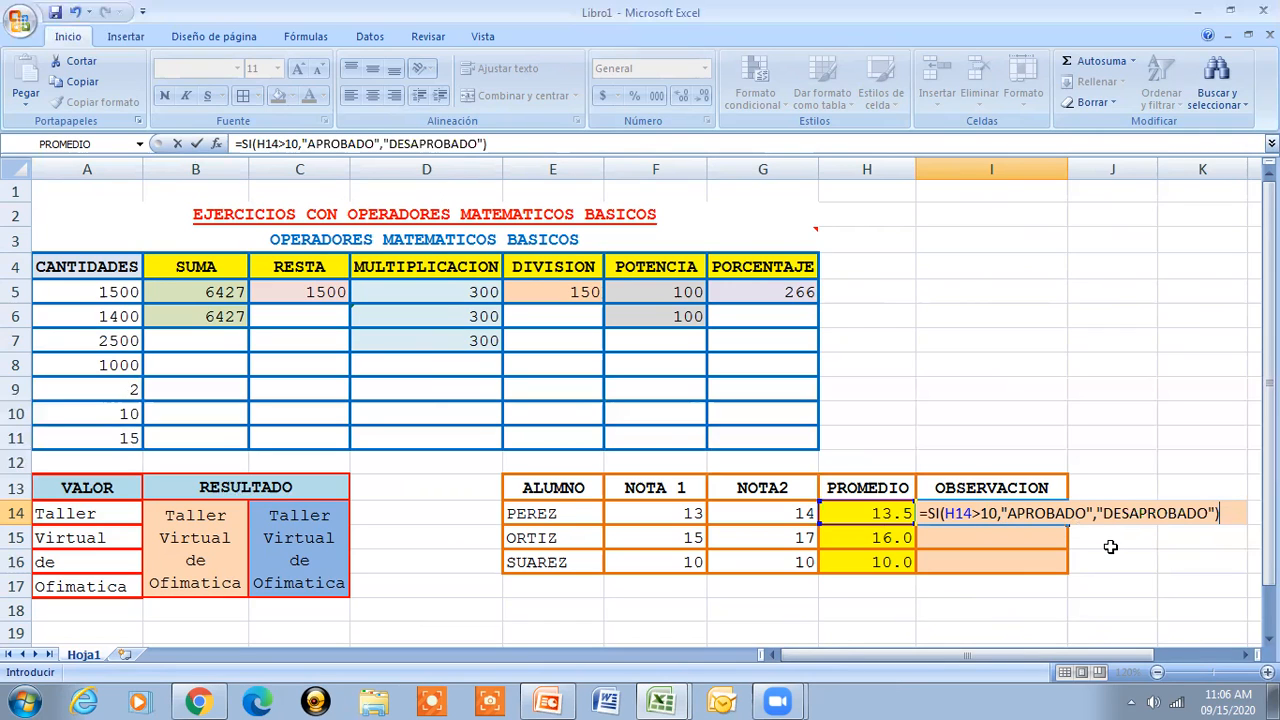
key(Return)
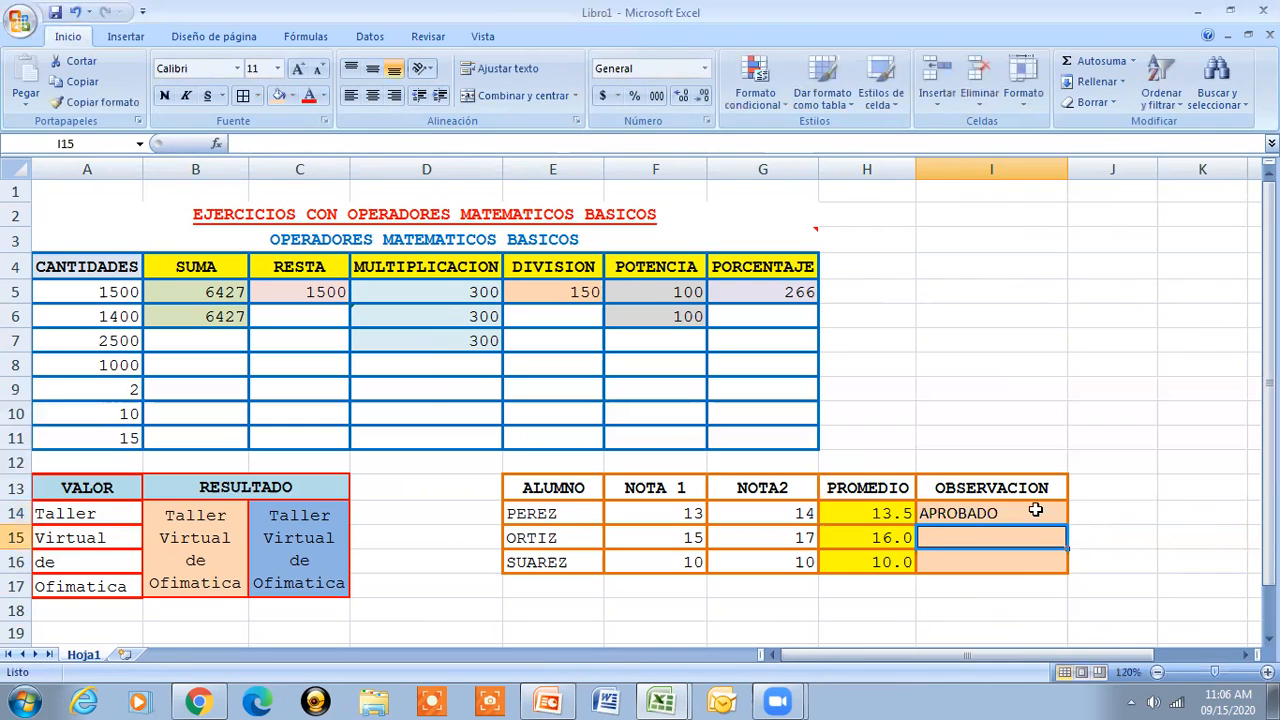
- Fill the SI formula from I14 down to I16 and check the copied formula in I16
click(1036, 511)
drag(1066, 524, 1066, 571)
click(1038, 558)
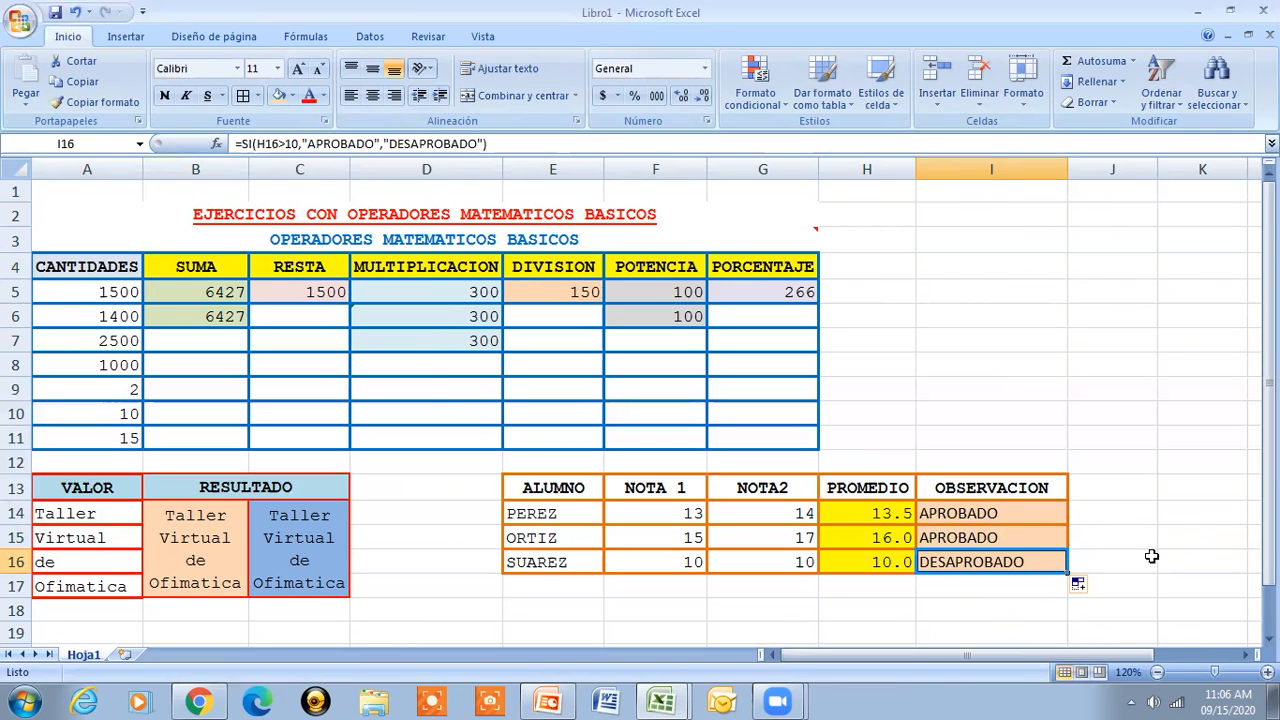
- Align the observation results in I14:I16 to the left and centre them vertically
drag(1004, 513, 1012, 560)
click(351, 96)
click(372, 68)
- Make the PROMEDIO values in H14:H16 and the OBSERVACION results in I14:I16 bold
drag(868, 514, 877, 561)
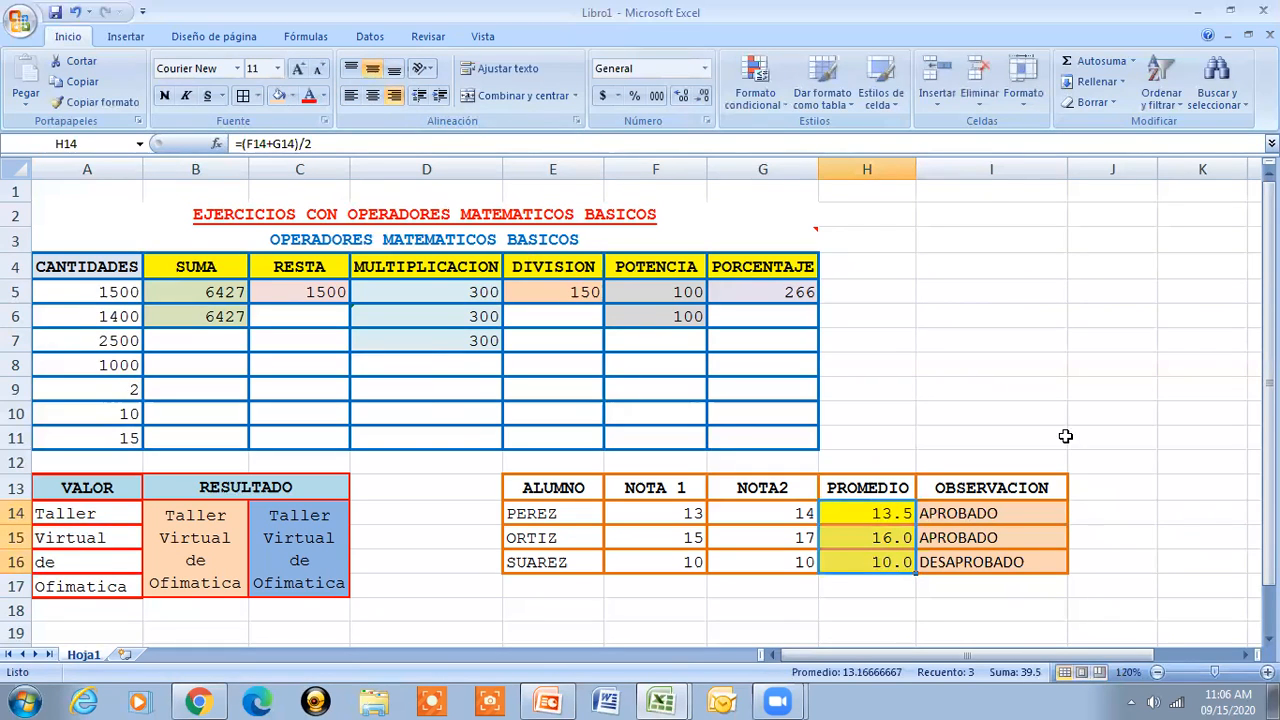
click(164, 96)
drag(1000, 514, 992, 562)
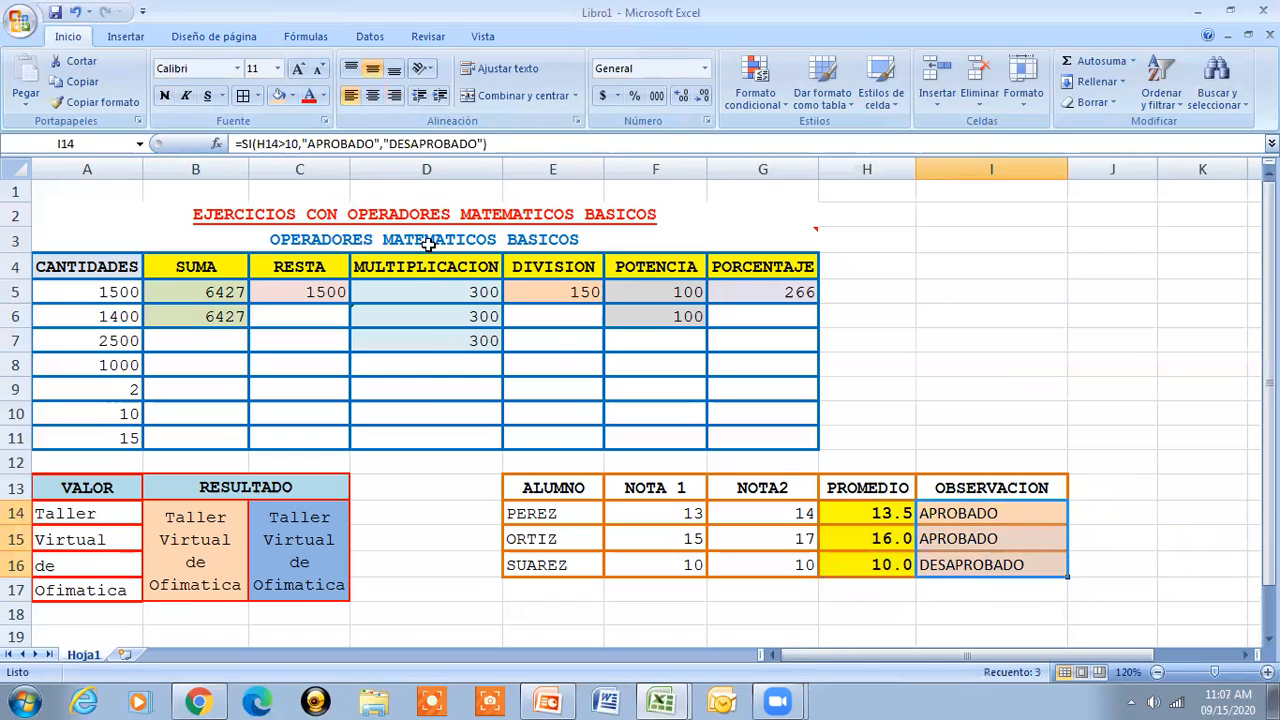
click(164, 96)
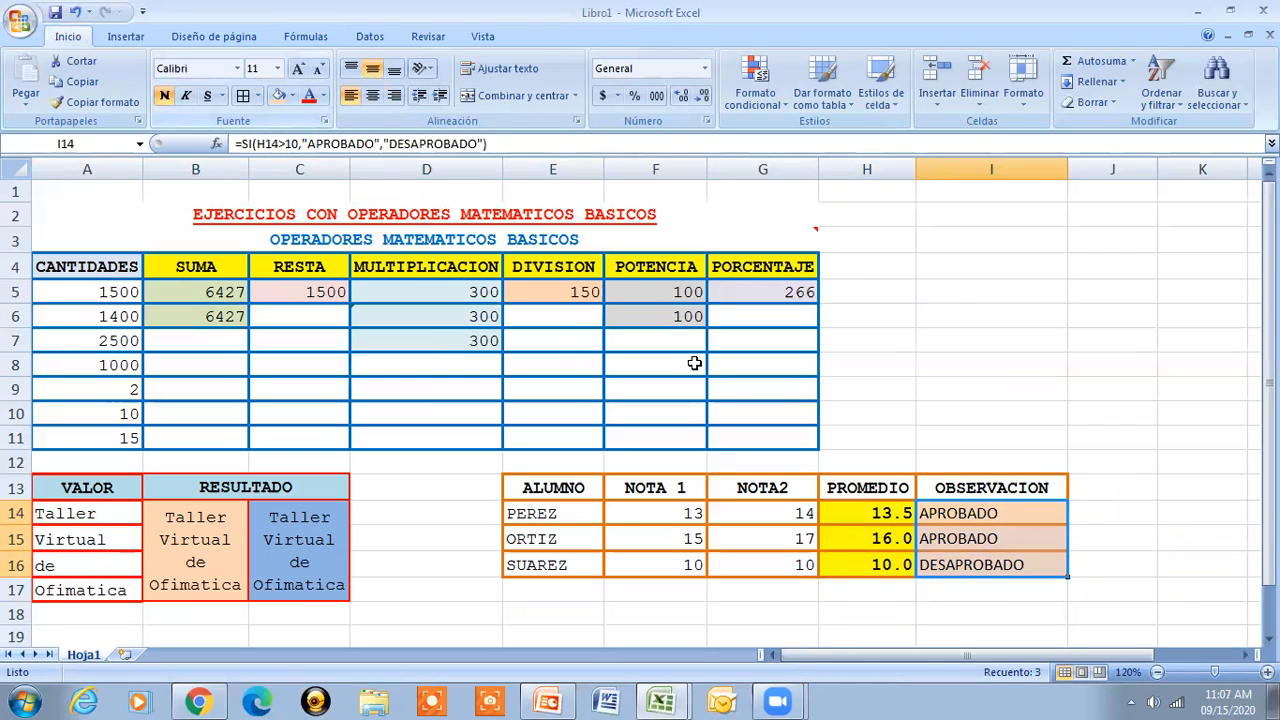
- Examine the first student's average formula in H14 and the SI formula in I14
click(964, 490)
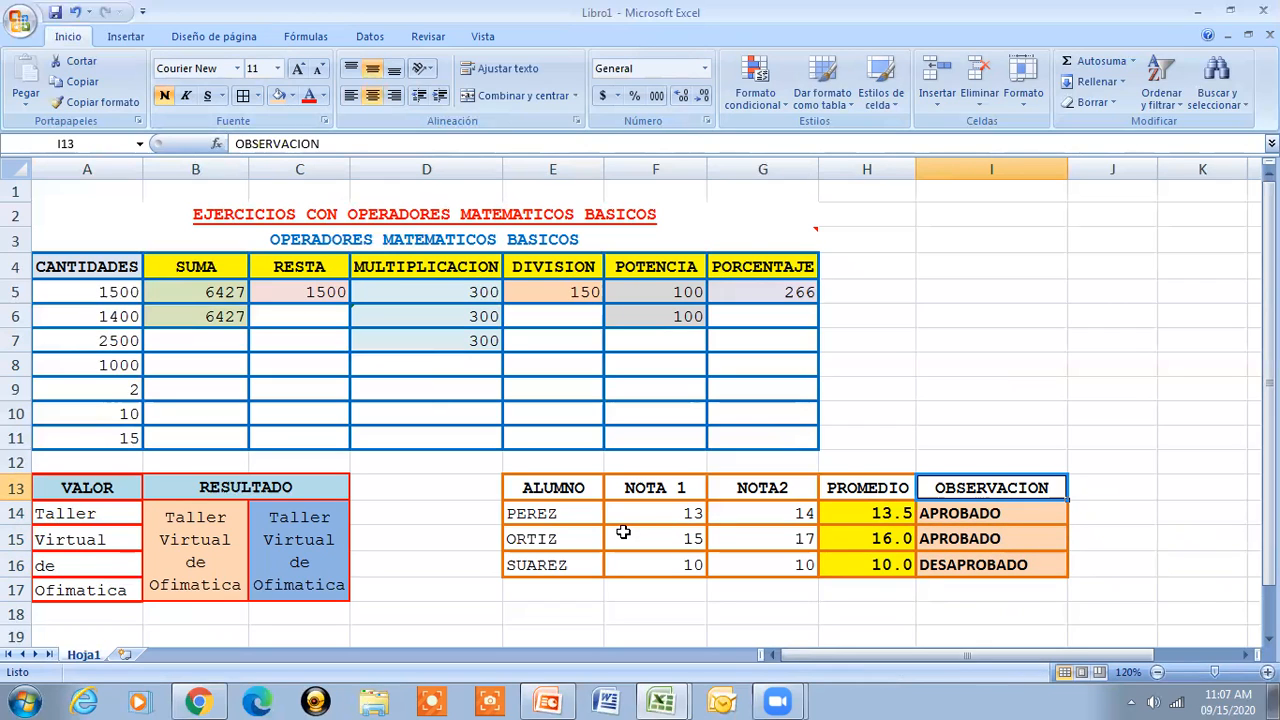
click(885, 513)
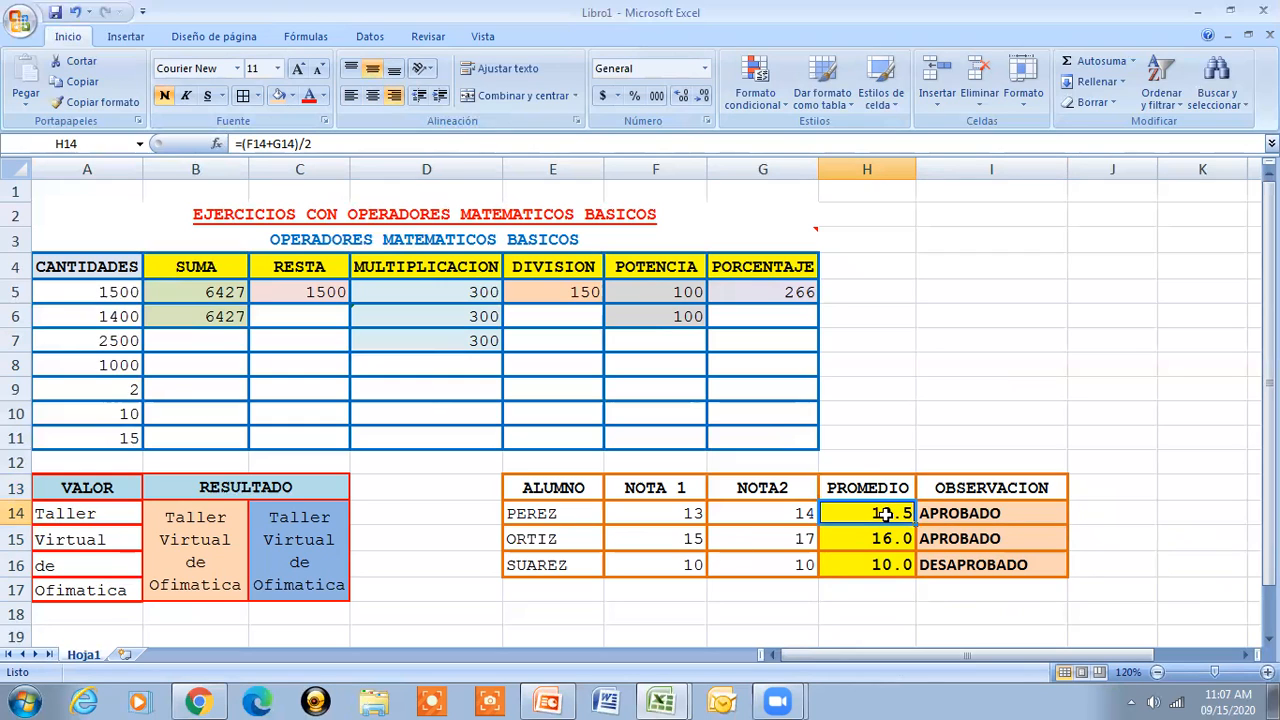
click(953, 511)
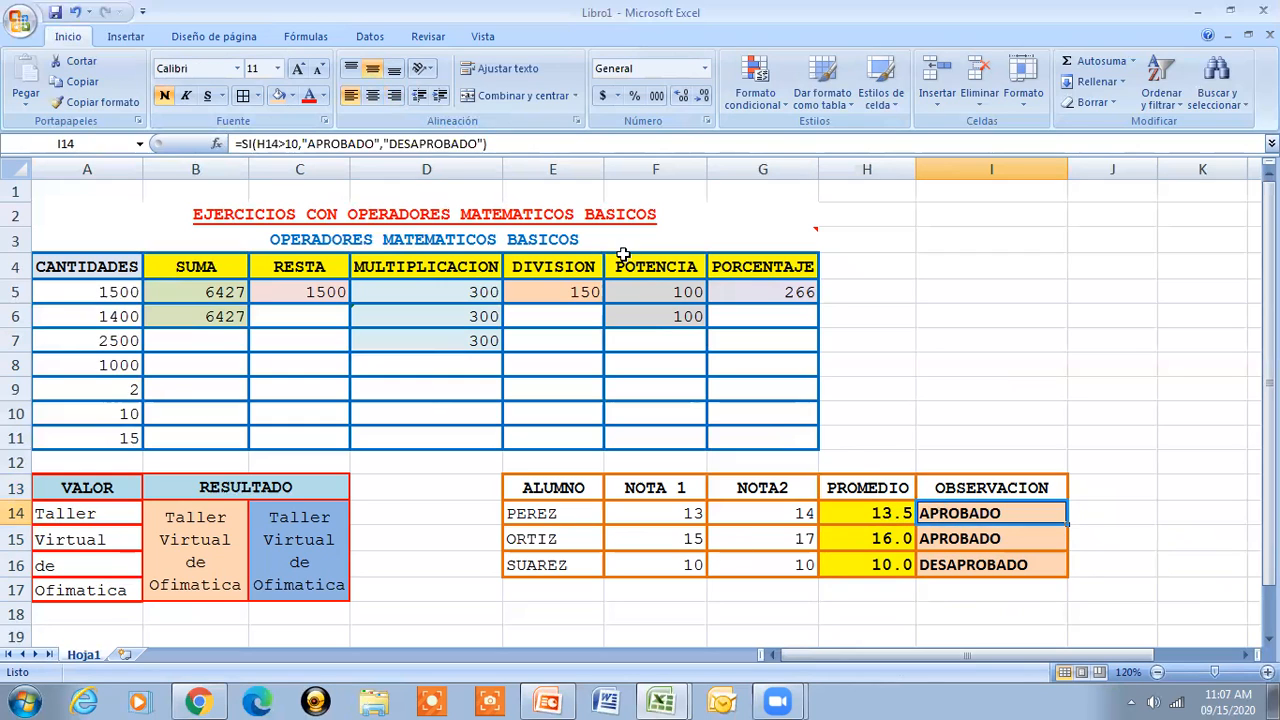
click(569, 143)
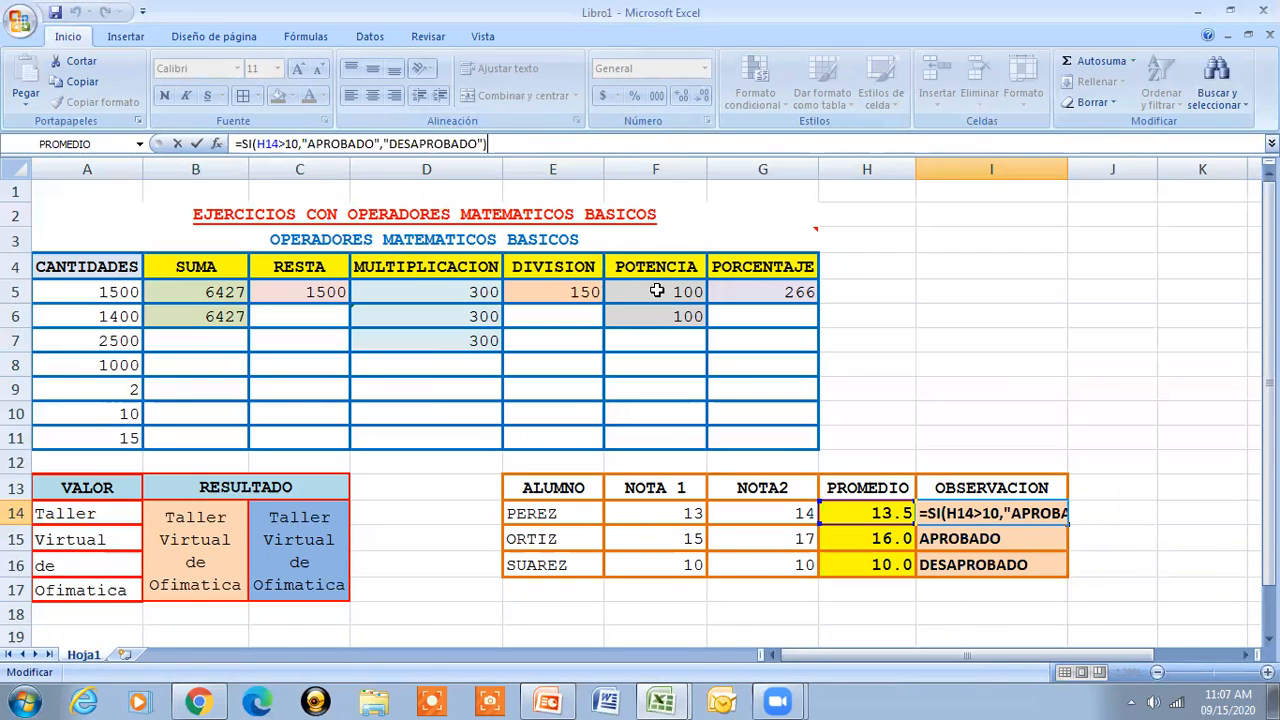
key(ctrl+Return)
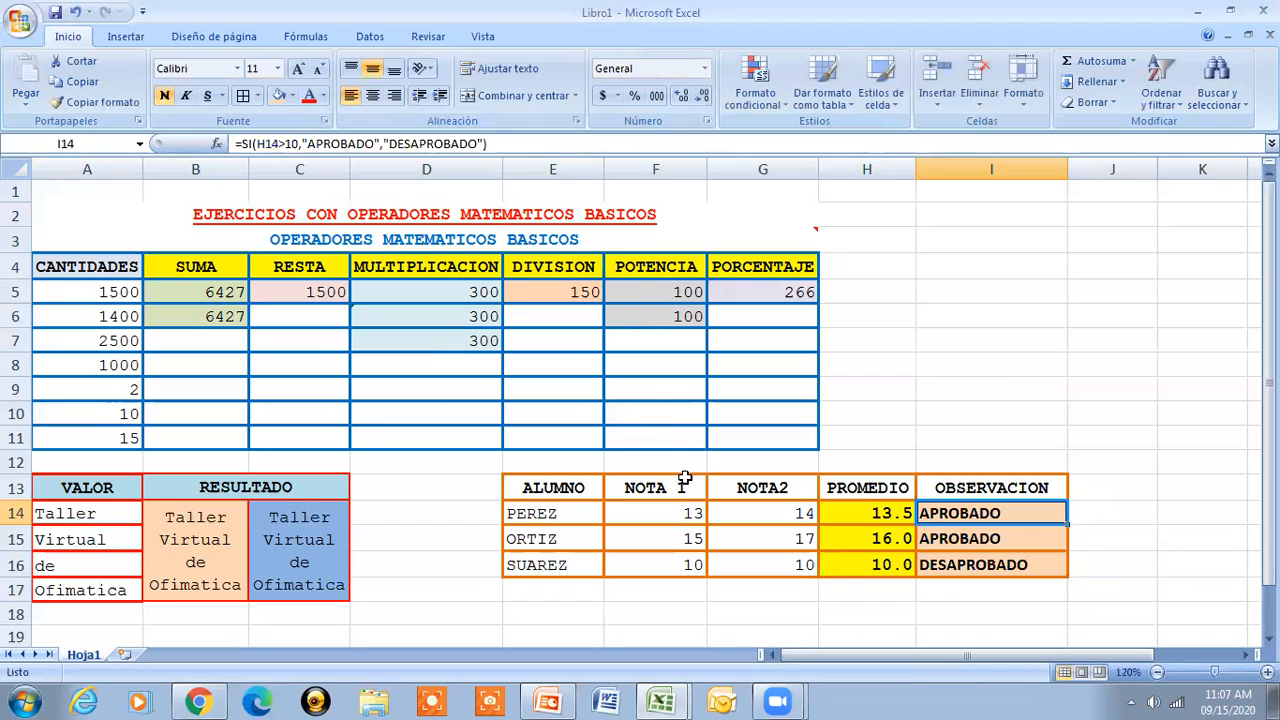
- Examine the third student's average formula in H16 and the SI formula in I16
click(840, 566)
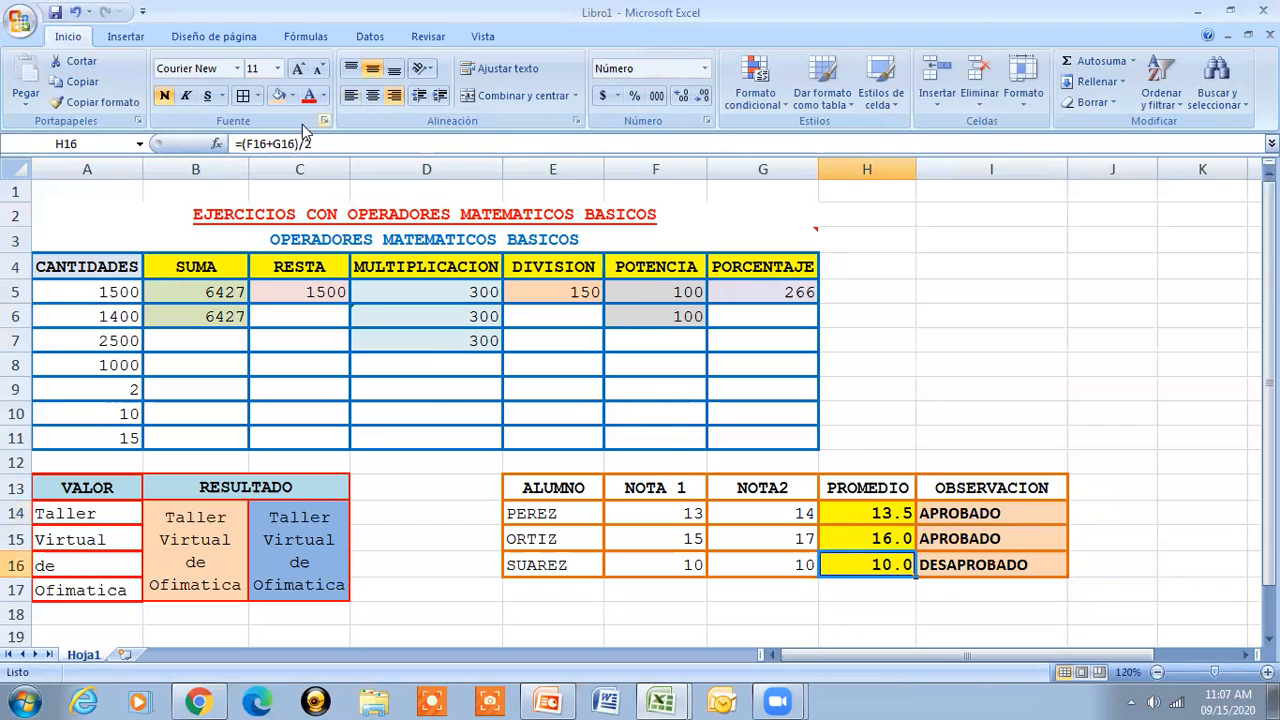
click(1044, 563)
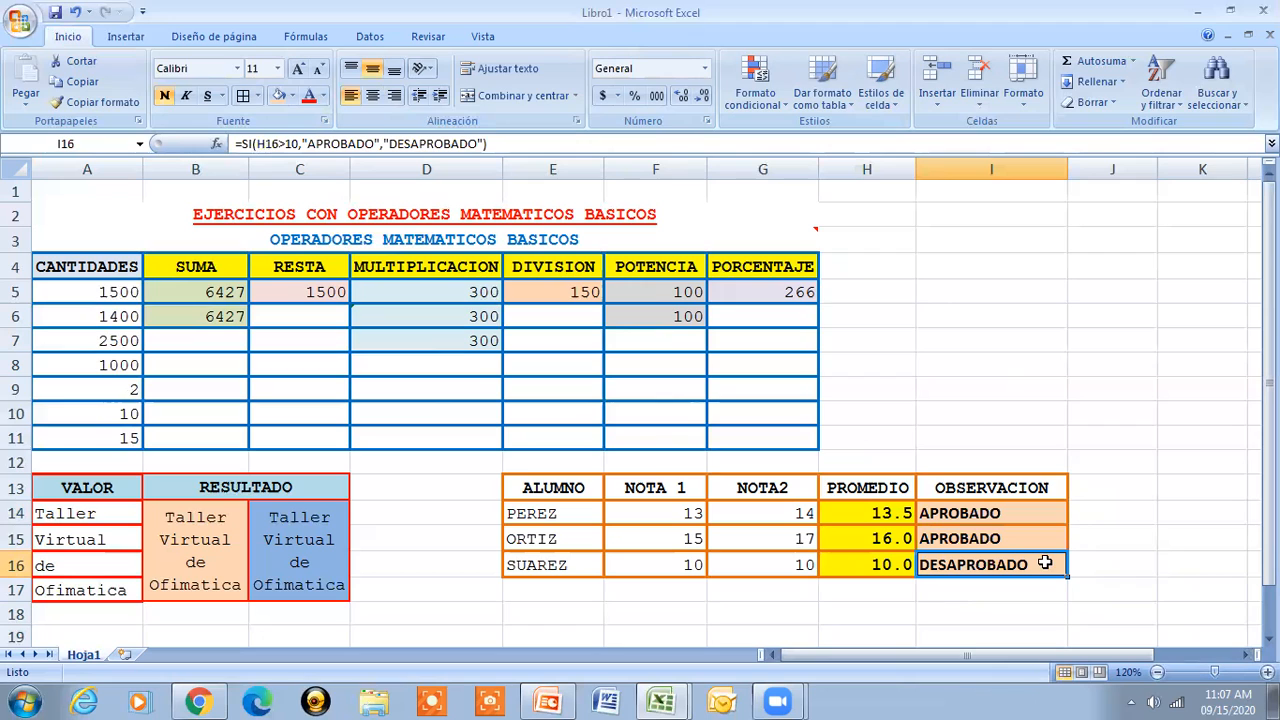
click(575, 145)
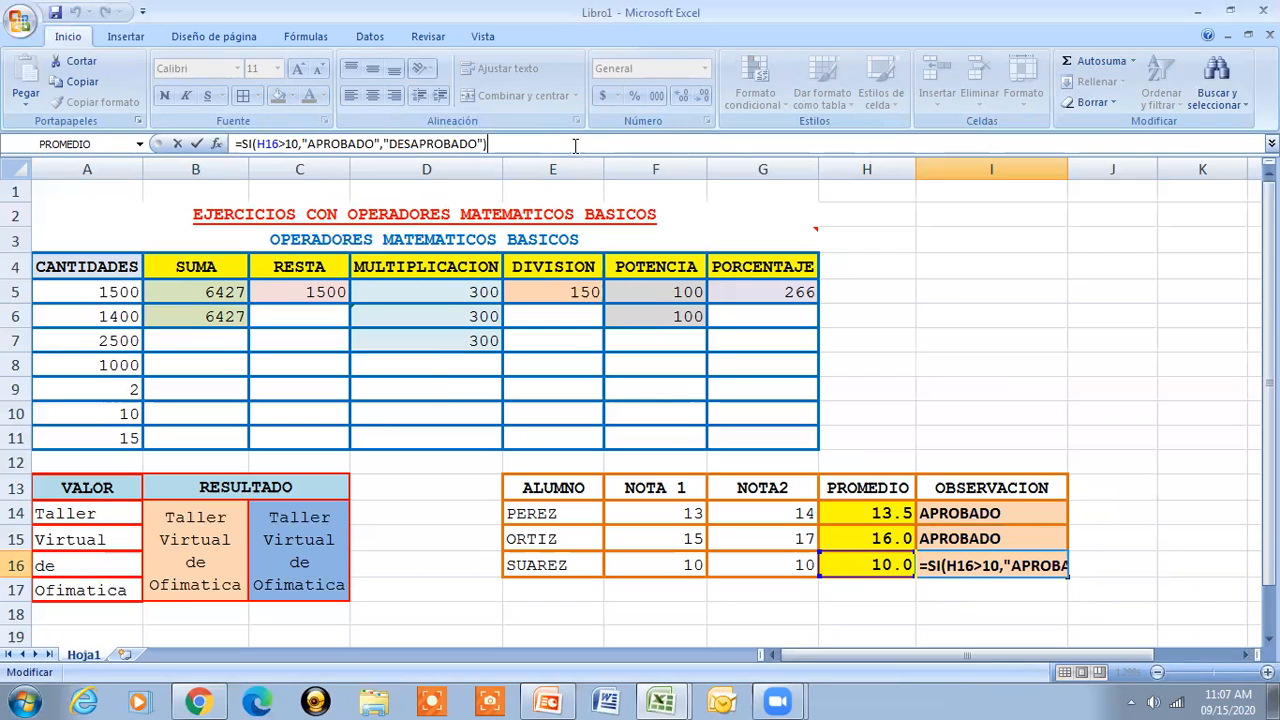
key(Return)
click(945, 565)
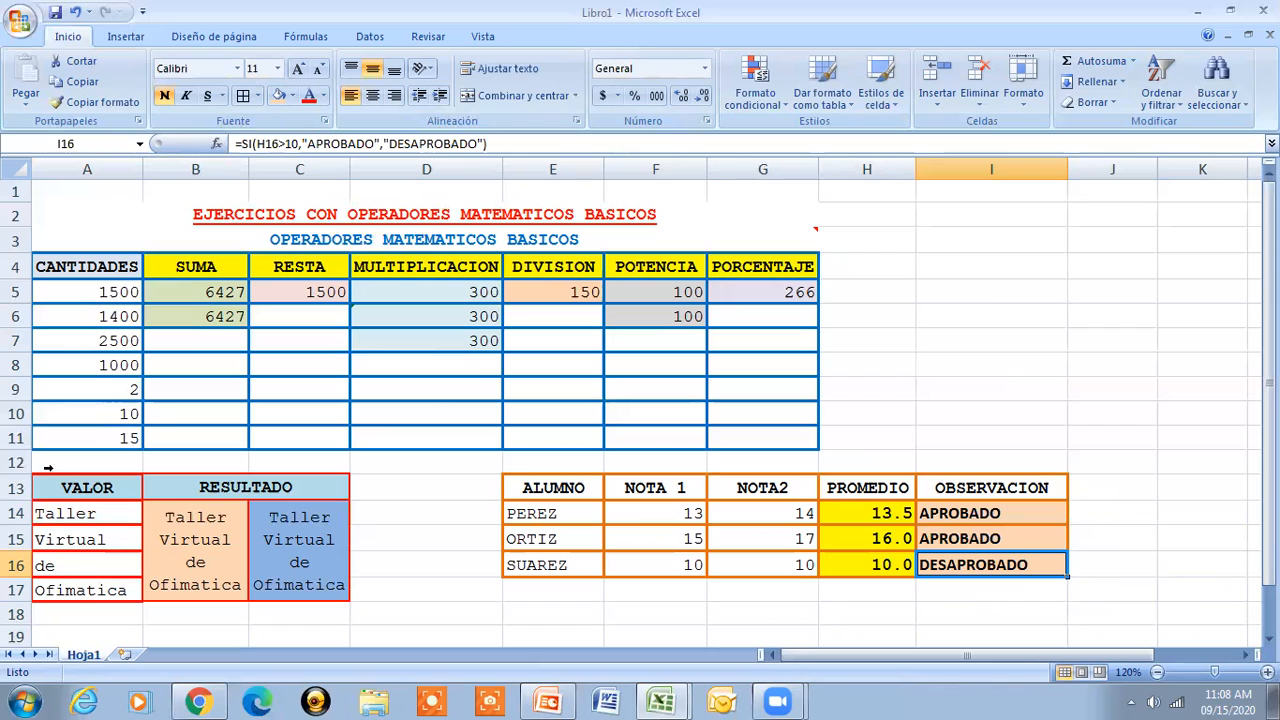
- Insert a blank row at row 13, above the header row of the VALOR/RESULTADO and grades tables
click(15, 487)
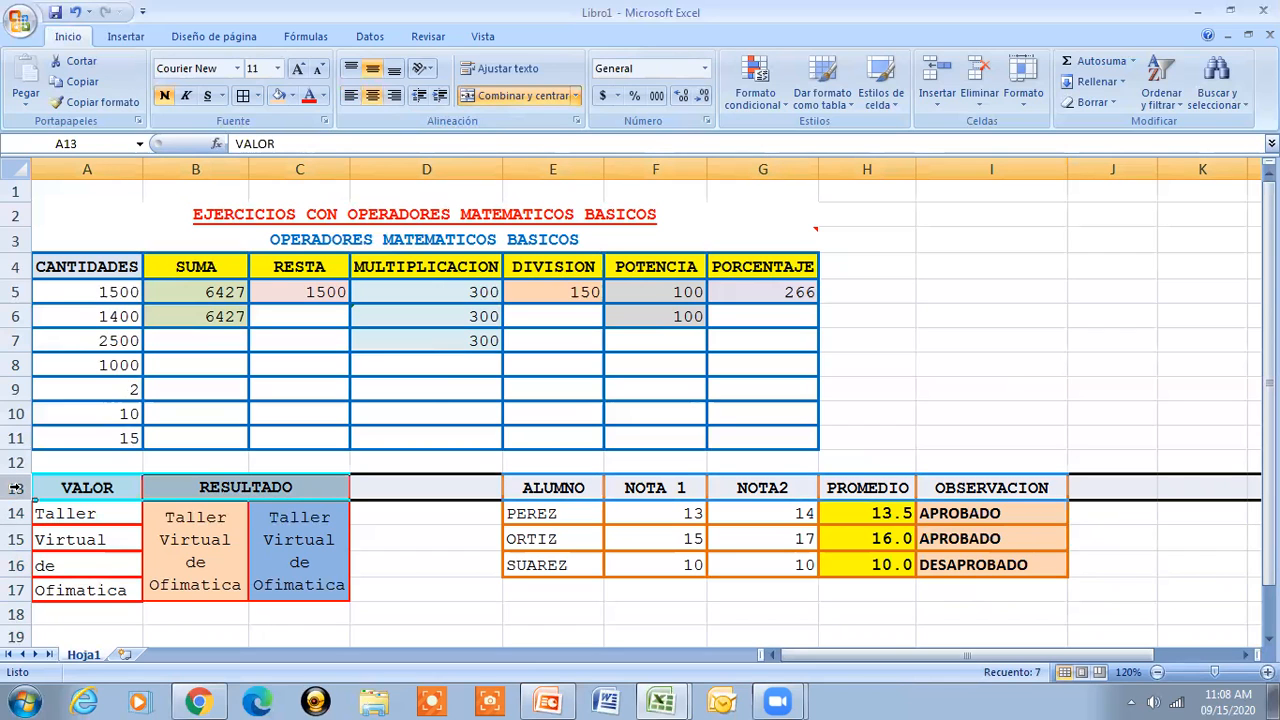
right_click(16, 487)
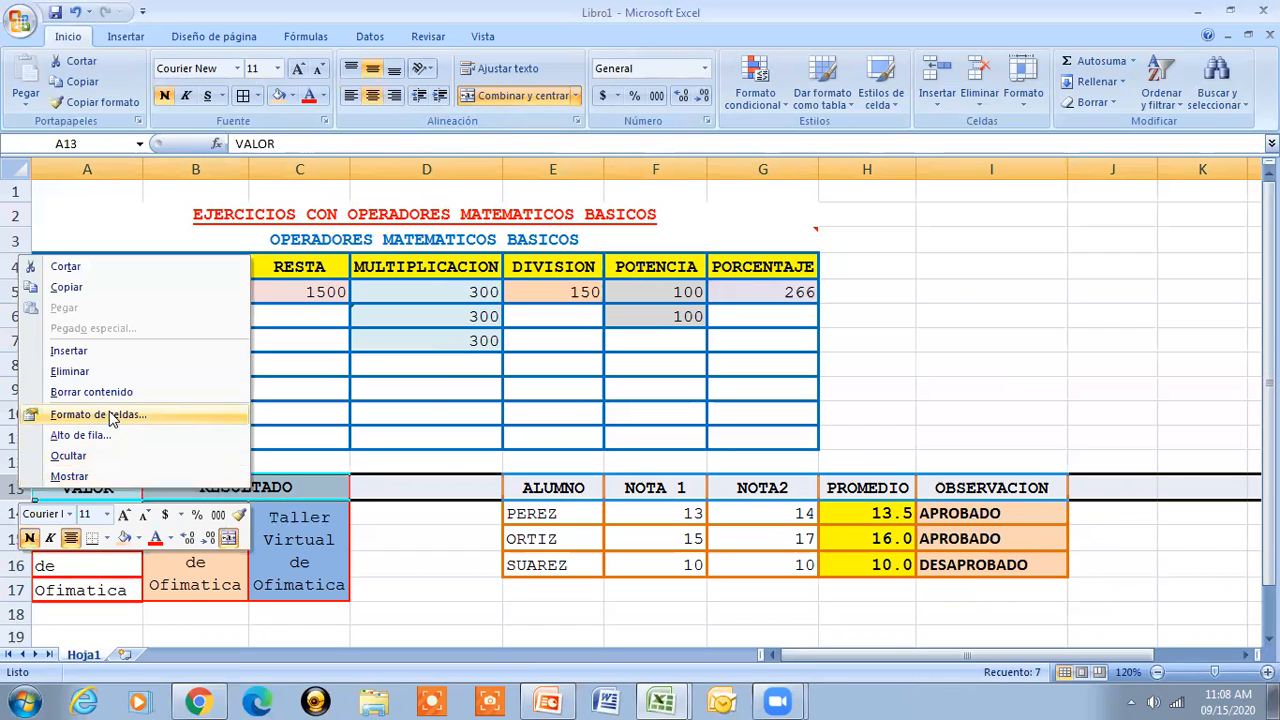
click(90, 355)
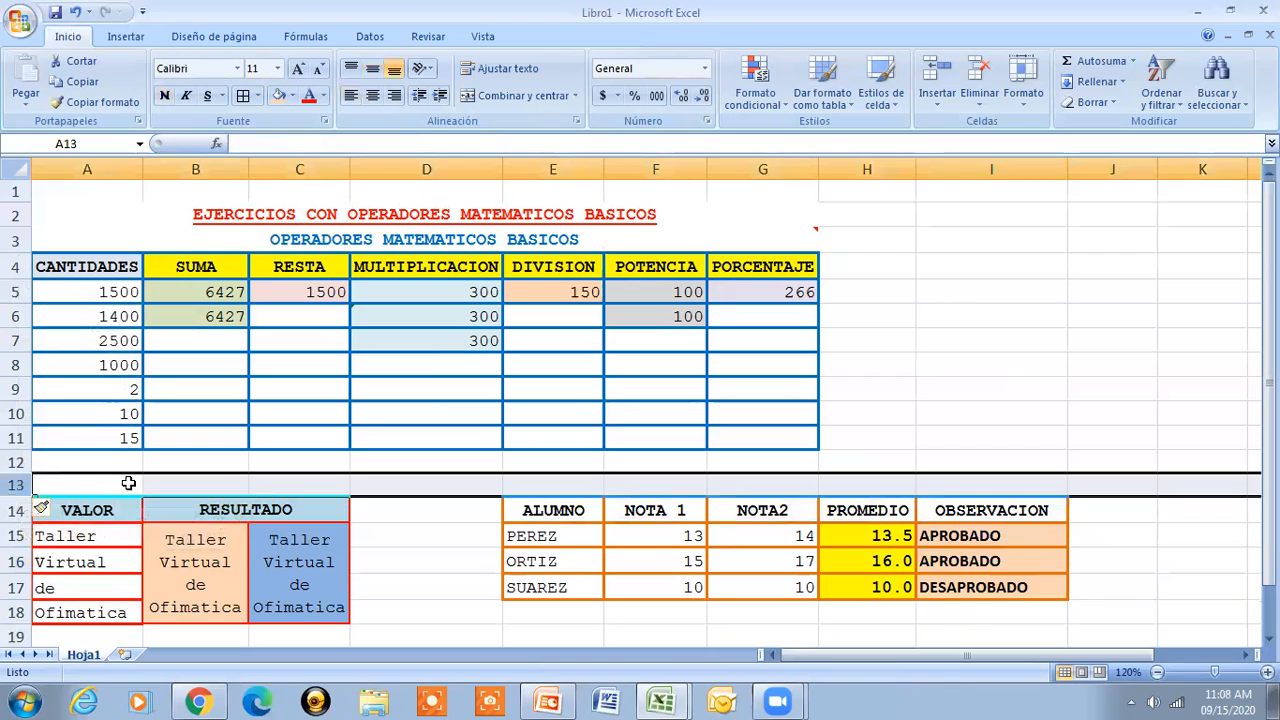
click(130, 483)
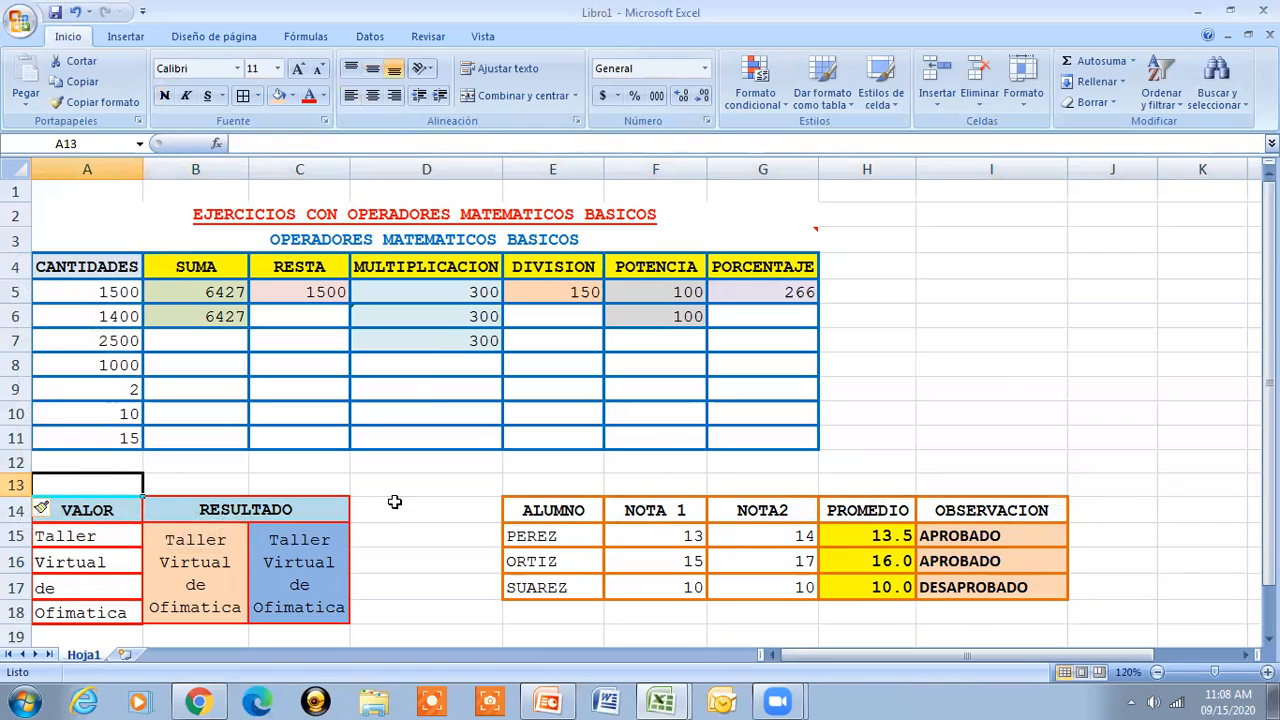
- Replace MATEMATICOS with ARITMETICOS in the A3 title so it reads OPERADORES ARITMETICOS BASICOS
mouse_move(460, 243)
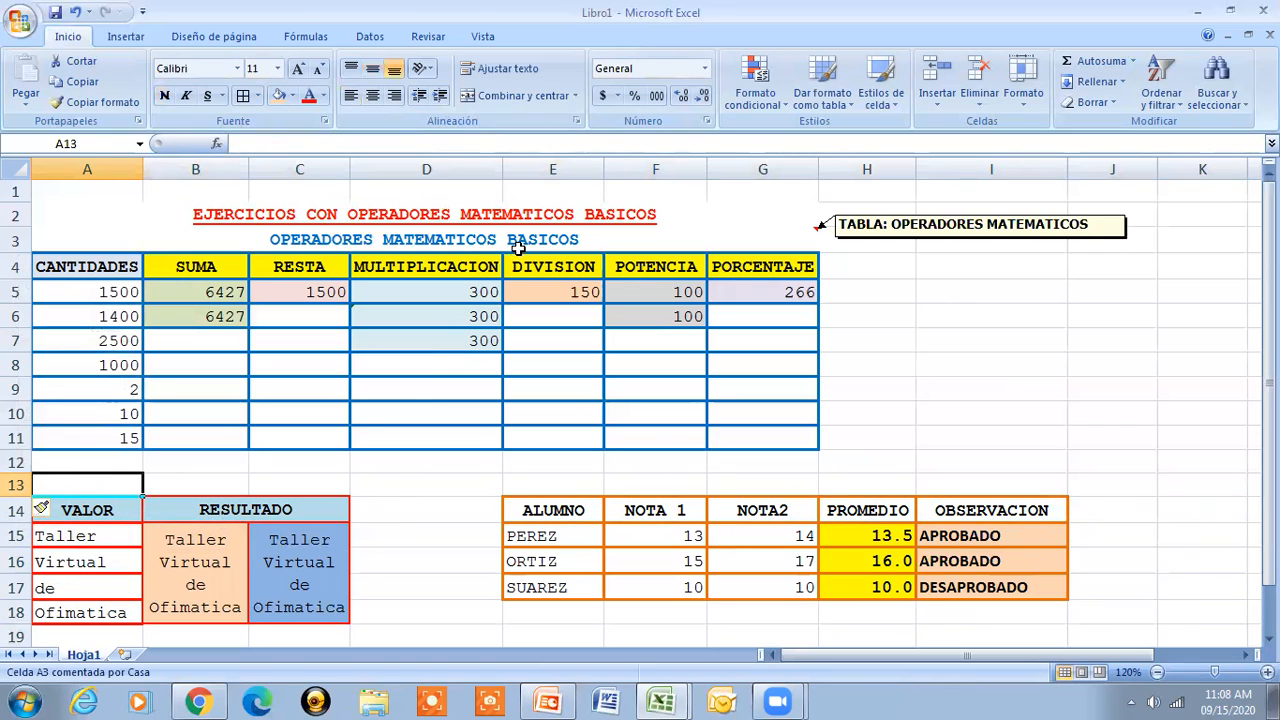
click(411, 243)
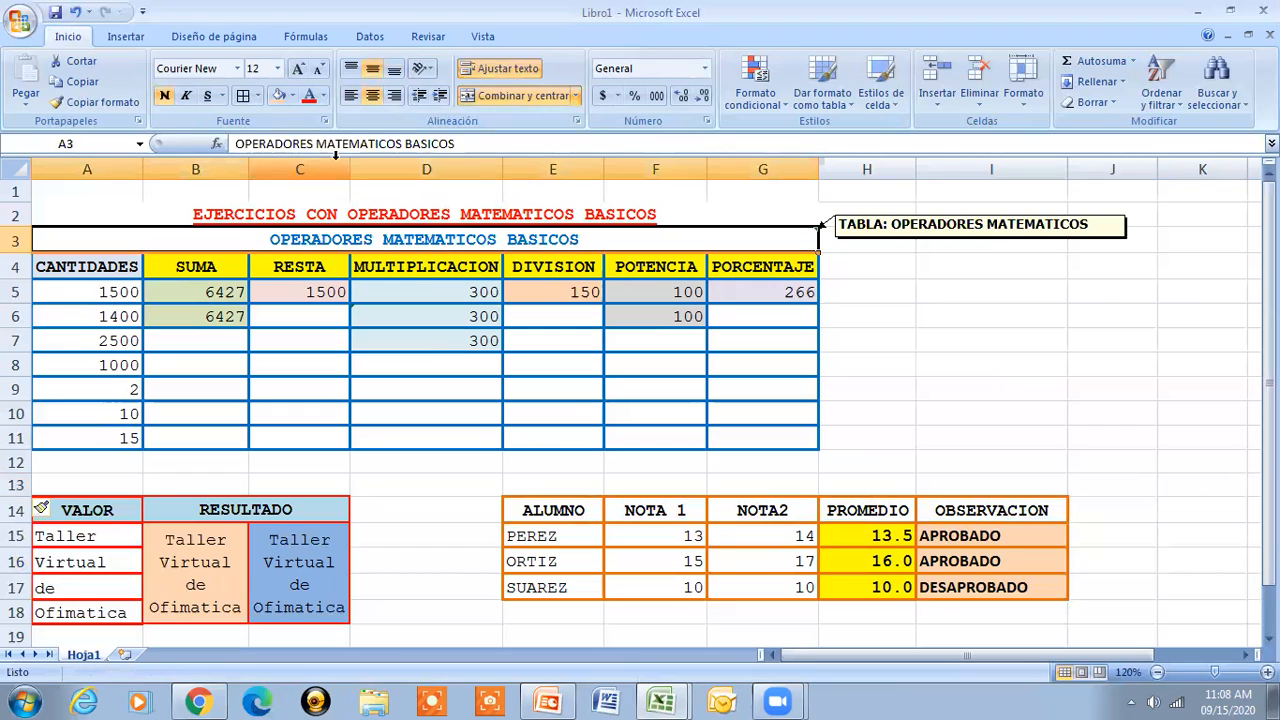
drag(316, 143, 404, 143)
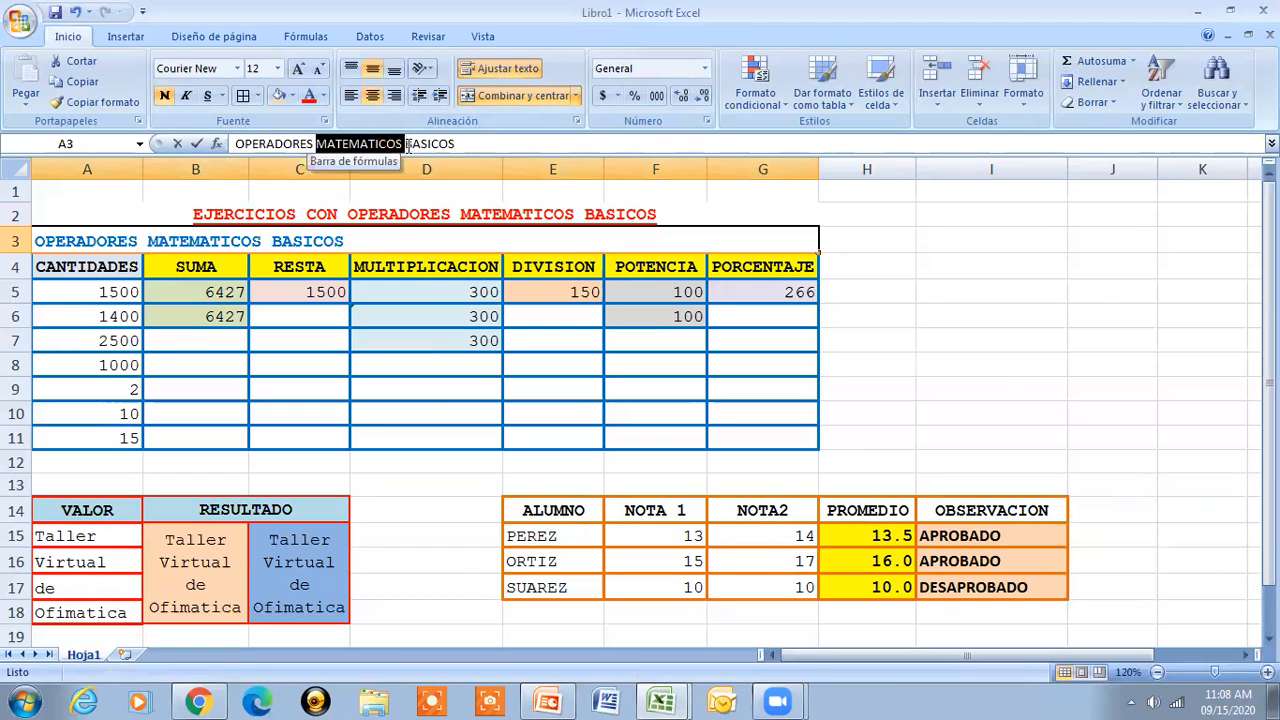
text(ARITMETI)
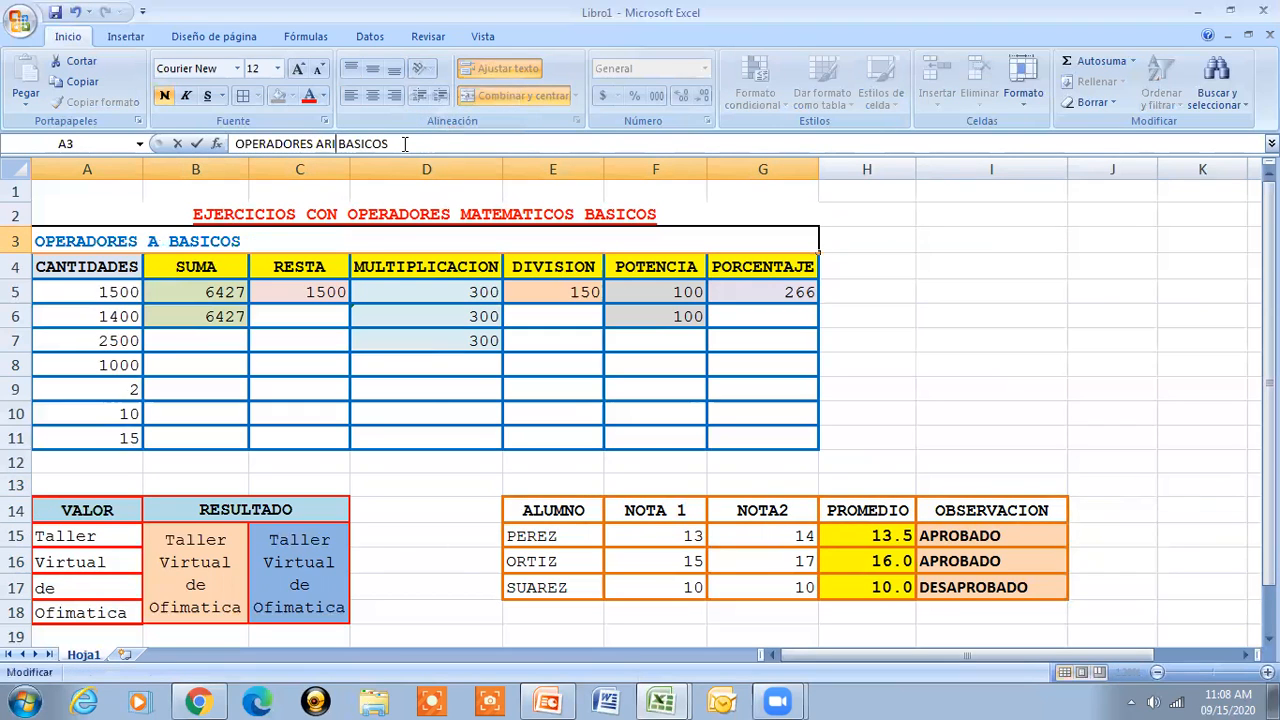
text(C)
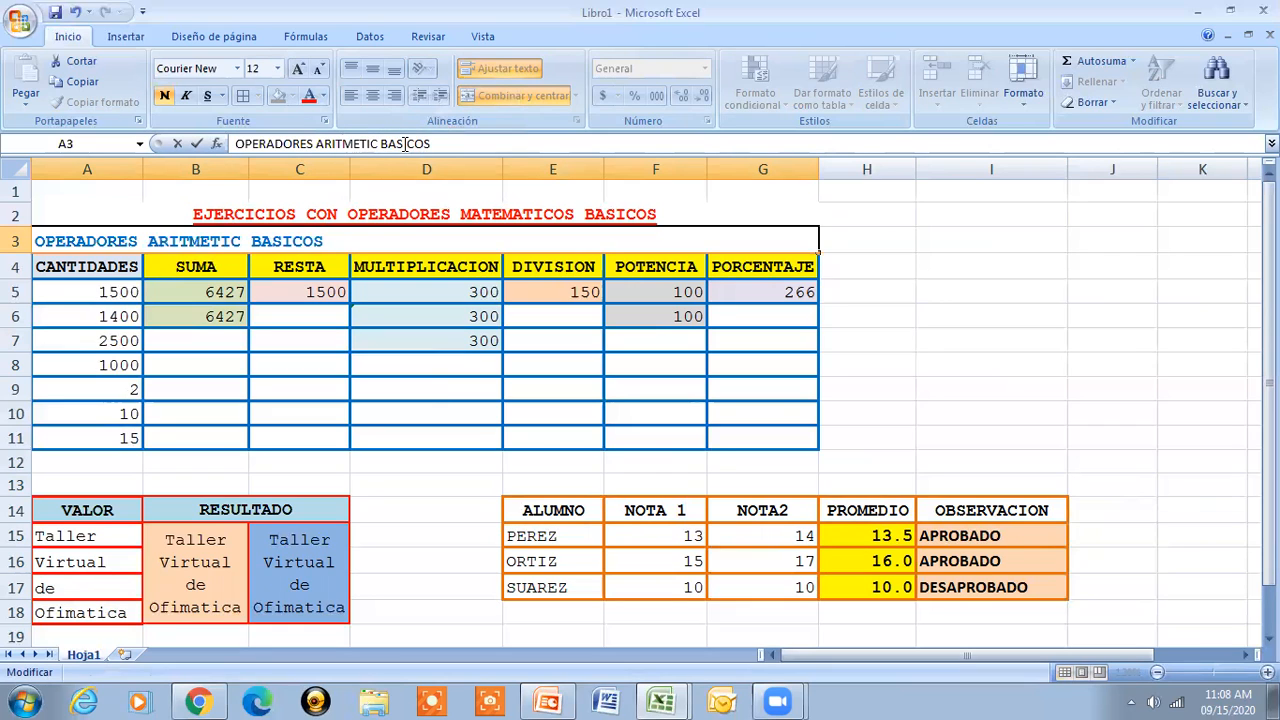
text(OS)
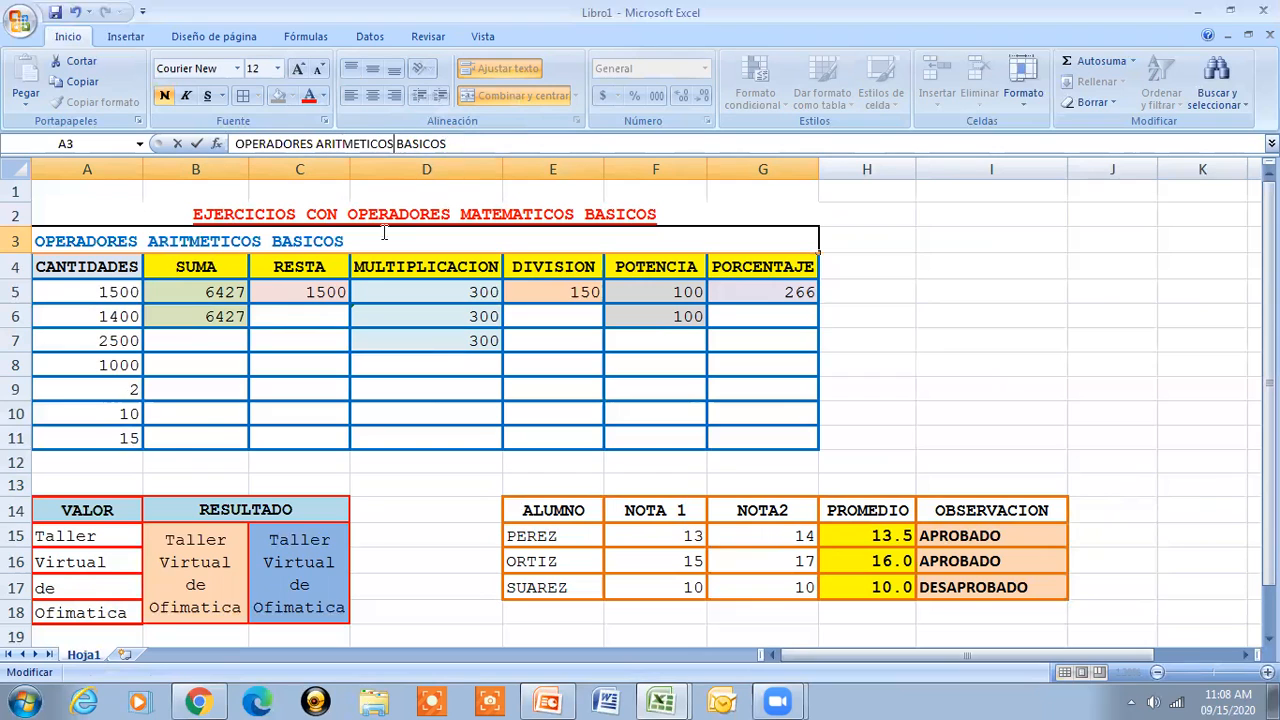
click(108, 484)
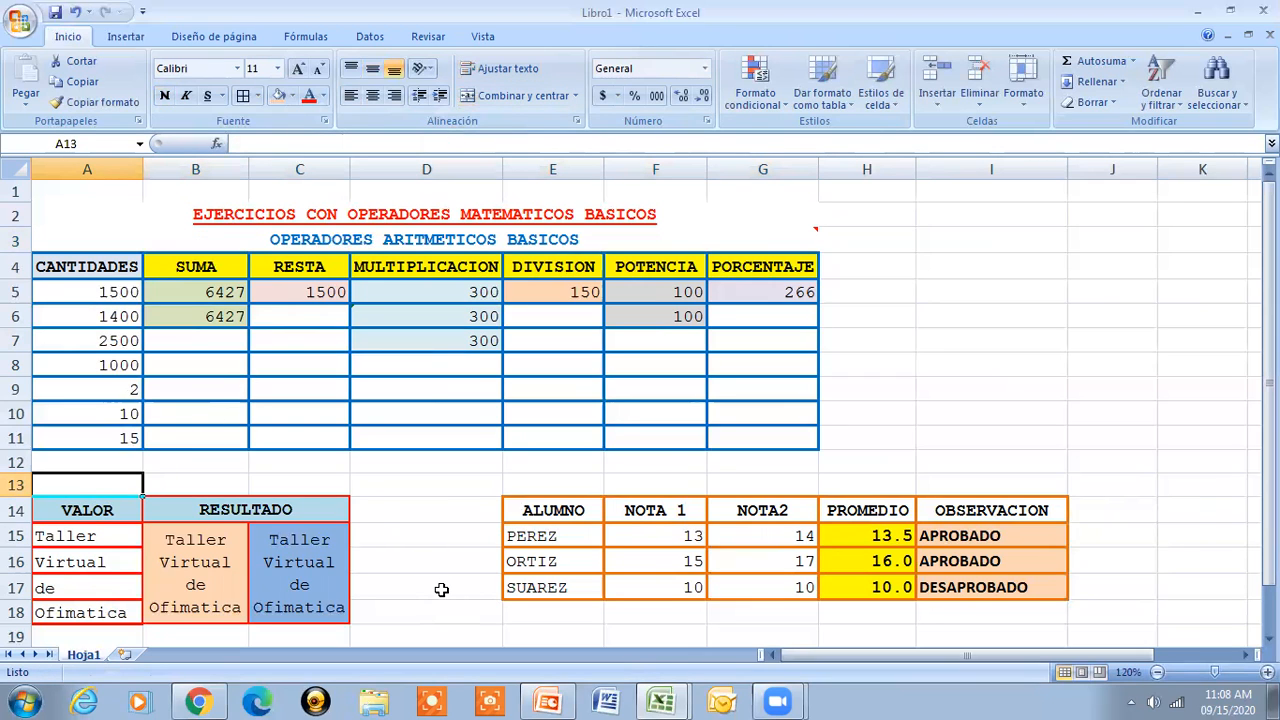
click(441, 589)
text(OPERADOR)
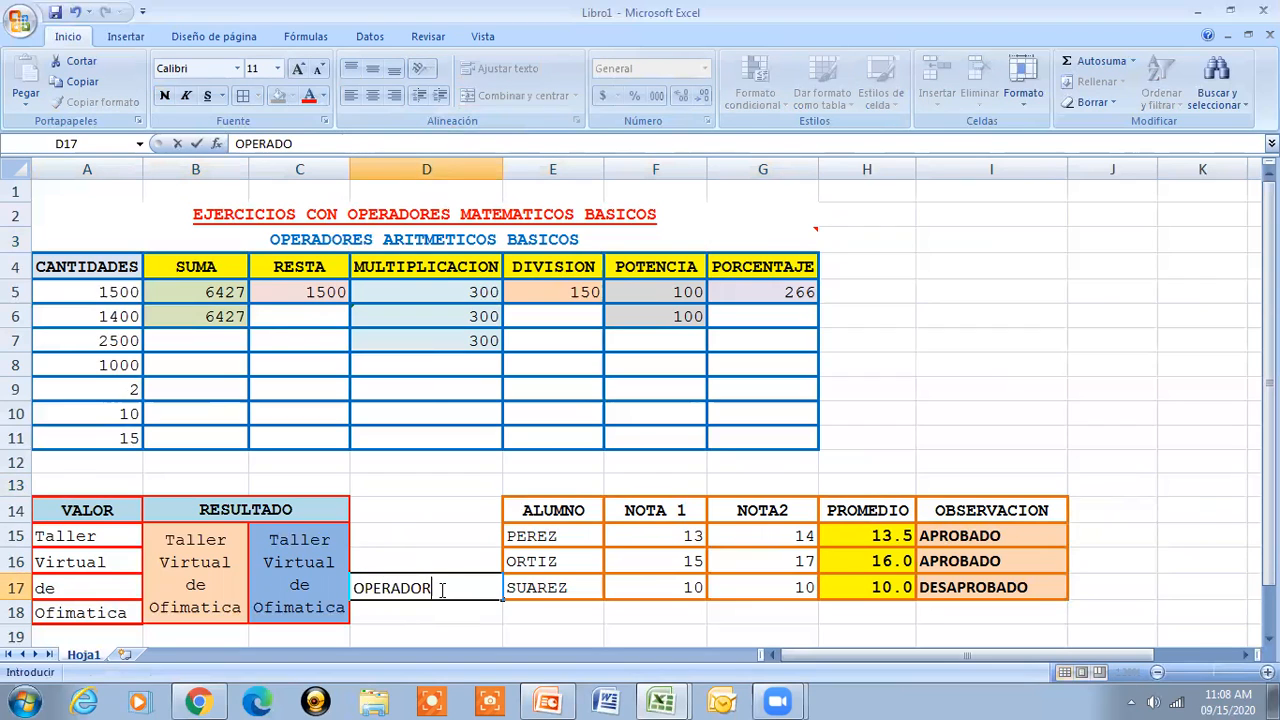
key(Escape)
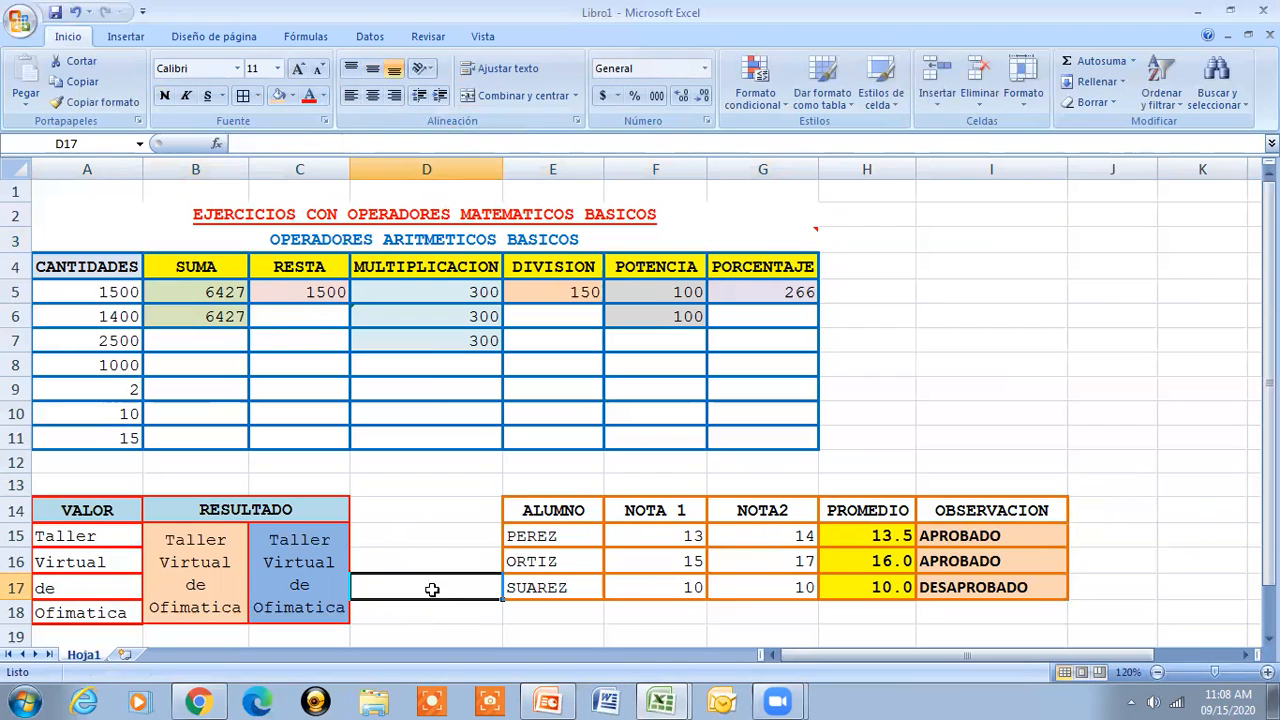
- Enter the title OPERADOR DE TEXTO in A13, above the VALOR and RESULTADO table
click(78, 482)
text(OPER)
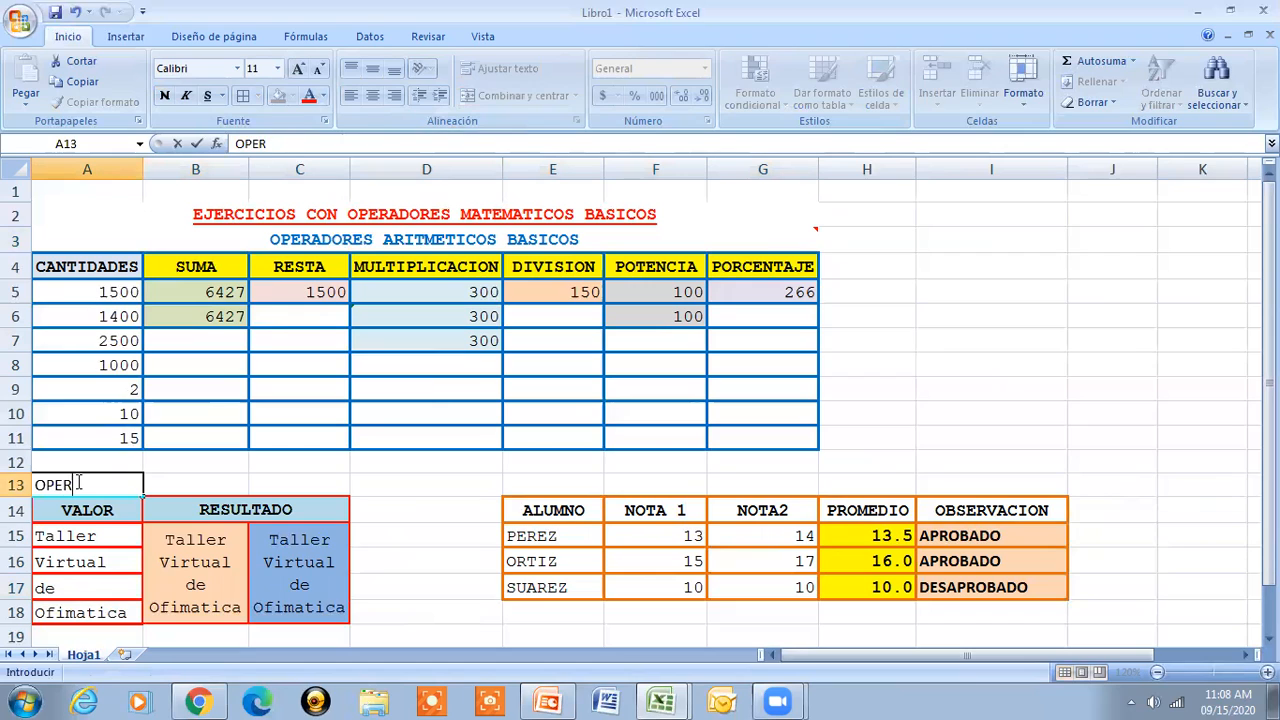
text(ADOR DE)
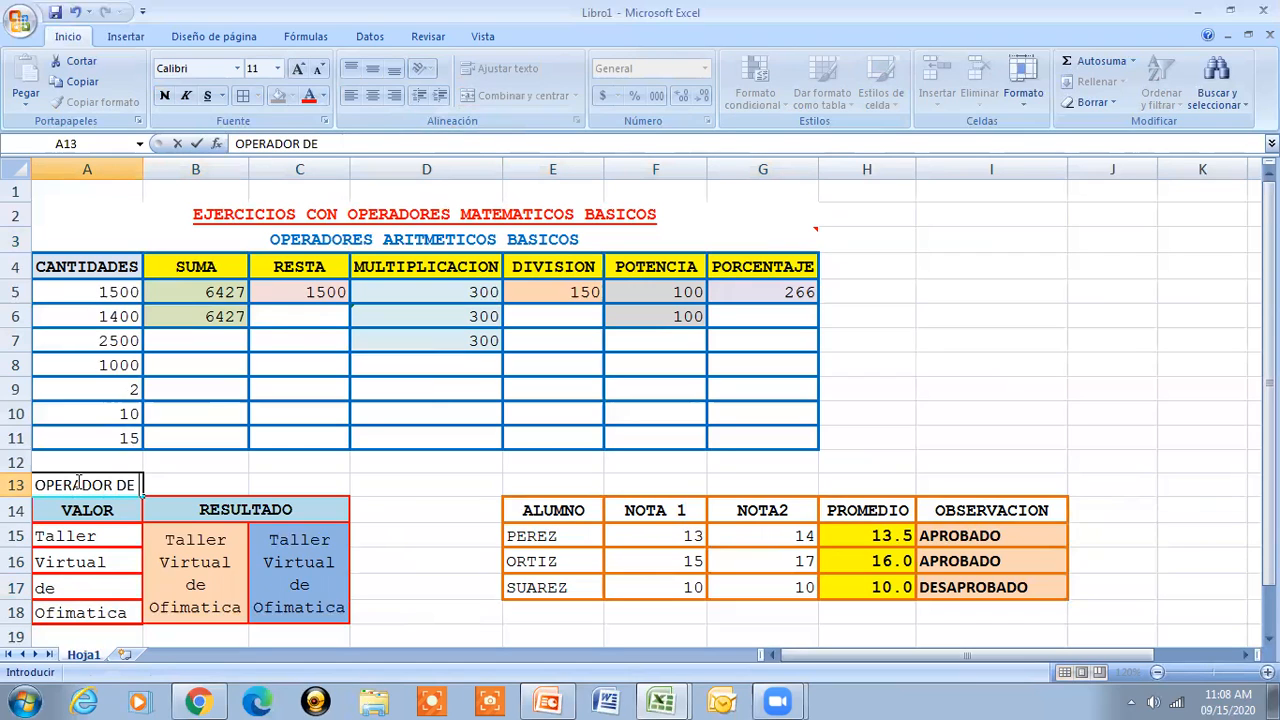
text( TEXTO)
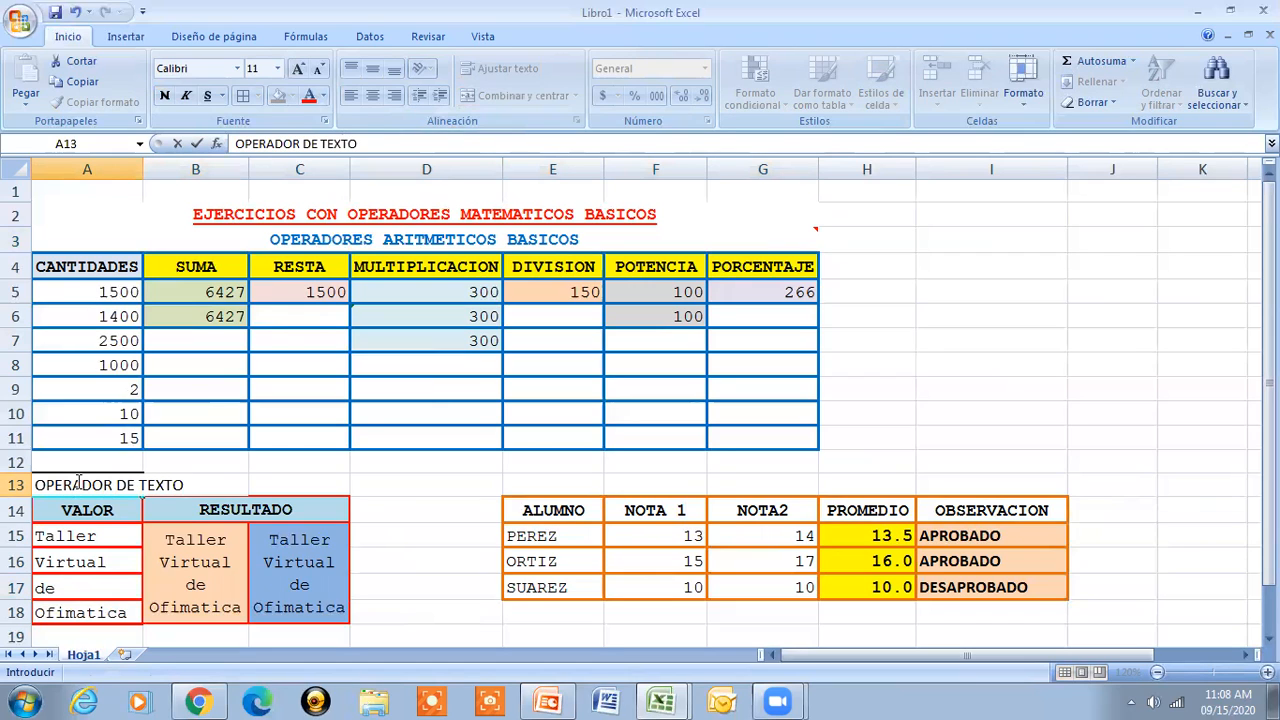
key(Return)
- Merge and centre the title across A13:C13, with wrapped text and middle vertical alignment
drag(85, 485, 259, 485)
click(522, 95)
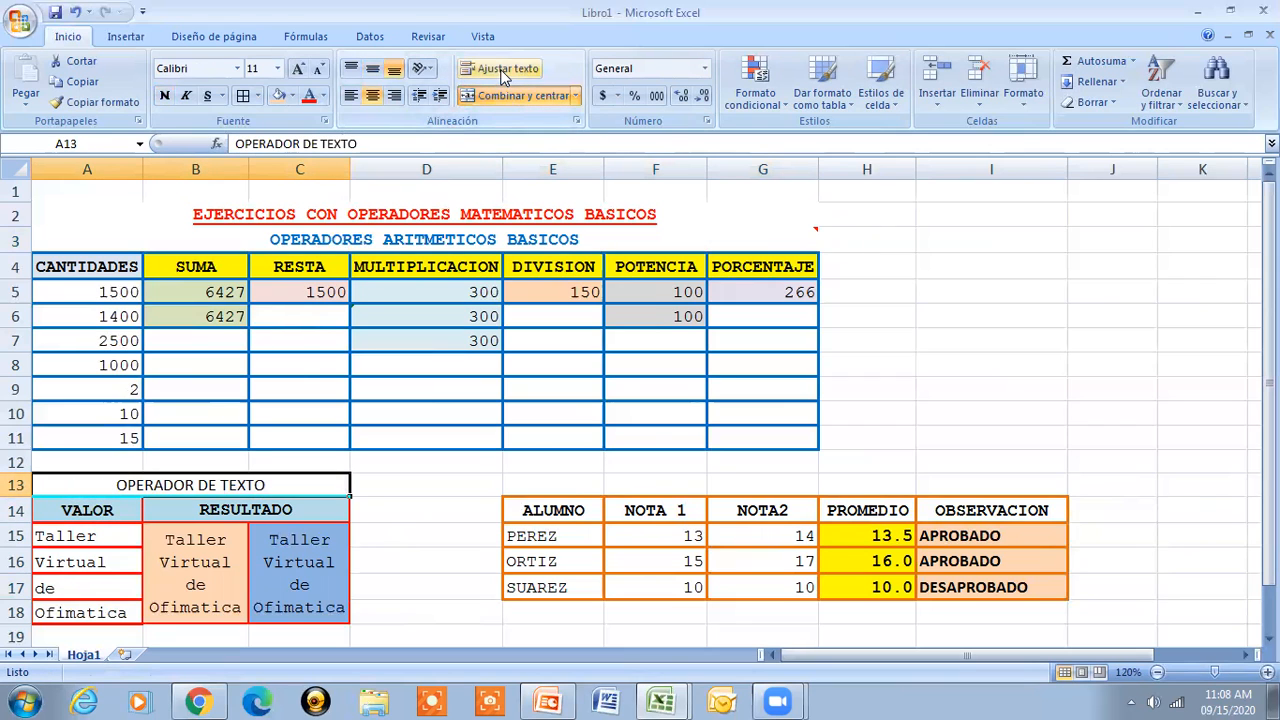
click(503, 70)
click(372, 70)
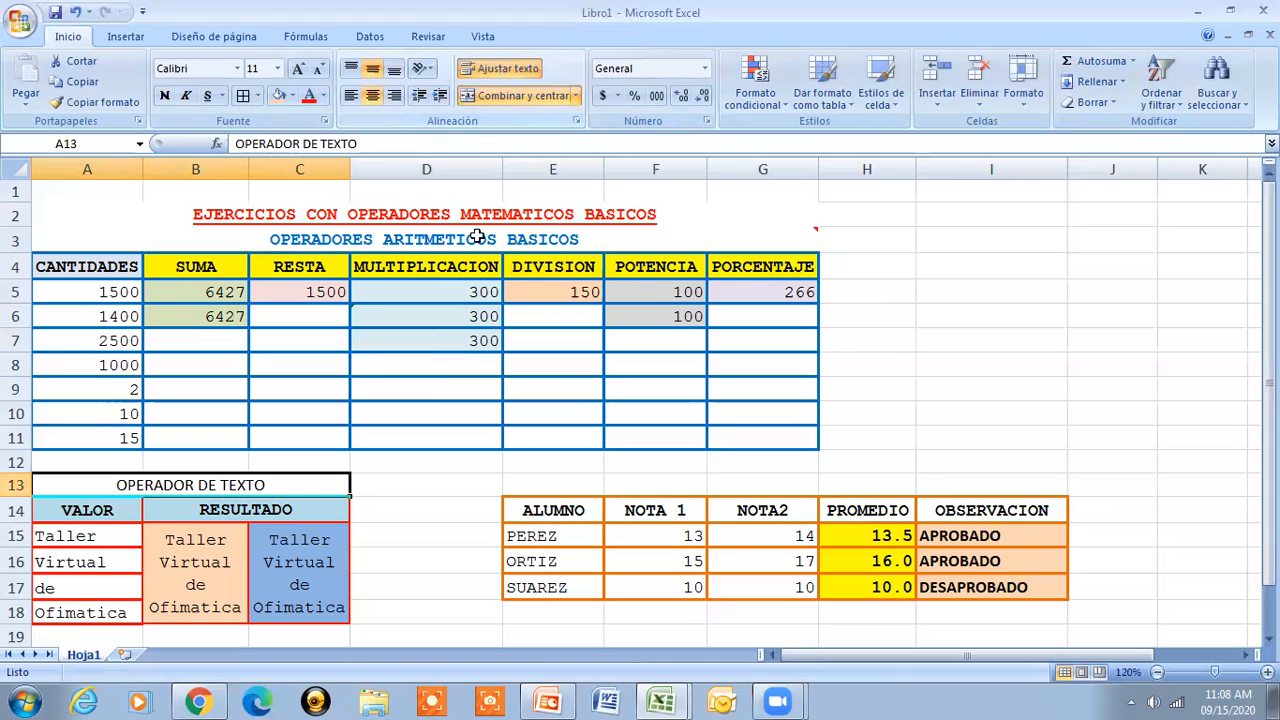
- Format the OPERADOR DE TEXTO title in Courier New, standard blue and bold
click(237, 68)
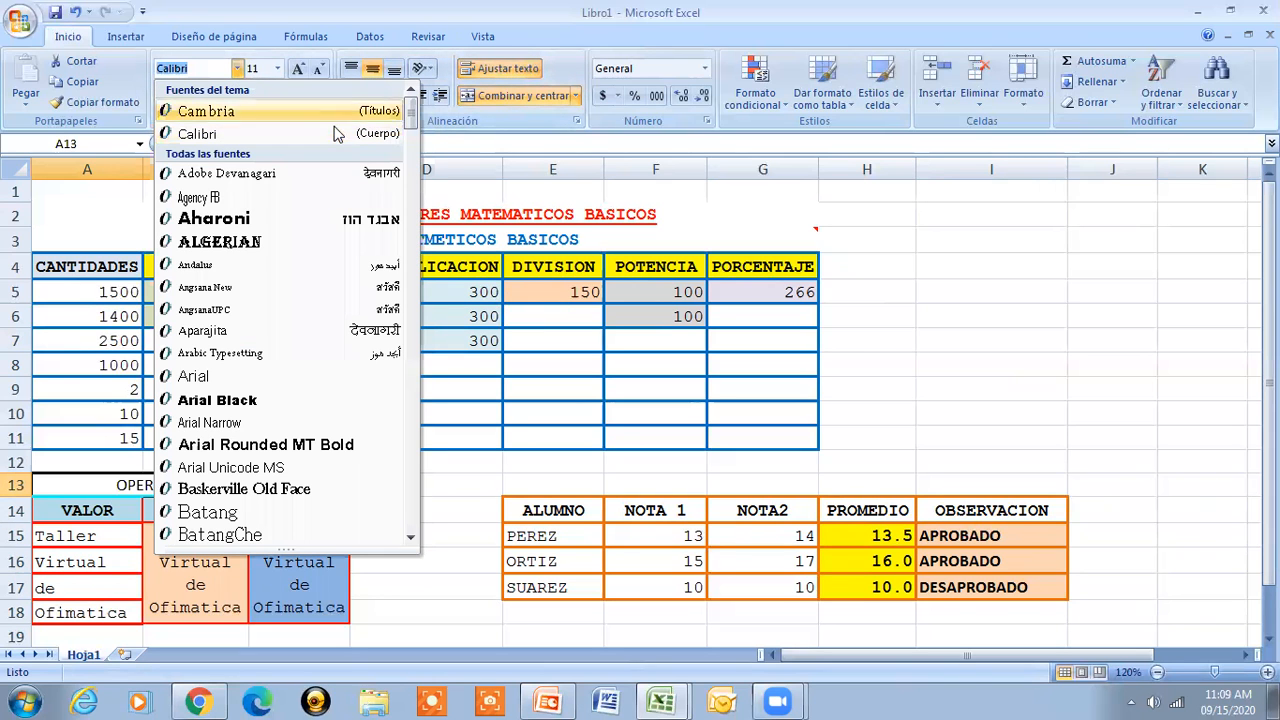
drag(413, 120, 419, 196)
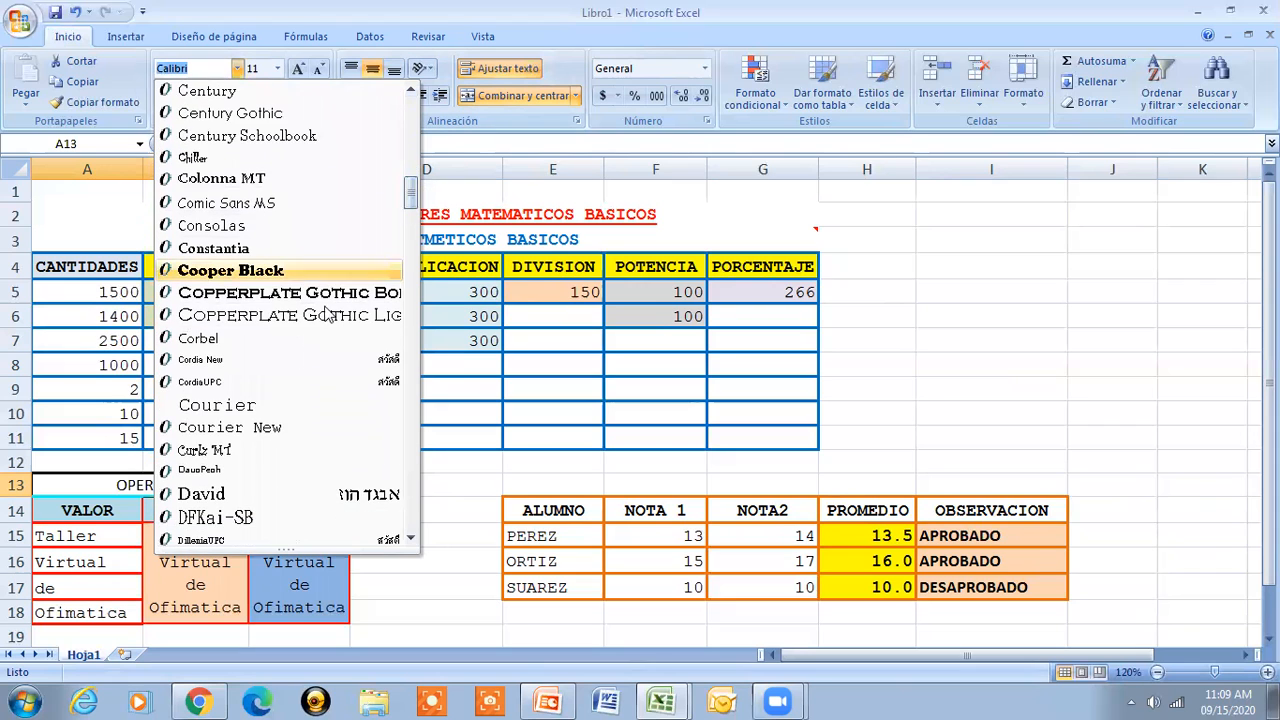
click(350, 427)
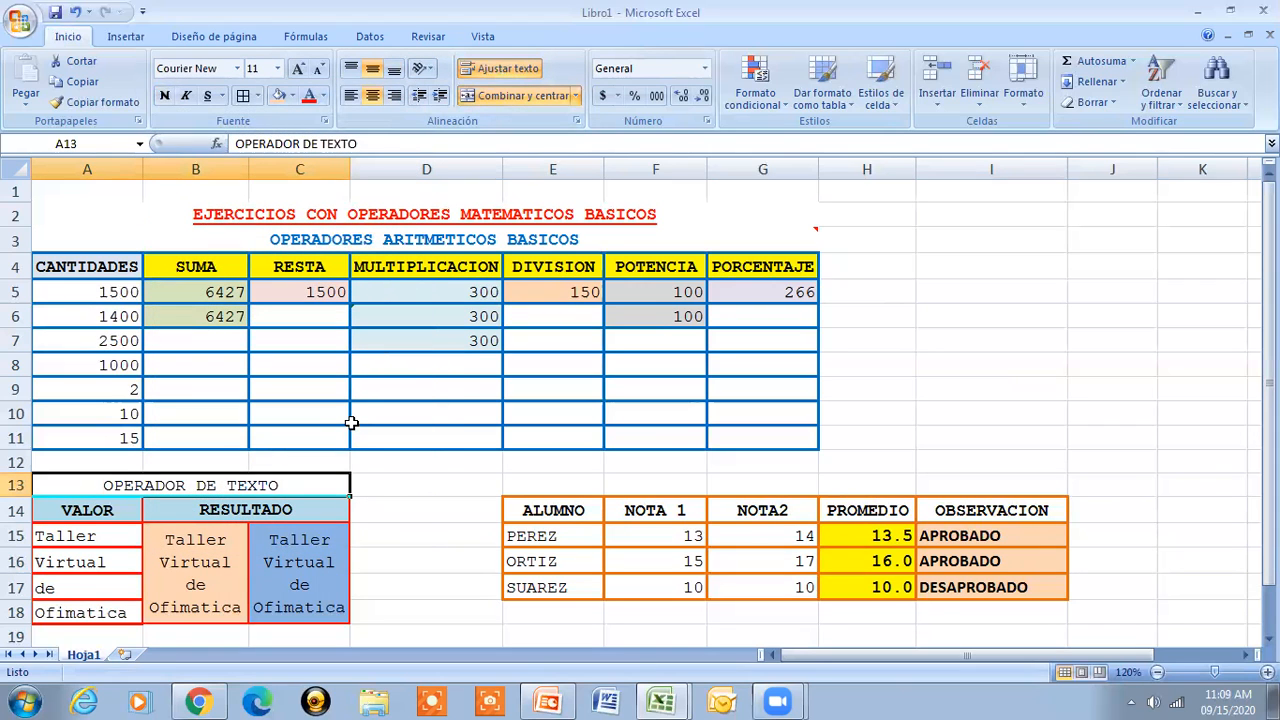
click(321, 98)
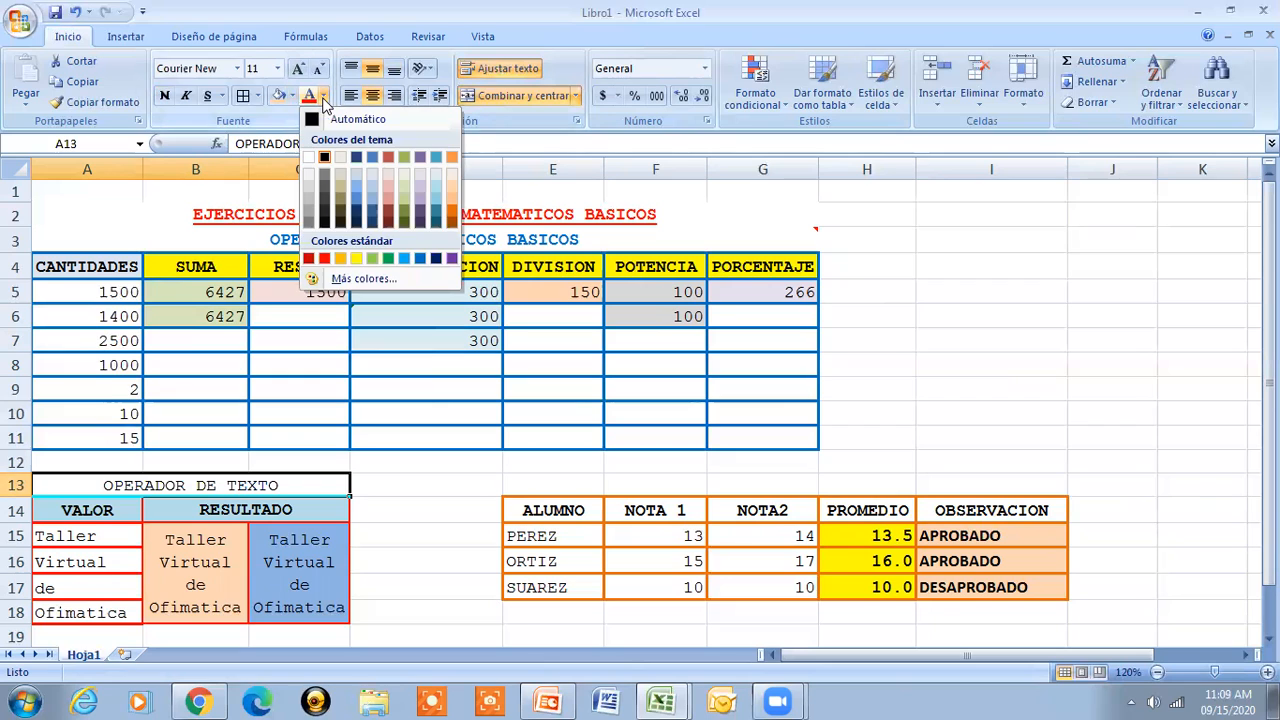
click(424, 262)
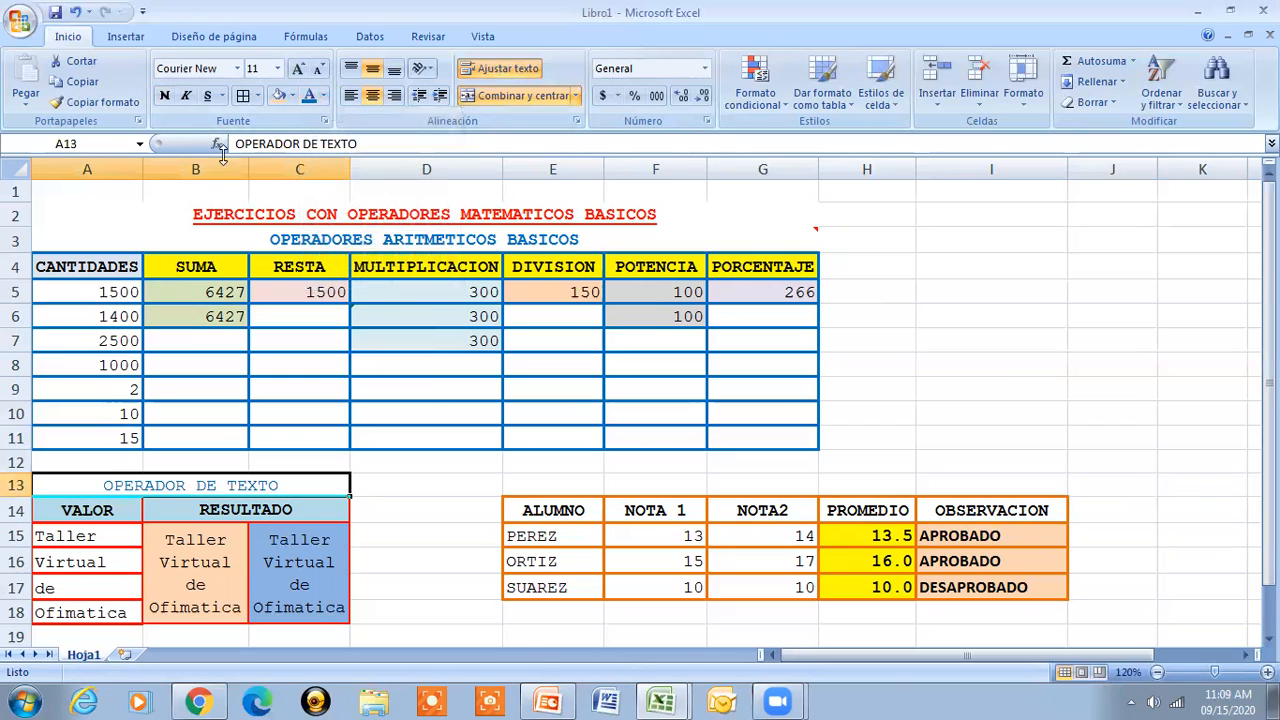
click(162, 96)
- Set the font size of the OPERADOR DE TEXTO title in A13 to 12
click(438, 240)
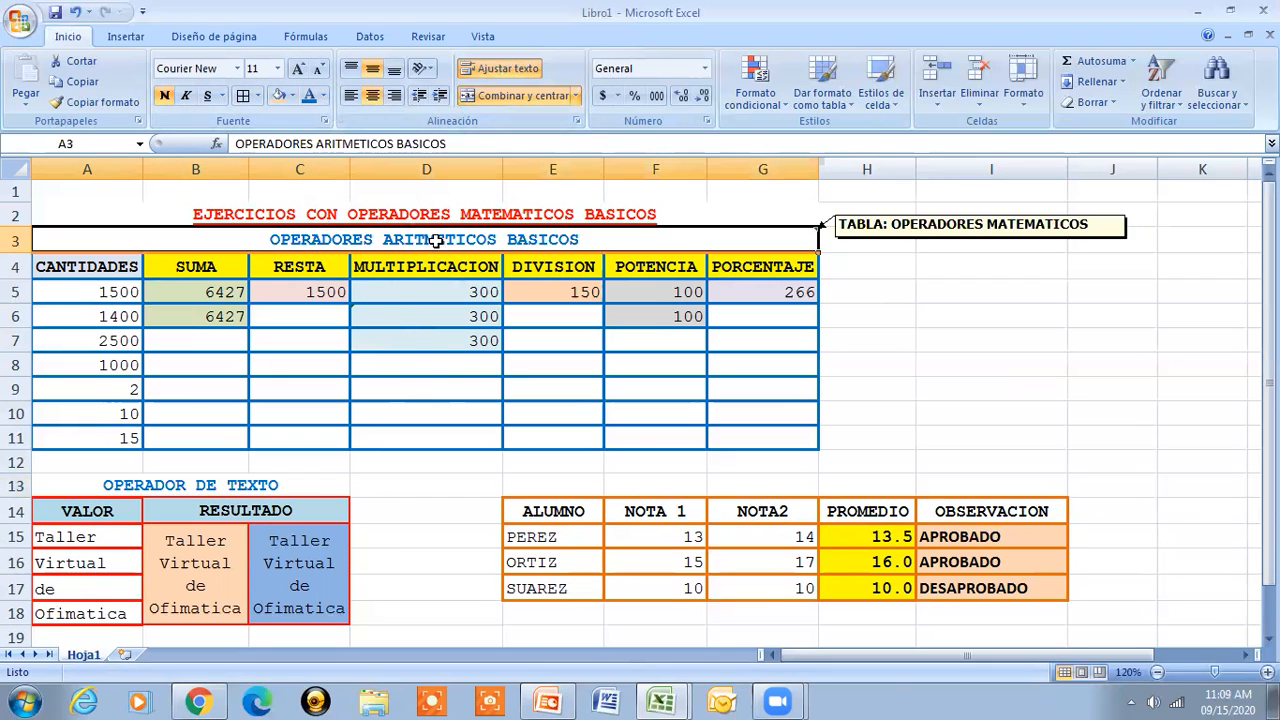
click(172, 490)
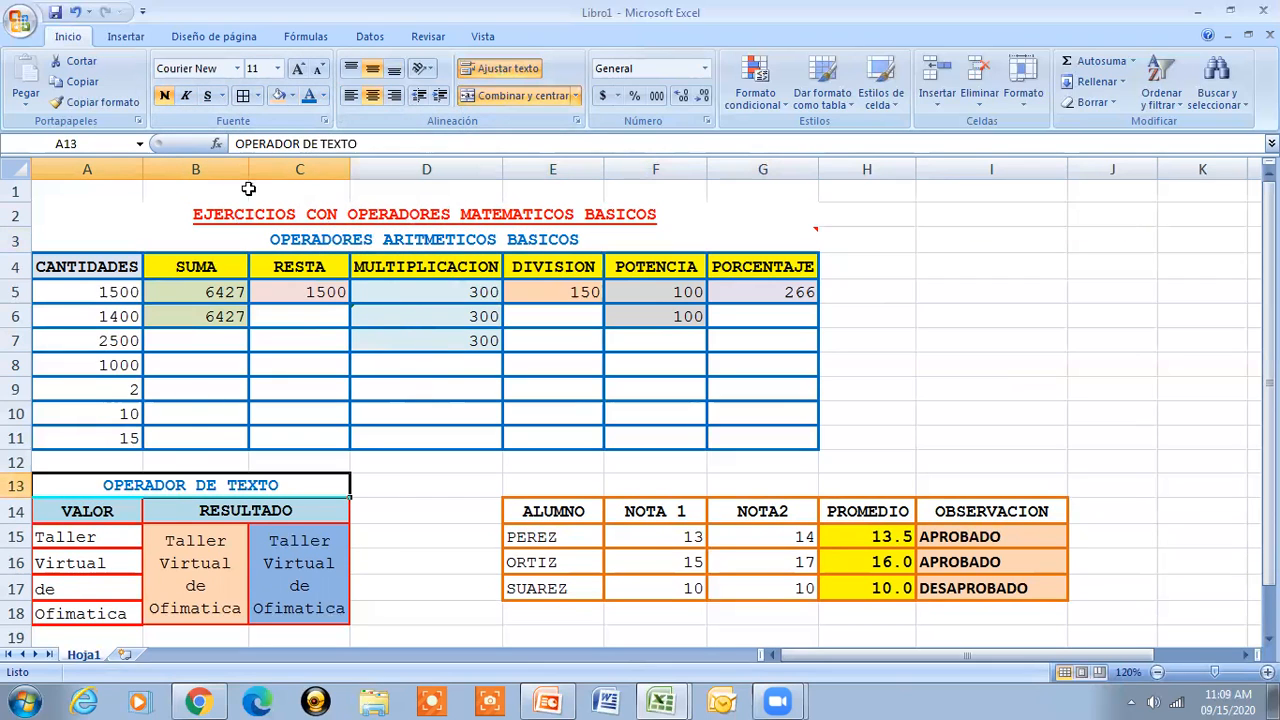
click(277, 68)
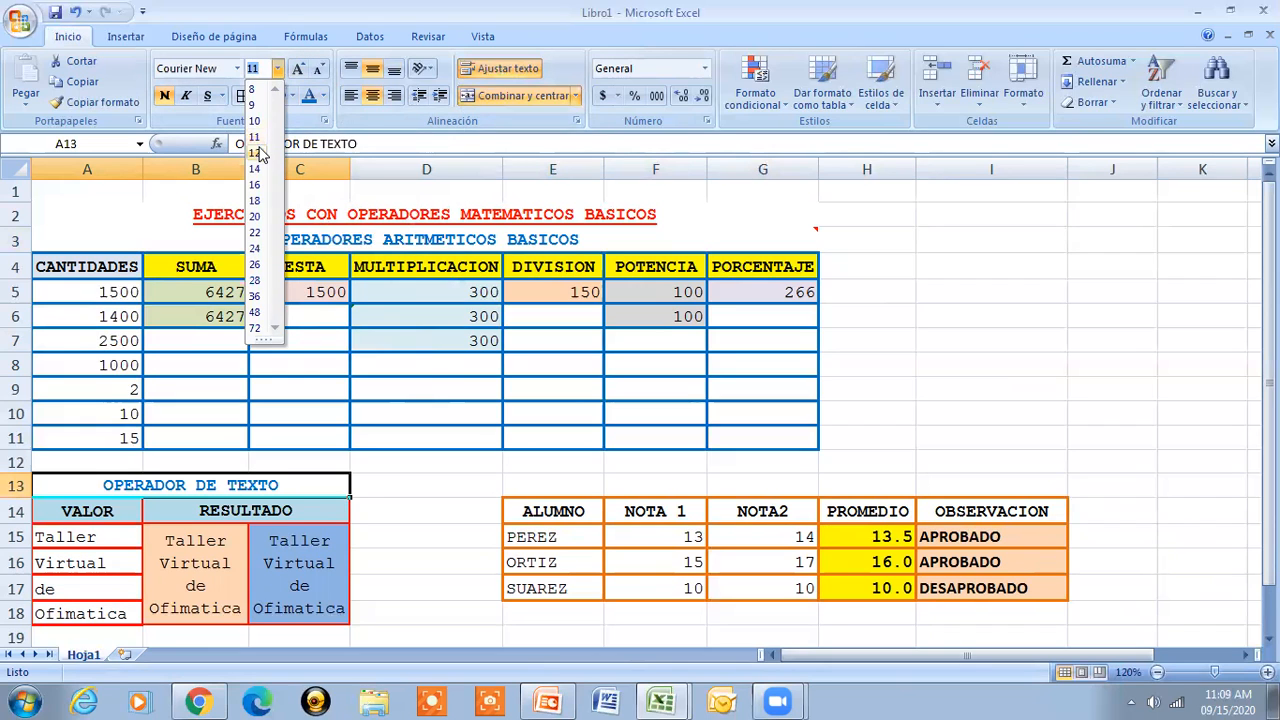
click(258, 156)
- Enter the title OPERADOR DE RELACION in E13, above the ALUMNO grades table
click(546, 483)
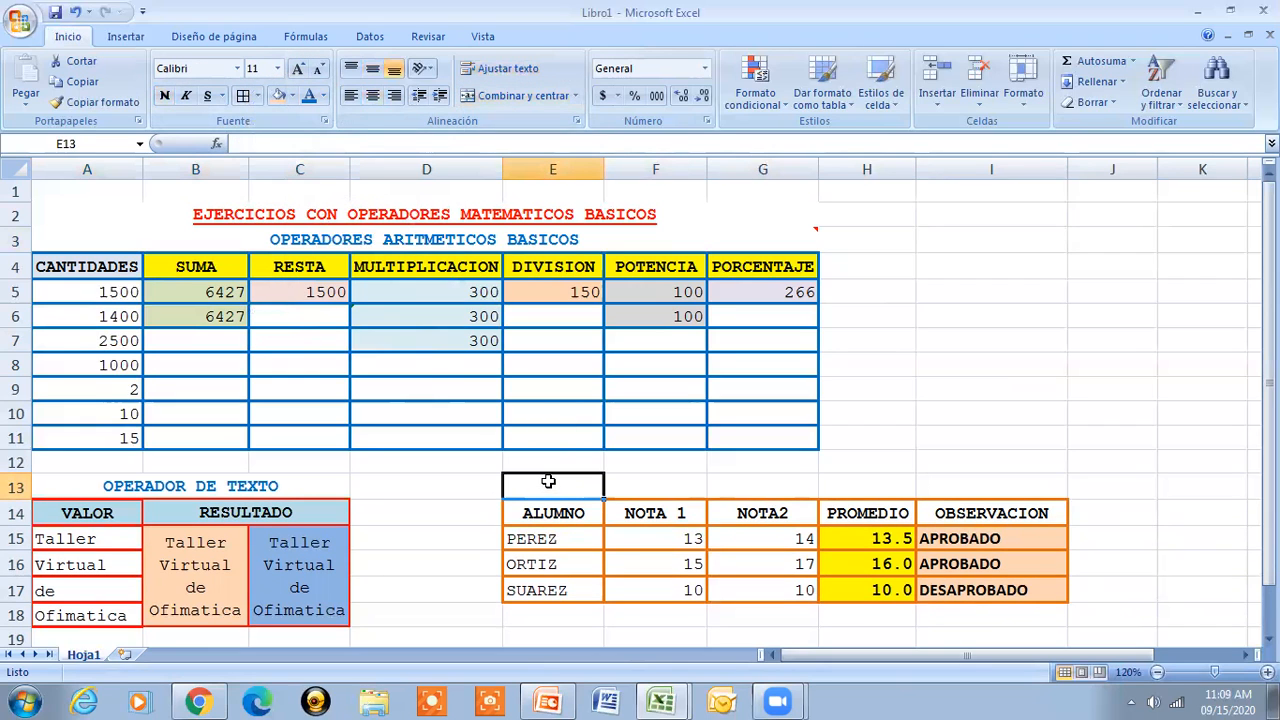
text(OPE)
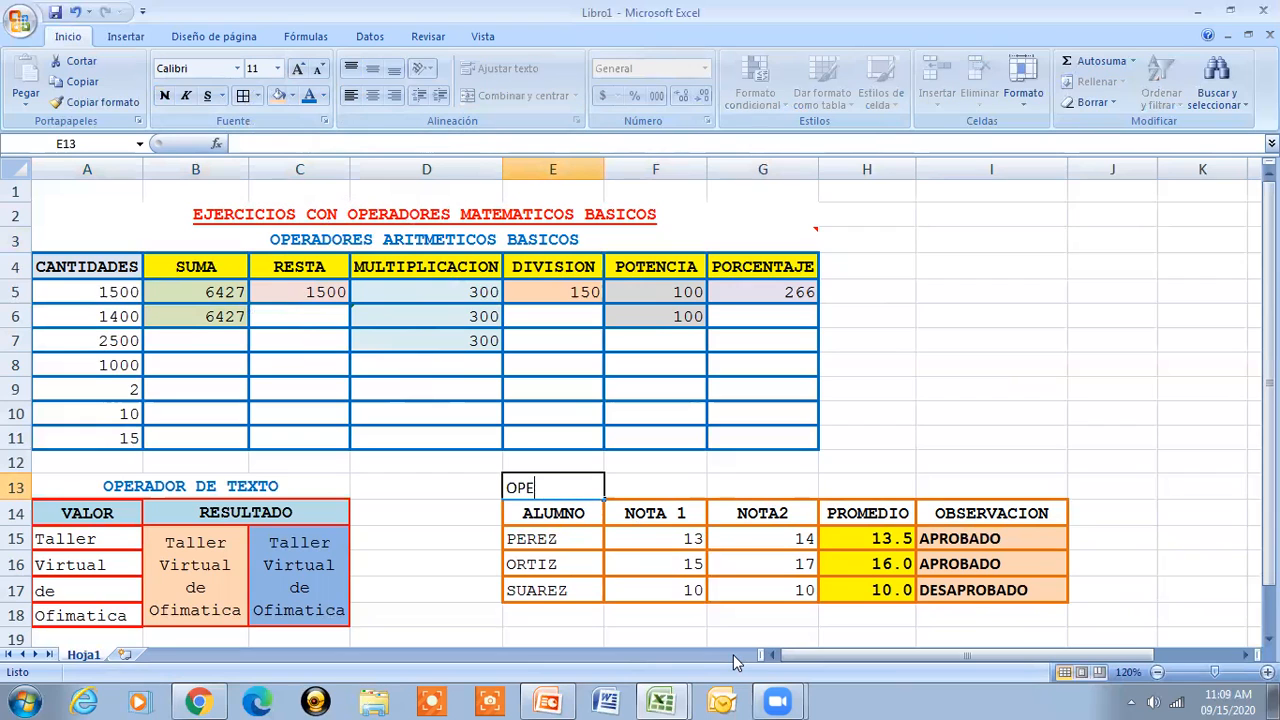
text(RADOR DE REA)
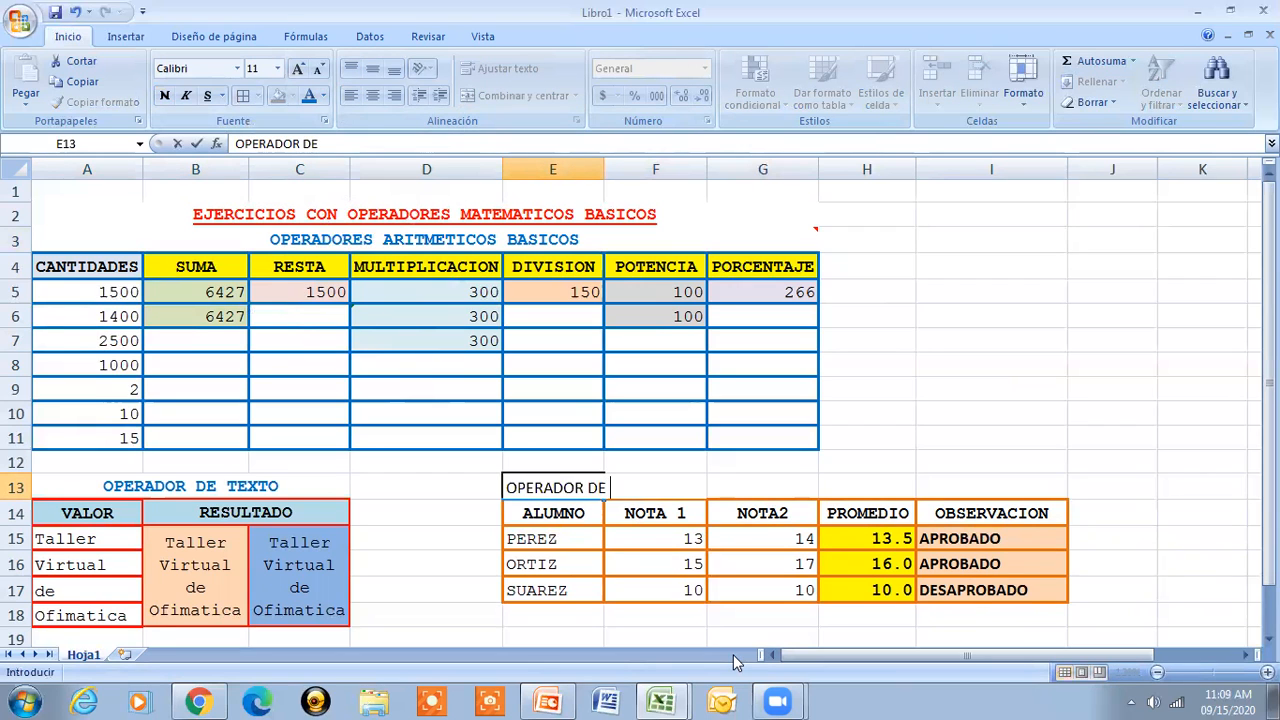
key(BackSpace)
text(LCION)
key(BackSpace)
key(BackSpace)
key(BackSpace)
key(BackSpace)
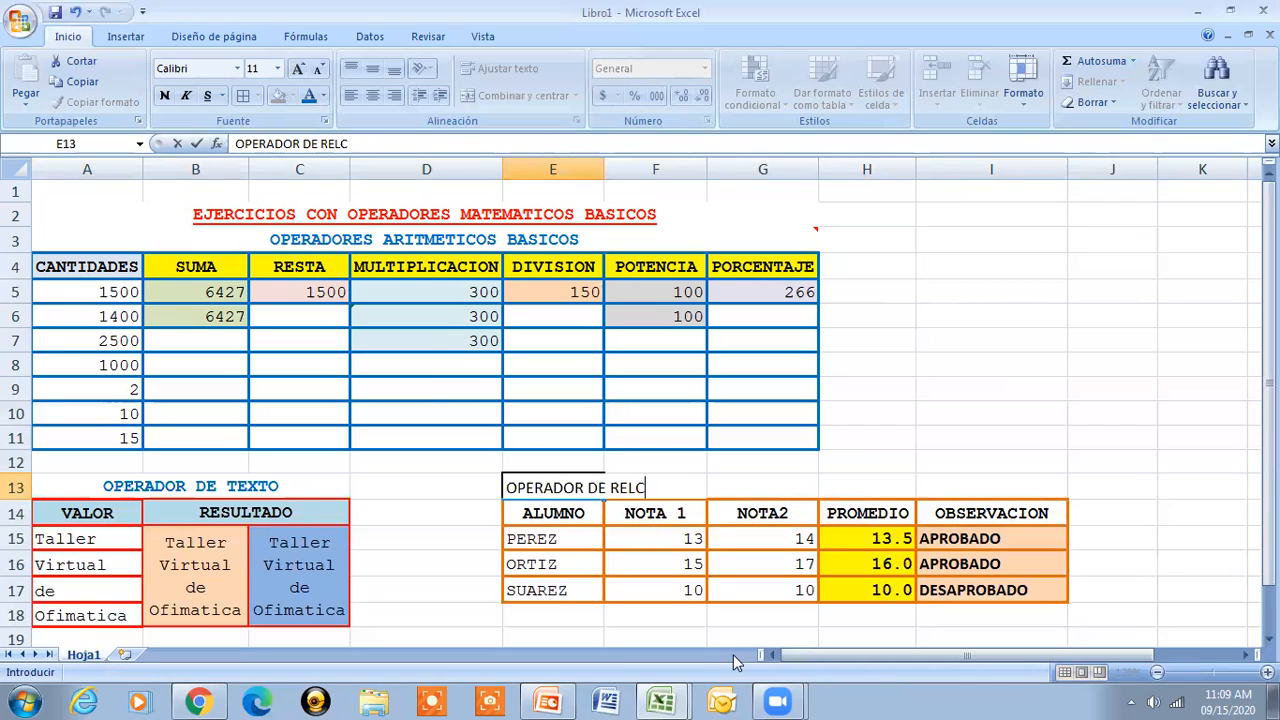
text(ACION)
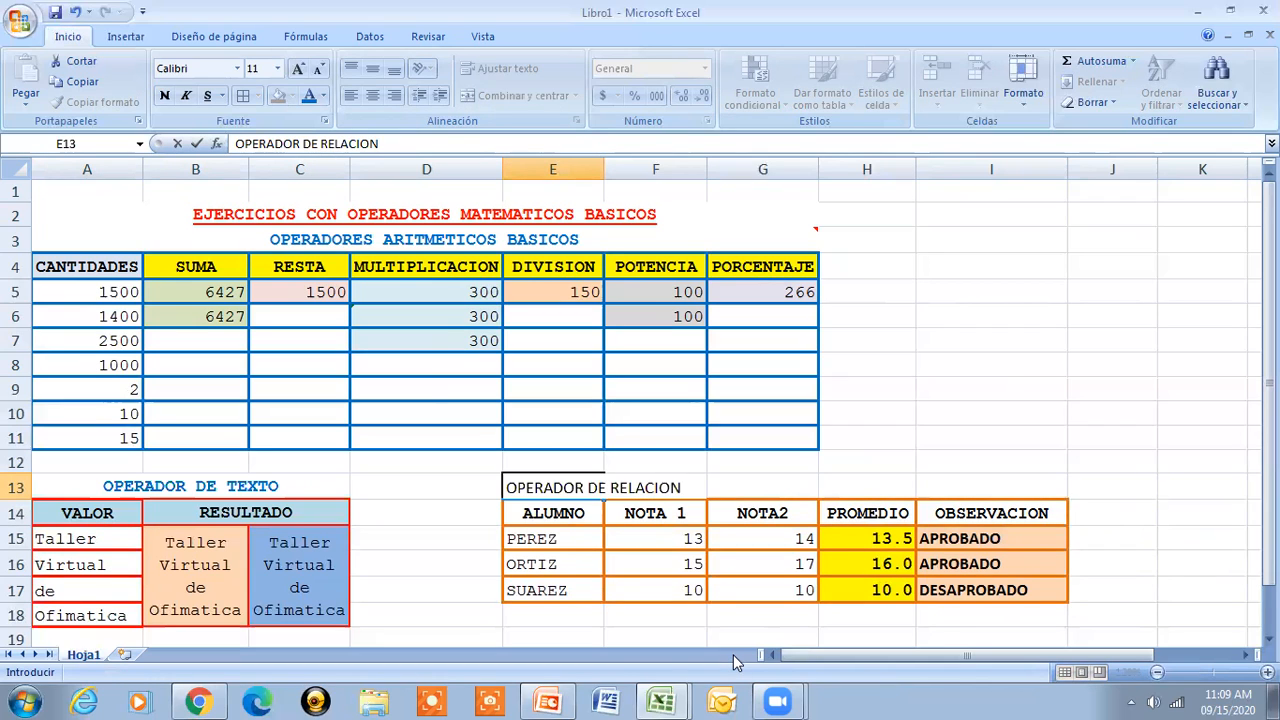
- Merge and centre the OPERADOR DE RELACION title across E13:I13, with wrapped text and middle vertical alignment
drag(623, 567, 545, 540)
drag(530, 490, 995, 483)
click(522, 96)
click(372, 68)
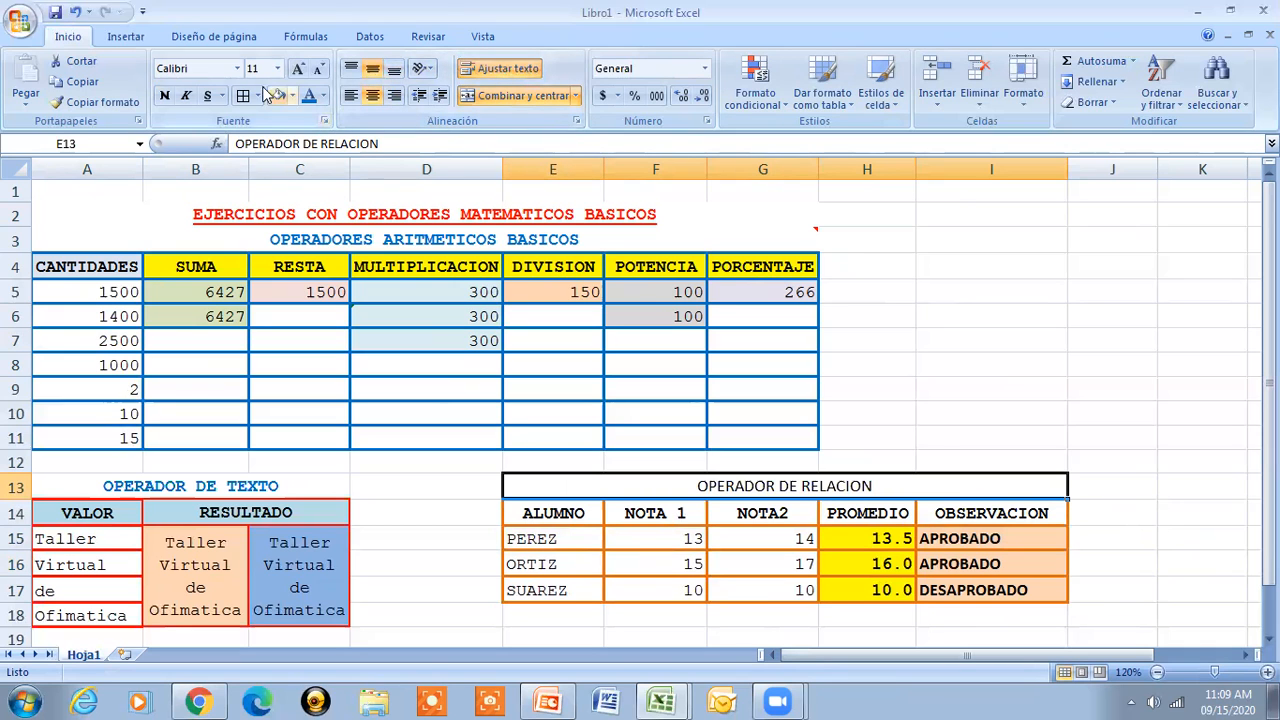
- Format the OPERADOR DE RELACION title in Courier New, size 12, blue and bold
click(237, 68)
drag(407, 112, 410, 150)
click(329, 258)
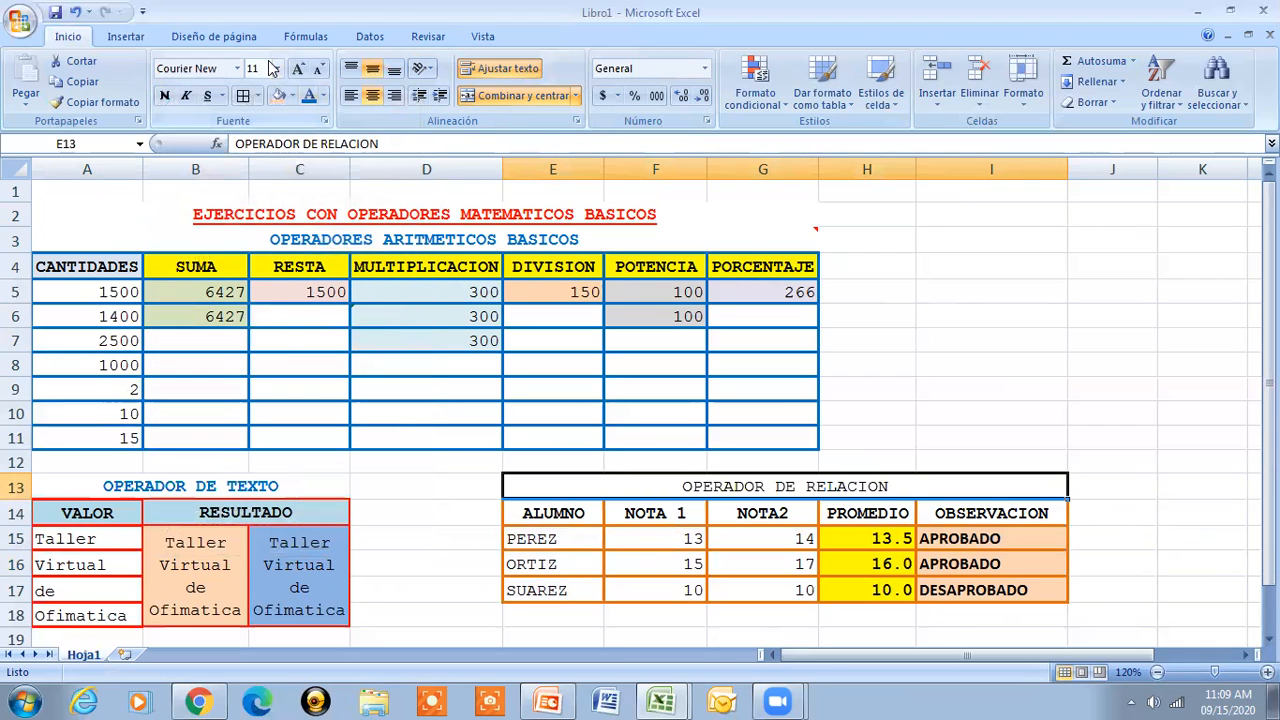
click(277, 68)
click(260, 150)
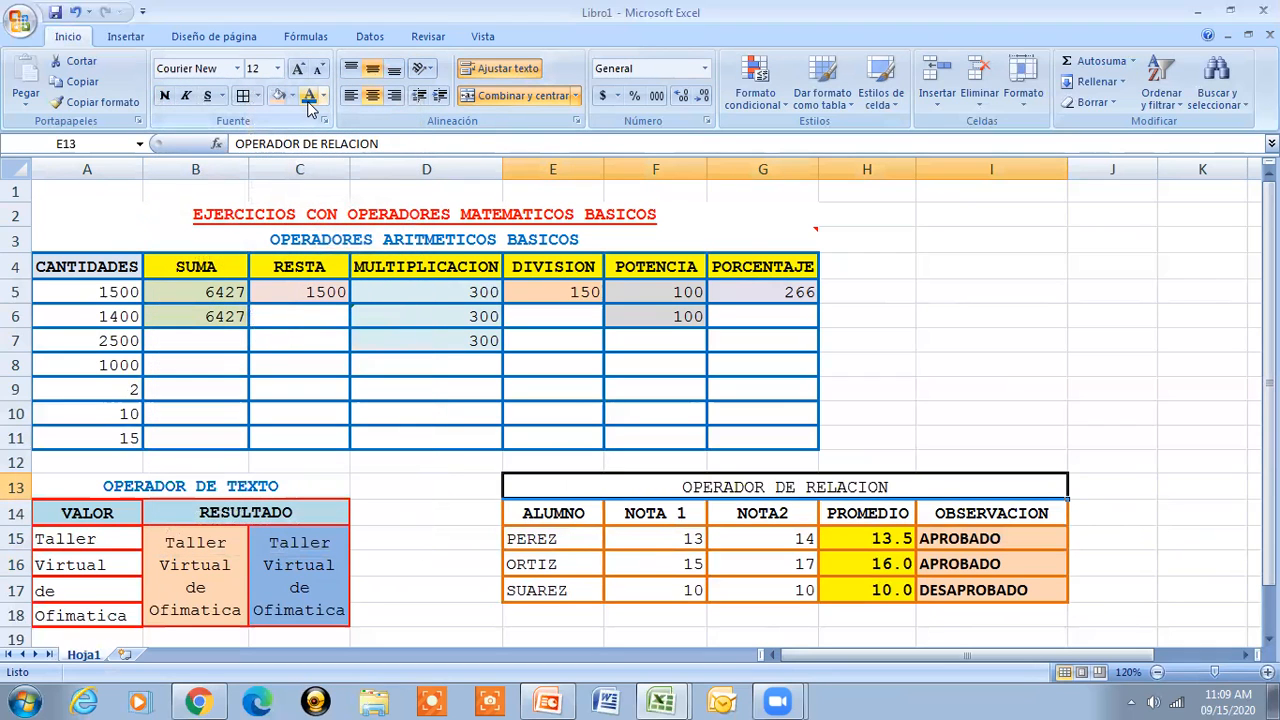
click(309, 95)
click(165, 95)
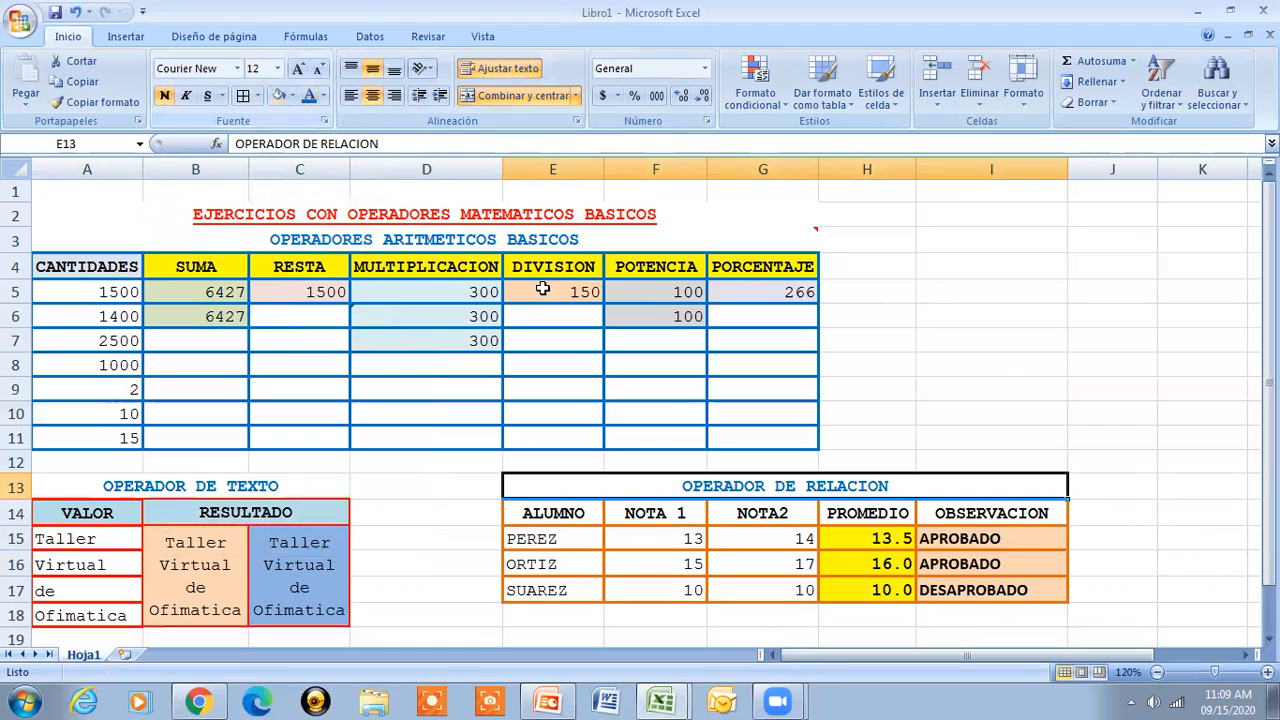
click(690, 507)
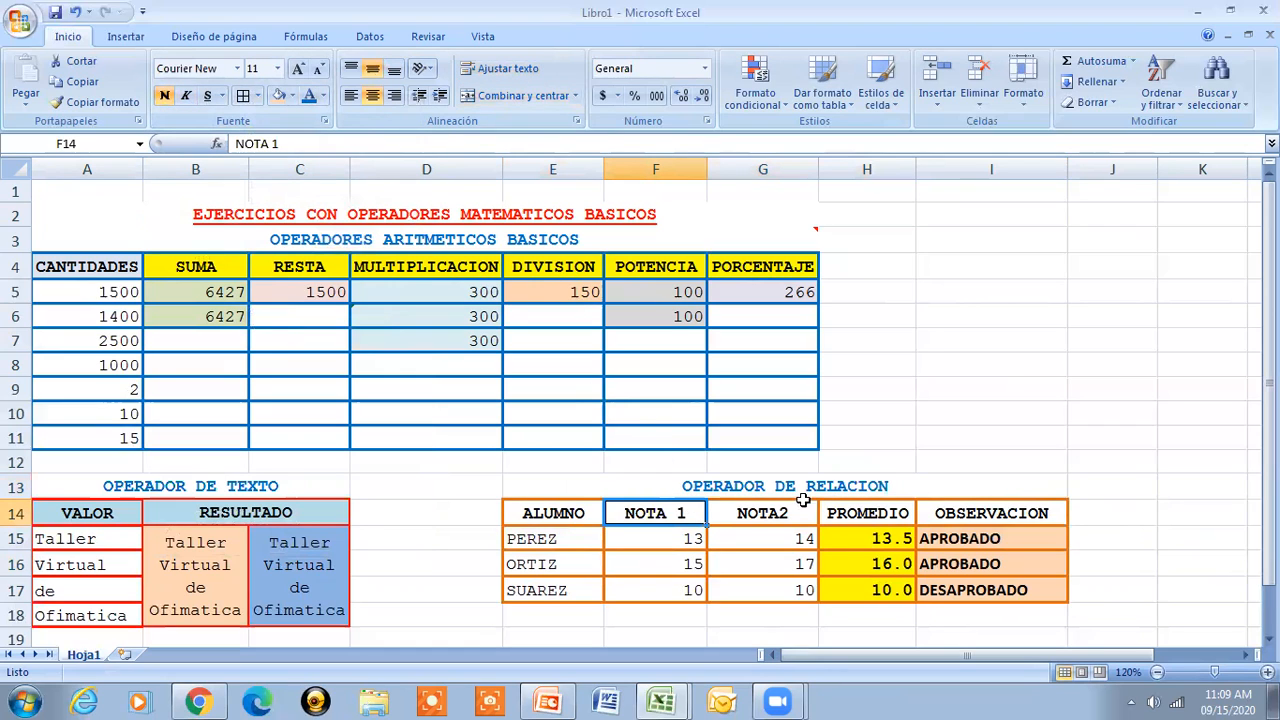
click(808, 491)
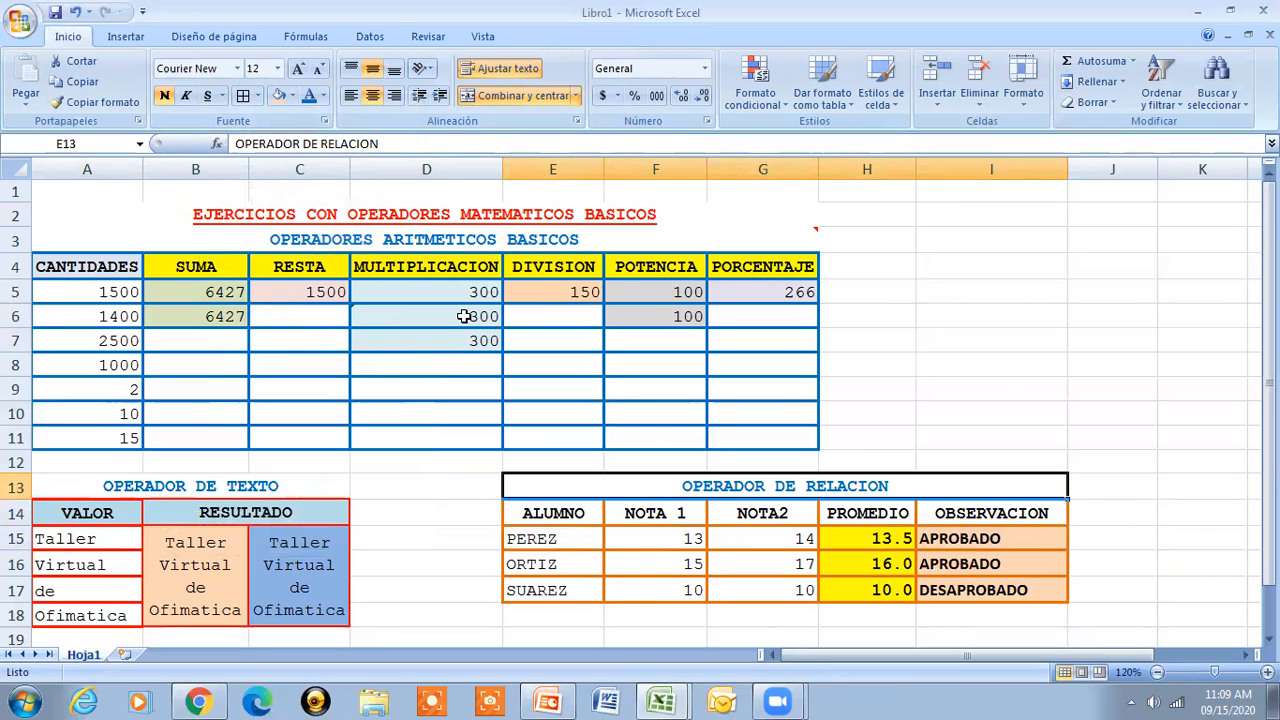
- Append Y DE REFERENCIA to the A3 title so it reads OPERADORES ARITMETICOS BASICOS Y DE REFERENCIA
click(483, 244)
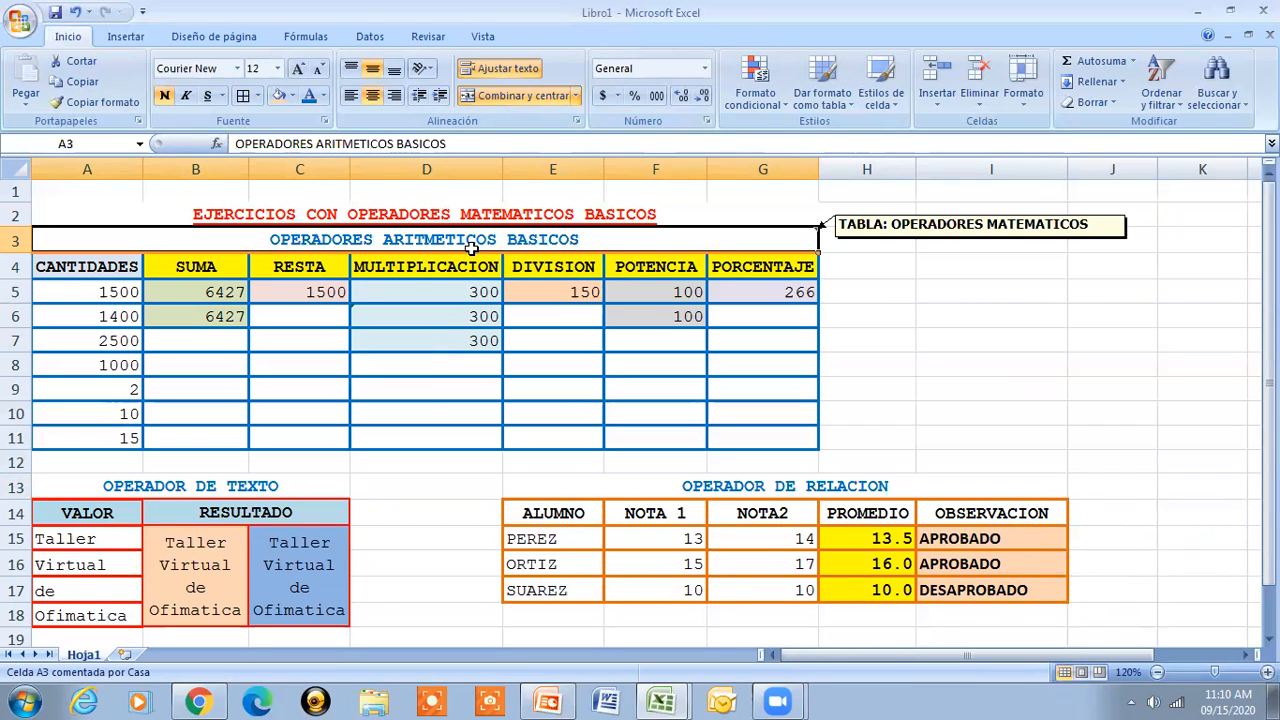
double_click(505, 243)
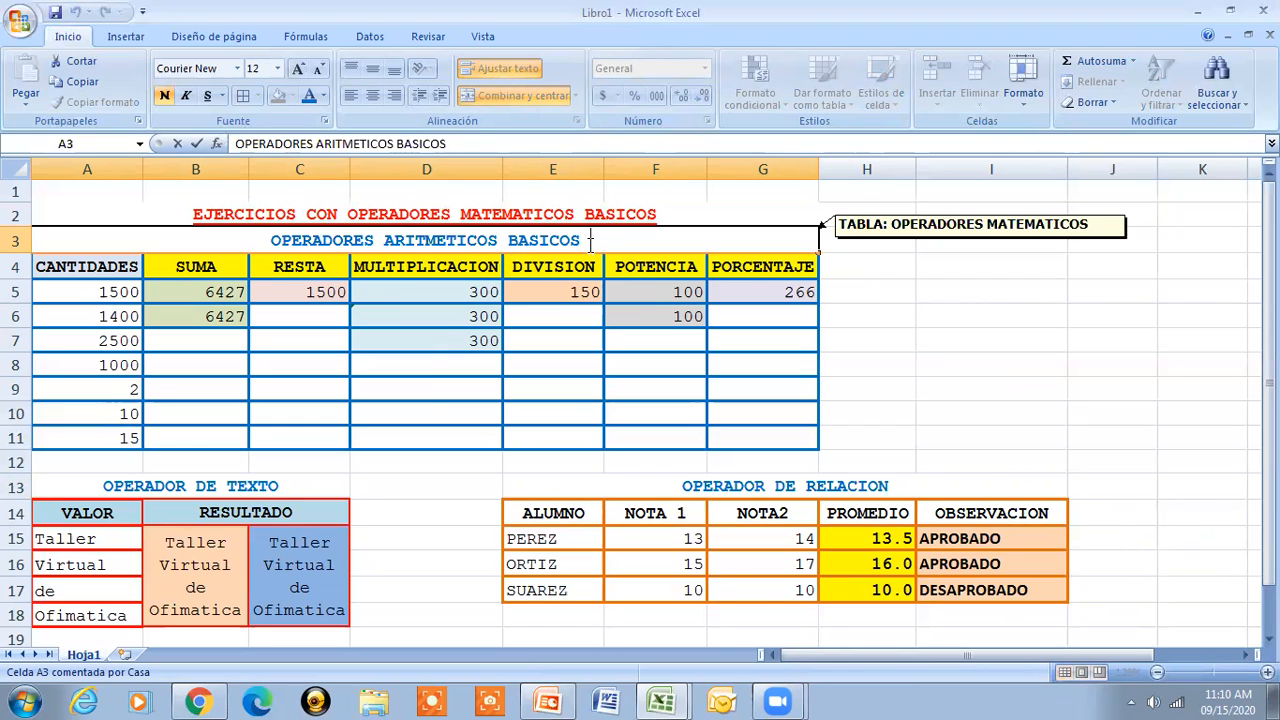
text(Y DE R)
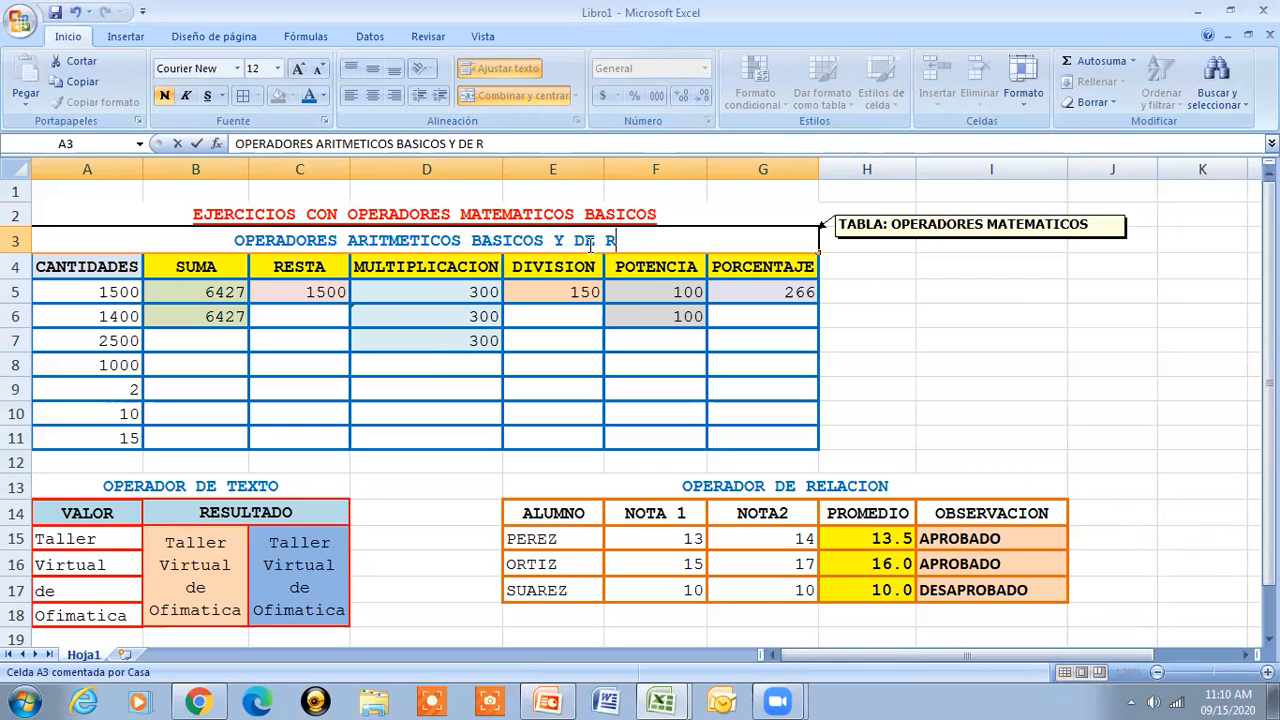
text(EFERENCIA)
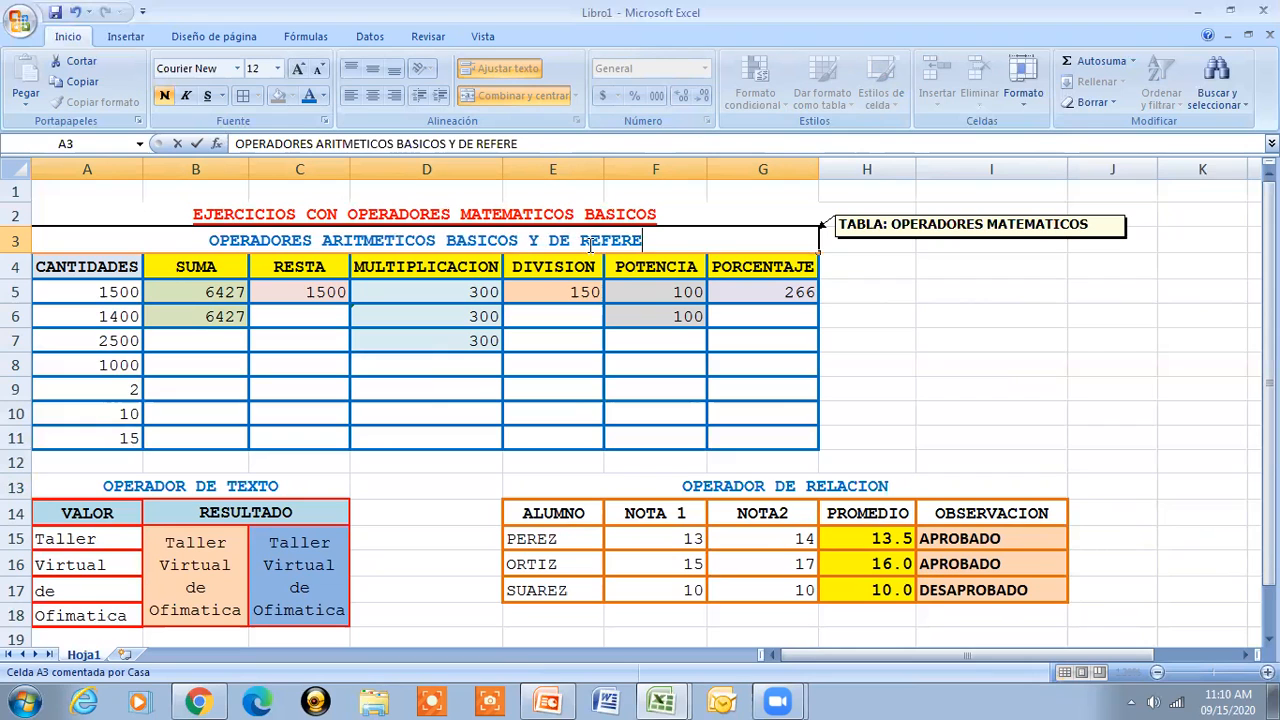
click(523, 291)
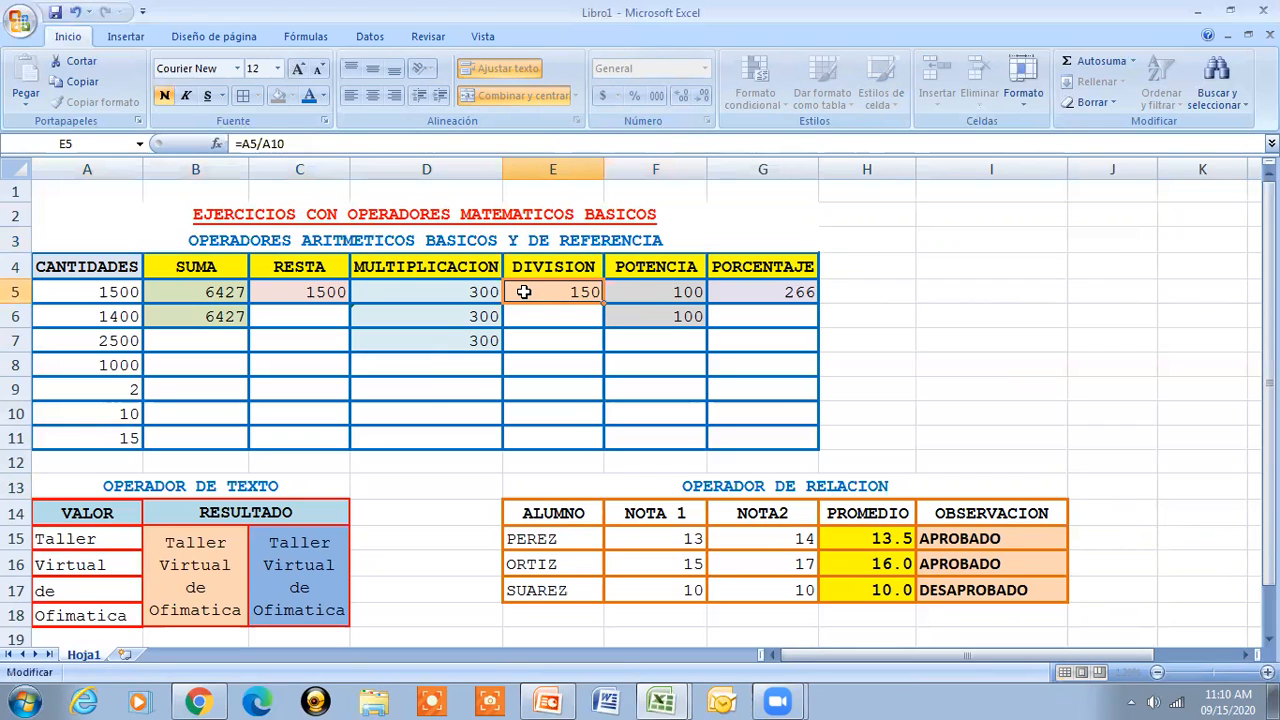
- Widen the A3 comment box and change its text to TABLA: OPERADORES ARITMETICOS Y DE REFERENCIA
click(428, 243)
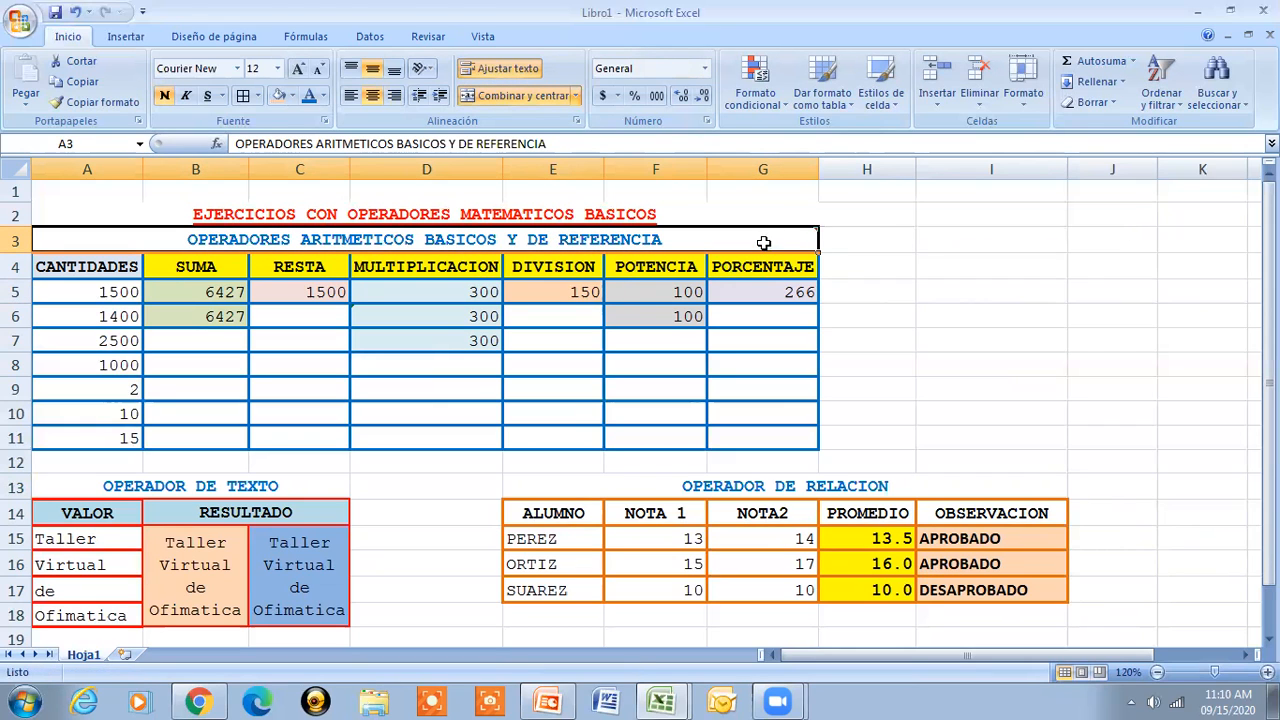
mouse_move(763, 242)
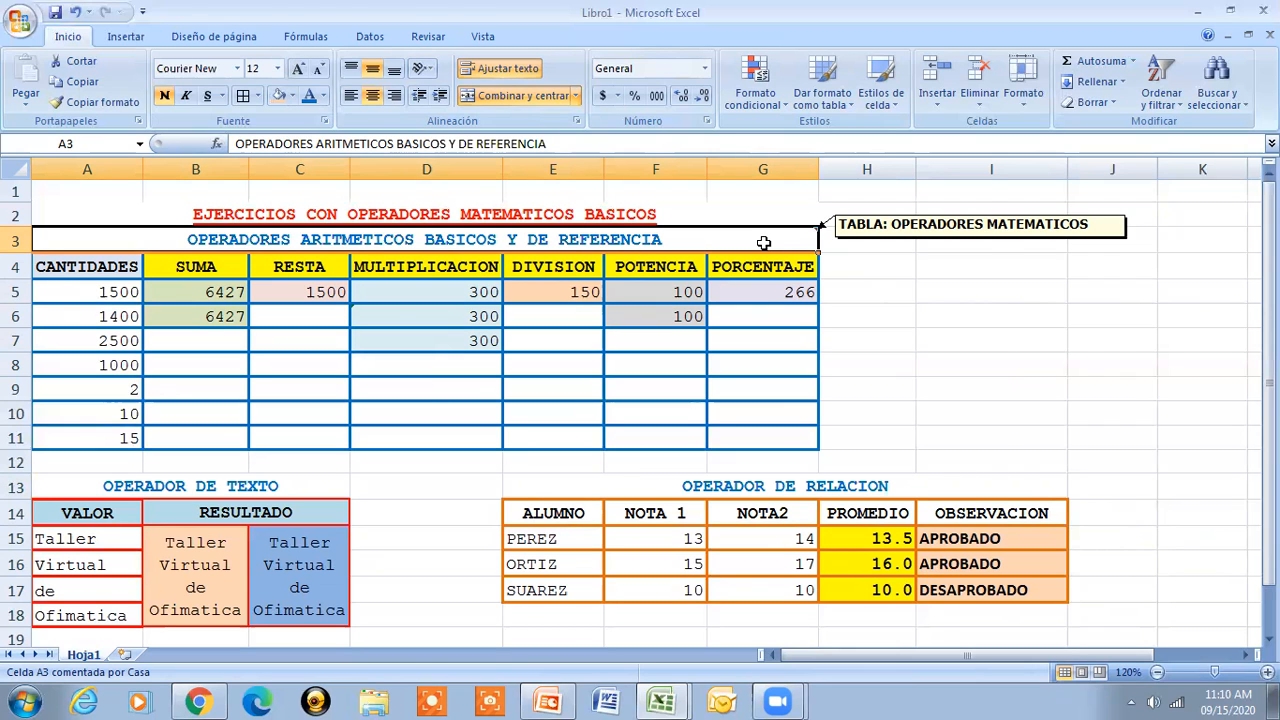
right_click(763, 242)
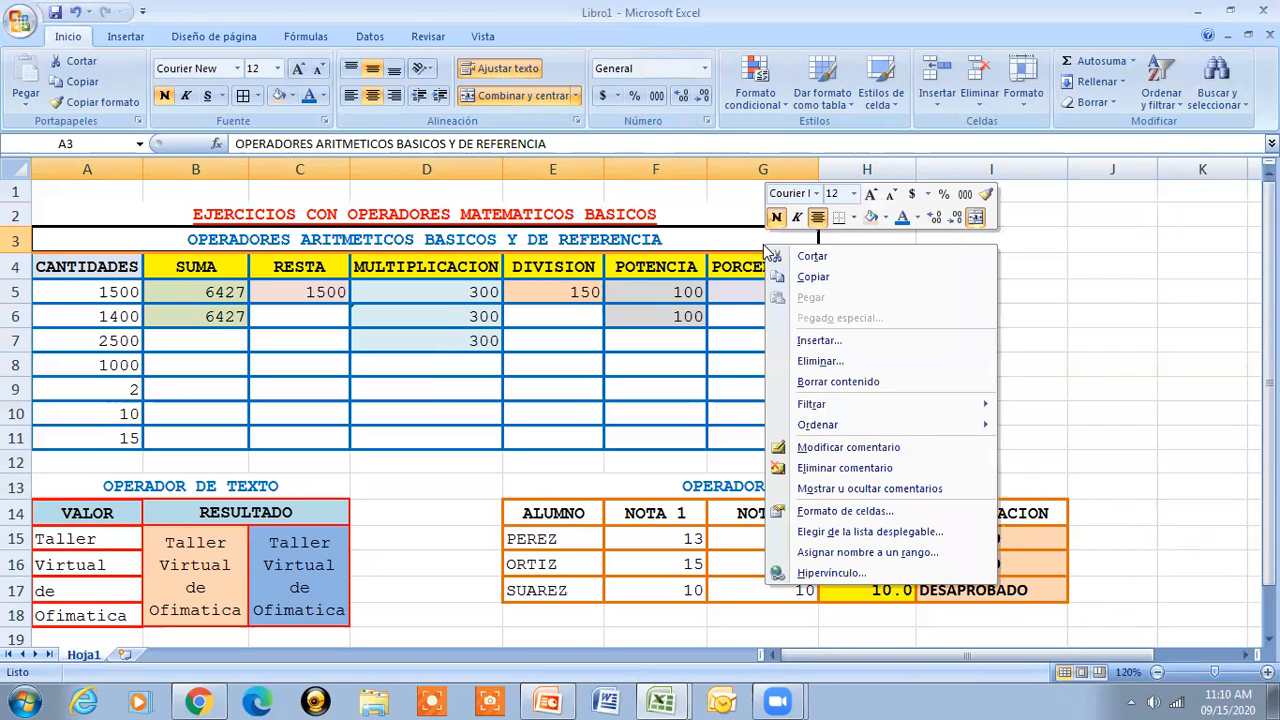
click(829, 447)
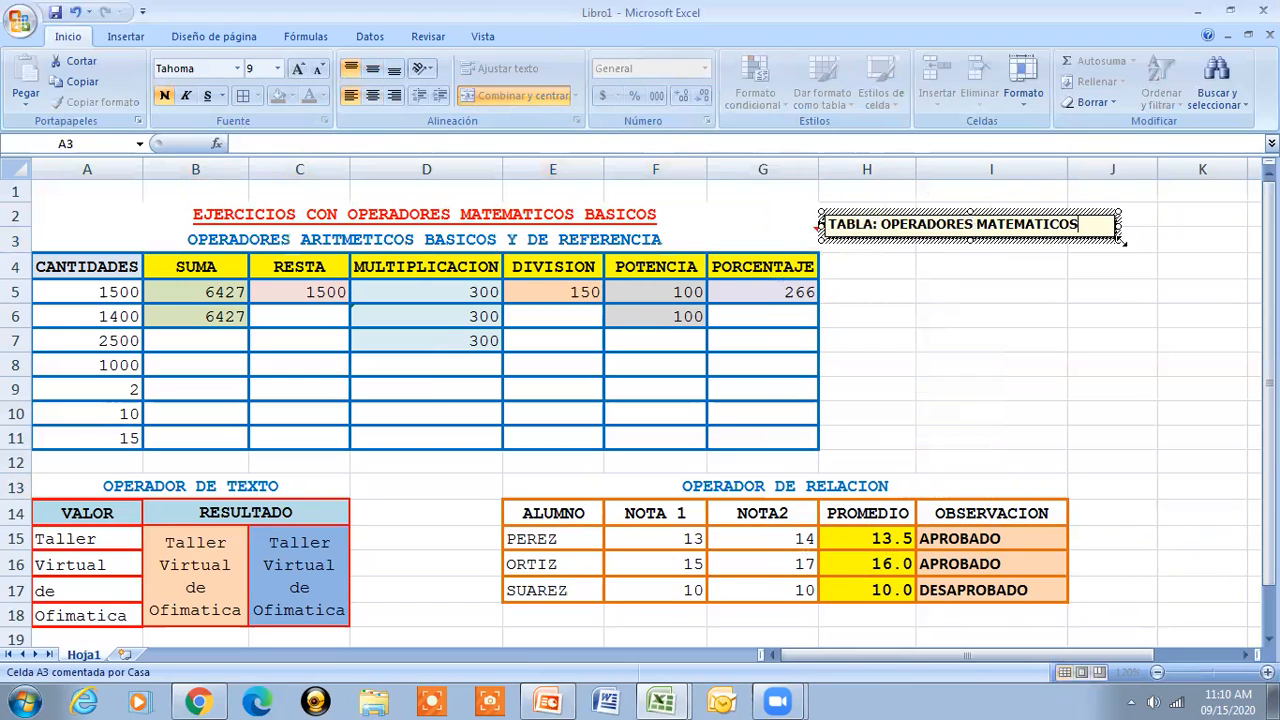
drag(1141, 244, 1248, 258)
key(BackSpace)
key(BackSpace)
key(BackSpace)
key(BackSpace)
key(BackSpace)
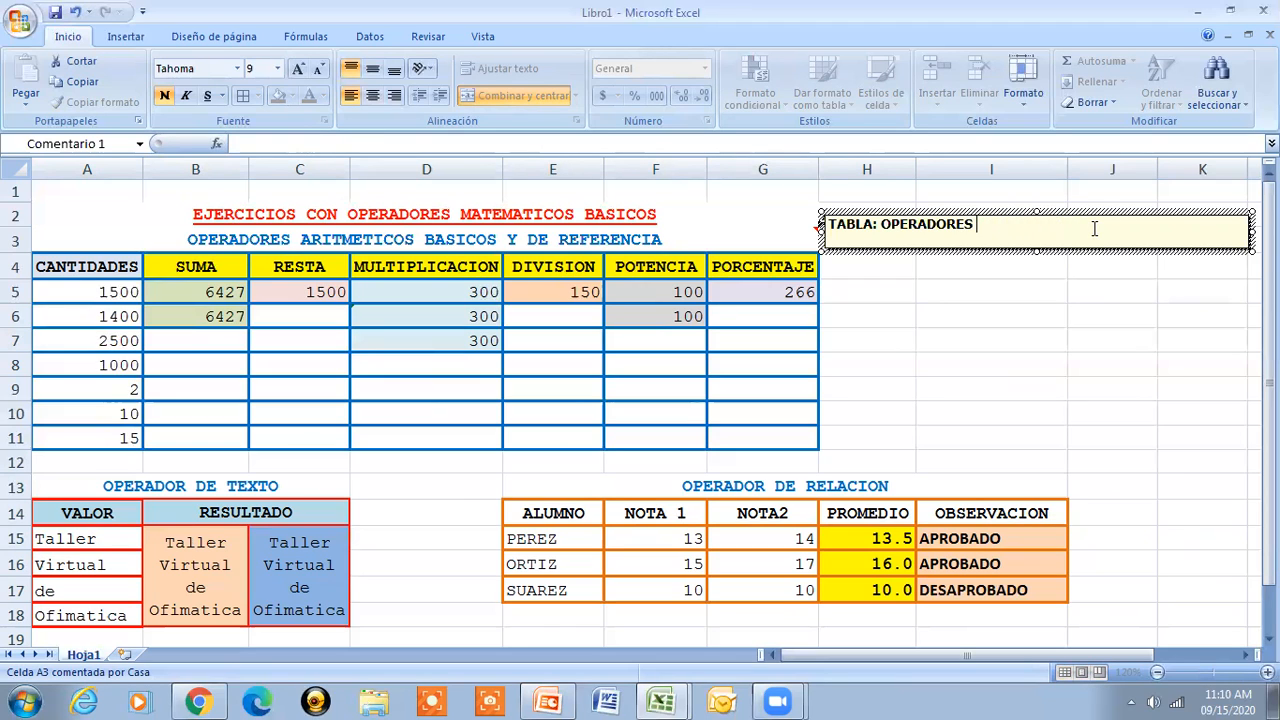
text(ITMETICOS Y DE REFERENCIA)
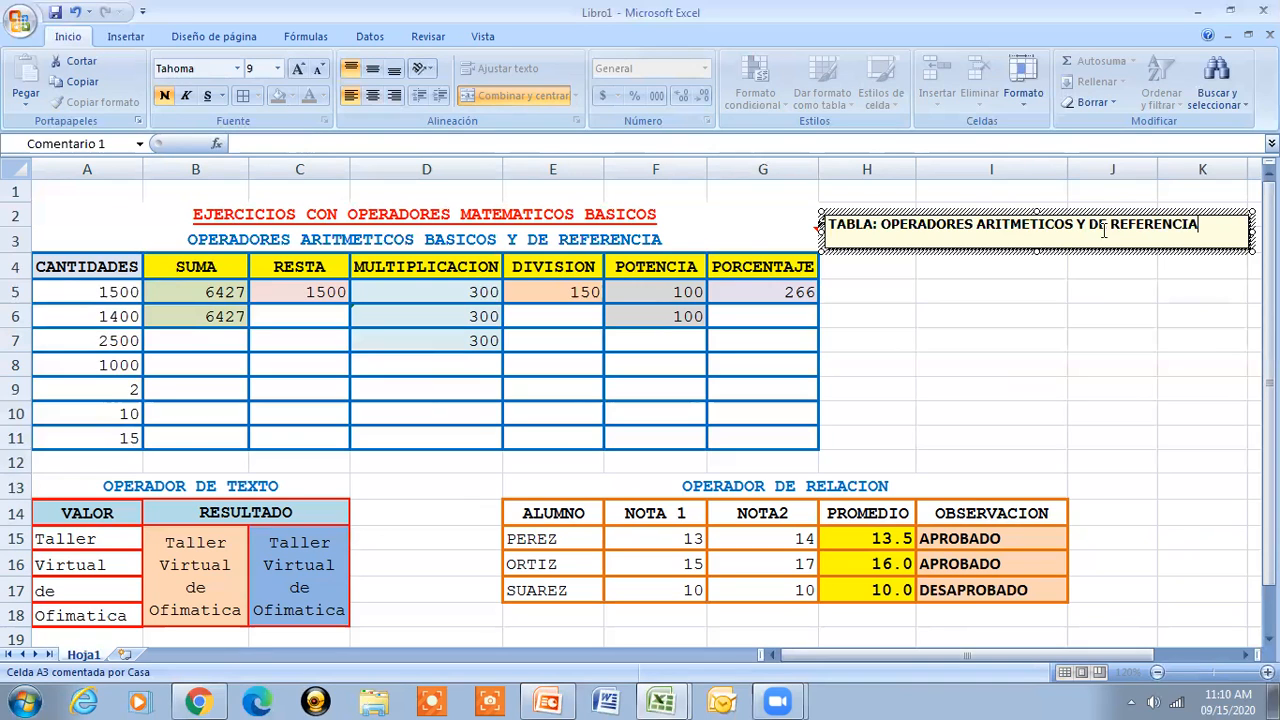
- Reduce the height of the A3 comment box to fit its single line of text
drag(1038, 251, 1036, 241)
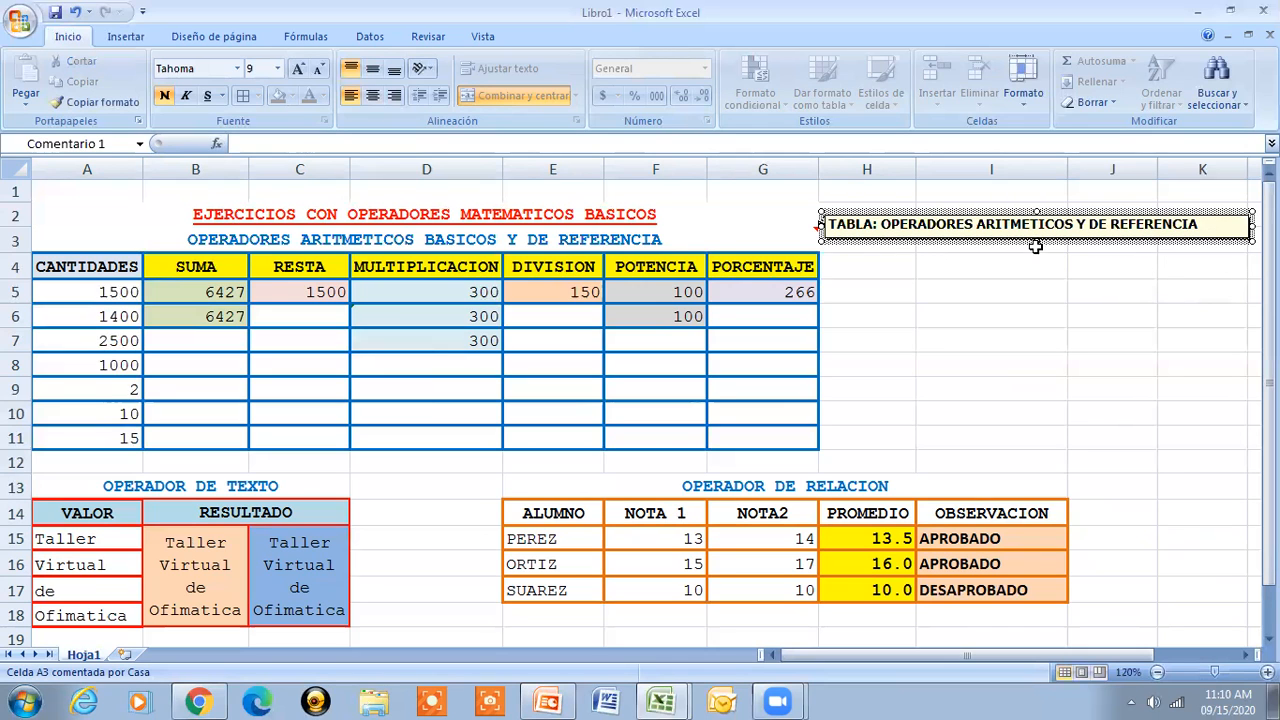
click(728, 255)
click(730, 240)
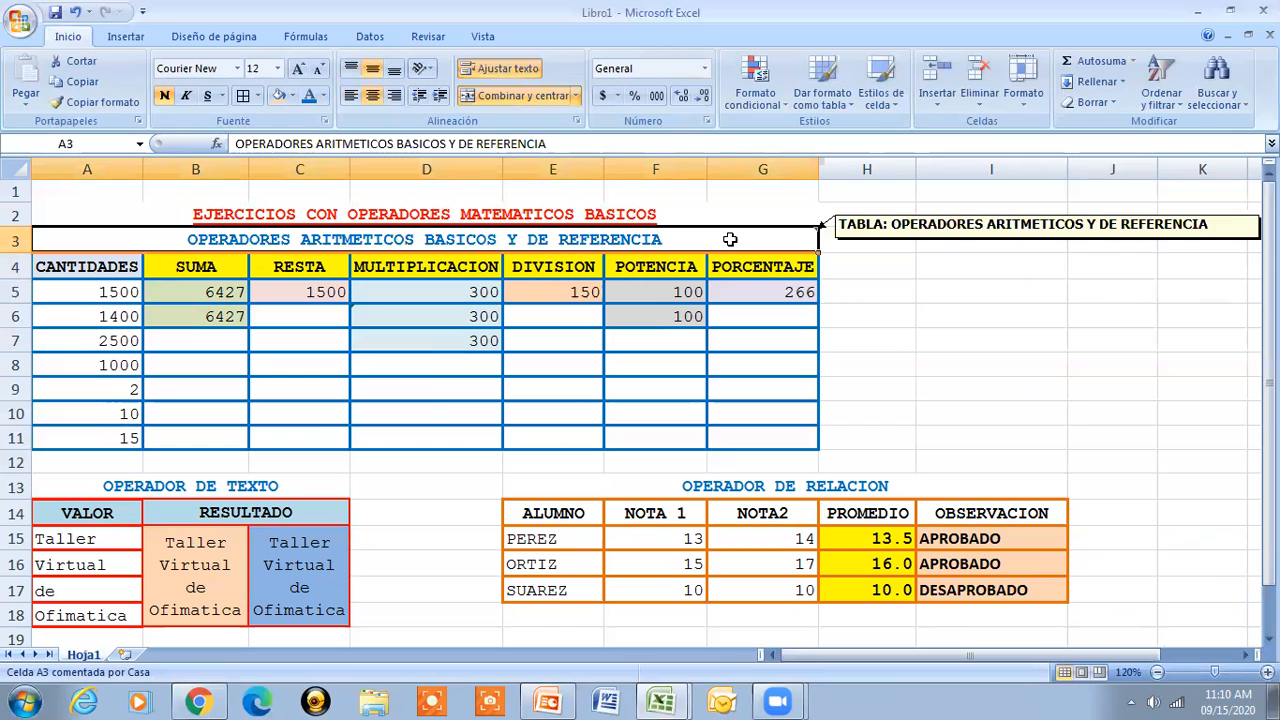
- Insert a comment reading OPERADOR DE TEXTO on the A13 title and shorten its box to one line
click(304, 491)
right_click(308, 496)
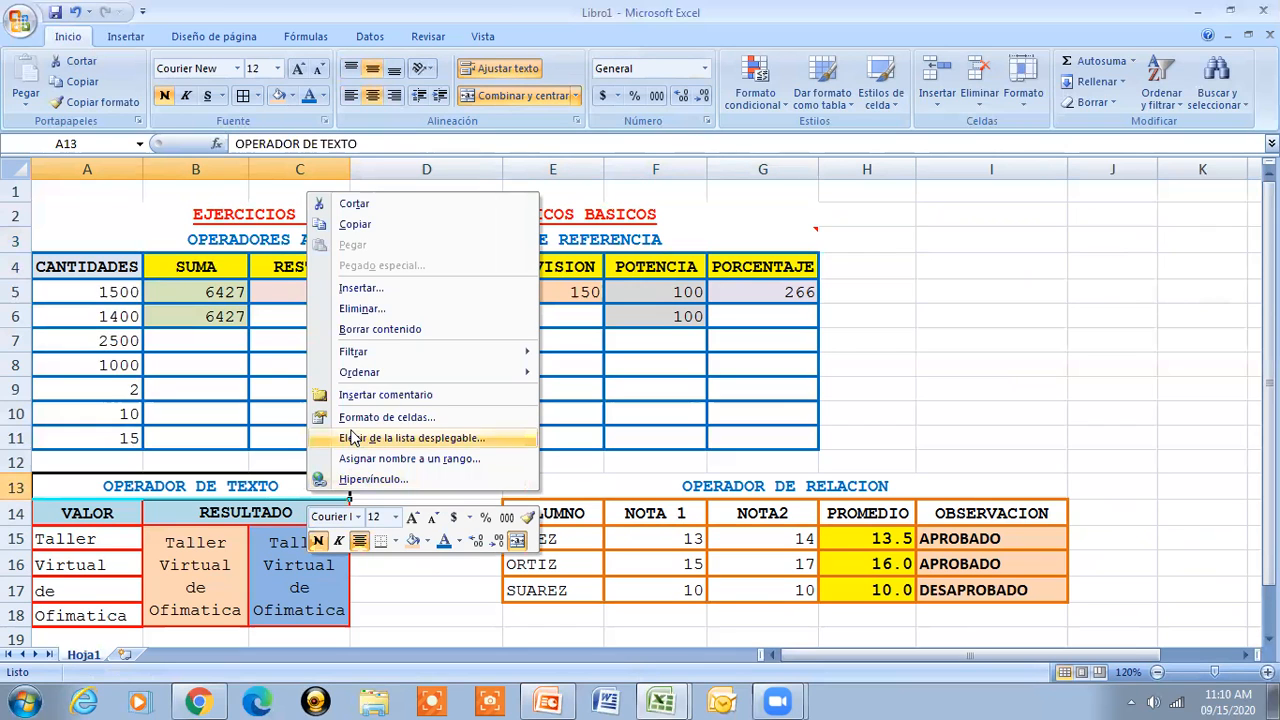
click(371, 392)
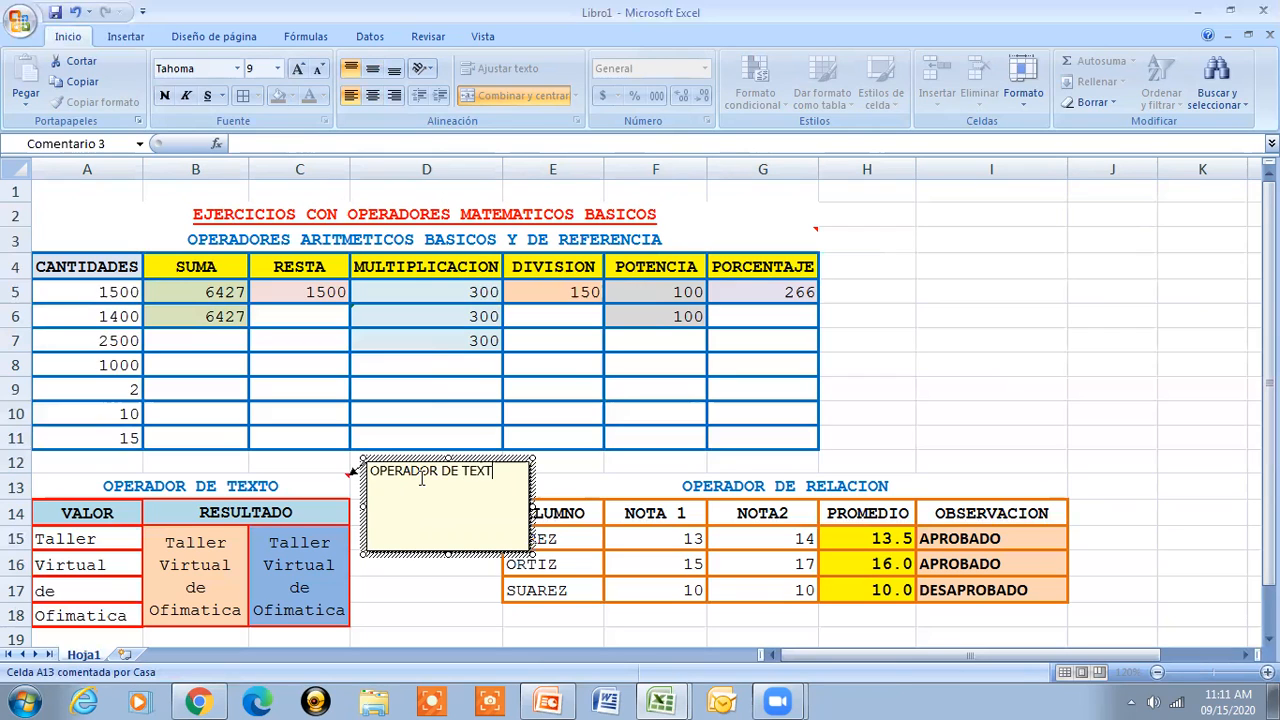
drag(447, 553, 428, 490)
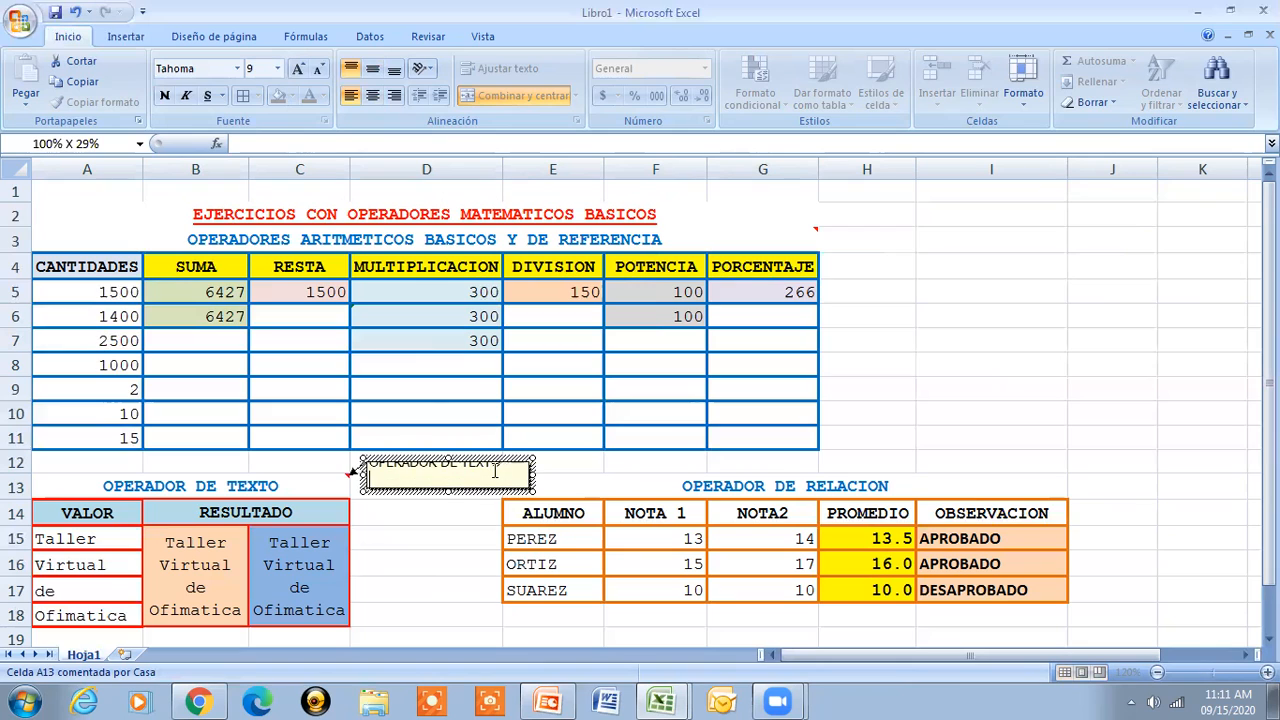
key(BackSpace)
- Make the A13 comment text bold and trim the comment box's height slightly
drag(505, 470, 322, 470)
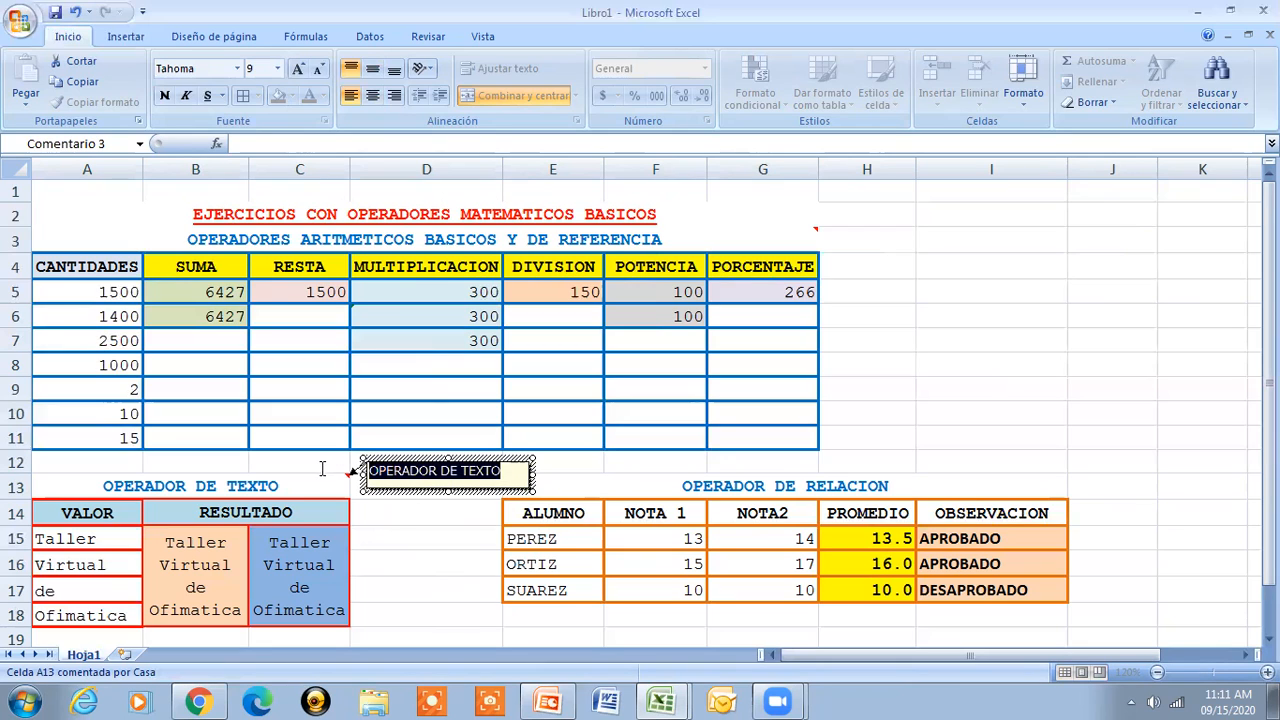
click(166, 95)
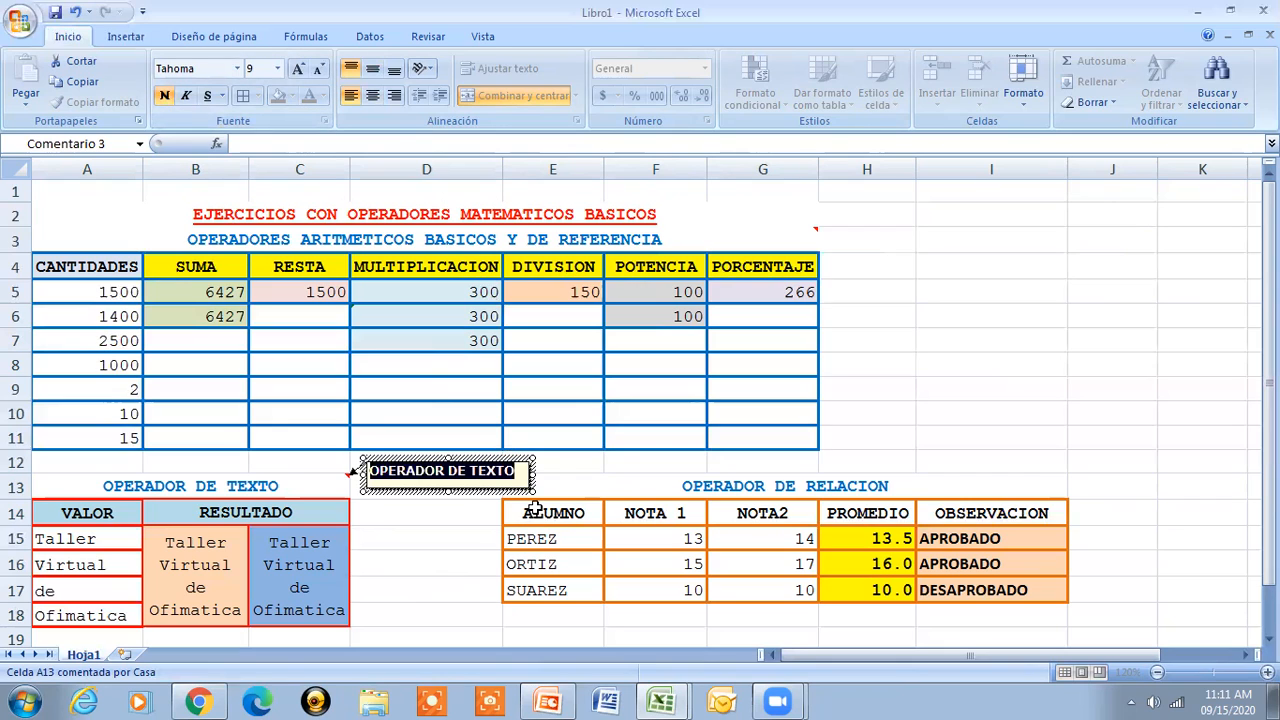
drag(534, 493, 534, 487)
click(437, 528)
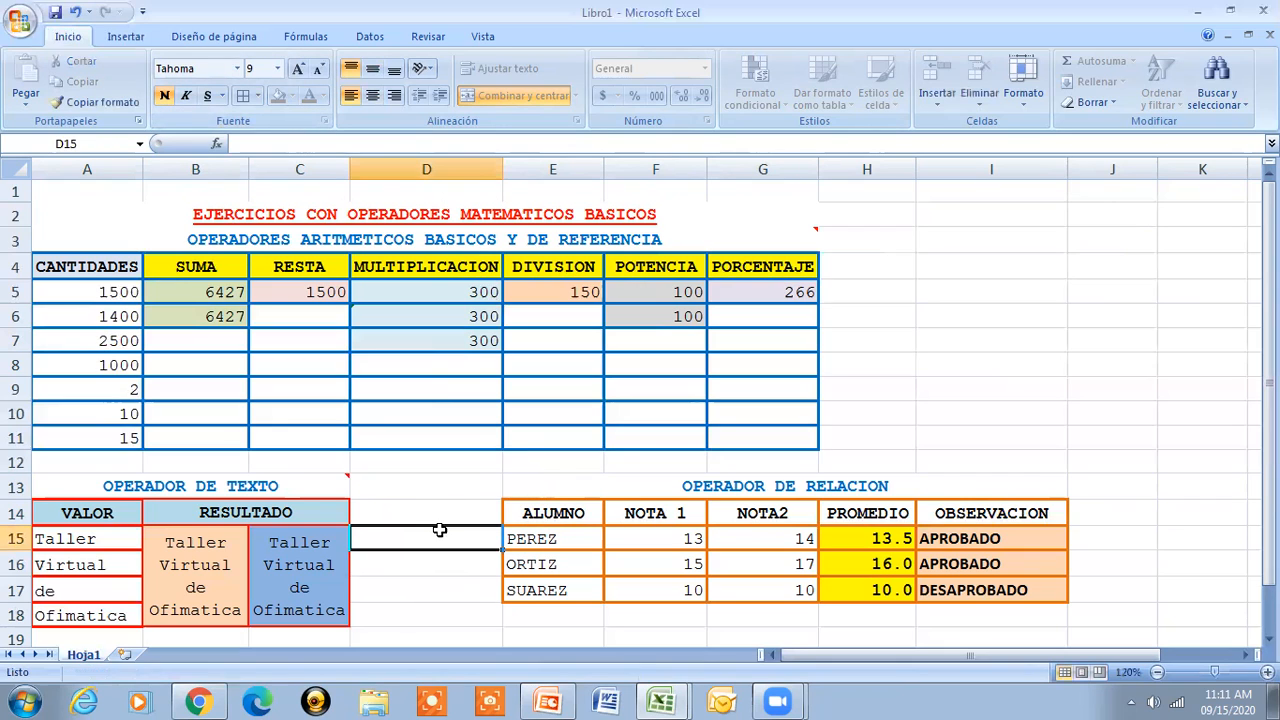
click(275, 483)
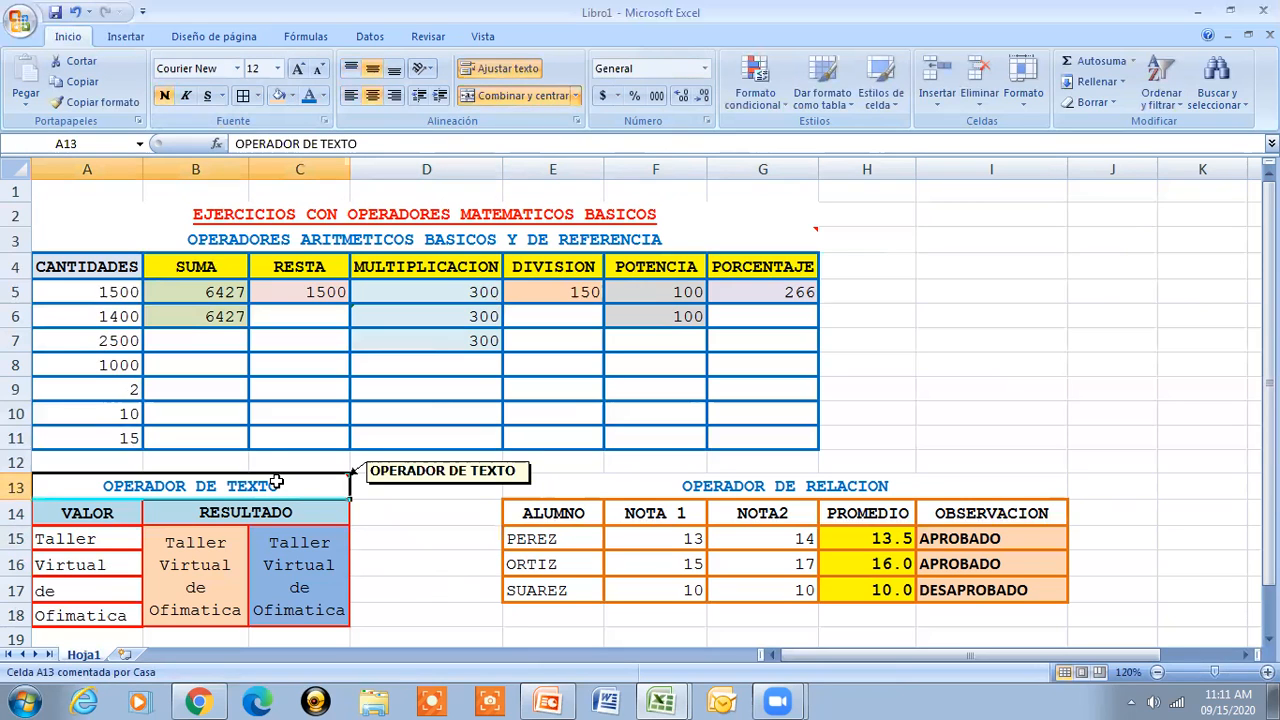
- Insert a comment reading OPERADOR DE RELACION on the E13 title and shorten its box to one line
click(951, 487)
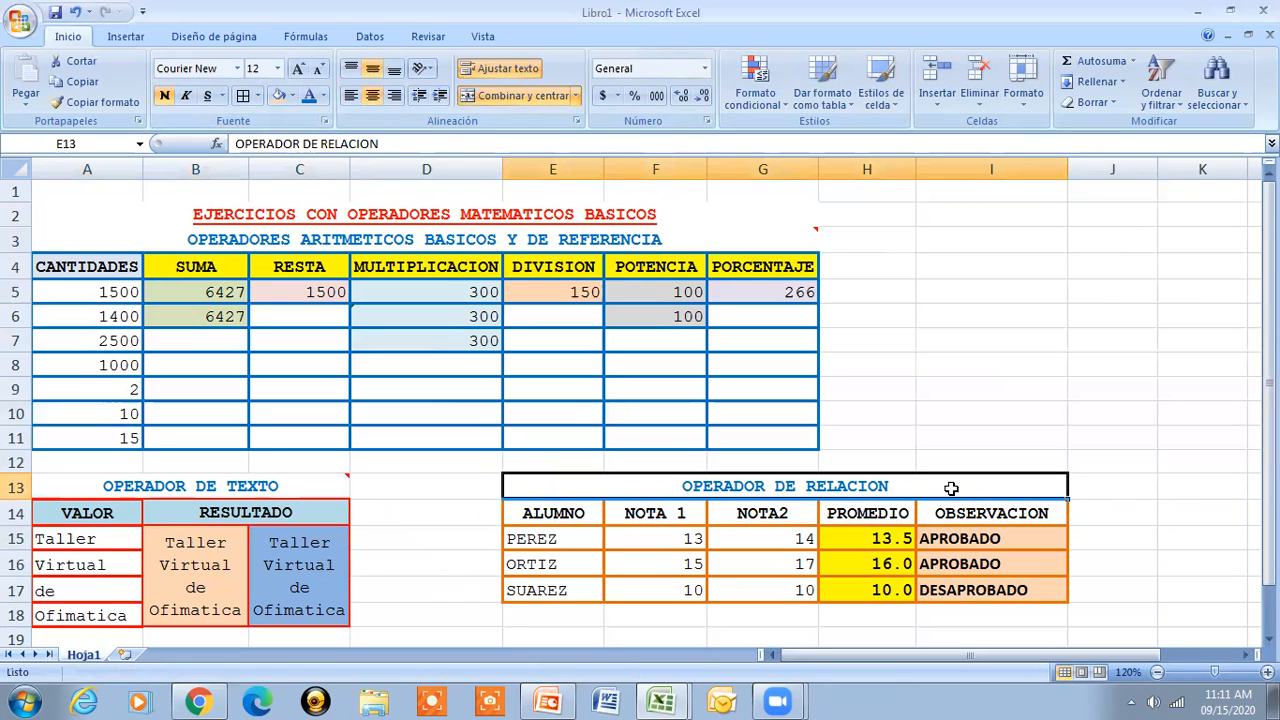
right_click(951, 487)
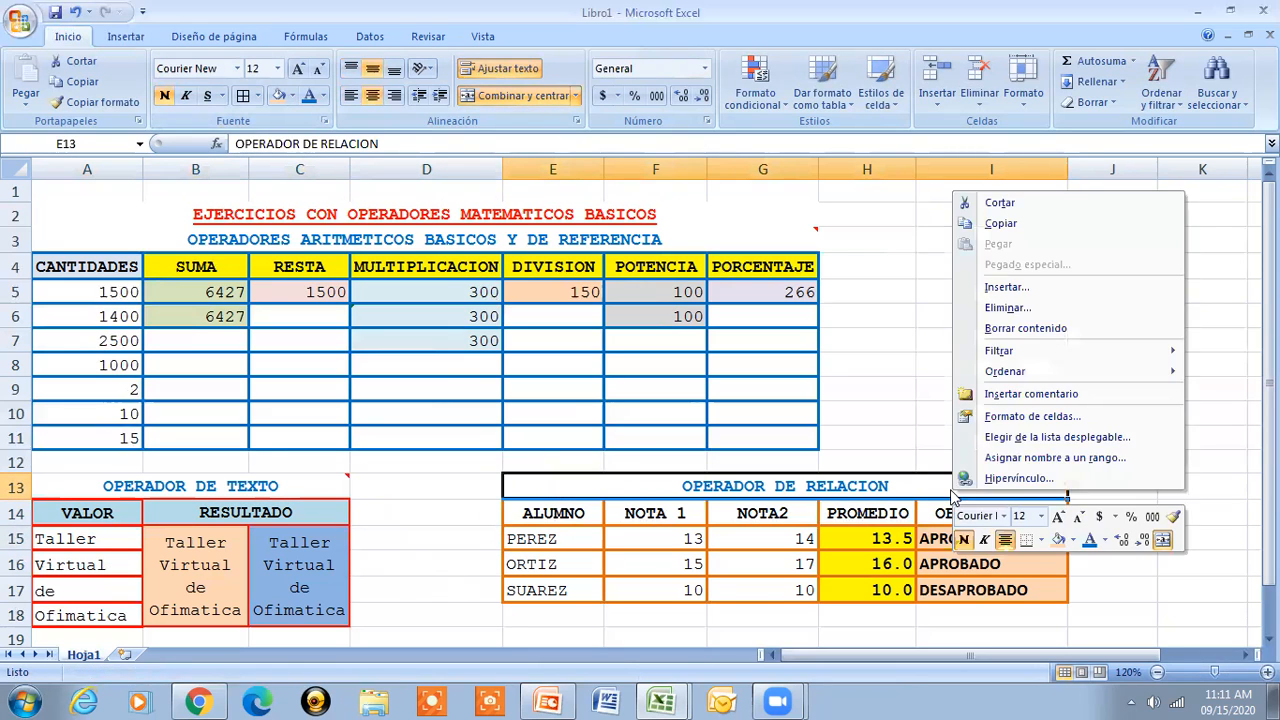
click(1020, 396)
key(BackSpace)
key(BackSpace)
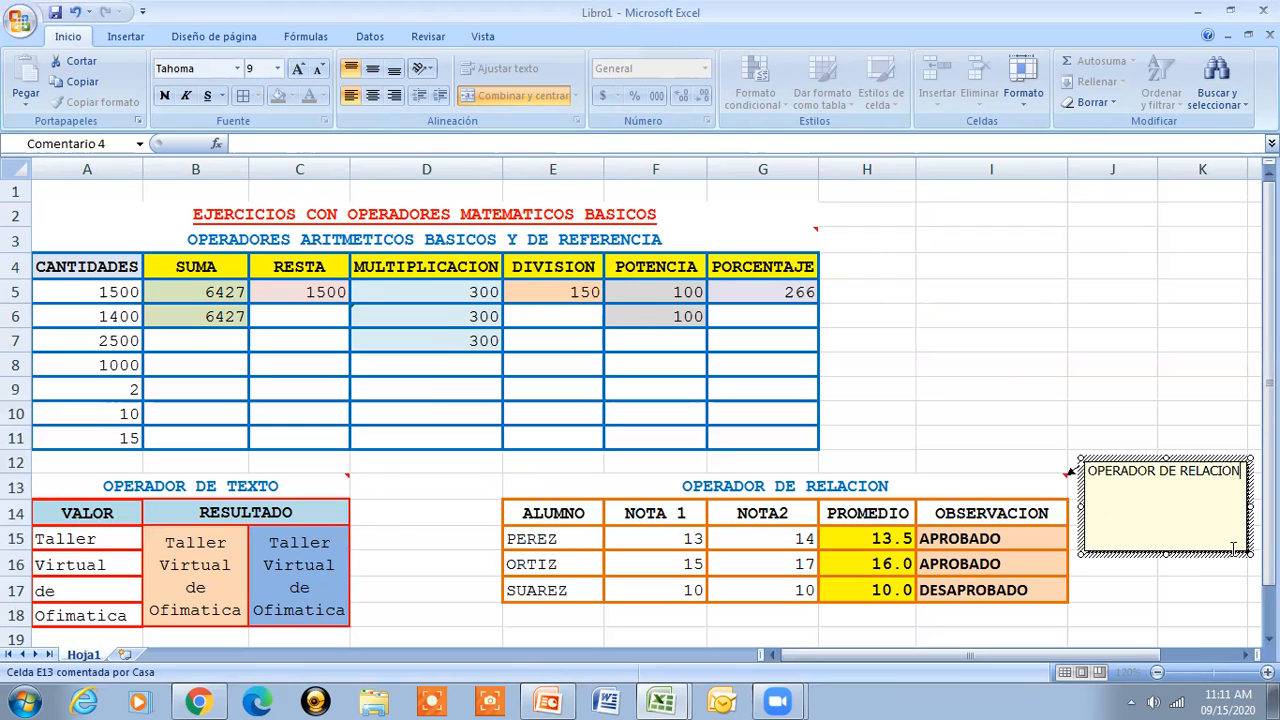
drag(1252, 553, 389, 490)
- Make the text of the E13 comment bold and check how the comment displays beside the grades table
click(369, 468)
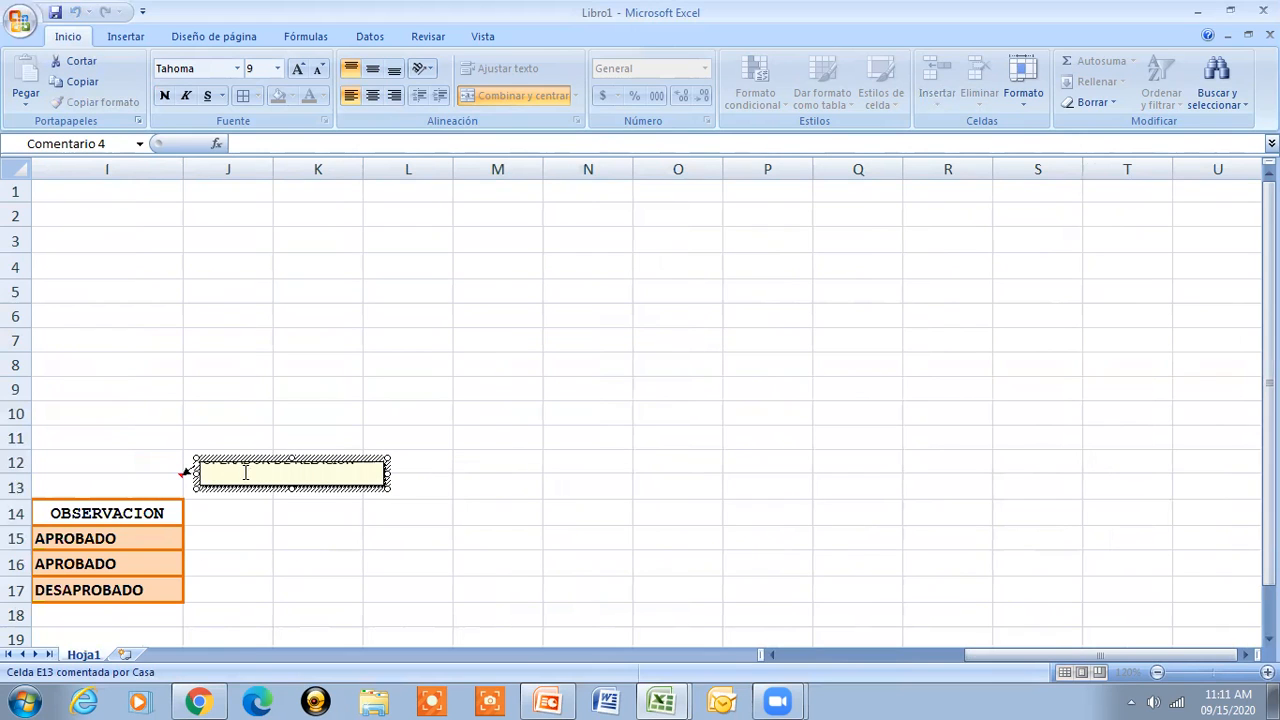
key(BackSpace)
drag(358, 470, 189, 467)
click(166, 96)
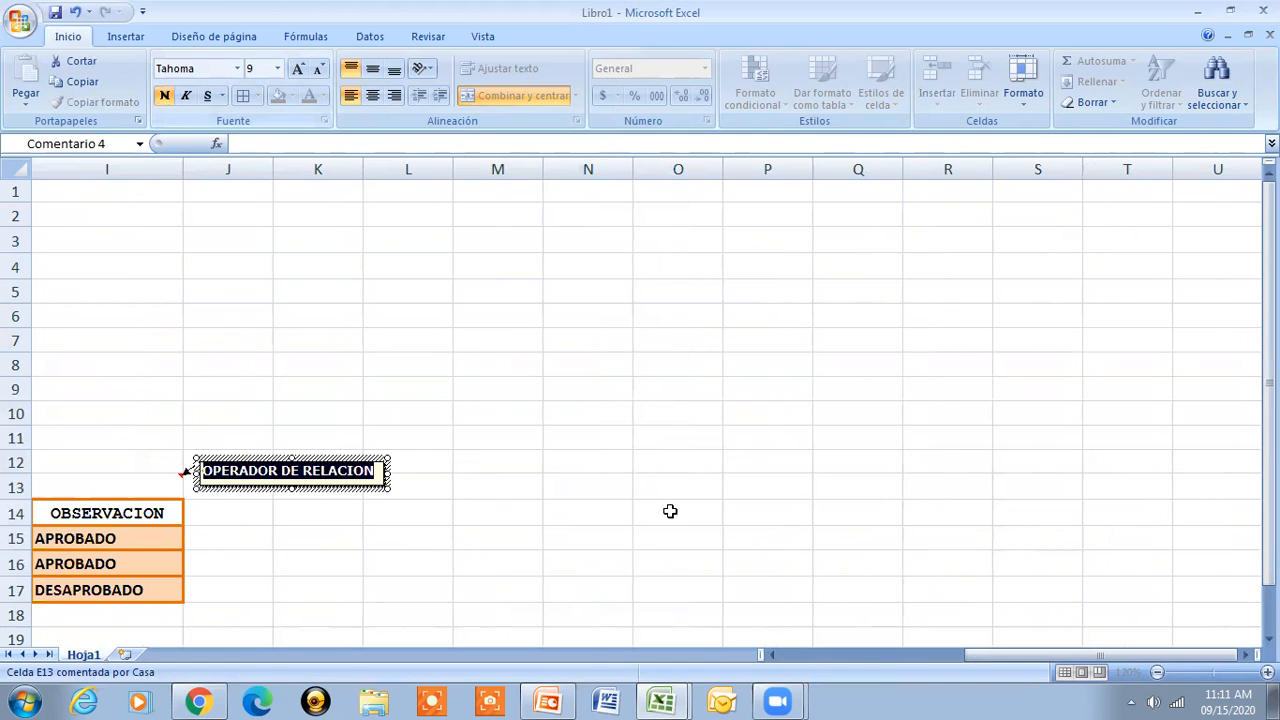
drag(999, 656, 823, 656)
click(921, 510)
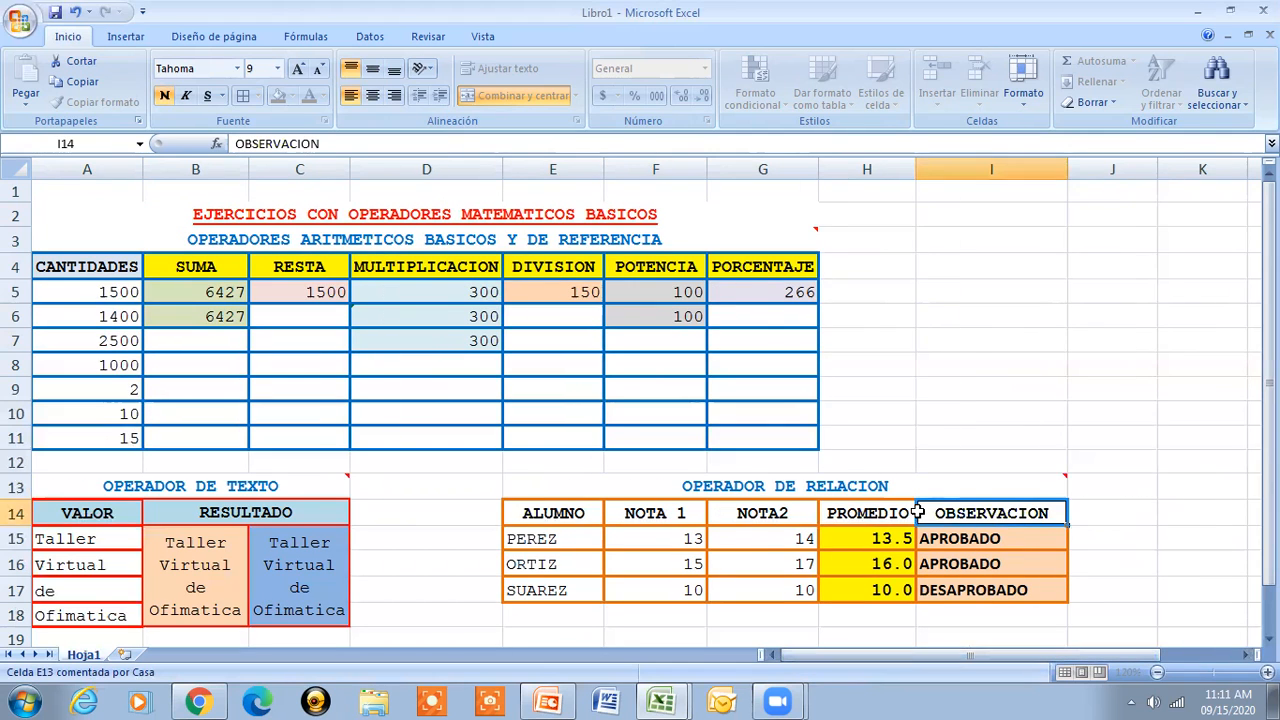
click(956, 489)
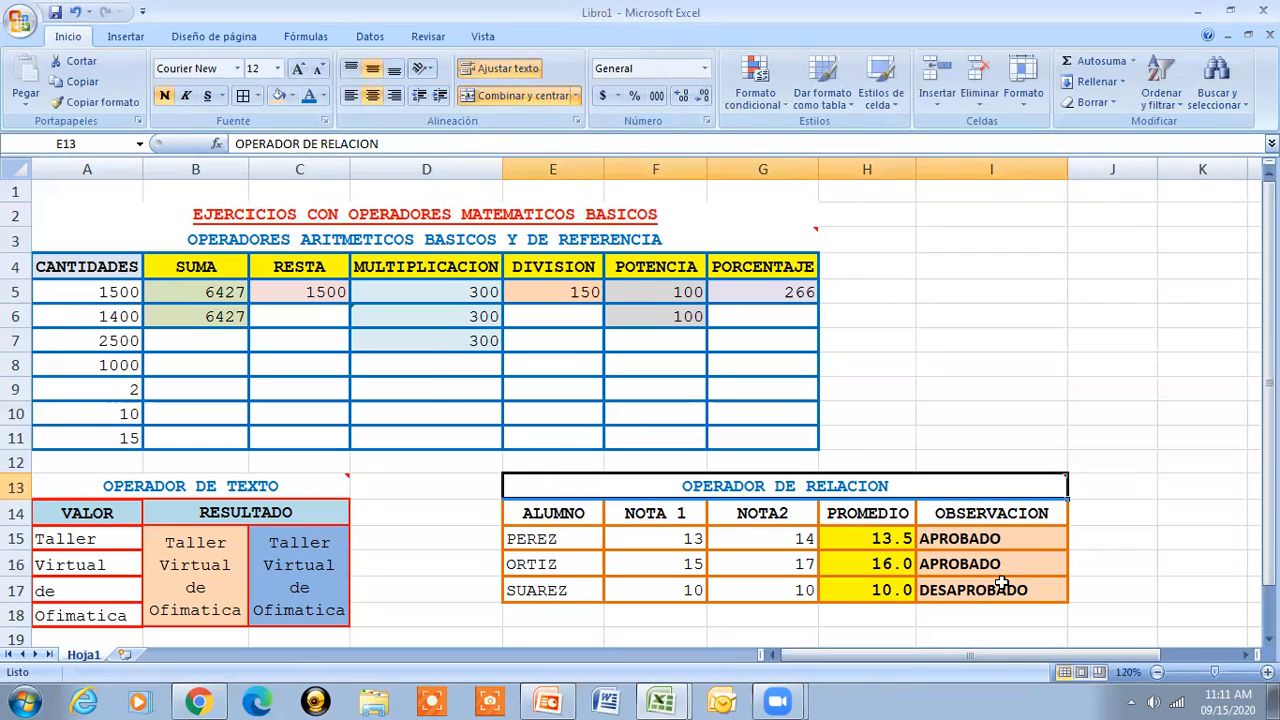
click(1068, 658)
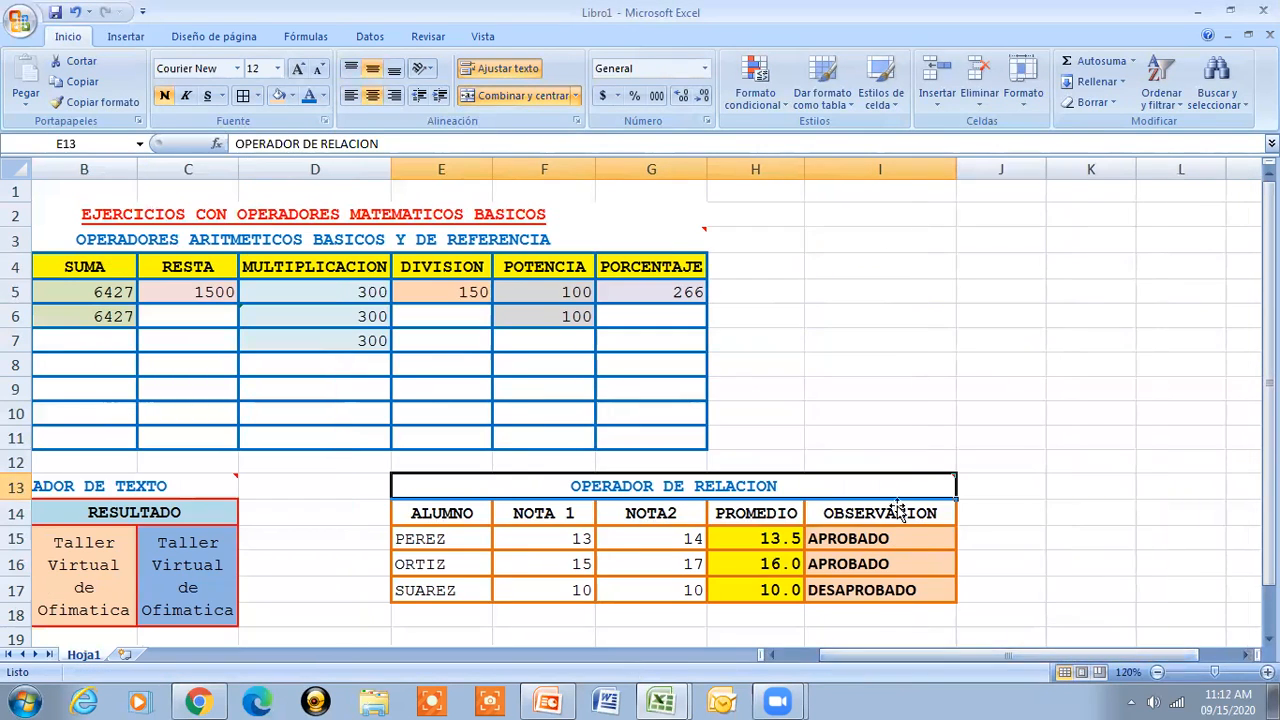
mouse_move(878, 481)
drag(873, 656, 814, 660)
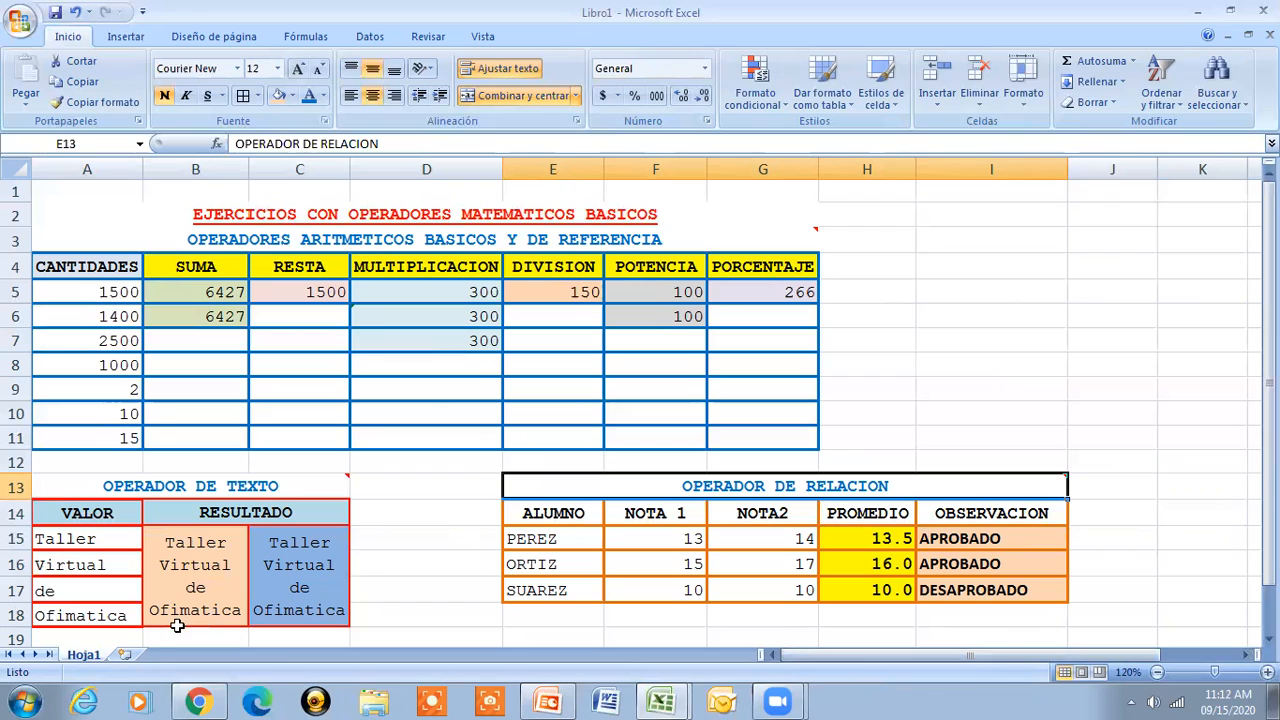
- Shorten the main title in A2 to EJERCICIOS CON OPERADORES
click(510, 214)
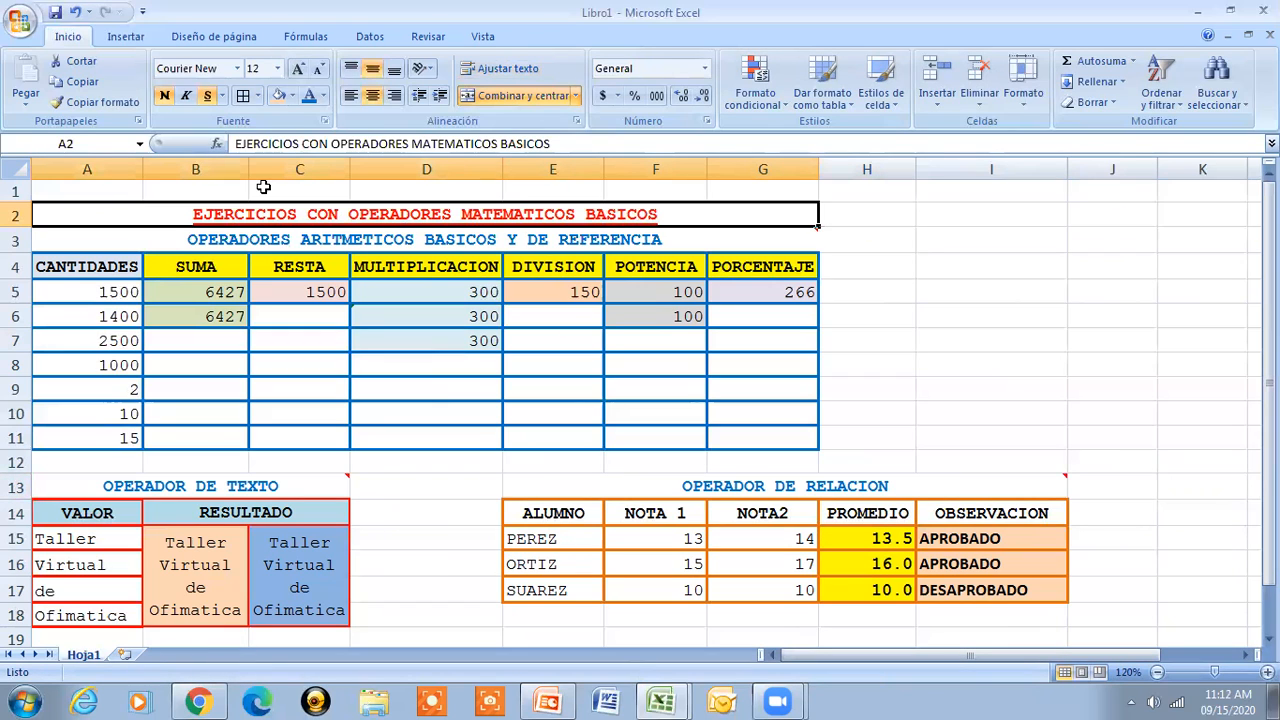
double_click(460, 214)
drag(460, 214, 684, 217)
key(Delete)
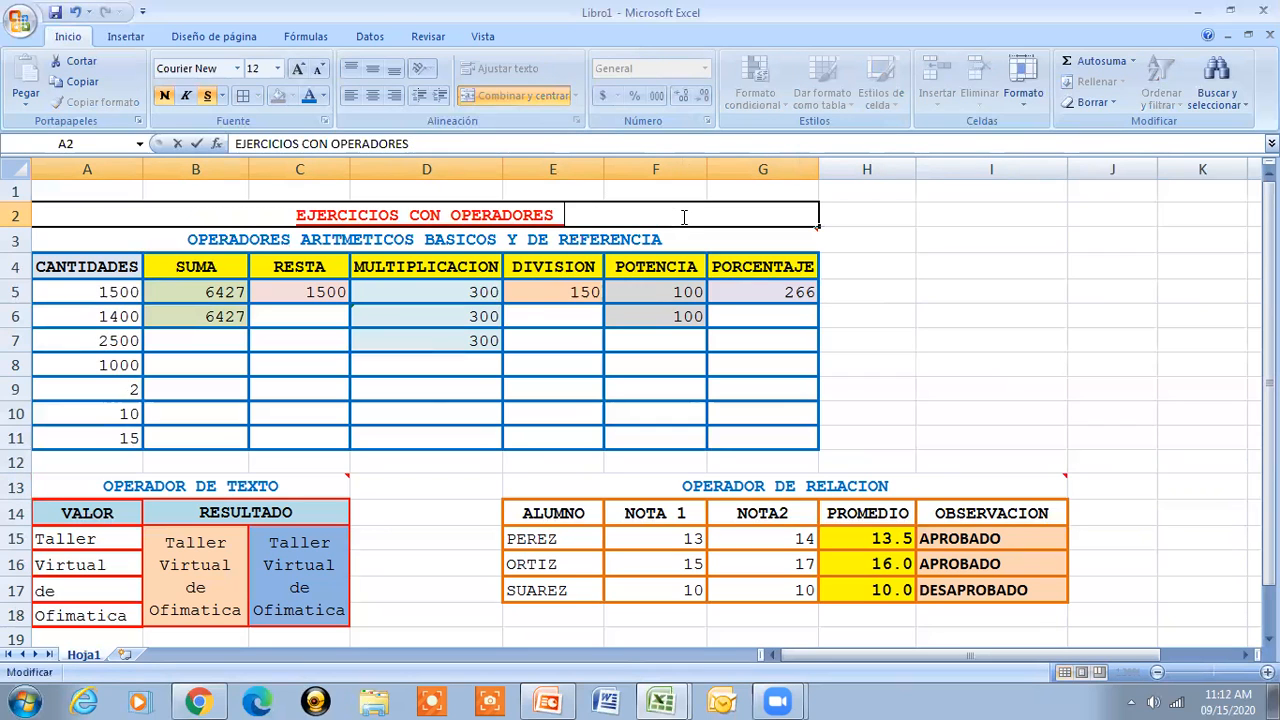
click(523, 314)
click(430, 216)
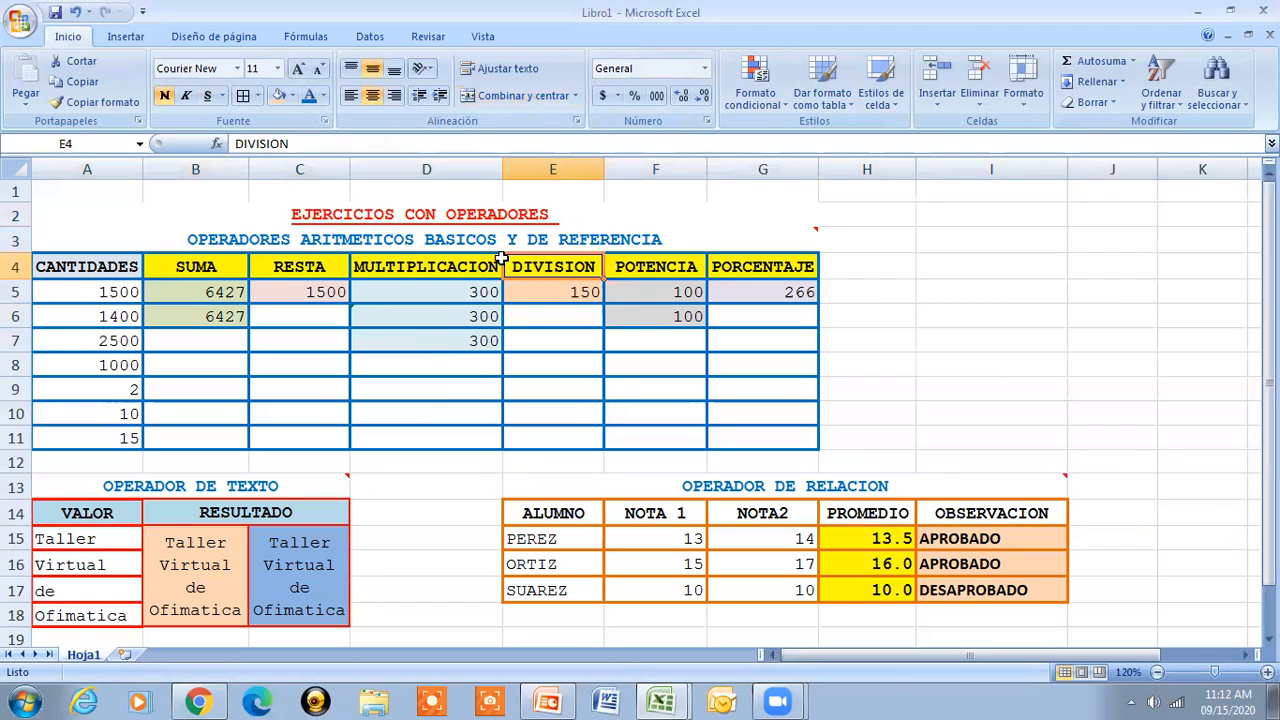
double_click(553, 214)
drag(553, 214, 300, 215)
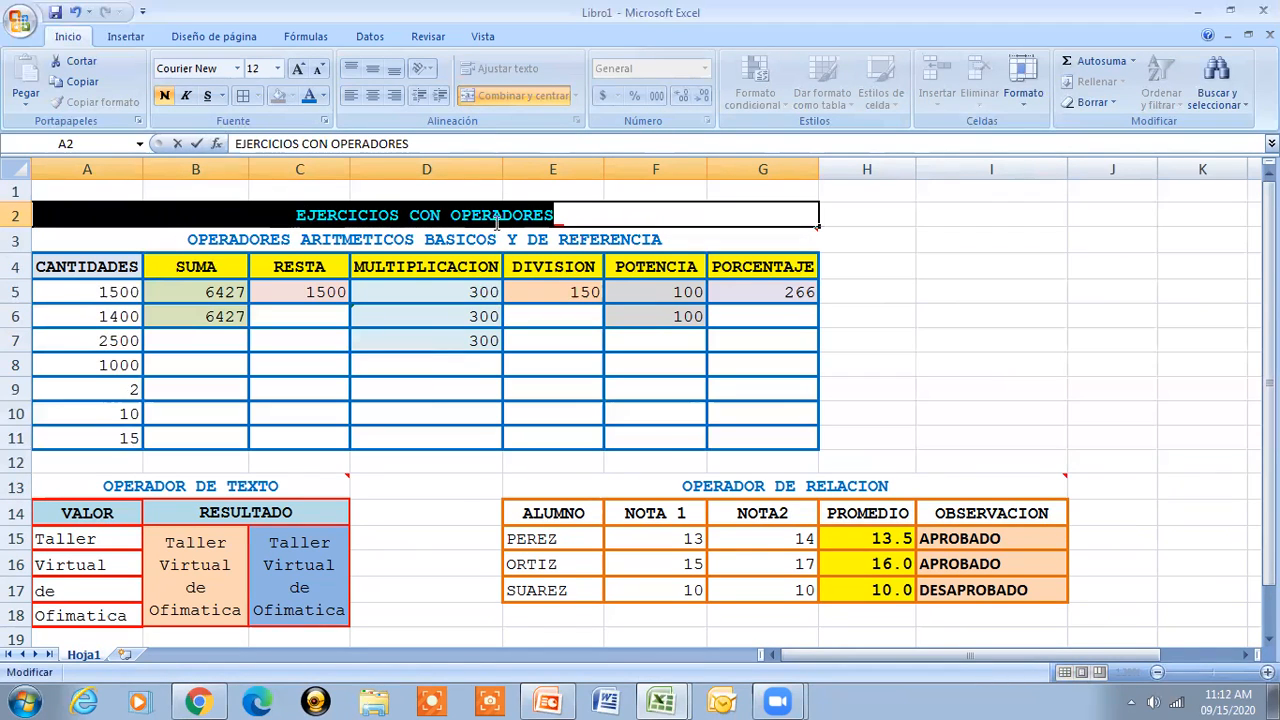
click(569, 214)
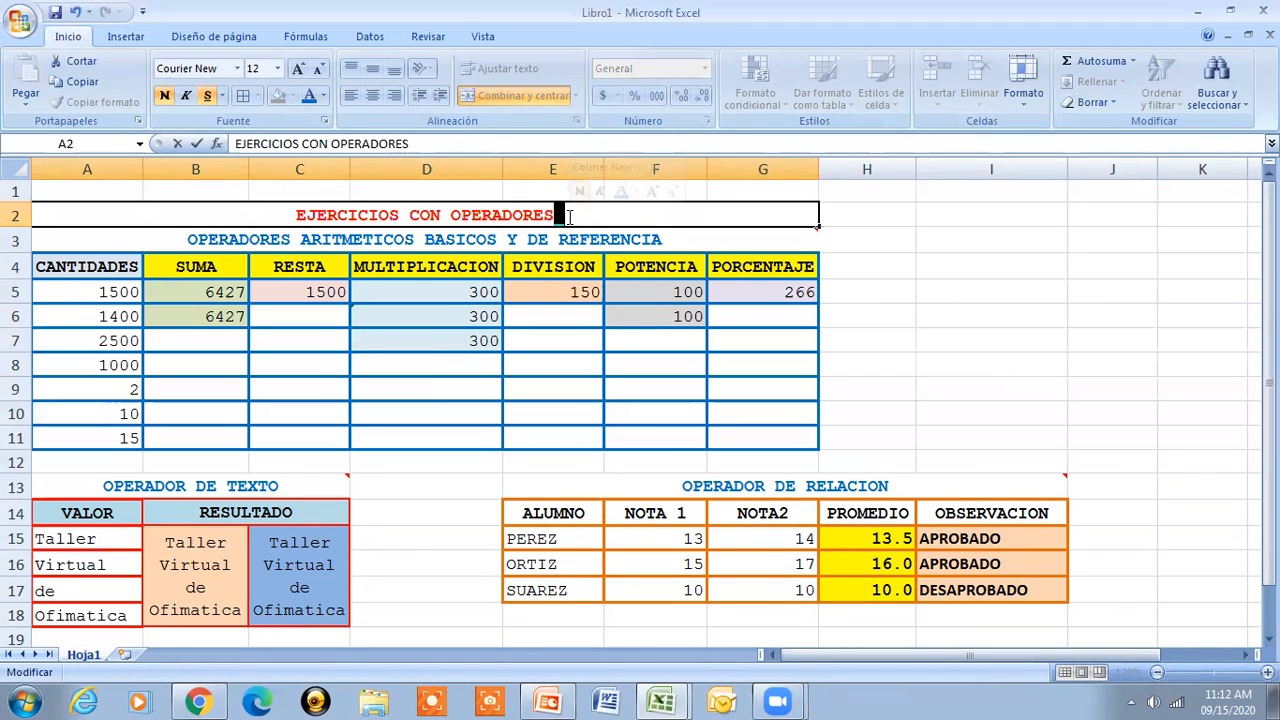
click(428, 234)
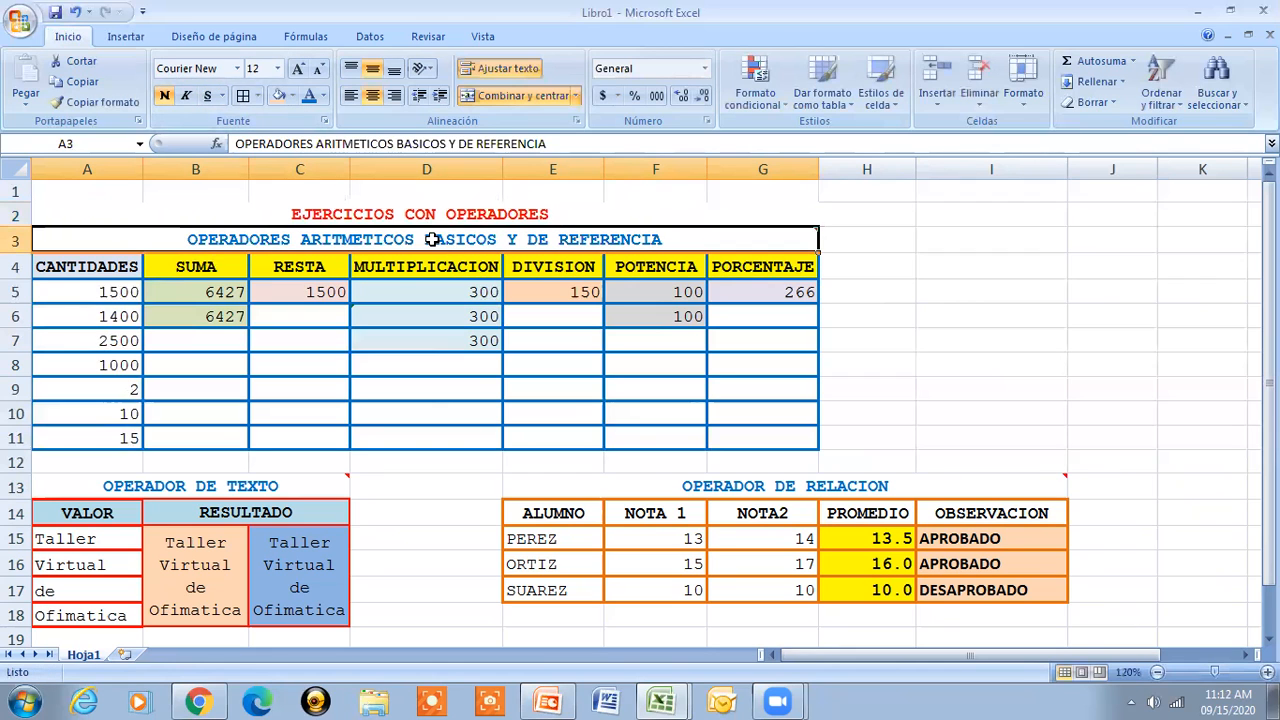
click(414, 212)
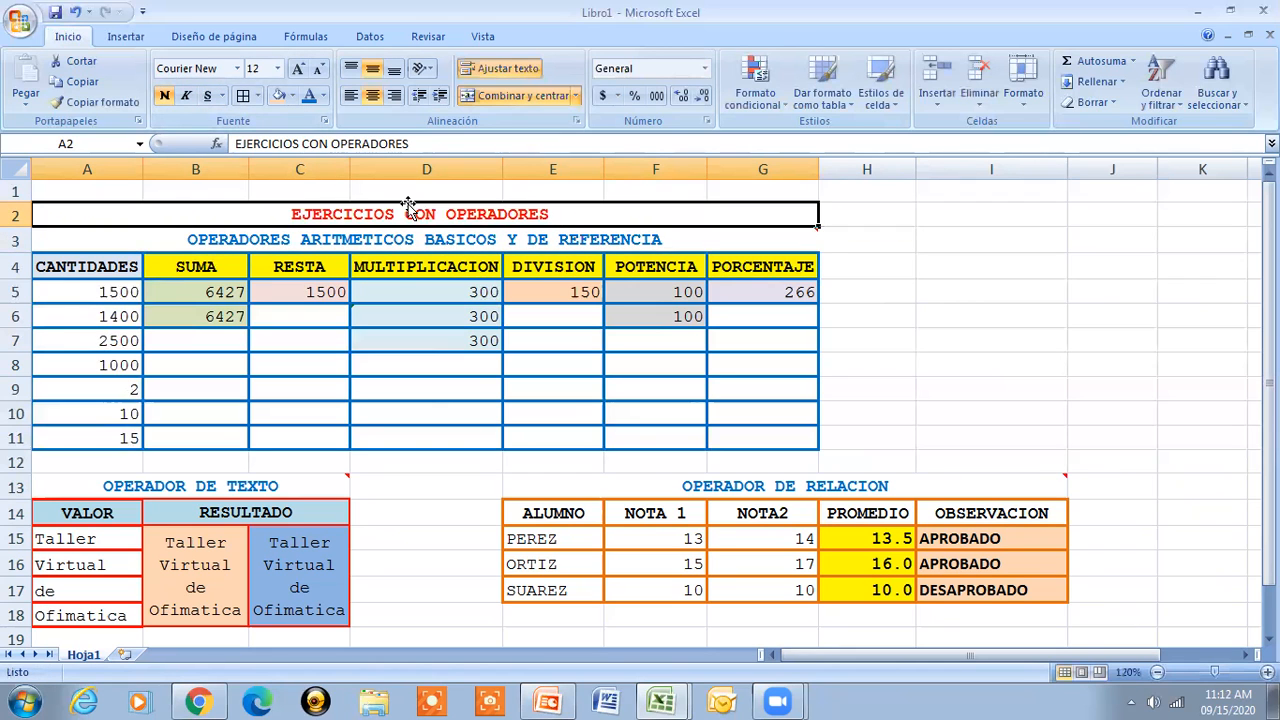
- Format the EJERCICIOS CON OPERADORES title text in A2 as italic and underlined
double_click(295, 215)
drag(295, 215, 555, 215)
click(207, 95)
click(186, 95)
click(229, 332)
click(157, 218)
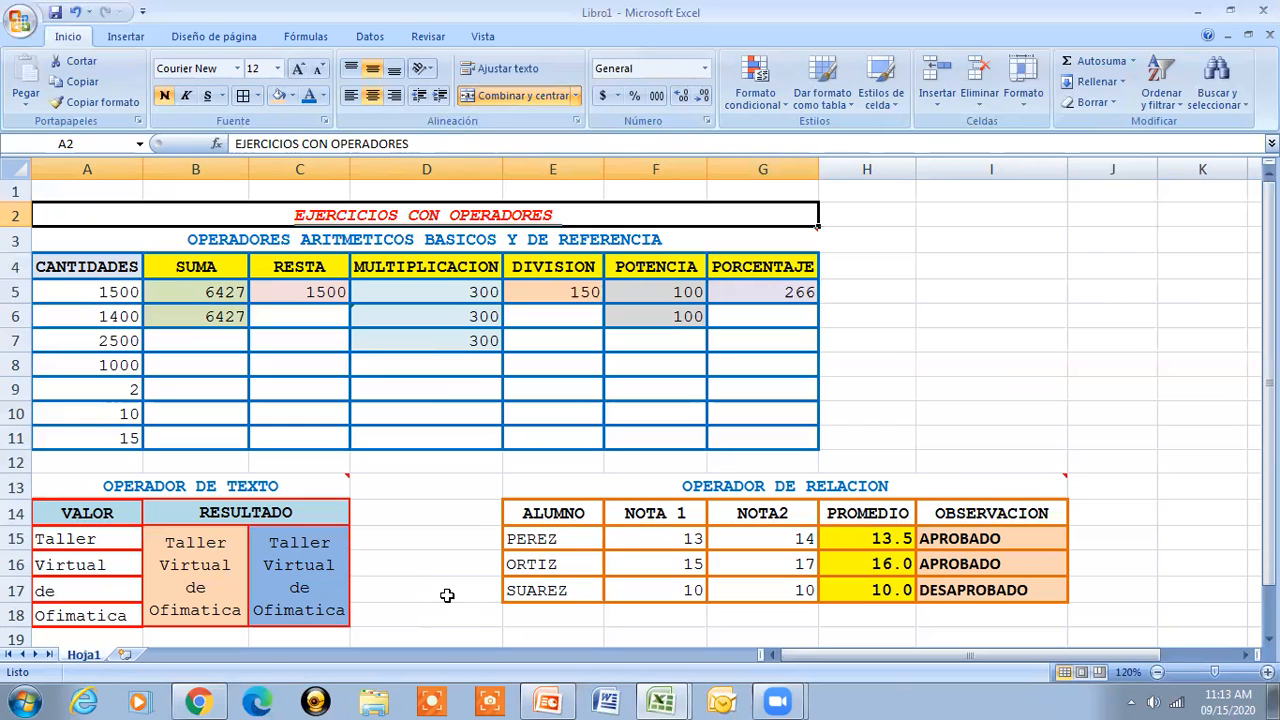
- Make the two joined text results under RESULTADO in B15:C18 bold and check the PROMEDIO and OBSERVACION cells
drag(190, 552, 284, 568)
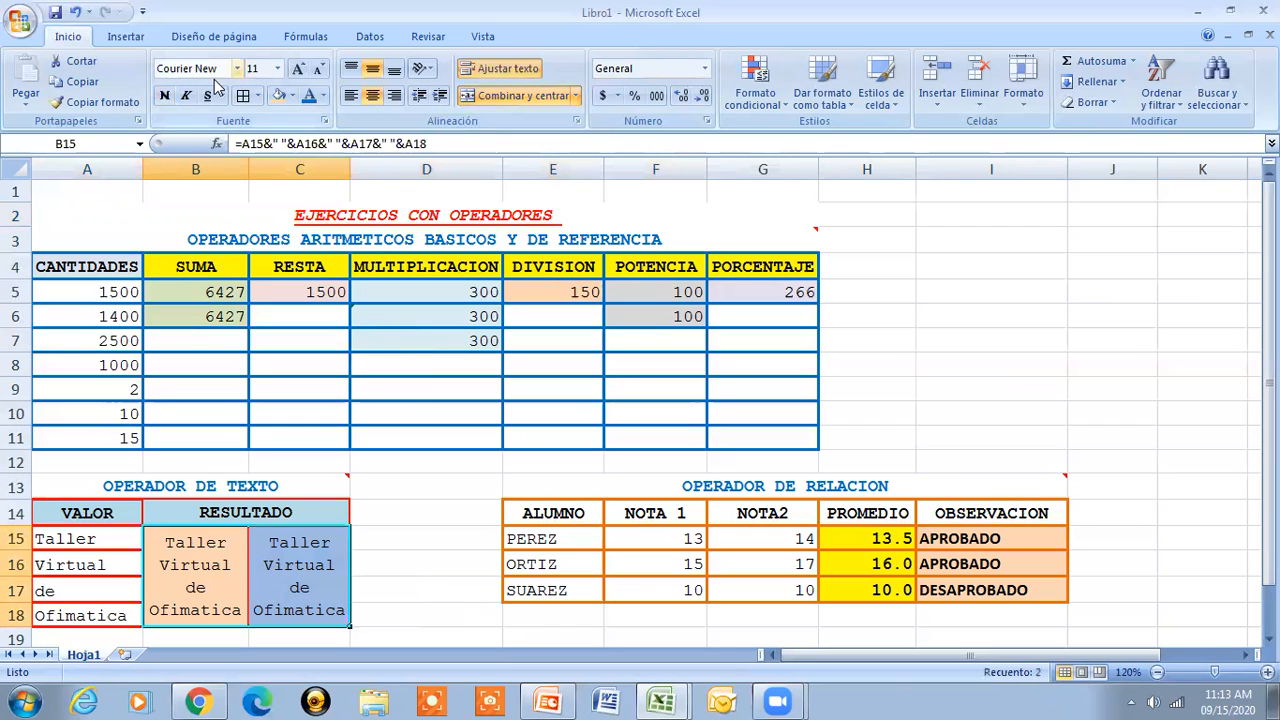
click(164, 95)
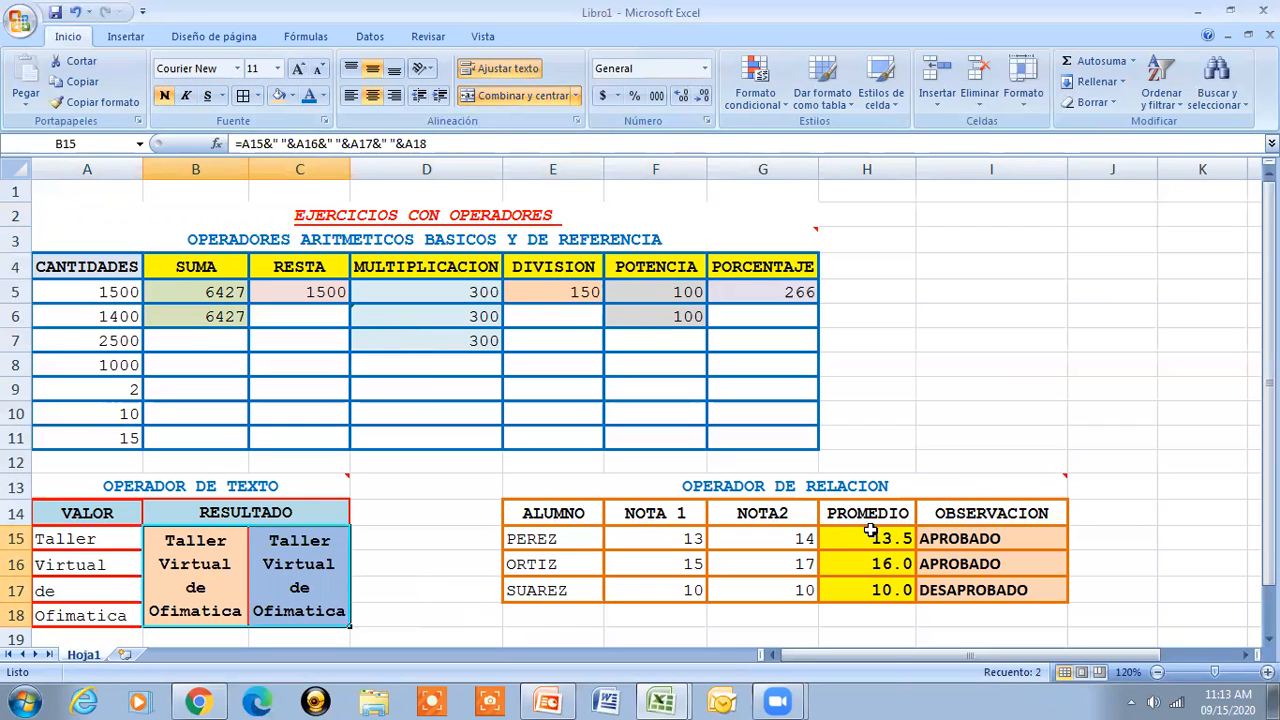
drag(870, 538, 870, 588)
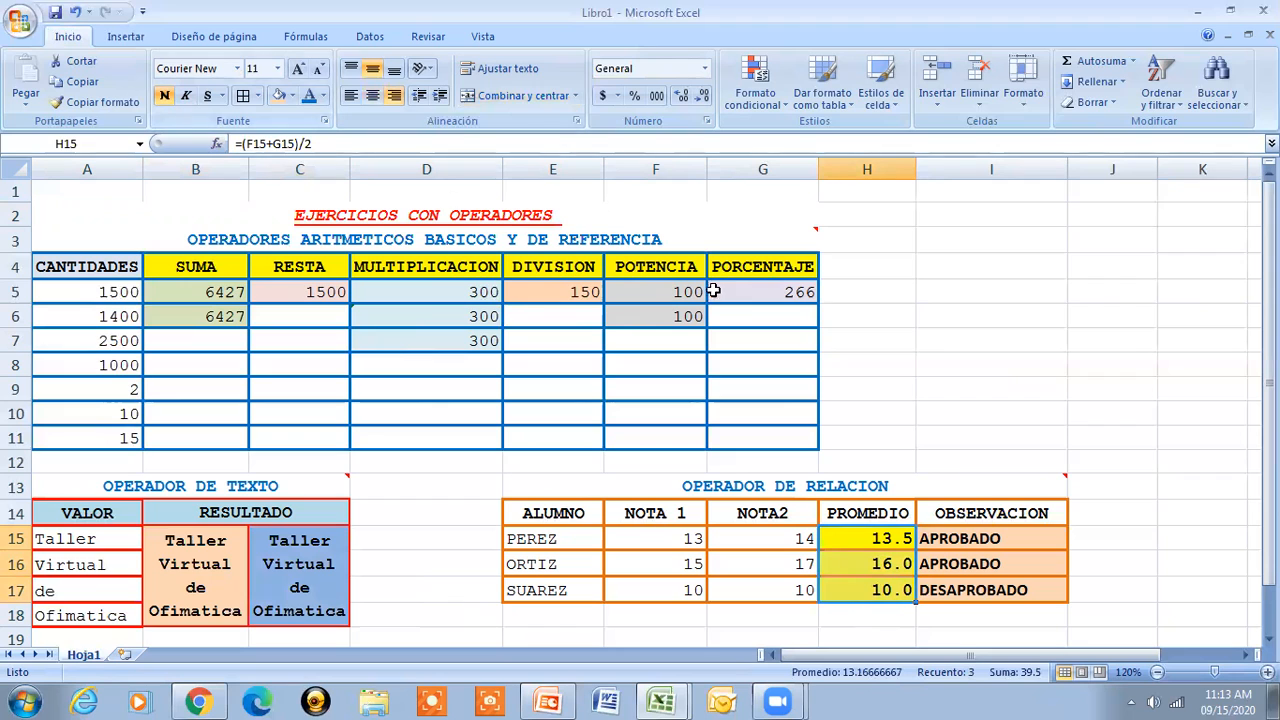
click(975, 538)
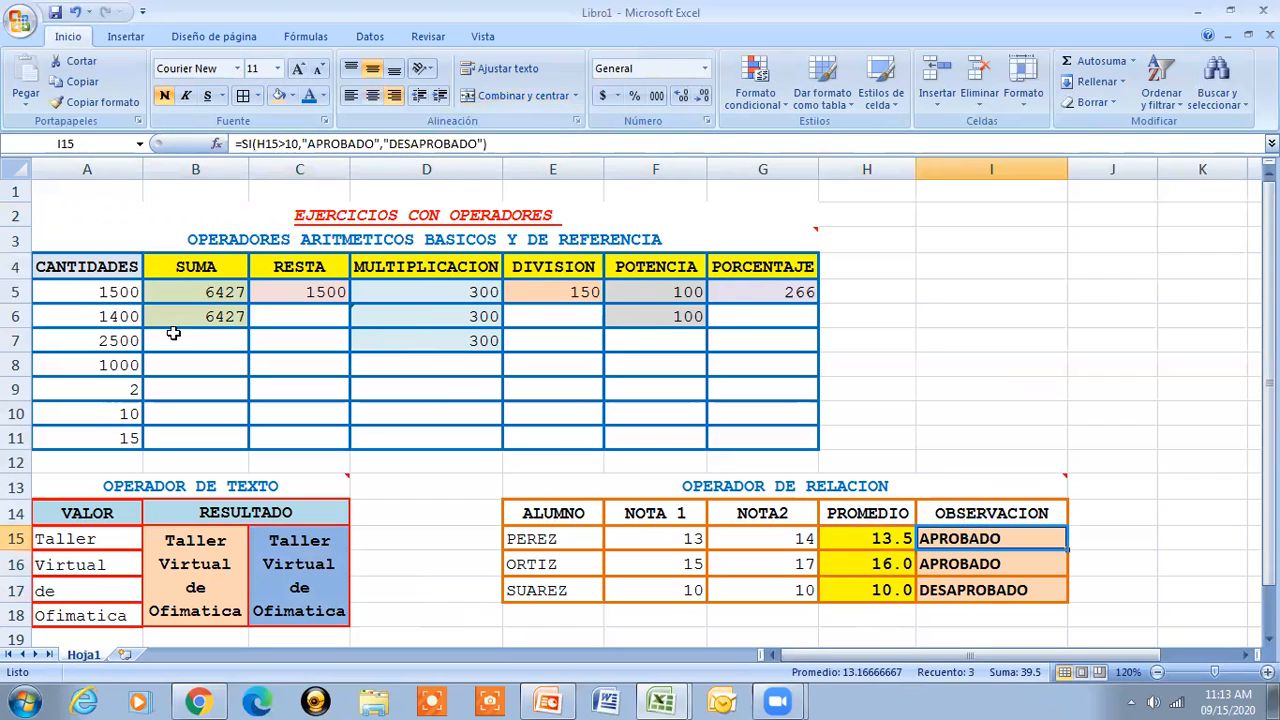
- Make the arithmetic results in B5:B6, C5:G5, D6:D7 and F6 bold
drag(191, 290, 190, 316)
key(ctrl+n)
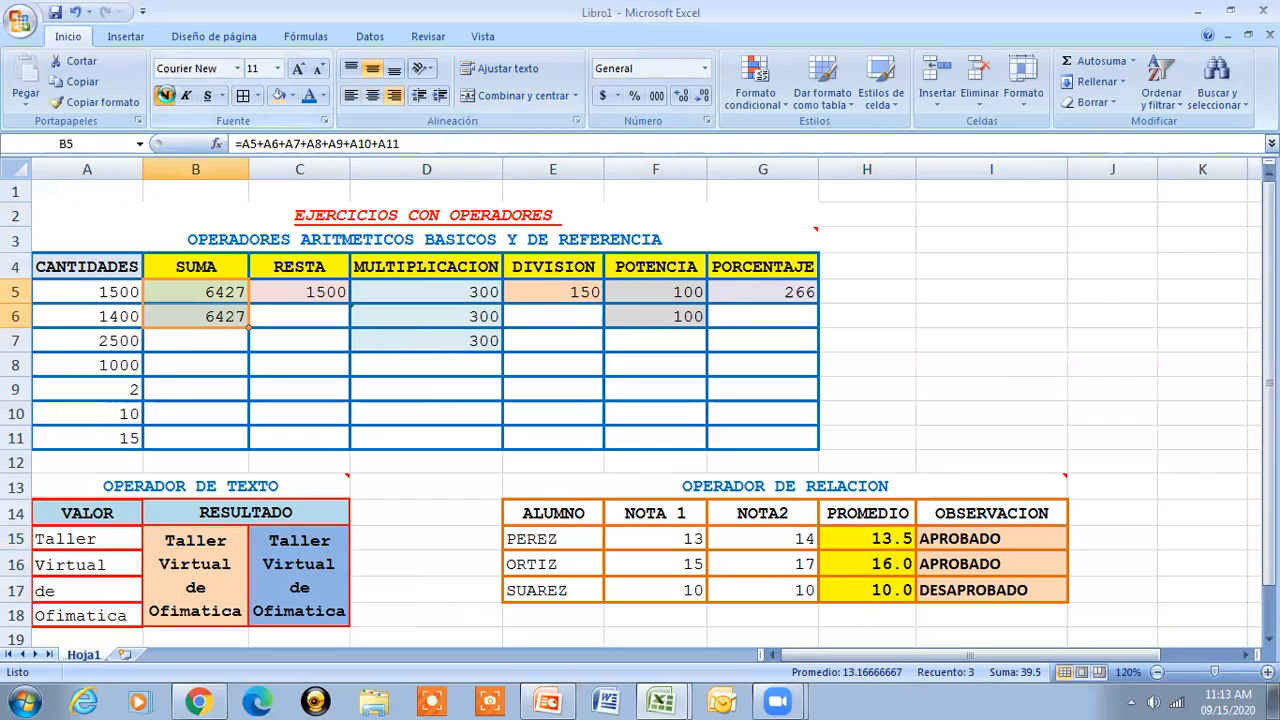
drag(321, 290, 722, 290)
click(165, 96)
mouse_move(380, 322)
mouse_down()
mouse_move(400, 320)
mouse_move(395, 335)
mouse_up()
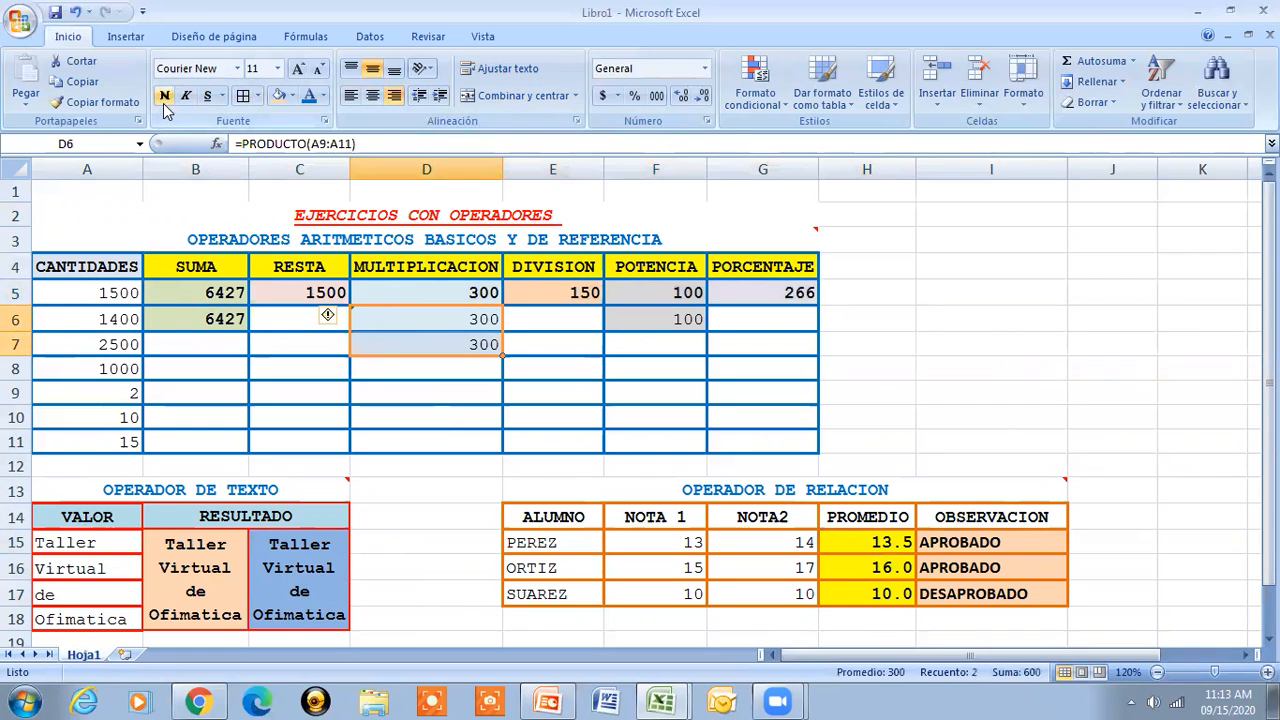
click(165, 96)
click(628, 319)
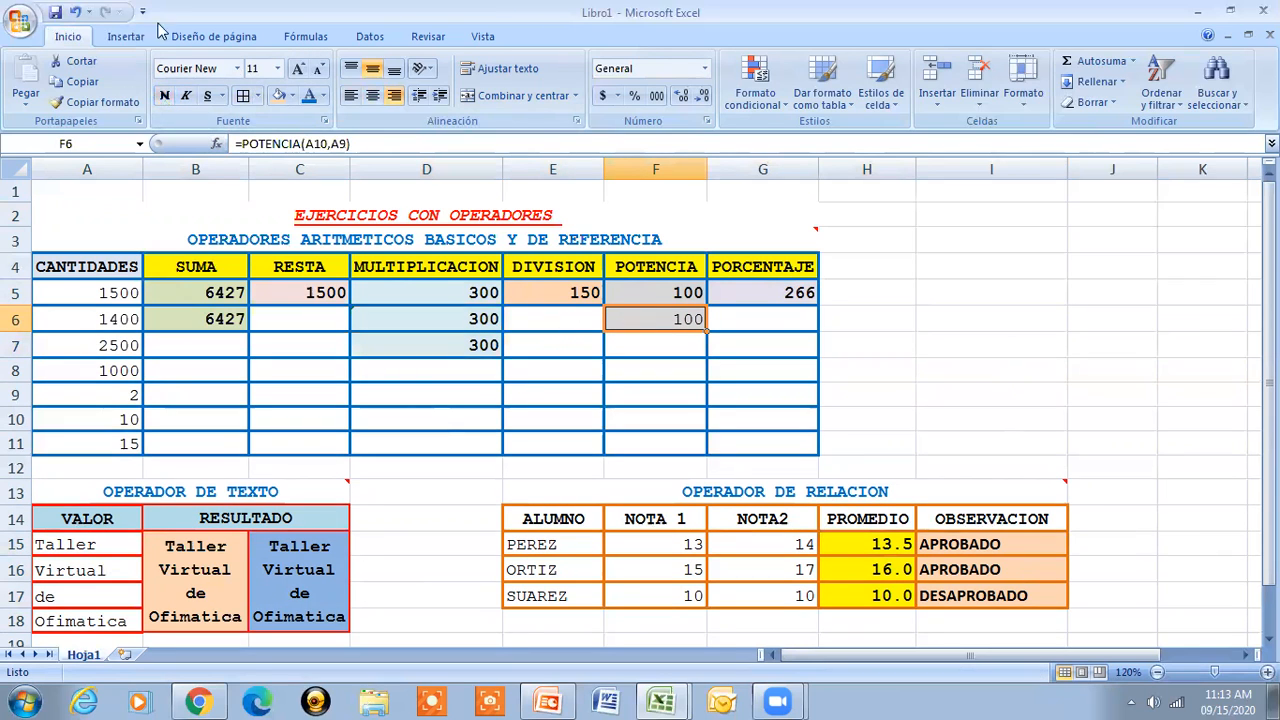
click(166, 95)
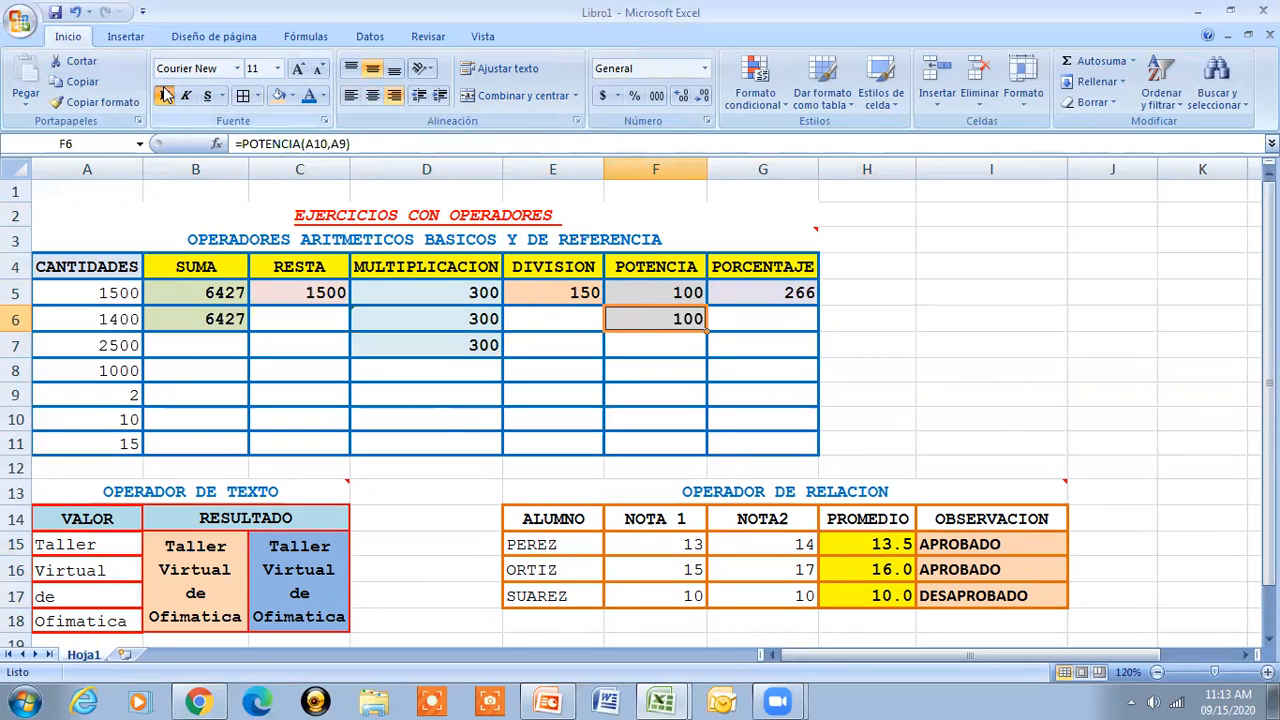
click(170, 213)
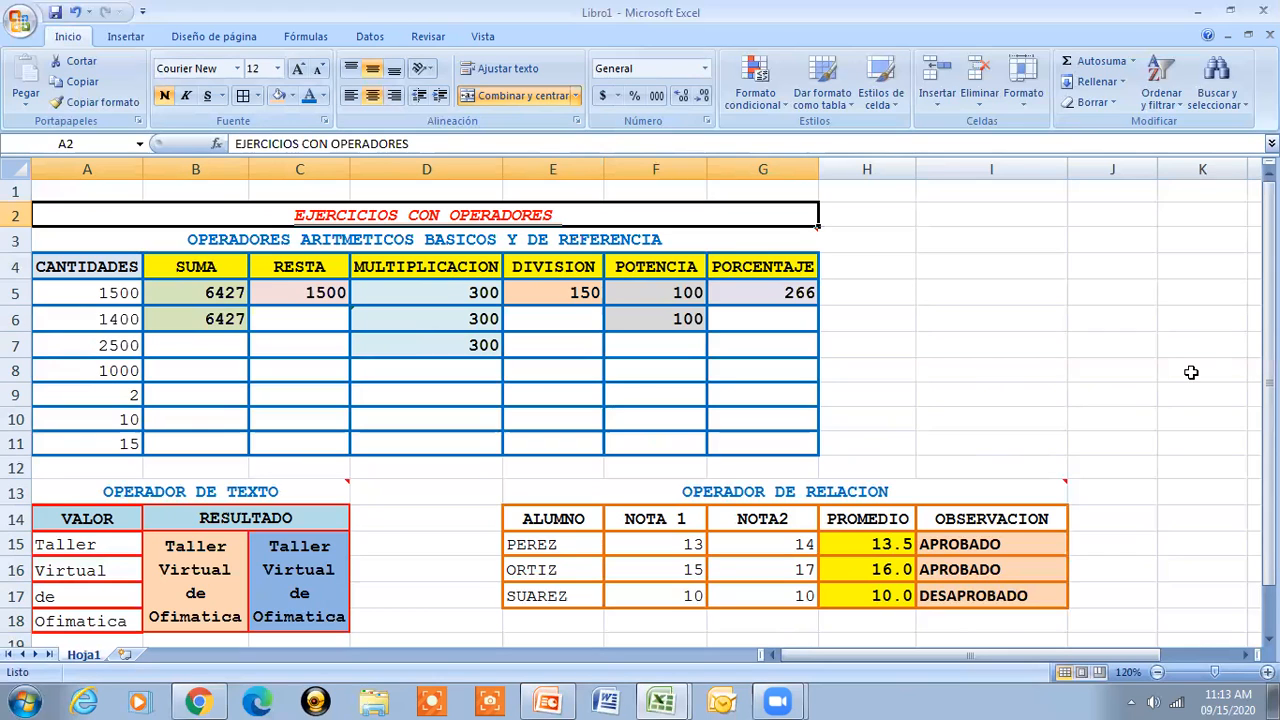
- Rename the sheet Hoja1 as OPERADORES
double_click(86, 655)
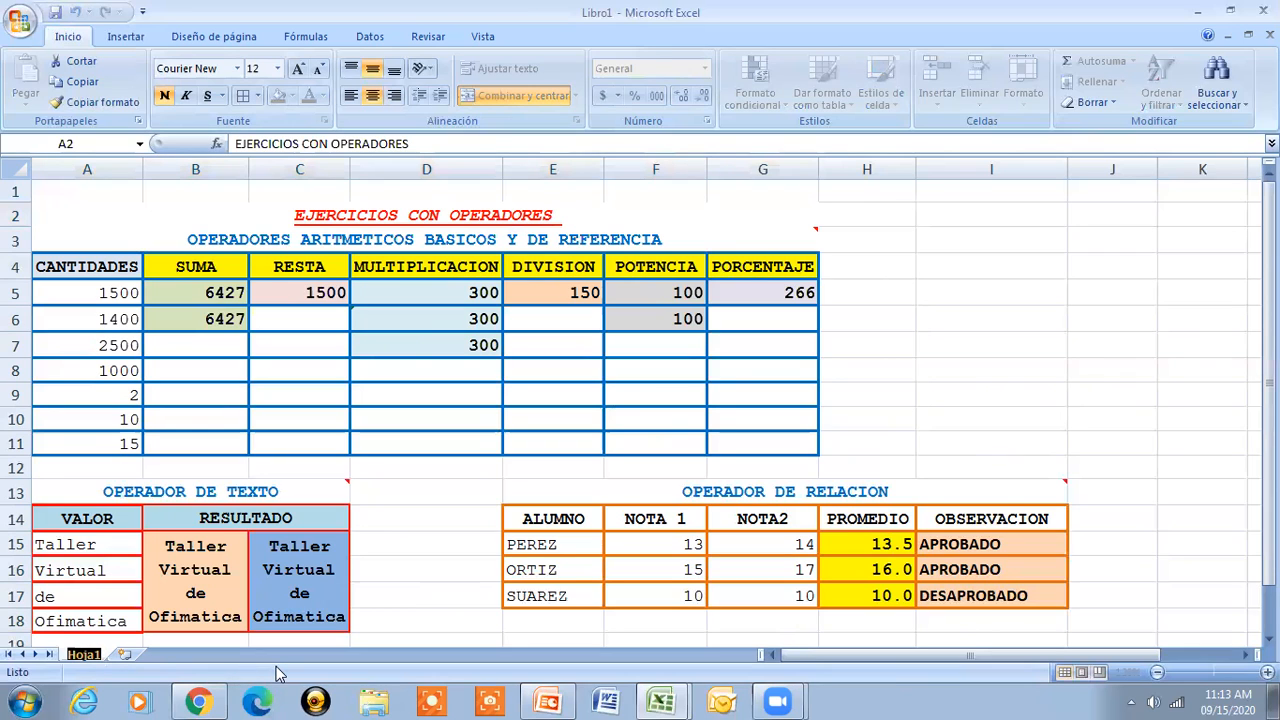
key(BackSpace)
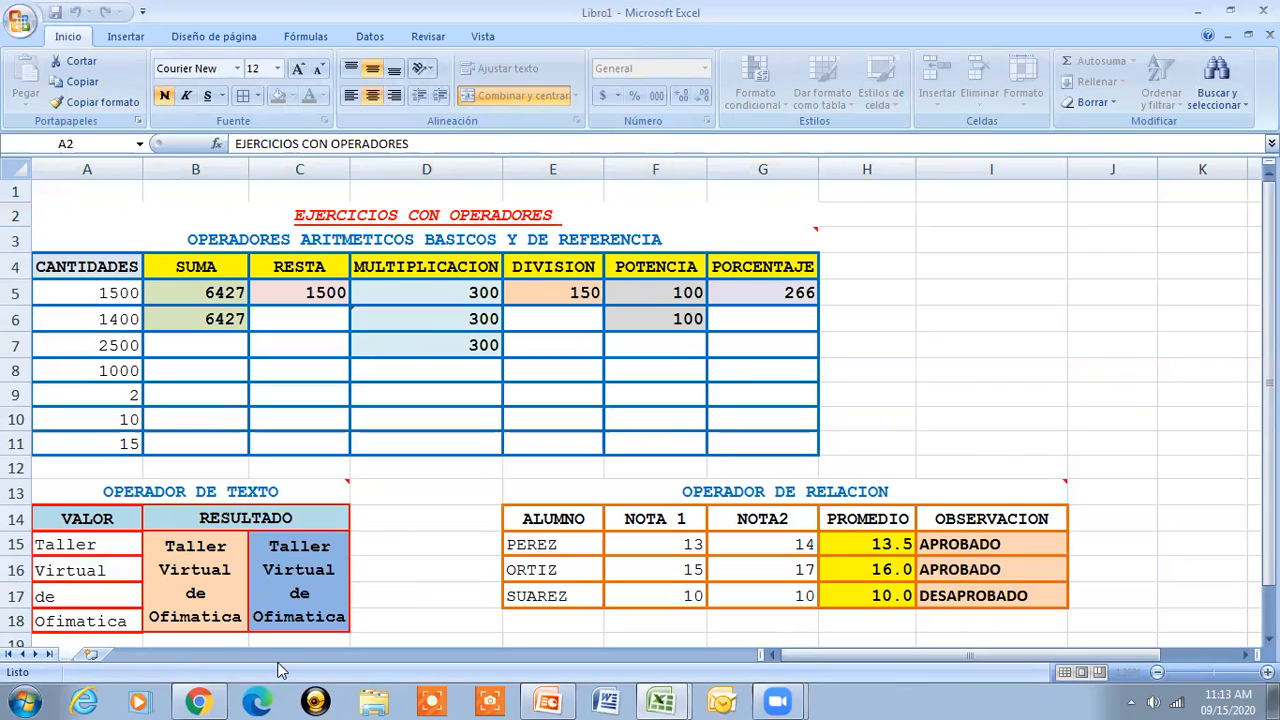
text(OPERADORES)
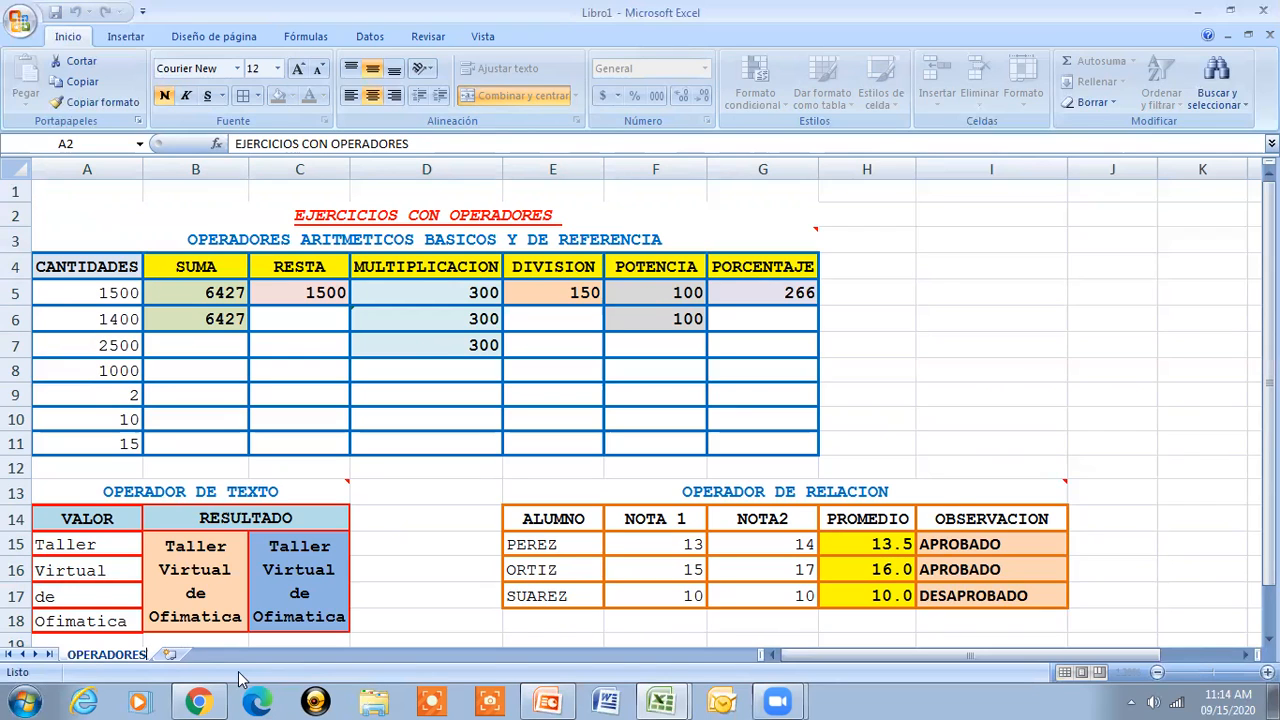
key(Return)
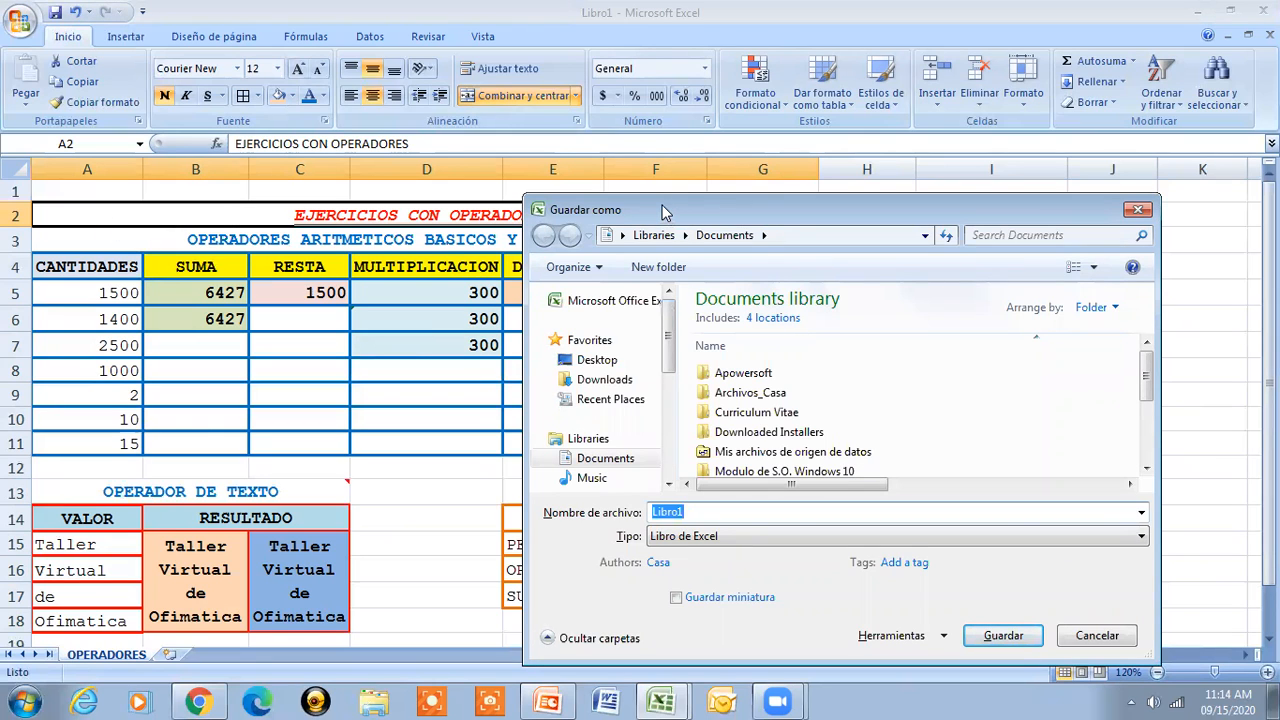
- Choose the Archivos Excel 12-09-2020 folder on the Desktop as the workbook's save location
drag(662, 212, 447, 99)
click(382, 249)
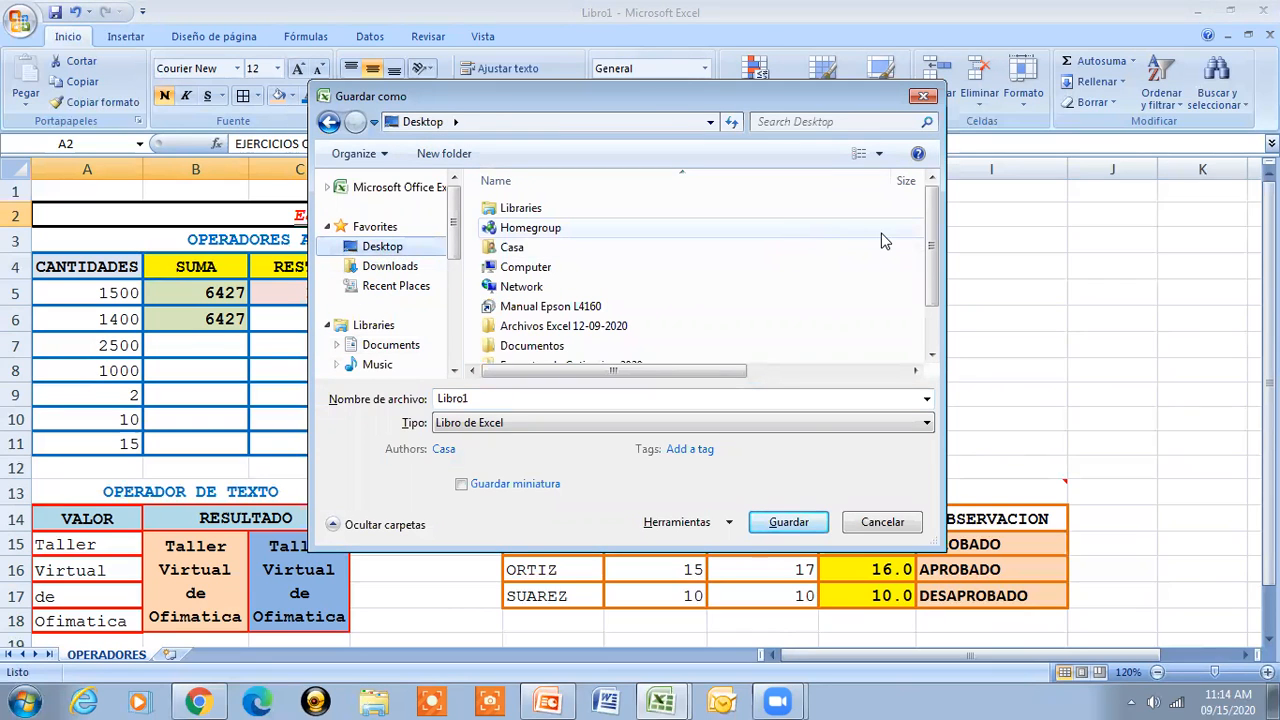
click(618, 334)
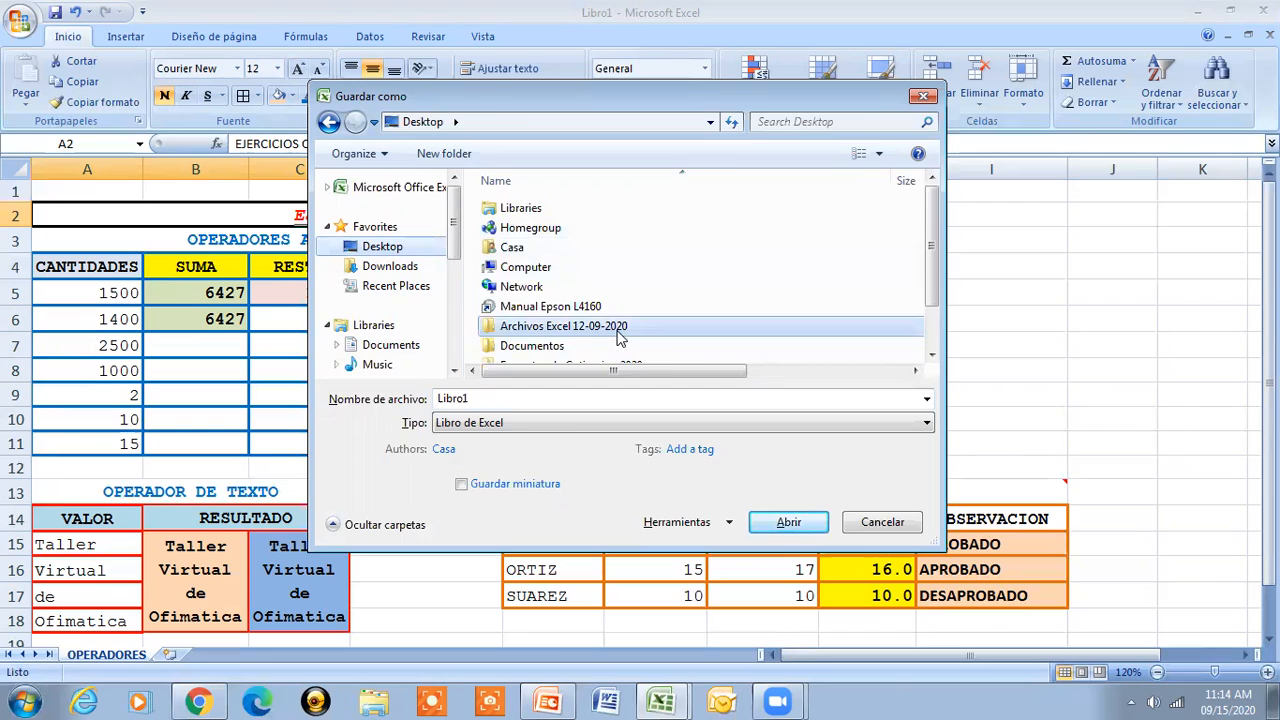
double_click(618, 336)
- Save the workbook in this folder under the file name Sesion Demostrativa con Operadores
double_click(539, 404)
key(BackSpace)
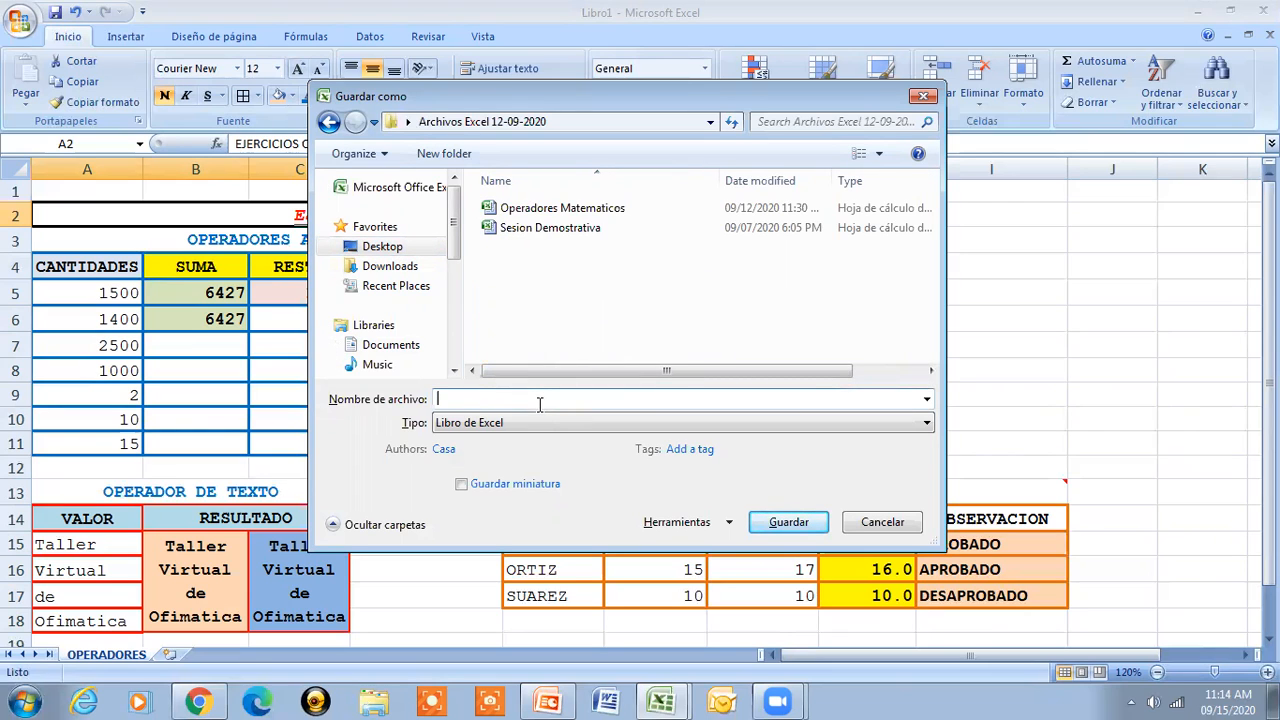
text(Sesion )
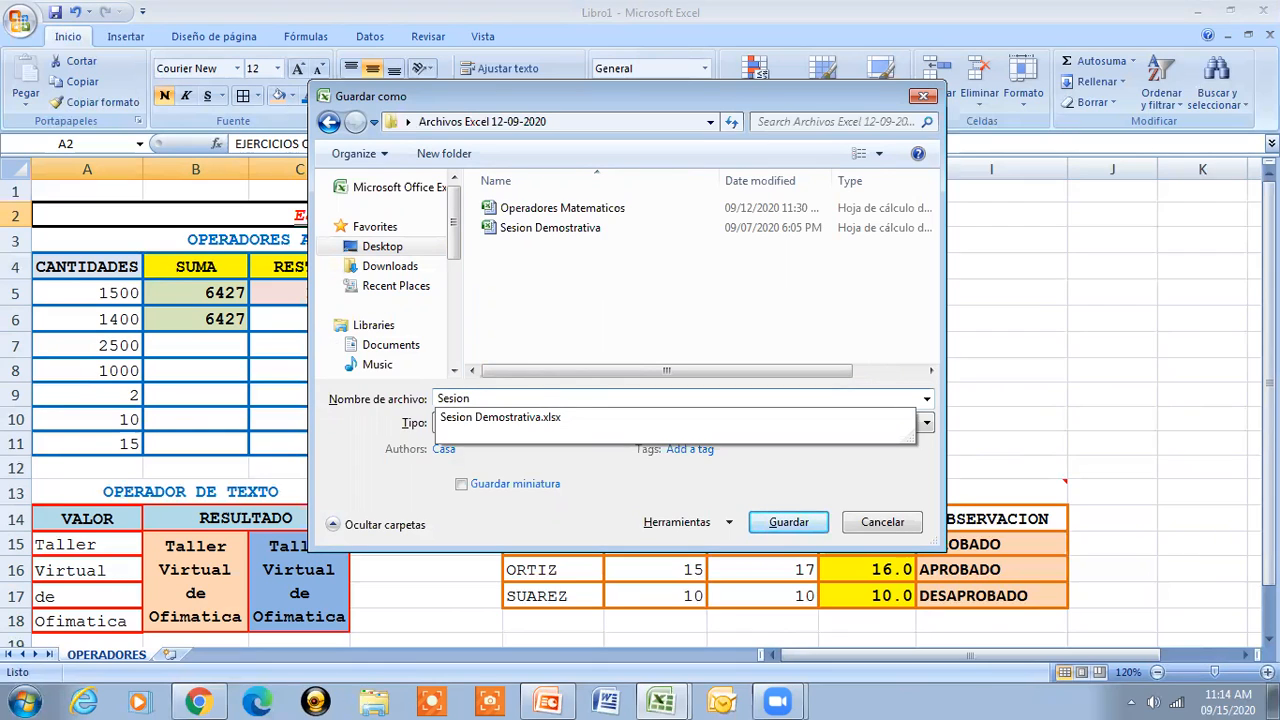
text(D)
key(BackSpace)
key(BackSpace)
text(Demostrativa con )
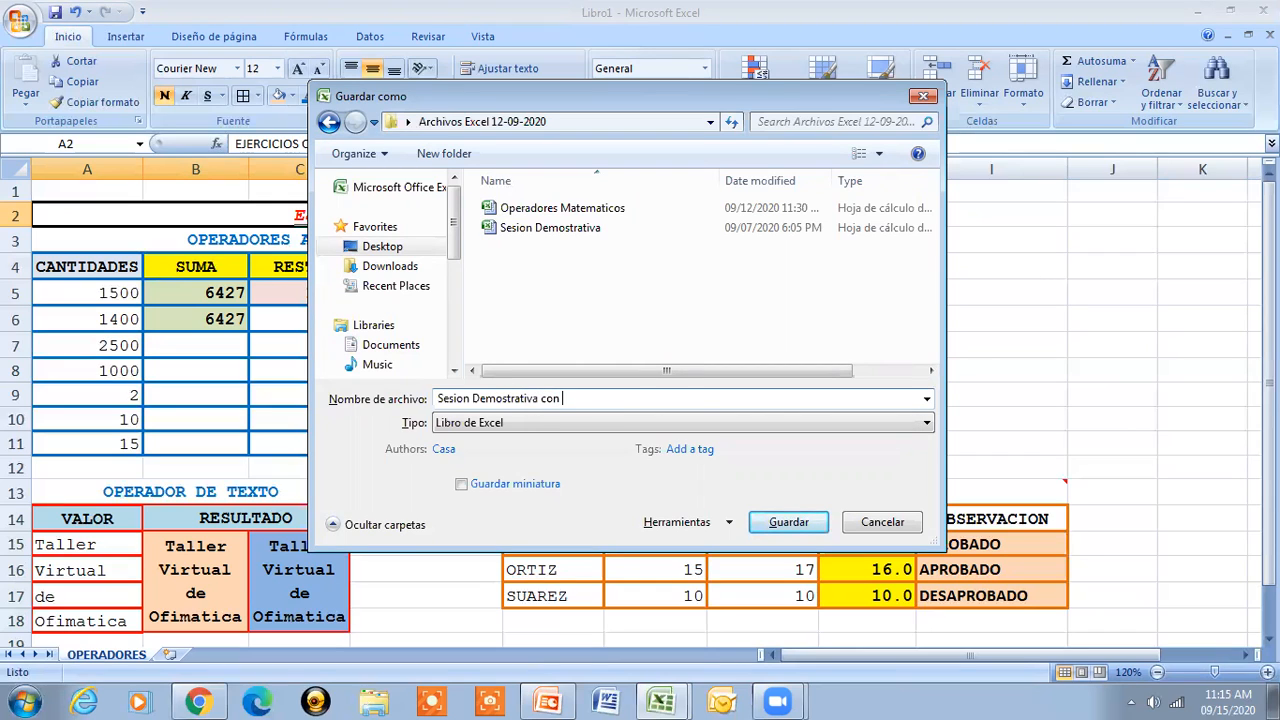
text(Operadores)
click(789, 523)
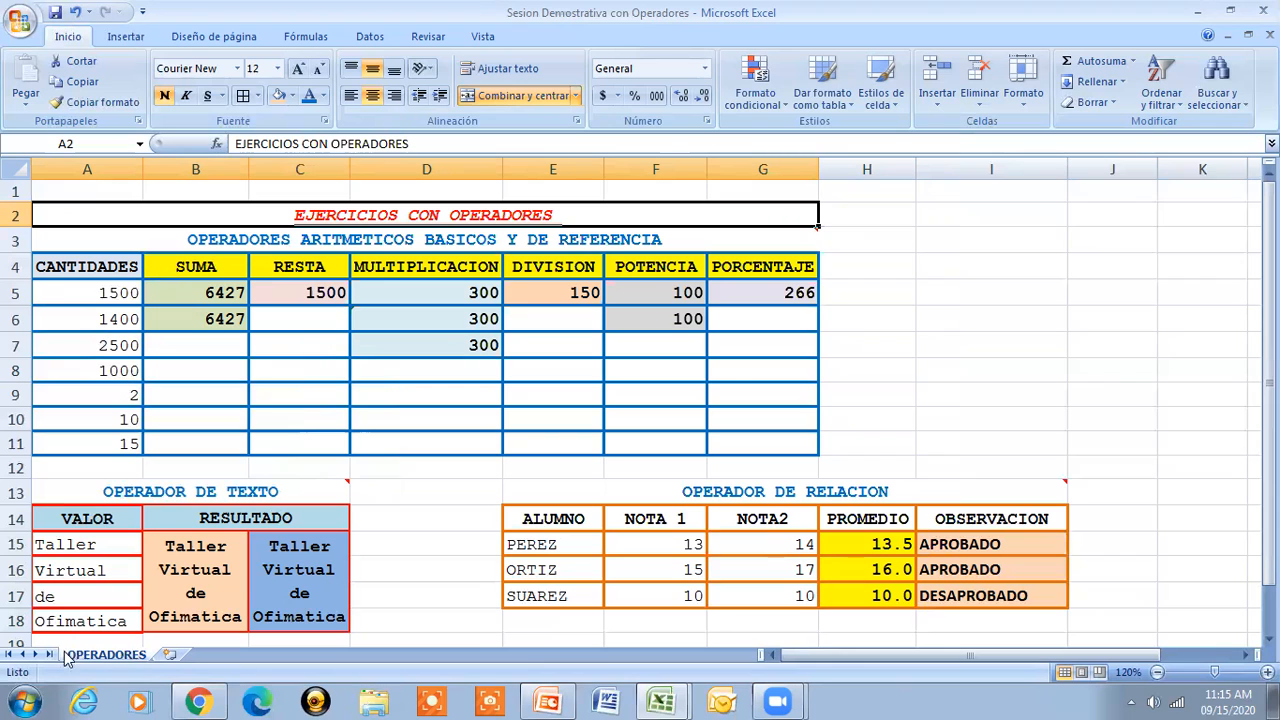
- Review the comments on the three table titles, the first OBSERVACION formula and the two text-joining formulas in B15 and C15
click(527, 239)
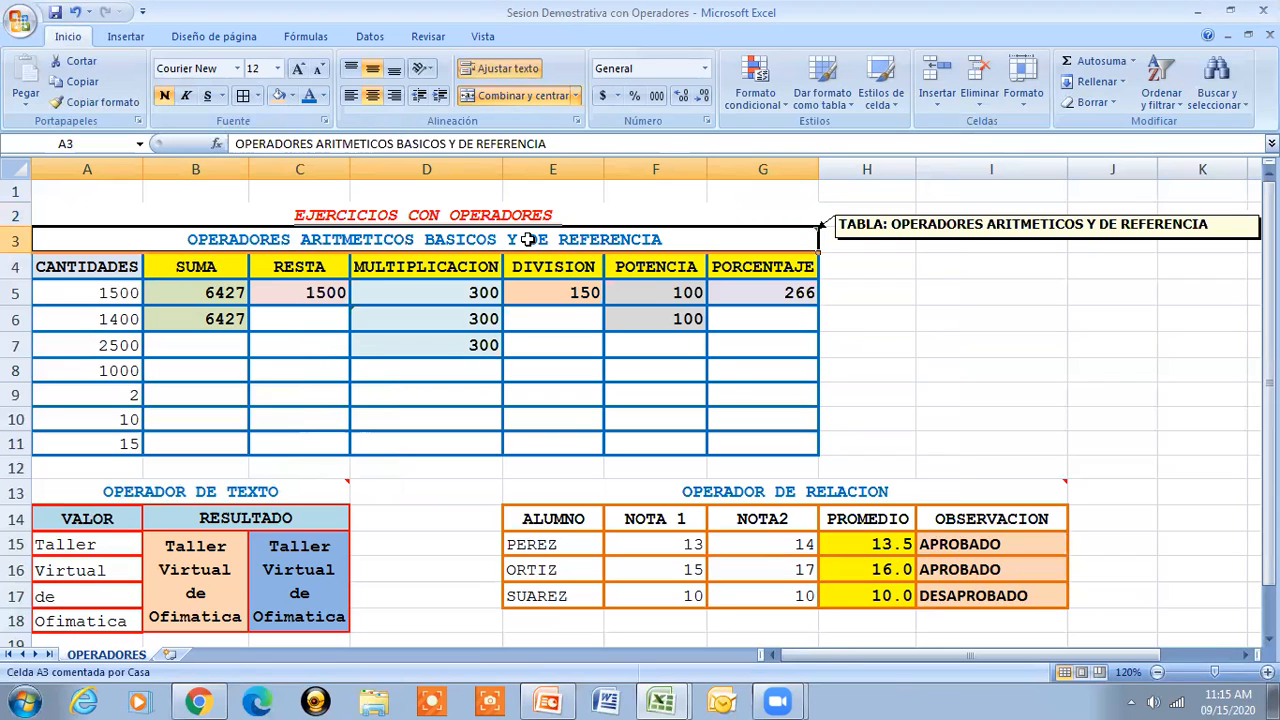
click(271, 488)
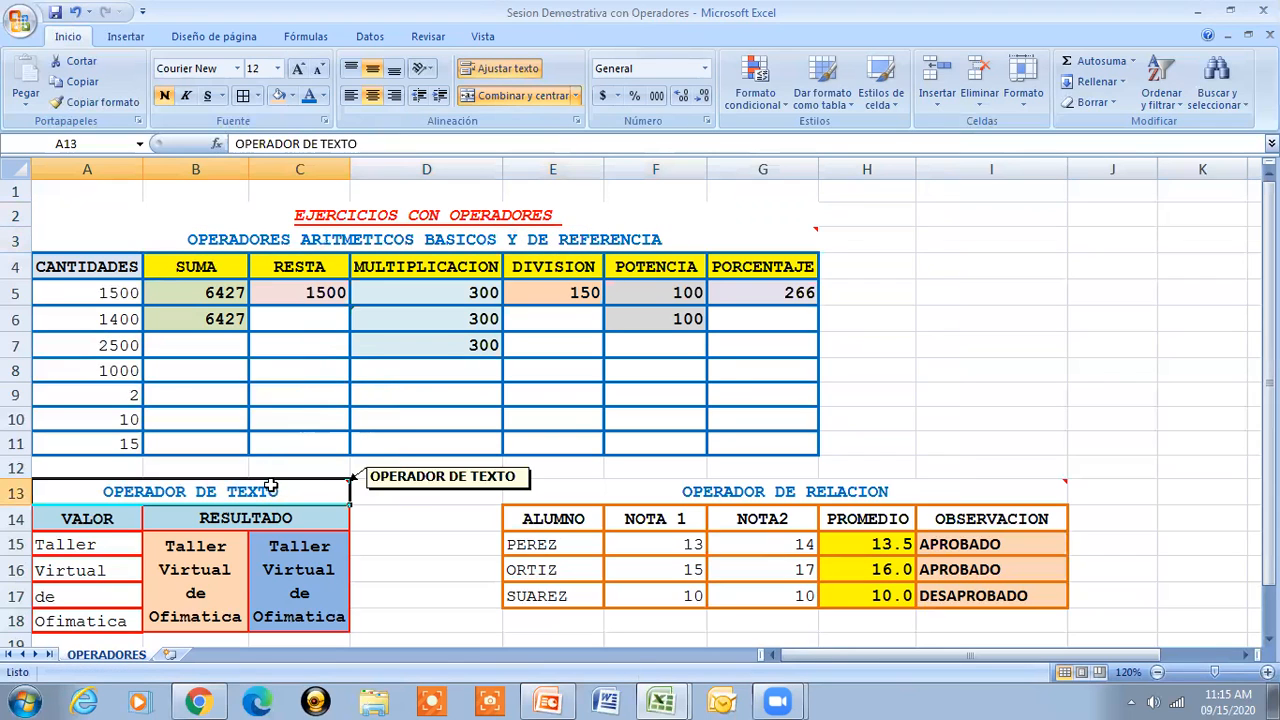
click(706, 491)
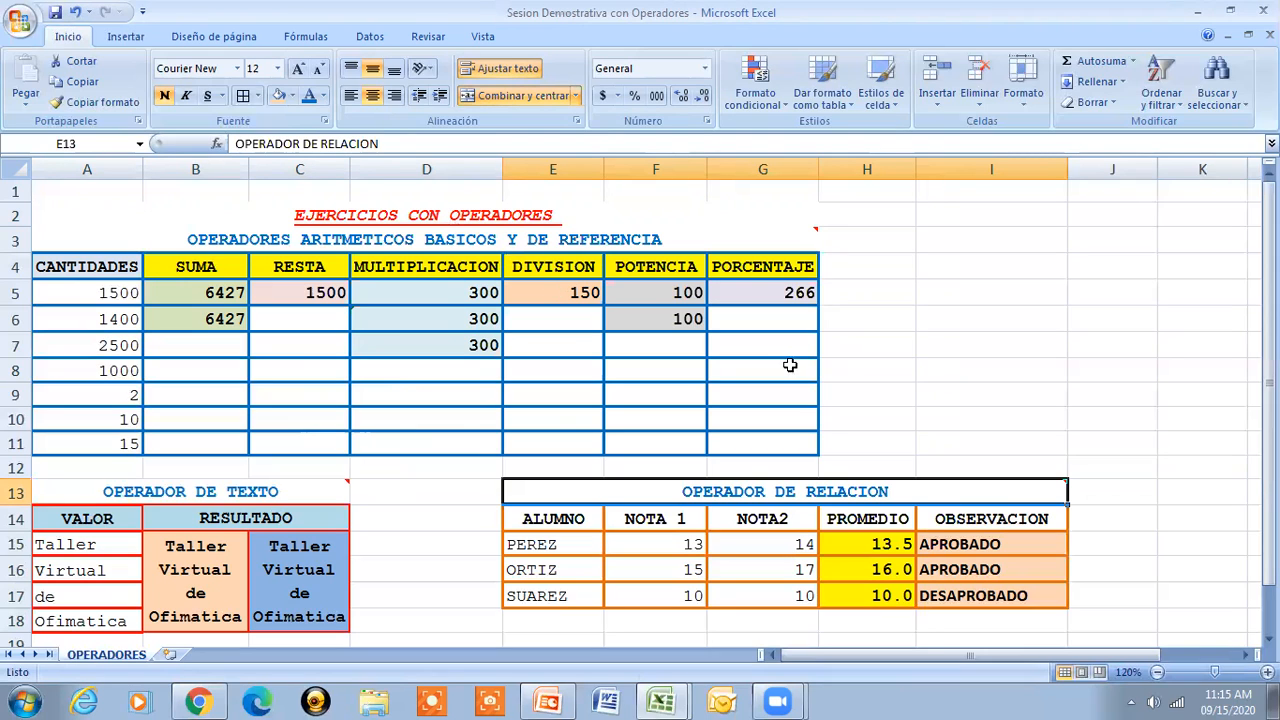
click(968, 548)
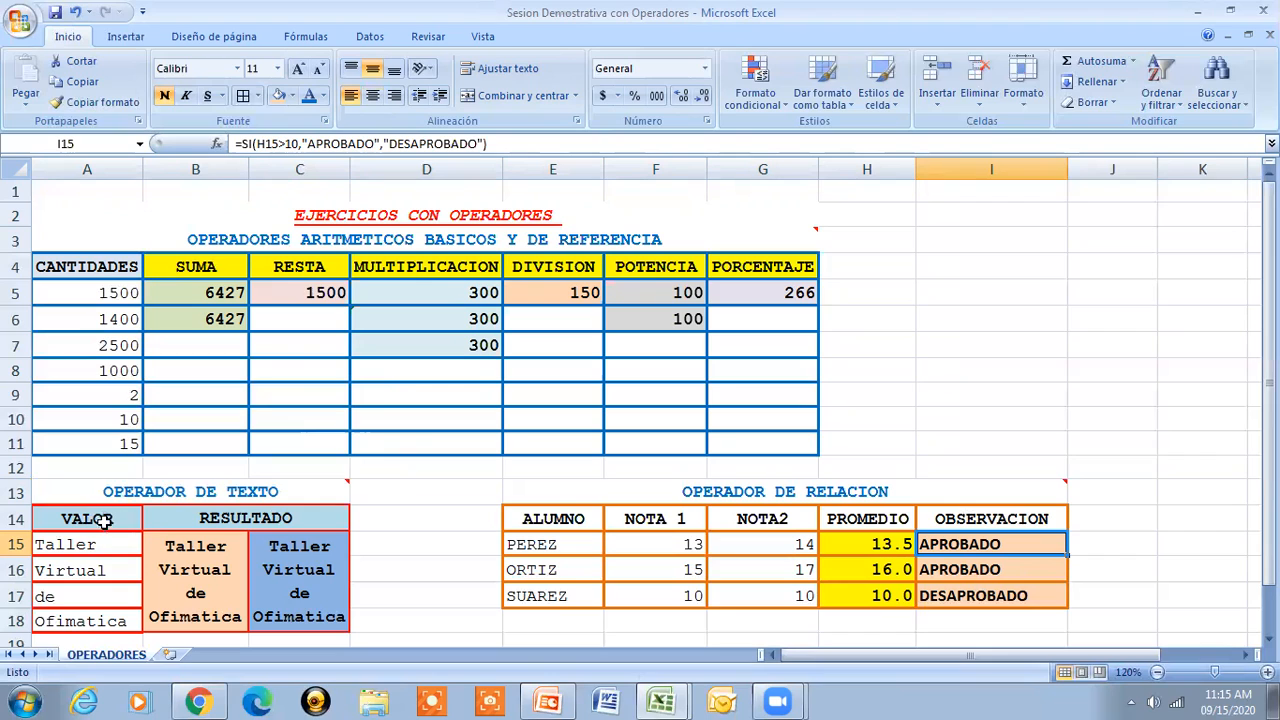
click(104, 569)
click(180, 550)
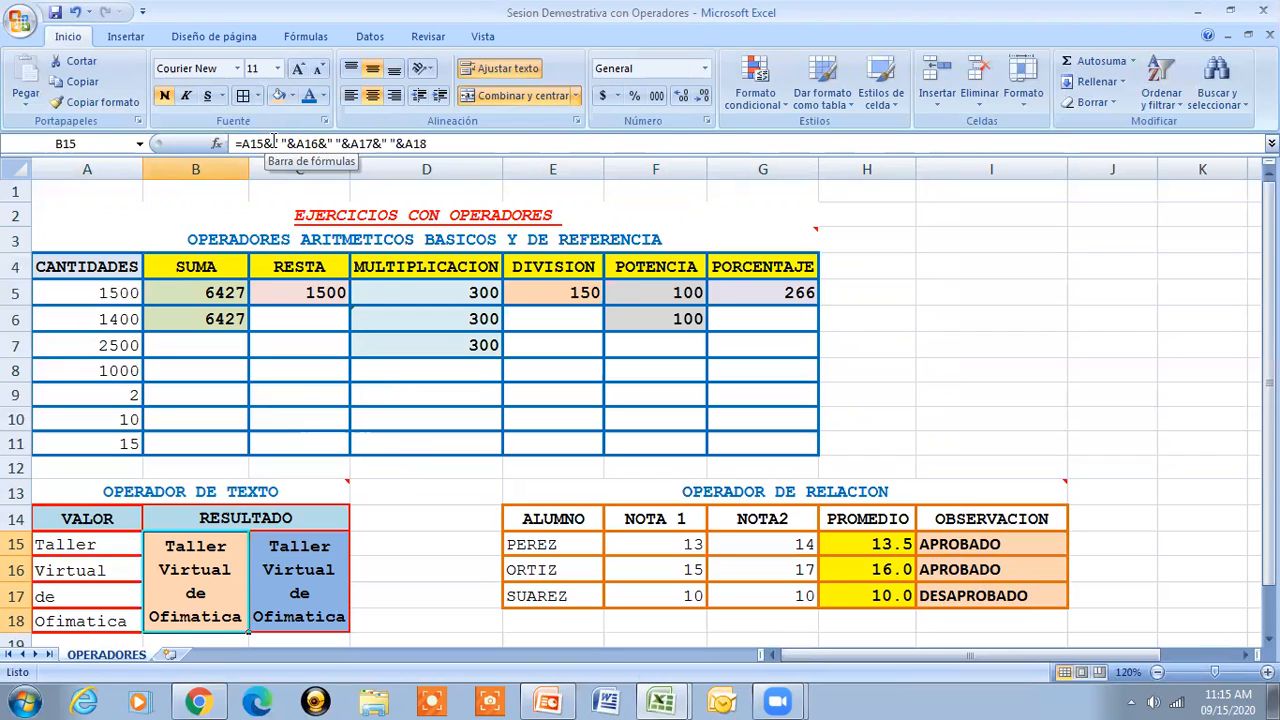
click(324, 598)
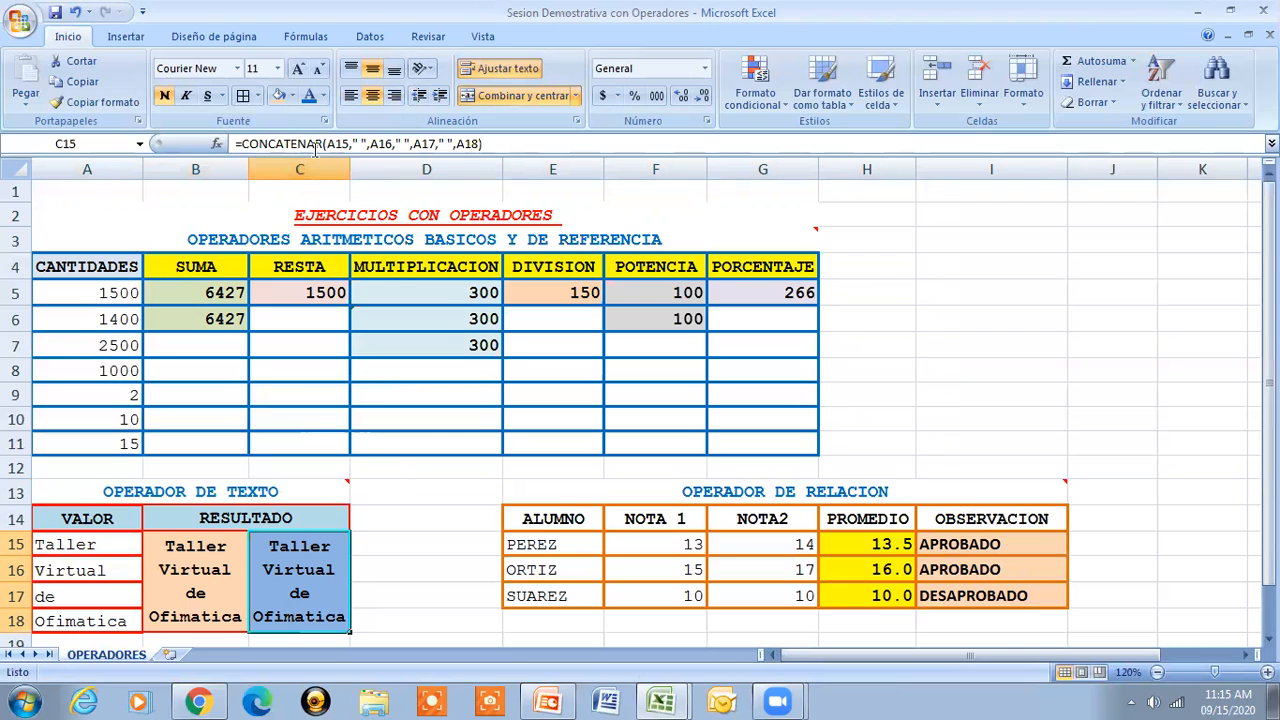
- Examine the arithmetic formulas for SUMA, RESTA, MULTIPLICACION, DIVISION, POTENCIA and PORCENTAJE in rows 5 to 7
click(179, 294)
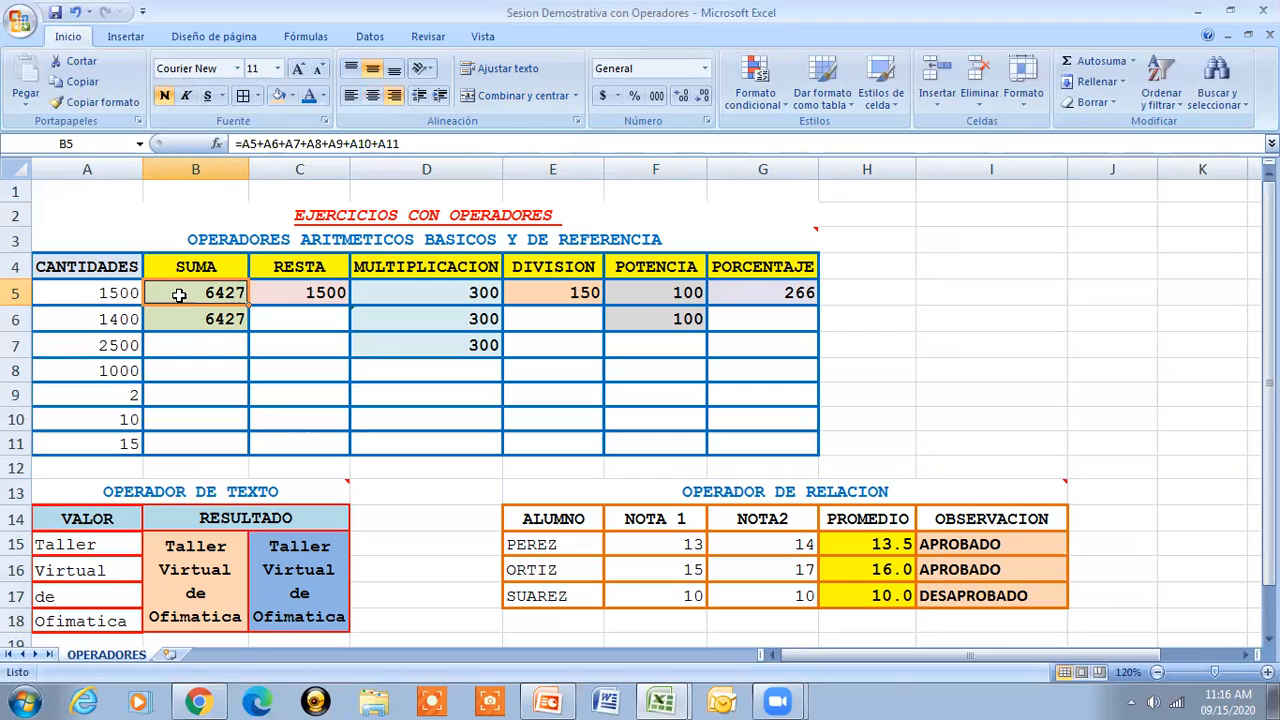
key(Down)
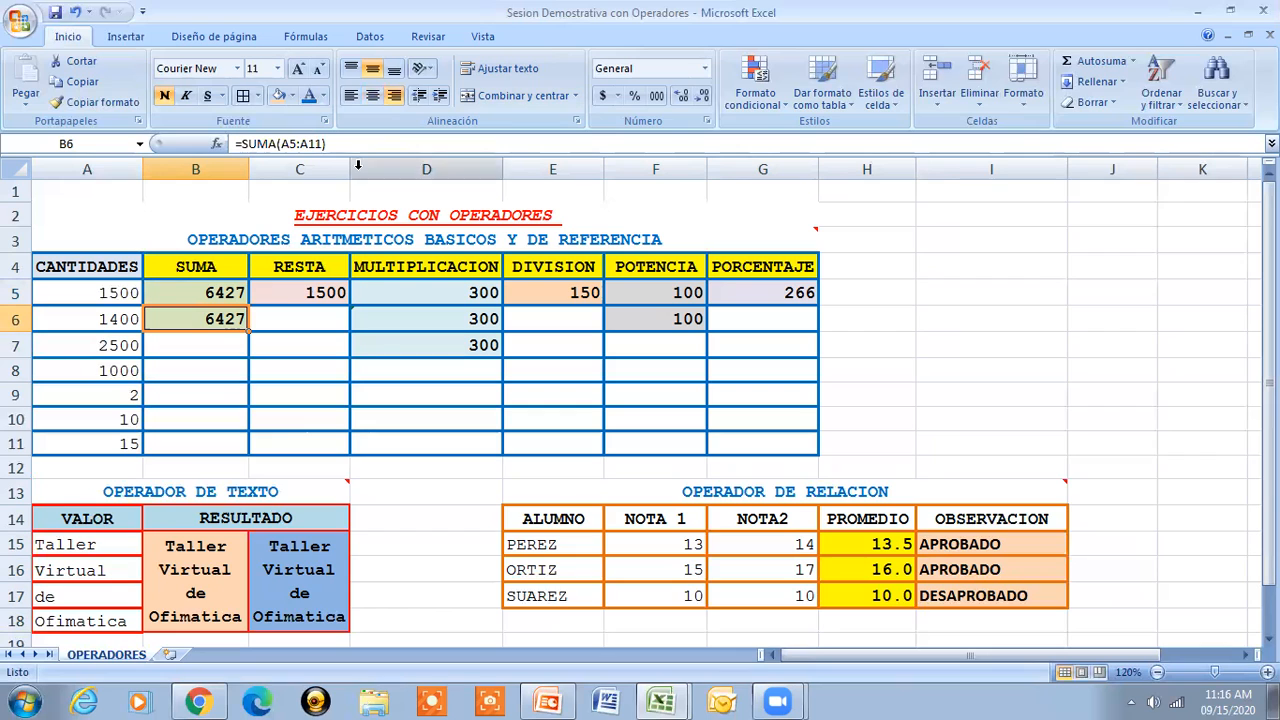
click(372, 143)
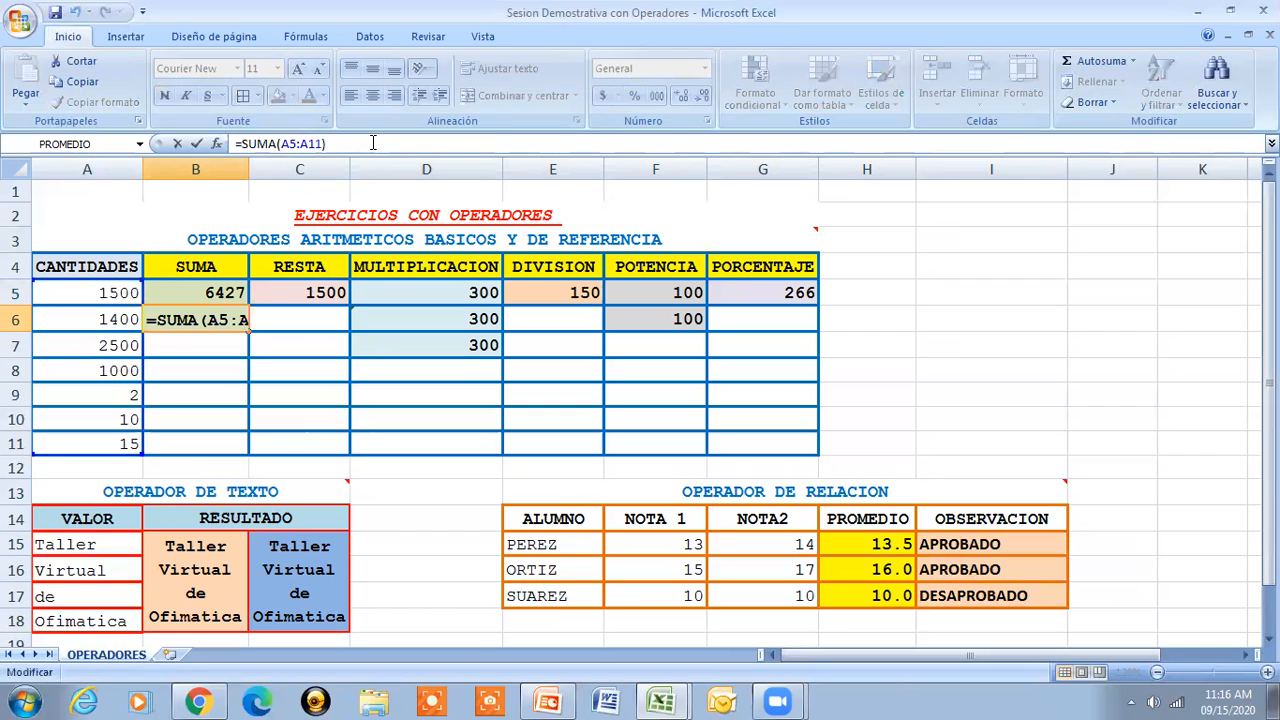
key(ctrl+Return)
click(259, 291)
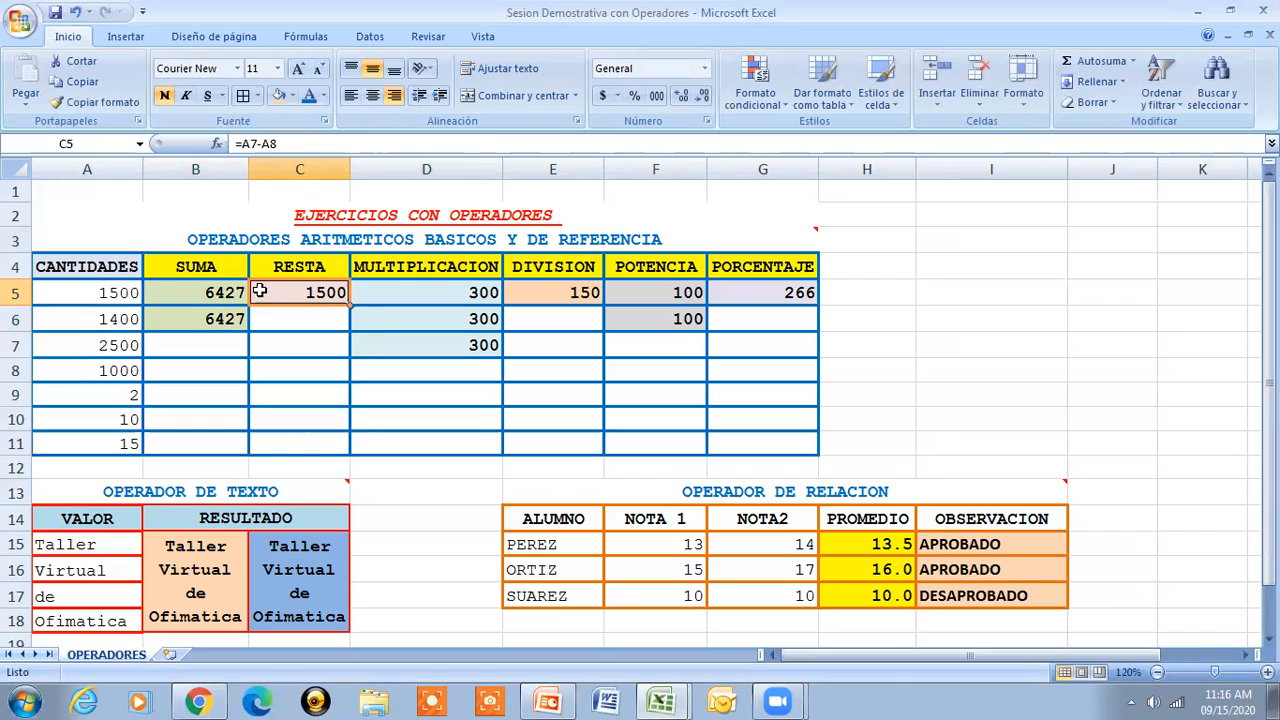
key(Right)
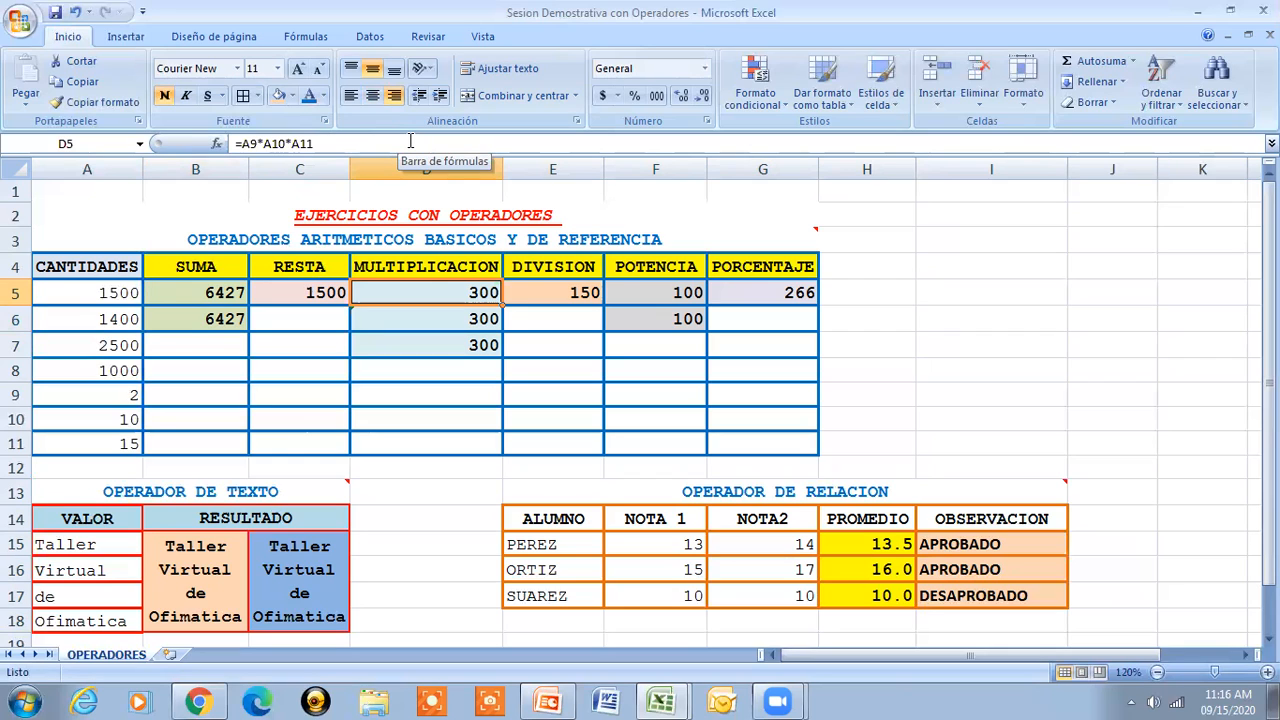
key(Down)
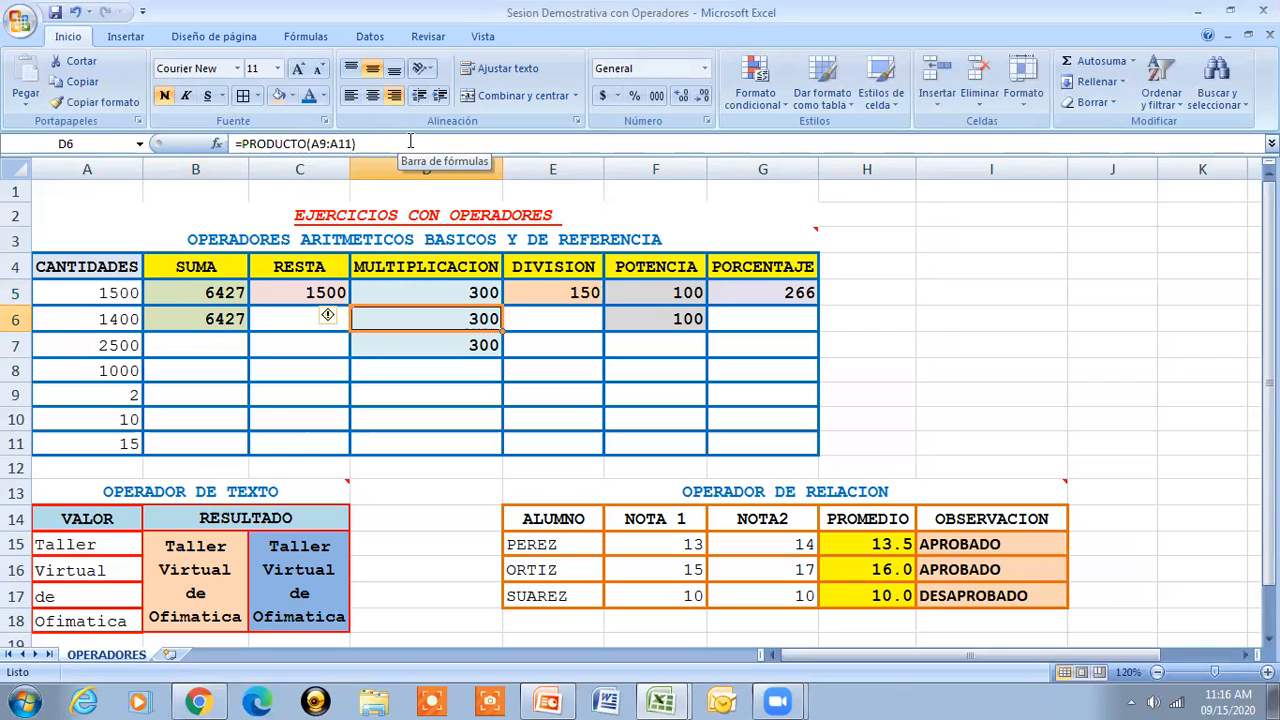
key(Down)
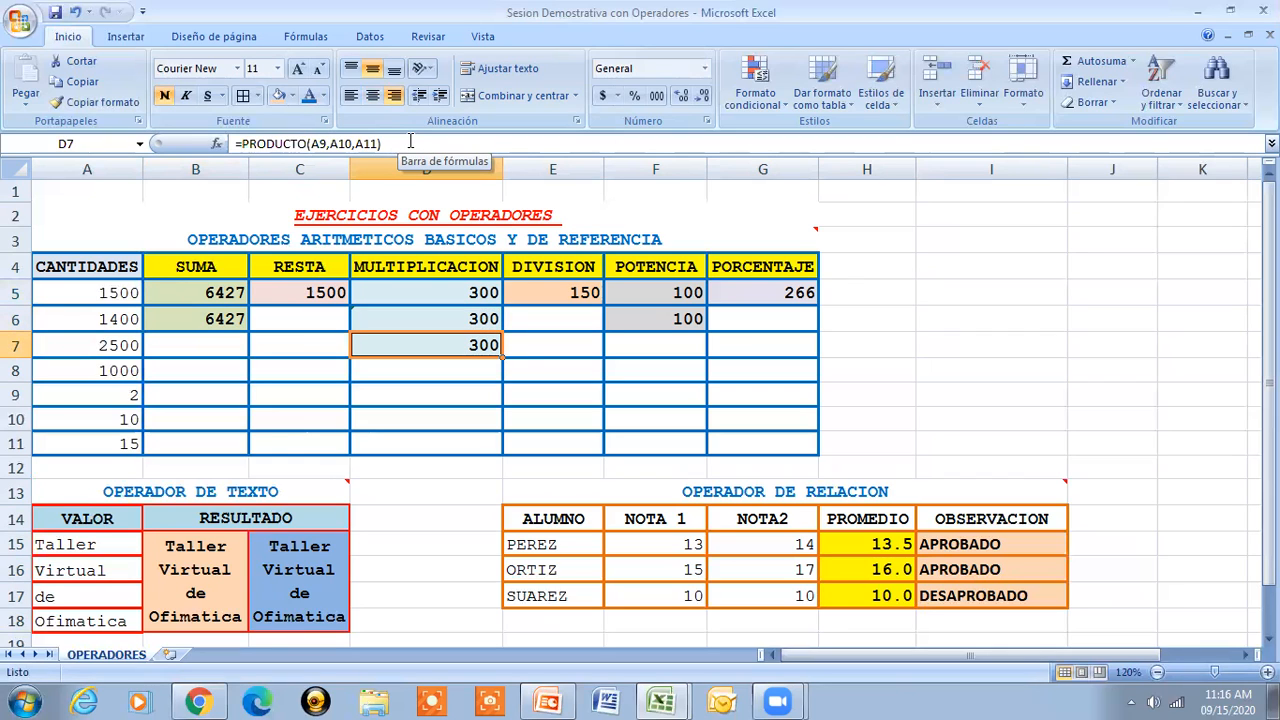
key(Up)
key(Up)
key(Right)
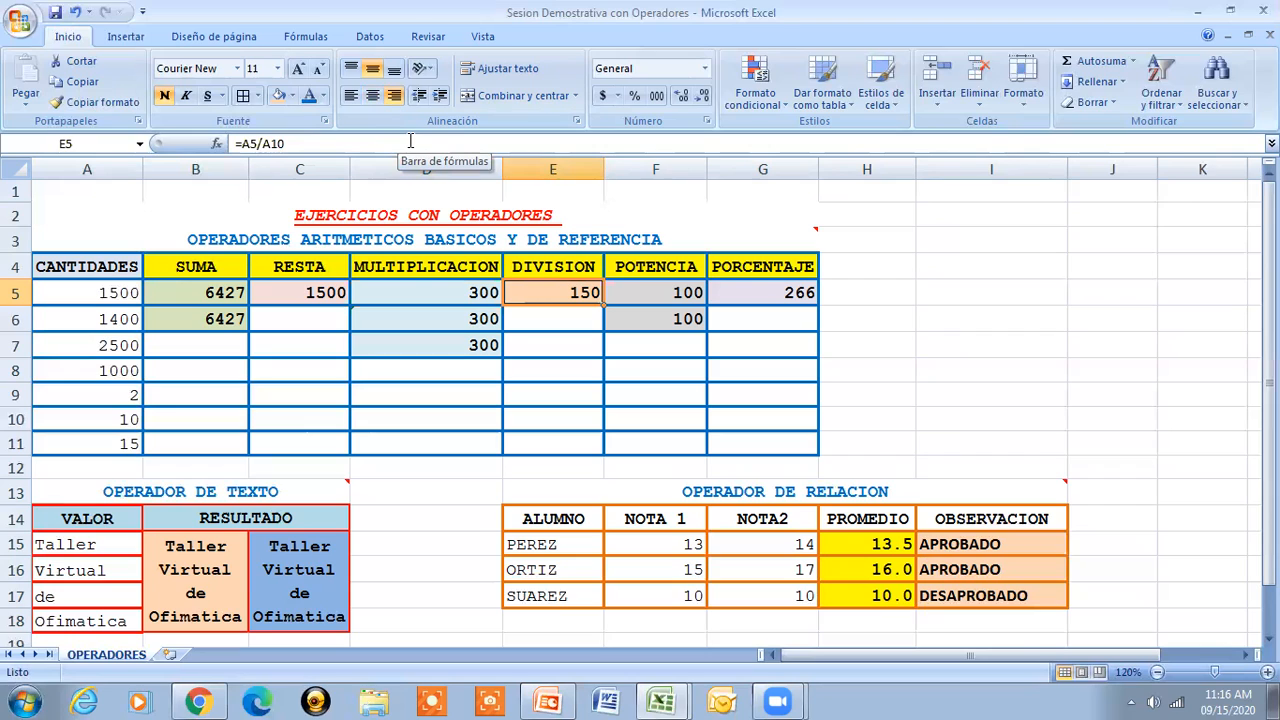
key(Right)
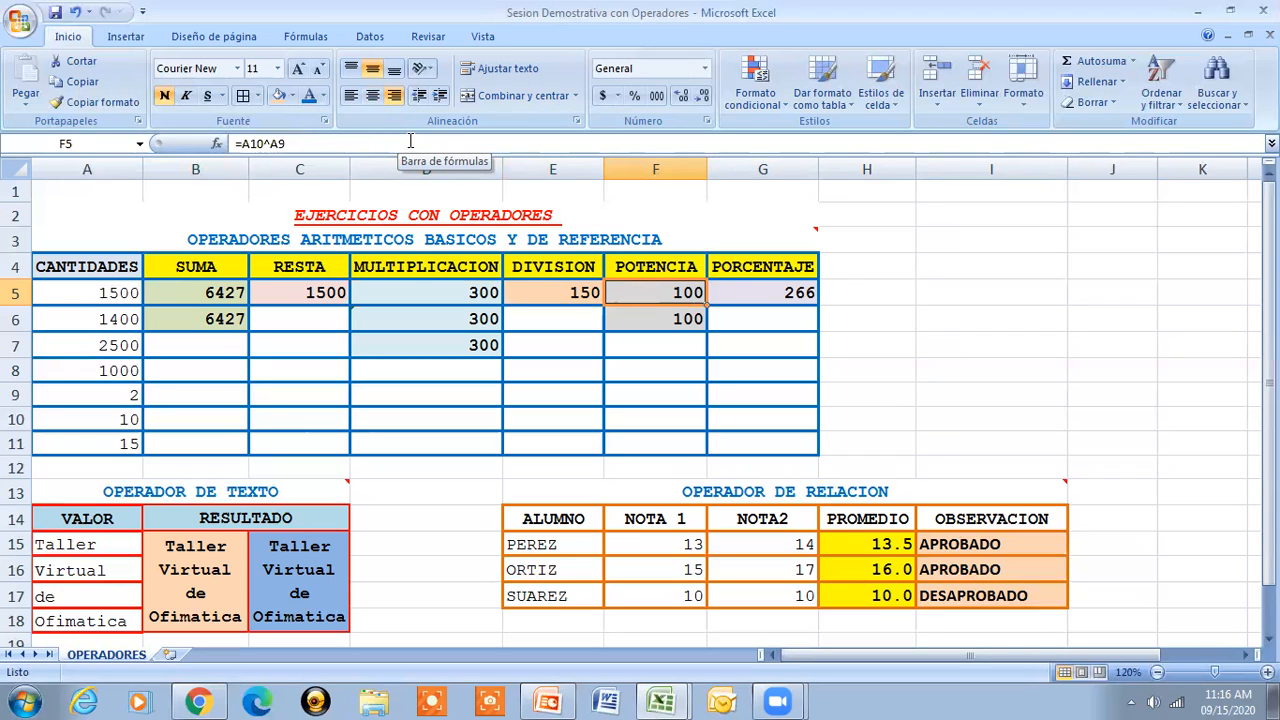
key(Down)
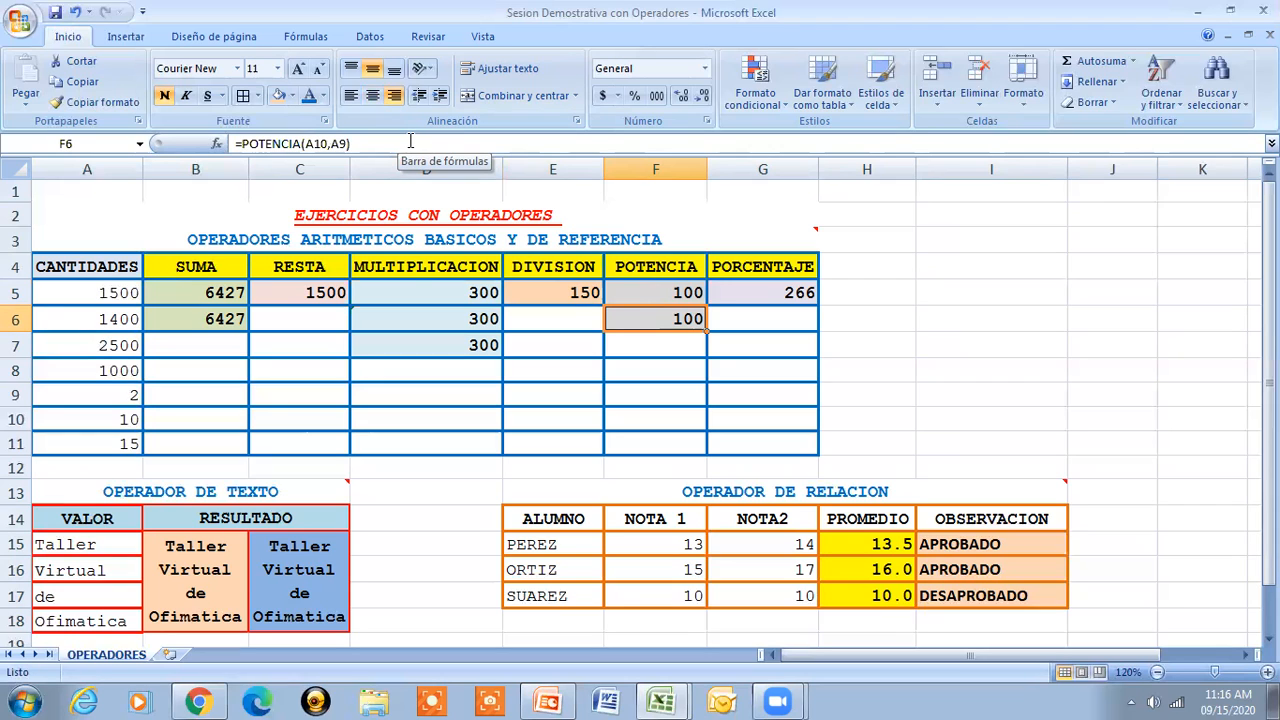
click(740, 289)
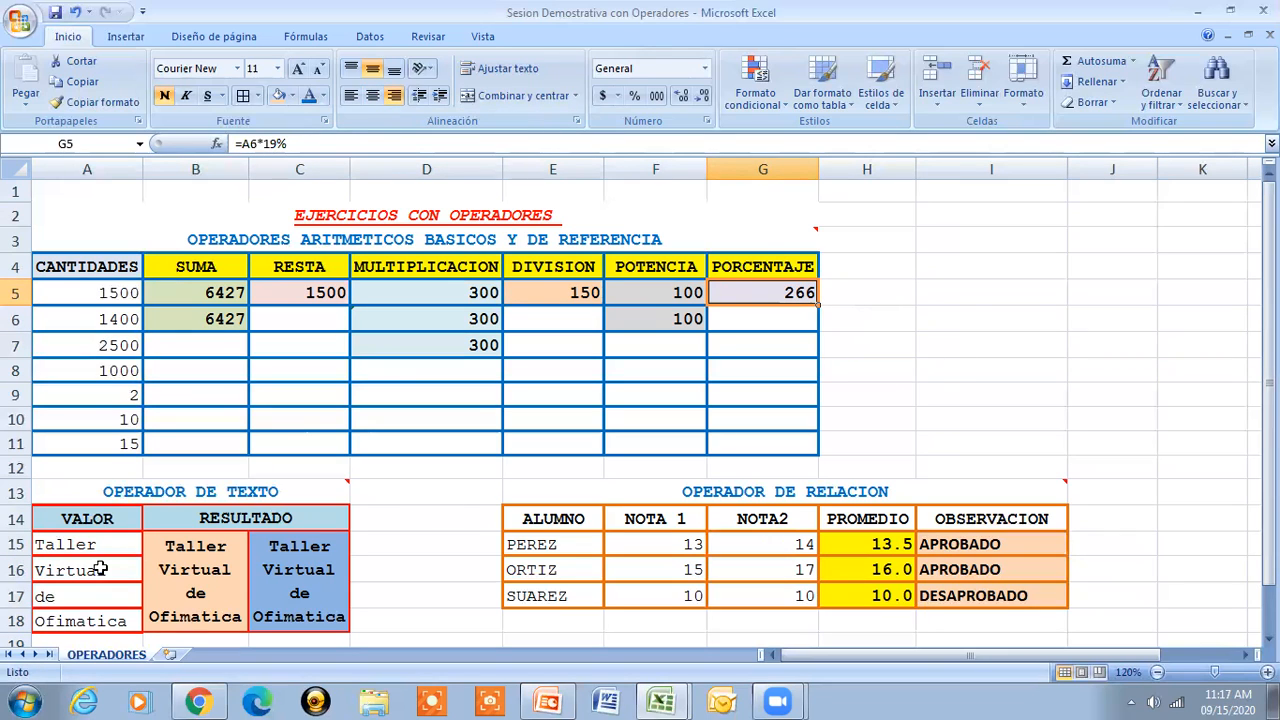
- Recheck the joined text results in B15 and C15, the OBSERVACION formulas in I15:I17 and the PROMEDIO formula in H15
click(164, 560)
click(322, 545)
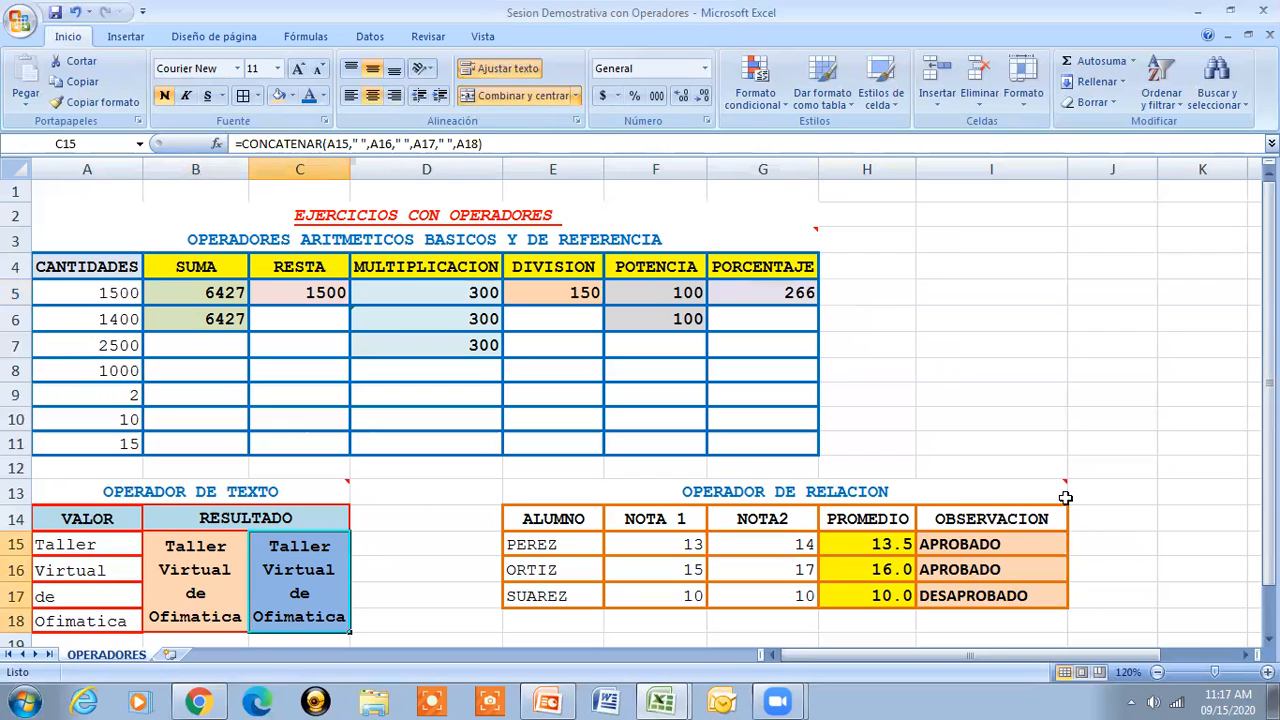
click(1053, 544)
click(1009, 566)
click(1007, 598)
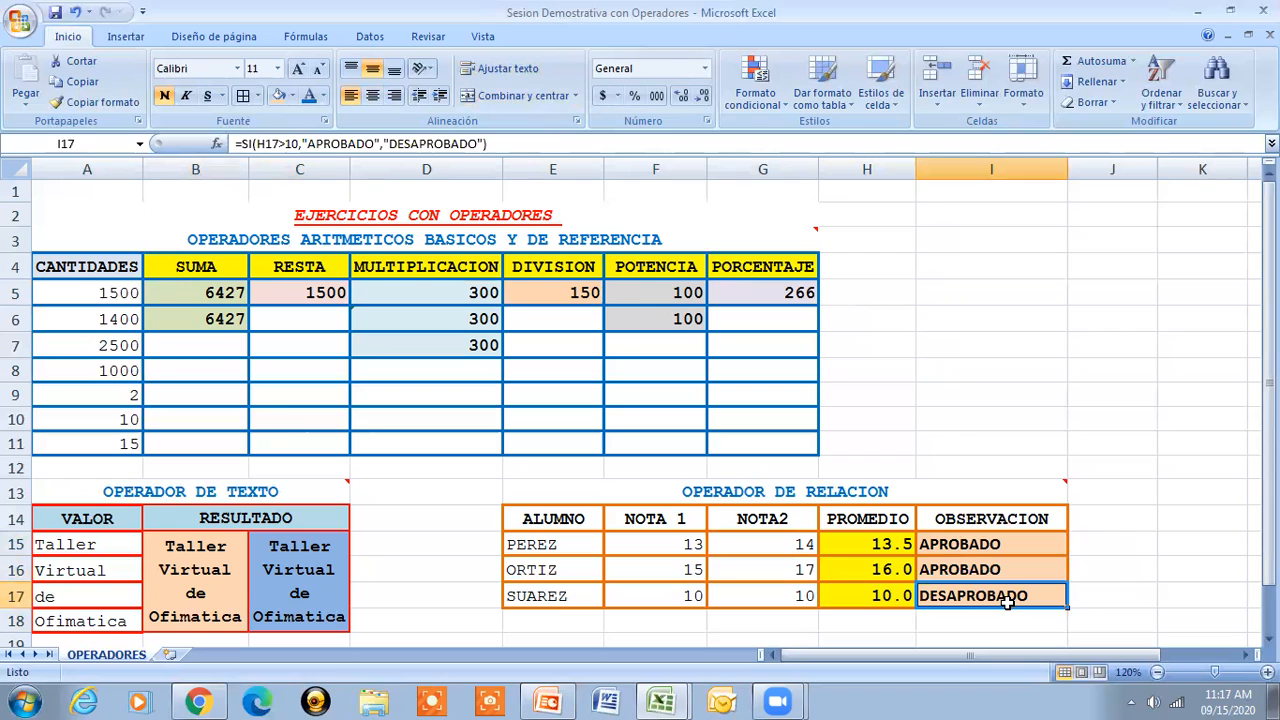
click(842, 550)
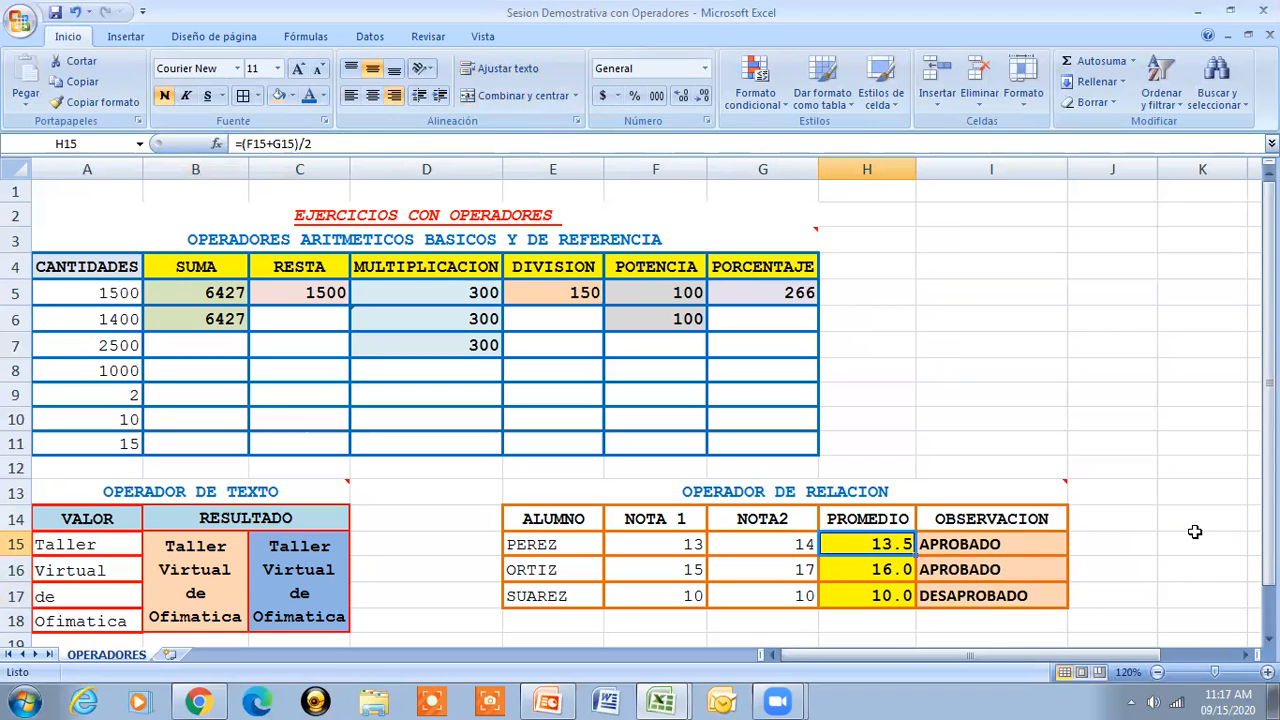
click(460, 216)
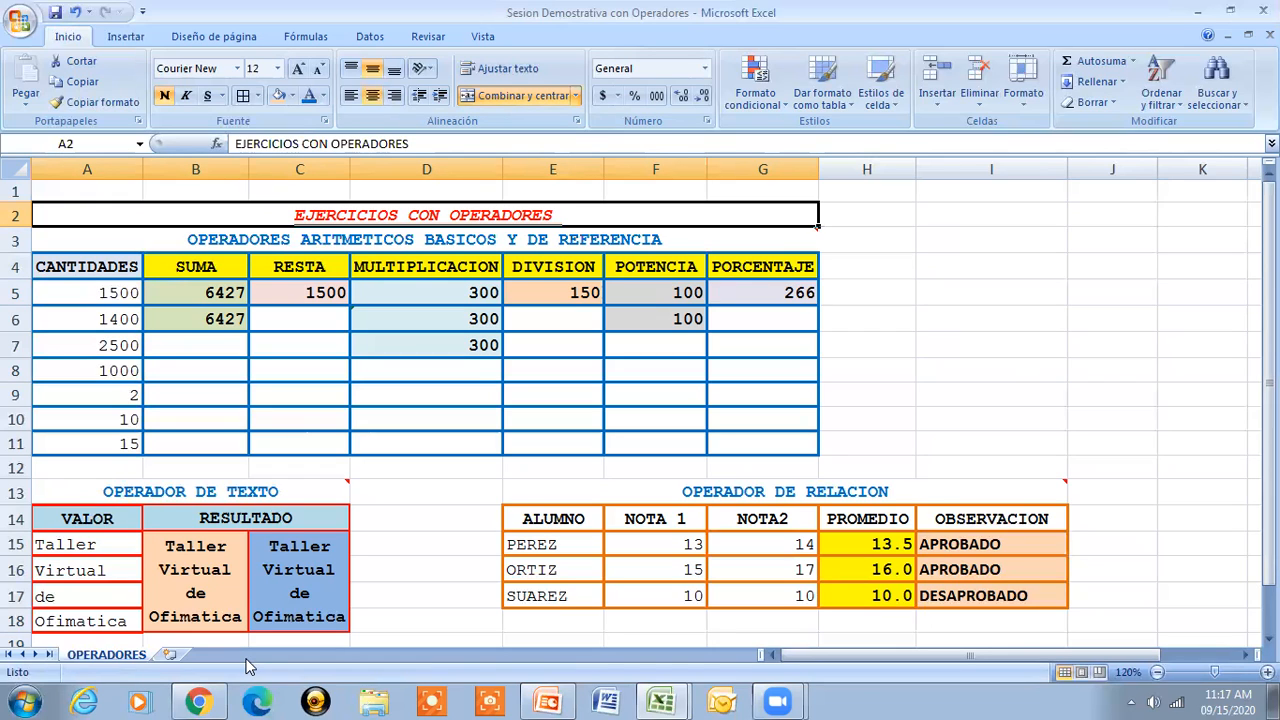
- Rename the sheet OPERADORES as TABLAS DE OPERADORES and save the workbook
double_click(70, 655)
text(Tabl)
key(BackSpace)
key(BackSpace)
key(BackSpace)
key(BackSpace)
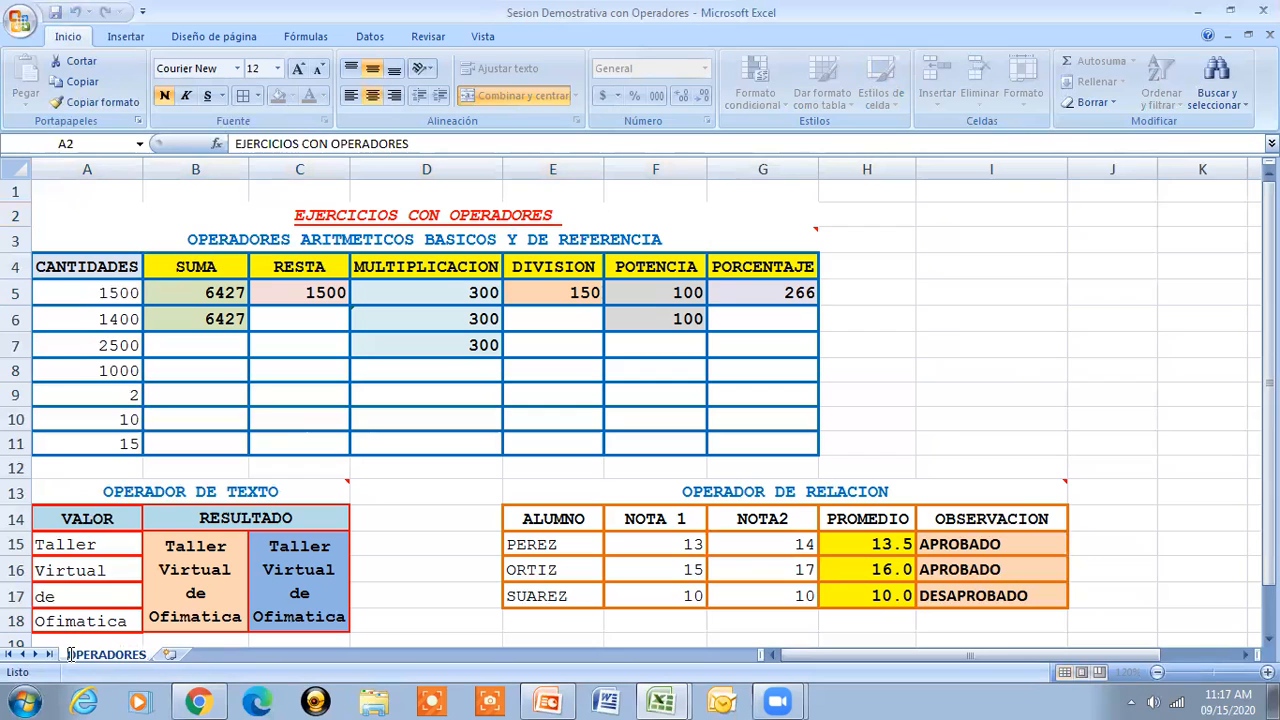
text(TABLAS)
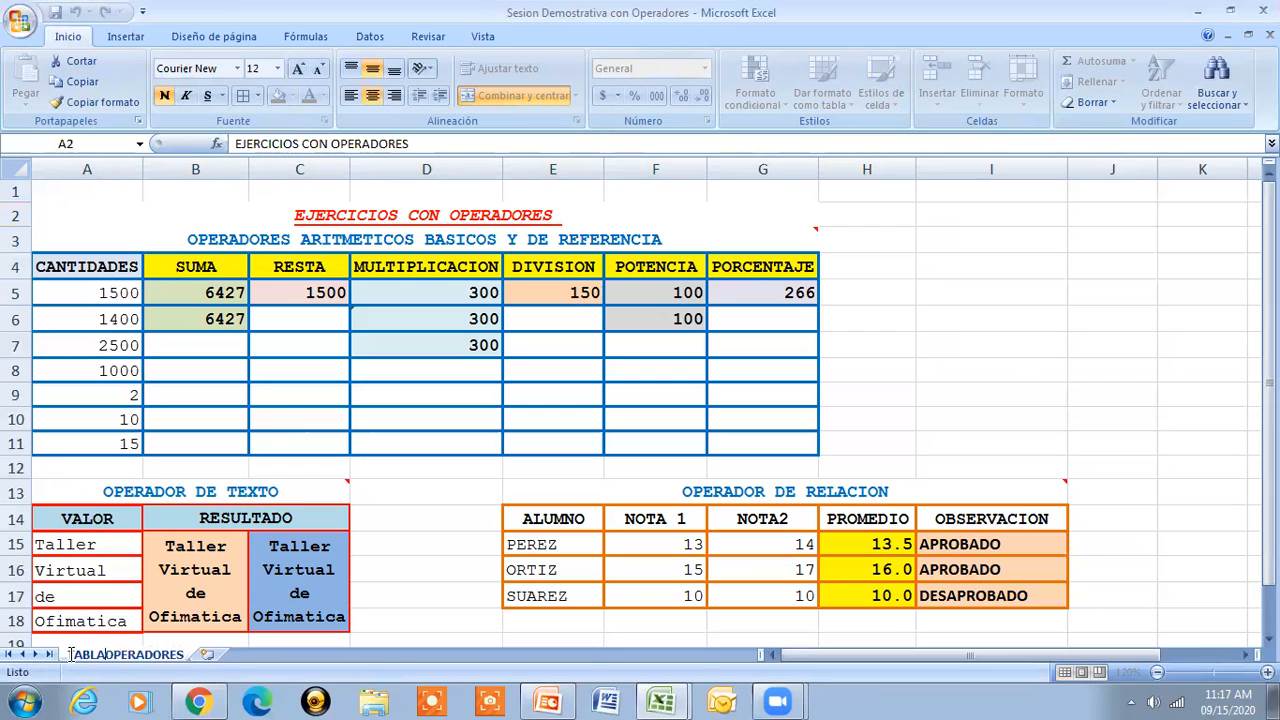
text( DE)
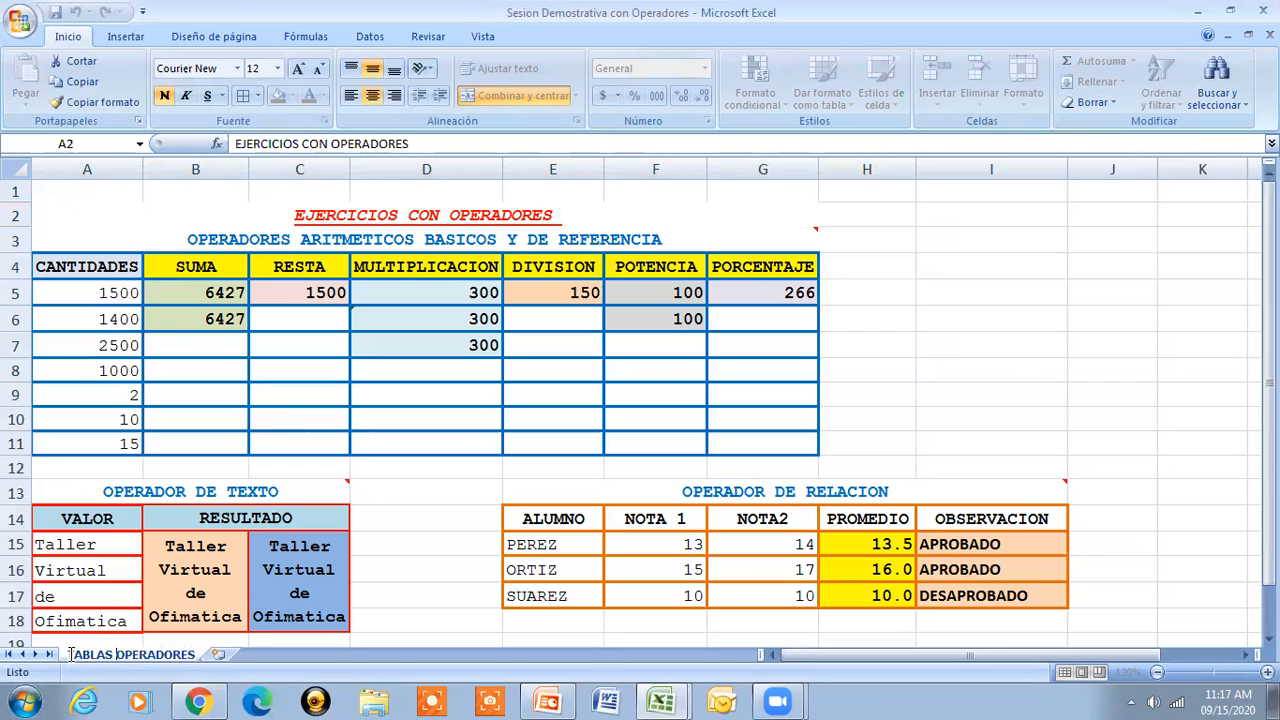
key(Return)
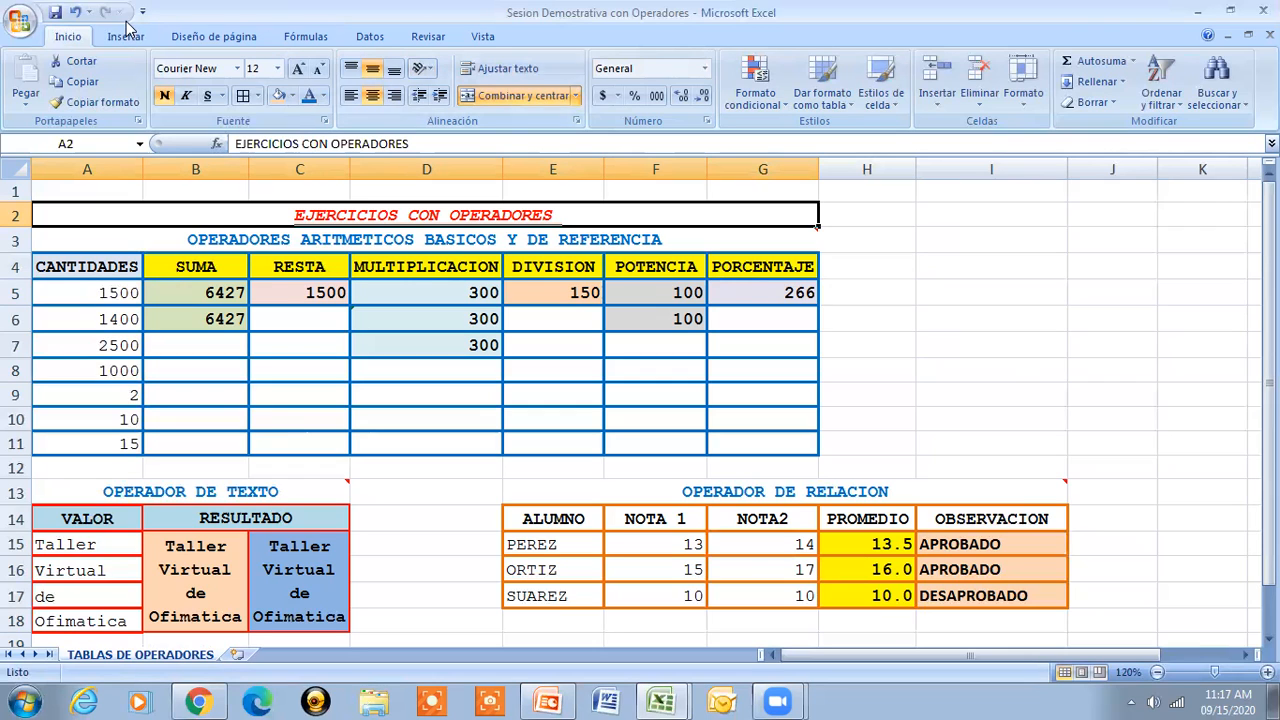
click(55, 13)
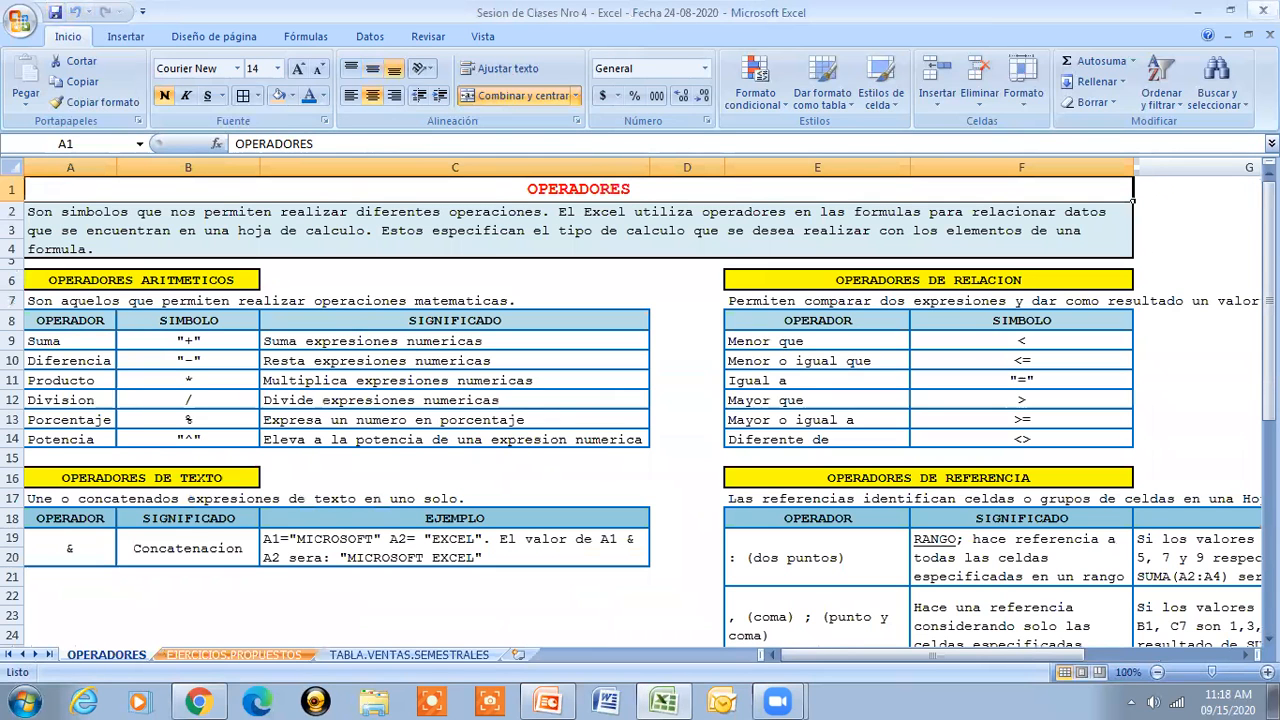
- Close the Sesion de Clases Nro 4 - Excel - Fecha 24-08-2020 workbook without saving its changes
click(1263, 10)
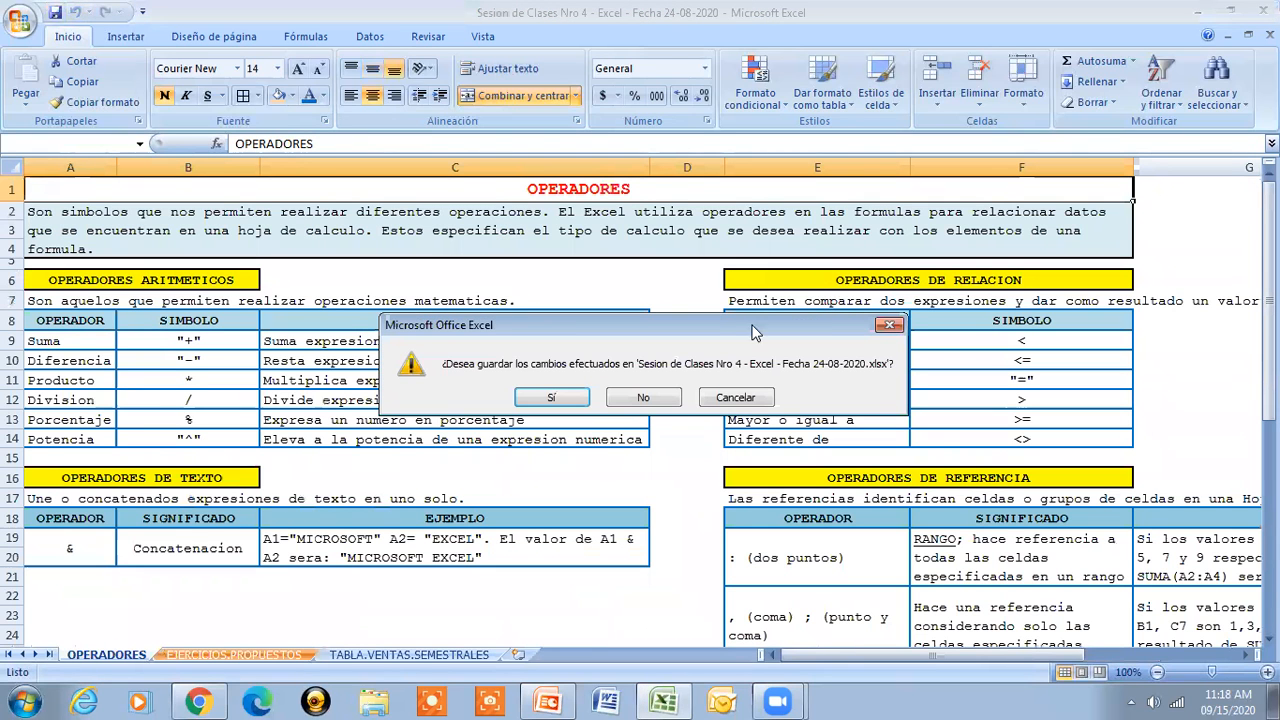
click(648, 400)
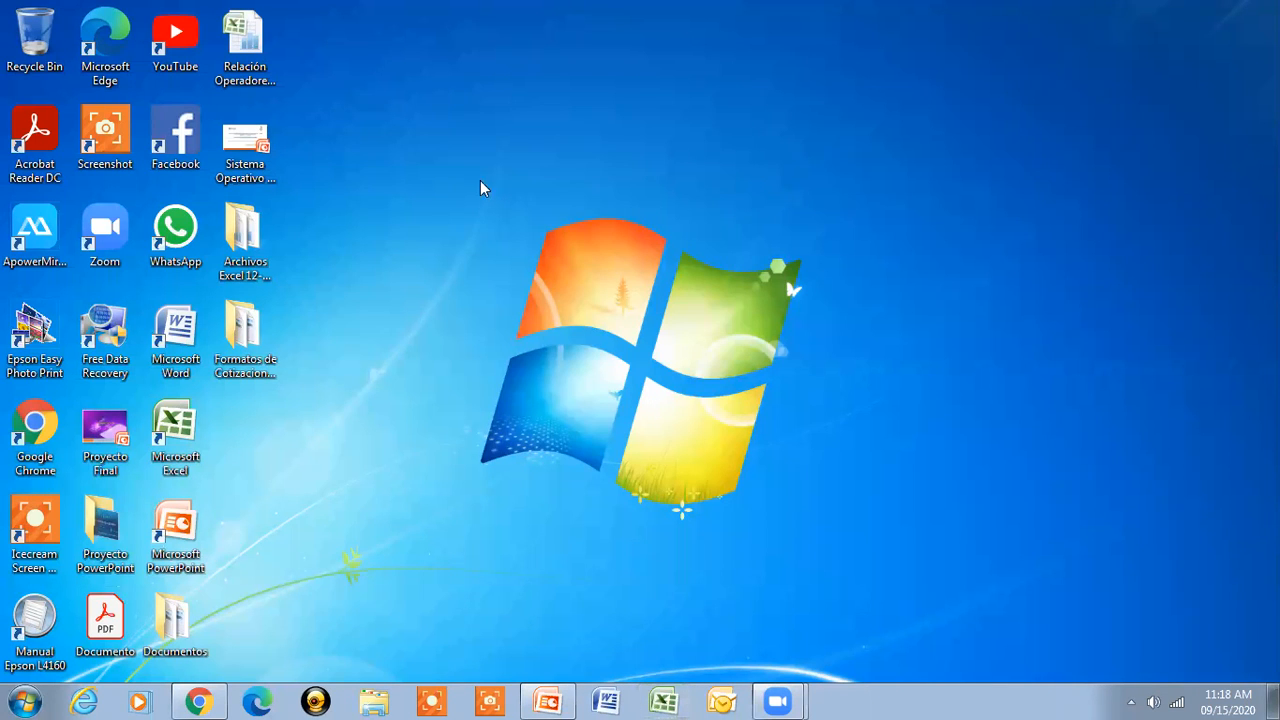
- Reopen Sesion Demostrativa con Operadores from the desktop folder Archivos Excel 12-09-2020 to check it, and close the workbook and the folder
double_click(248, 255)
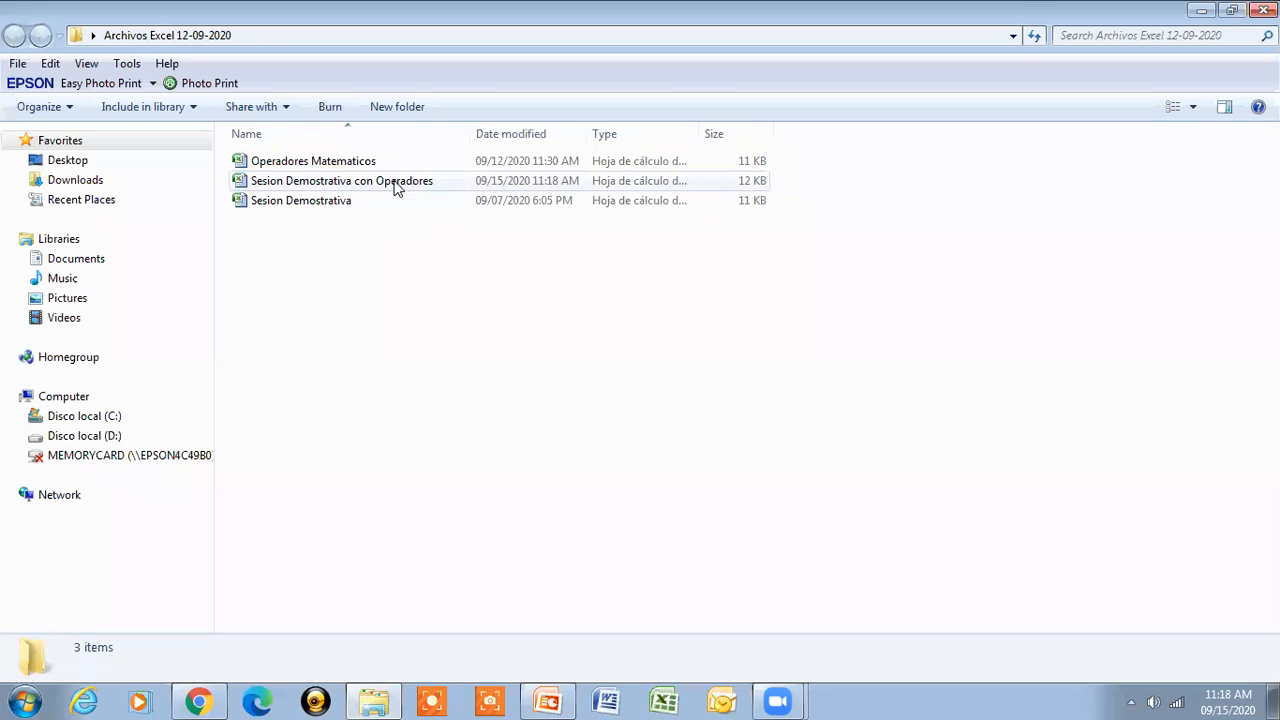
click(398, 187)
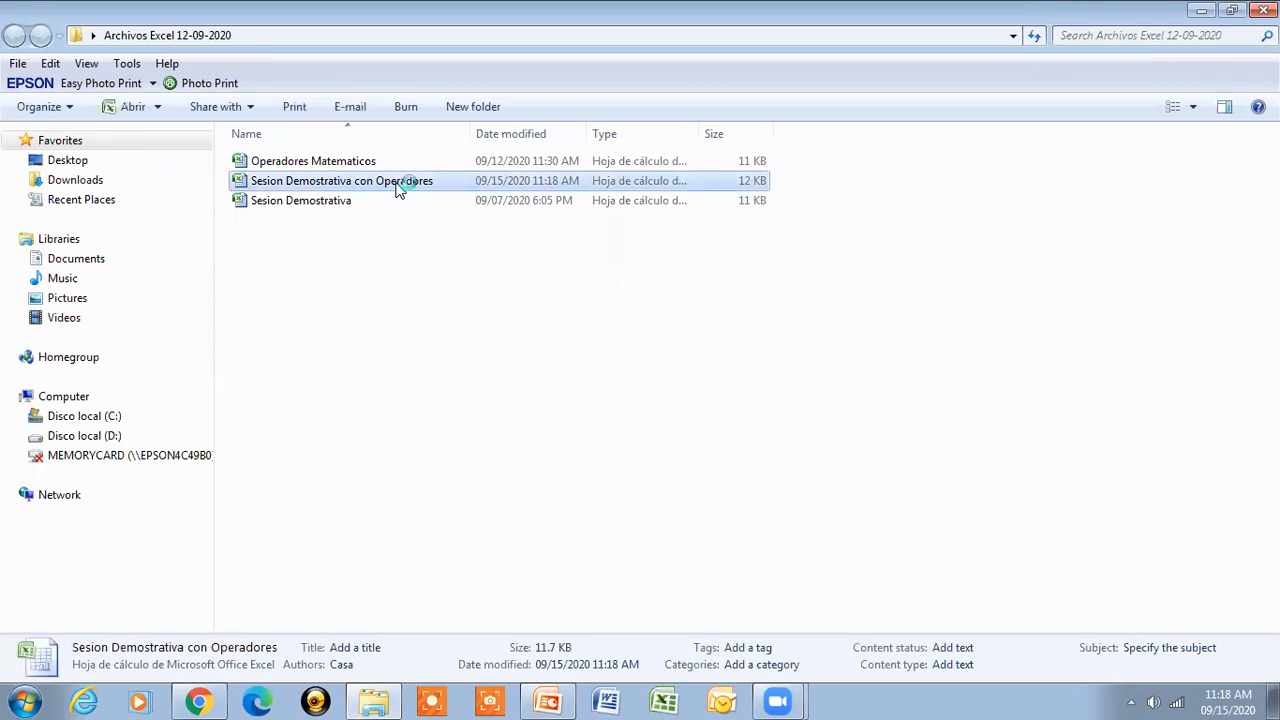
double_click(398, 187)
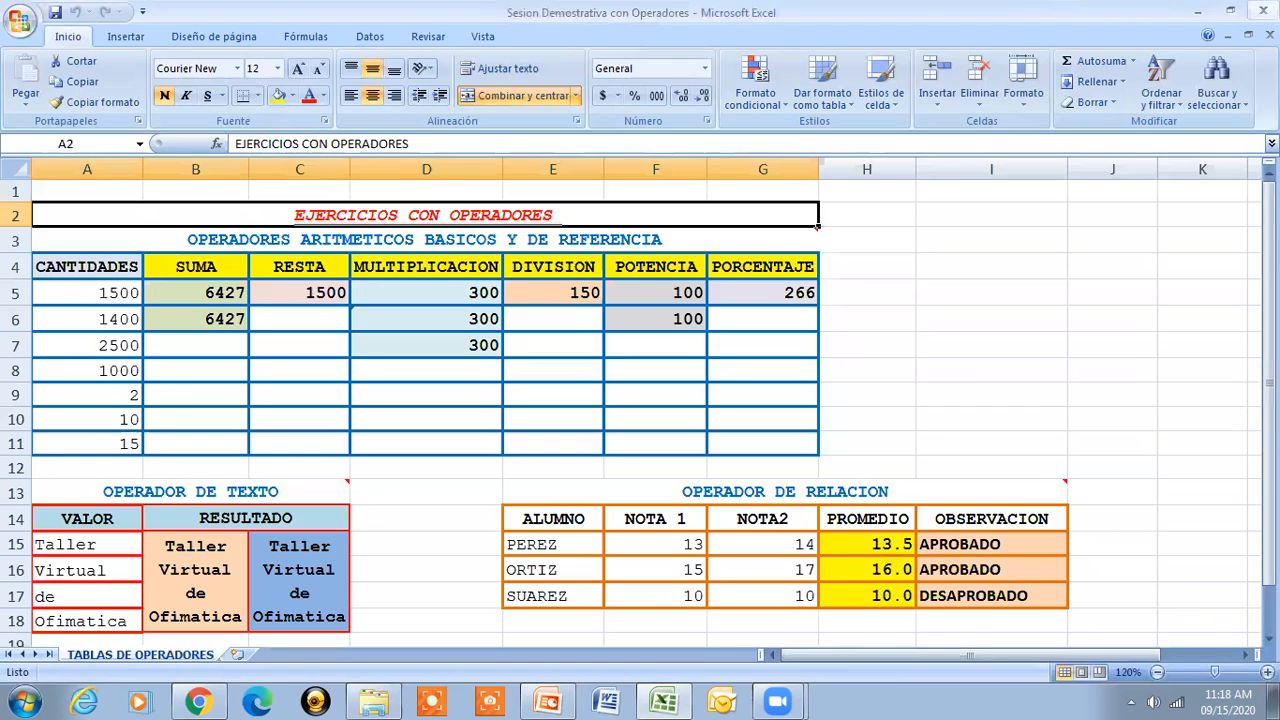
click(1263, 10)
click(1260, 8)
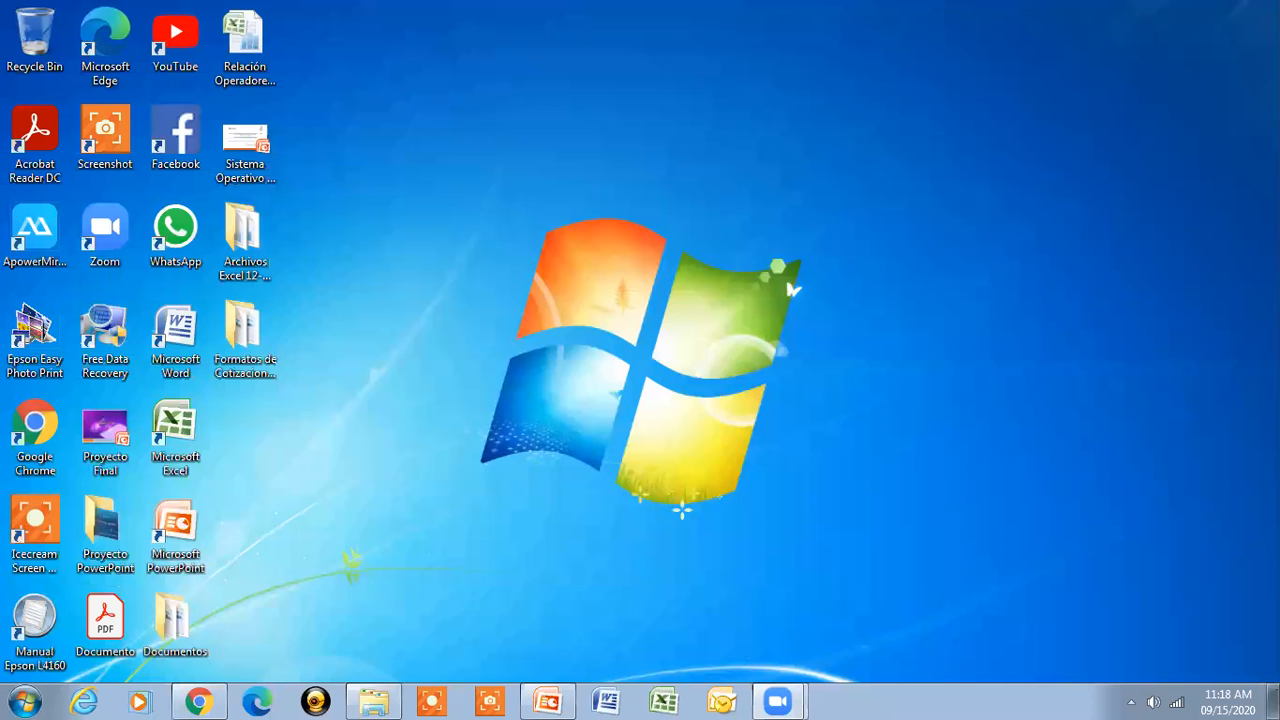